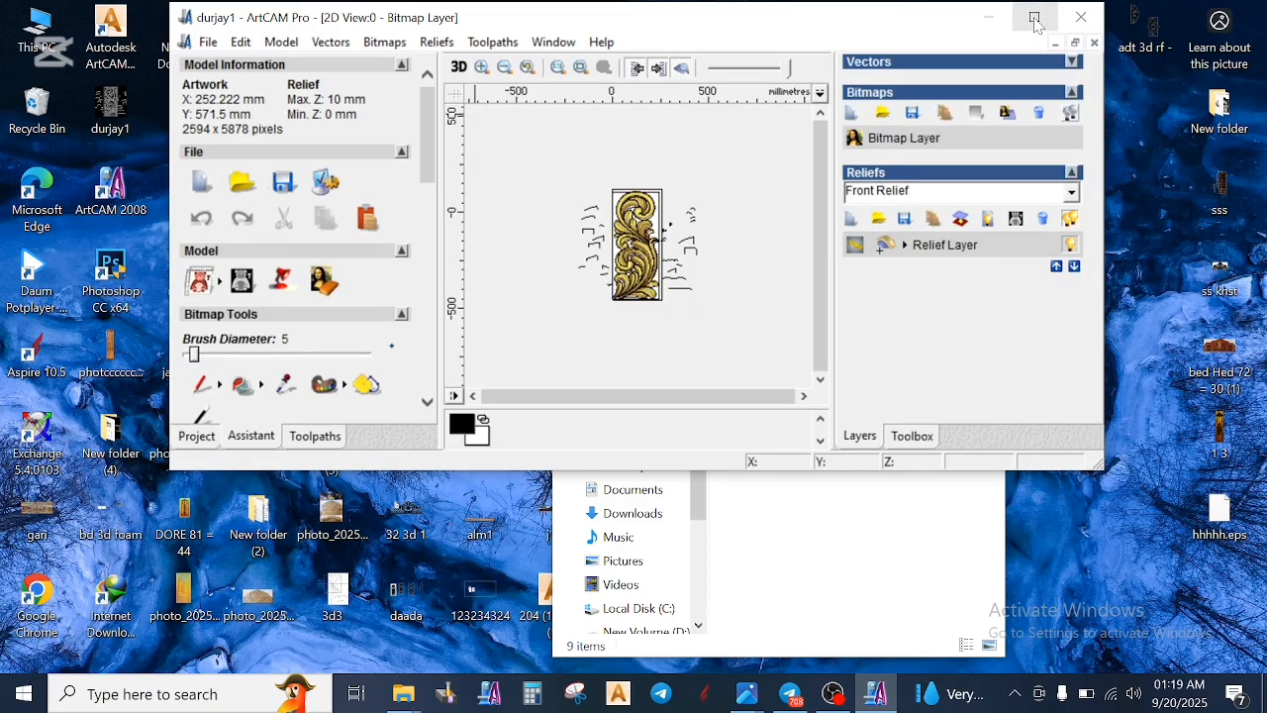
- Maximize the durjay1 model window and examine the upper spiral and leaves of the scroll relief in the 2D view
{"action": "left_click", "coordinate": [1035, 17]}
{"action": "left_click", "coordinate": [487, 62]}
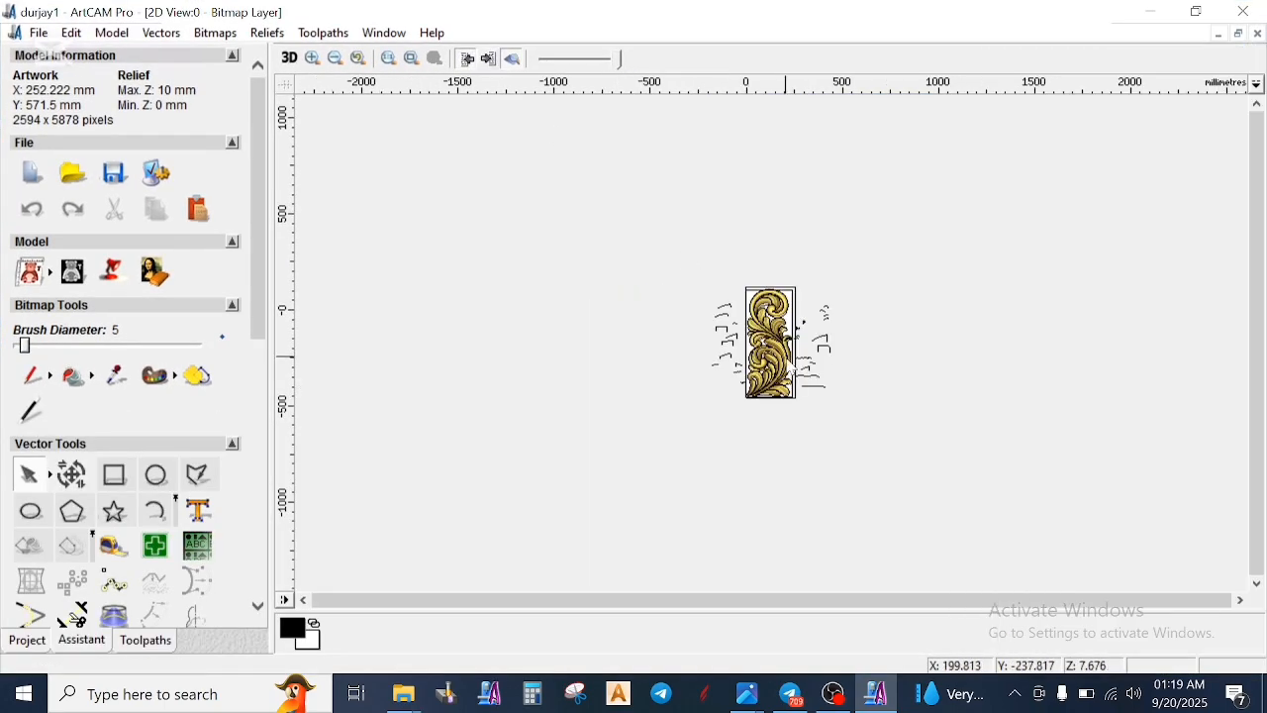
{"action": "scroll", "coordinate": [786, 353], "scroll_direction": "up", "scroll_amount": 3}
{"action": "scroll", "coordinate": [818, 400], "scroll_direction": "down", "scroll_amount": 1}
{"action": "scroll", "coordinate": [821, 402], "scroll_direction": "up", "scroll_amount": 2}
{"action": "scroll", "coordinate": [821, 396], "scroll_direction": "down", "scroll_amount": 2}
{"action": "scroll", "coordinate": [803, 266], "scroll_direction": "up", "scroll_amount": 4}
{"action": "scroll", "coordinate": [780, 413], "scroll_direction": "up", "scroll_amount": 1}
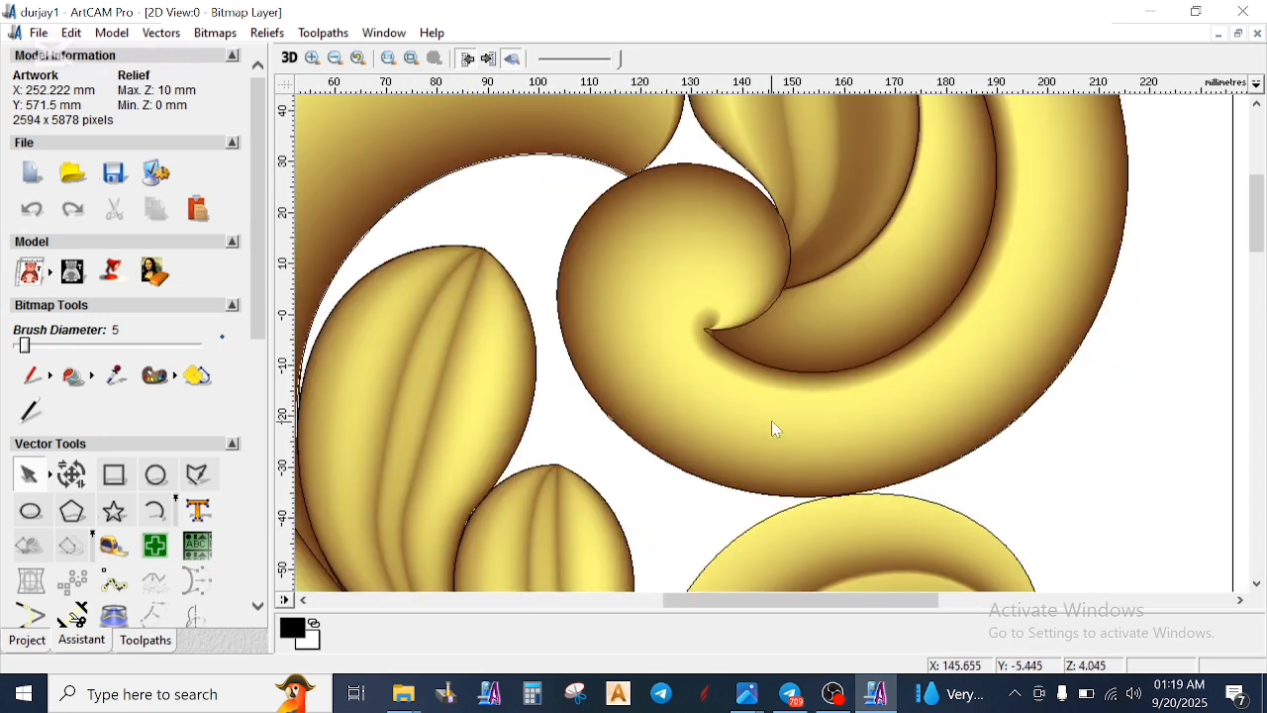
{"action": "scroll", "coordinate": [724, 348], "scroll_direction": "up", "scroll_amount": 1}
{"action": "scroll", "coordinate": [758, 340], "scroll_direction": "down", "scroll_amount": 2}
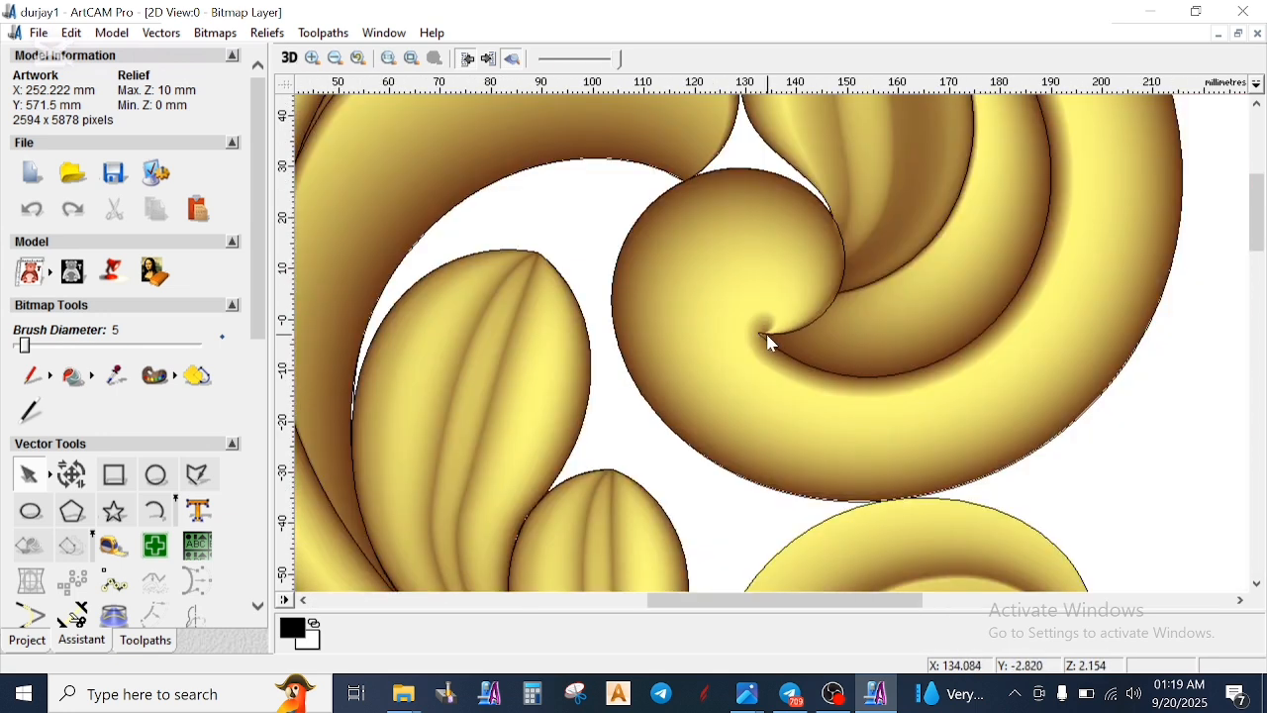
{"action": "scroll", "coordinate": [750, 282], "scroll_direction": "down", "scroll_amount": 1}
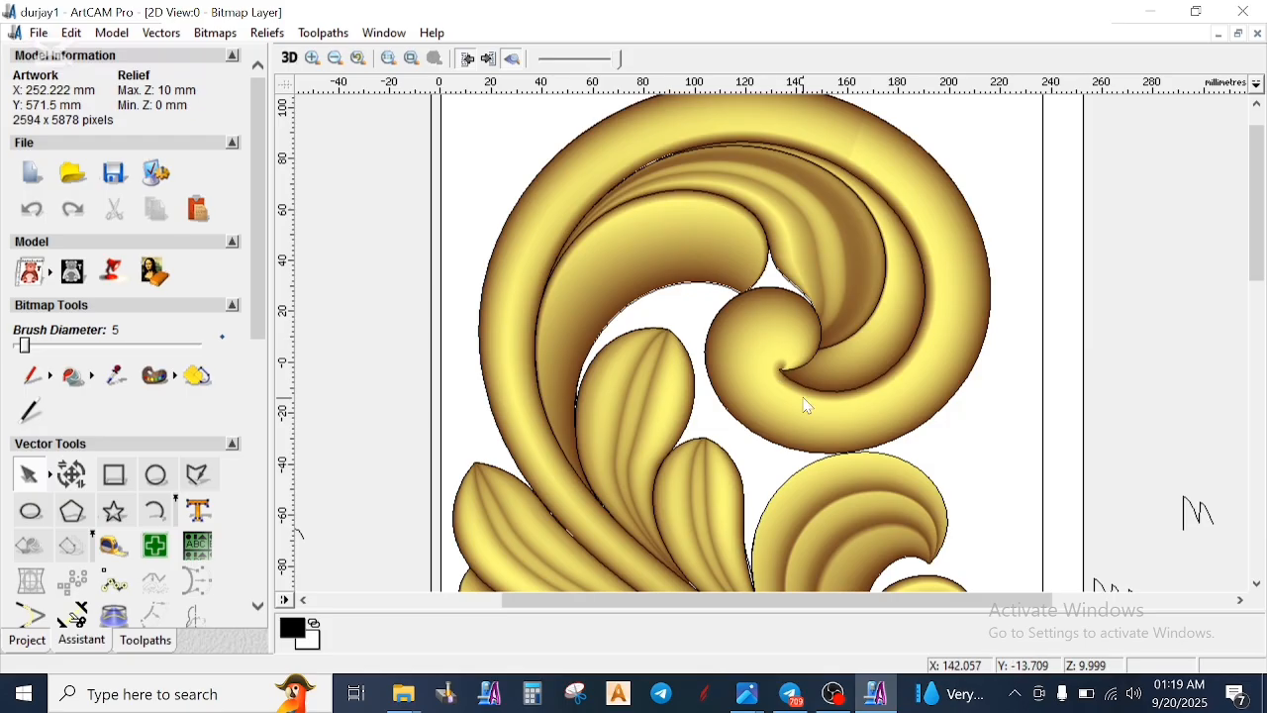
- Inspect the carved scroll relief in the 3D view, from the upper spiral to the lower leaves and from several angles
{"action": "left_click", "coordinate": [290, 59]}
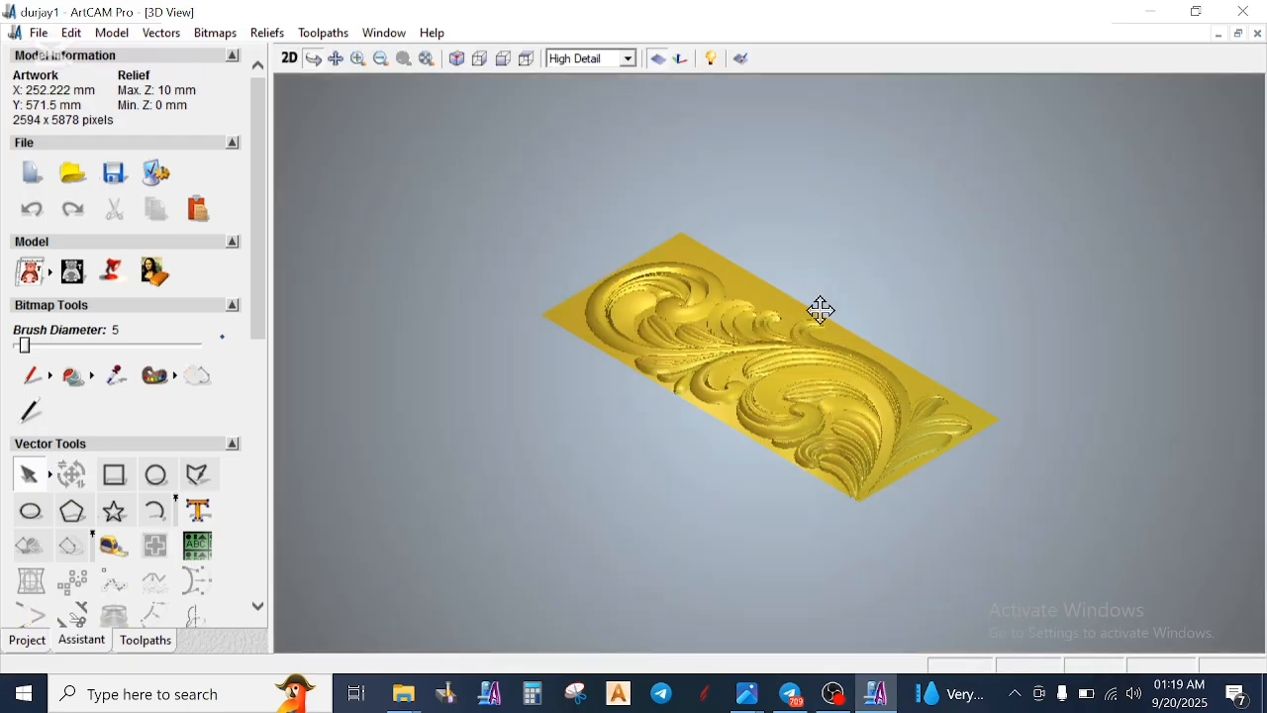
{"action": "scroll", "coordinate": [792, 385], "scroll_direction": "up", "scroll_amount": 2}
{"action": "scroll", "coordinate": [857, 396], "scroll_direction": "up", "scroll_amount": 2}
{"action": "left_click_drag", "start_coordinate": [857, 396], "coordinate": [821, 636]}
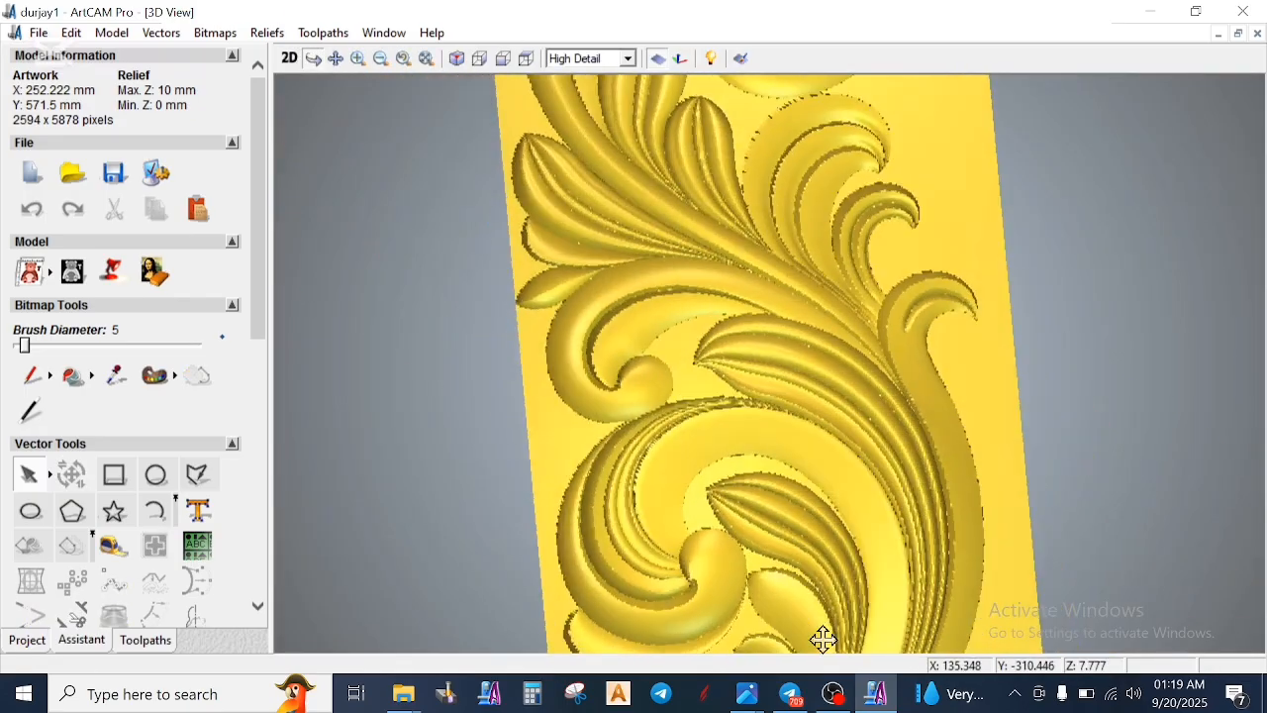
{"action": "left_click_drag", "start_coordinate": [676, 273], "coordinate": [798, 396]}
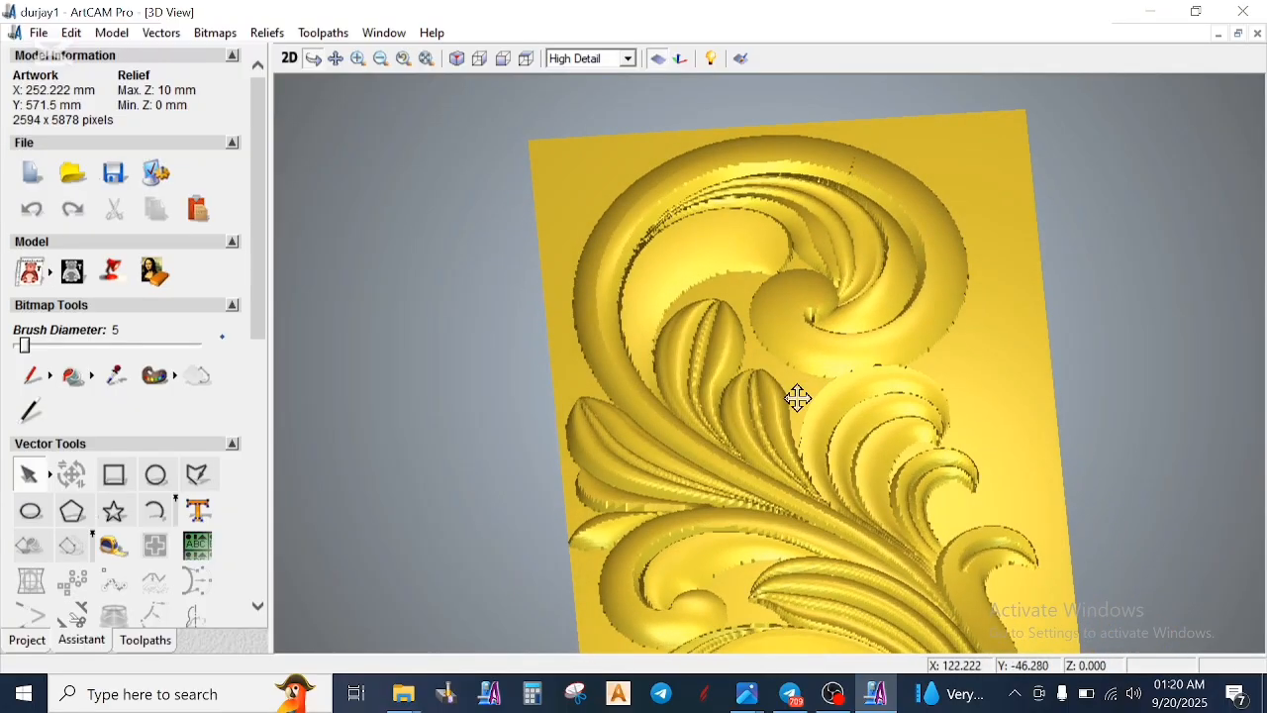
{"action": "scroll", "coordinate": [956, 521], "scroll_direction": "up", "scroll_amount": 2}
{"action": "left_click_drag", "start_coordinate": [917, 546], "coordinate": [872, 500]}
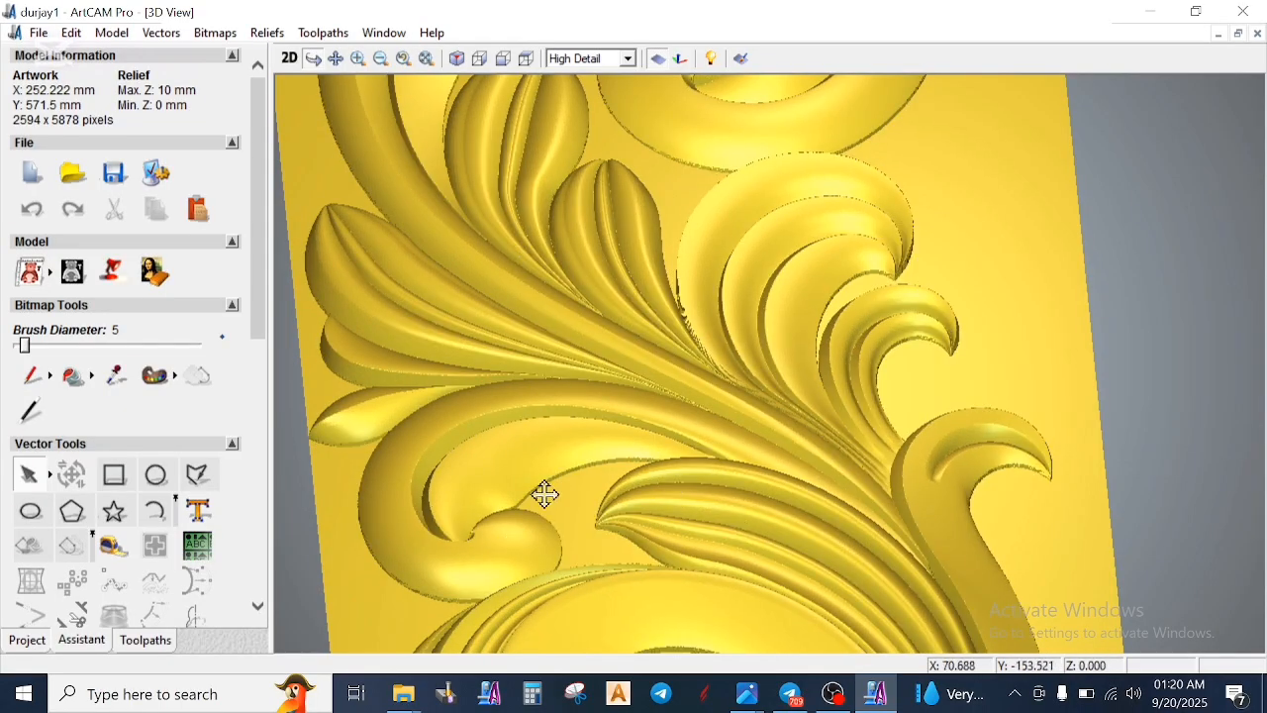
{"action": "left_click_drag", "start_coordinate": [555, 503], "coordinate": [540, 600]}
{"action": "left_click_drag", "start_coordinate": [579, 555], "coordinate": [834, 410]}
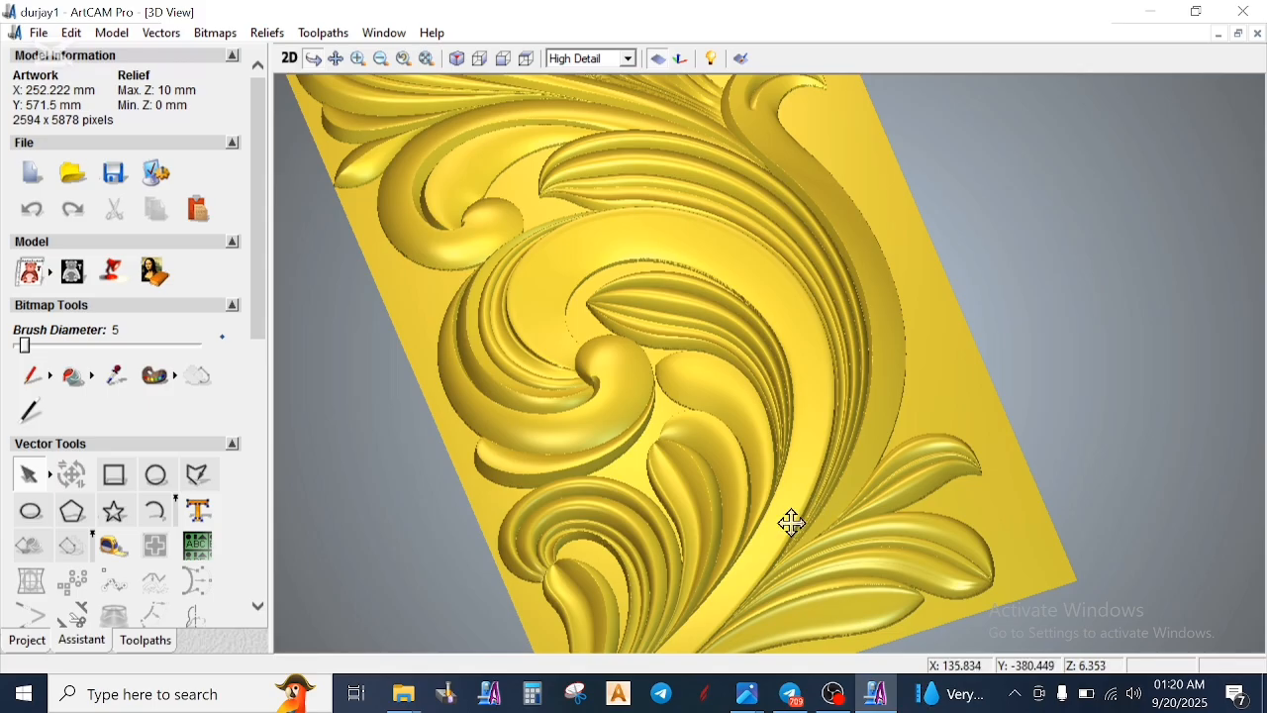
{"action": "left_click_drag", "start_coordinate": [747, 557], "coordinate": [752, 441]}
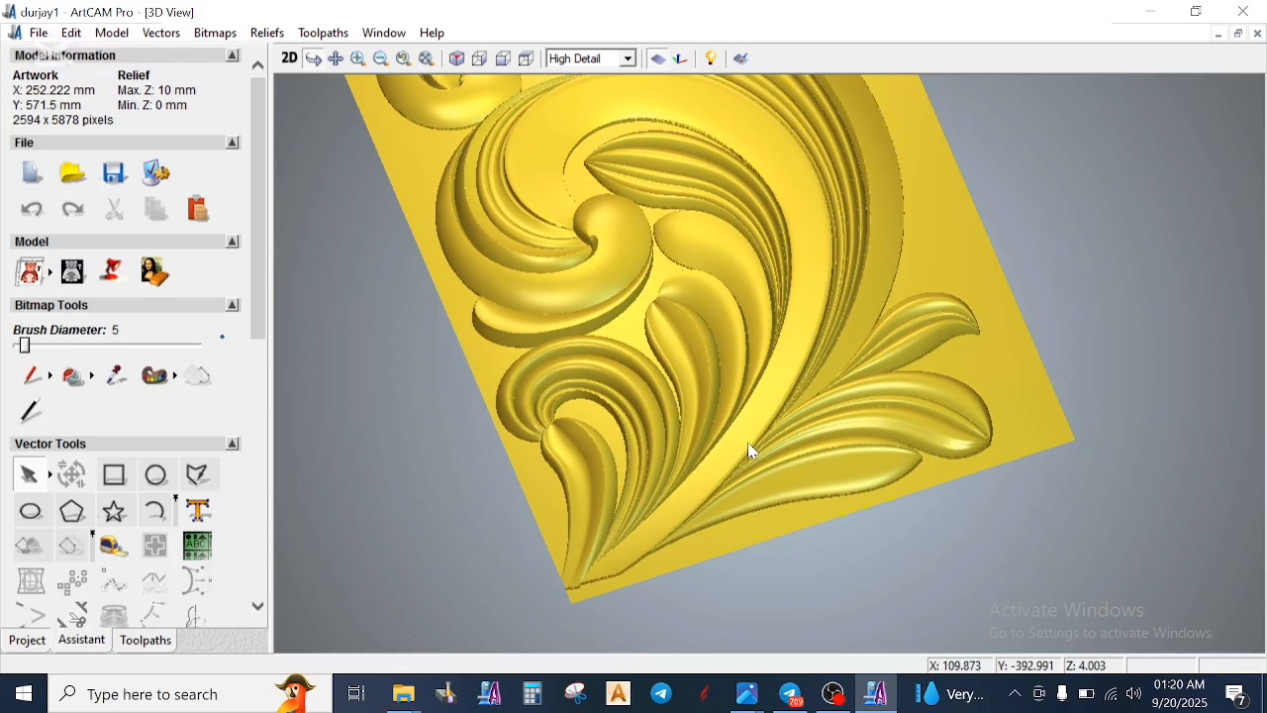
{"action": "middle_click_drag", "start_coordinate": [623, 248], "coordinate": [759, 453]}
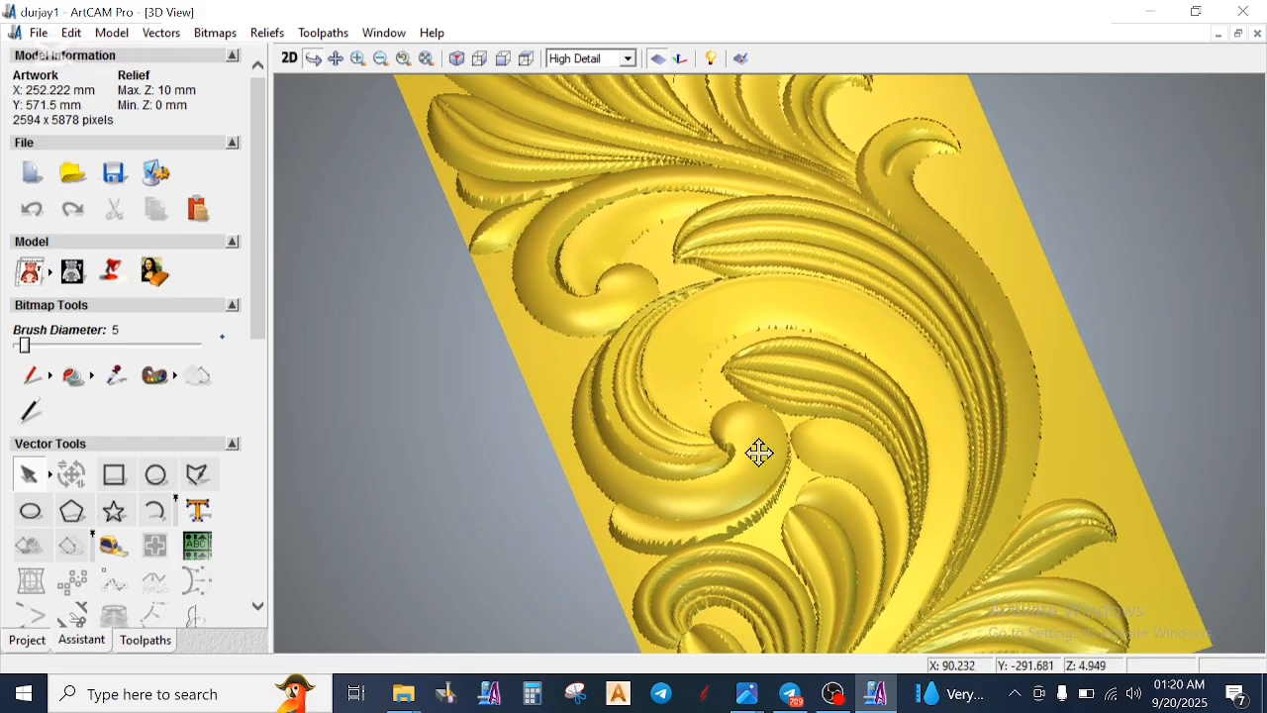
{"action": "middle_click_drag", "start_coordinate": [693, 326], "coordinate": [803, 444]}
{"action": "left_click_drag", "start_coordinate": [792, 425], "coordinate": [509, 334]}
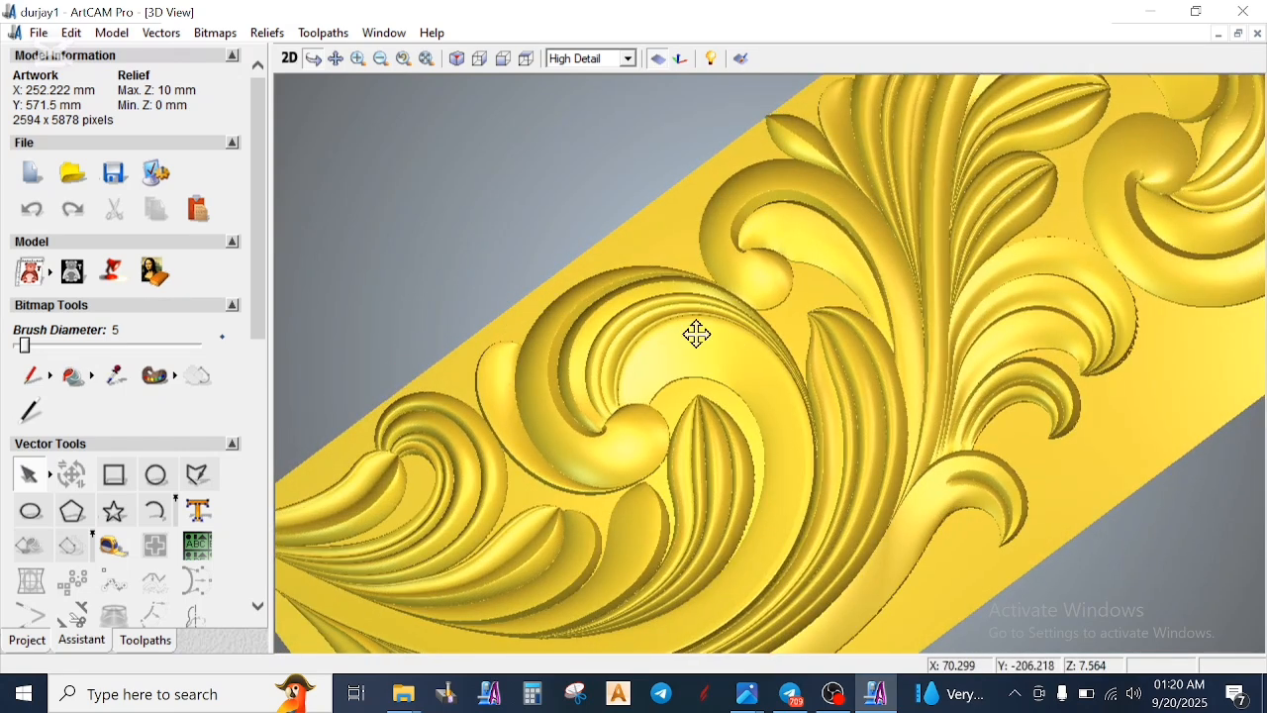
- Return to the 2D view and delete the curved vector along the edge of the large lower scroll
{"action": "left_click", "coordinate": [289, 57]}
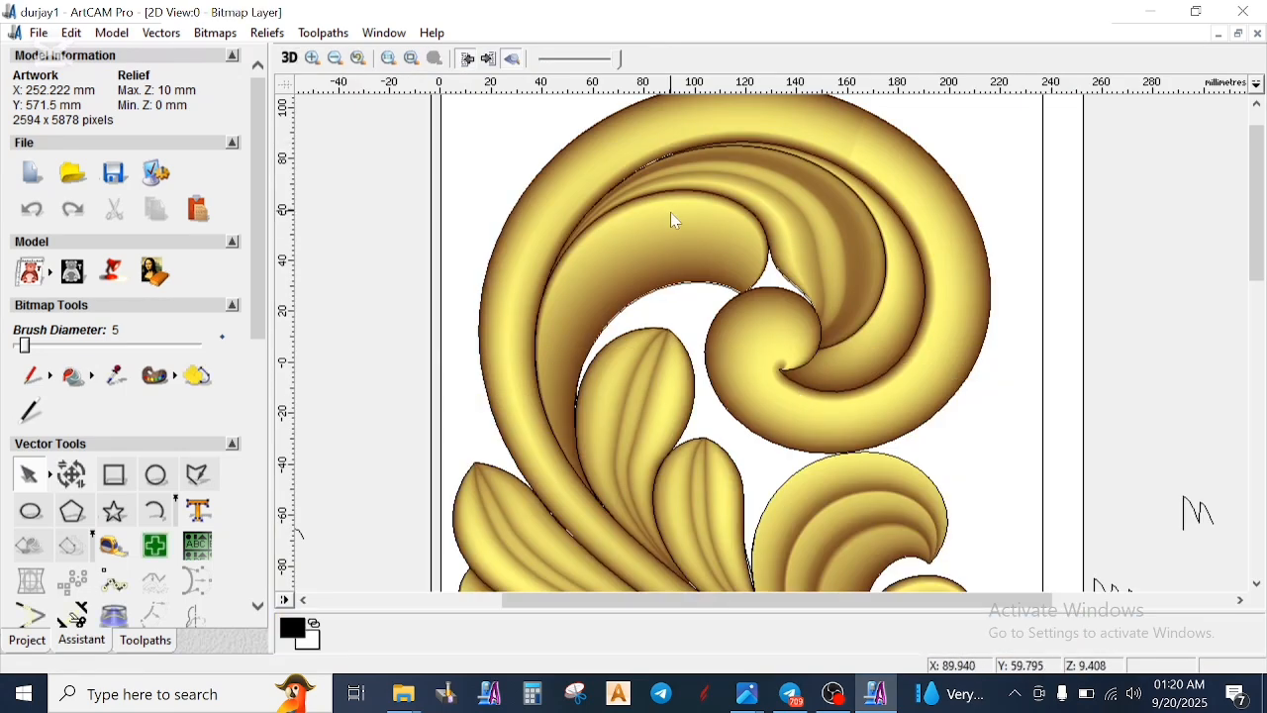
{"action": "scroll", "coordinate": [679, 238], "scroll_direction": "down", "scroll_amount": 1}
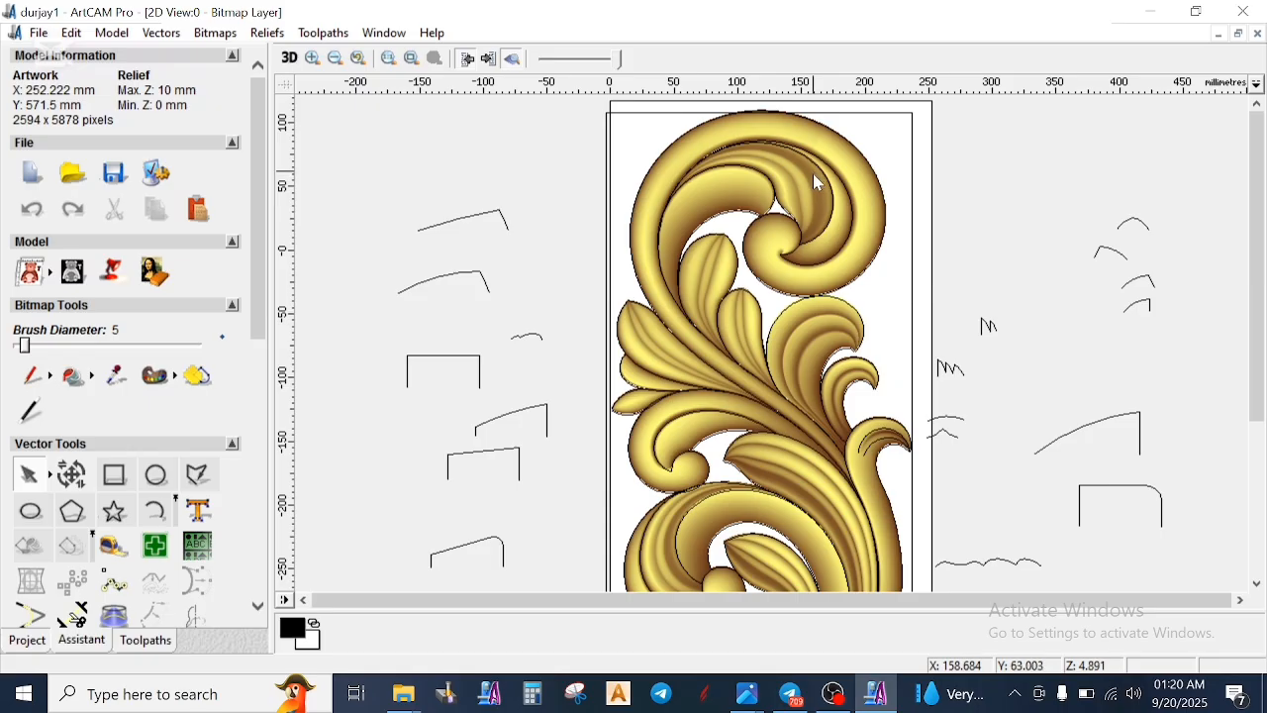
{"action": "scroll", "coordinate": [816, 160], "scroll_direction": "up", "scroll_amount": 1}
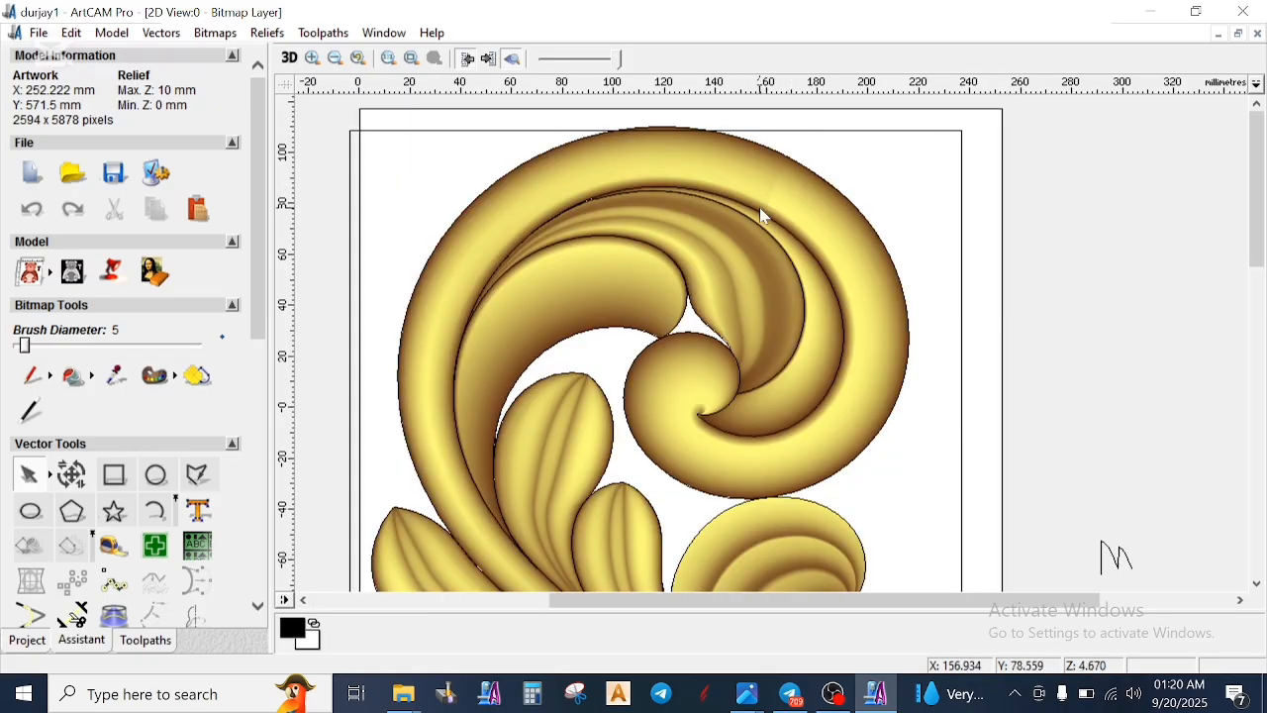
{"action": "scroll", "coordinate": [763, 214], "scroll_direction": "down", "scroll_amount": 1}
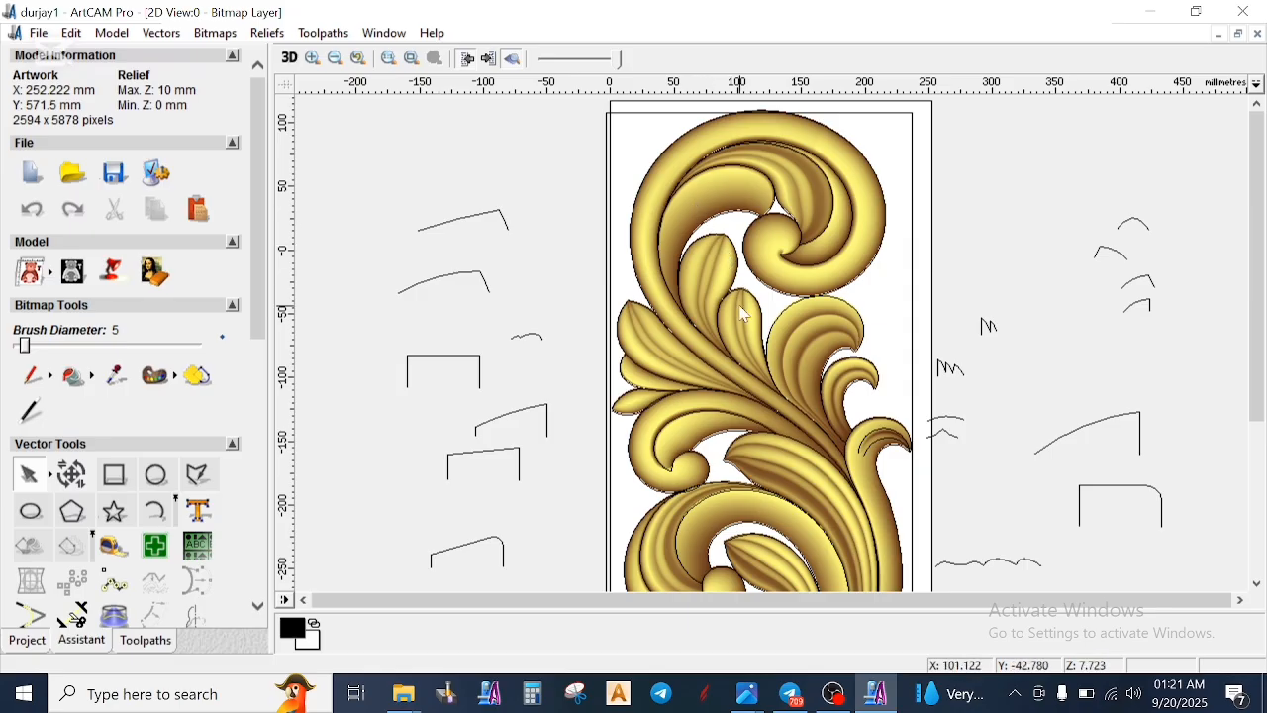
{"action": "scroll", "coordinate": [769, 337], "scroll_direction": "down", "scroll_amount": 1}
{"action": "scroll", "coordinate": [773, 366], "scroll_direction": "up", "scroll_amount": 1}
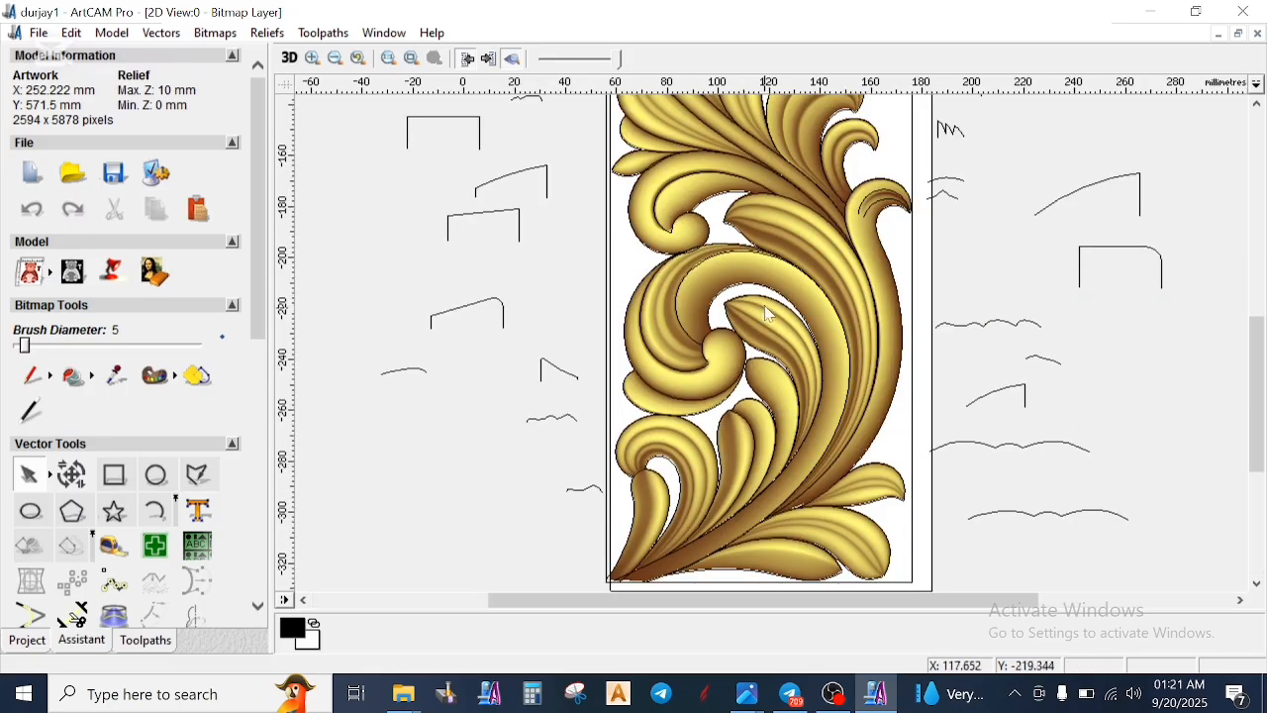
{"action": "scroll", "coordinate": [800, 289], "scroll_direction": "up", "scroll_amount": 1}
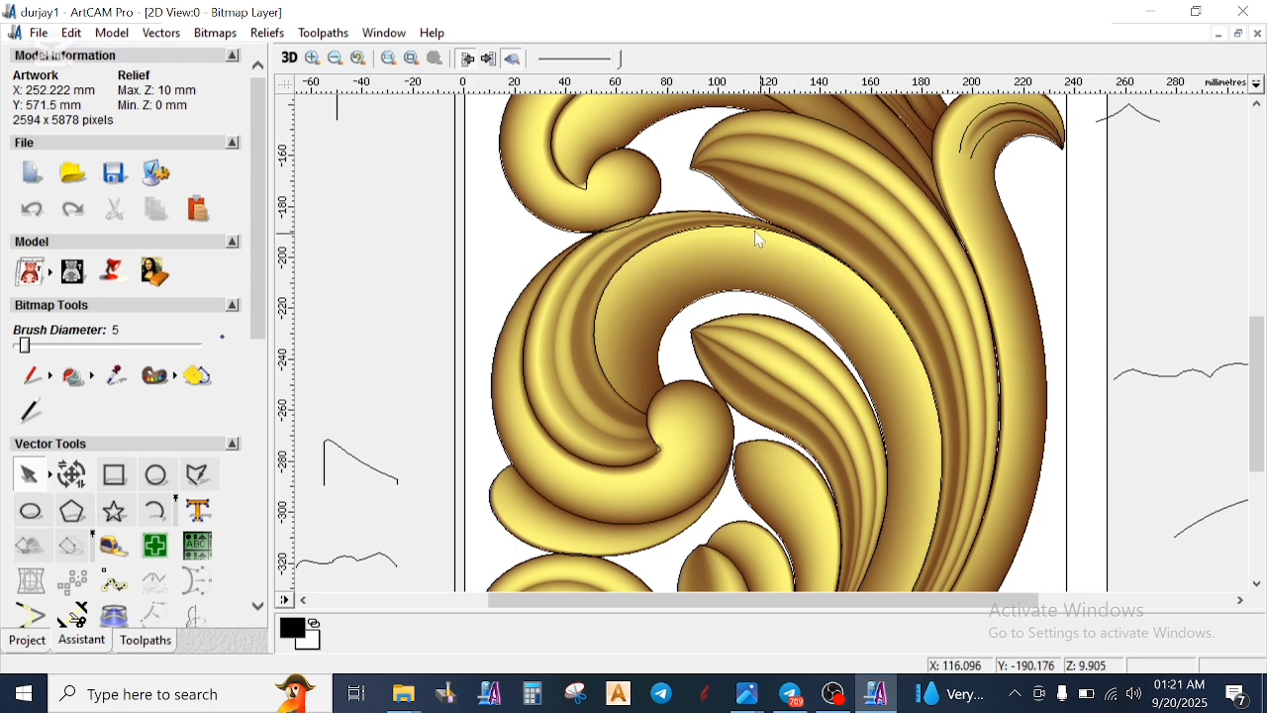
{"action": "scroll", "coordinate": [782, 246], "scroll_direction": "up", "scroll_amount": 1}
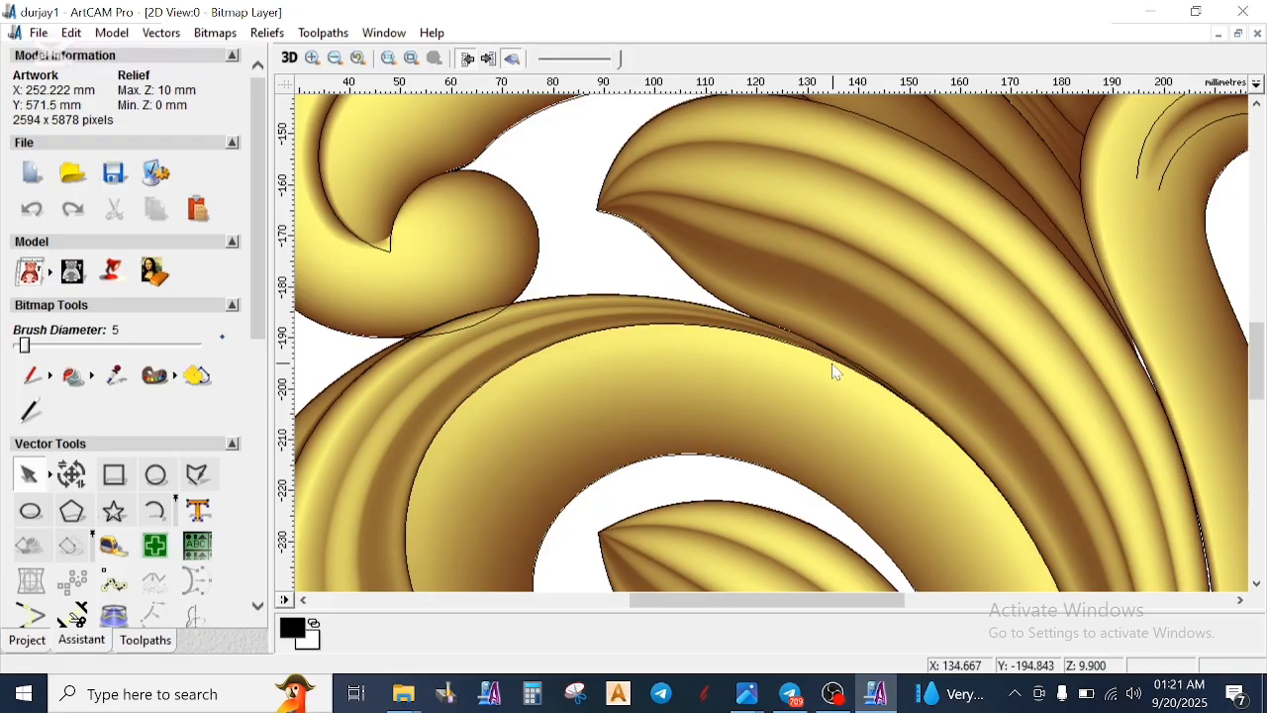
{"action": "scroll", "coordinate": [836, 371], "scroll_direction": "down", "scroll_amount": 1}
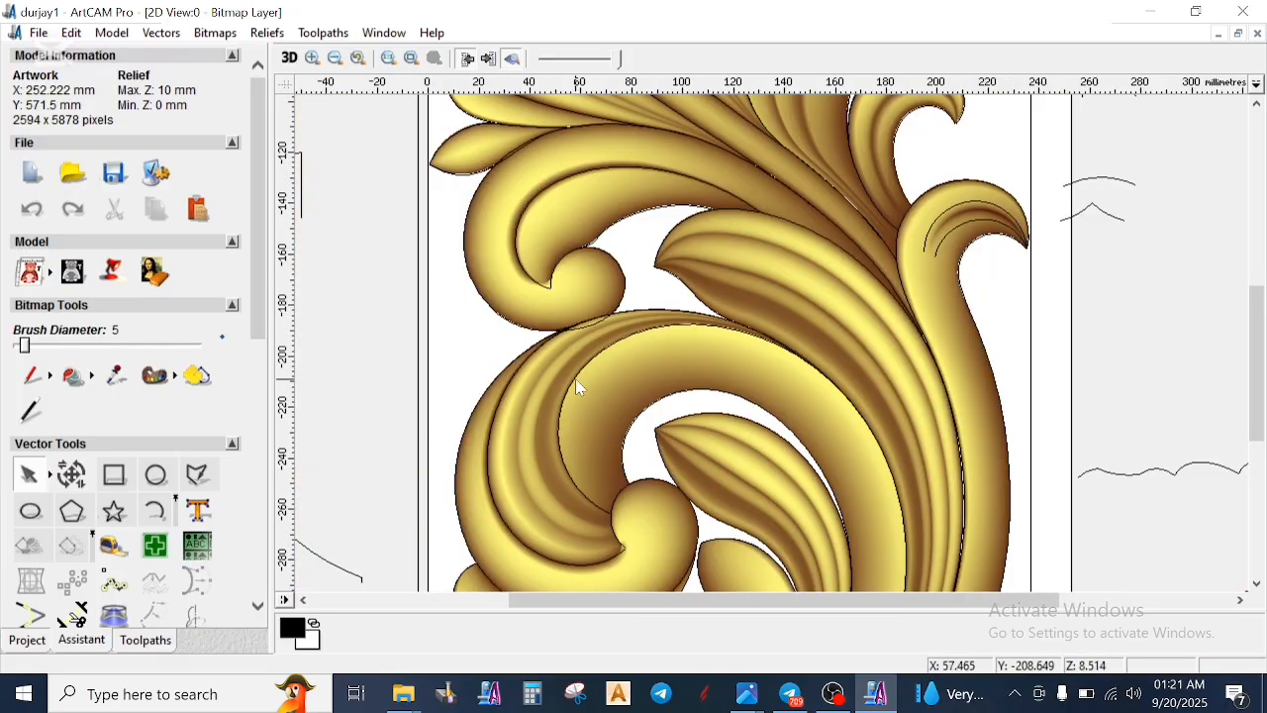
{"action": "left_click", "coordinate": [579, 386]}
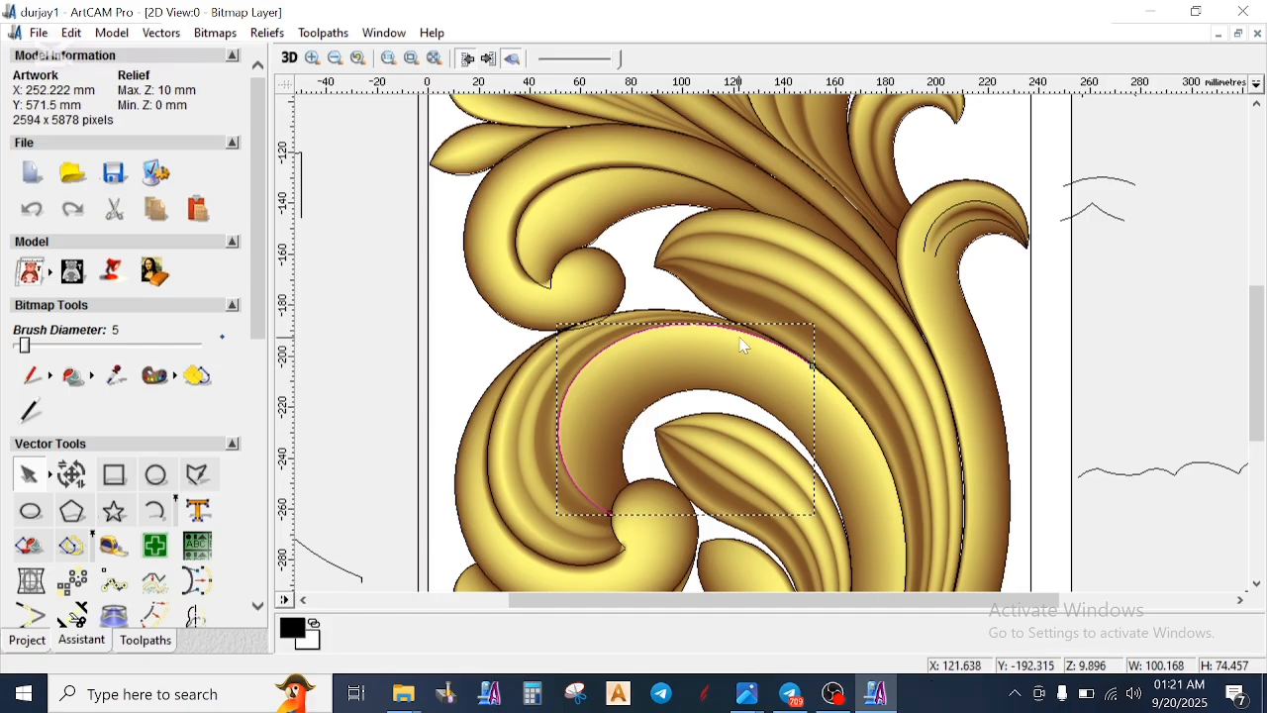
{"action": "key", "text": "Delete"}
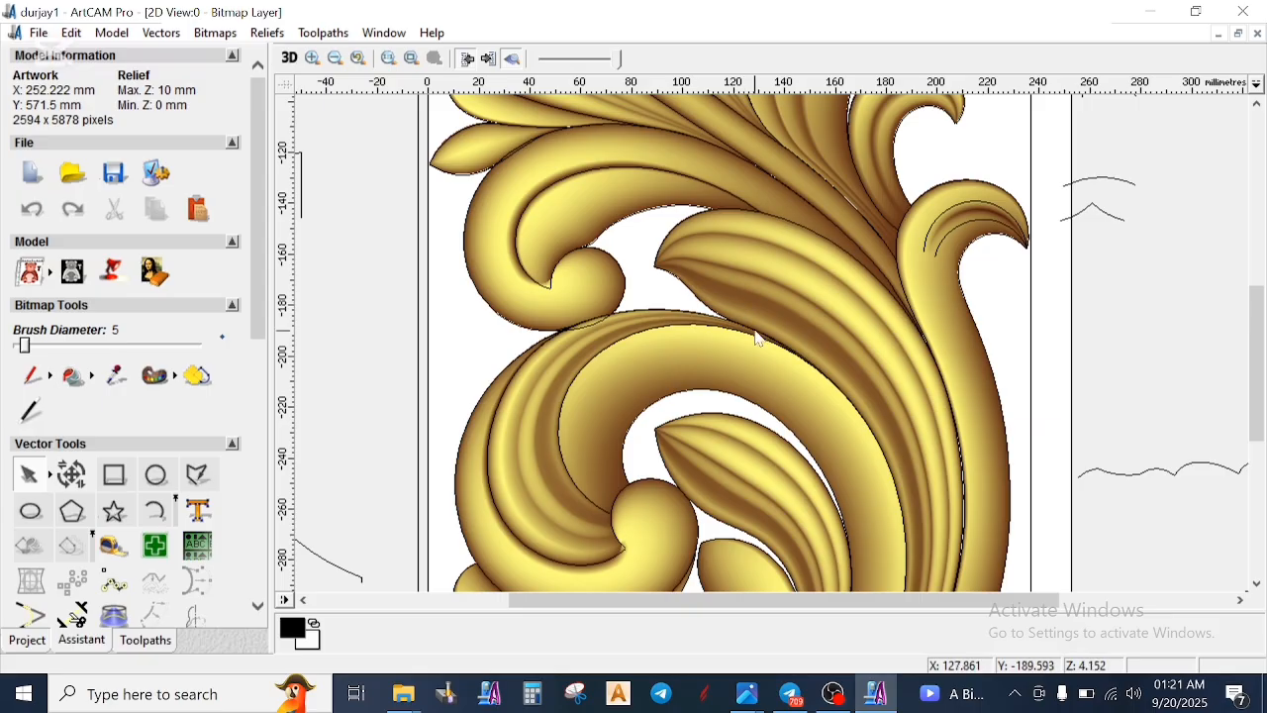
- Review the whole panel in 2D and examine the lower scroll and leaves in the 3D view at low angles
{"action": "scroll", "coordinate": [793, 346], "scroll_direction": "down", "scroll_amount": 2}
{"action": "scroll", "coordinate": [809, 398], "scroll_direction": "up", "scroll_amount": 2}
{"action": "scroll", "coordinate": [735, 267], "scroll_direction": "down", "scroll_amount": 2}
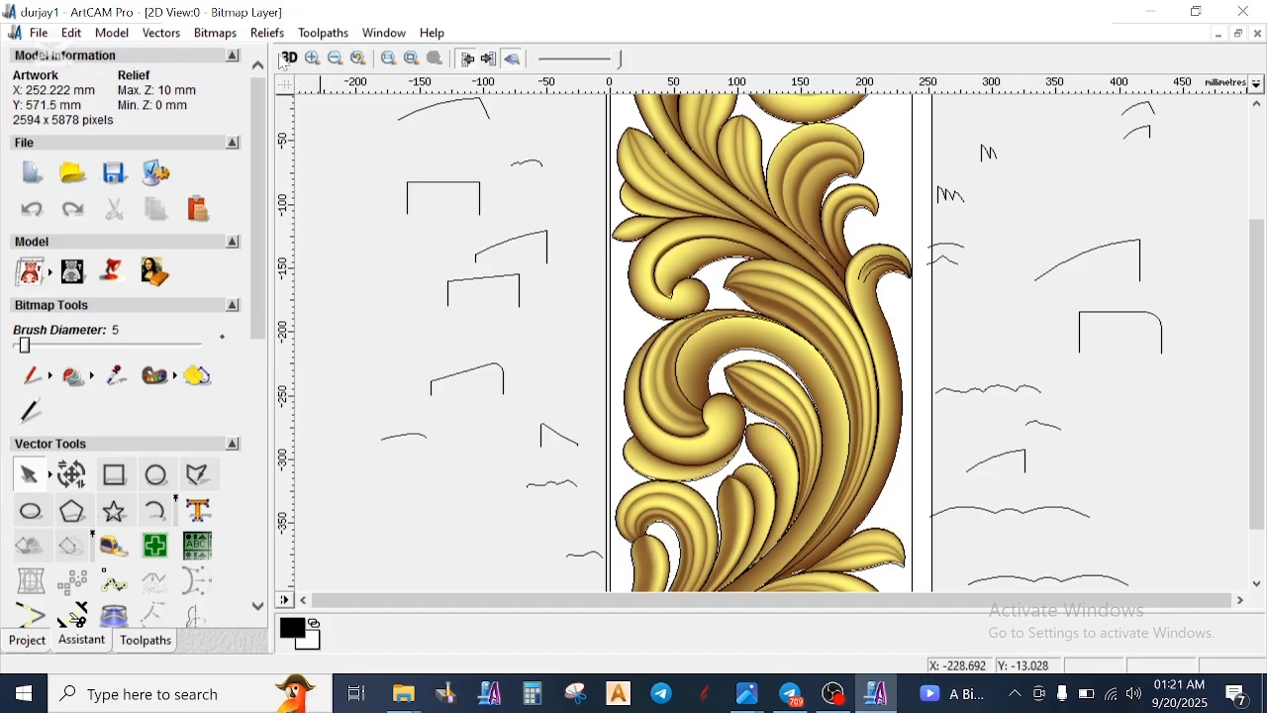
{"action": "scroll", "coordinate": [761, 266], "scroll_direction": "down", "scroll_amount": 1}
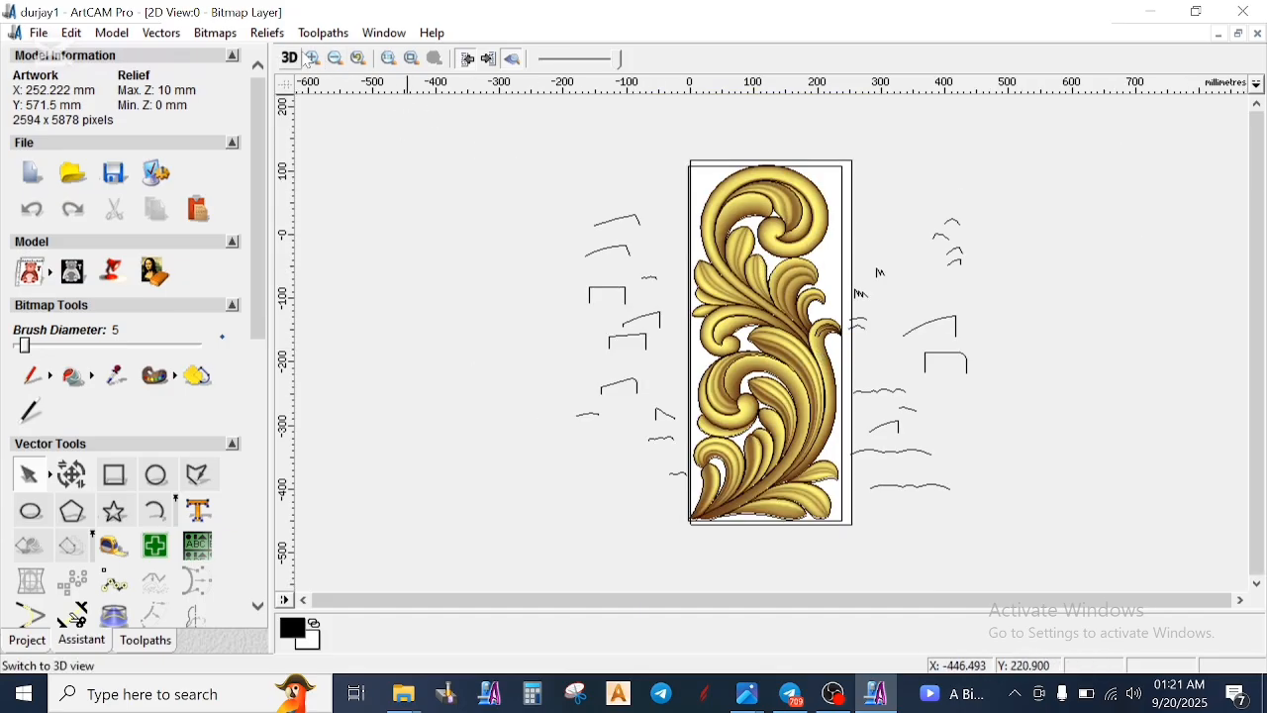
{"action": "left_click", "coordinate": [293, 59]}
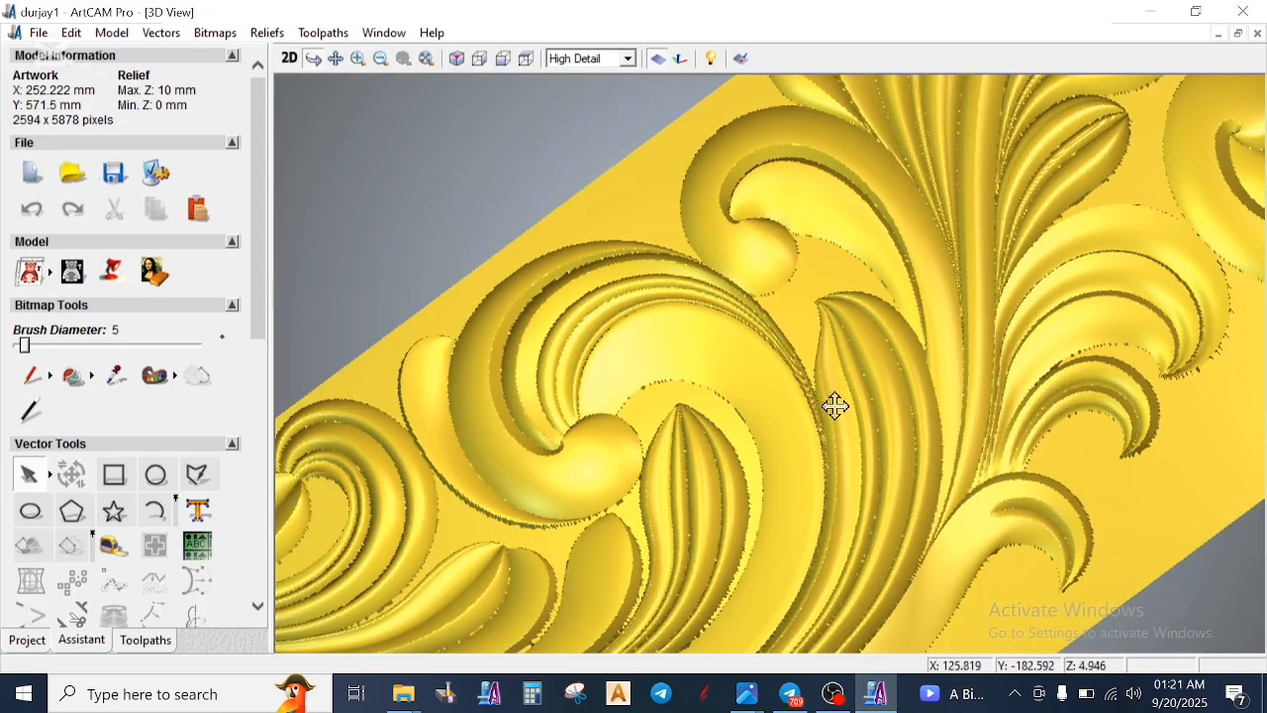
{"action": "left_click_drag", "start_coordinate": [882, 522], "coordinate": [545, 361]}
{"action": "left_click_drag", "start_coordinate": [810, 363], "coordinate": [770, 443]}
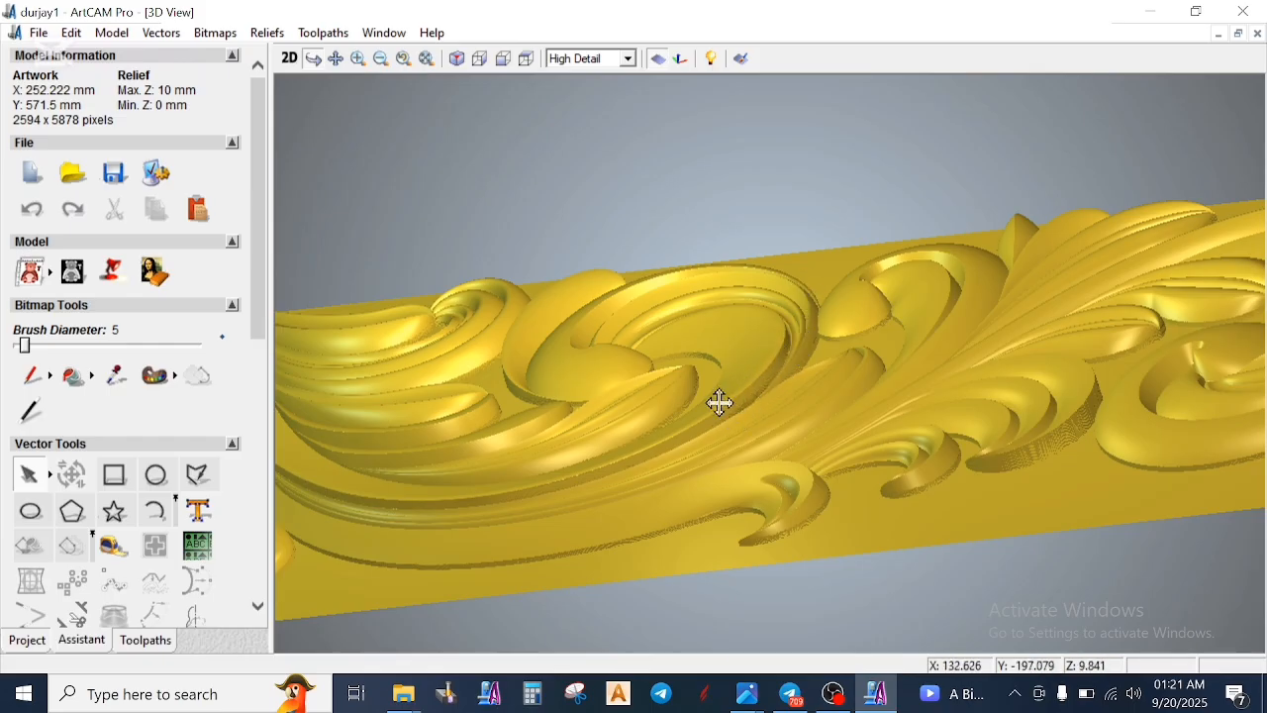
{"action": "left_click_drag", "start_coordinate": [690, 387], "coordinate": [919, 484]}
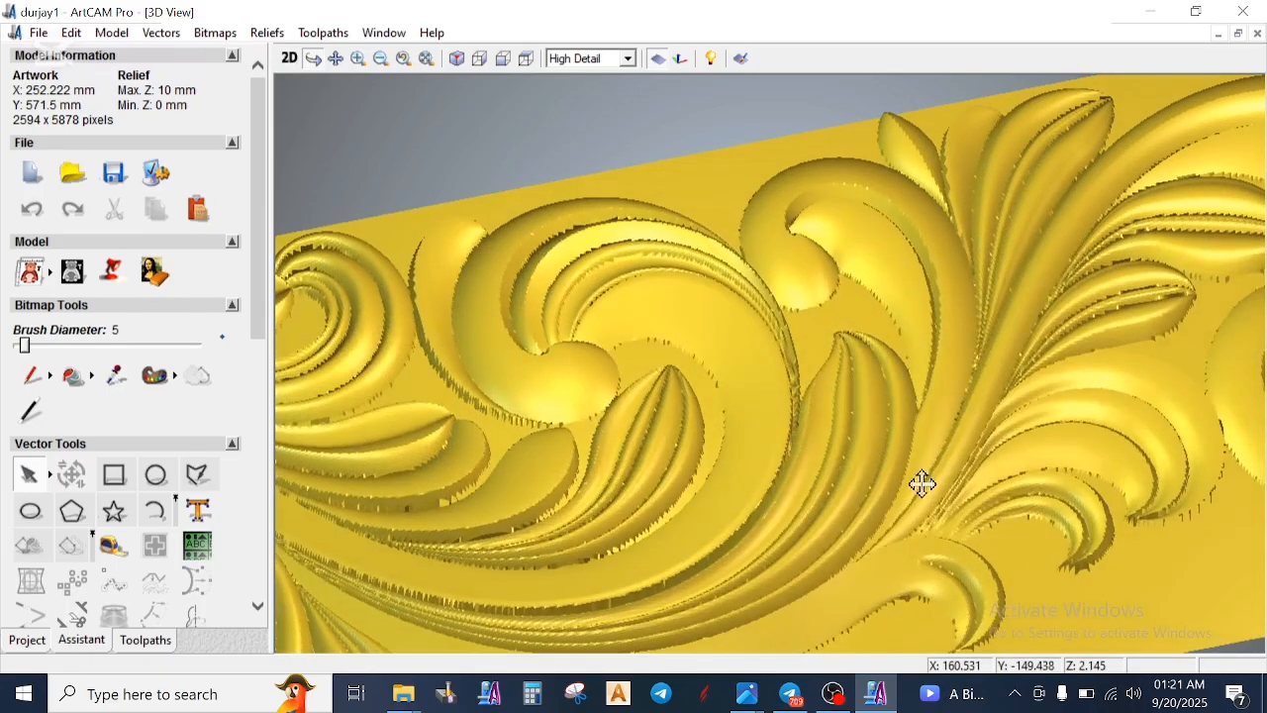
{"action": "left_click_drag", "start_coordinate": [538, 512], "coordinate": [901, 344]}
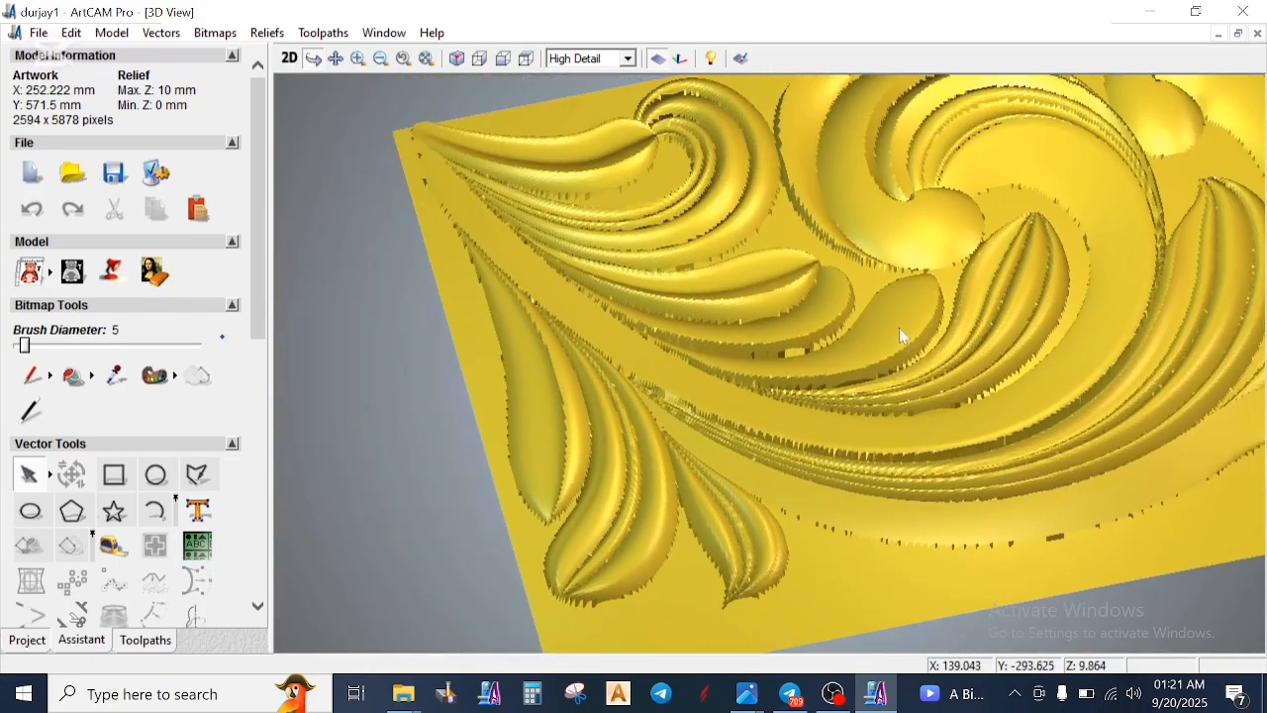
{"action": "left_click_drag", "start_coordinate": [743, 188], "coordinate": [1088, 248]}
{"action": "left_click", "coordinate": [289, 57]}
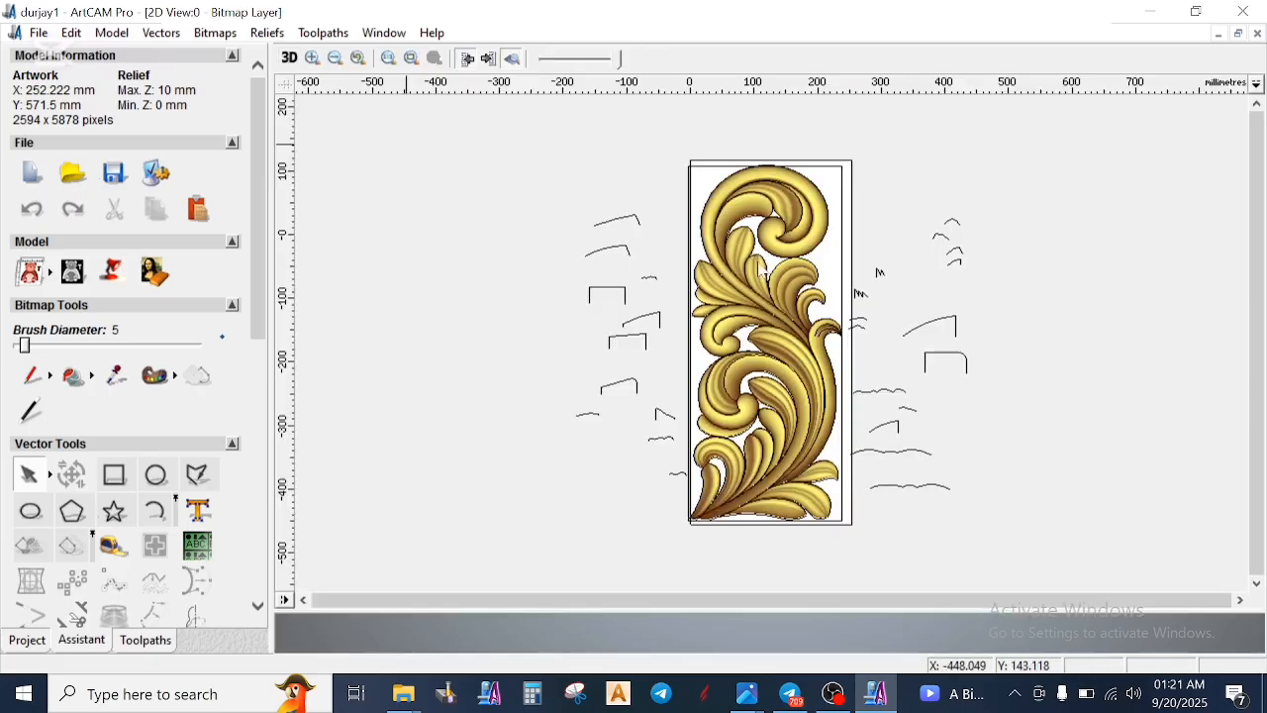
- Minimize the durjay1 model and try to open the mayan 3d clls file from New folder (2) in ArtCAM Pro
{"action": "left_click", "coordinate": [1152, 11]}
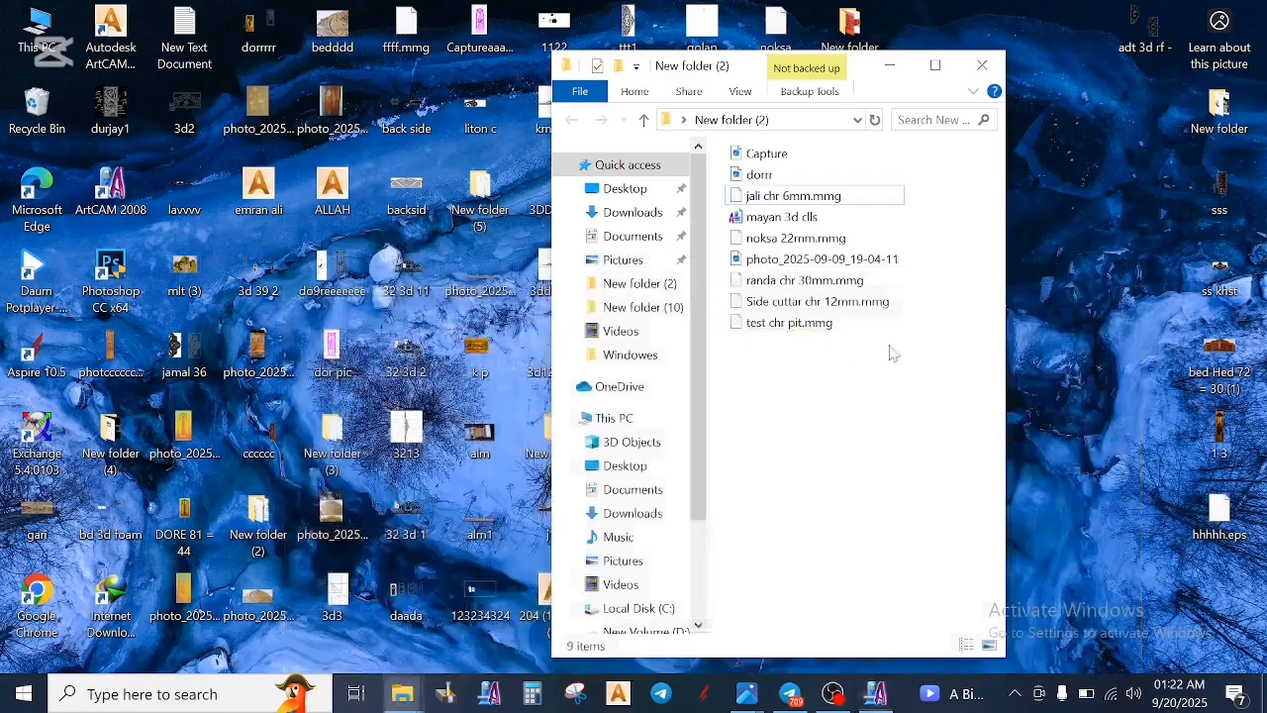
{"action": "double_click", "coordinate": [797, 218]}
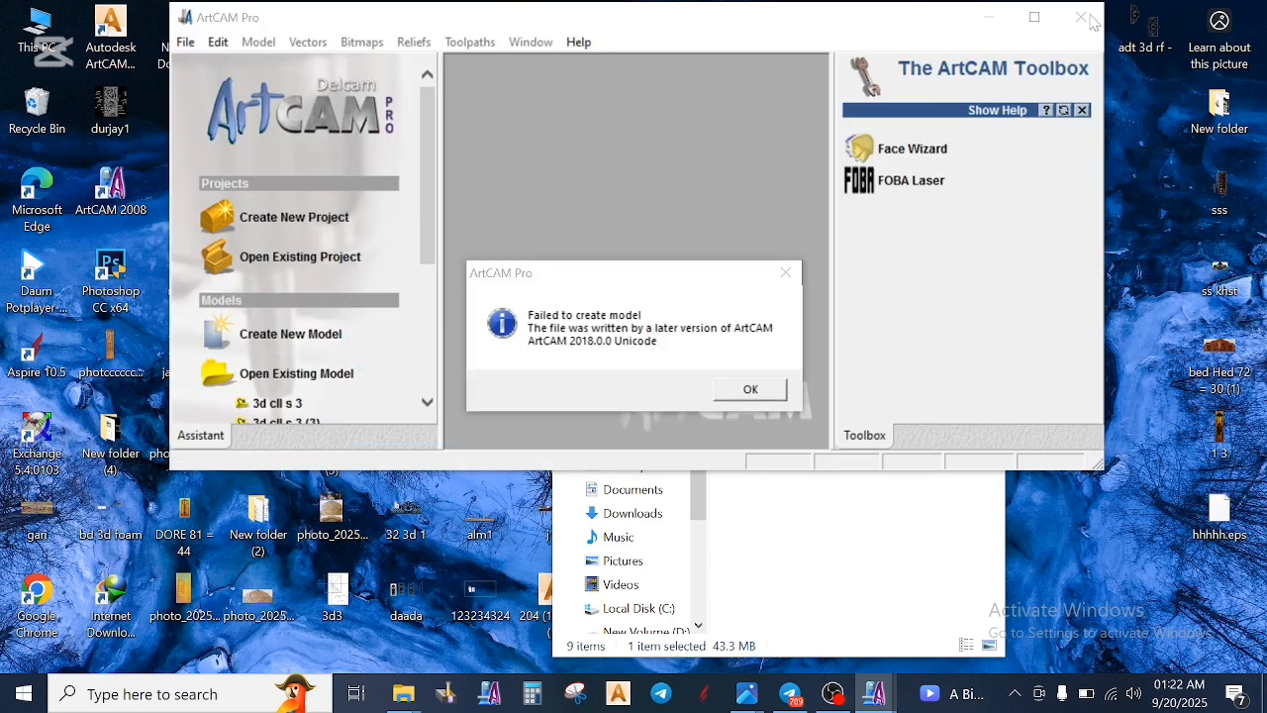
{"action": "left_click", "coordinate": [786, 273]}
{"action": "left_click", "coordinate": [1082, 18]}
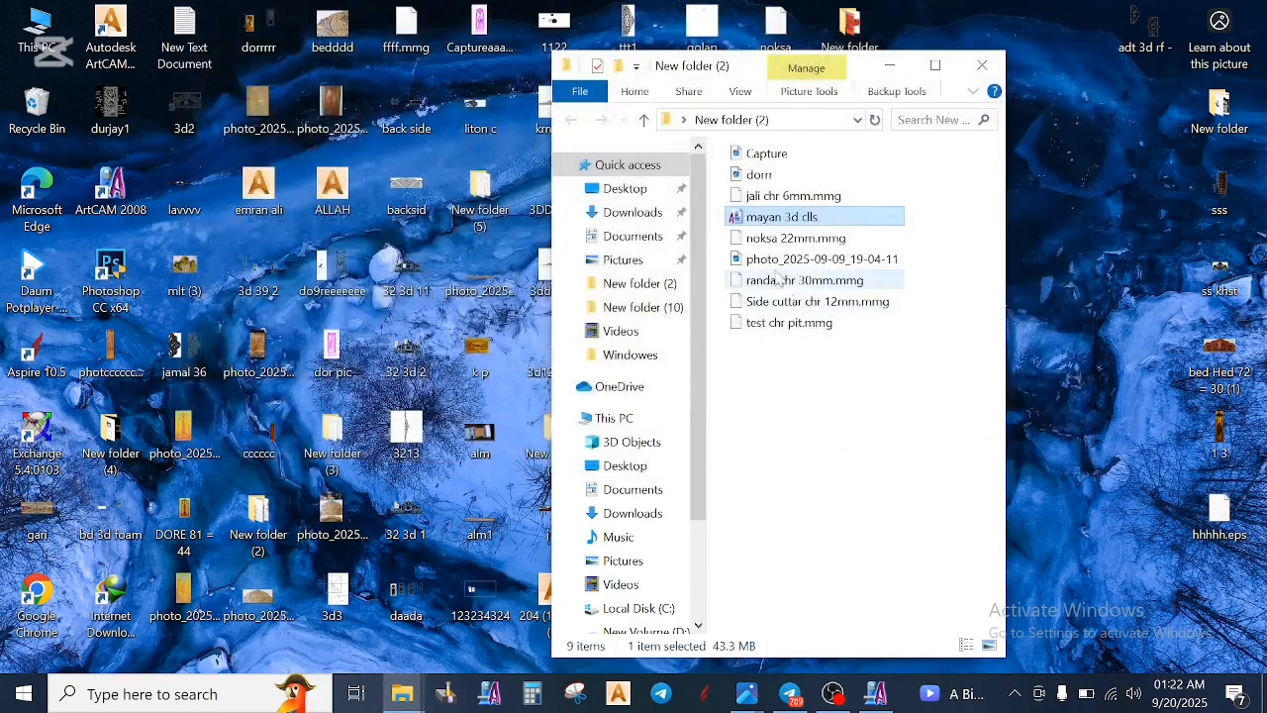
- Open the mayan 3d clls file in Autodesk ArtCAM Premium 2018 and turn on the relief's colour preview in the 2D view
{"action": "left_click_drag", "start_coordinate": [778, 216], "coordinate": [119, 50]}
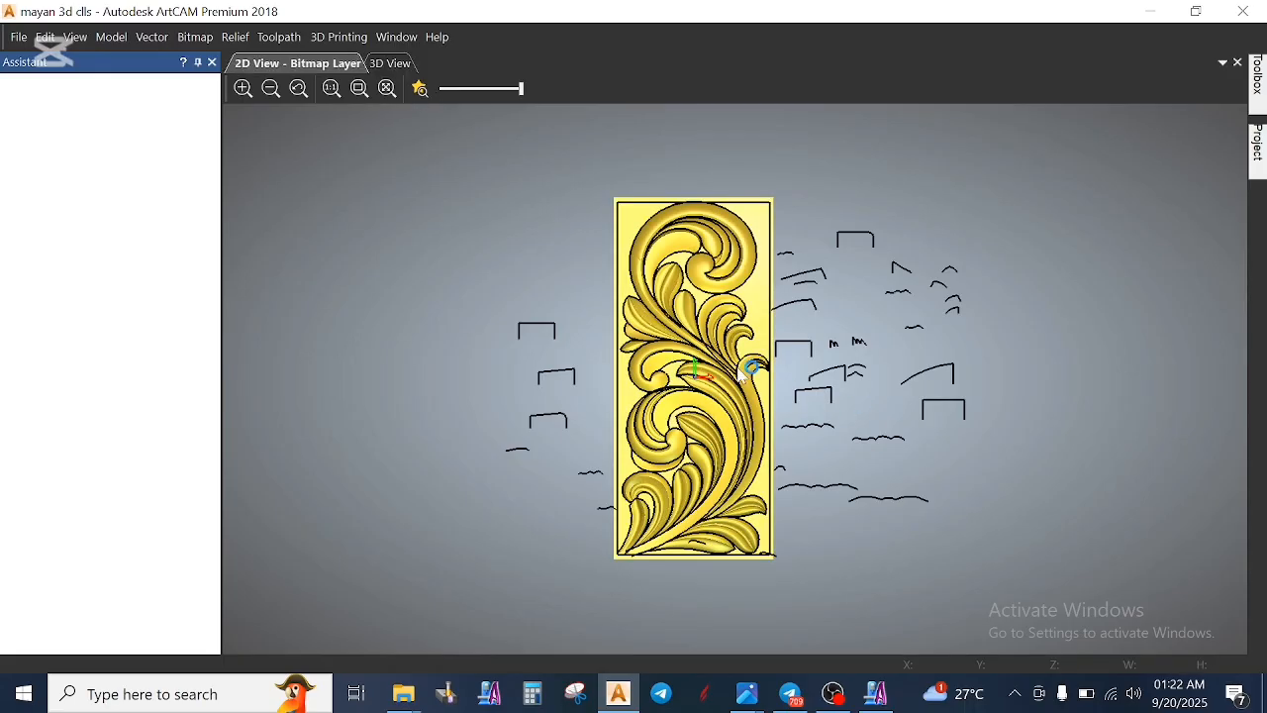
{"action": "left_click", "coordinate": [419, 92]}
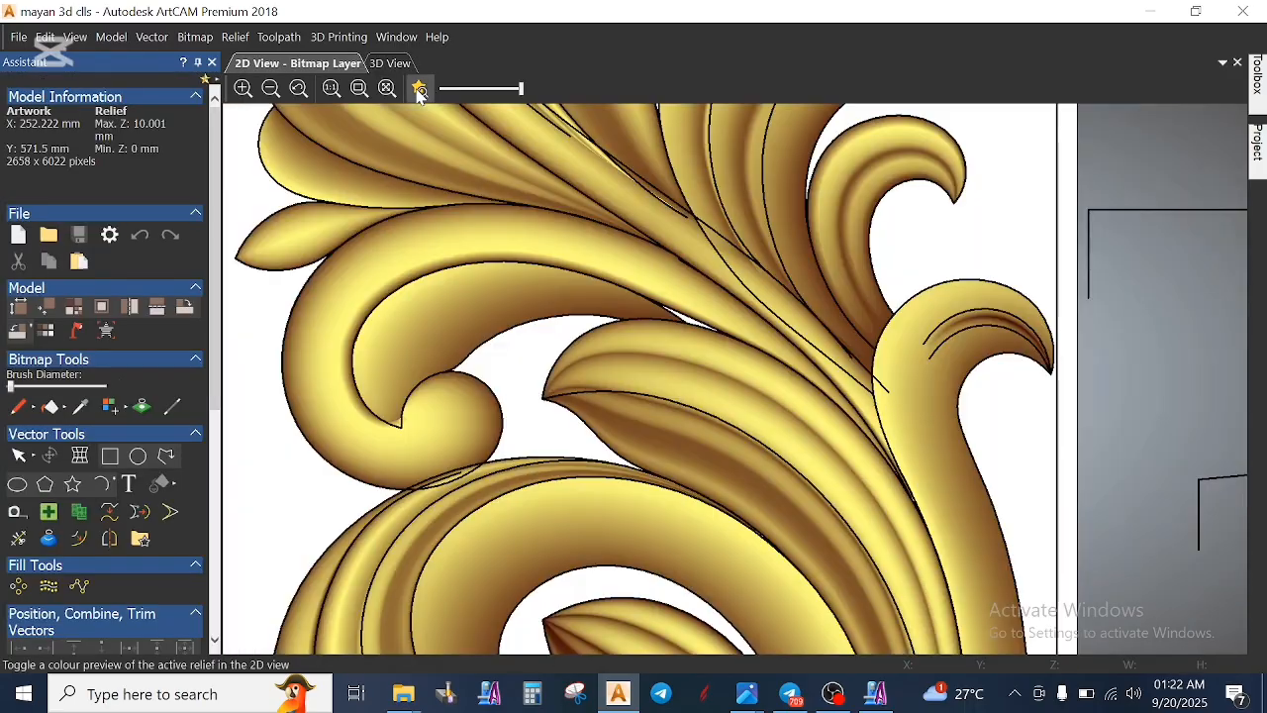
{"action": "scroll", "coordinate": [791, 299], "scroll_direction": "up", "scroll_amount": 1}
{"action": "scroll", "coordinate": [794, 307], "scroll_direction": "down", "scroll_amount": 2}
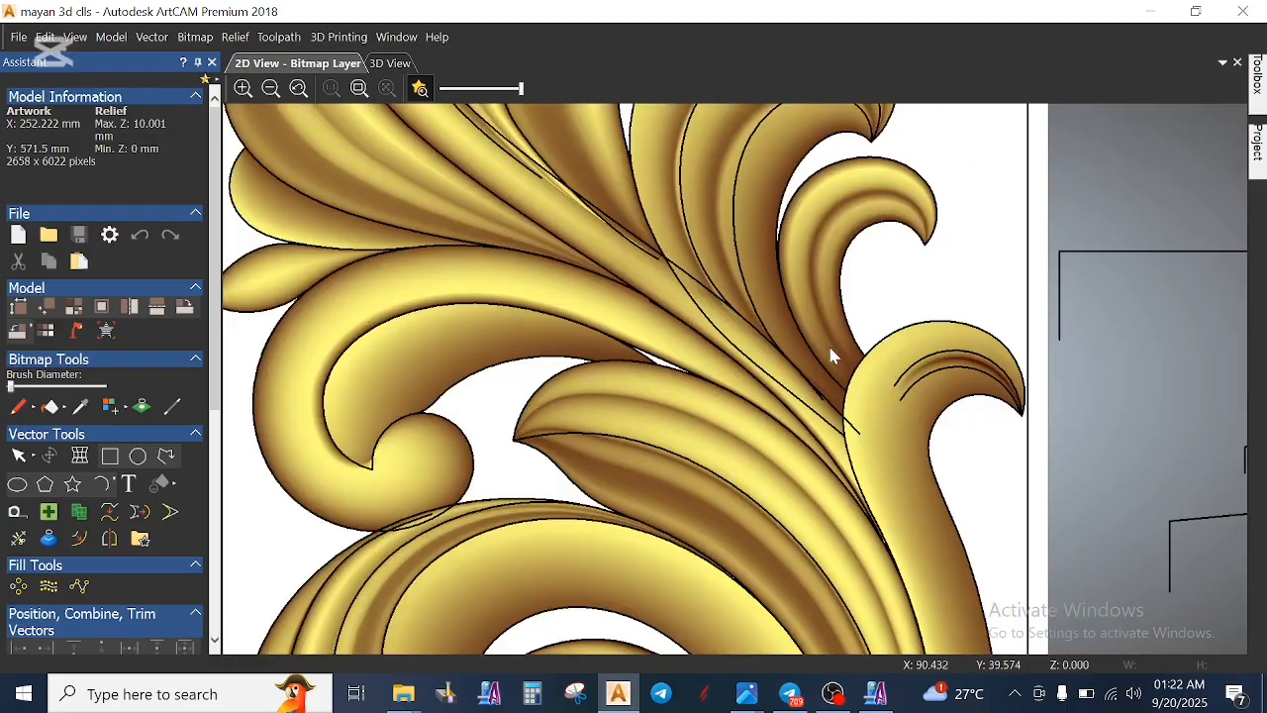
- Show the relief in the 3D view with the zero plane and the vectors hidden
{"action": "scroll", "coordinate": [690, 237], "scroll_direction": "up", "scroll_amount": 1}
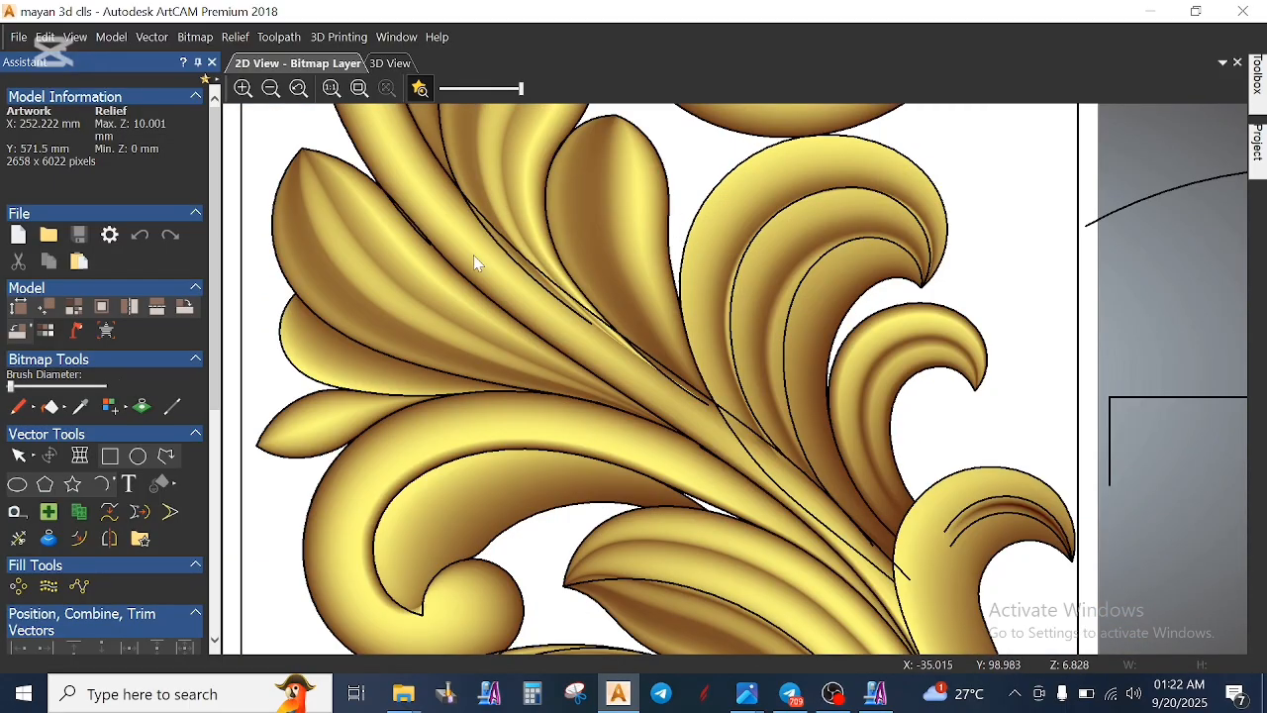
{"action": "left_click", "coordinate": [396, 63]}
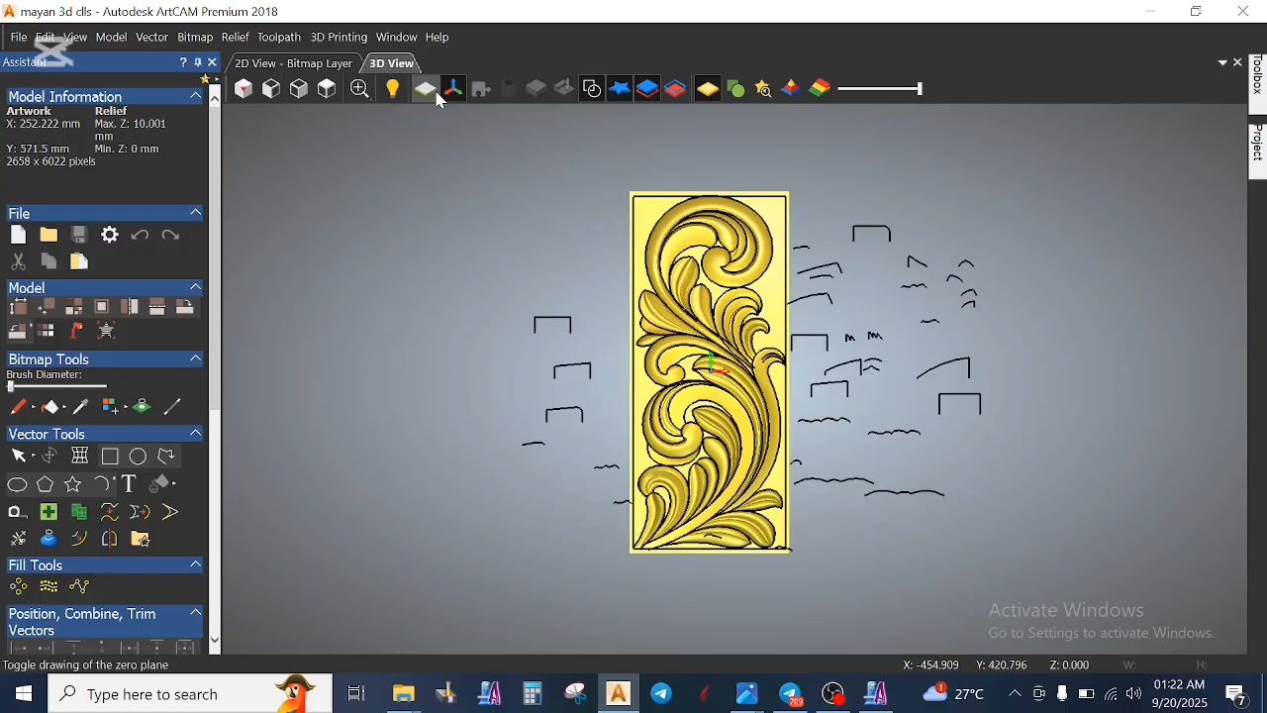
{"action": "left_click", "coordinate": [432, 98]}
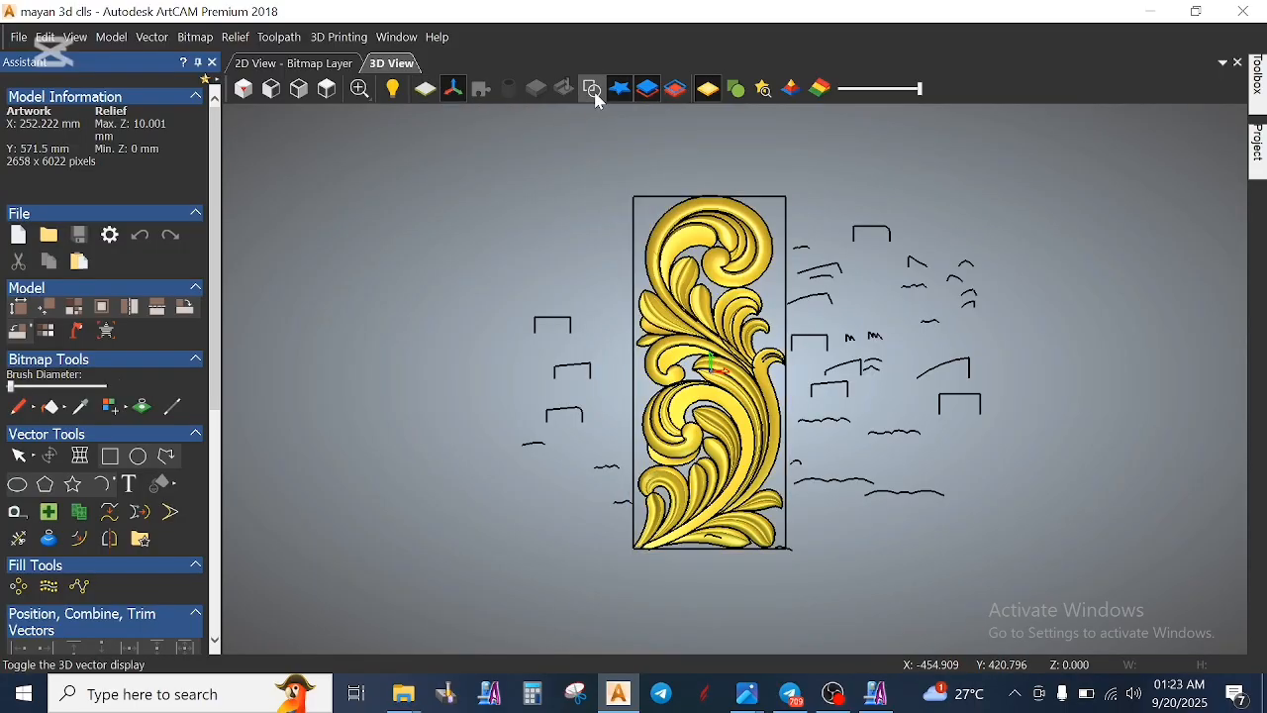
{"action": "left_click", "coordinate": [592, 89]}
- Examine the central leaves and the inner curl of the upper scroll in 3D, both close up and tilted
{"action": "scroll", "coordinate": [745, 341], "scroll_direction": "up", "scroll_amount": 10}
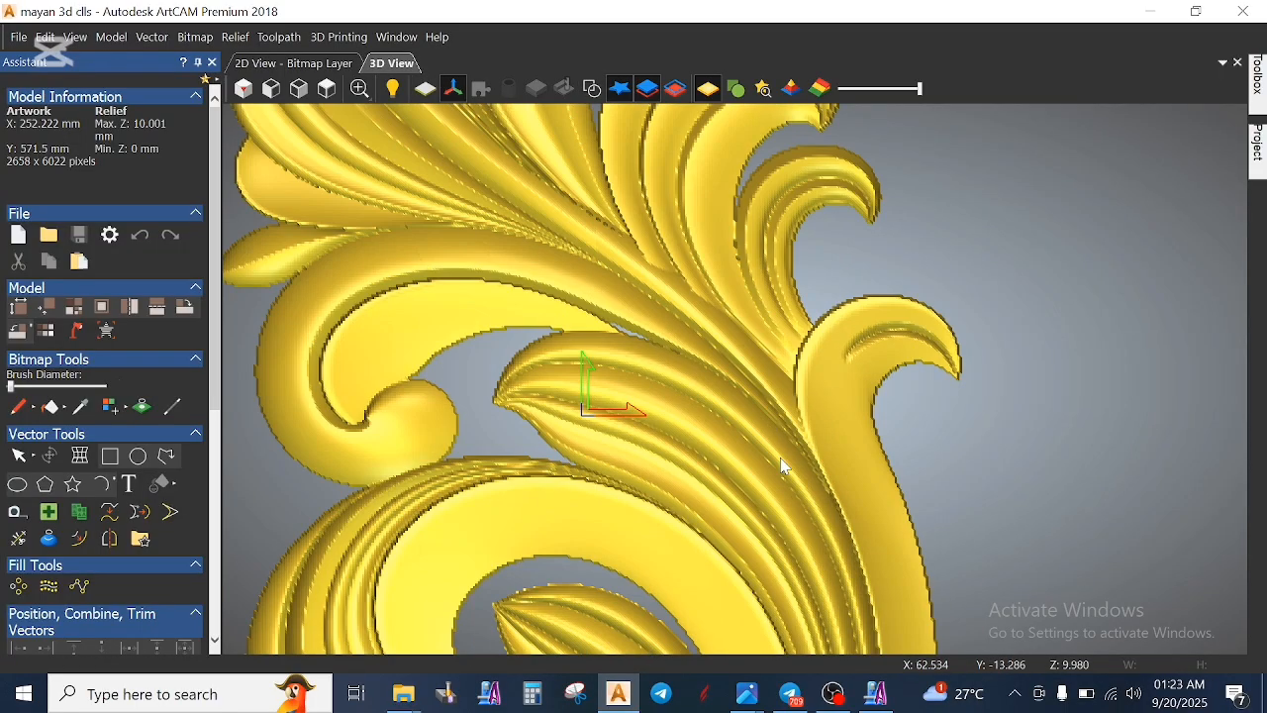
{"action": "left_click_drag", "start_coordinate": [775, 295], "coordinate": [886, 287]}
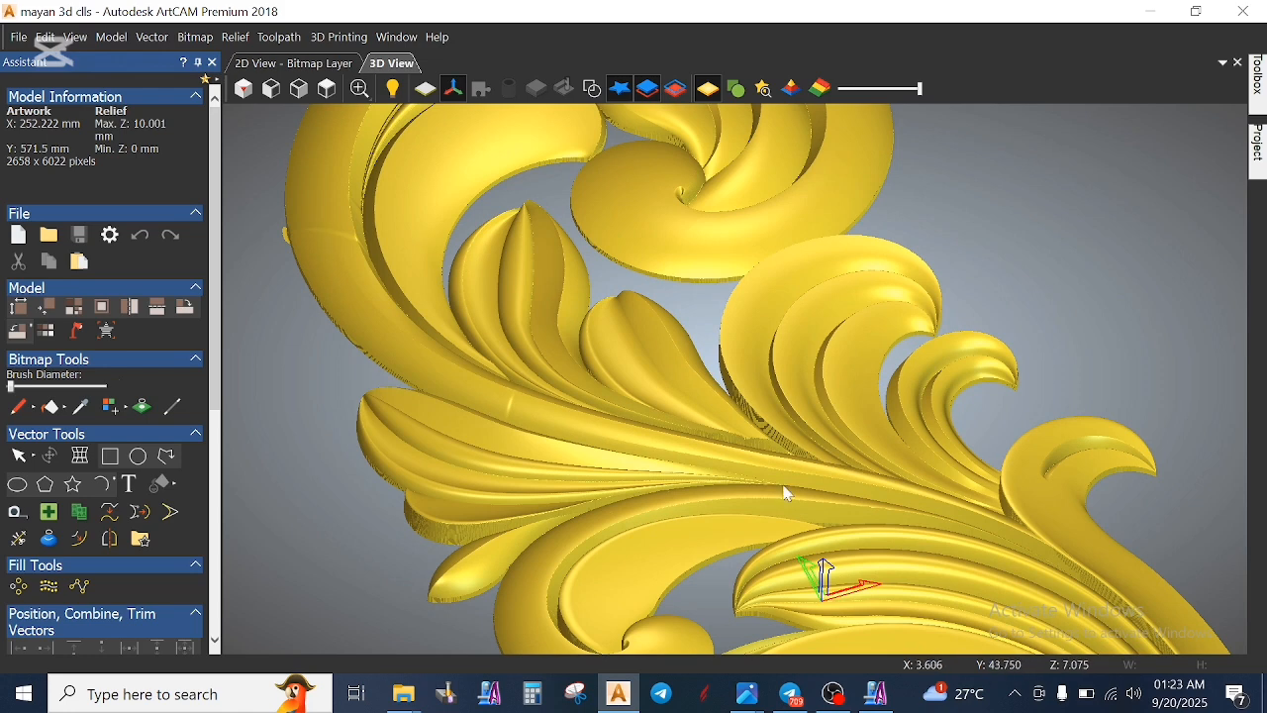
{"action": "scroll", "coordinate": [646, 260], "scroll_direction": "down", "scroll_amount": 5}
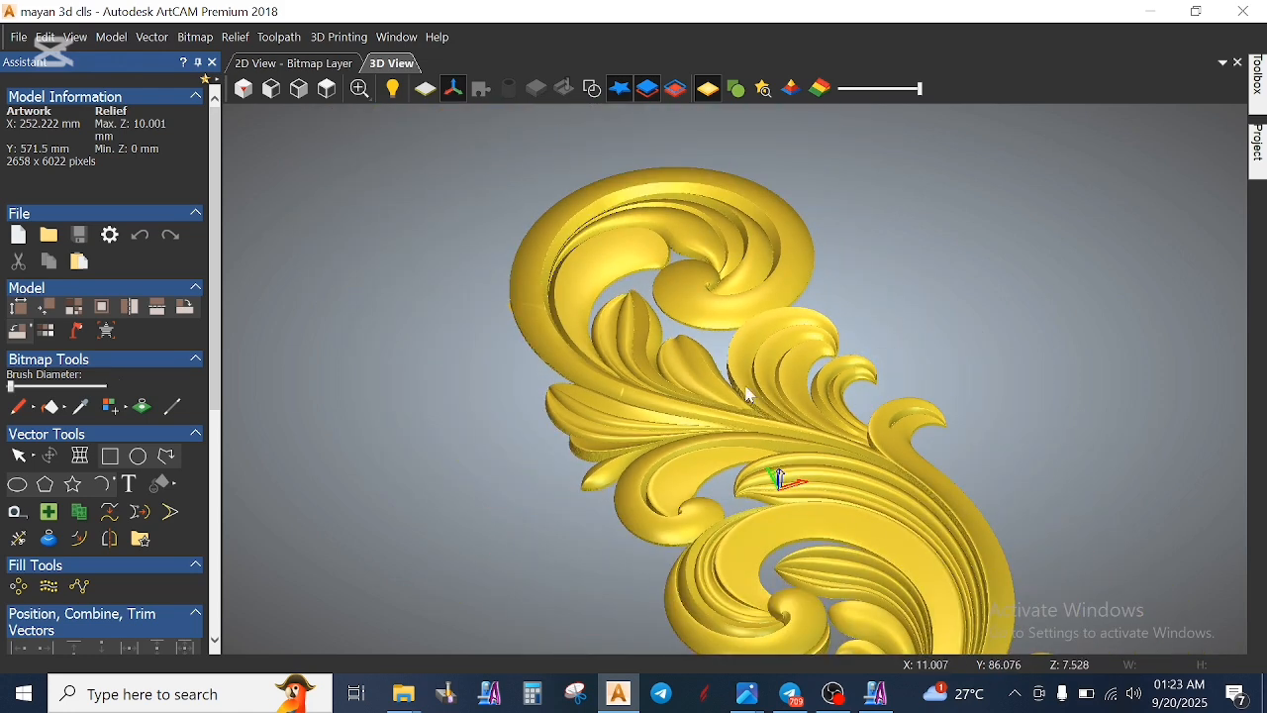
{"action": "scroll", "coordinate": [664, 198], "scroll_direction": "up", "scroll_amount": 5}
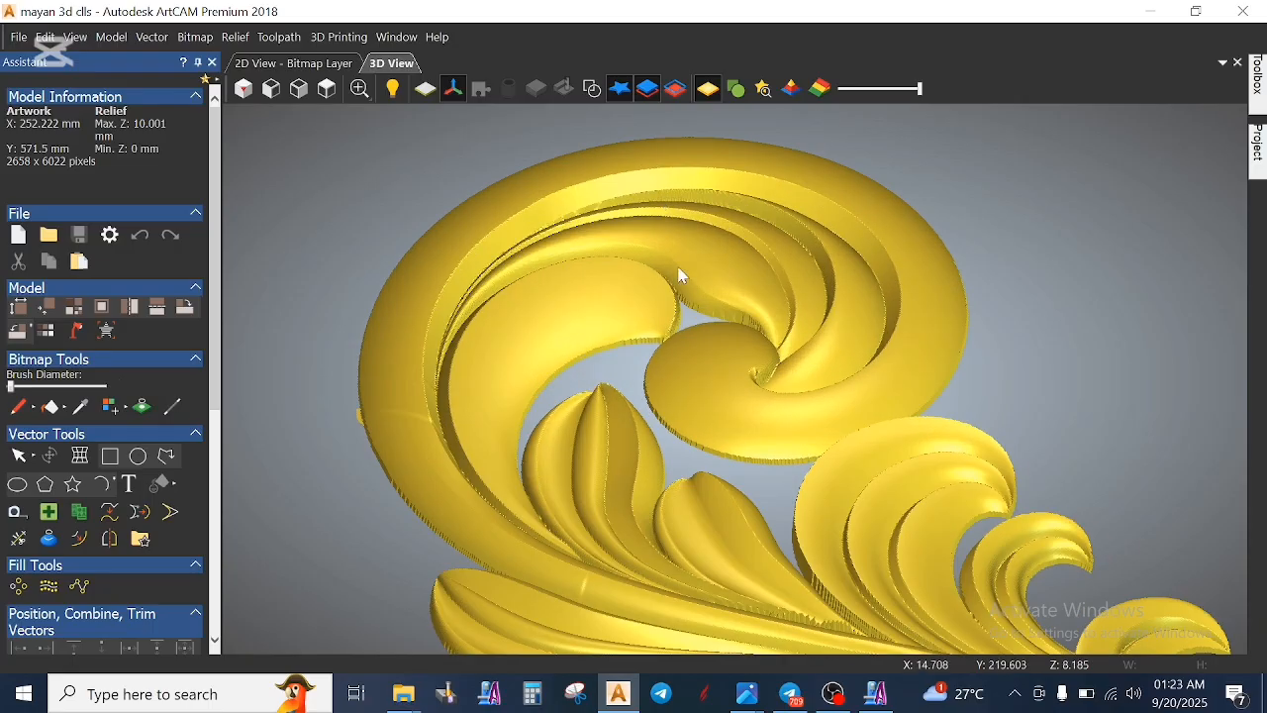
{"action": "middle_click_drag", "start_coordinate": [739, 474], "coordinate": [728, 388]}
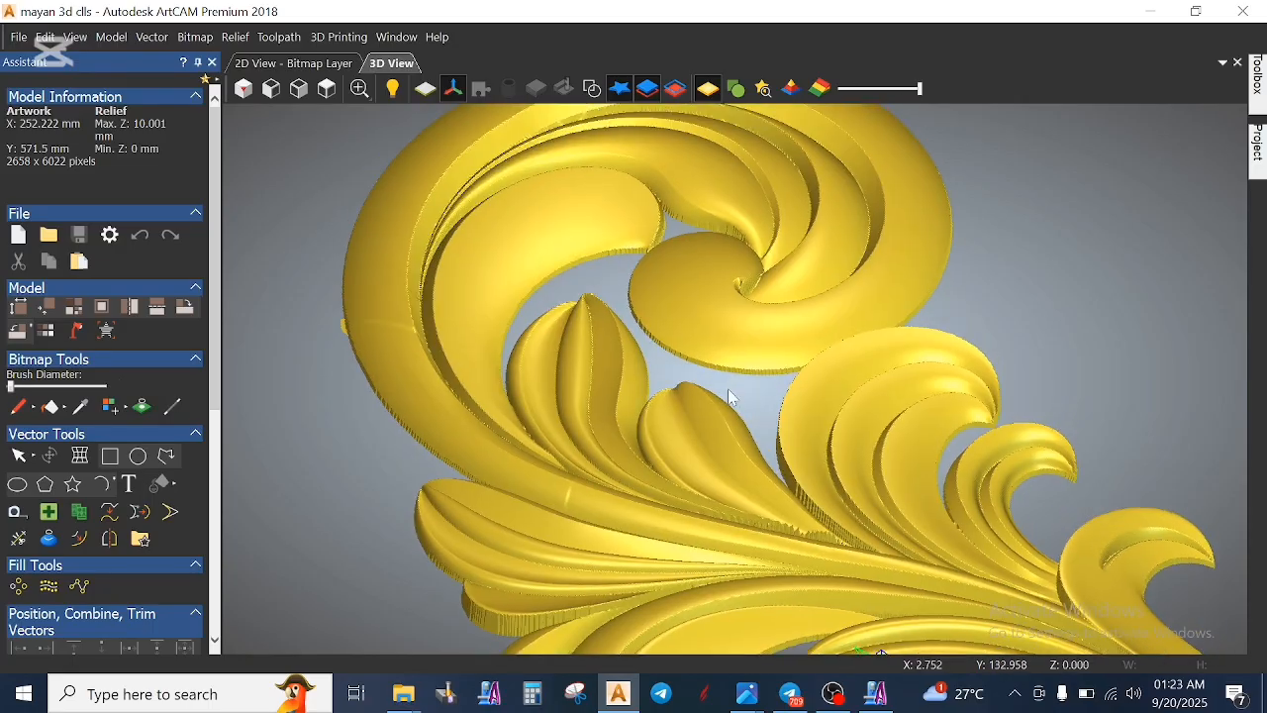
{"action": "left_click_drag", "start_coordinate": [757, 286], "coordinate": [773, 427]}
{"action": "scroll", "coordinate": [752, 347], "scroll_direction": "up", "scroll_amount": 5}
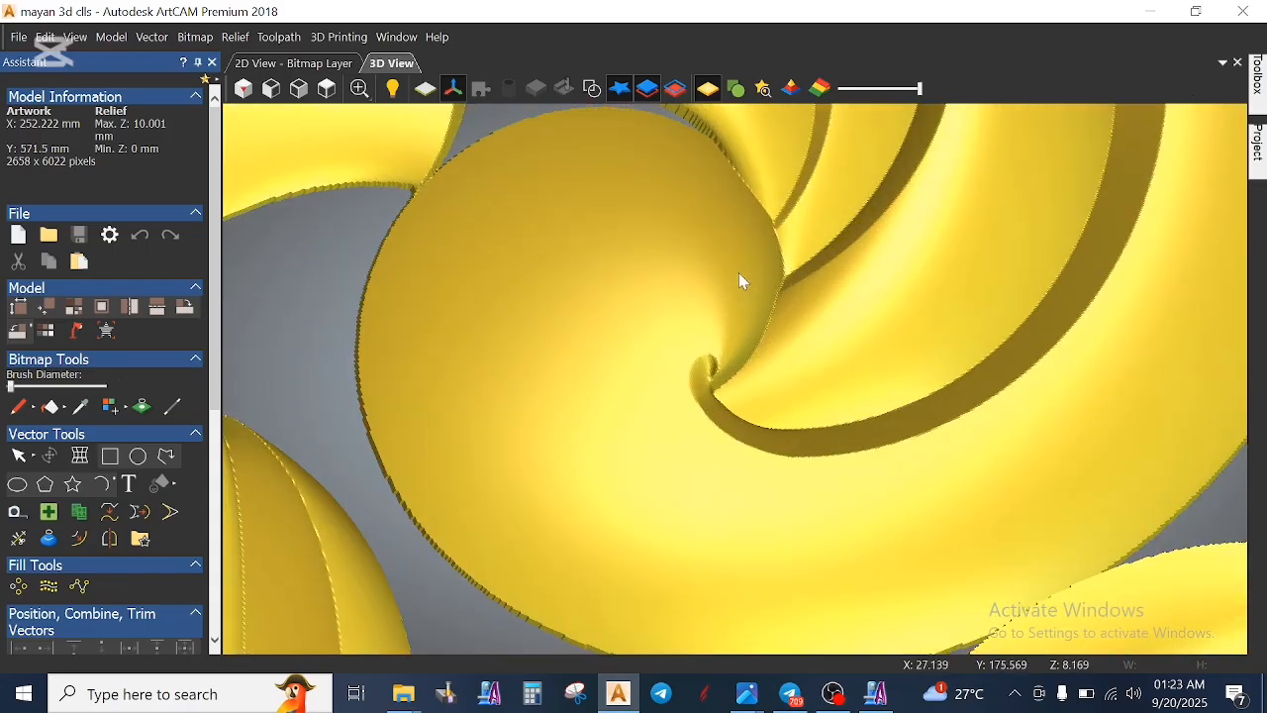
{"action": "scroll", "coordinate": [764, 376], "scroll_direction": "down", "scroll_amount": 5}
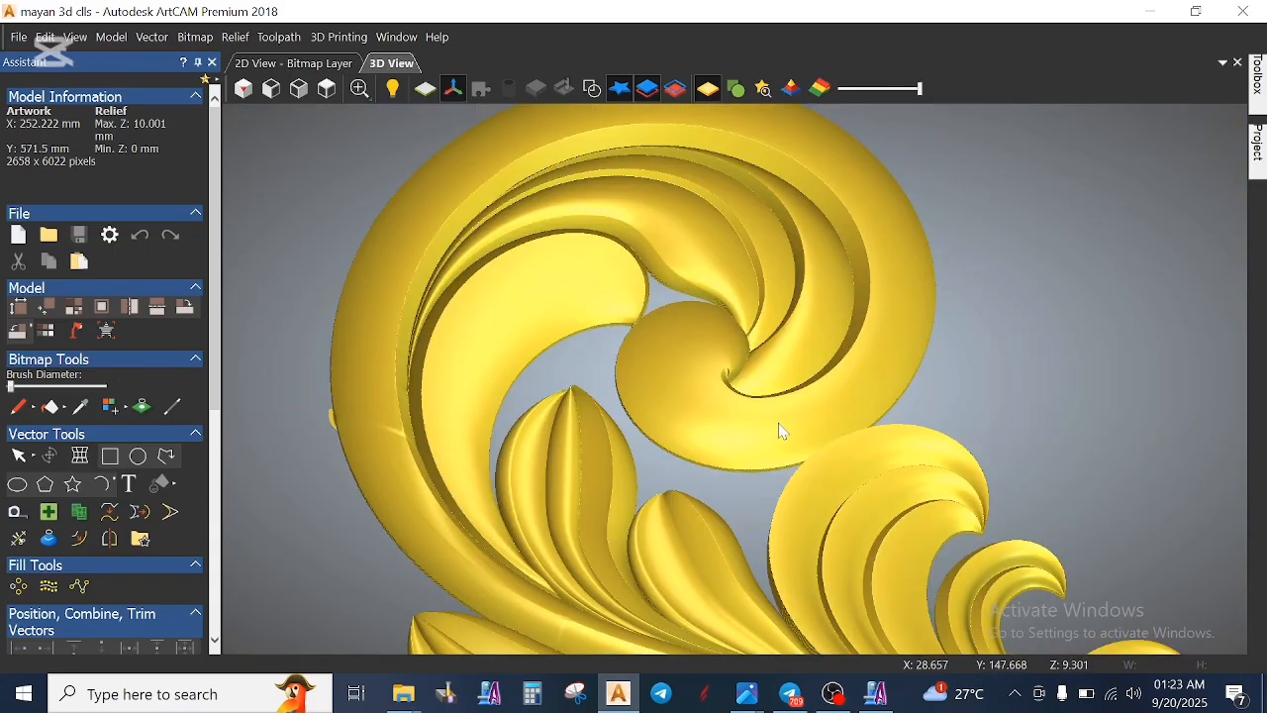
{"action": "scroll", "coordinate": [782, 432], "scroll_direction": "down", "scroll_amount": 5}
- Examine the lower scroll, the base leaves and the main stem of the relief in 3D
{"action": "middle_click_drag", "start_coordinate": [814, 503], "coordinate": [764, 430]}
{"action": "scroll", "coordinate": [720, 519], "scroll_direction": "up", "scroll_amount": 5}
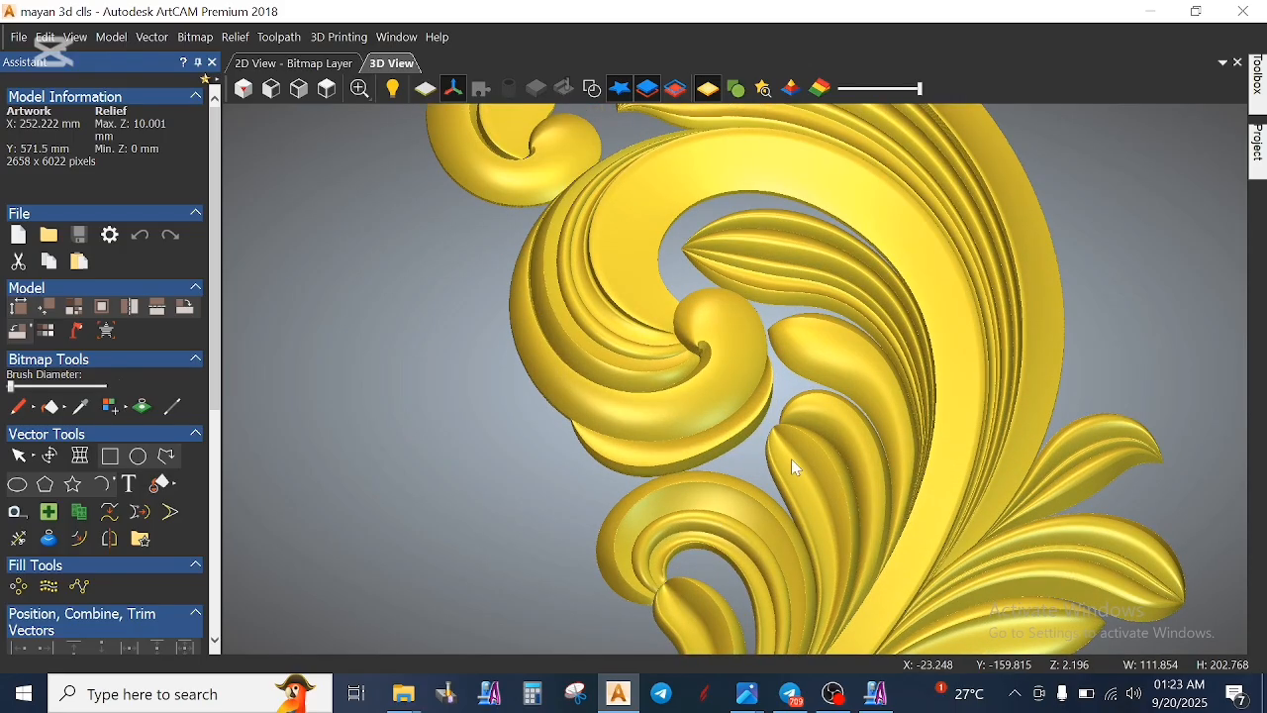
{"action": "scroll", "coordinate": [797, 480], "scroll_direction": "down", "scroll_amount": 3}
{"action": "scroll", "coordinate": [815, 504], "scroll_direction": "up", "scroll_amount": 3}
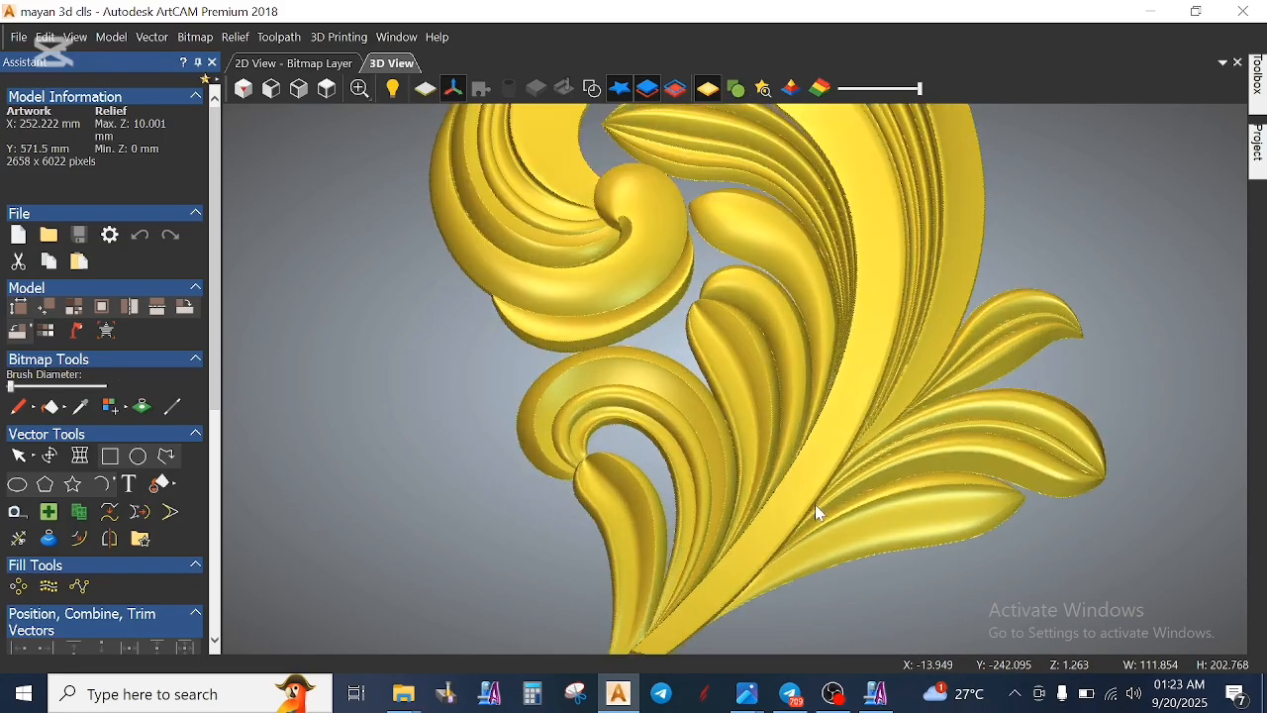
{"action": "middle_click_drag", "start_coordinate": [786, 498], "coordinate": [790, 523]}
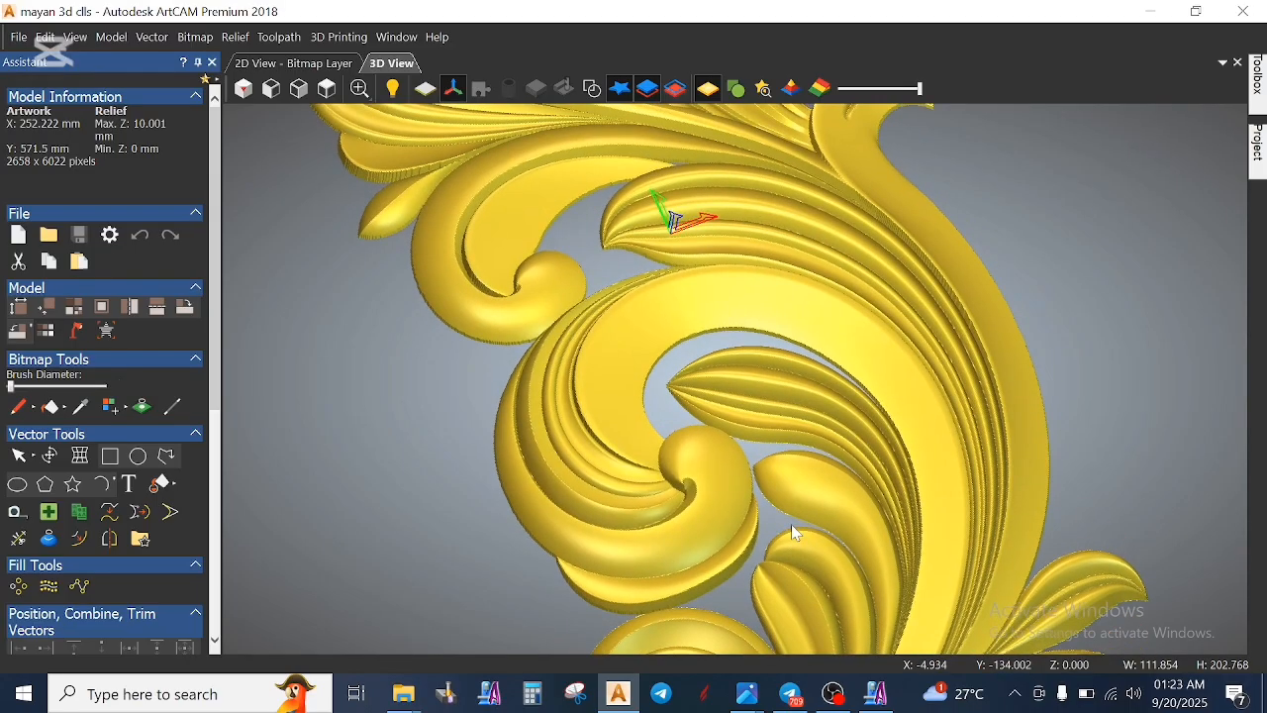
{"action": "middle_click_drag", "start_coordinate": [594, 201], "coordinate": [790, 526]}
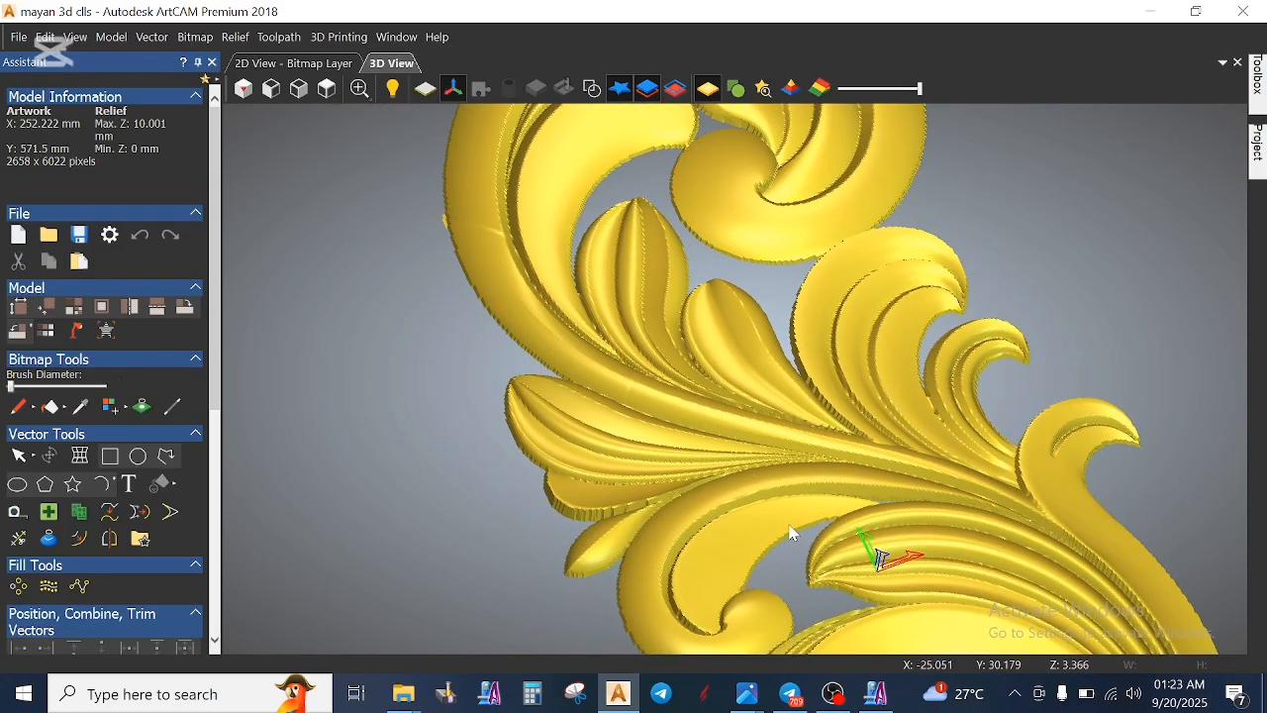
- Inspect the upper scroll and the fan of middle leaves in 3D from low and rotated angles
{"action": "middle_click_drag", "start_coordinate": [693, 242], "coordinate": [760, 443]}
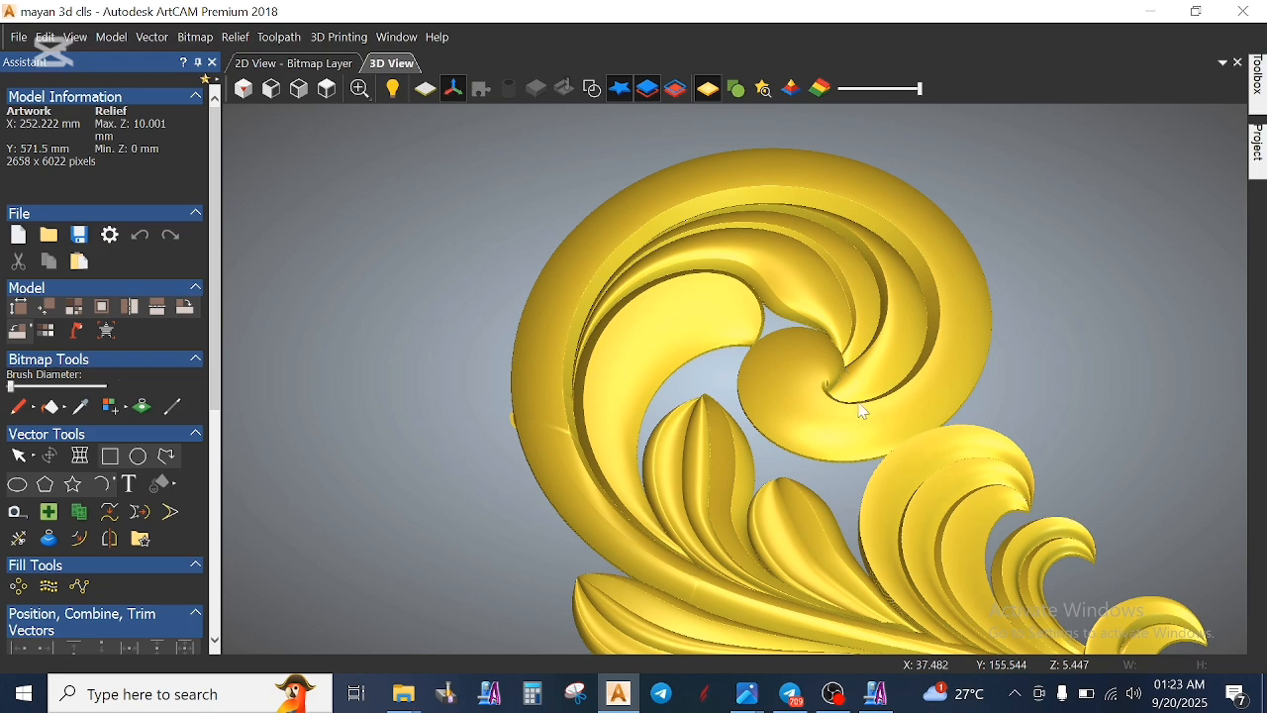
{"action": "scroll", "coordinate": [860, 410], "scroll_direction": "up", "scroll_amount": 2}
{"action": "left_click_drag", "start_coordinate": [849, 433], "coordinate": [545, 393]}
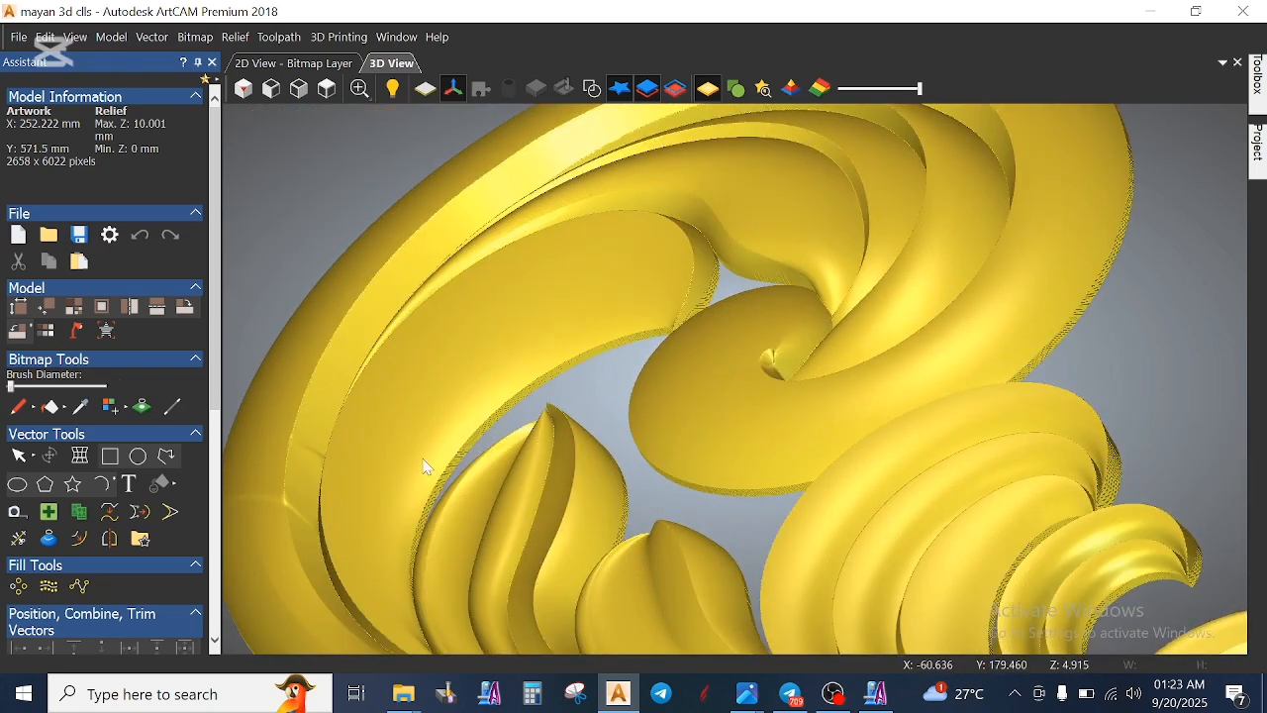
{"action": "left_click_drag", "start_coordinate": [428, 468], "coordinate": [588, 231]}
{"action": "left_click_drag", "start_coordinate": [740, 425], "coordinate": [744, 469]}
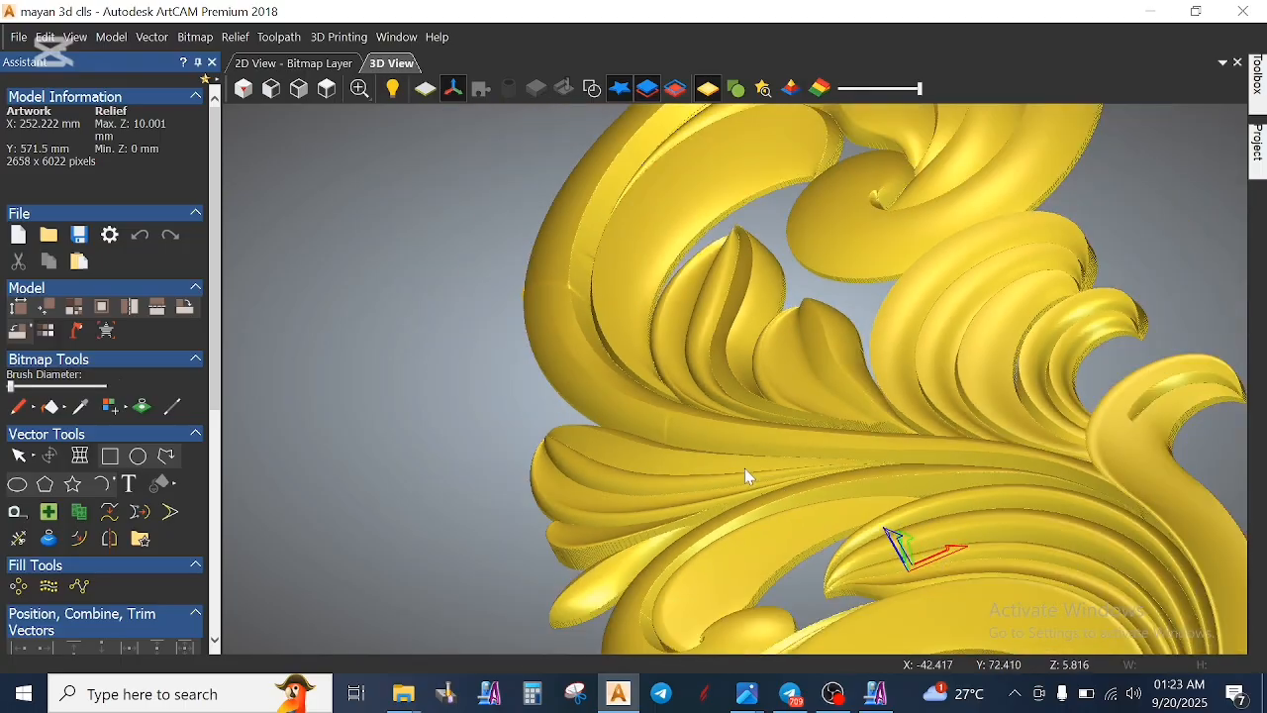
{"action": "left_click_drag", "start_coordinate": [884, 468], "coordinate": [687, 507]}
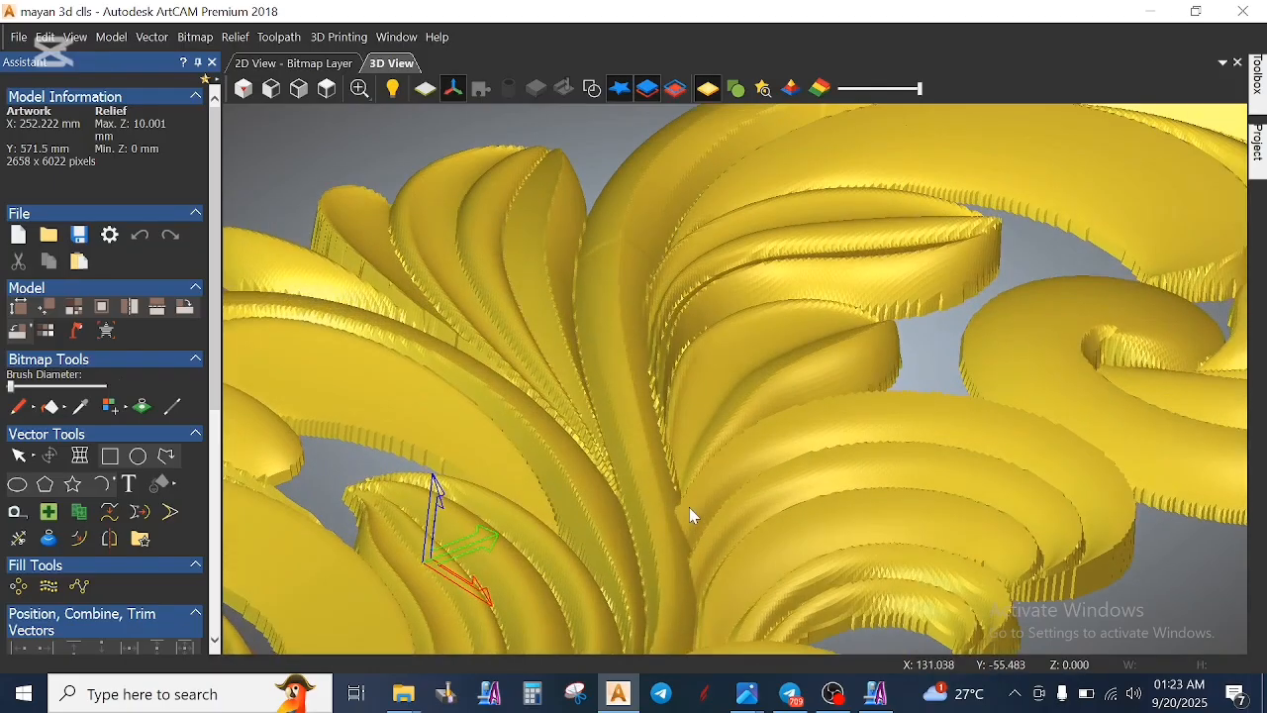
{"action": "scroll", "coordinate": [689, 543], "scroll_direction": "down", "scroll_amount": 3}
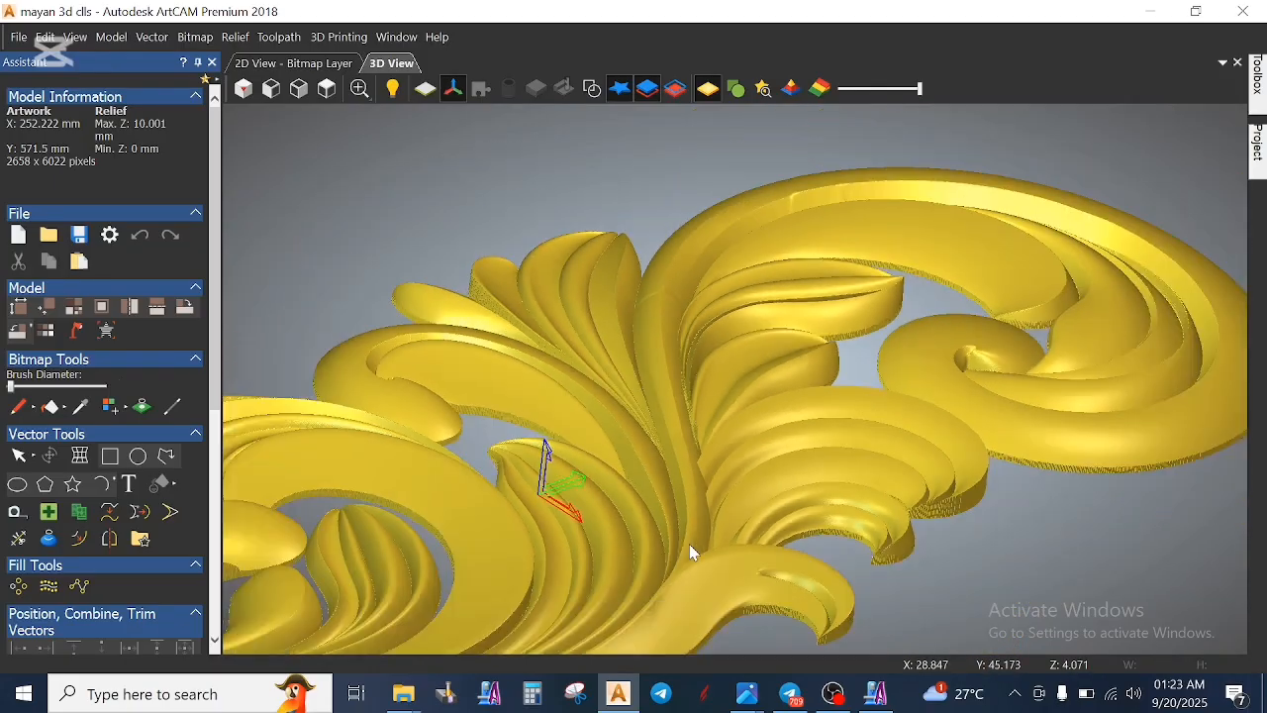
- Rotate the relief to inspect the lower scroll's curl and the surrounding leaves up close in 3D
{"action": "scroll", "coordinate": [707, 543], "scroll_direction": "down", "scroll_amount": 3}
{"action": "left_click_drag", "start_coordinate": [707, 518], "coordinate": [547, 560]}
{"action": "left_click_drag", "start_coordinate": [606, 528], "coordinate": [773, 441]}
{"action": "left_click_drag", "start_coordinate": [560, 418], "coordinate": [617, 588]}
{"action": "scroll", "coordinate": [650, 424], "scroll_direction": "up", "scroll_amount": 3}
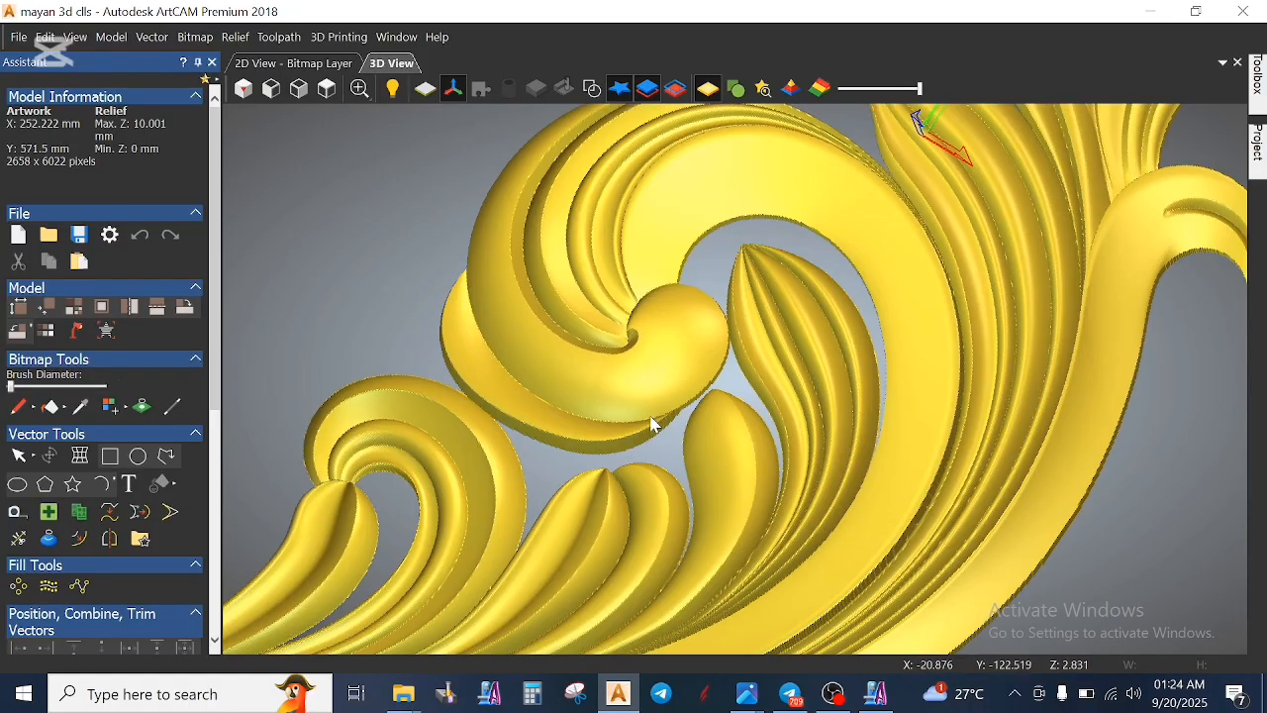
{"action": "scroll", "coordinate": [644, 439], "scroll_direction": "up", "scroll_amount": 6}
{"action": "left_click_drag", "start_coordinate": [881, 421], "coordinate": [594, 247]}
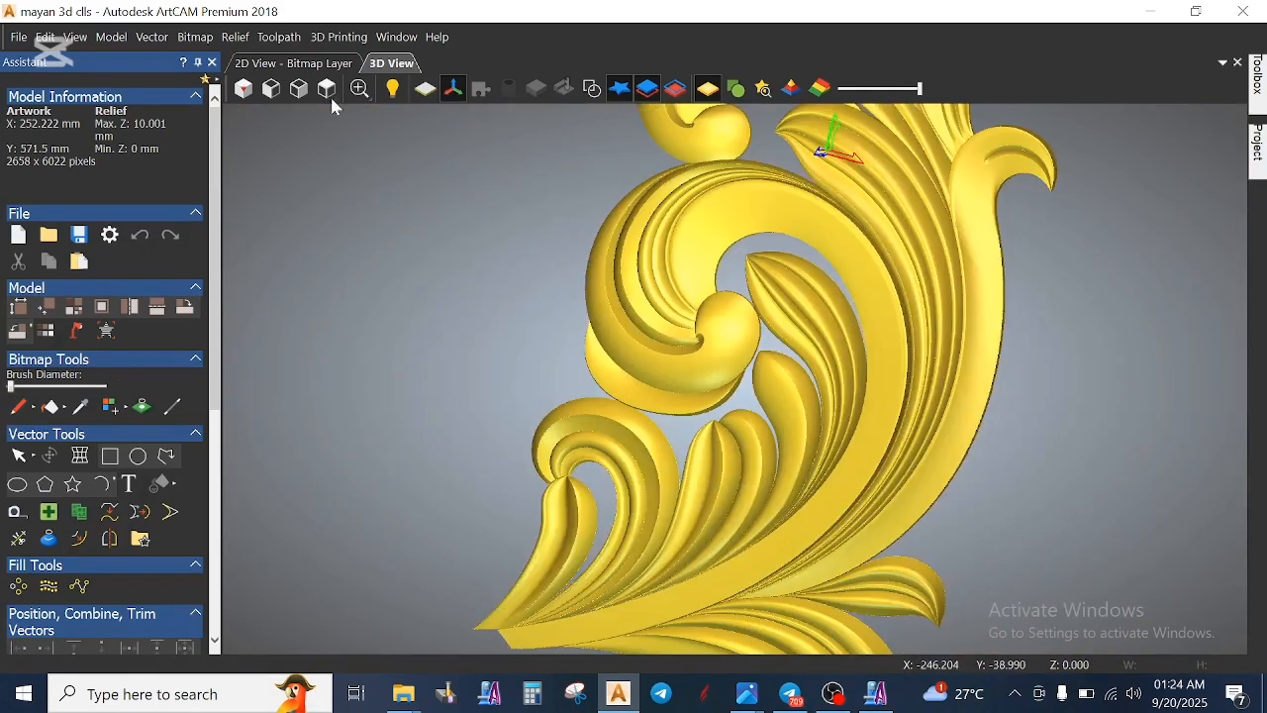
- Return to the 2D view and select the leaf-edge and stem vectors below the upper leaves one by one to check their overlaps
{"action": "left_click", "coordinate": [294, 63]}
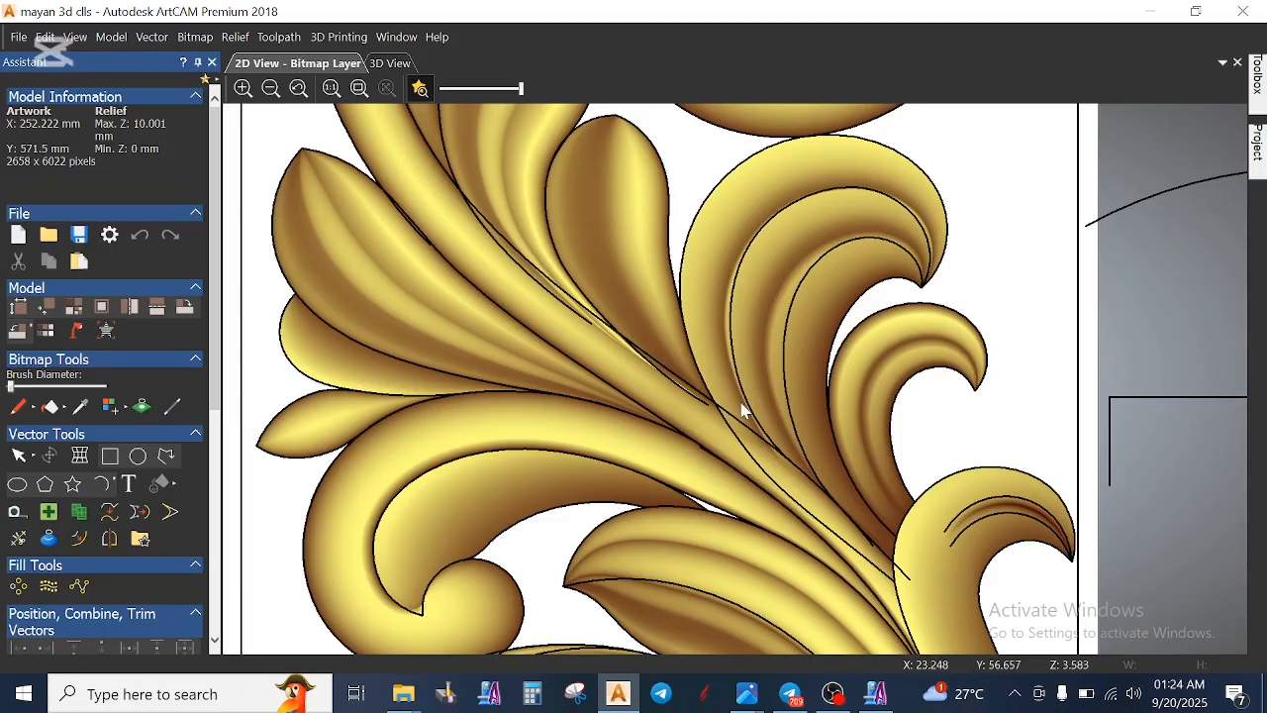
{"action": "scroll", "coordinate": [602, 323], "scroll_direction": "up", "scroll_amount": 2}
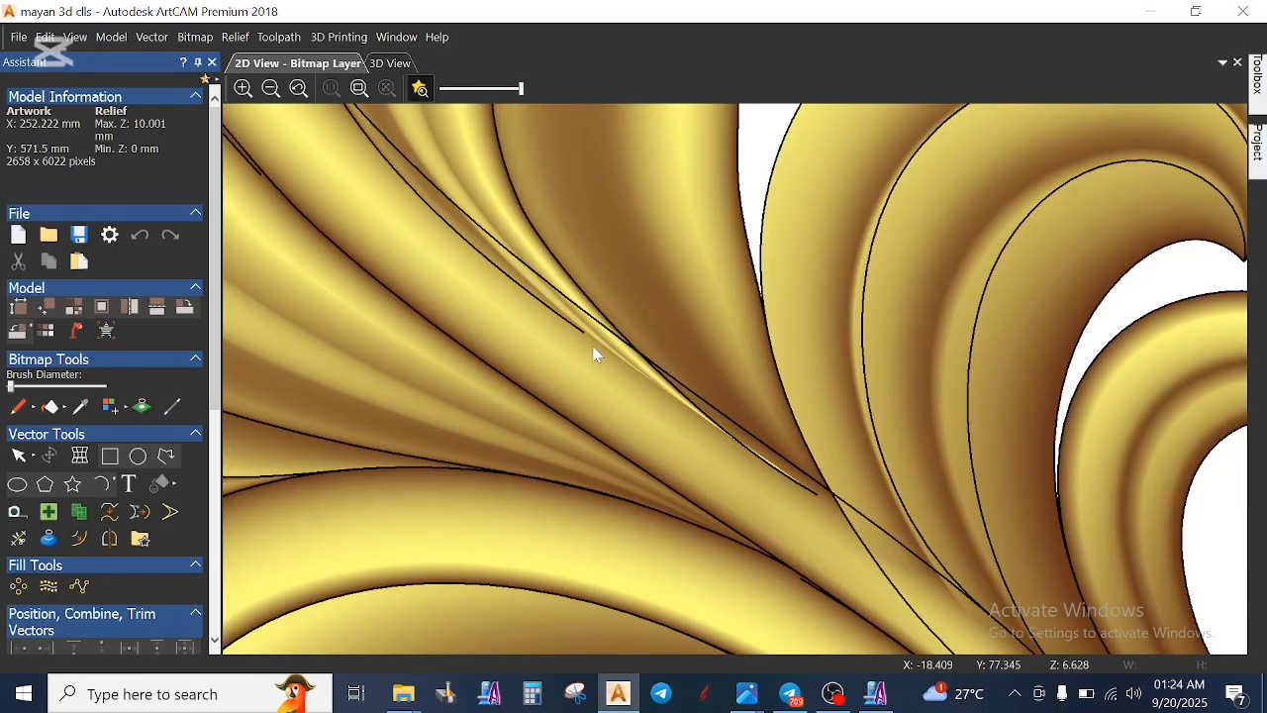
{"action": "scroll", "coordinate": [597, 355], "scroll_direction": "down", "scroll_amount": 3}
{"action": "scroll", "coordinate": [674, 335], "scroll_direction": "up", "scroll_amount": 2}
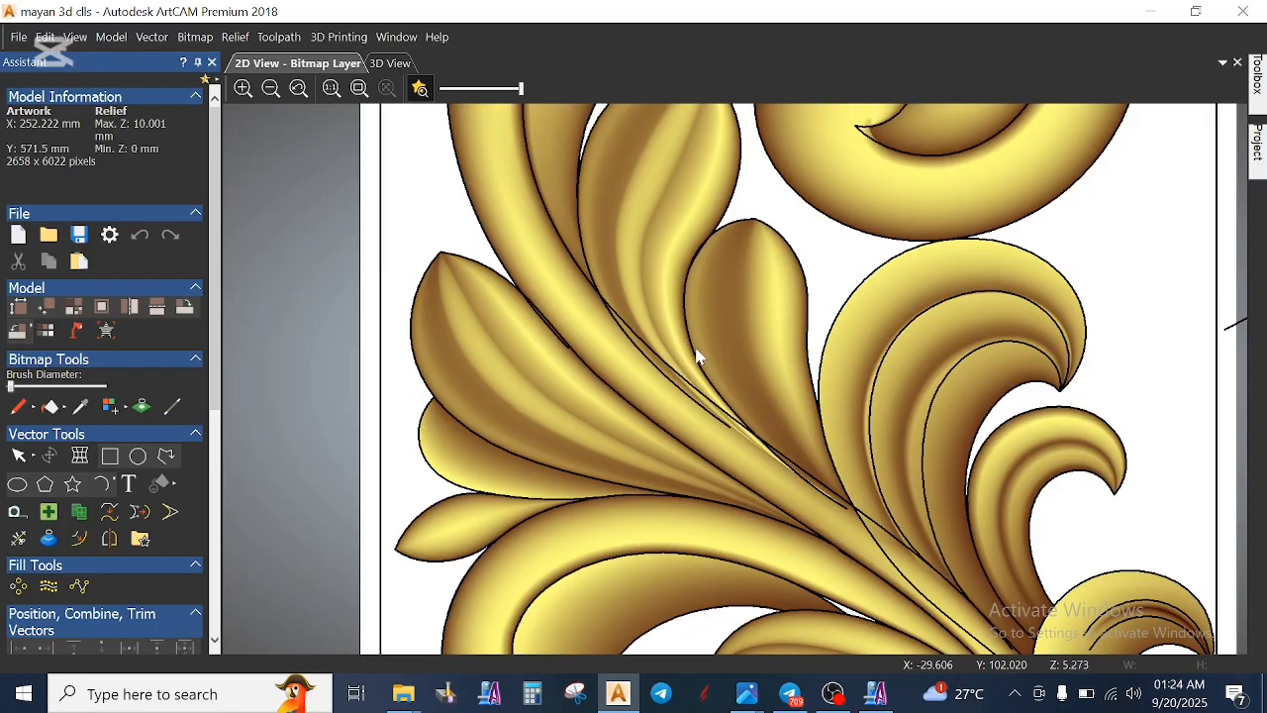
{"action": "left_click", "coordinate": [736, 431]}
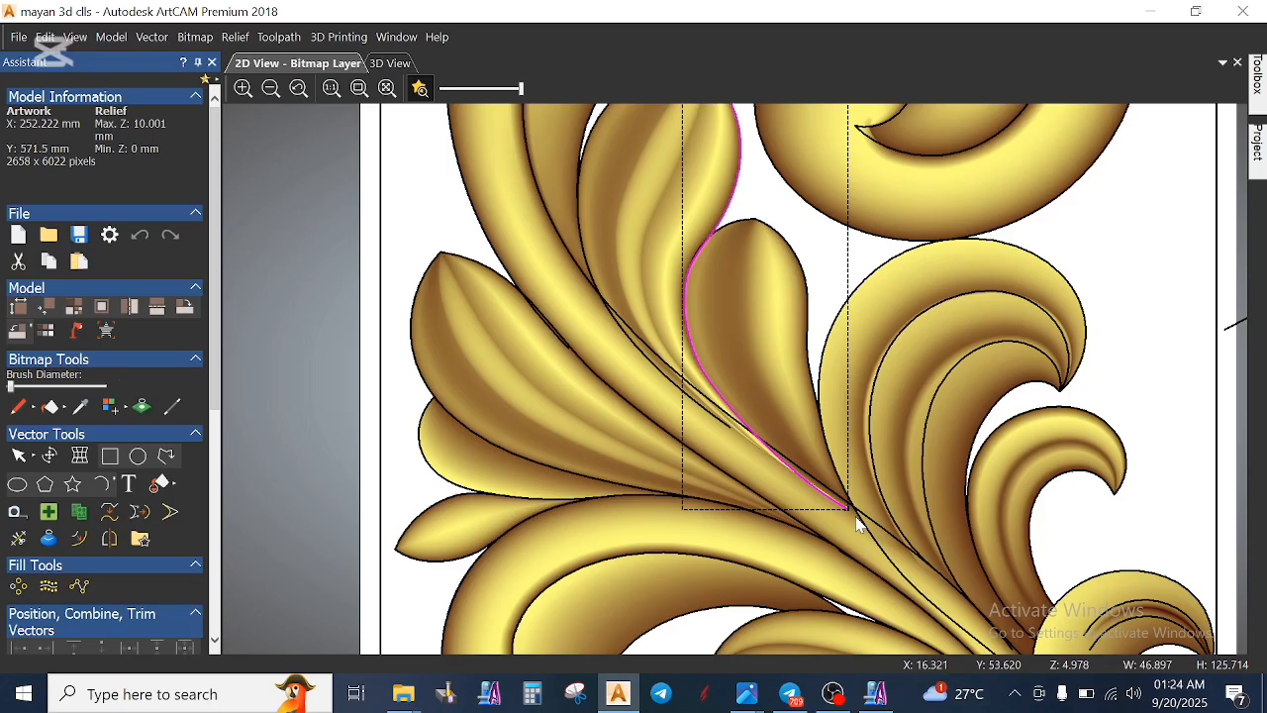
{"action": "left_click", "coordinate": [586, 268]}
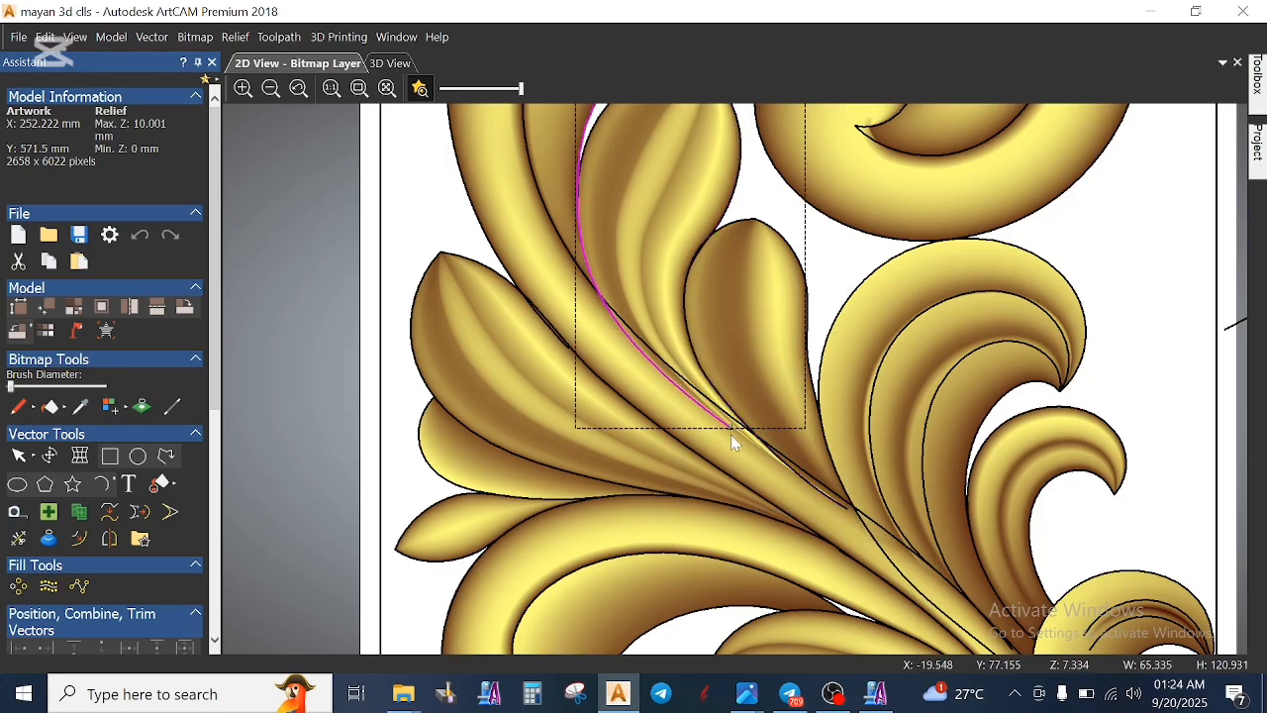
{"action": "left_click", "coordinate": [671, 371]}
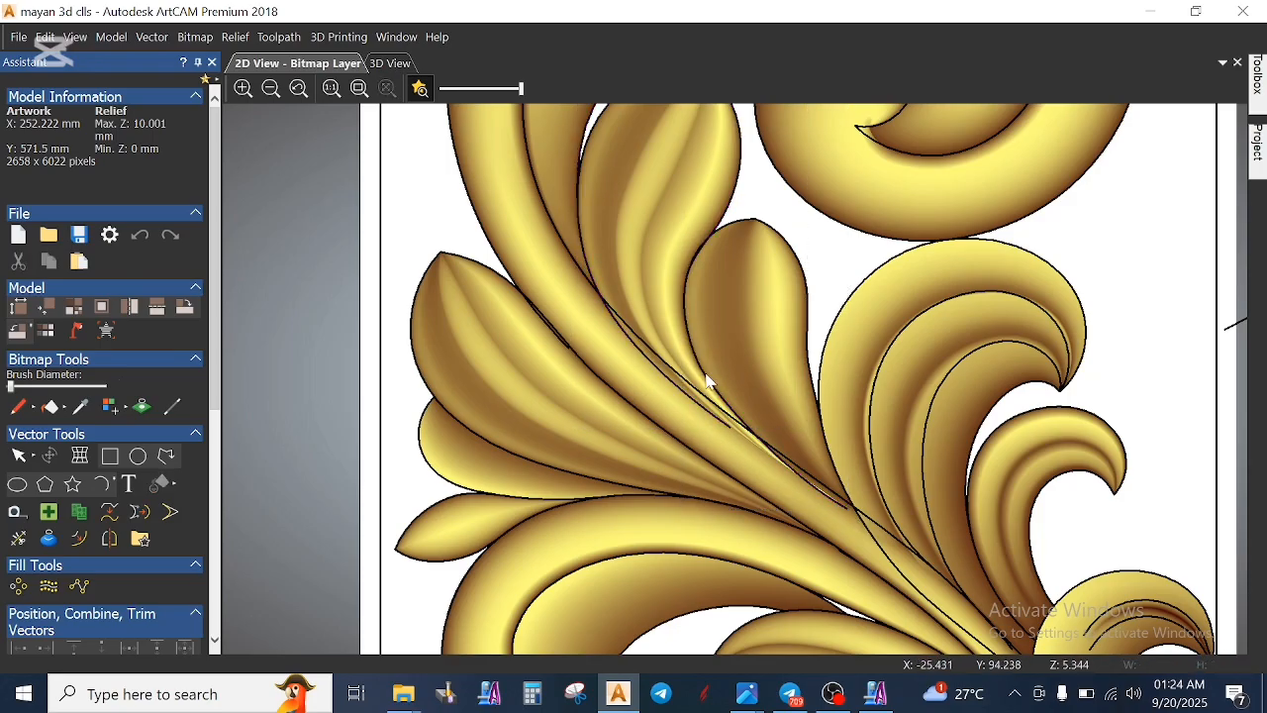
{"action": "left_click", "coordinate": [710, 384]}
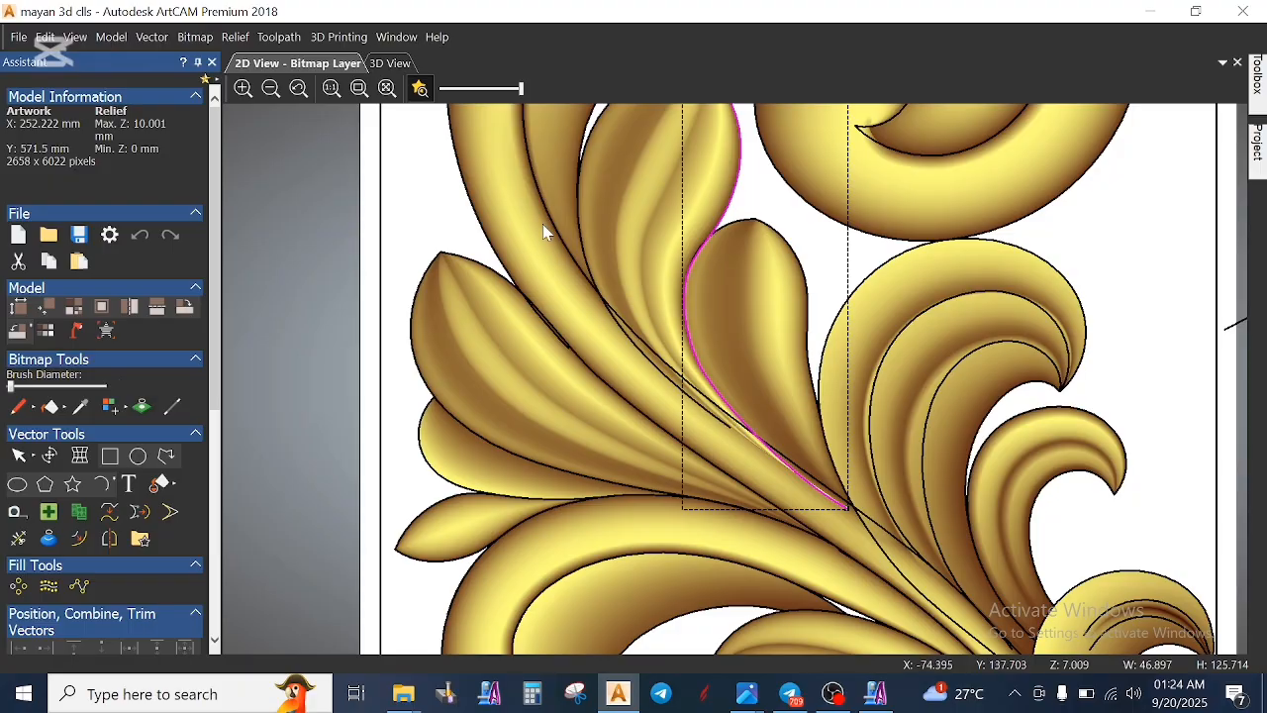
{"action": "left_click", "coordinate": [583, 255]}
{"action": "left_click", "coordinate": [588, 267]}
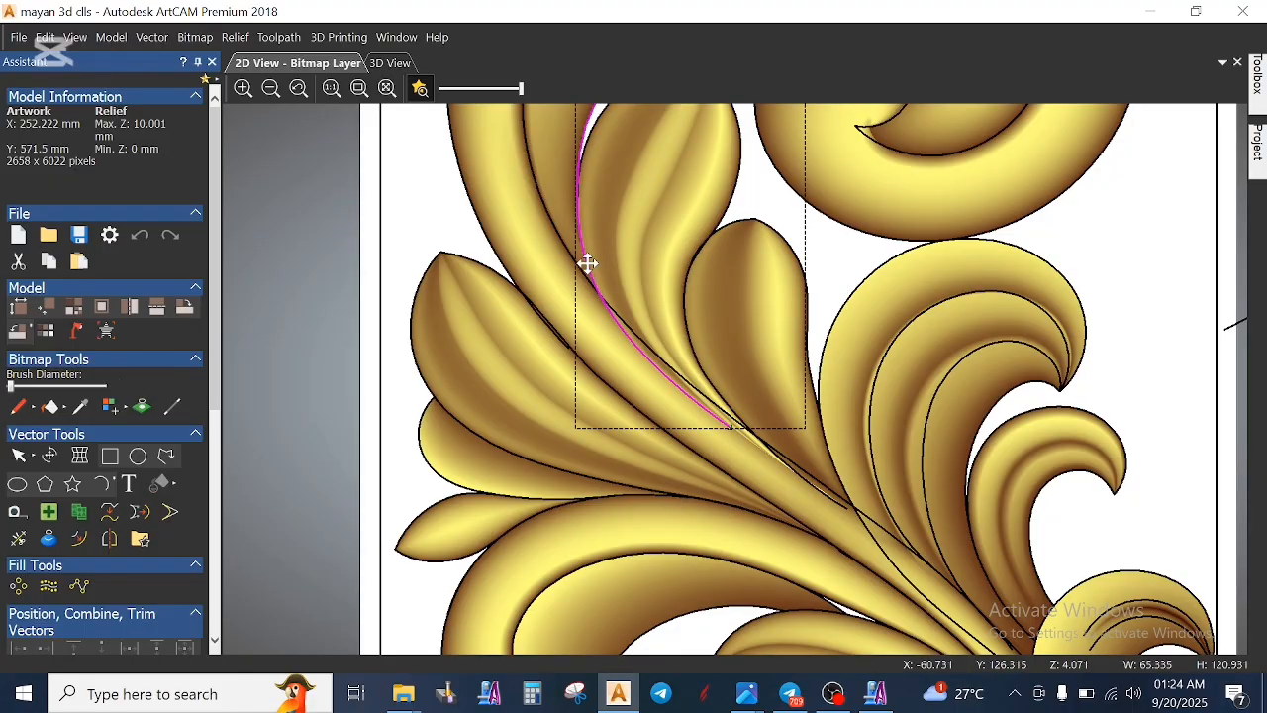
{"action": "left_click", "coordinate": [631, 328]}
{"action": "left_click", "coordinate": [628, 328]}
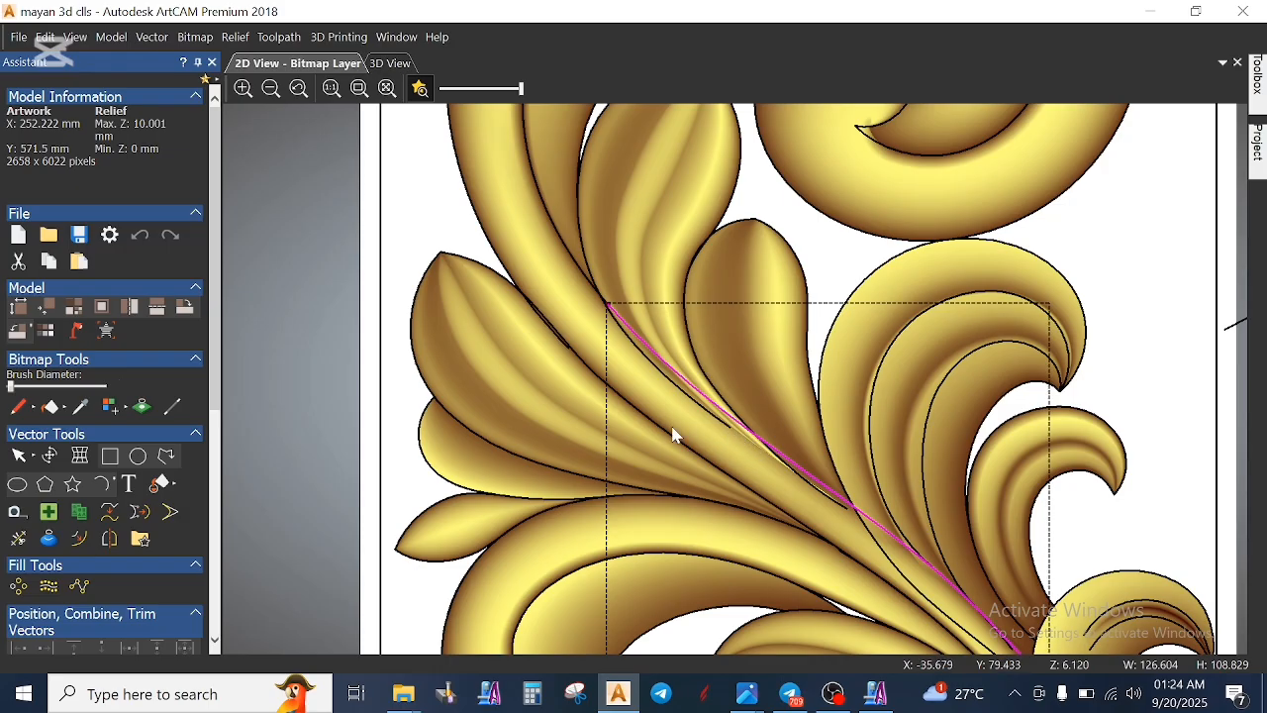
- Check the vectors where the middle leaves meet the stem by selecting each curve, ending with the long diagonal stem vector
{"action": "scroll", "coordinate": [641, 421], "scroll_direction": "down", "scroll_amount": 2}
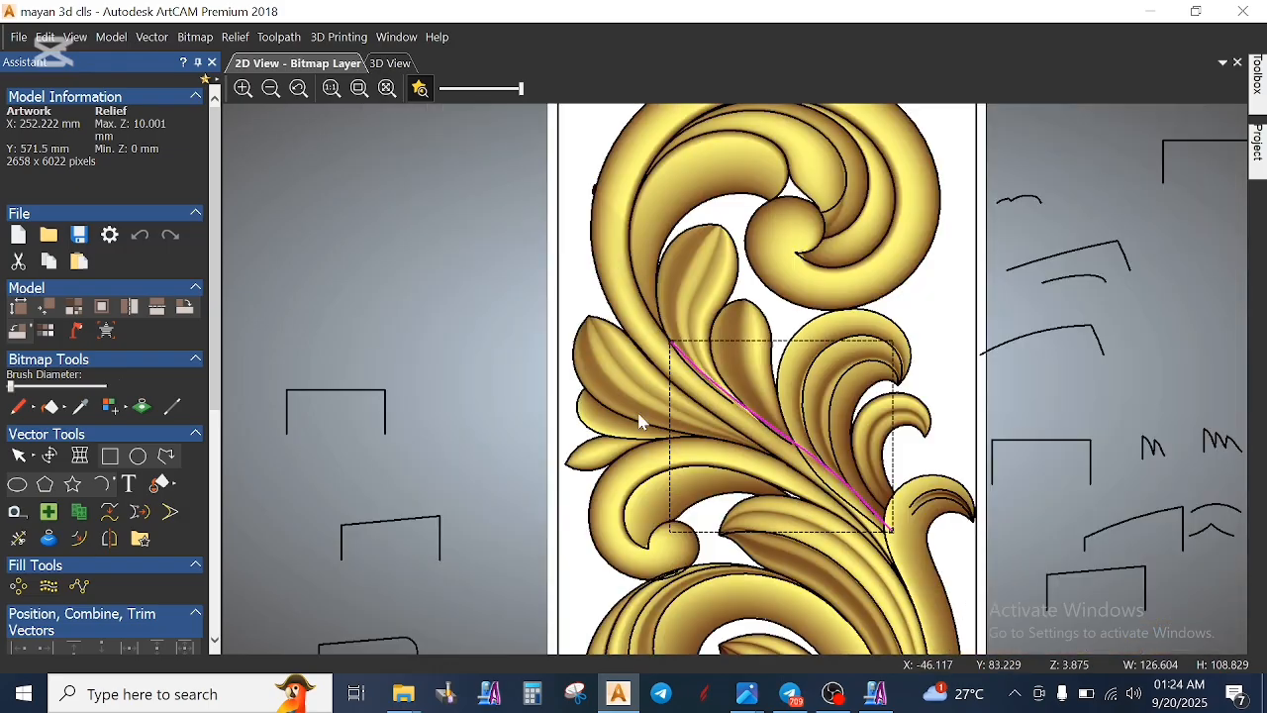
{"action": "scroll", "coordinate": [882, 514], "scroll_direction": "up", "scroll_amount": 2}
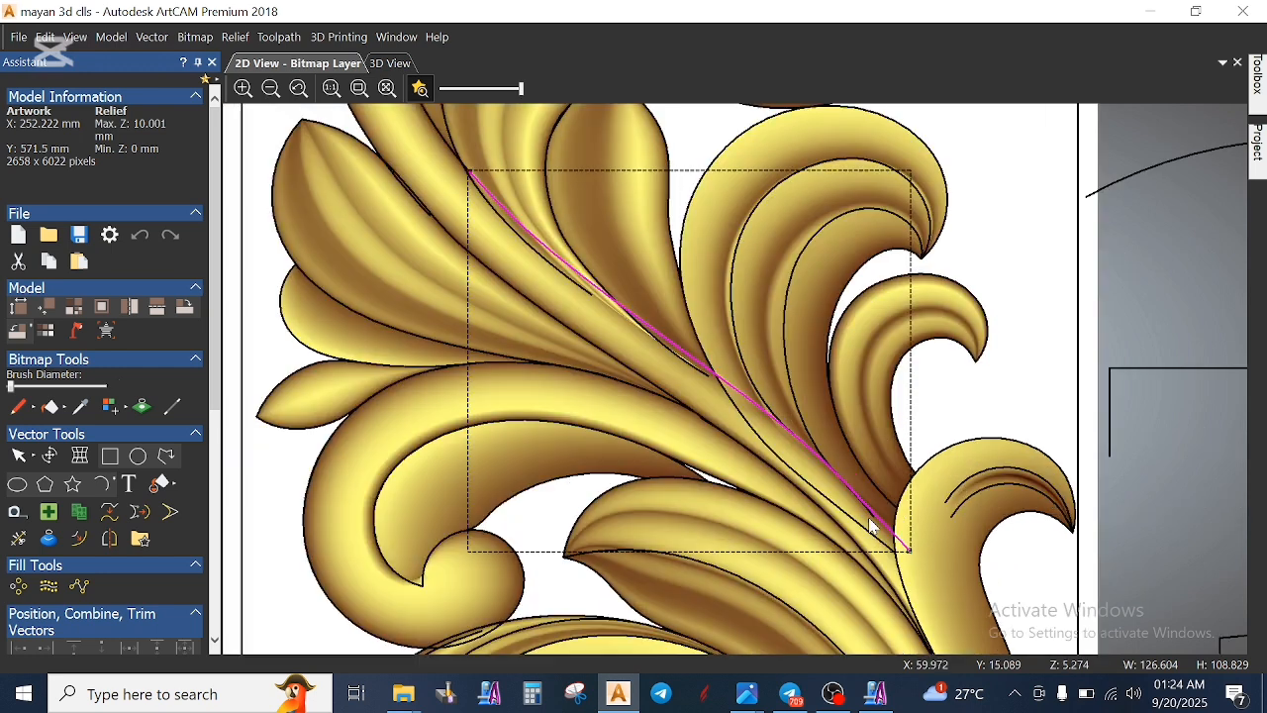
{"action": "left_click", "coordinate": [817, 490]}
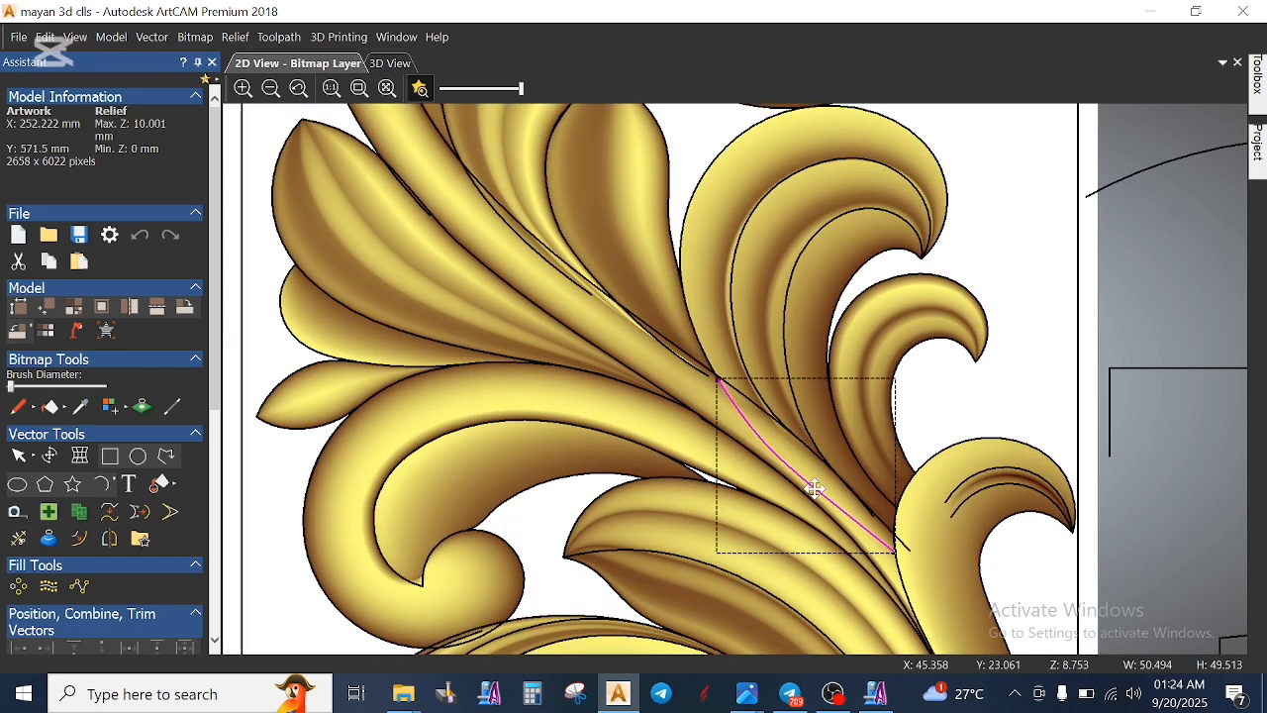
{"action": "left_click", "coordinate": [764, 439]}
{"action": "left_click", "coordinate": [709, 362]}
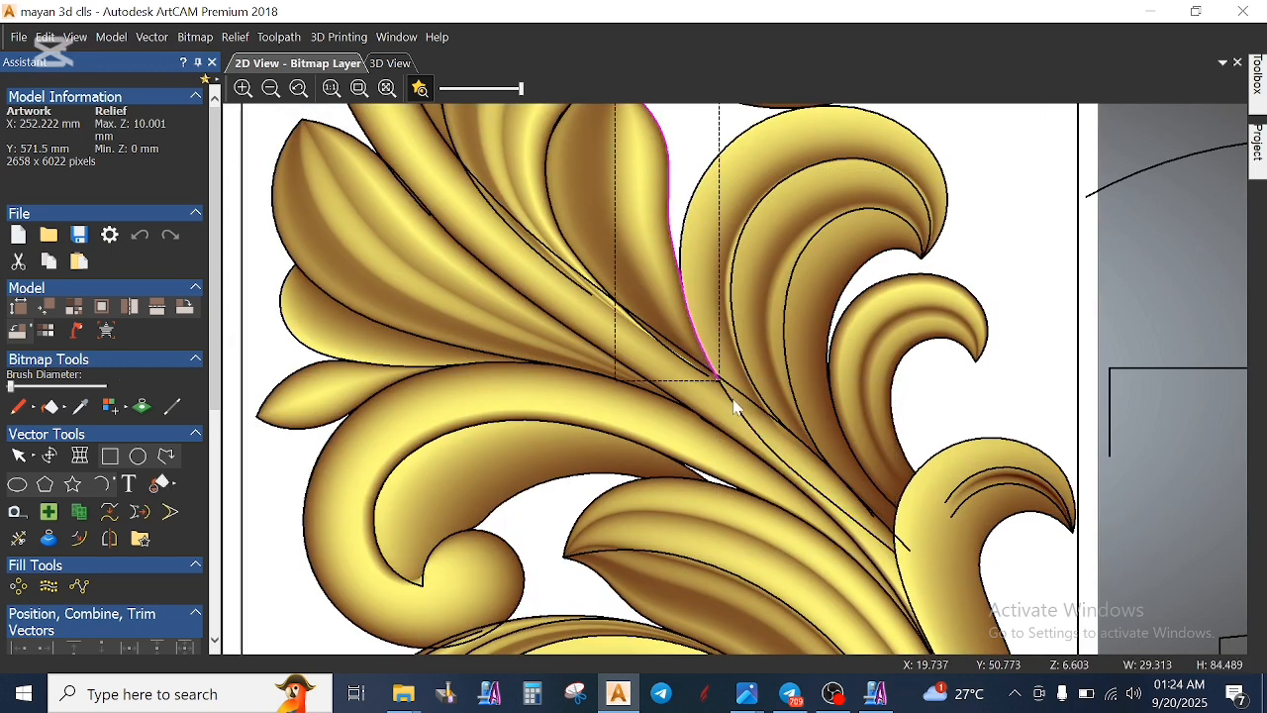
{"action": "scroll", "coordinate": [739, 407], "scroll_direction": "up", "scroll_amount": 2}
{"action": "left_click", "coordinate": [736, 379]}
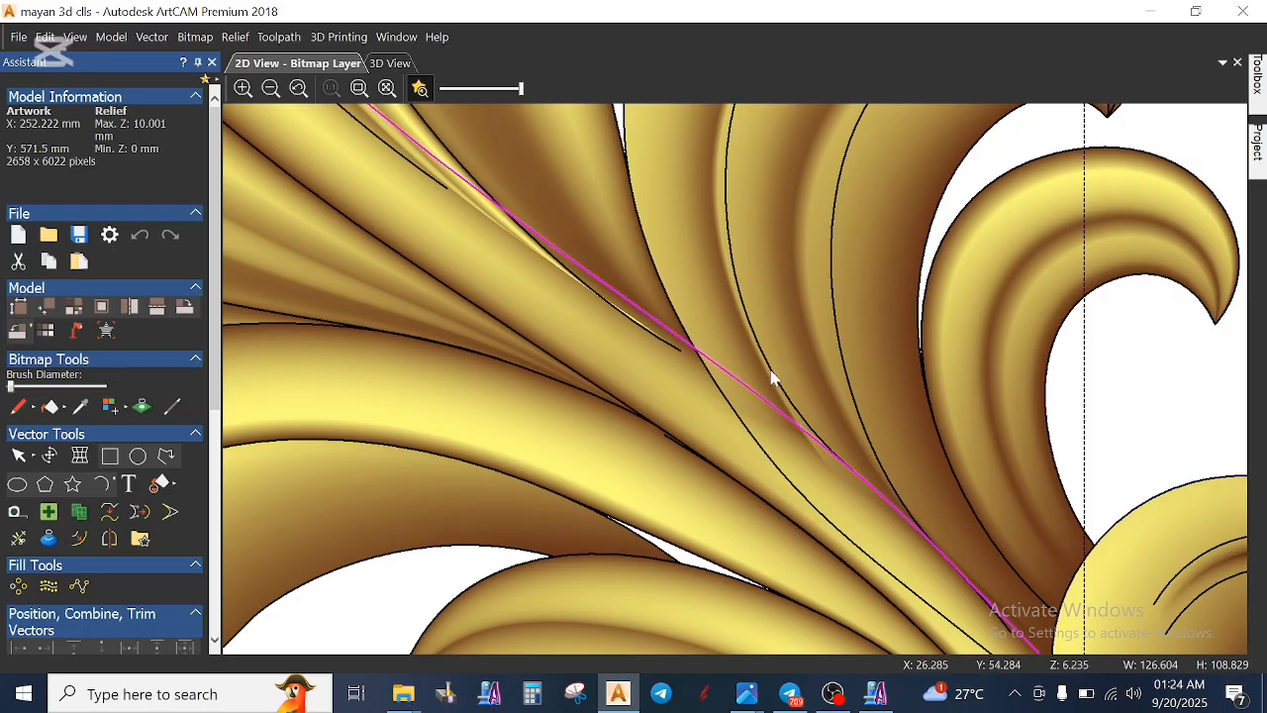
- Check the vectors along the curled leaf's lower edge and the long leaf below it by selecting each curve
{"action": "scroll", "coordinate": [775, 378], "scroll_direction": "down", "scroll_amount": 6}
{"action": "scroll", "coordinate": [763, 420], "scroll_direction": "up", "scroll_amount": 2}
{"action": "scroll", "coordinate": [682, 420], "scroll_direction": "up", "scroll_amount": 4}
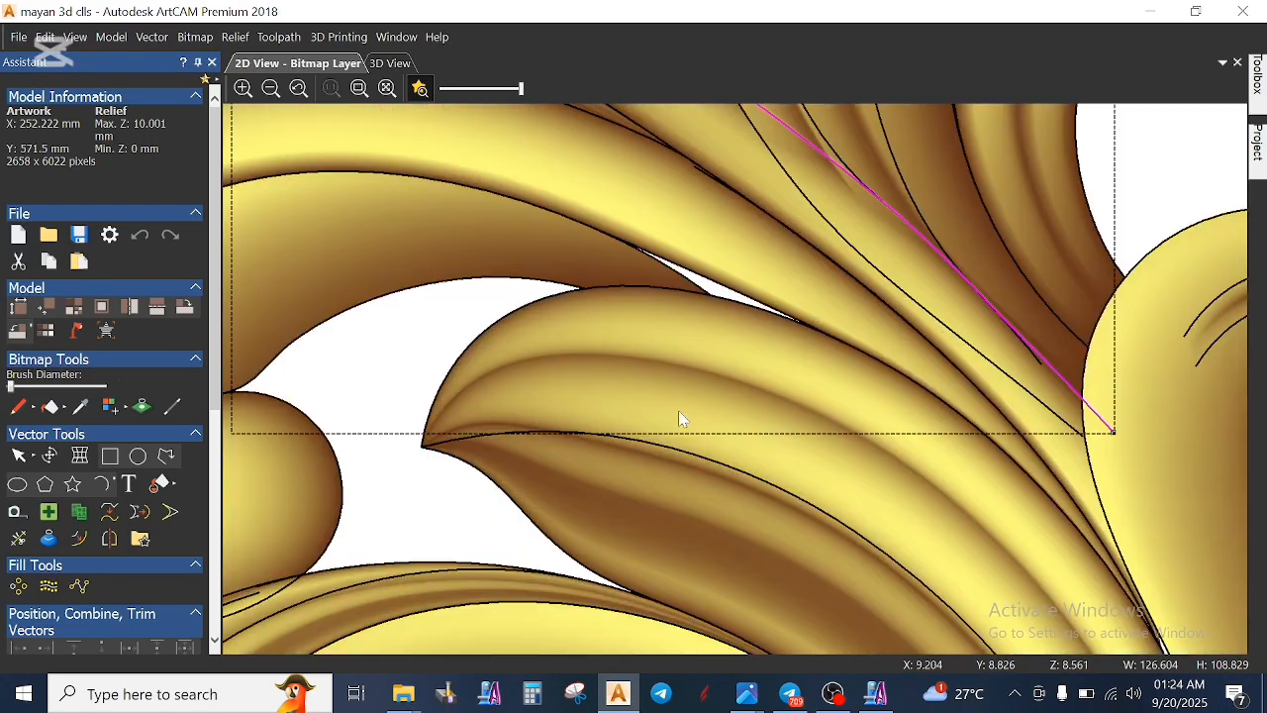
{"action": "left_click", "coordinate": [651, 254]}
{"action": "left_click", "coordinate": [677, 295]}
{"action": "left_click", "coordinate": [616, 274]}
{"action": "left_click", "coordinate": [521, 200]}
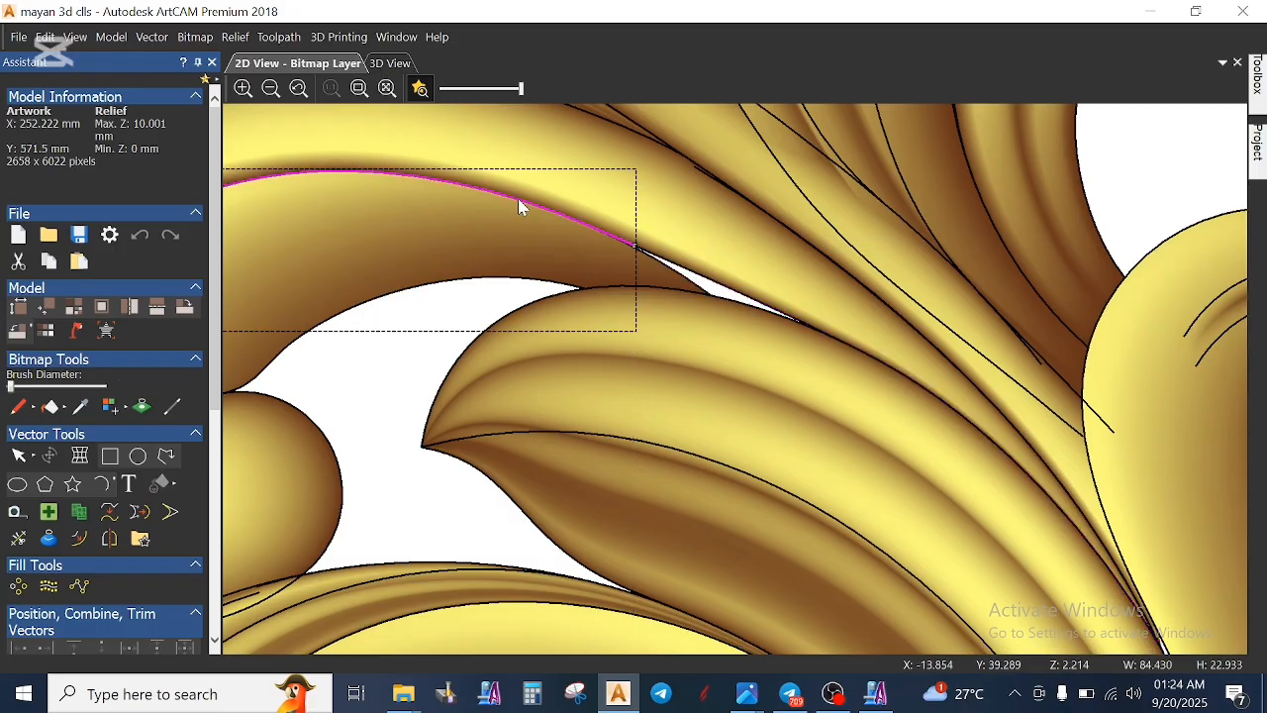
{"action": "left_click", "coordinate": [757, 310]}
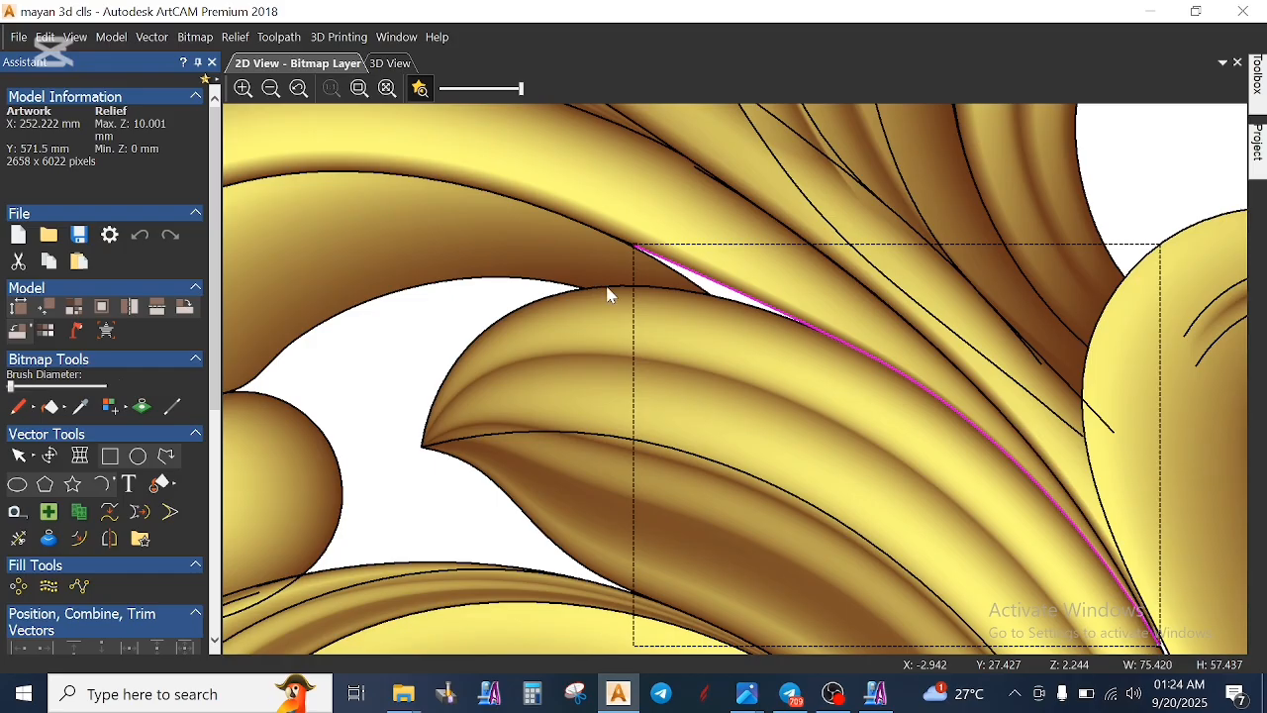
{"action": "scroll", "coordinate": [612, 295], "scroll_direction": "down", "scroll_amount": 2}
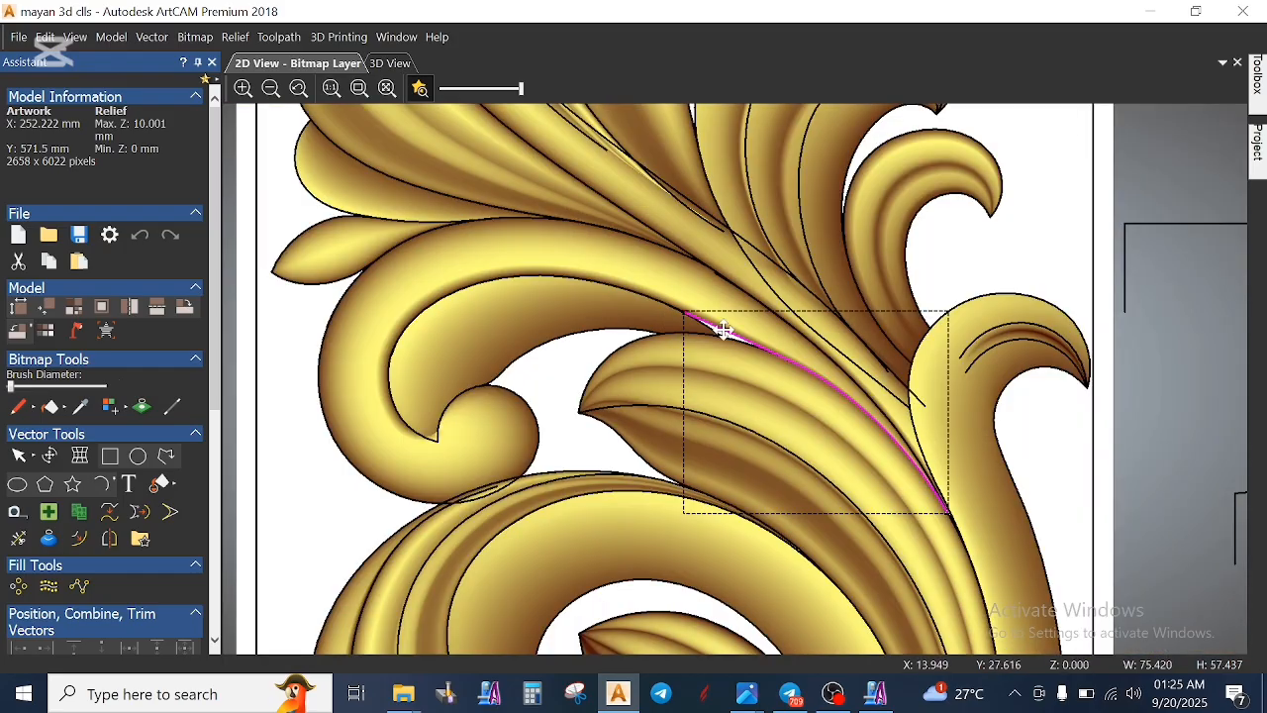
{"action": "scroll", "coordinate": [565, 458], "scroll_direction": "up", "scroll_amount": 3}
{"action": "scroll", "coordinate": [812, 480], "scroll_direction": "down", "scroll_amount": 6}
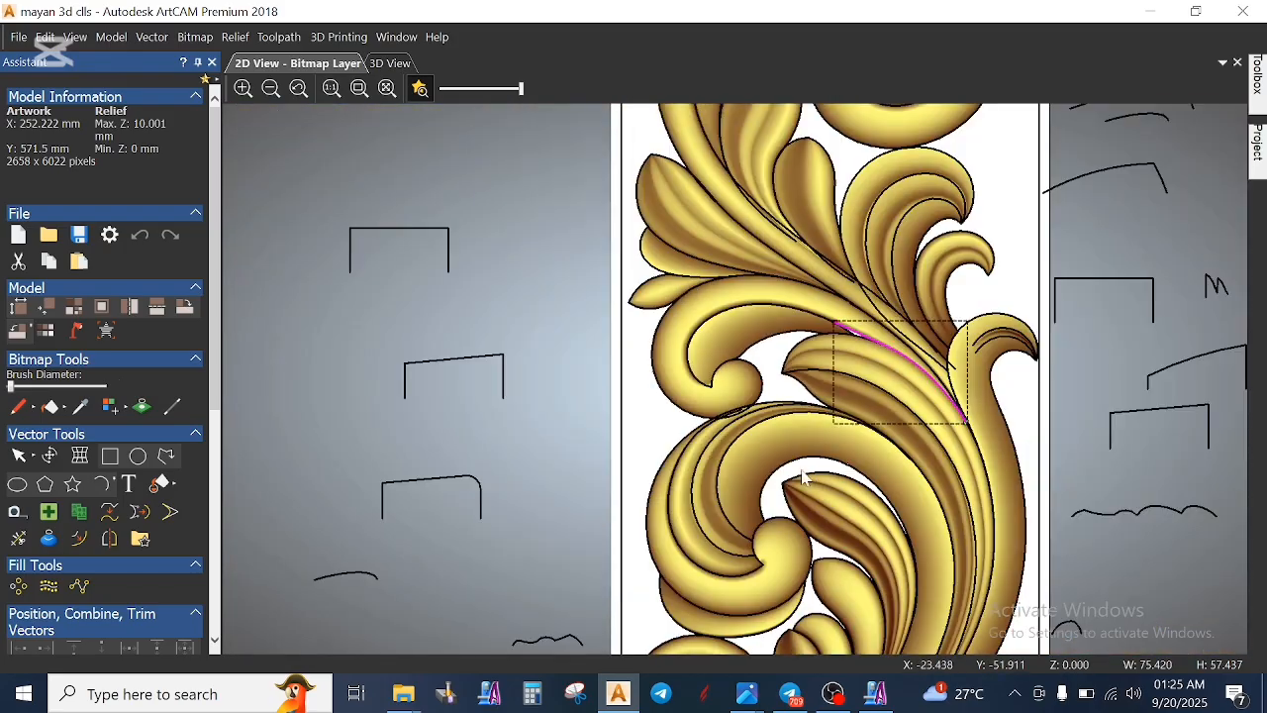
{"action": "scroll", "coordinate": [796, 475], "scroll_direction": "up", "scroll_amount": 3}
{"action": "scroll", "coordinate": [753, 317], "scroll_direction": "down", "scroll_amount": 3}
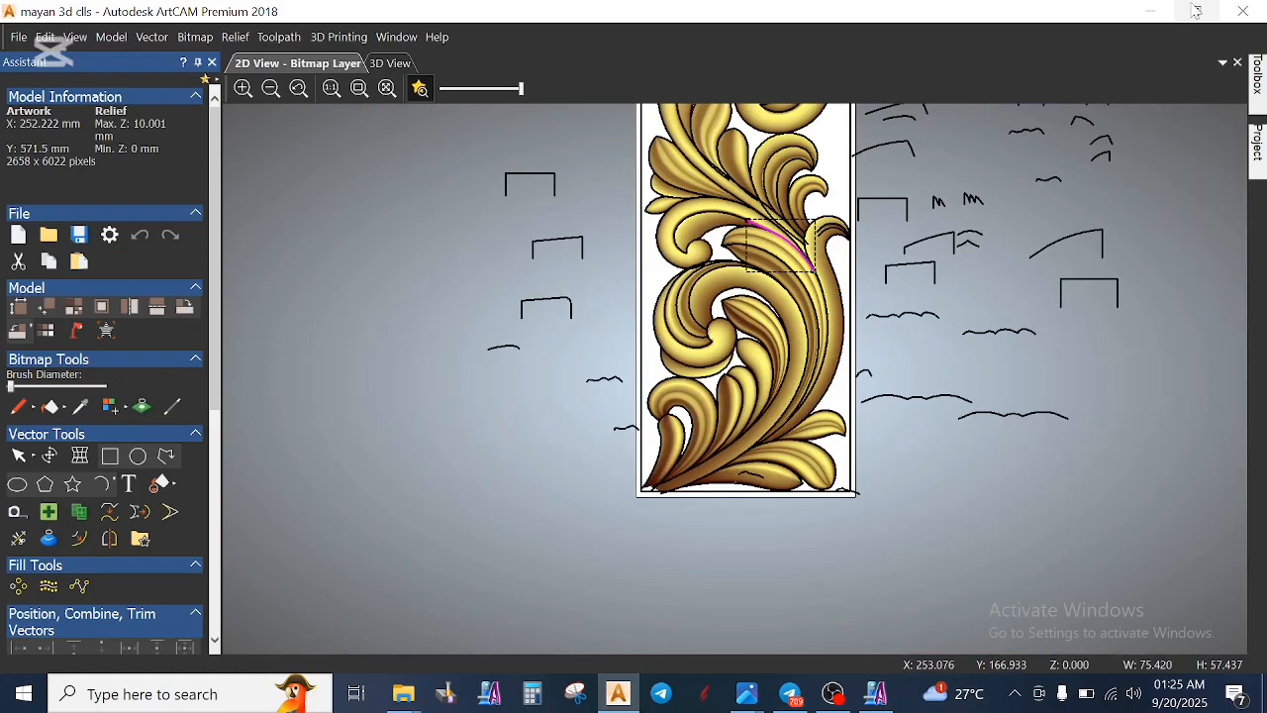
- Close the mayan 3d clls model without saving changes, and close the New folder (2) window
{"action": "left_click", "coordinate": [1244, 11]}
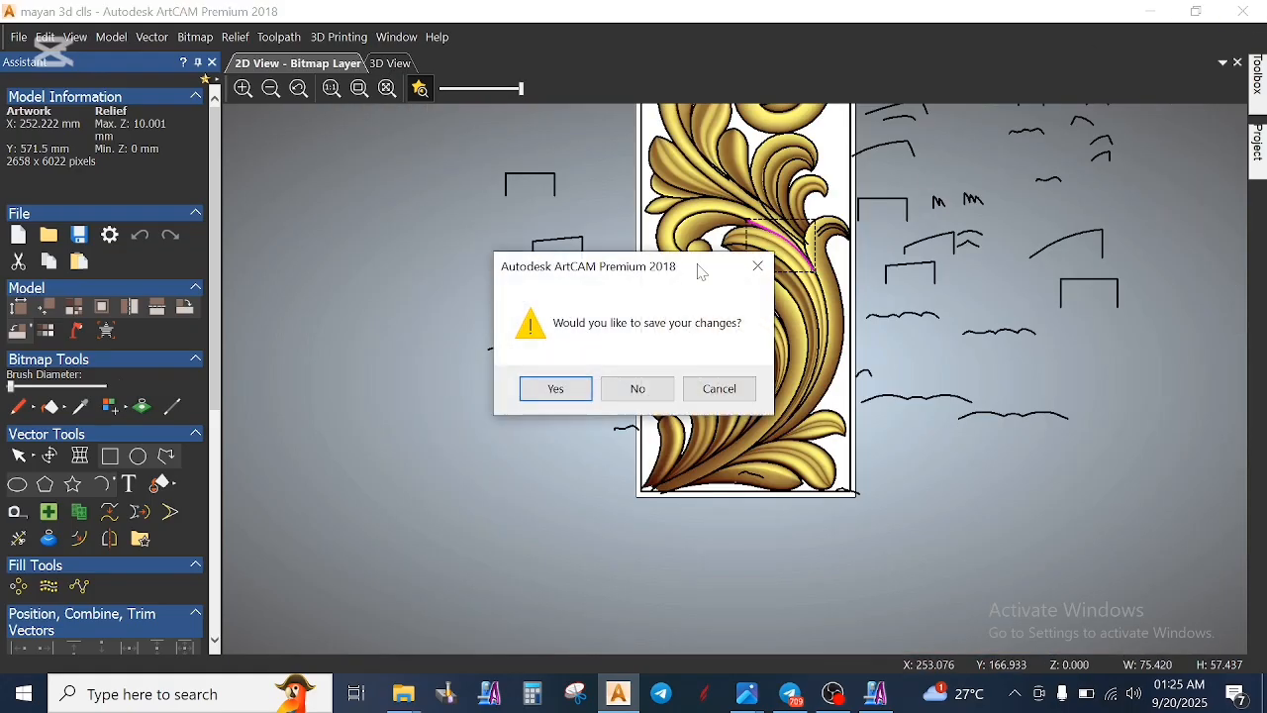
{"action": "left_click", "coordinate": [638, 389]}
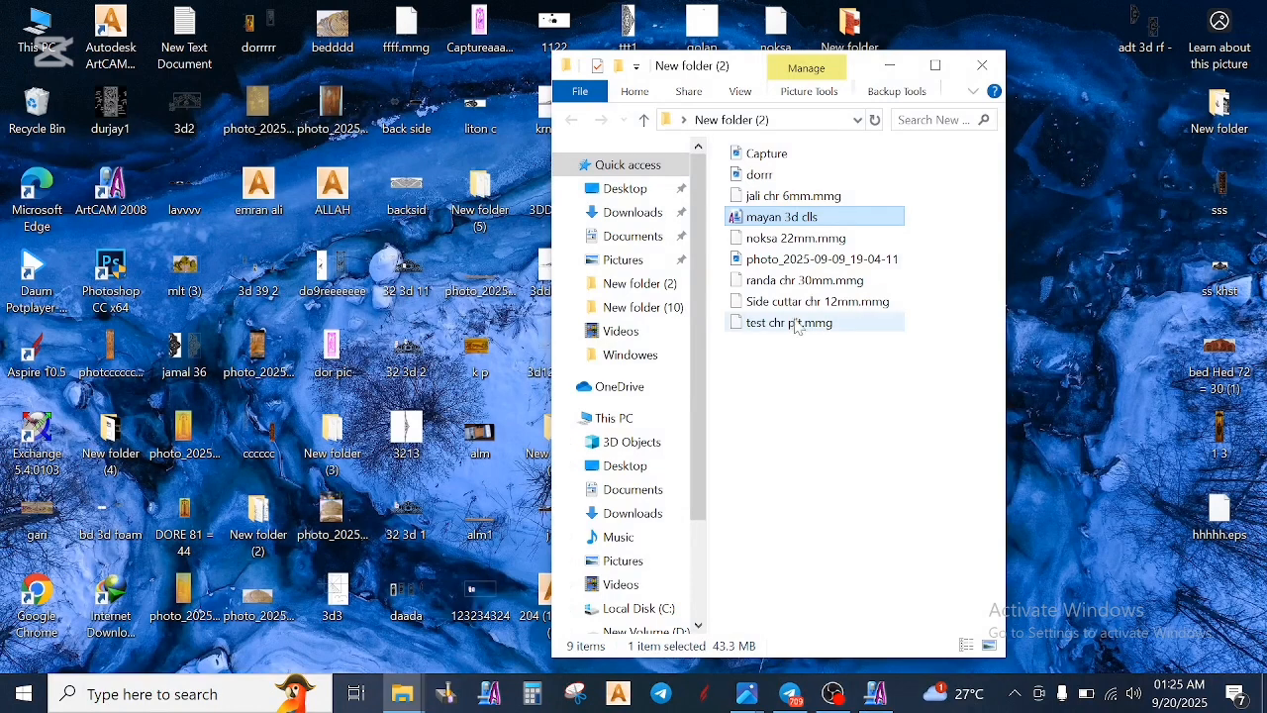
{"action": "left_click", "coordinate": [982, 65]}
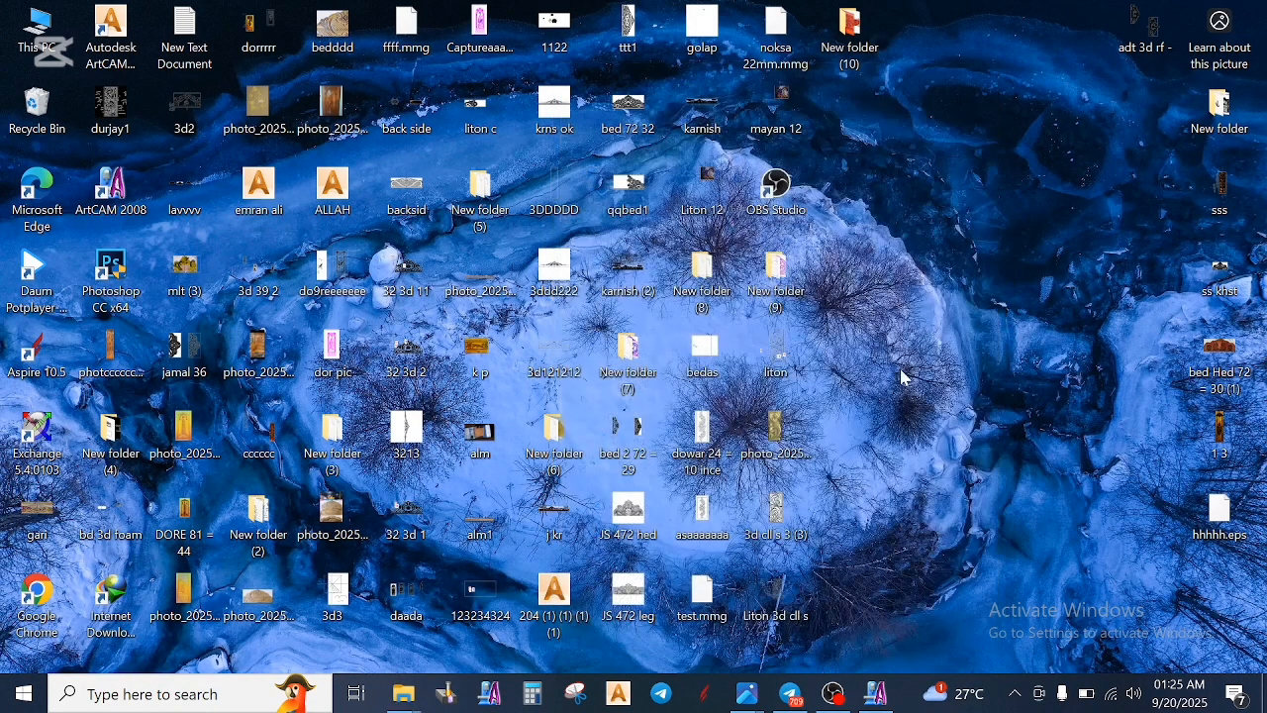
- Browse to the CCCOMA_X64FRE_EN-US_DV9 folder on drive F: and find the ArtCAM model files
{"action": "double_click", "coordinate": [51, 24]}
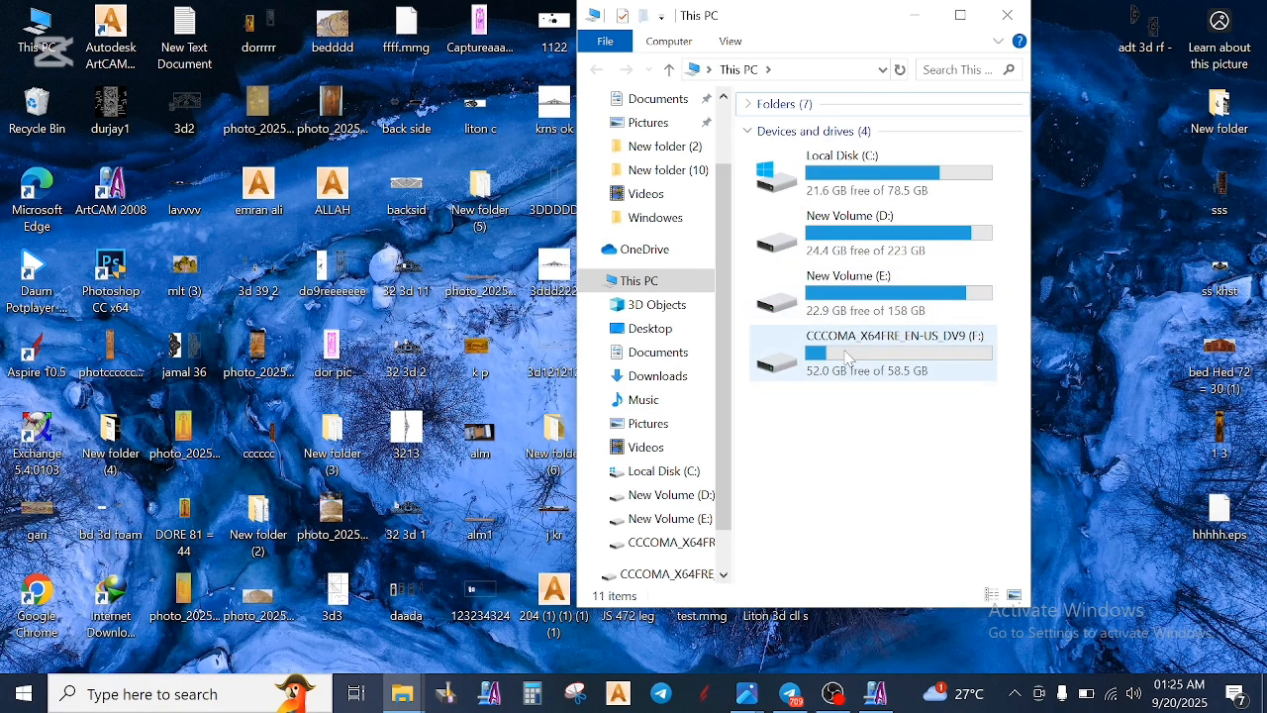
{"action": "double_click", "coordinate": [846, 358]}
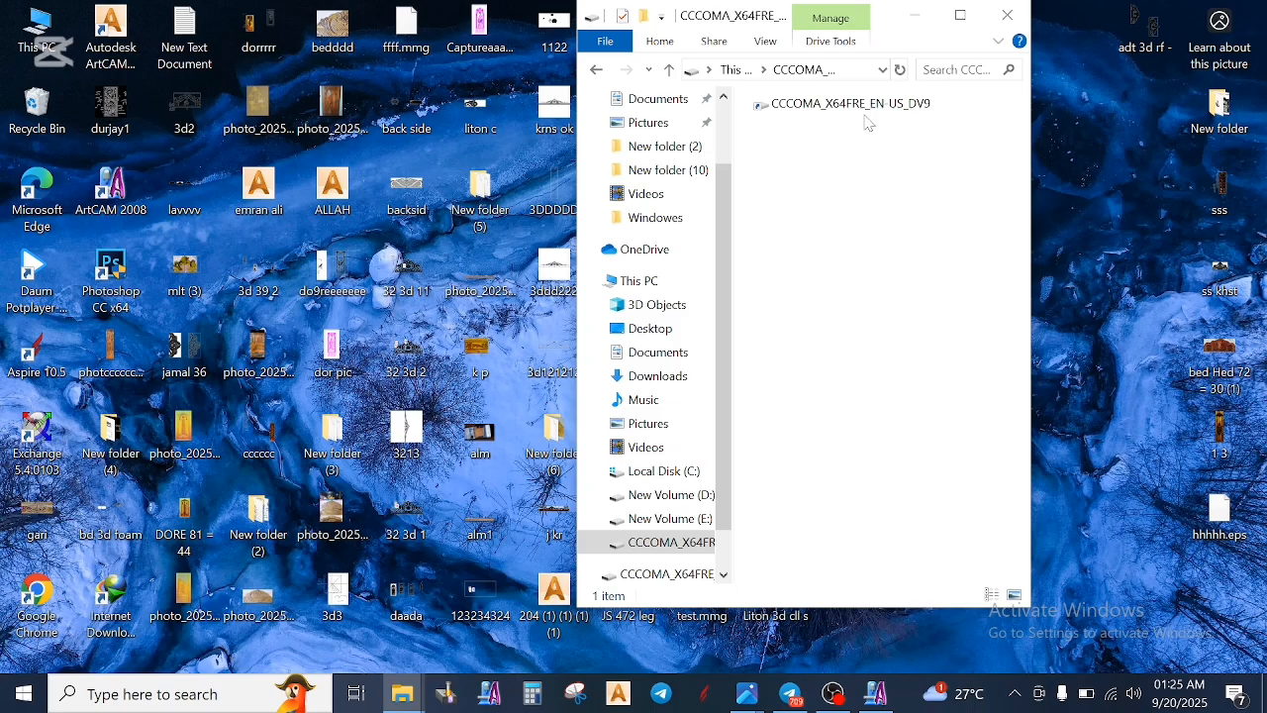
{"action": "left_click", "coordinate": [855, 111]}
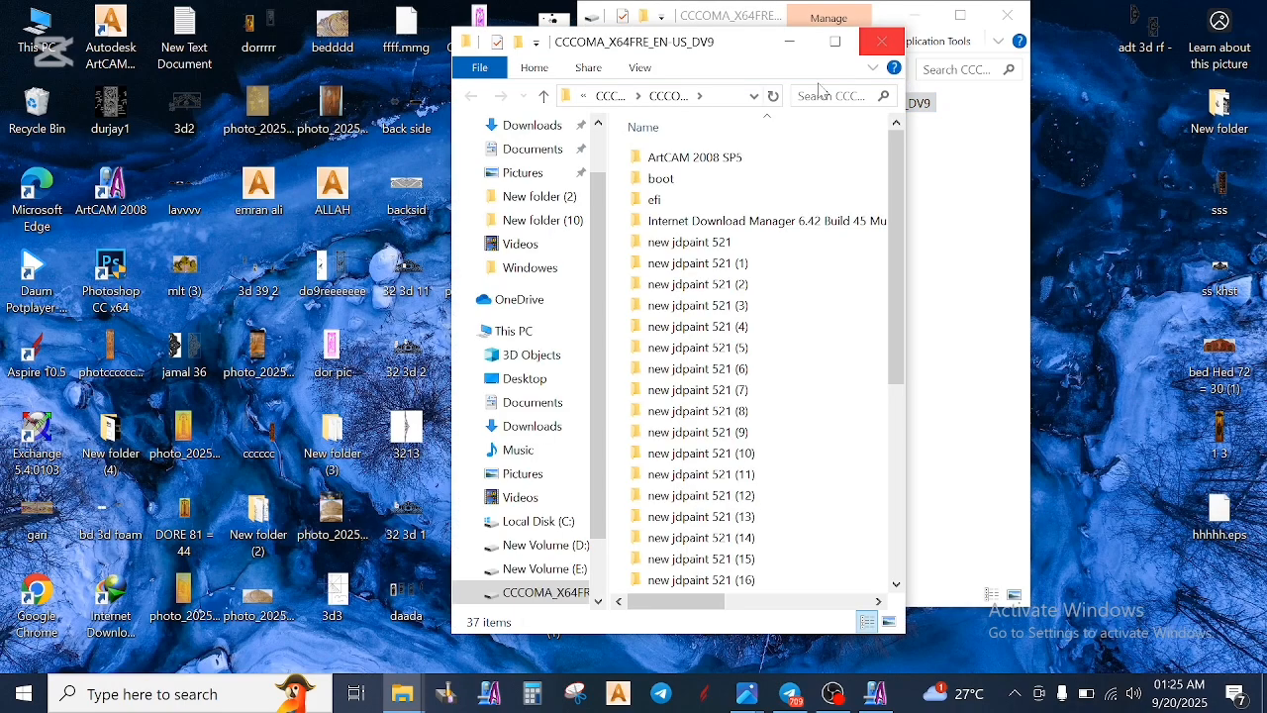
{"action": "scroll", "coordinate": [699, 298], "scroll_direction": "down", "scroll_amount": 6}
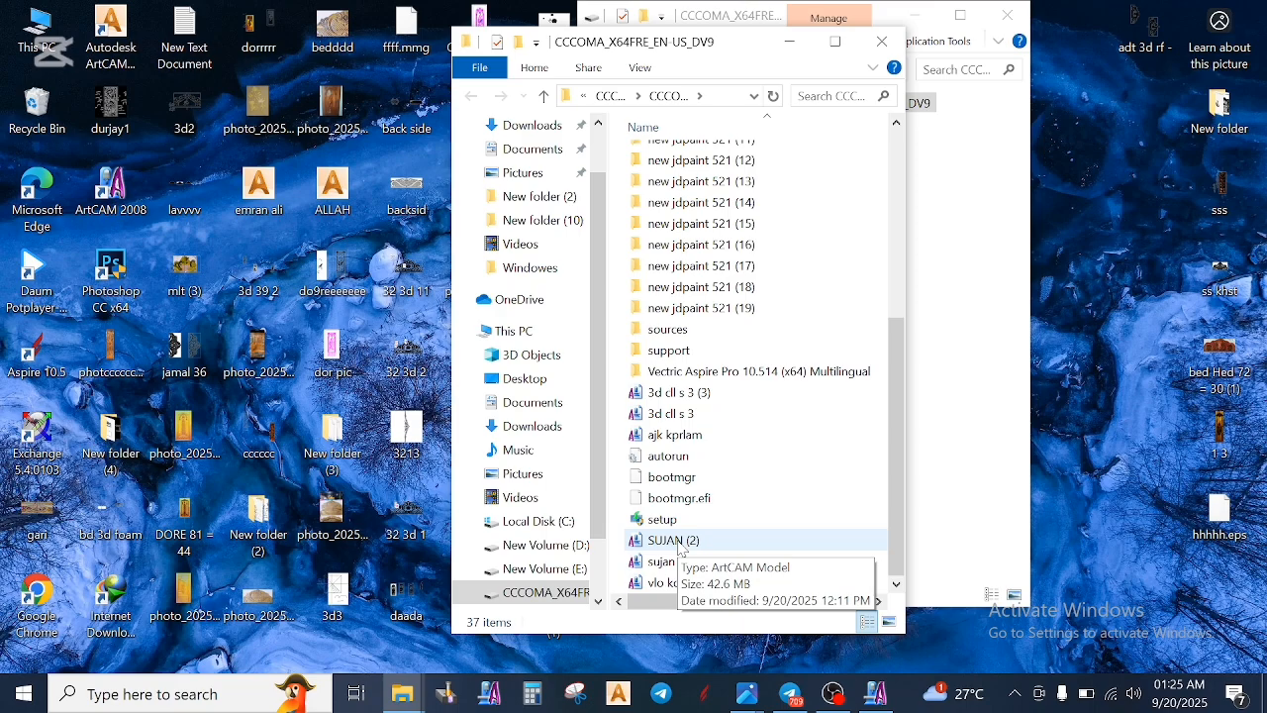
- Open the SUJAN (2) model in ArtCAM Pro and maximise both its 2D view and the program window
{"action": "left_click_drag", "start_coordinate": [679, 542], "coordinate": [108, 231]}
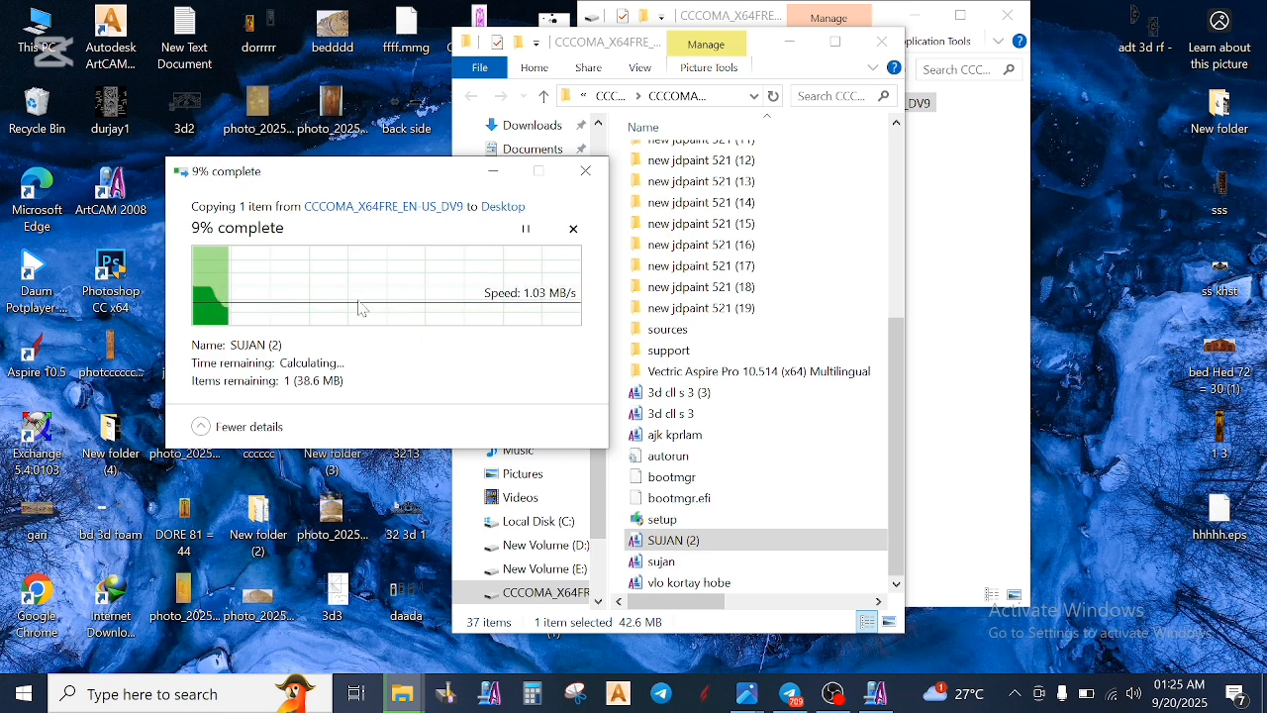
{"action": "left_click", "coordinate": [588, 174]}
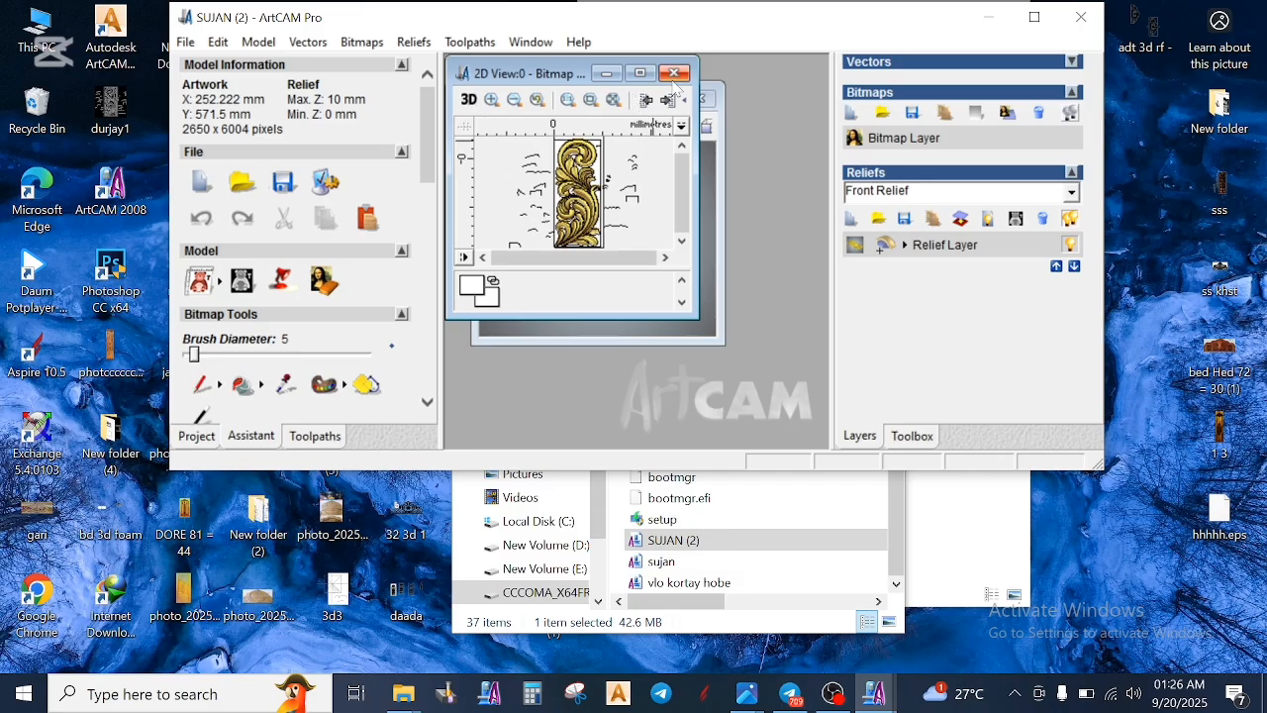
{"action": "left_click", "coordinate": [640, 74]}
{"action": "left_click", "coordinate": [1033, 17]}
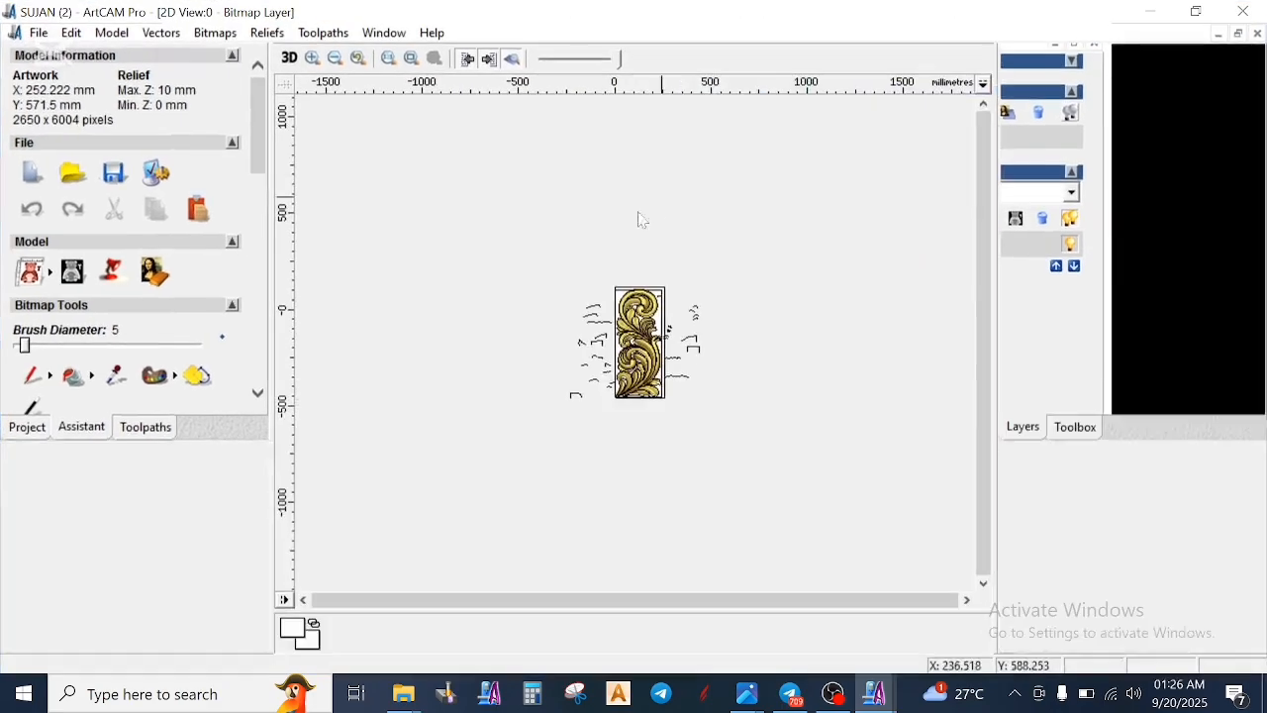
- Examine the 2D vectors of the SUJAN (2) relief around the lower stem, the middle leaves and the upper leaves
{"action": "scroll", "coordinate": [645, 324], "scroll_direction": "up", "scroll_amount": 3}
{"action": "scroll", "coordinate": [758, 300], "scroll_direction": "down", "scroll_amount": 2}
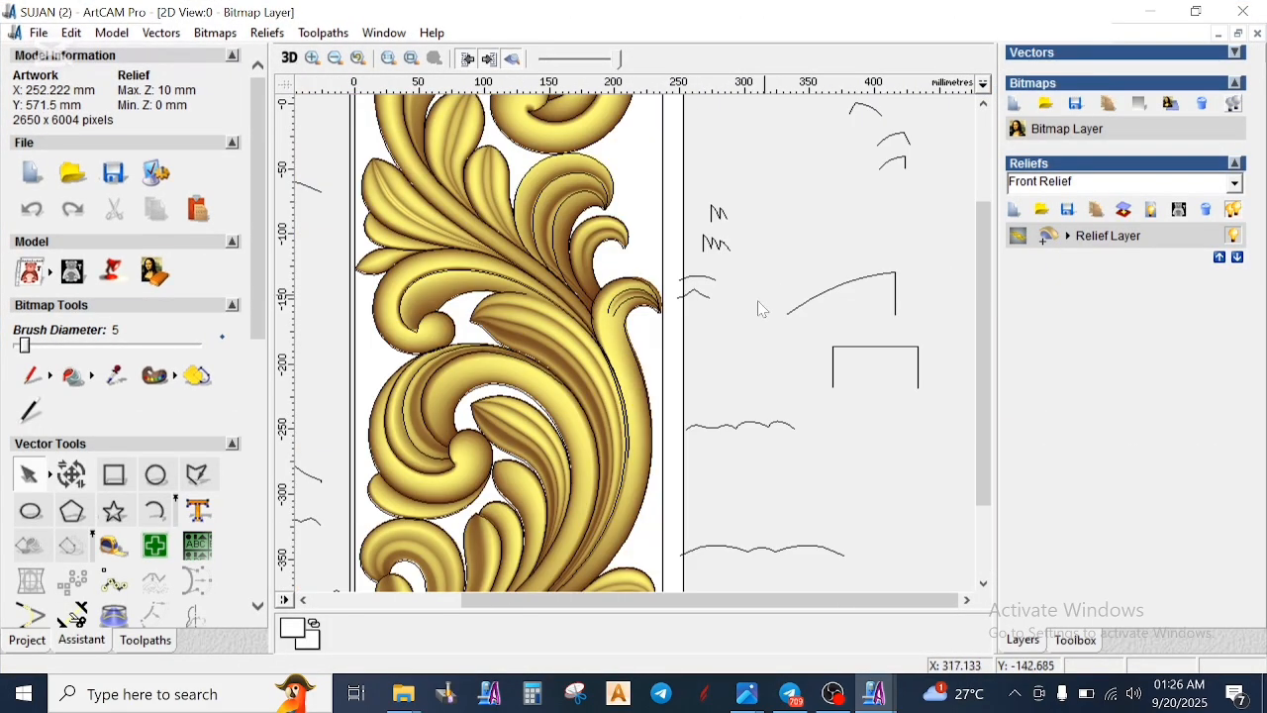
{"action": "scroll", "coordinate": [579, 535], "scroll_direction": "up", "scroll_amount": 2}
{"action": "scroll", "coordinate": [579, 524], "scroll_direction": "up", "scroll_amount": 1}
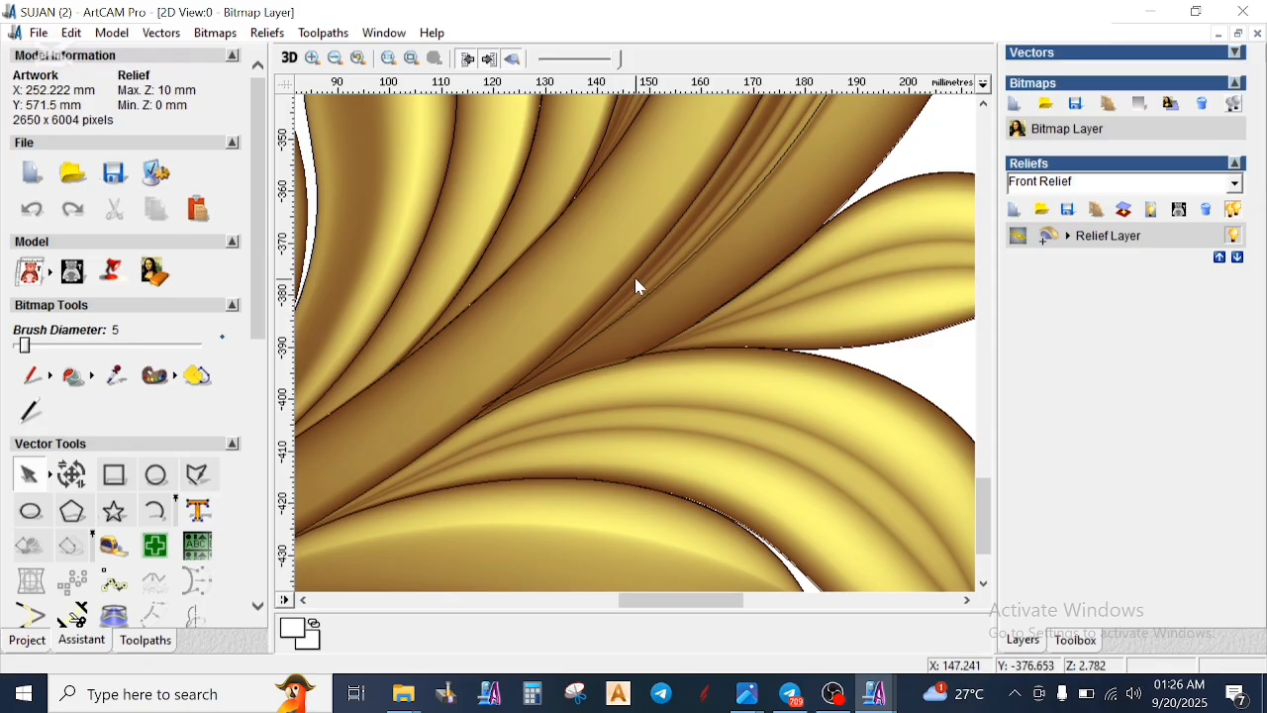
{"action": "scroll", "coordinate": [634, 277], "scroll_direction": "down", "scroll_amount": 1}
{"action": "scroll", "coordinate": [639, 278], "scroll_direction": "down", "scroll_amount": 2}
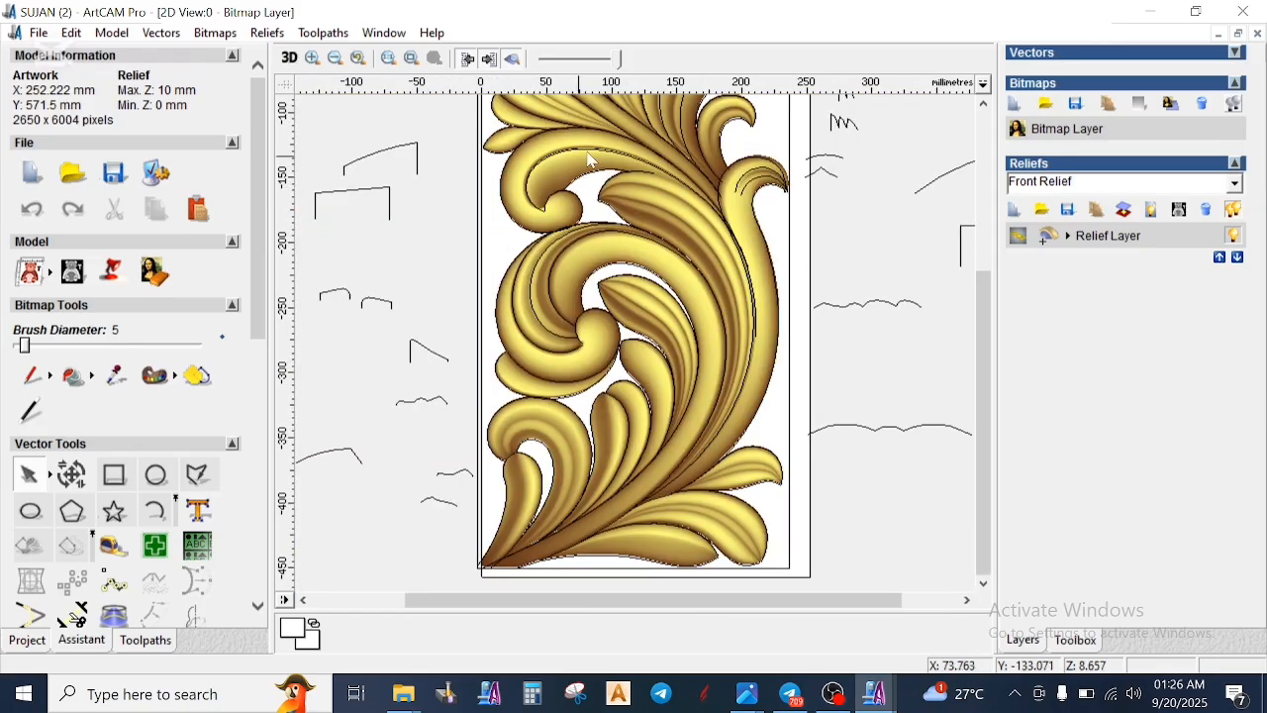
{"action": "scroll", "coordinate": [606, 155], "scroll_direction": "up", "scroll_amount": 3}
{"action": "scroll", "coordinate": [600, 297], "scroll_direction": "down", "scroll_amount": 2}
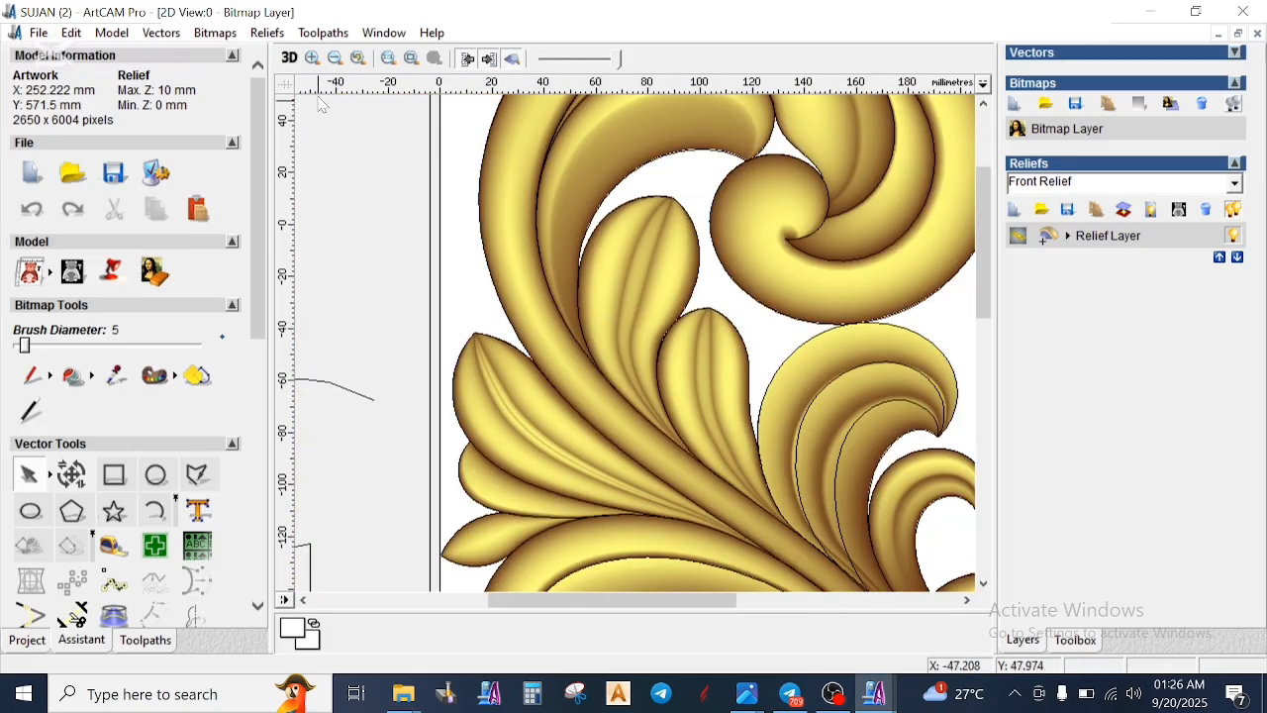
- Hide the layers panel beside the drawing and show the relief in the 3D view
{"action": "left_click", "coordinate": [290, 59]}
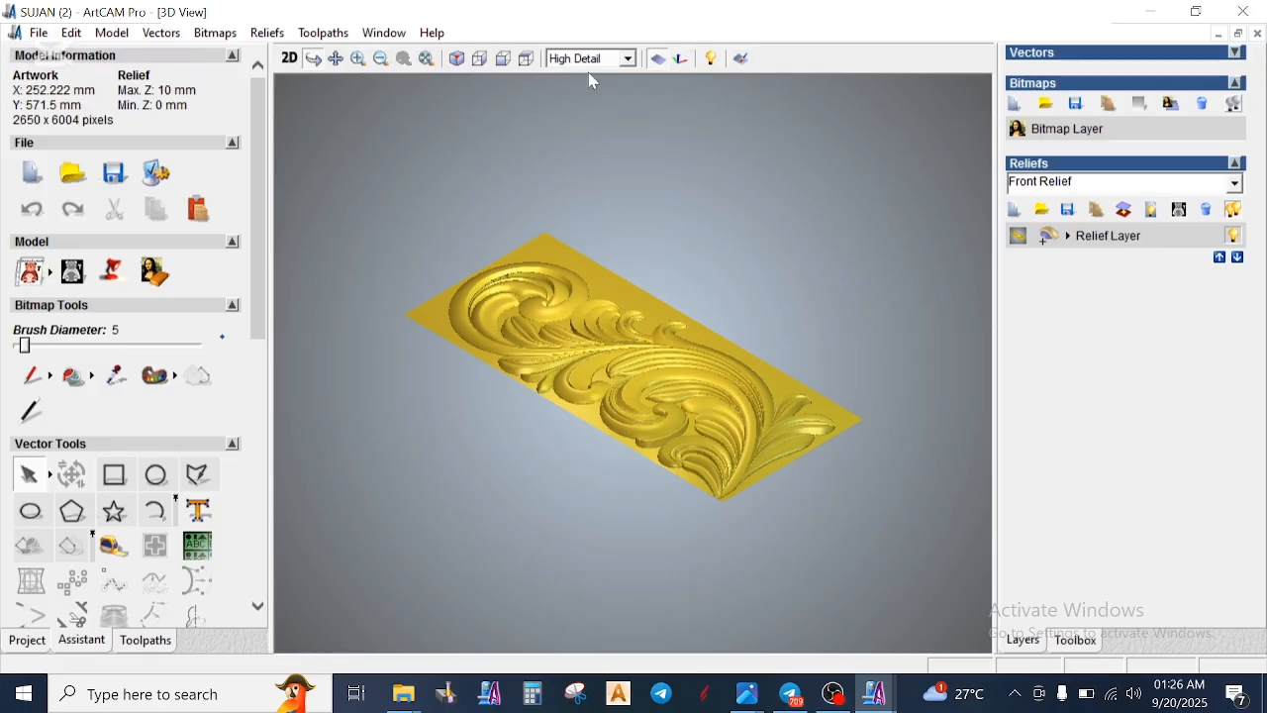
{"action": "scroll", "coordinate": [585, 359], "scroll_direction": "up", "scroll_amount": 2}
{"action": "left_click", "coordinate": [290, 58]}
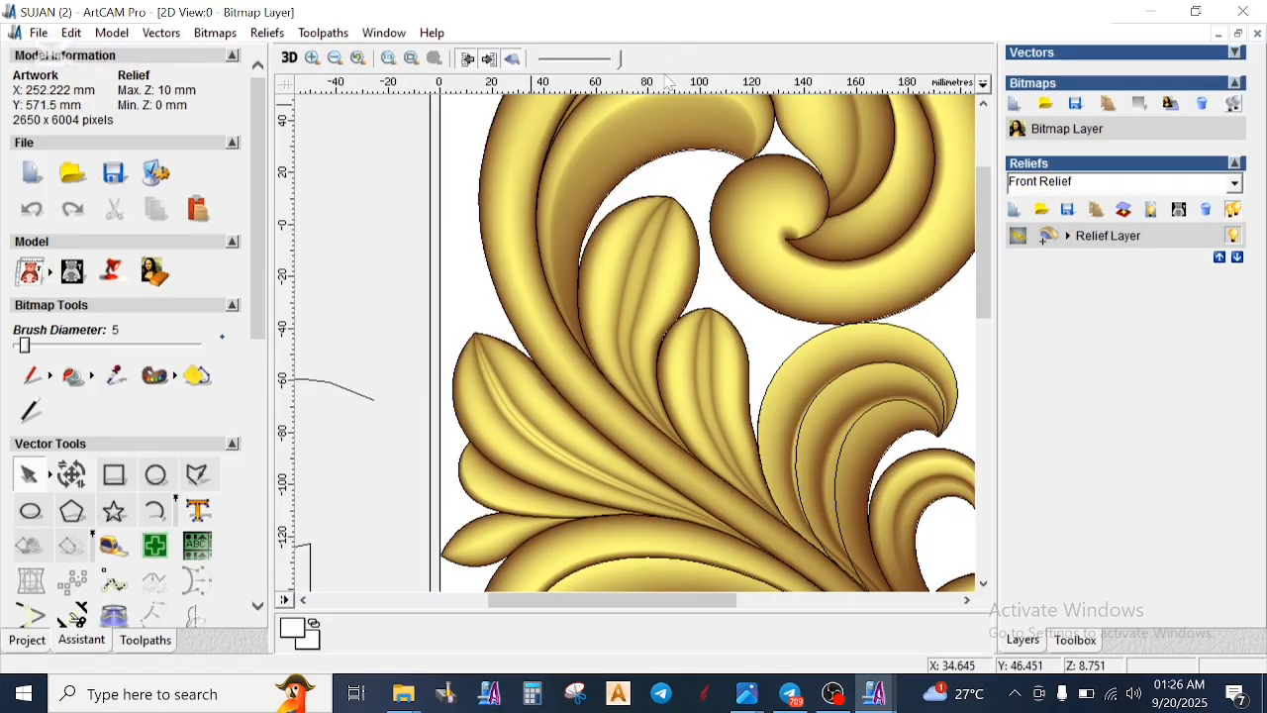
{"action": "left_click", "coordinate": [490, 60]}
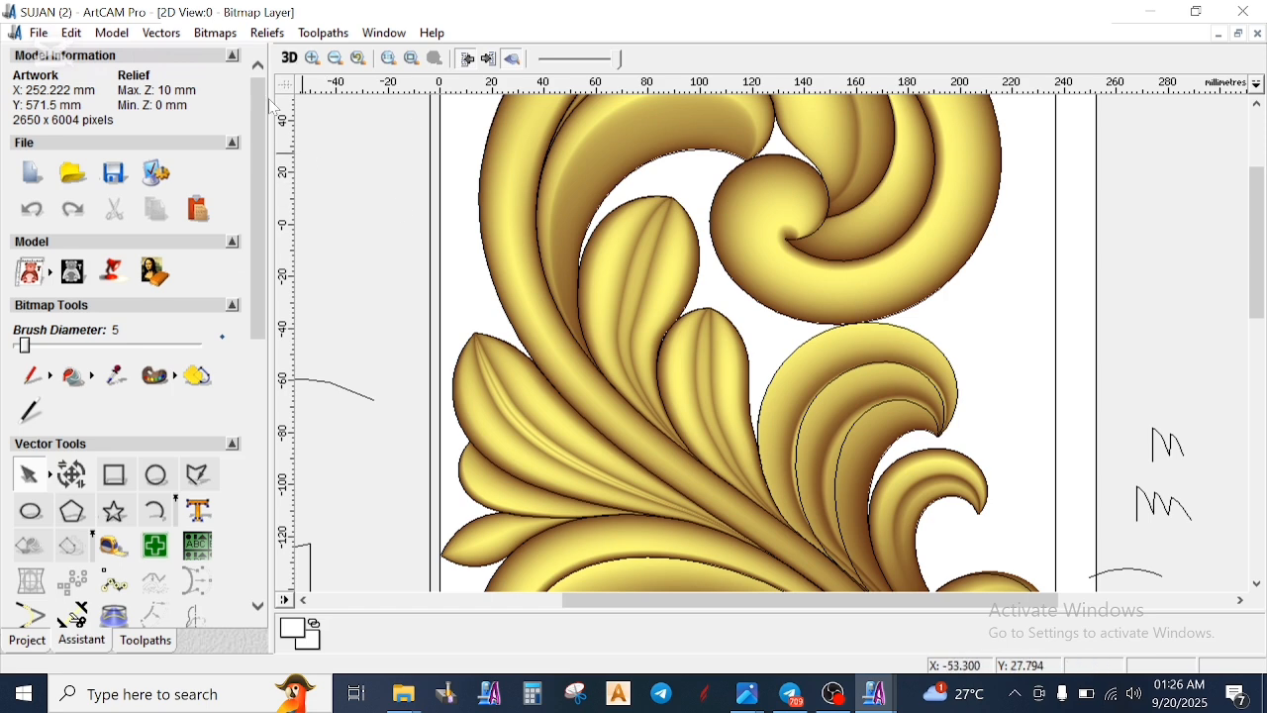
{"action": "left_click", "coordinate": [290, 58]}
- Inspect the relief in 3D from the lower scroll and base leaves up to the small middle scroll
{"action": "scroll", "coordinate": [741, 390], "scroll_direction": "up", "scroll_amount": 3}
{"action": "left_click_drag", "start_coordinate": [1011, 454], "coordinate": [699, 652]}
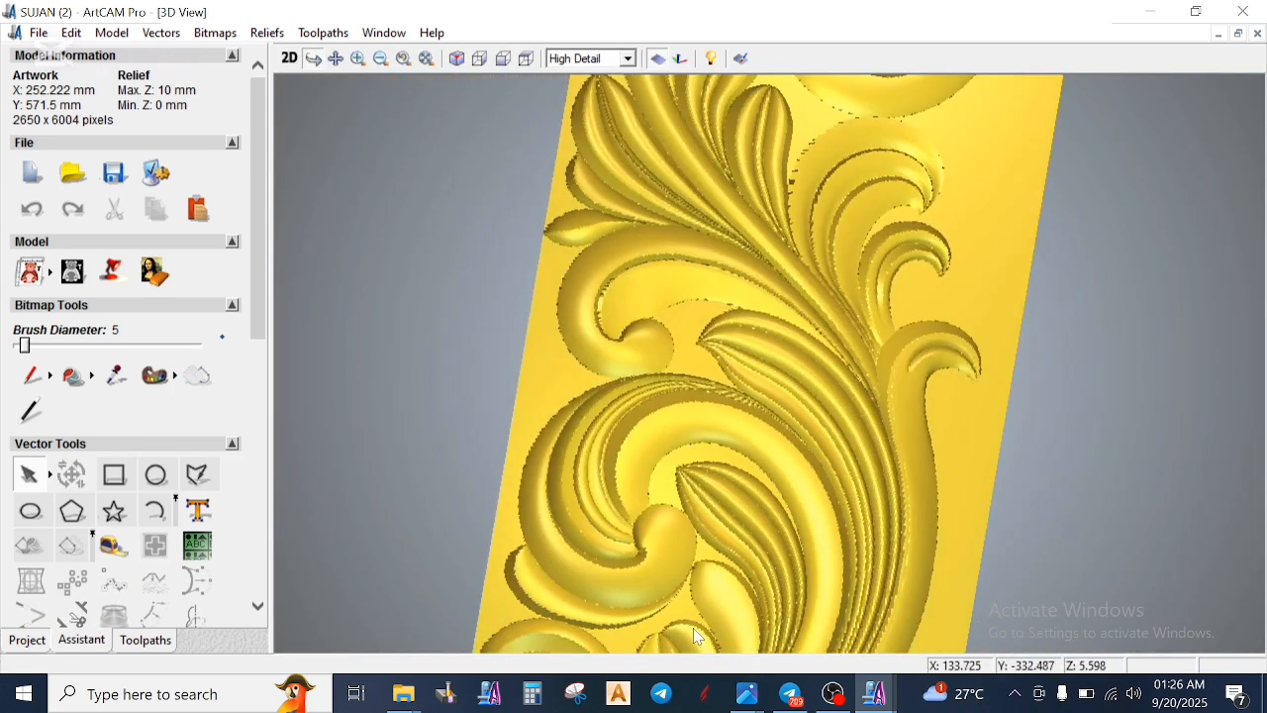
{"action": "left_click_drag", "start_coordinate": [778, 580], "coordinate": [737, 432]}
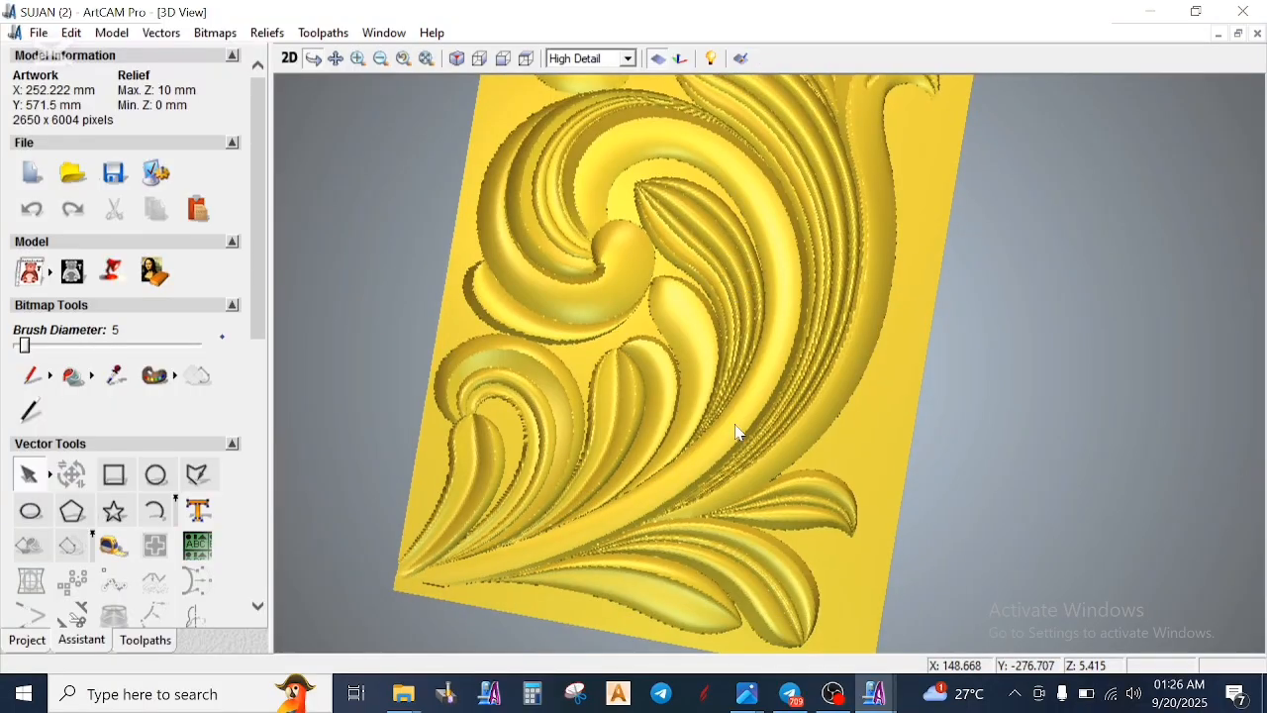
{"action": "scroll", "coordinate": [644, 510], "scroll_direction": "up", "scroll_amount": 3}
{"action": "left_click_drag", "start_coordinate": [645, 546], "coordinate": [628, 516]}
{"action": "middle_click_drag", "start_coordinate": [802, 248], "coordinate": [753, 626]}
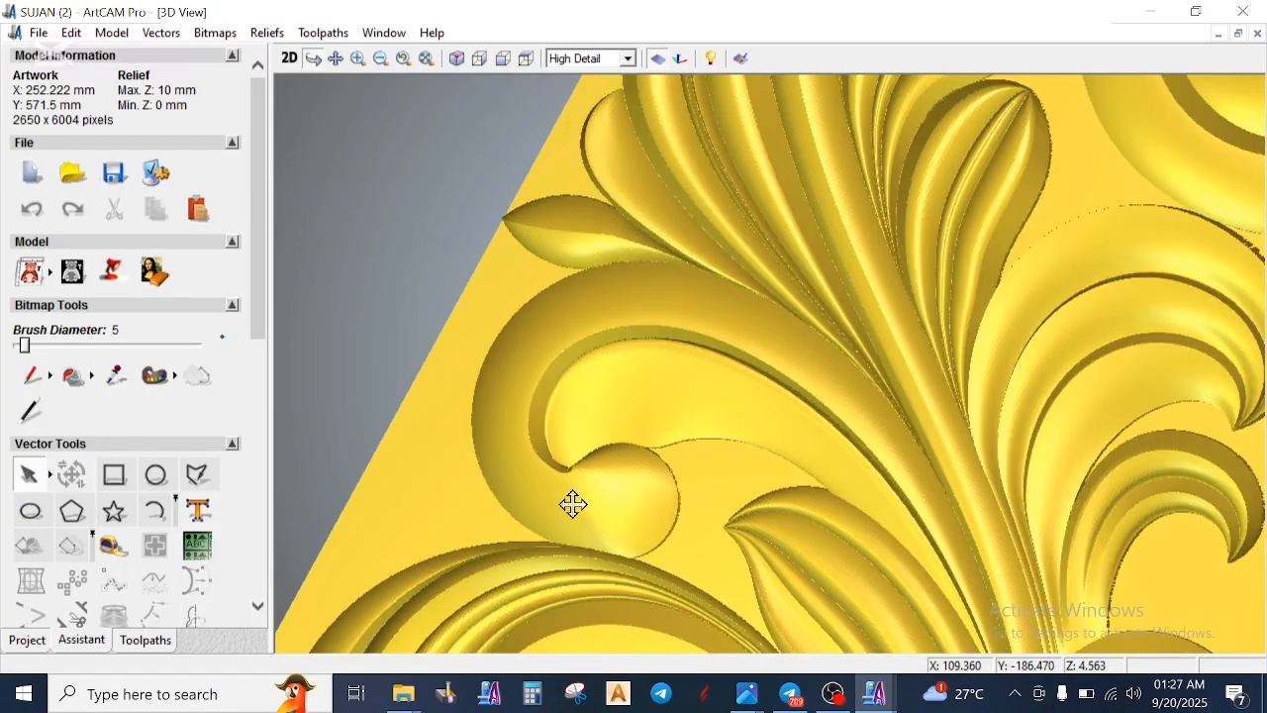
- Inspect the fan of middle leaves and the curled side leaves in 3D from tilted angles
{"action": "middle_click_drag", "start_coordinate": [902, 343], "coordinate": [727, 571]}
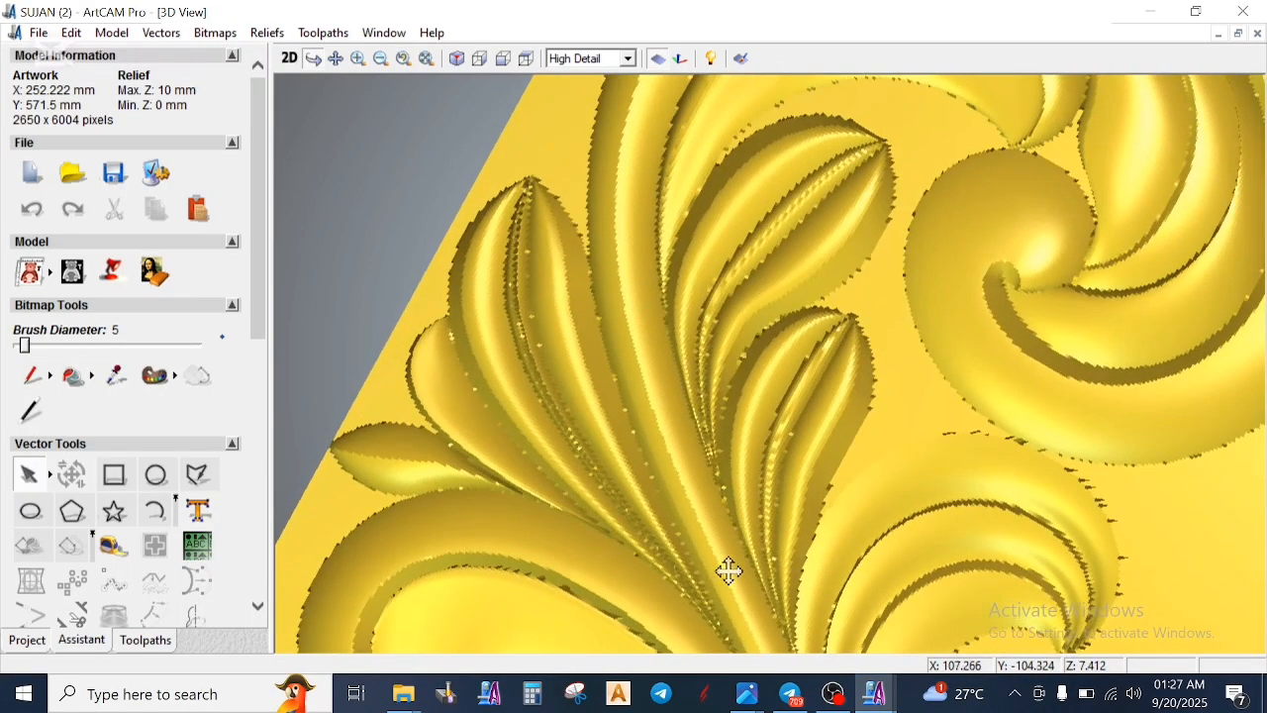
{"action": "left_click_drag", "start_coordinate": [850, 507], "coordinate": [1045, 258]}
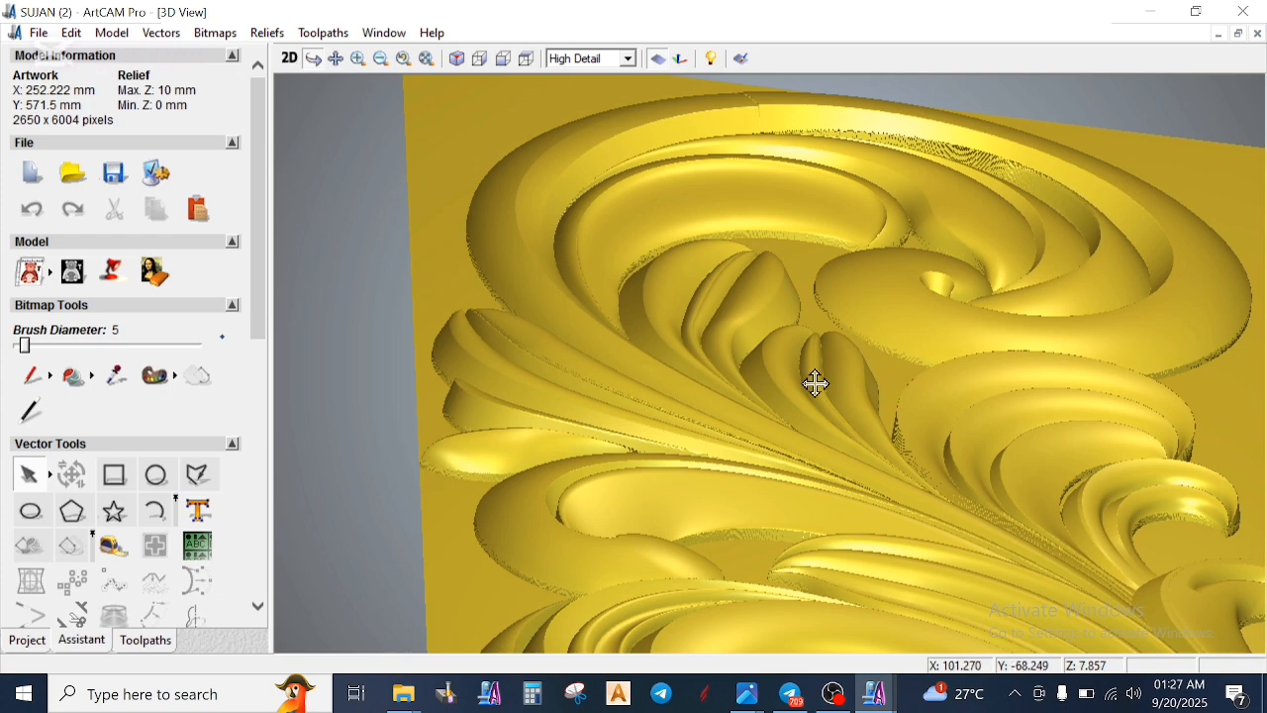
{"action": "left_click_drag", "start_coordinate": [1198, 543], "coordinate": [846, 438]}
{"action": "left_click_drag", "start_coordinate": [848, 391], "coordinate": [846, 389]}
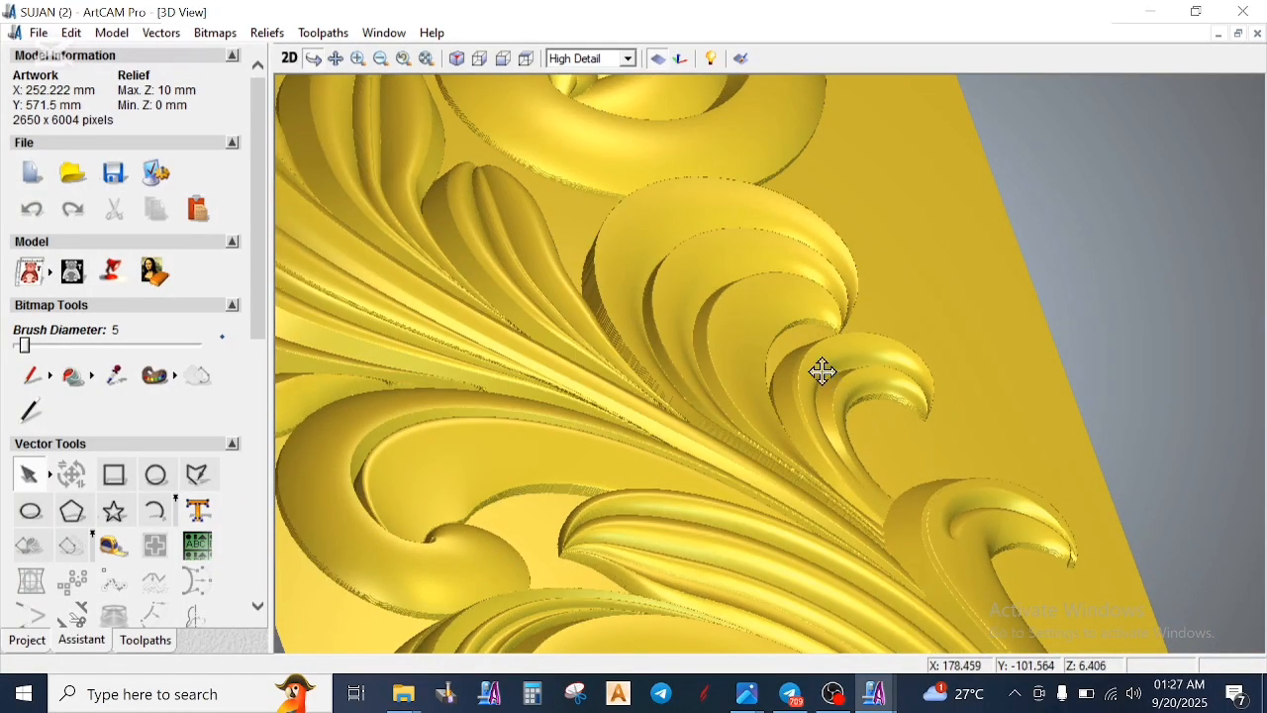
- Examine the top scroll's outer rim and inner folds up close in 3D, including the marks across the rim
{"action": "left_click_drag", "start_coordinate": [651, 370], "coordinate": [627, 537]}
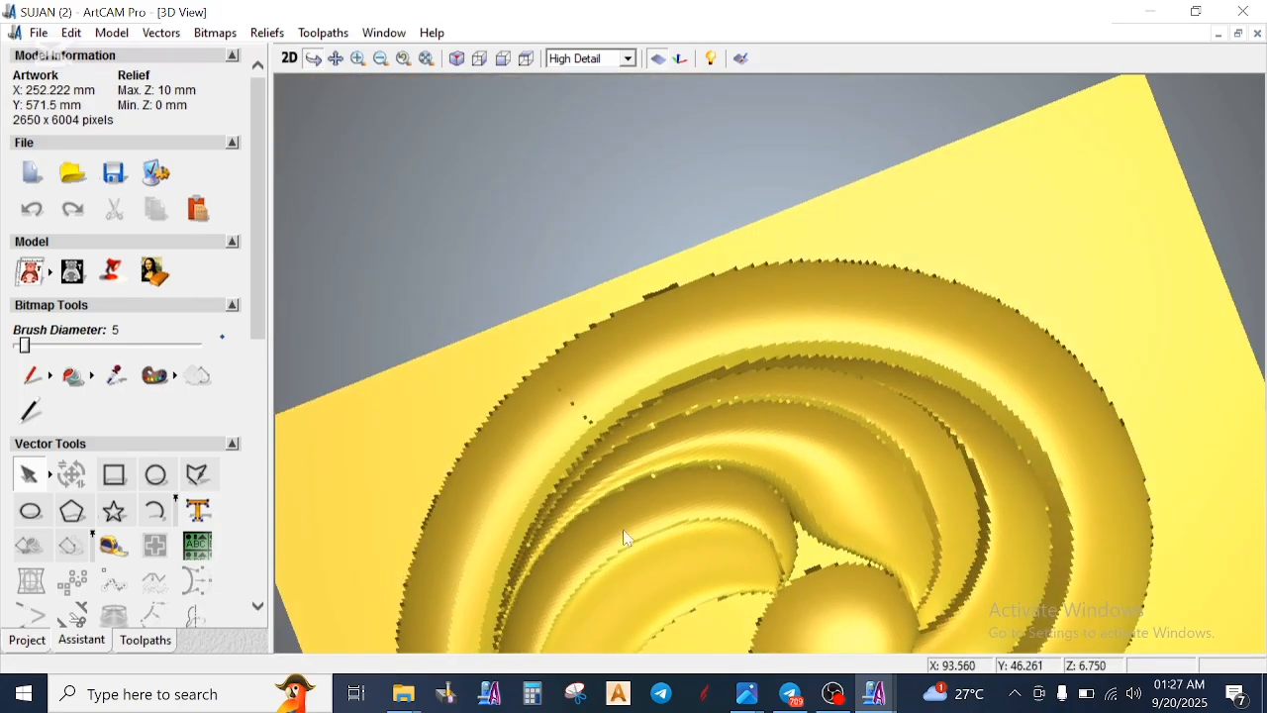
{"action": "scroll", "coordinate": [603, 424], "scroll_direction": "up", "scroll_amount": 3}
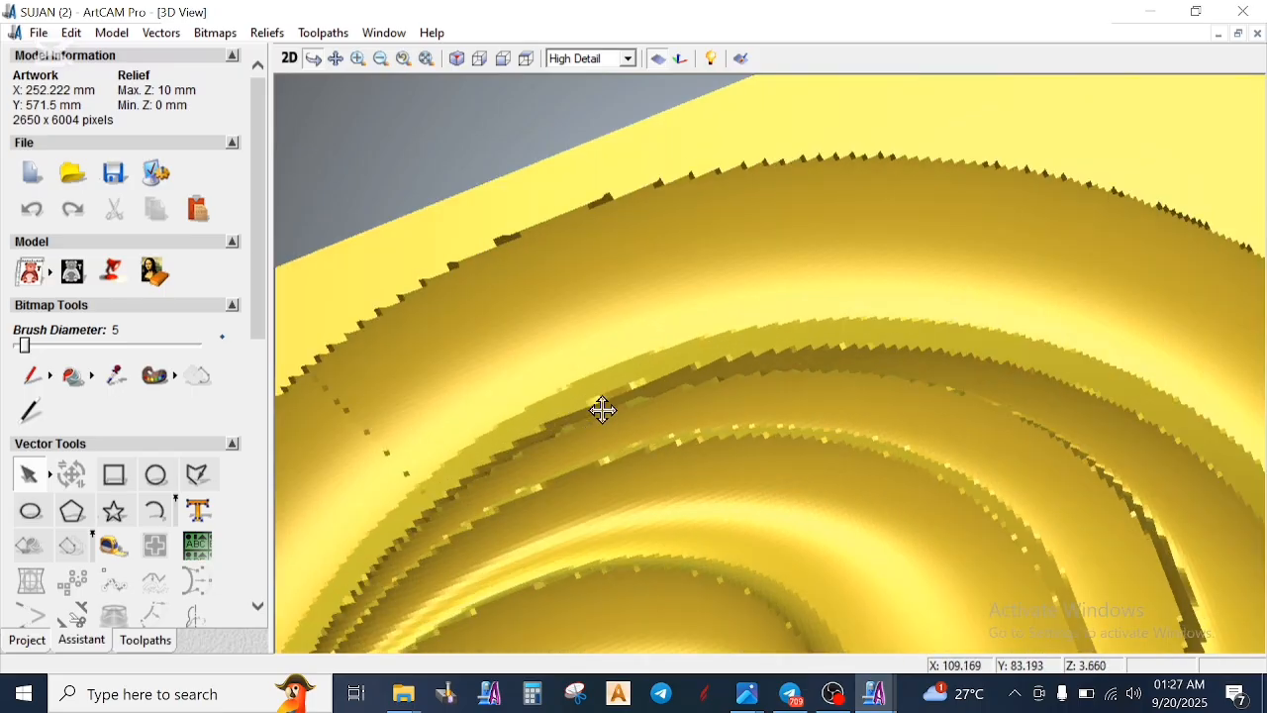
{"action": "middle_click_drag", "start_coordinate": [607, 466], "coordinate": [741, 402]}
{"action": "left_click_drag", "start_coordinate": [741, 402], "coordinate": [840, 509]}
{"action": "middle_click_drag", "start_coordinate": [841, 512], "coordinate": [455, 426]}
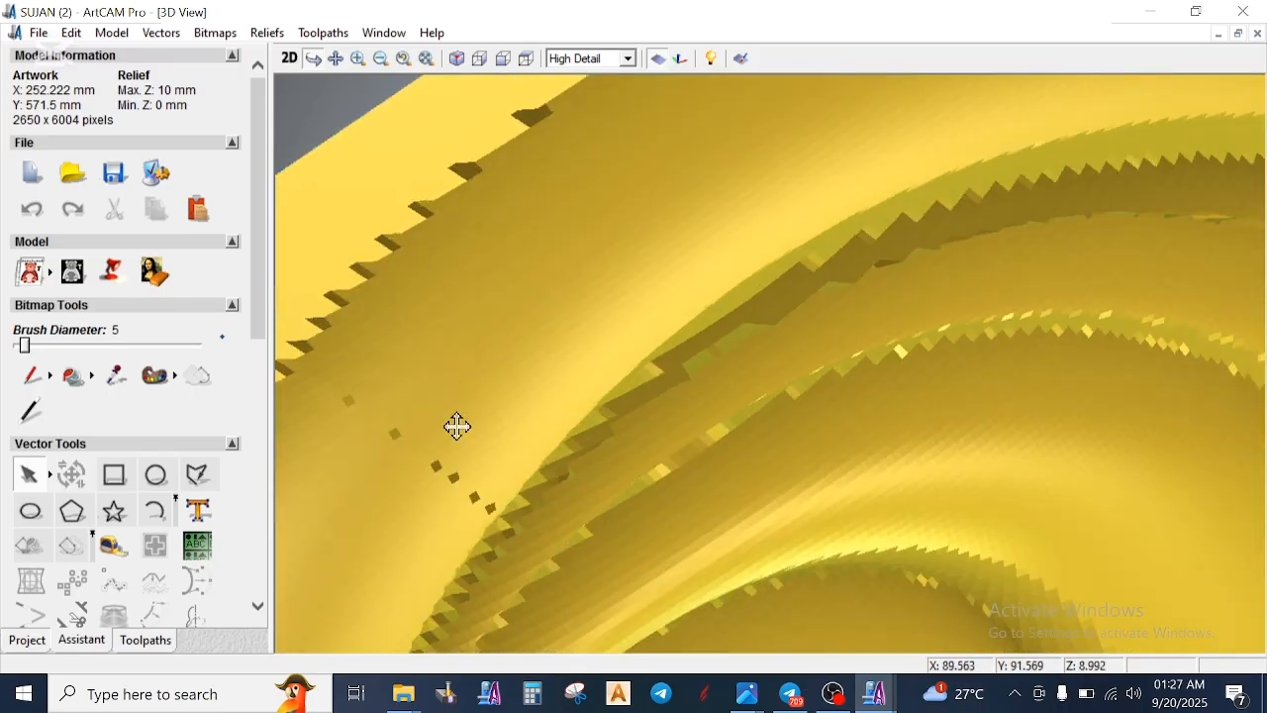
- Return to the 2D view and examine the seam across the top scroll's rim up close
{"action": "left_click", "coordinate": [288, 58]}
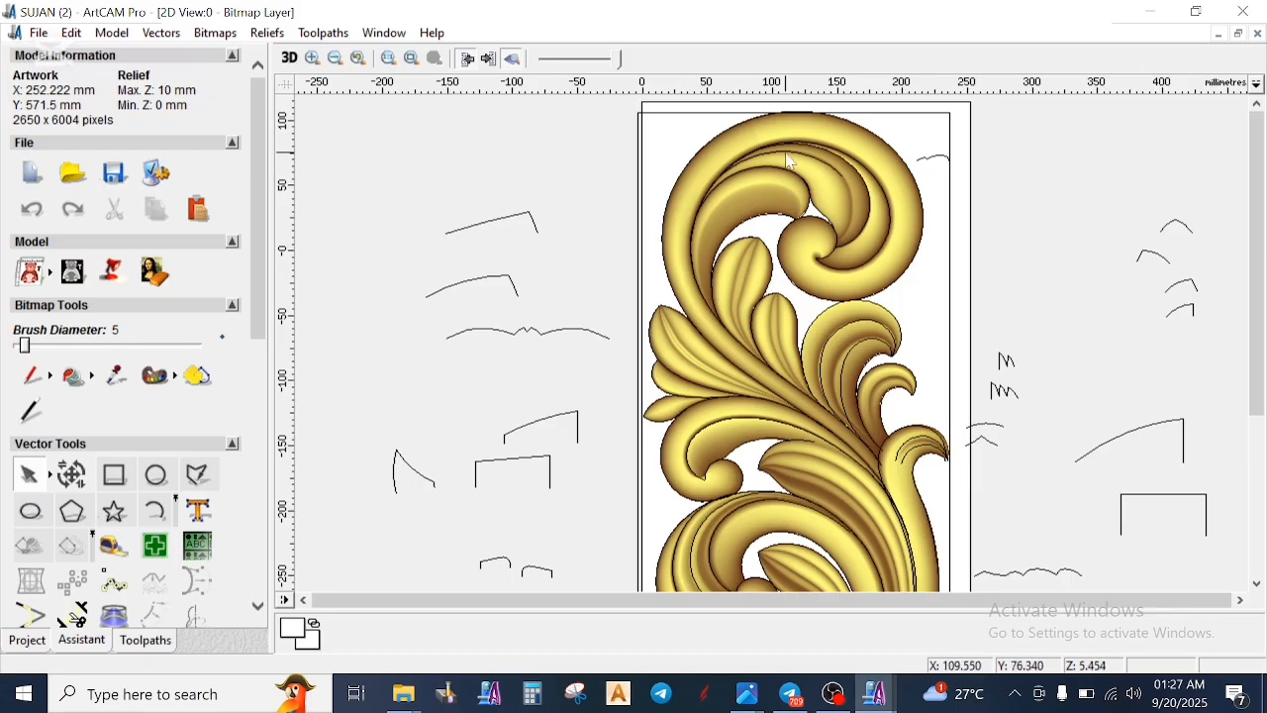
{"action": "scroll", "coordinate": [789, 162], "scroll_direction": "up", "scroll_amount": 8}
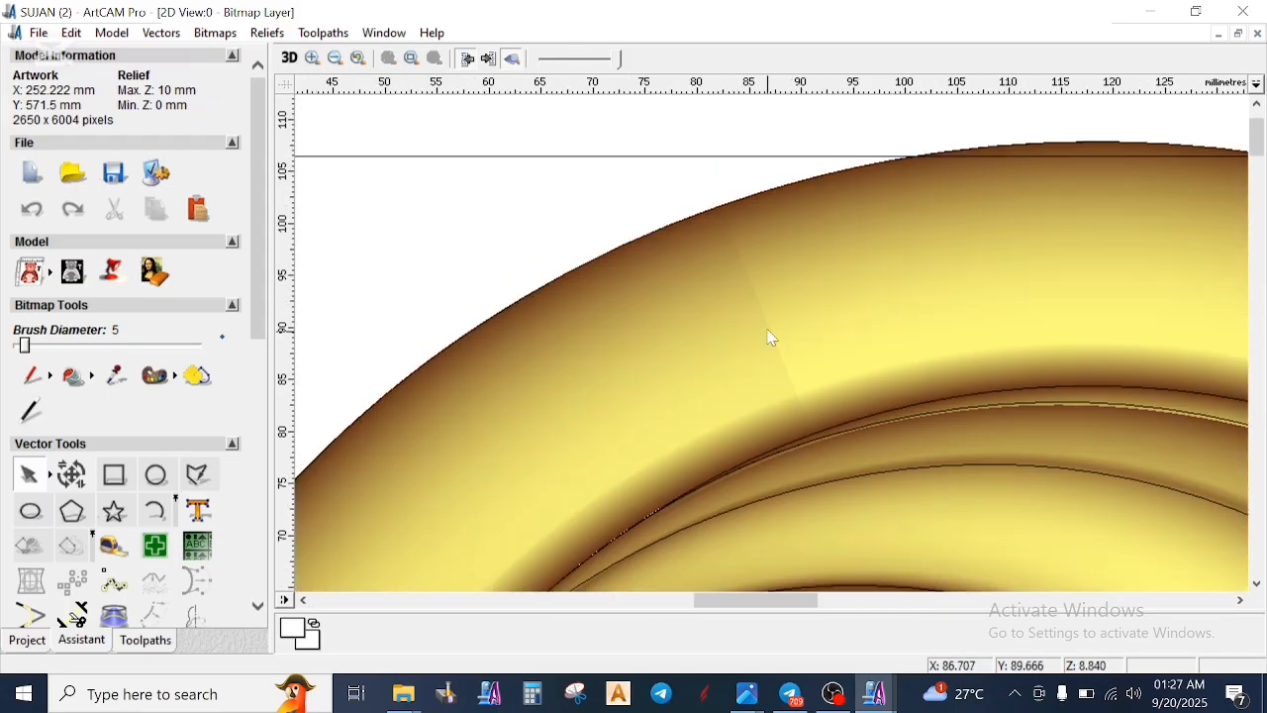
{"action": "scroll", "coordinate": [770, 334], "scroll_direction": "down", "scroll_amount": 12}
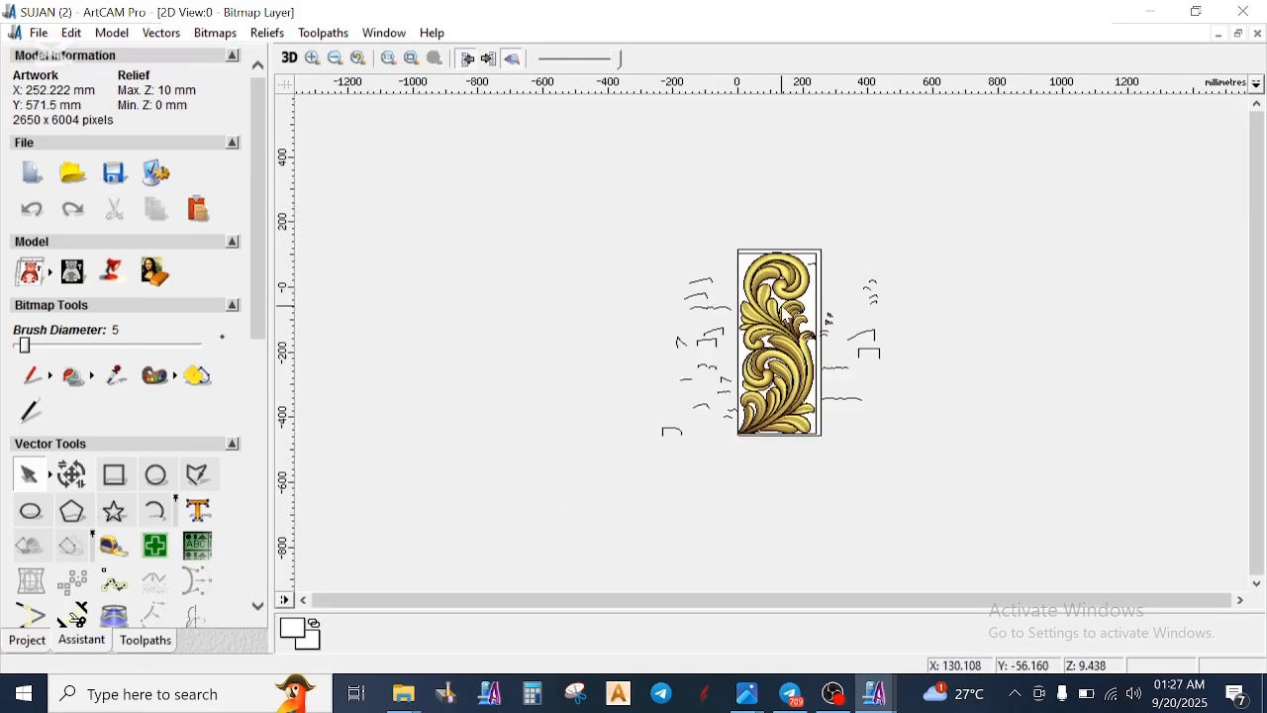
- Examine the lower scroll, curved stem and base leaves of the SUJAN (2) relief up close in 2D
{"action": "scroll", "coordinate": [752, 247], "scroll_direction": "up", "scroll_amount": 6}
{"action": "scroll", "coordinate": [763, 203], "scroll_direction": "down", "scroll_amount": 3}
{"action": "scroll", "coordinate": [827, 248], "scroll_direction": "up", "scroll_amount": 3}
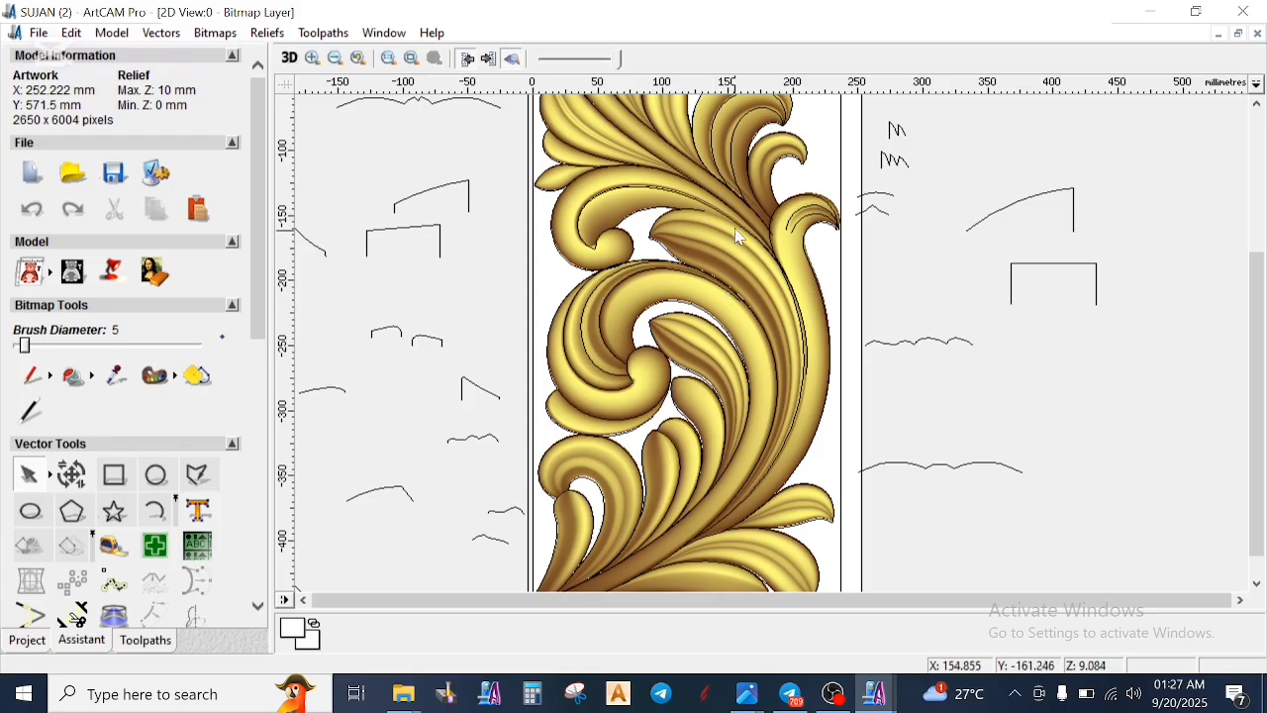
{"action": "scroll", "coordinate": [737, 236], "scroll_direction": "down", "scroll_amount": 2}
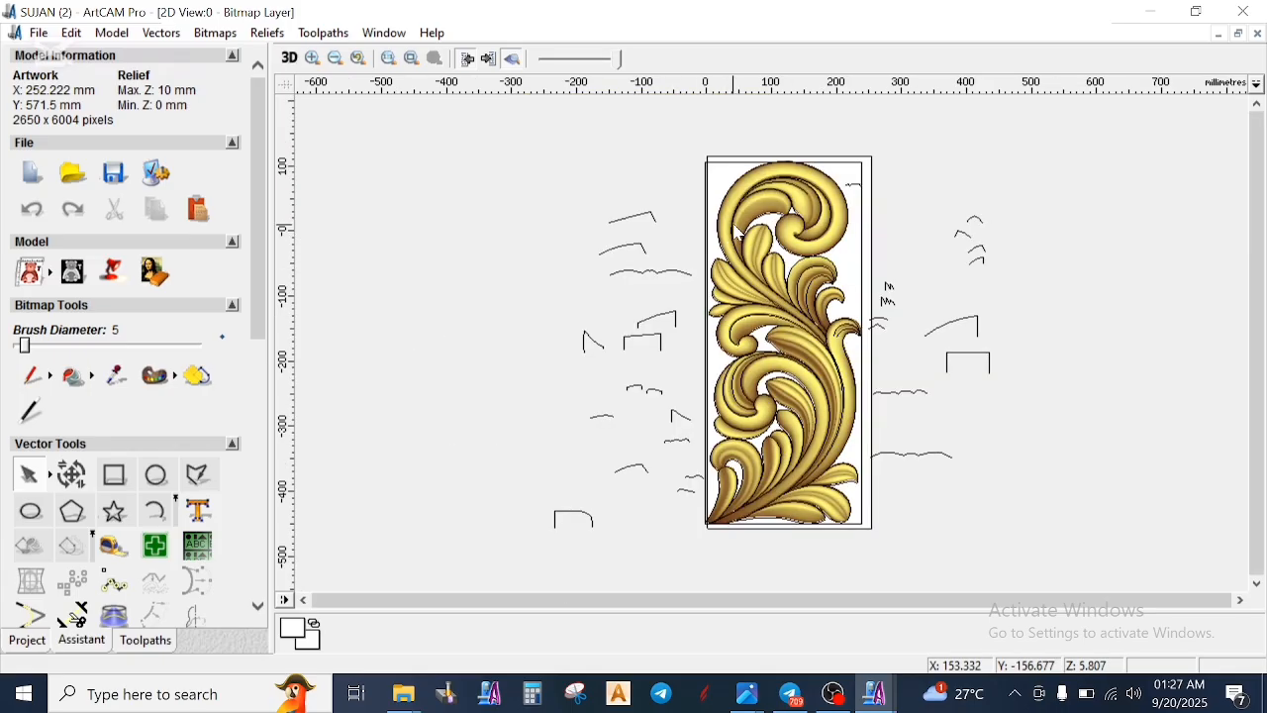
- Inspect the relief in 3D from the top scroll through the middle leaves to the lower scroll, and return to 2D
{"action": "left_click", "coordinate": [289, 58]}
{"action": "left_click_drag", "start_coordinate": [800, 425], "coordinate": [830, 469]}
{"action": "scroll", "coordinate": [826, 475], "scroll_direction": "down", "scroll_amount": 3}
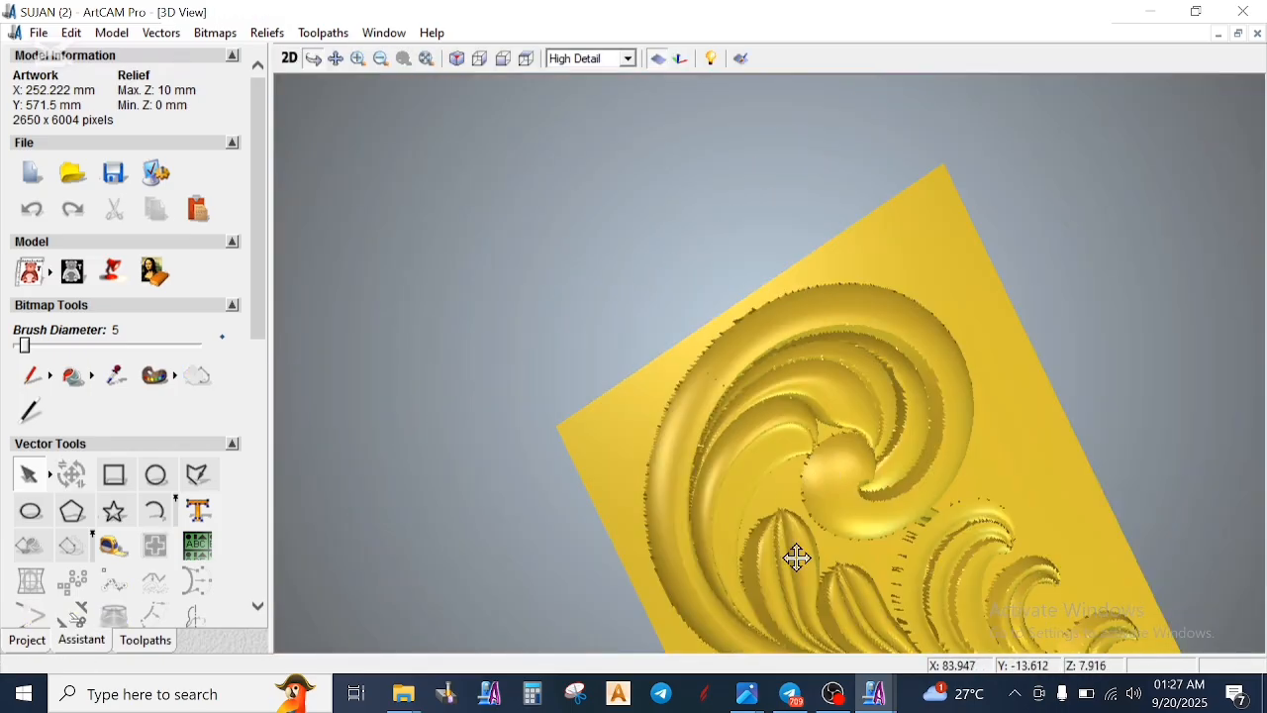
{"action": "scroll", "coordinate": [809, 589], "scroll_direction": "up", "scroll_amount": 2}
{"action": "middle_click_drag", "start_coordinate": [809, 589], "coordinate": [666, 328]}
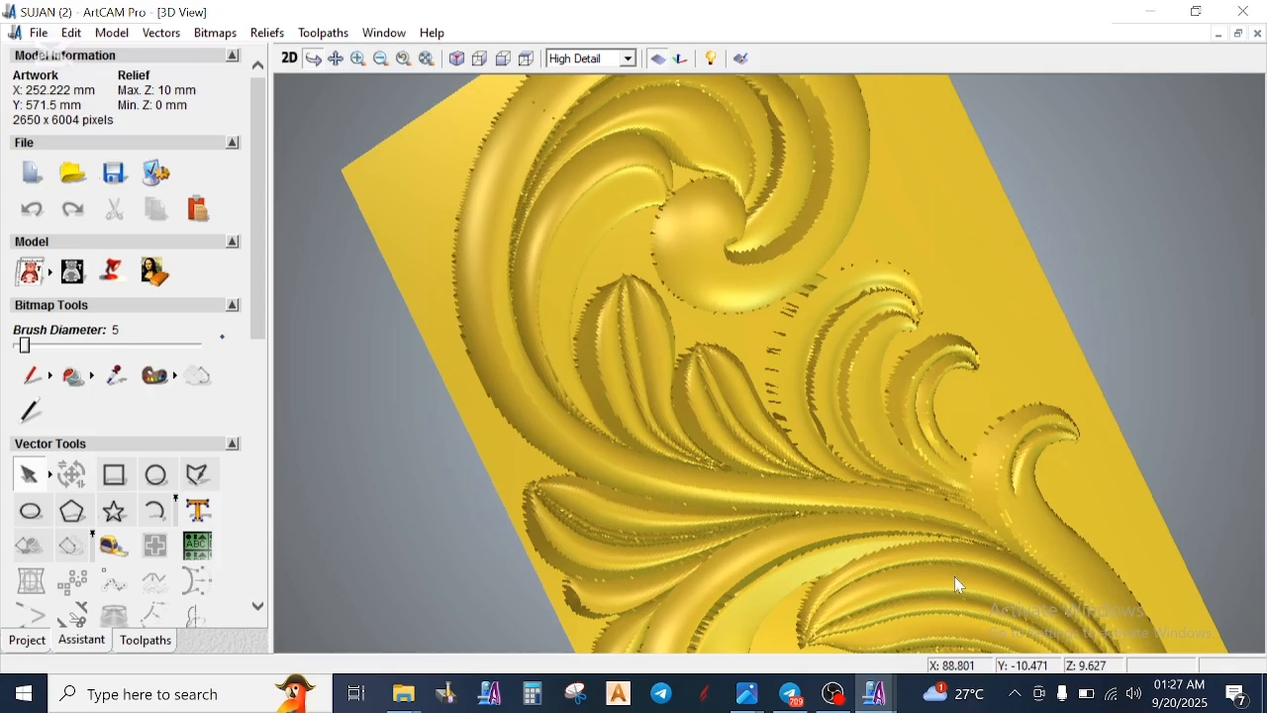
{"action": "left_click_drag", "start_coordinate": [953, 589], "coordinate": [548, 457]}
{"action": "scroll", "coordinate": [567, 518], "scroll_direction": "up", "scroll_amount": 1}
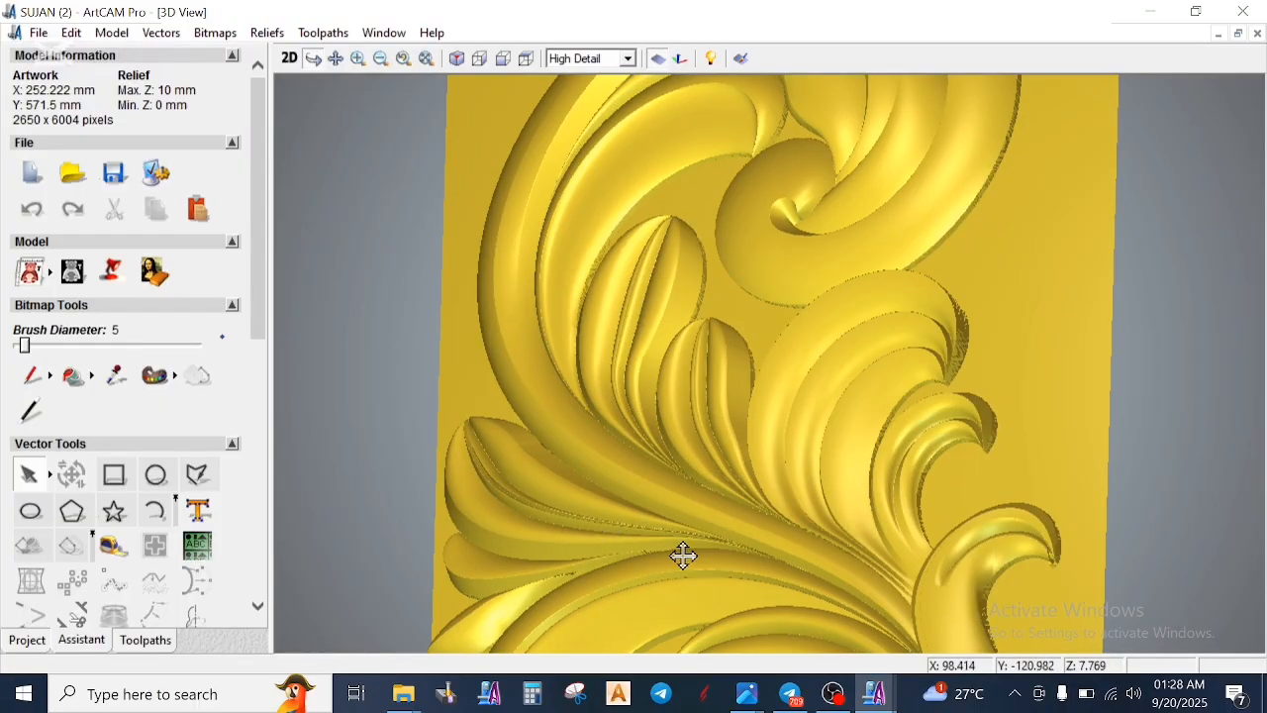
{"action": "left_click_drag", "start_coordinate": [767, 565], "coordinate": [693, 267]}
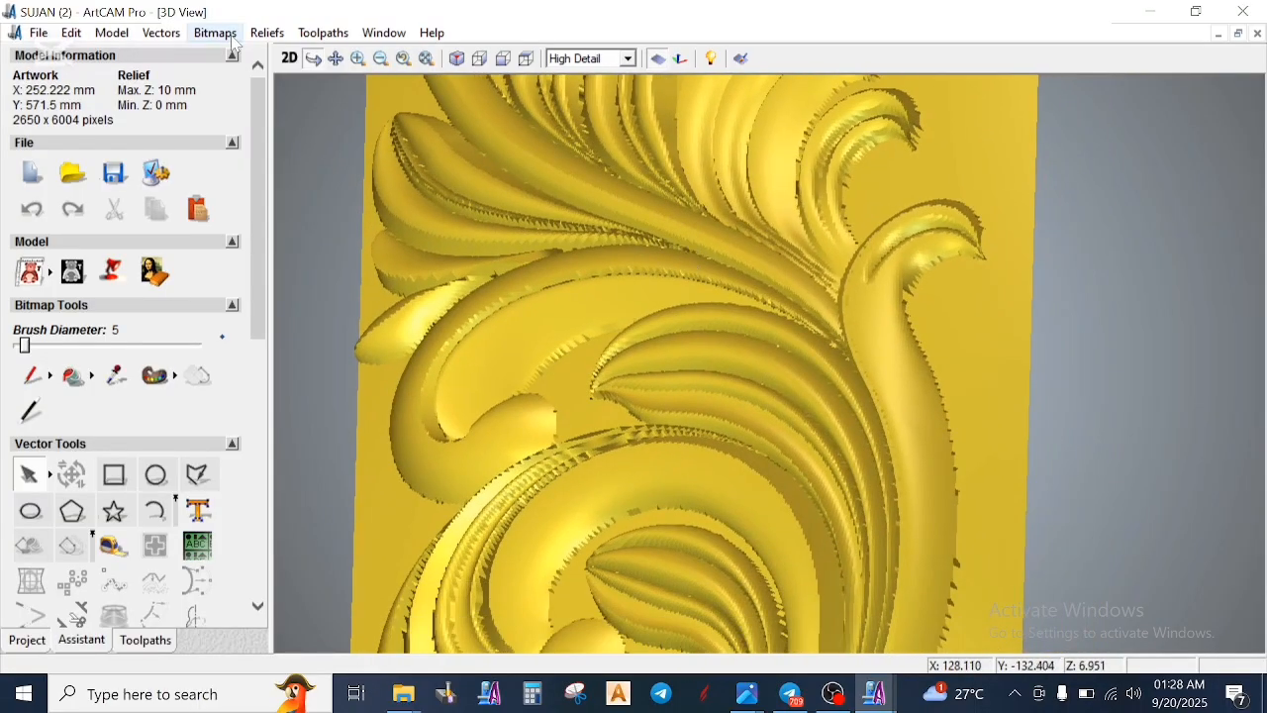
{"action": "left_click", "coordinate": [289, 58]}
{"action": "scroll", "coordinate": [862, 379], "scroll_direction": "up", "scroll_amount": 1}
{"action": "scroll", "coordinate": [869, 382], "scroll_direction": "down", "scroll_amount": 1}
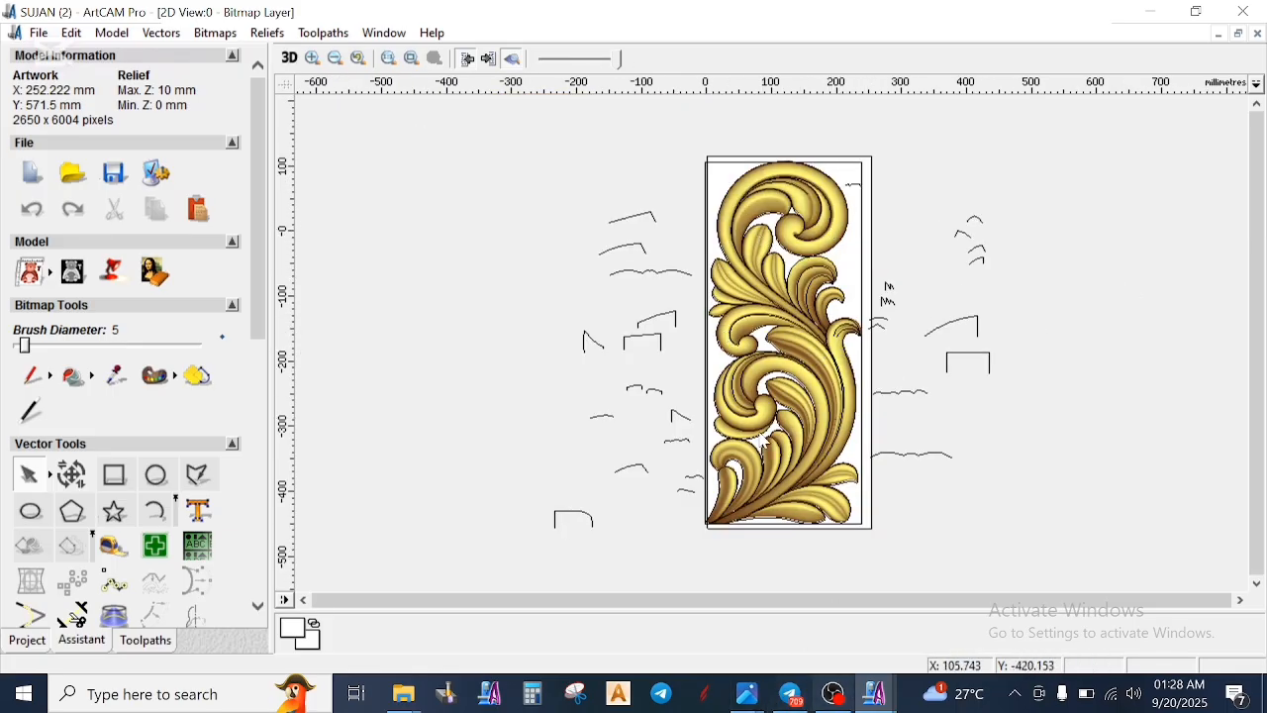
- Close both open file windows and open the Liton 3d cll s model from the desktop in a maximized window
{"action": "left_click", "coordinate": [1151, 11]}
{"action": "scroll", "coordinate": [637, 222], "scroll_direction": "up", "scroll_amount": 3}
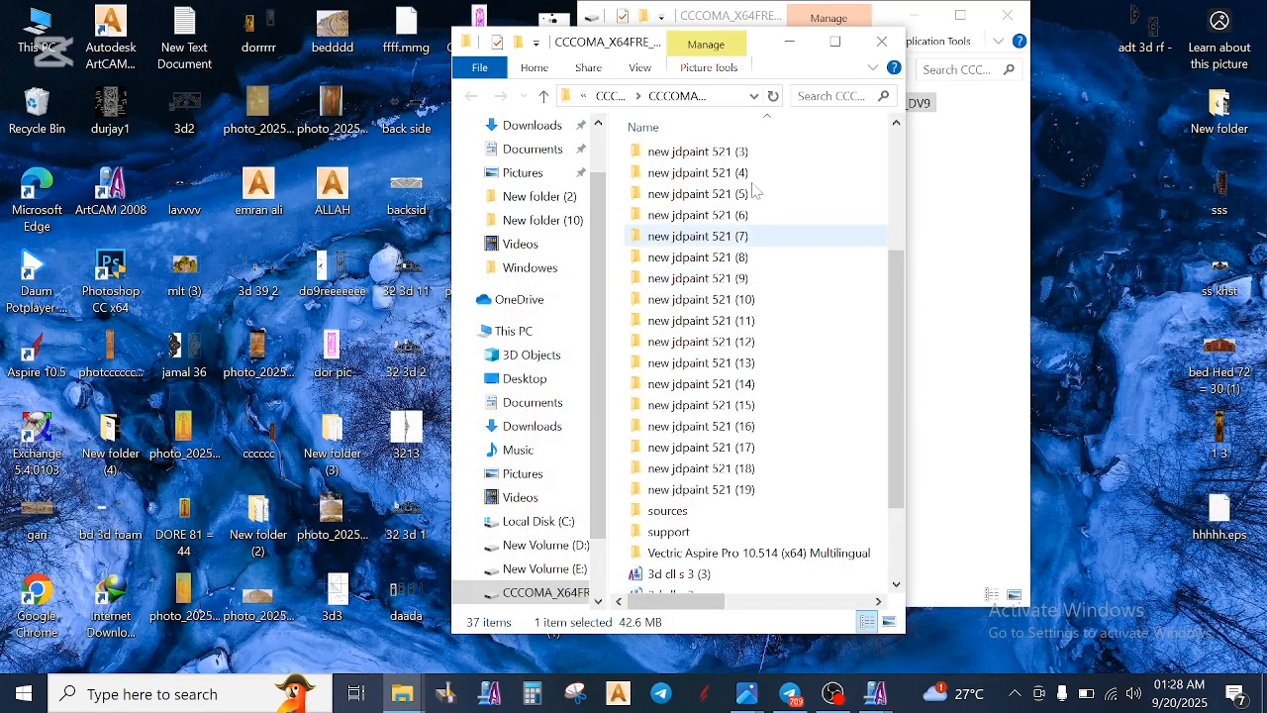
{"action": "left_click", "coordinate": [884, 42]}
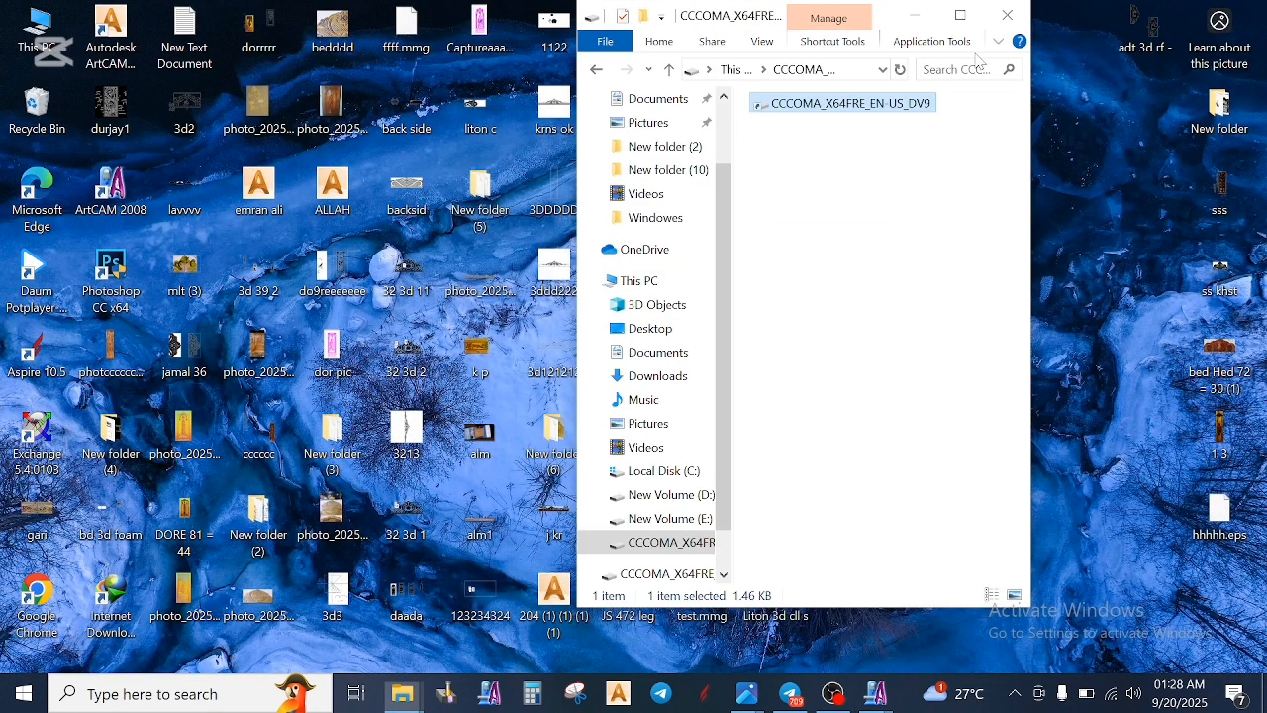
{"action": "left_click", "coordinate": [1008, 15]}
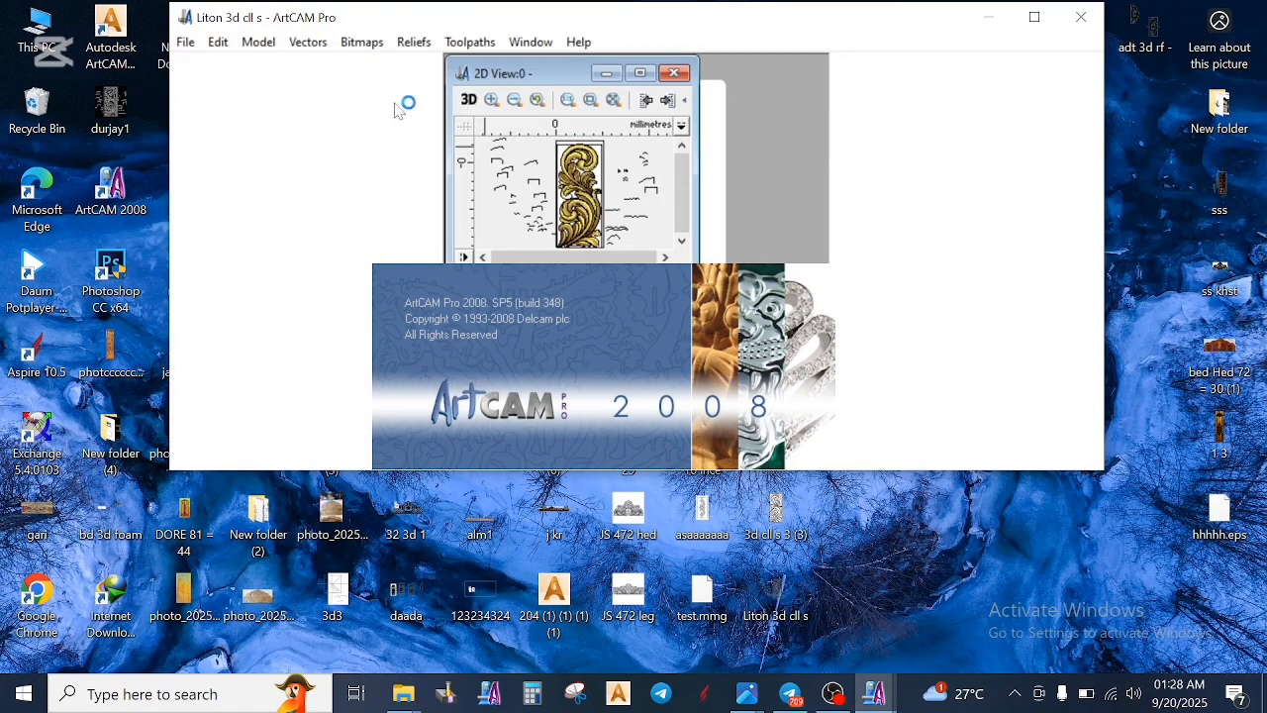
{"action": "left_click", "coordinate": [1035, 17]}
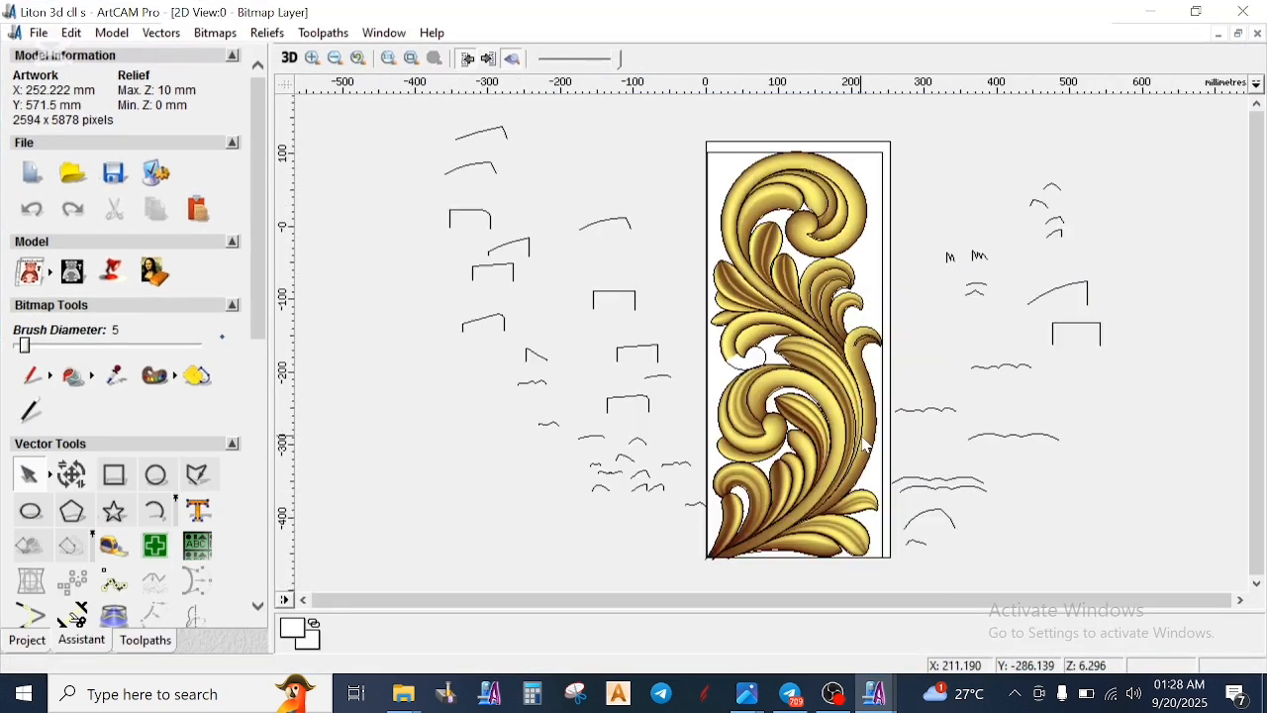
- Examine the Liton 3d cll s relief in 2D and in 3D, including the cut-off small middle scroll
{"action": "scroll", "coordinate": [865, 445], "scroll_direction": "up", "scroll_amount": 1}
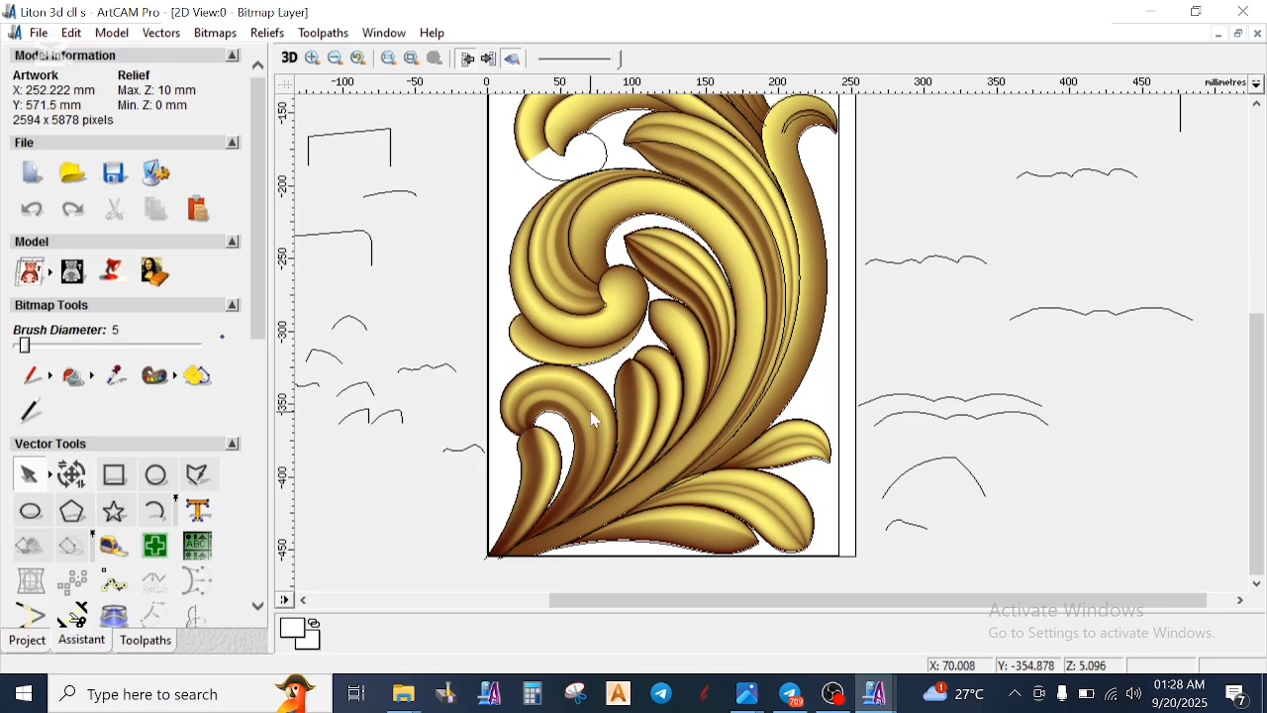
{"action": "left_click", "coordinate": [289, 57]}
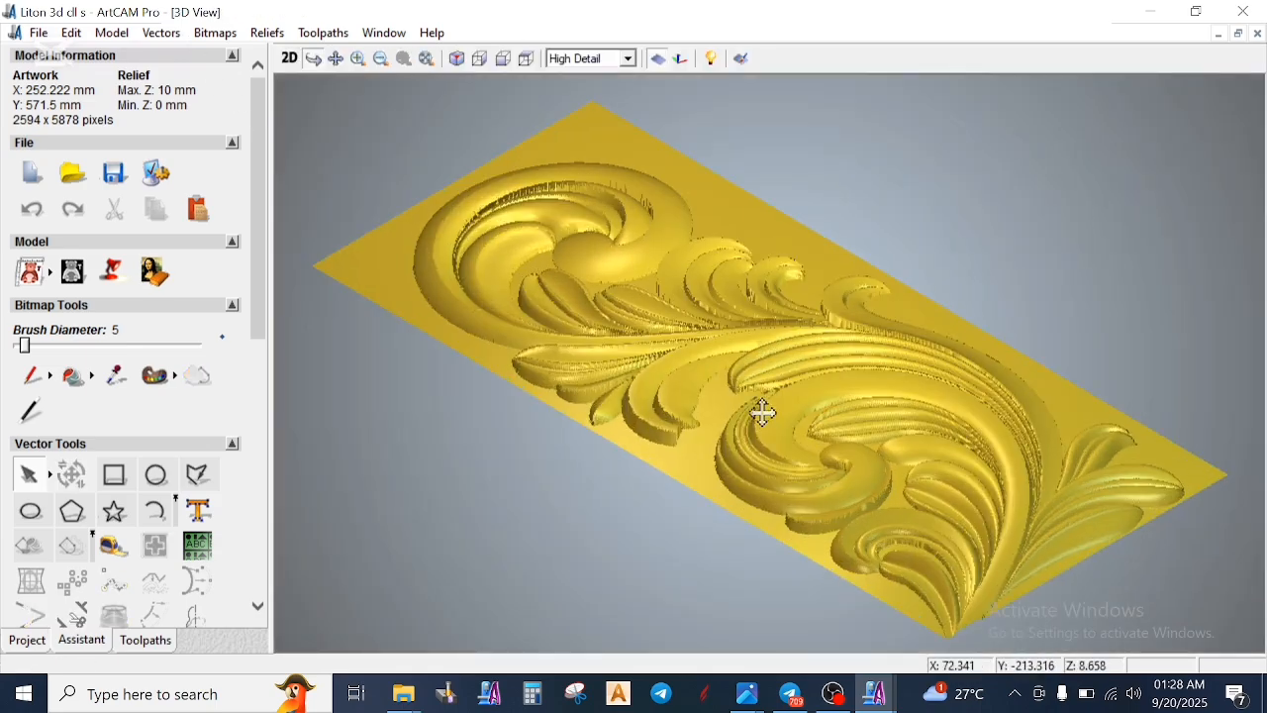
{"action": "left_click_drag", "start_coordinate": [994, 572], "coordinate": [622, 703]}
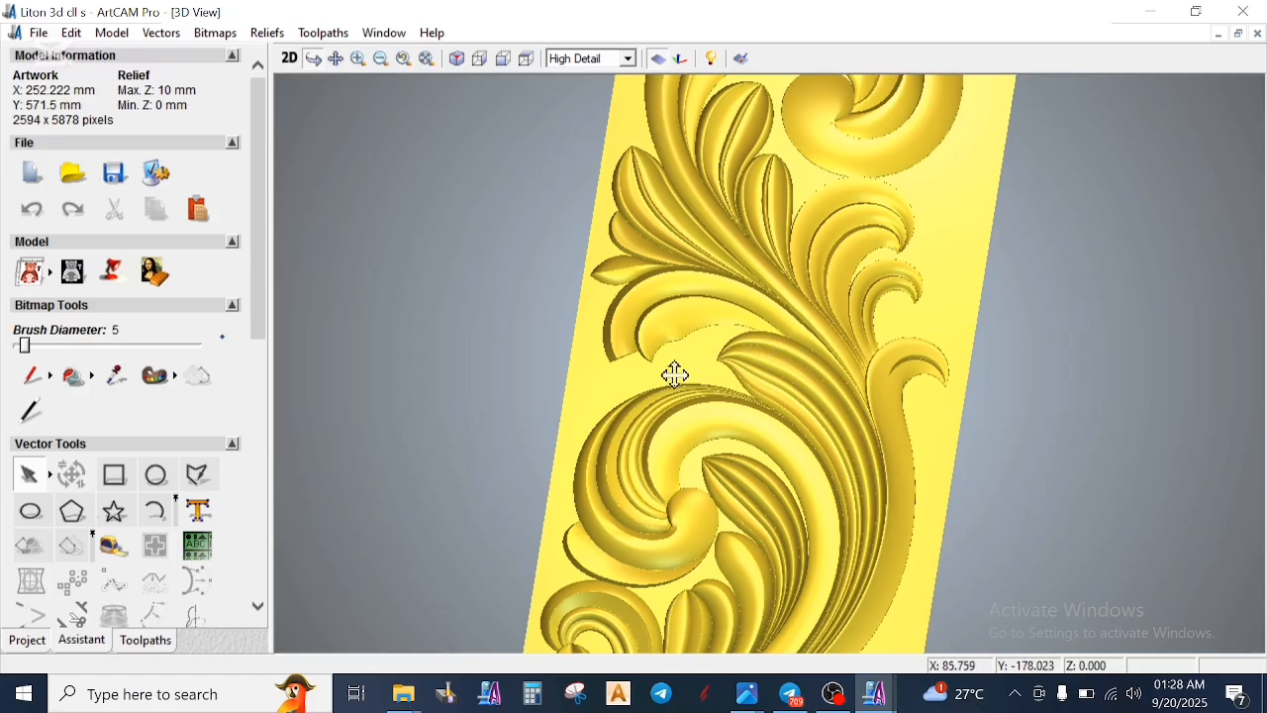
- Inspect the depth of the upper scroll and middle leaves in 3D from a low, close angle
{"action": "left_click_drag", "start_coordinate": [821, 263], "coordinate": [704, 195]}
{"action": "scroll", "coordinate": [721, 203], "scroll_direction": "up", "scroll_amount": 4}
{"action": "left_click_drag", "start_coordinate": [717, 266], "coordinate": [731, 505]}
{"action": "scroll", "coordinate": [763, 367], "scroll_direction": "up", "scroll_amount": 3}
{"action": "left_click_drag", "start_coordinate": [789, 463], "coordinate": [753, 370]}
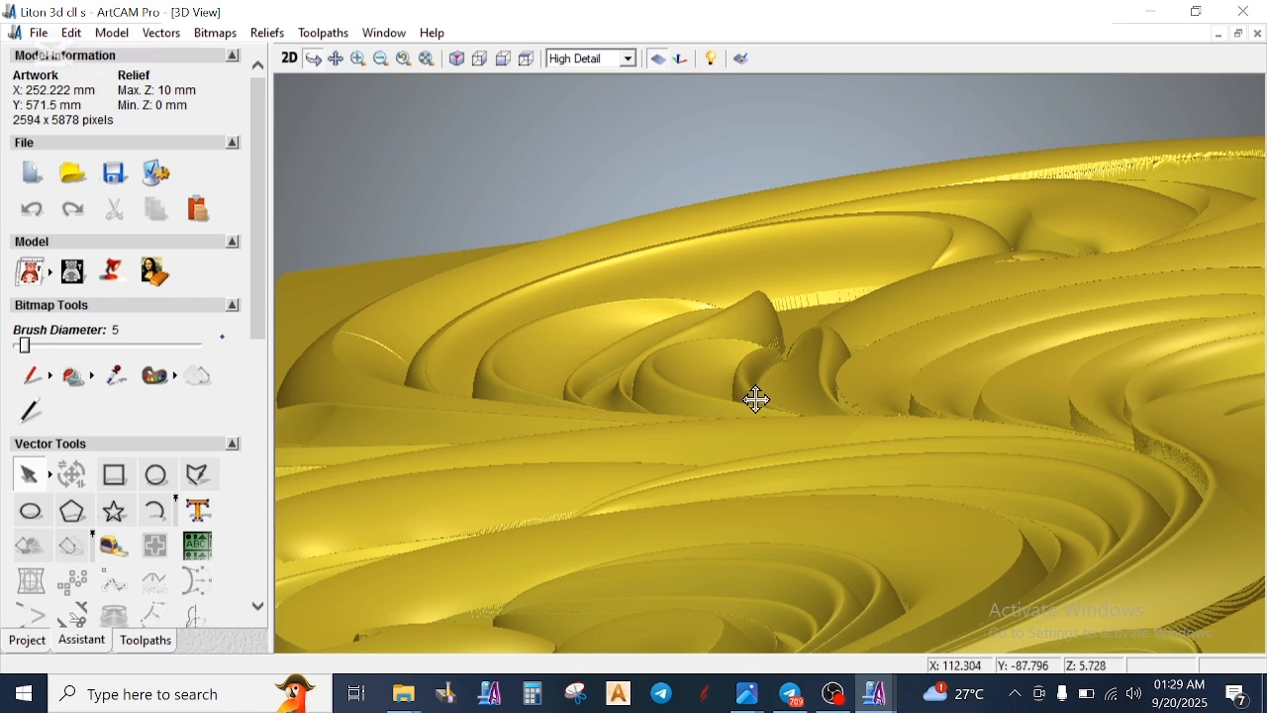
{"action": "left_click_drag", "start_coordinate": [654, 396], "coordinate": [549, 389]}
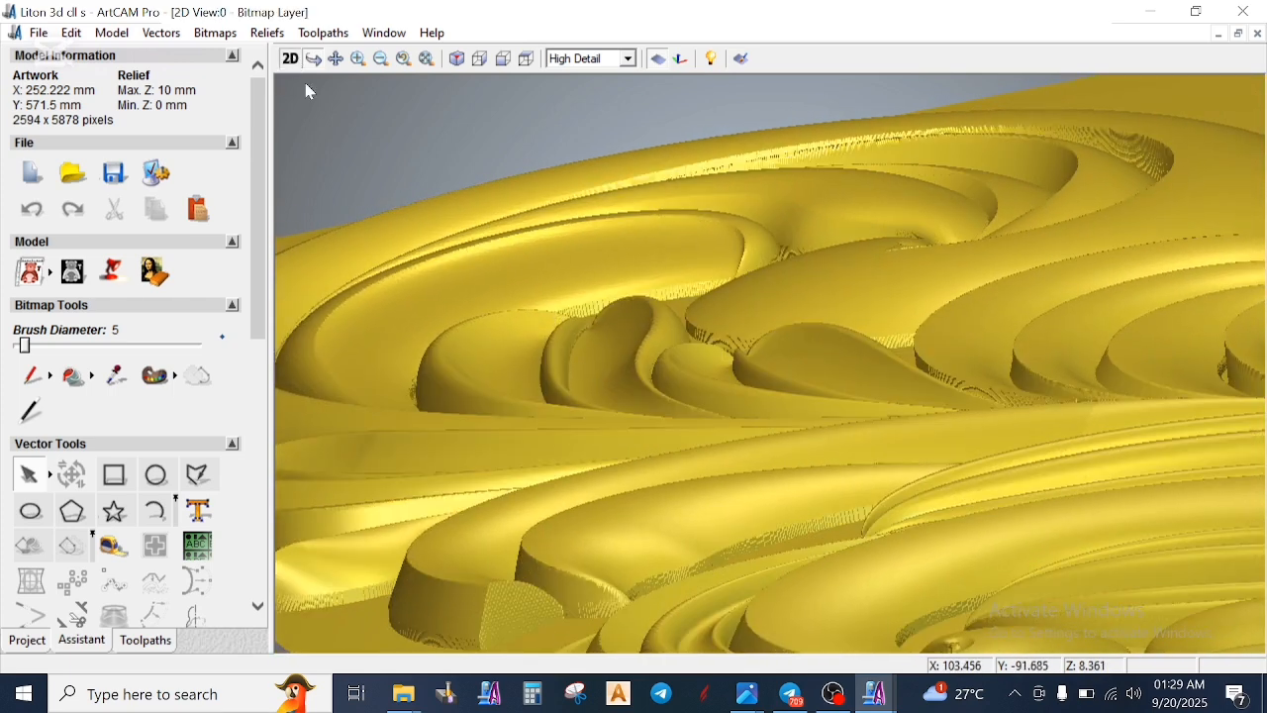
- Return to the 2D view and look over the middle leaves and the loose profile curves beside the relief
{"action": "left_click", "coordinate": [289, 59]}
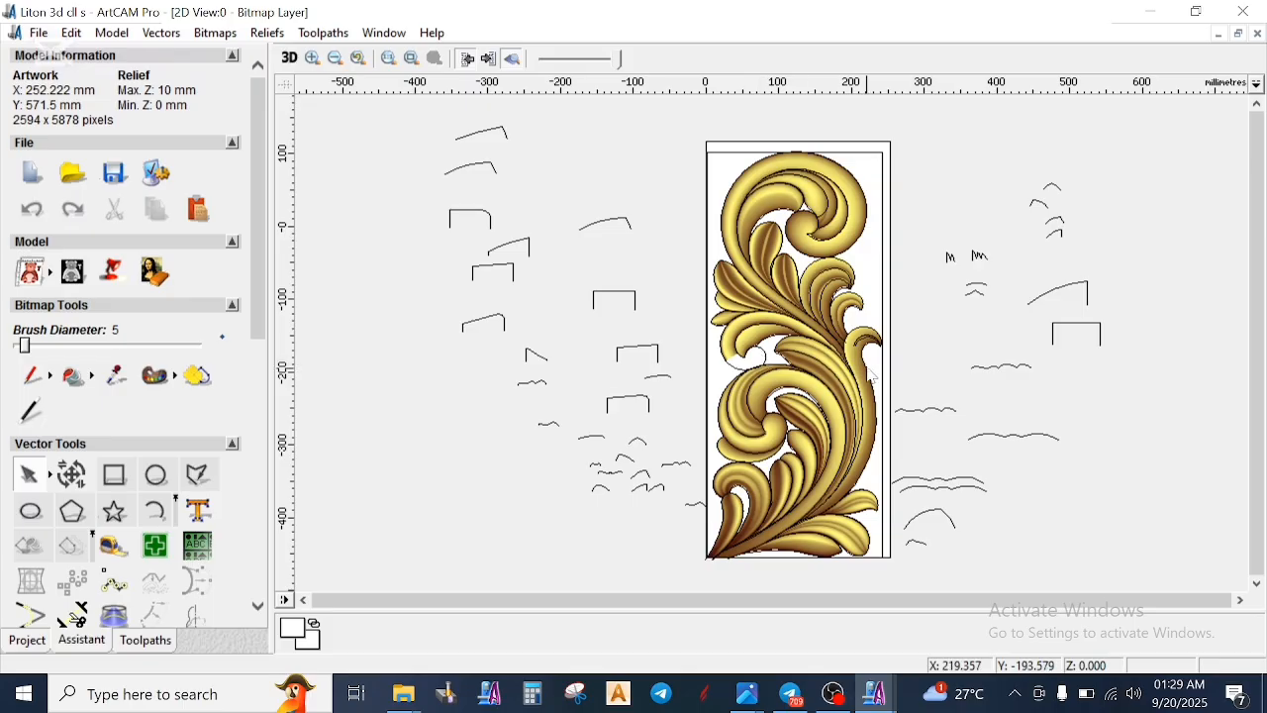
{"action": "scroll", "coordinate": [849, 334], "scroll_direction": "up", "scroll_amount": 2}
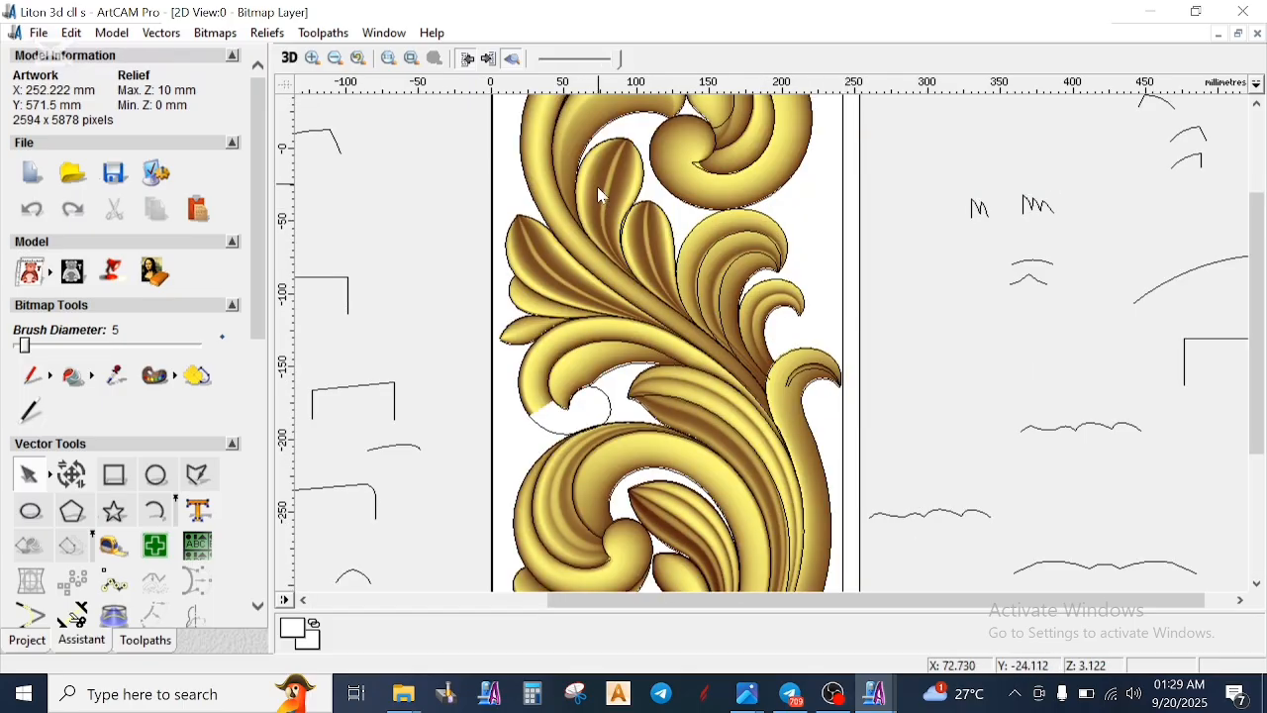
{"action": "scroll", "coordinate": [604, 202], "scroll_direction": "down", "scroll_amount": 2}
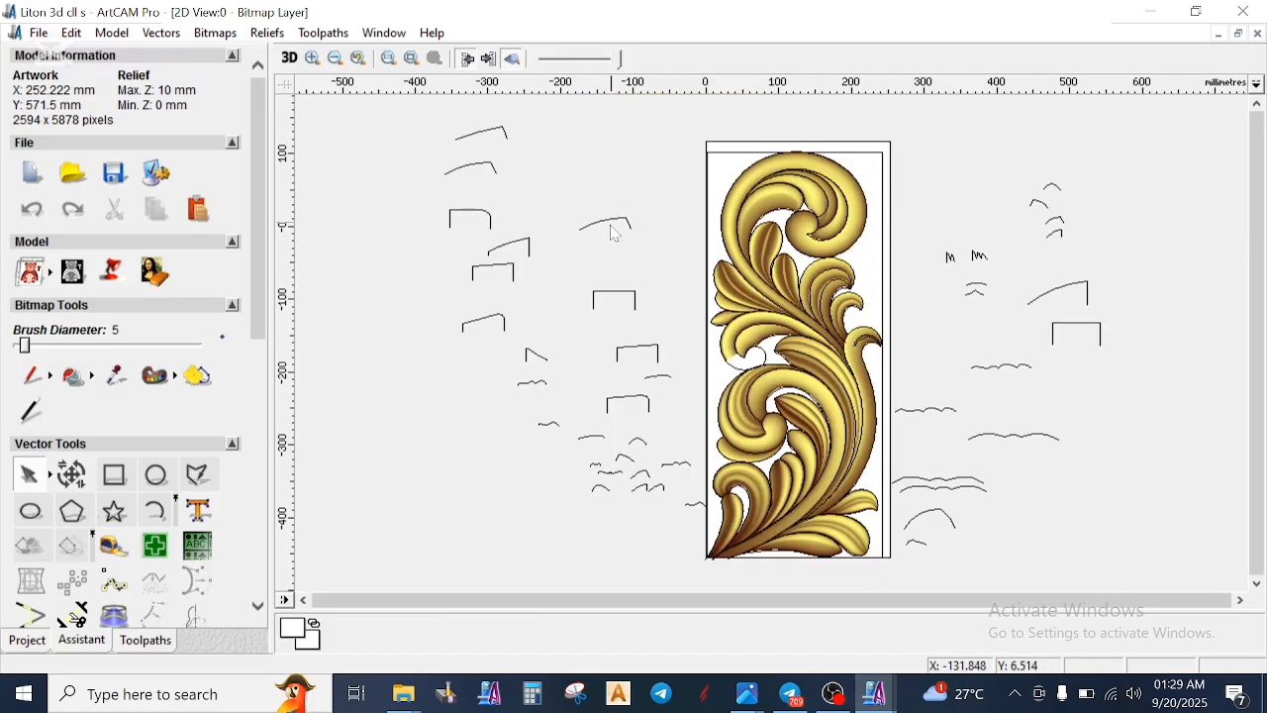
{"action": "scroll", "coordinate": [665, 484], "scroll_direction": "up", "scroll_amount": 4}
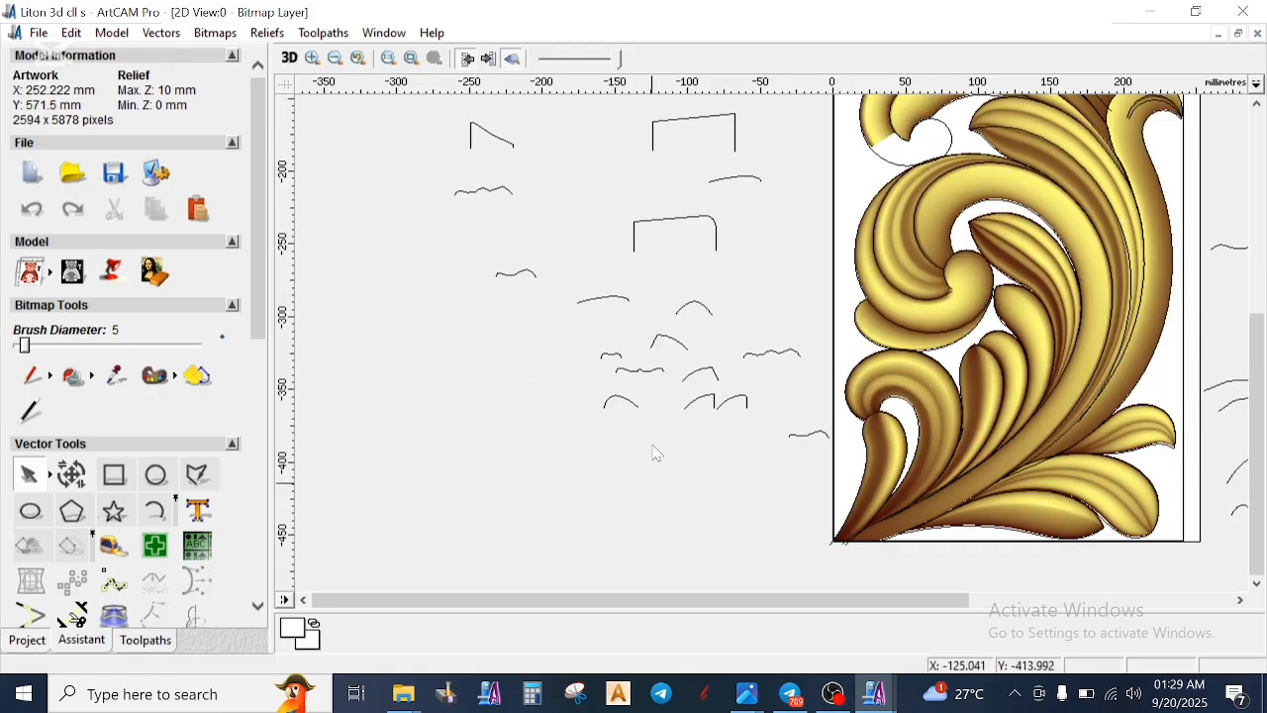
- Examine the wavy profile curve with the small central bump up close among the loose profile vectors
{"action": "left_click", "coordinate": [684, 357]}
{"action": "scroll", "coordinate": [684, 364], "scroll_direction": "up", "scroll_amount": 4}
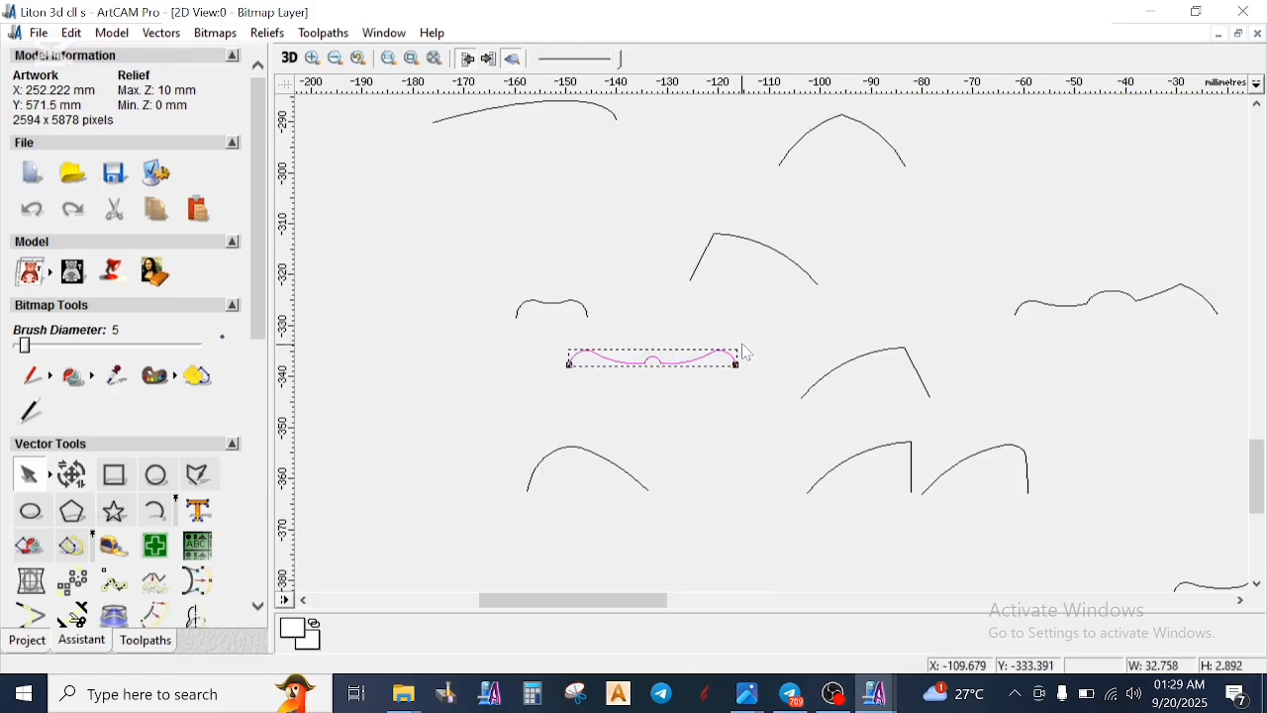
{"action": "left_click", "coordinate": [787, 390]}
{"action": "scroll", "coordinate": [792, 389], "scroll_direction": "up", "scroll_amount": 1}
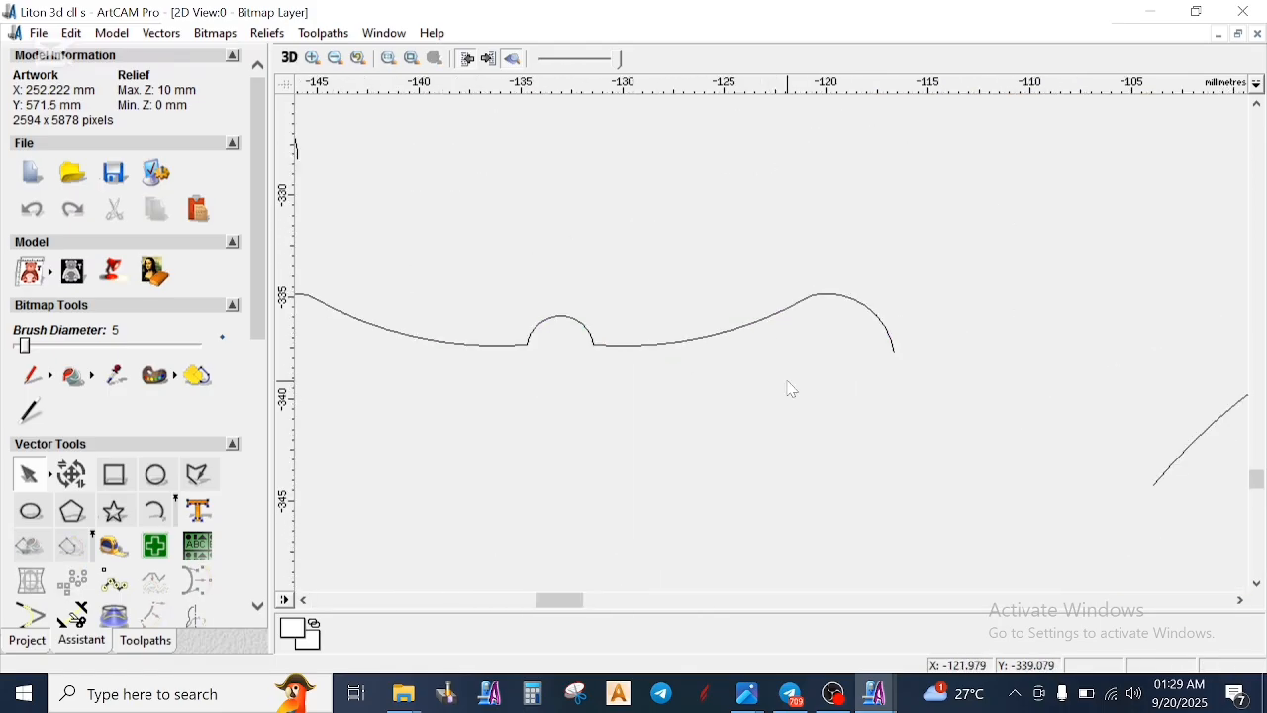
{"action": "left_click", "coordinate": [698, 341]}
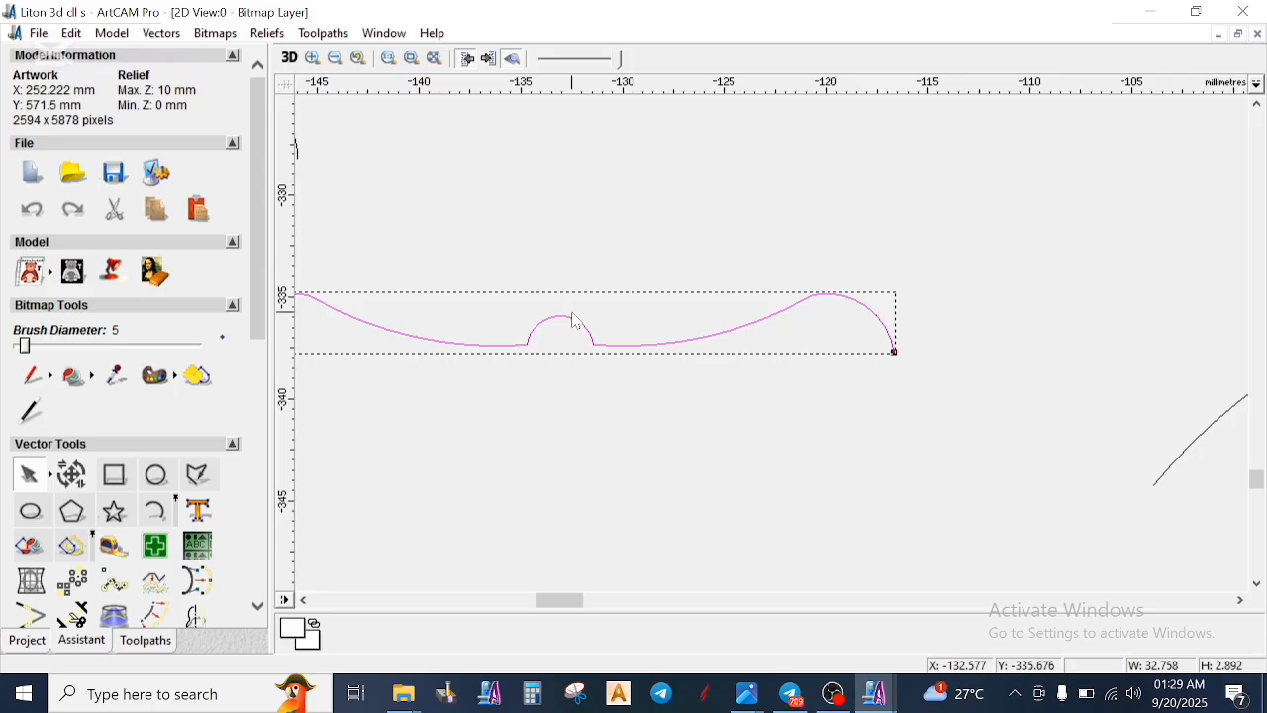
{"action": "scroll", "coordinate": [753, 405], "scroll_direction": "down", "scroll_amount": 1}
{"action": "left_click", "coordinate": [786, 376]}
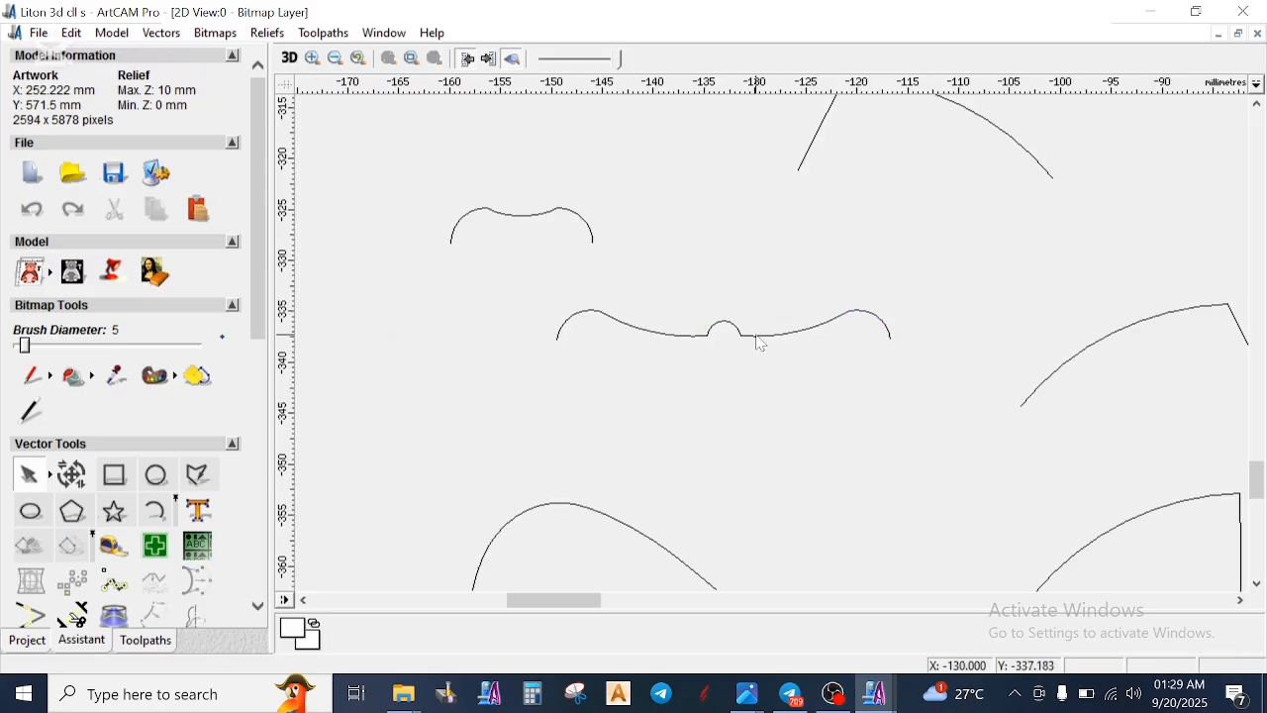
- Edit the nodes of the wavy profile curve and widen its central bump by moving both base nodes outward
{"action": "left_click", "coordinate": [758, 343]}
{"action": "scroll", "coordinate": [772, 344], "scroll_direction": "up", "scroll_amount": 1}
{"action": "scroll", "coordinate": [772, 344], "scroll_direction": "down", "scroll_amount": 2}
{"action": "scroll", "coordinate": [619, 416], "scroll_direction": "up", "scroll_amount": 1}
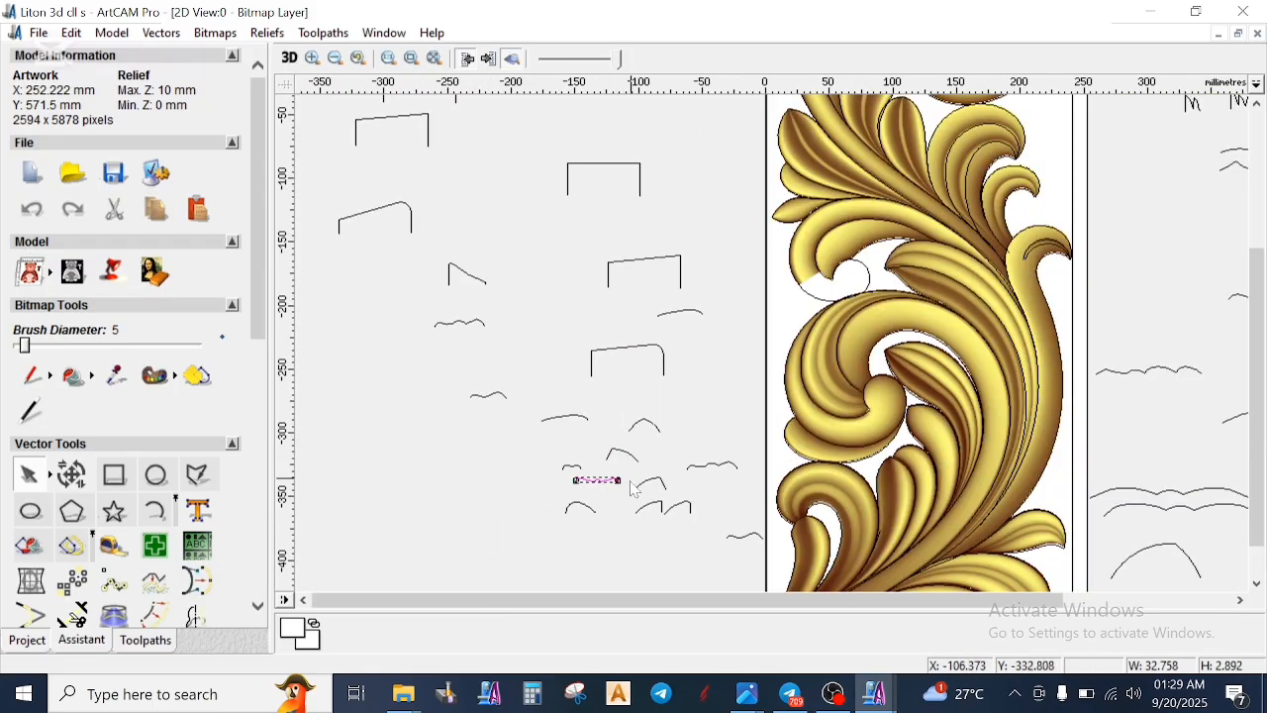
{"action": "scroll", "coordinate": [630, 481], "scroll_direction": "up", "scroll_amount": 1}
{"action": "scroll", "coordinate": [752, 357], "scroll_direction": "up", "scroll_amount": 2}
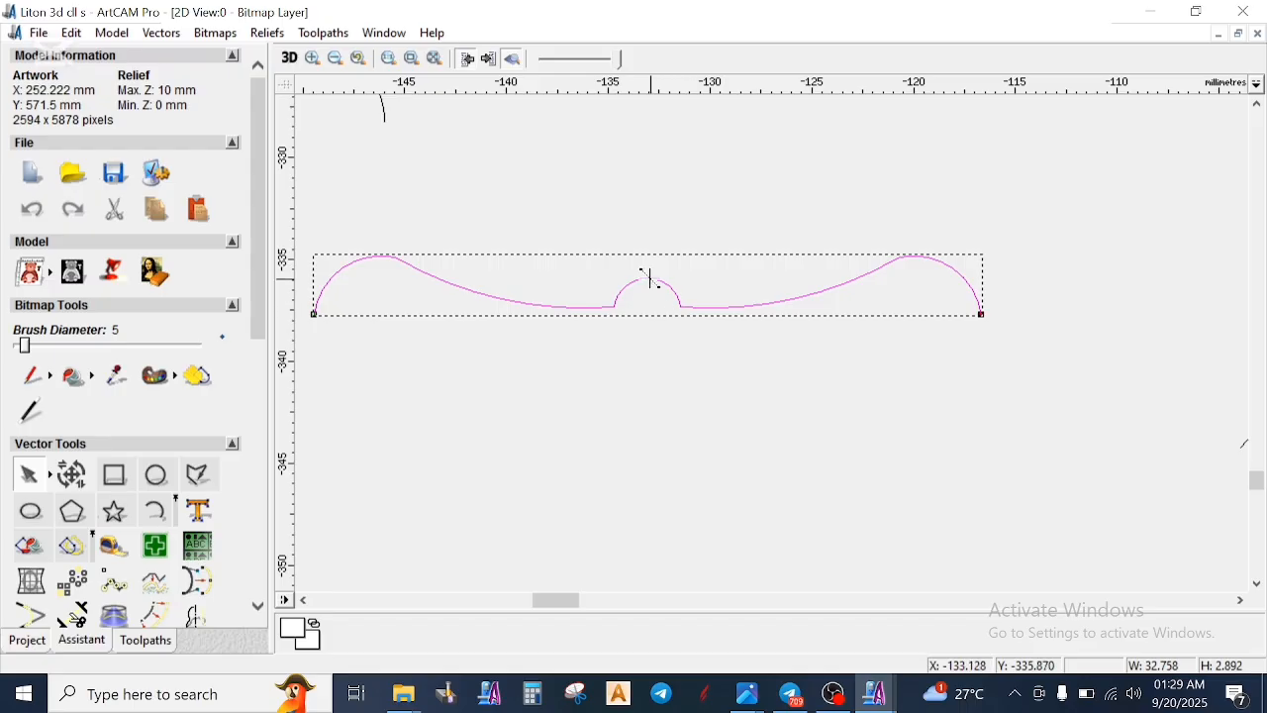
{"action": "left_click", "coordinate": [643, 315]}
{"action": "scroll", "coordinate": [679, 313], "scroll_direction": "up", "scroll_amount": 1}
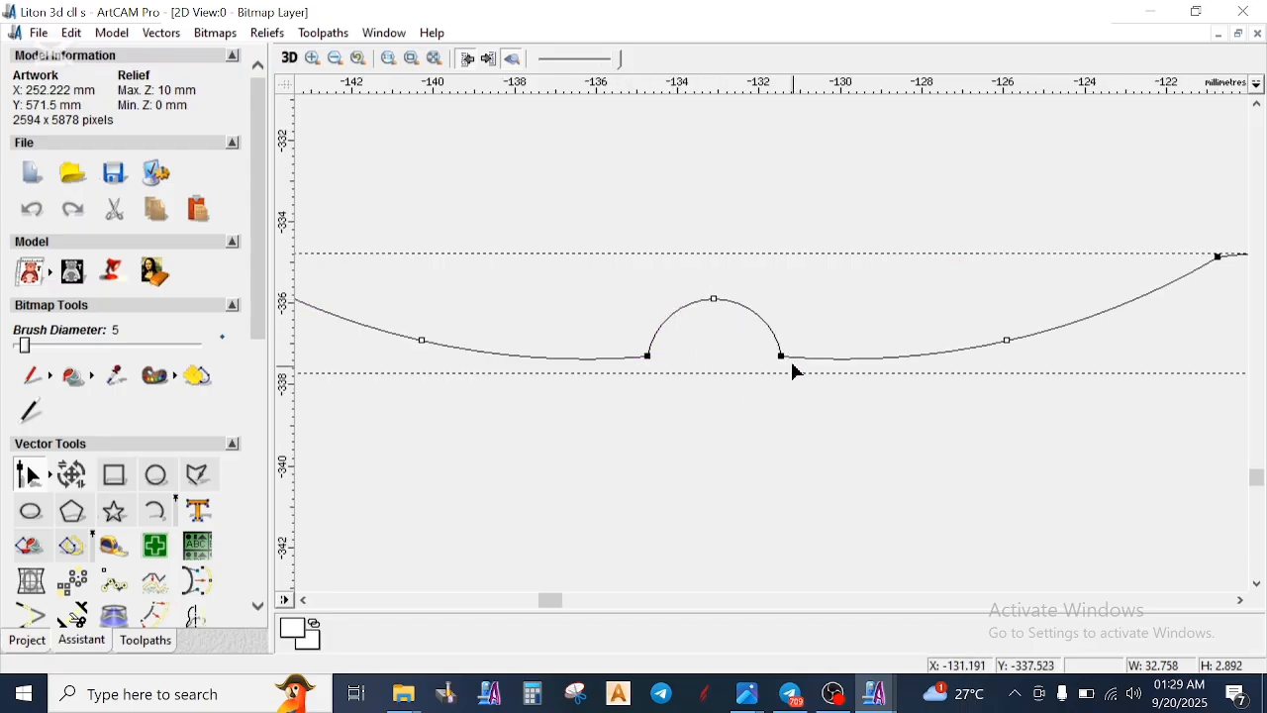
{"action": "left_click_drag", "start_coordinate": [781, 359], "coordinate": [820, 368]}
{"action": "left_click_drag", "start_coordinate": [642, 361], "coordinate": [620, 367]}
{"action": "scroll", "coordinate": [834, 351], "scroll_direction": "down", "scroll_amount": 1}
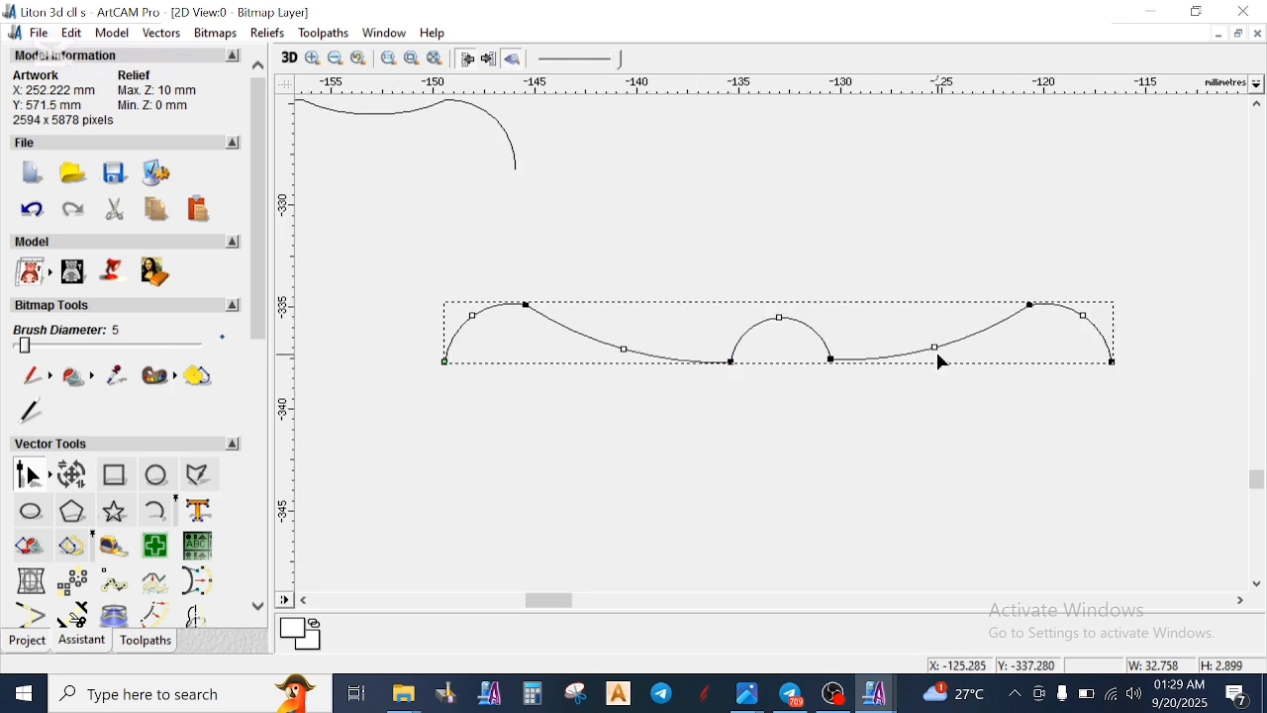
- Try converting the curved span to the right of the central bump into a straight line, and undo it
{"action": "key", "text": "l"}
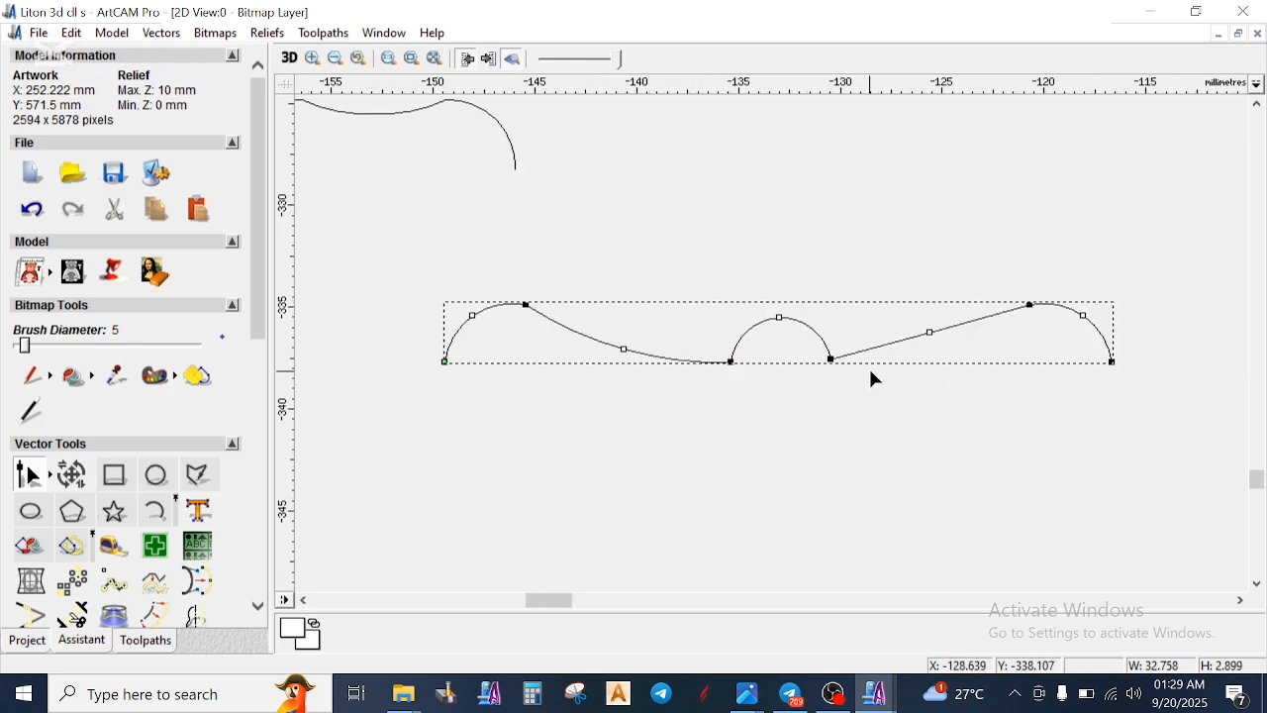
{"action": "key", "text": "ctrl+z"}
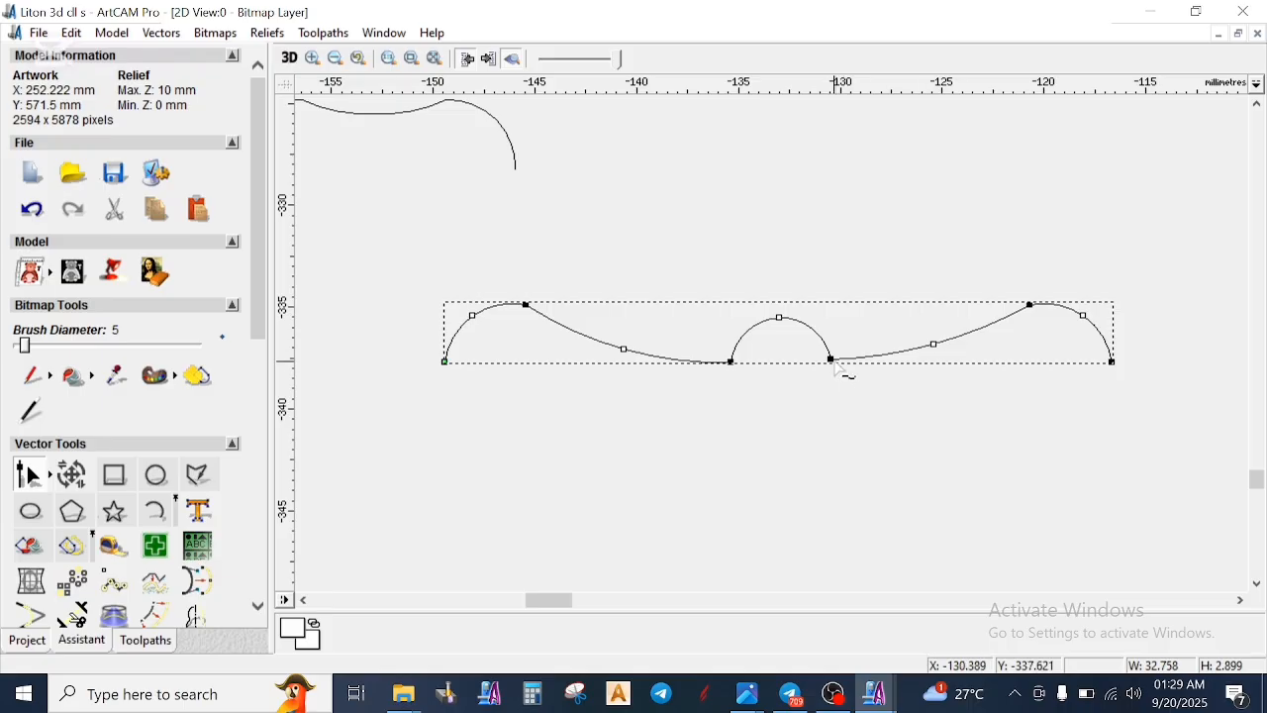
- Raise both base nodes of the profile's central bump and flatten its arch into a shallower curve
{"action": "left_click_drag", "start_coordinate": [832, 359], "coordinate": [835, 339]}
{"action": "left_click_drag", "start_coordinate": [730, 363], "coordinate": [724, 339]}
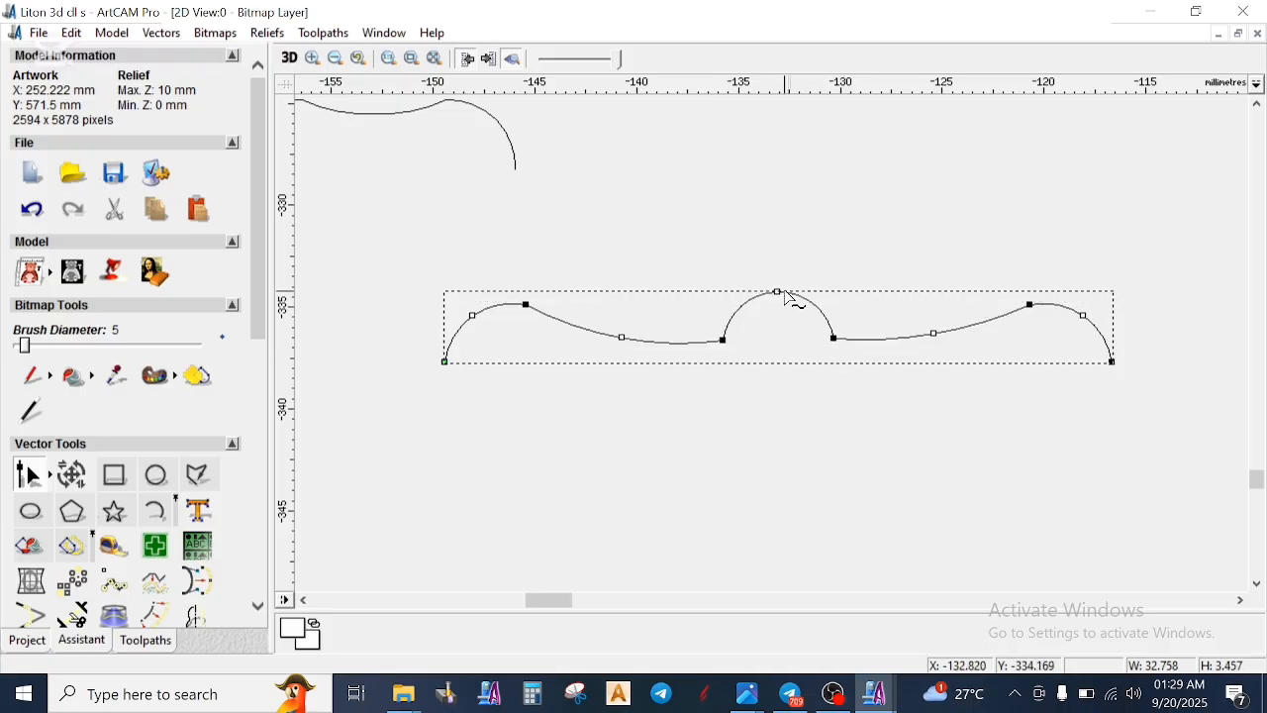
{"action": "left_click_drag", "start_coordinate": [780, 295], "coordinate": [778, 312]}
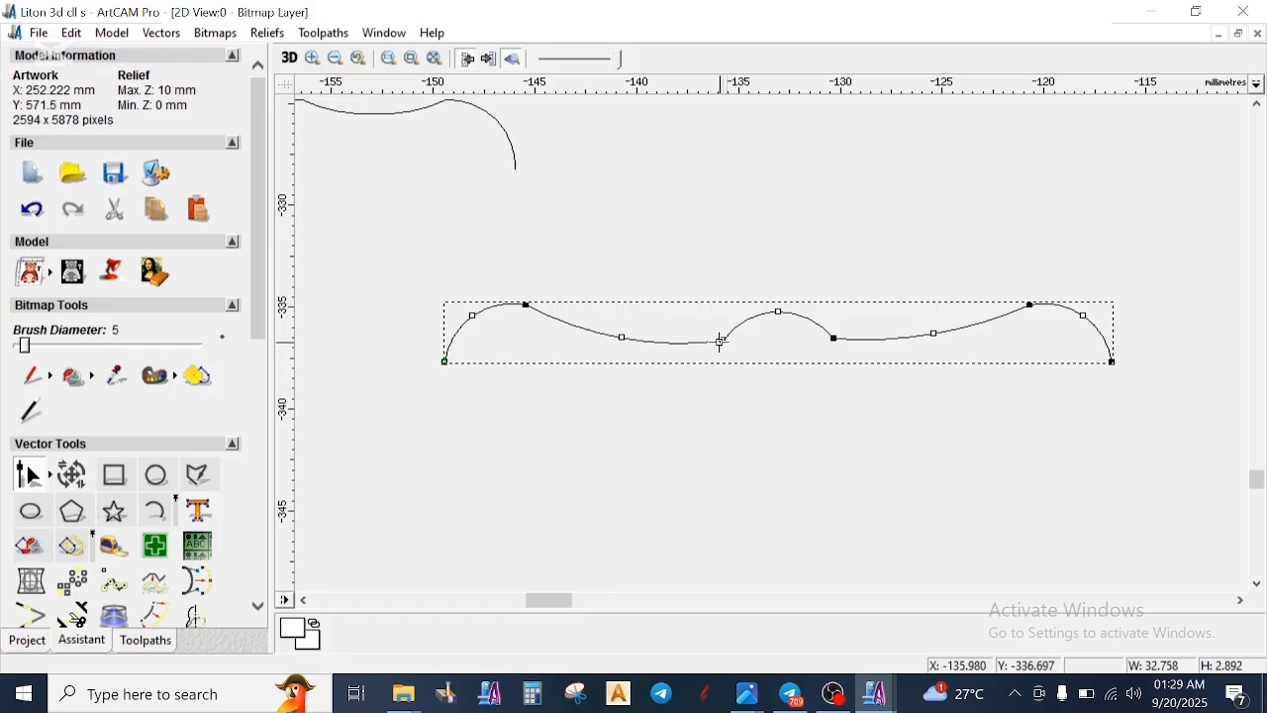
{"action": "left_click_drag", "start_coordinate": [720, 343], "coordinate": [718, 332]}
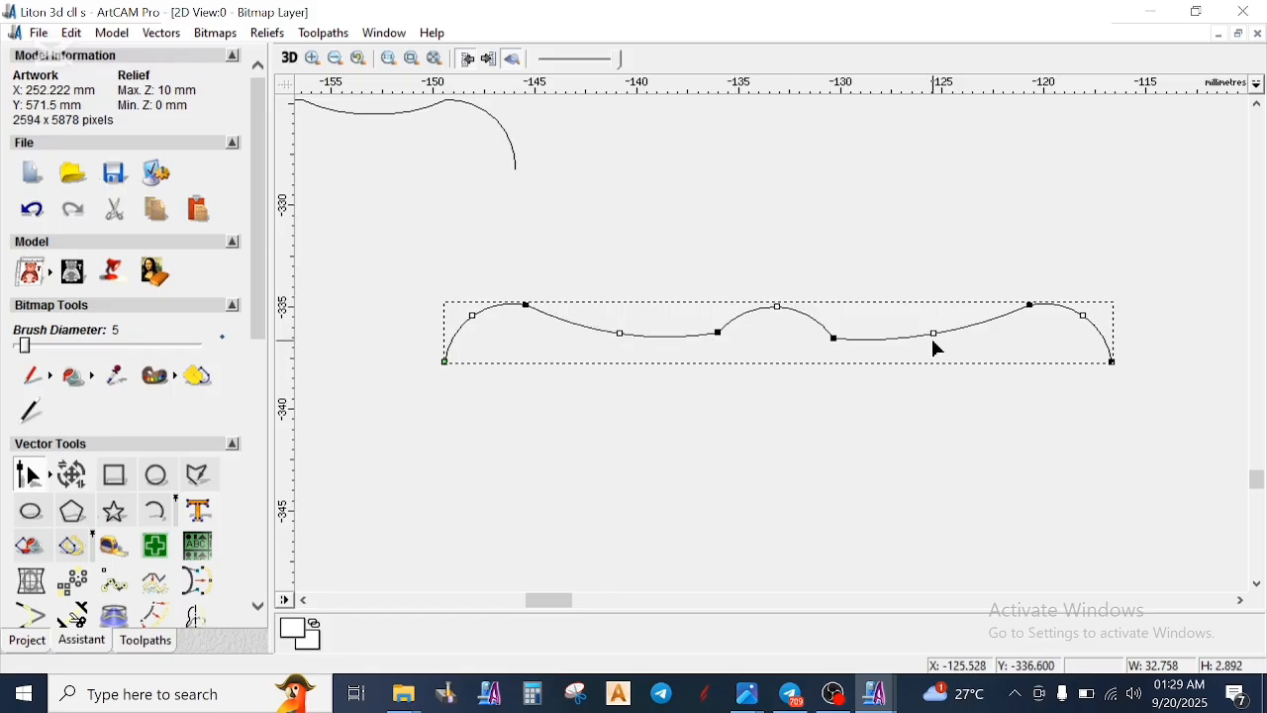
{"action": "left_click_drag", "start_coordinate": [937, 340], "coordinate": [936, 339]}
{"action": "left_click_drag", "start_coordinate": [833, 340], "coordinate": [828, 332]}
{"action": "left_click_drag", "start_coordinate": [720, 339], "coordinate": [715, 337]}
- Move the inner node of the profile's left hump outward and slightly down to make the hump narrower and lower
{"action": "left_click", "coordinate": [554, 355]}
{"action": "left_click", "coordinate": [532, 314]}
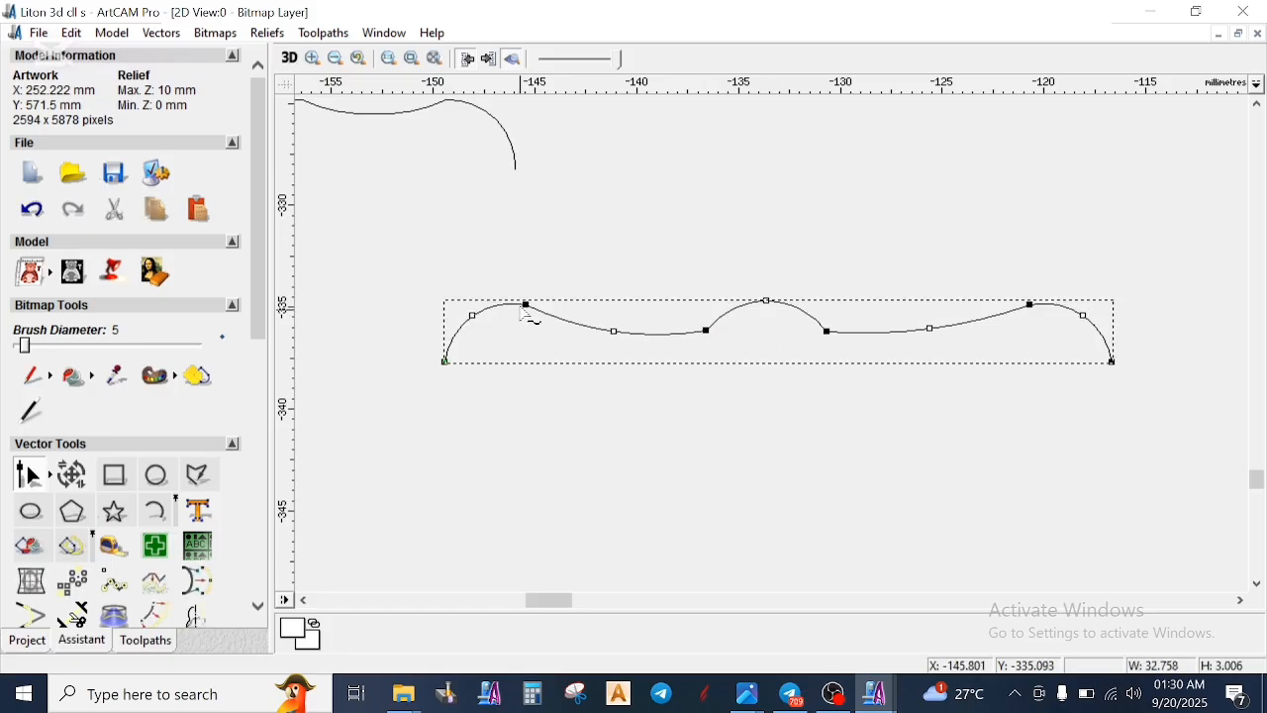
{"action": "left_click_drag", "start_coordinate": [527, 307], "coordinate": [507, 312]}
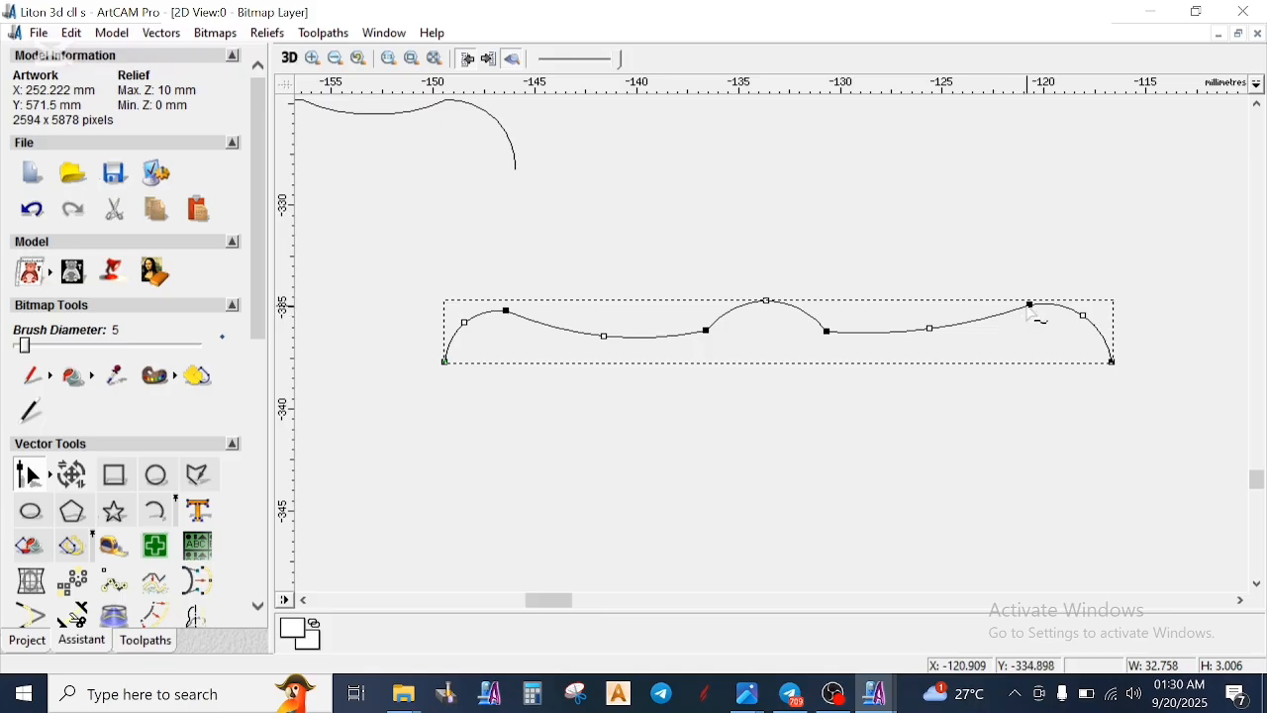
- Move the profile's right hump node outward and down, lower the central bump and its right base node, and nudge the left hump node down
{"action": "left_click_drag", "start_coordinate": [1050, 312], "coordinate": [1042, 324]}
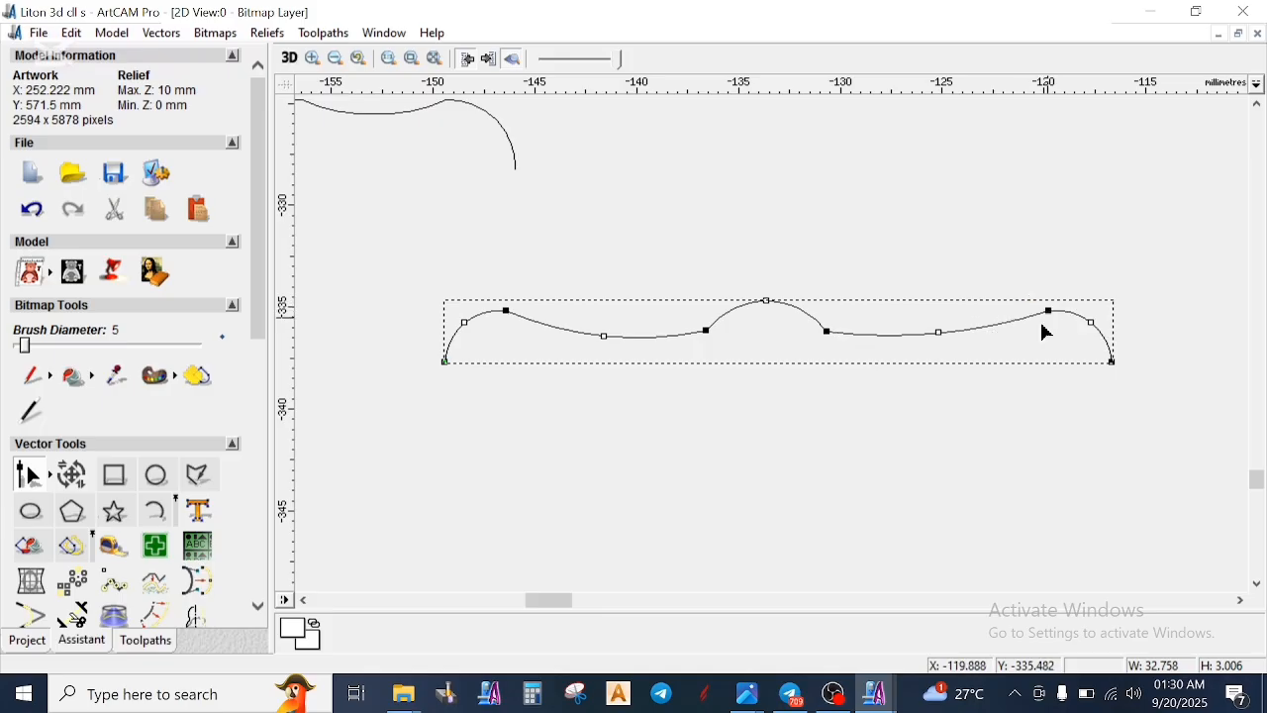
{"action": "left_click_drag", "start_coordinate": [769, 306], "coordinate": [824, 340]}
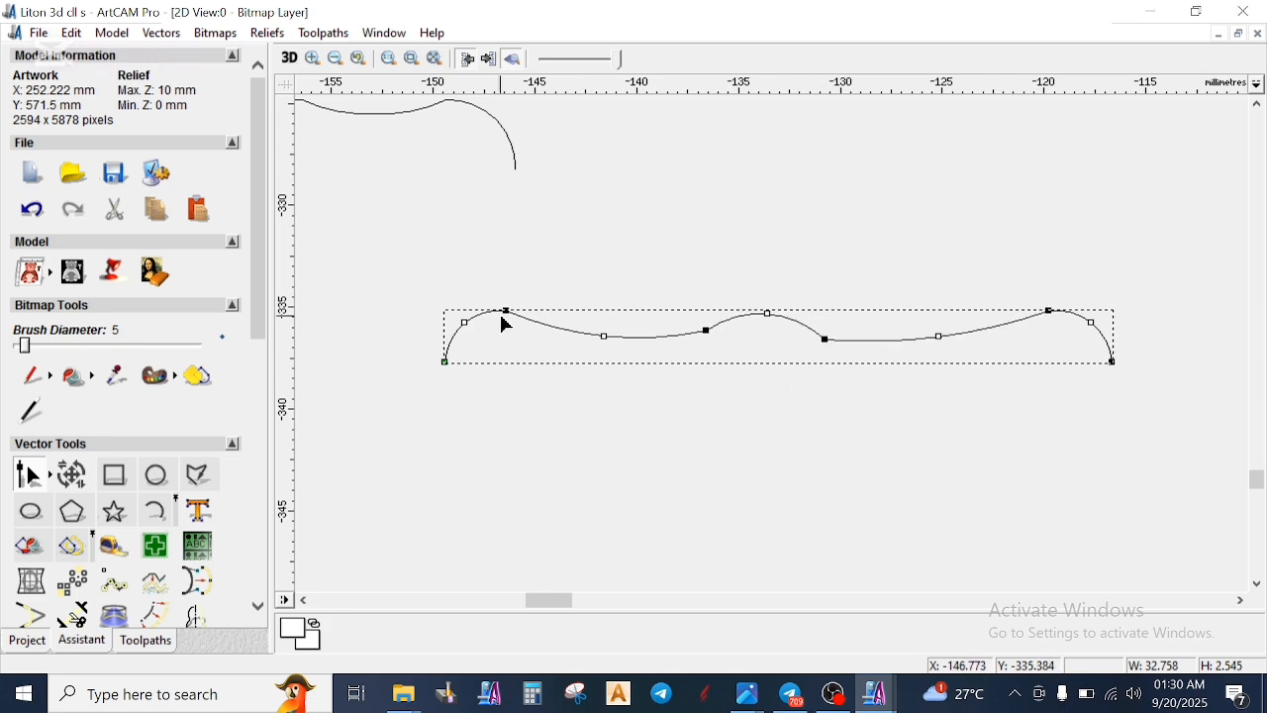
{"action": "left_click_drag", "start_coordinate": [502, 311], "coordinate": [498, 315]}
{"action": "left_click", "coordinate": [632, 393]}
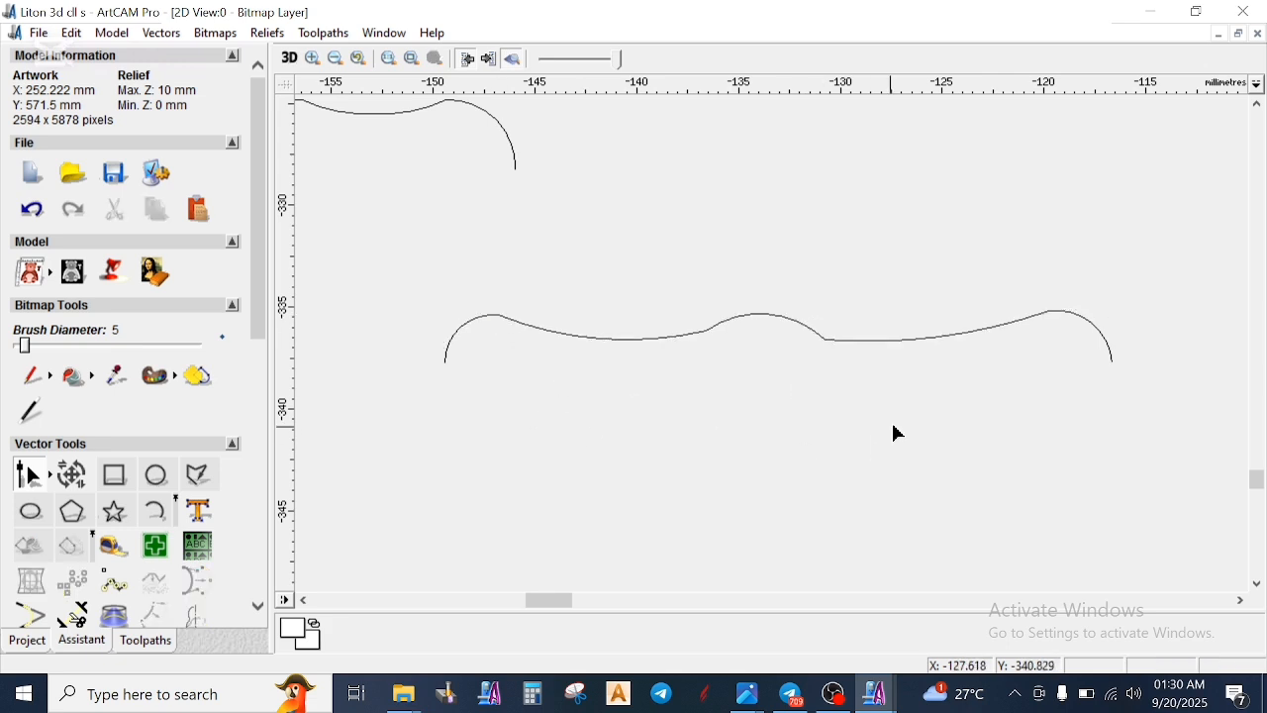
- Try moving the outline curves around the two upper leaves together with the adjoining stem curve beyond the carving's upper right corner
{"action": "scroll", "coordinate": [895, 336], "scroll_direction": "down", "scroll_amount": 4}
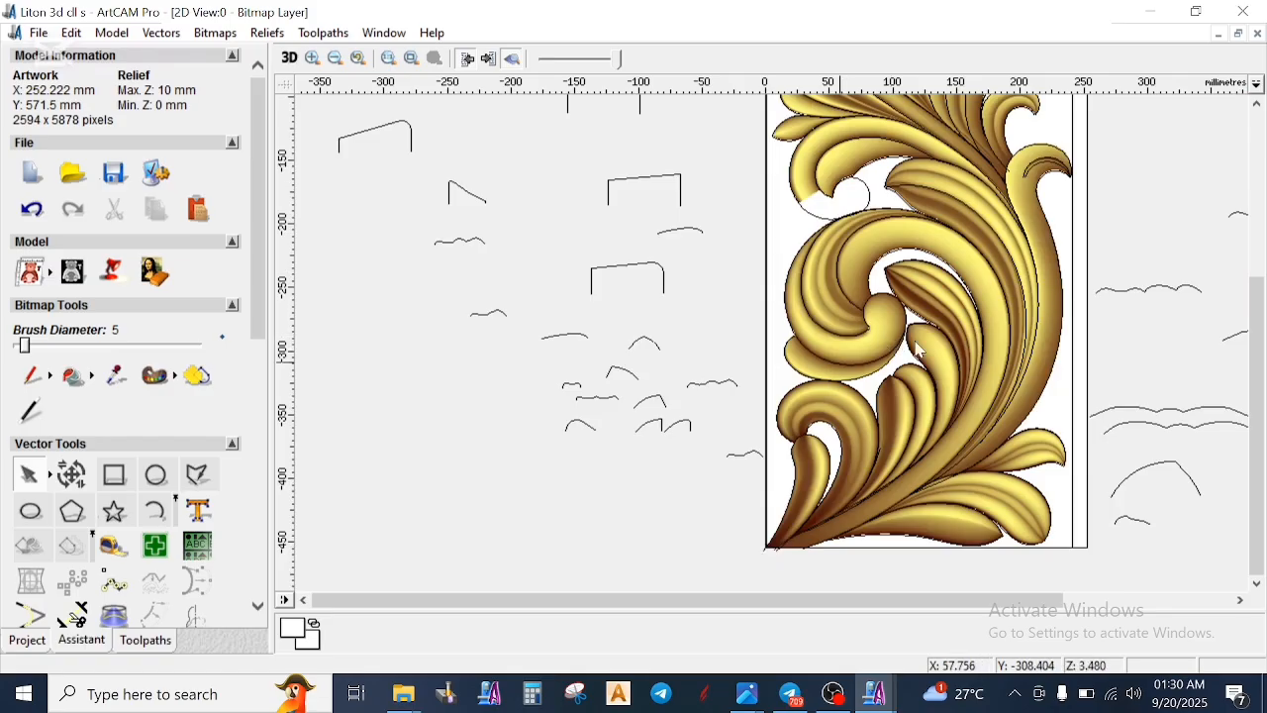
{"action": "scroll", "coordinate": [956, 330], "scroll_direction": "down", "scroll_amount": 1}
{"action": "scroll", "coordinate": [790, 280], "scroll_direction": "up", "scroll_amount": 2}
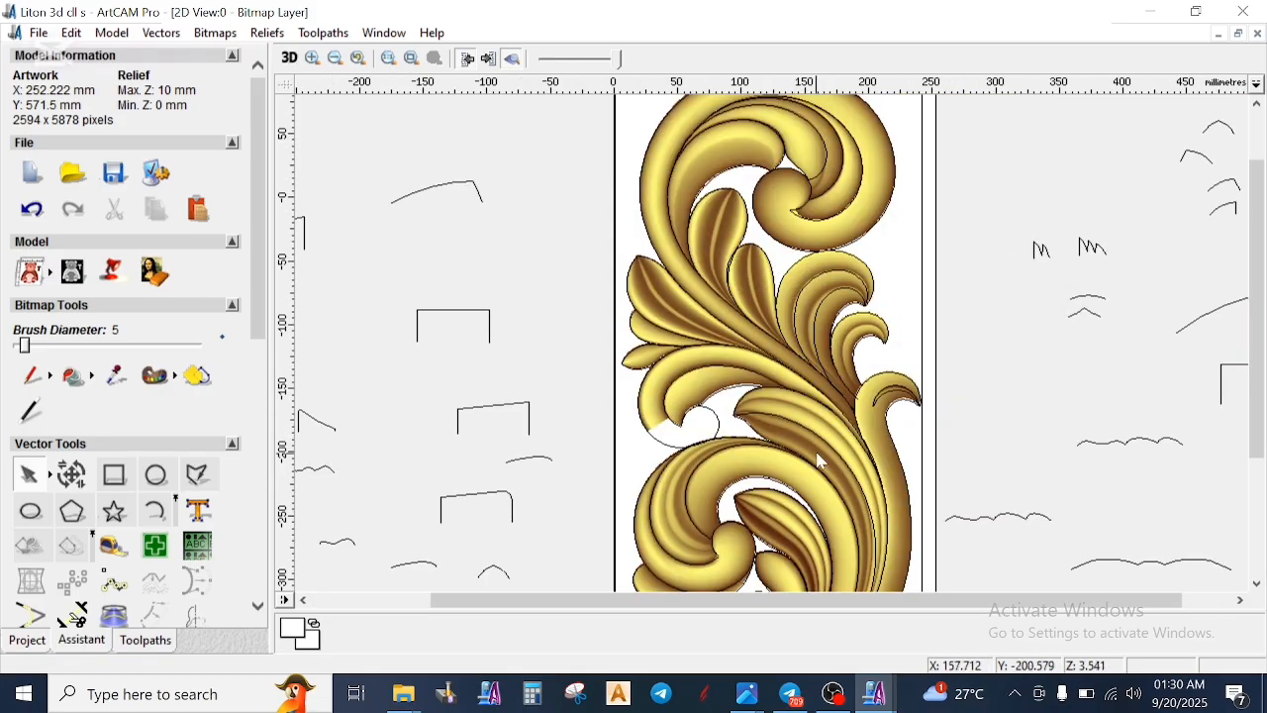
{"action": "left_click", "coordinate": [771, 277]}
{"action": "scroll", "coordinate": [758, 274], "scroll_direction": "up", "scroll_amount": 2}
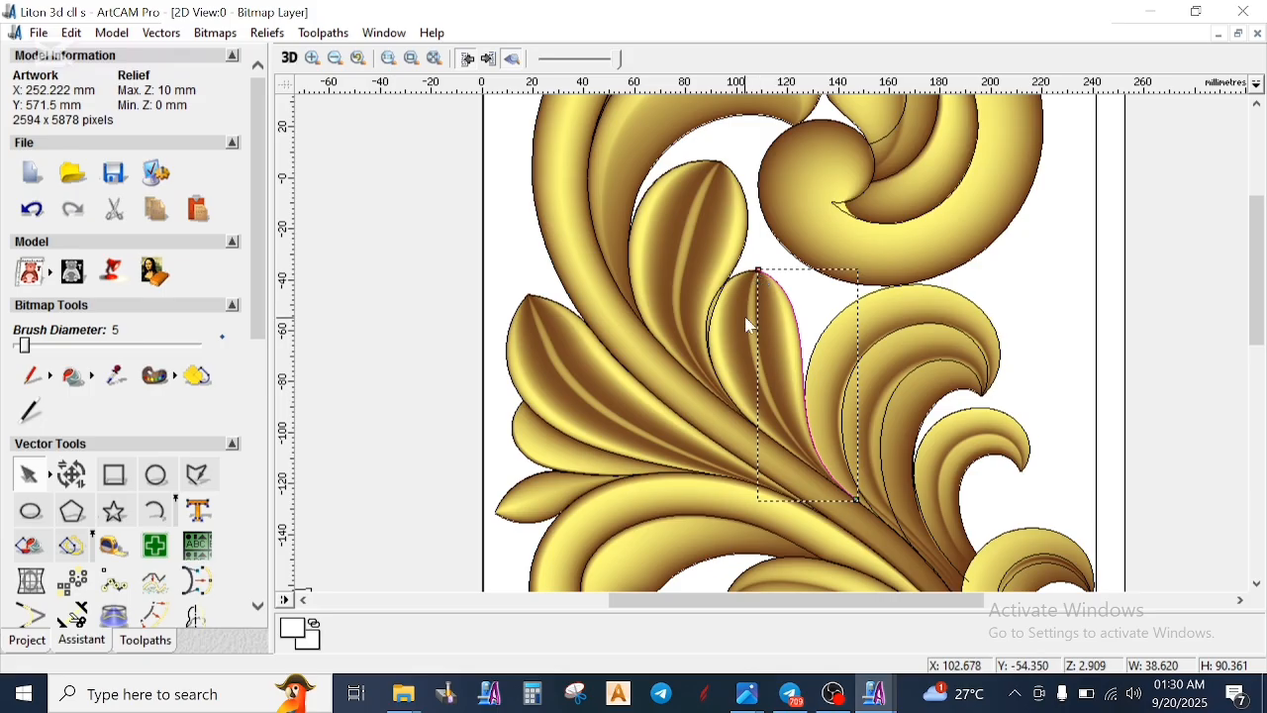
{"action": "scroll", "coordinate": [742, 320], "scroll_direction": "up", "scroll_amount": 2}
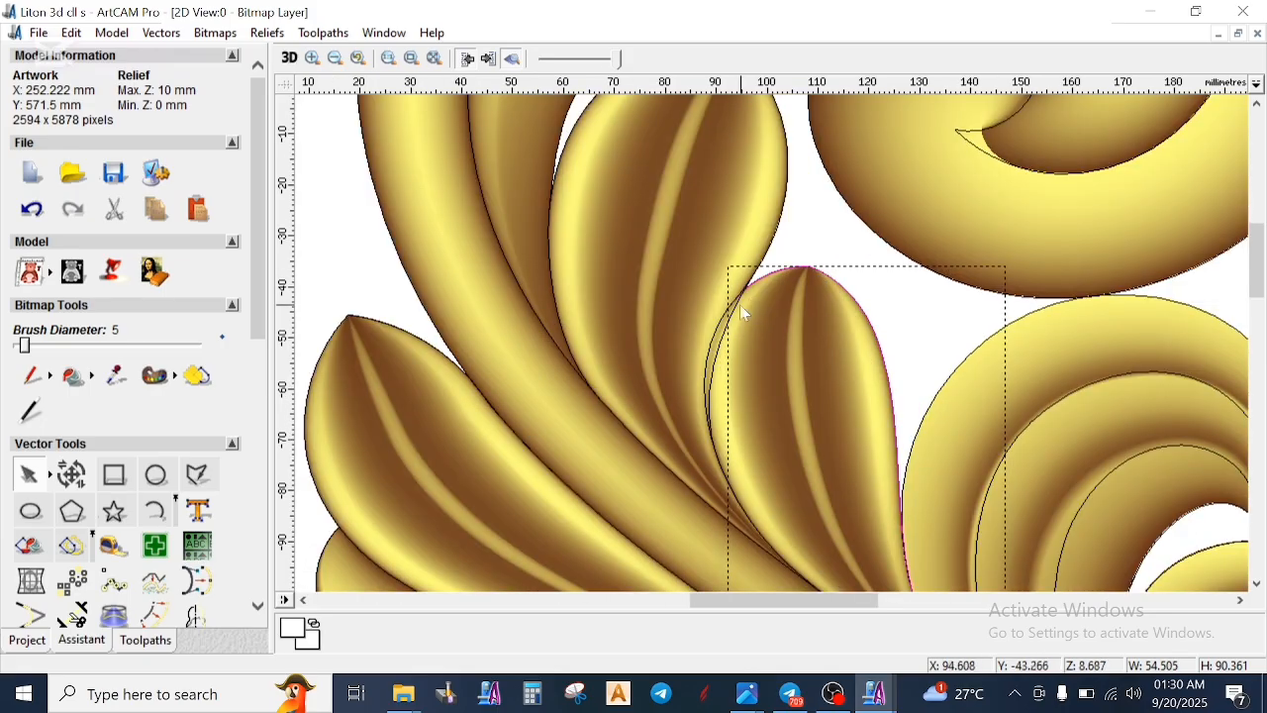
{"action": "left_click", "coordinate": [719, 331]}
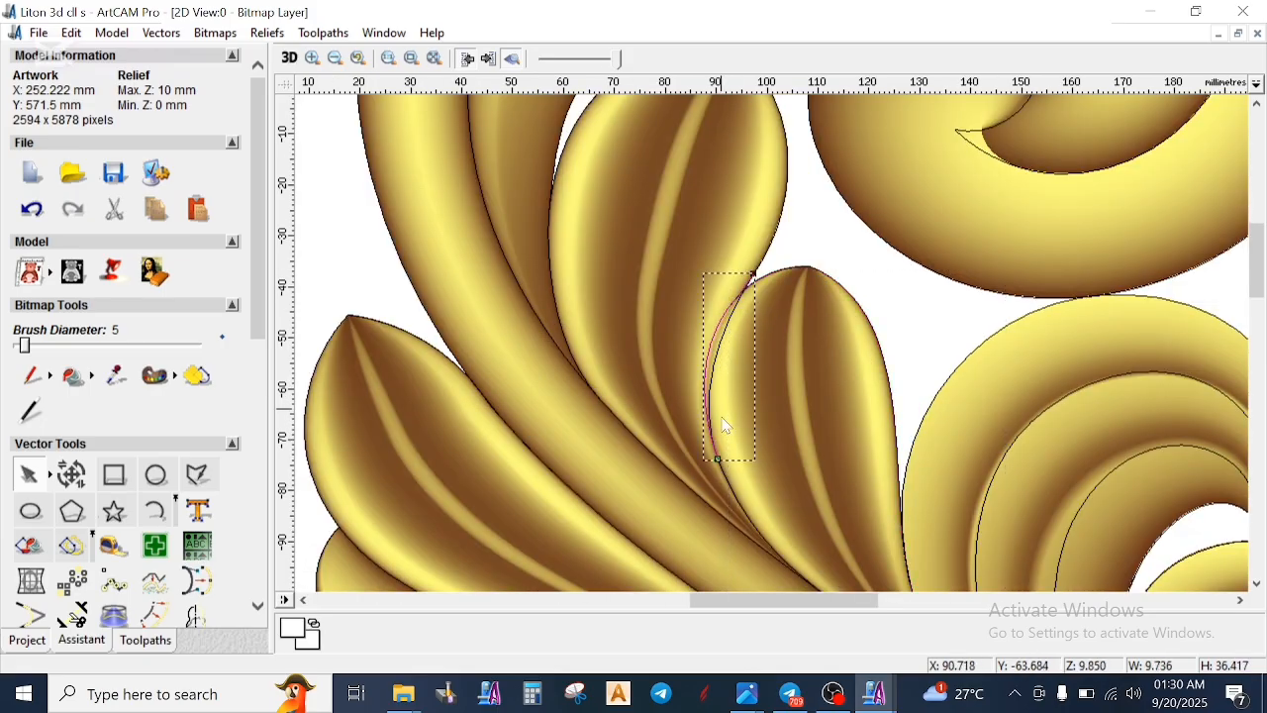
{"action": "scroll", "coordinate": [761, 520], "scroll_direction": "down", "scroll_amount": 2}
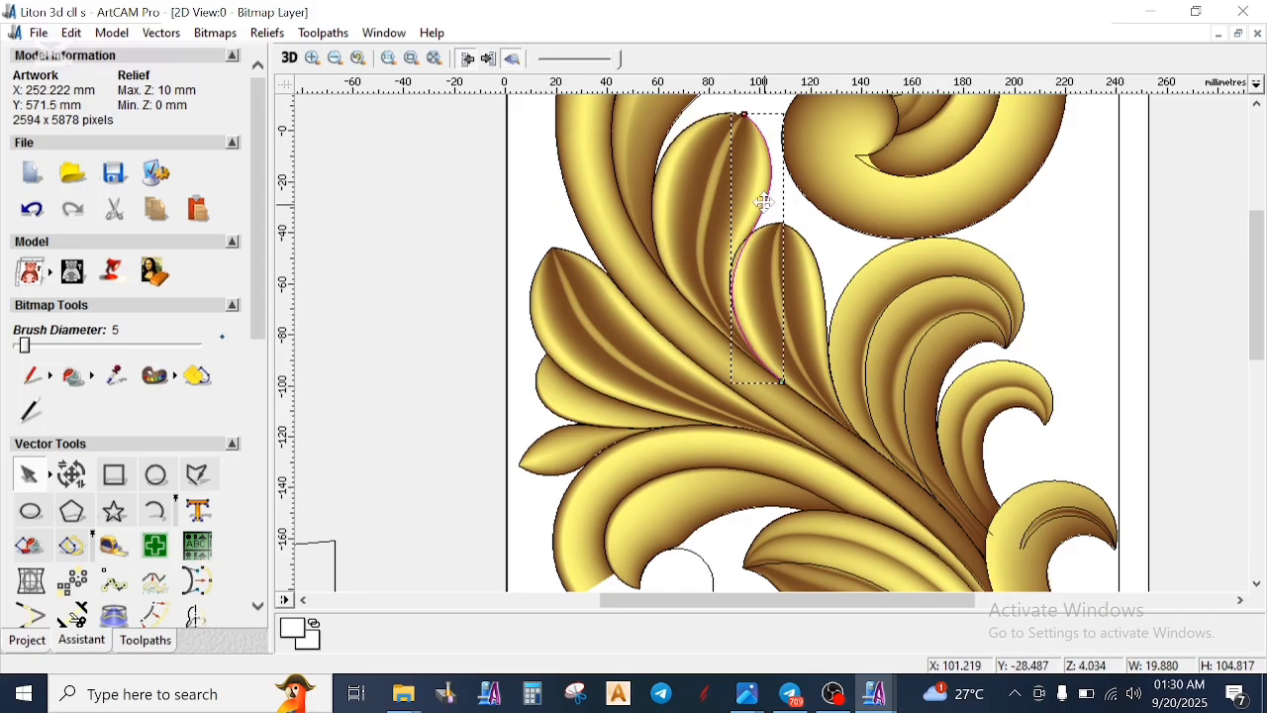
{"action": "left_click", "coordinate": [683, 134], "text": "shift"}
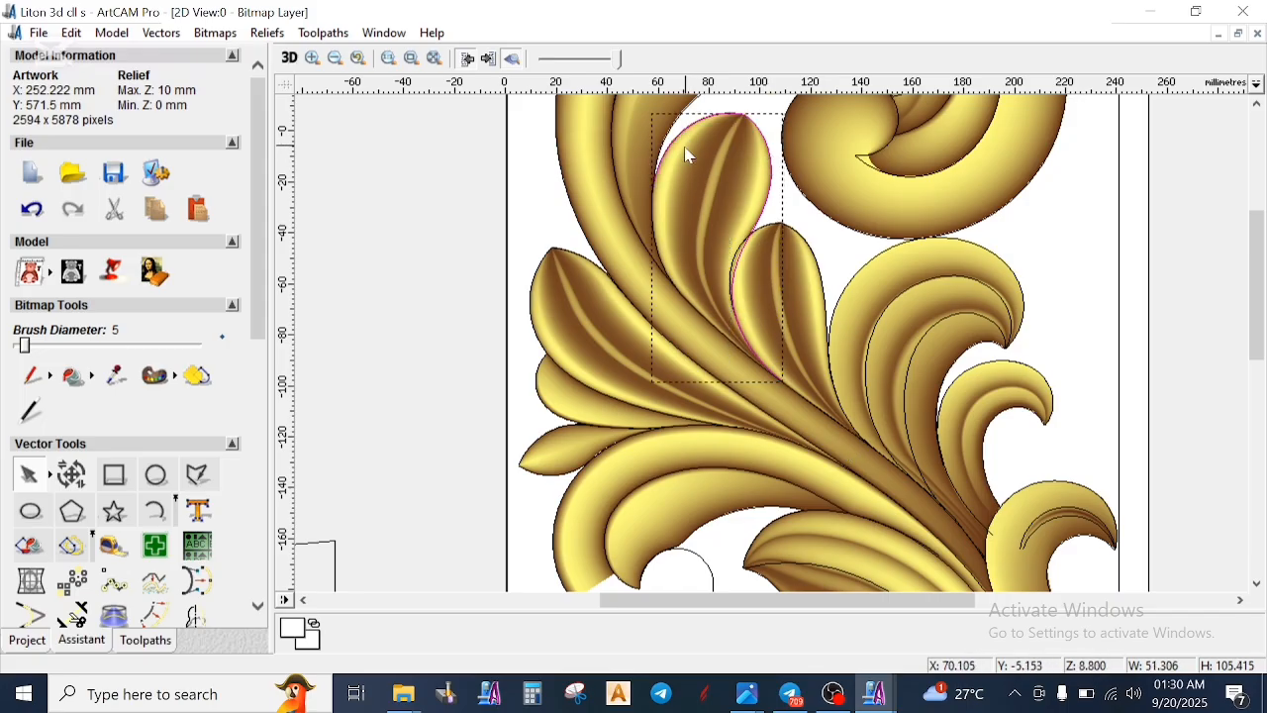
{"action": "left_click", "coordinate": [654, 244], "text": "shift"}
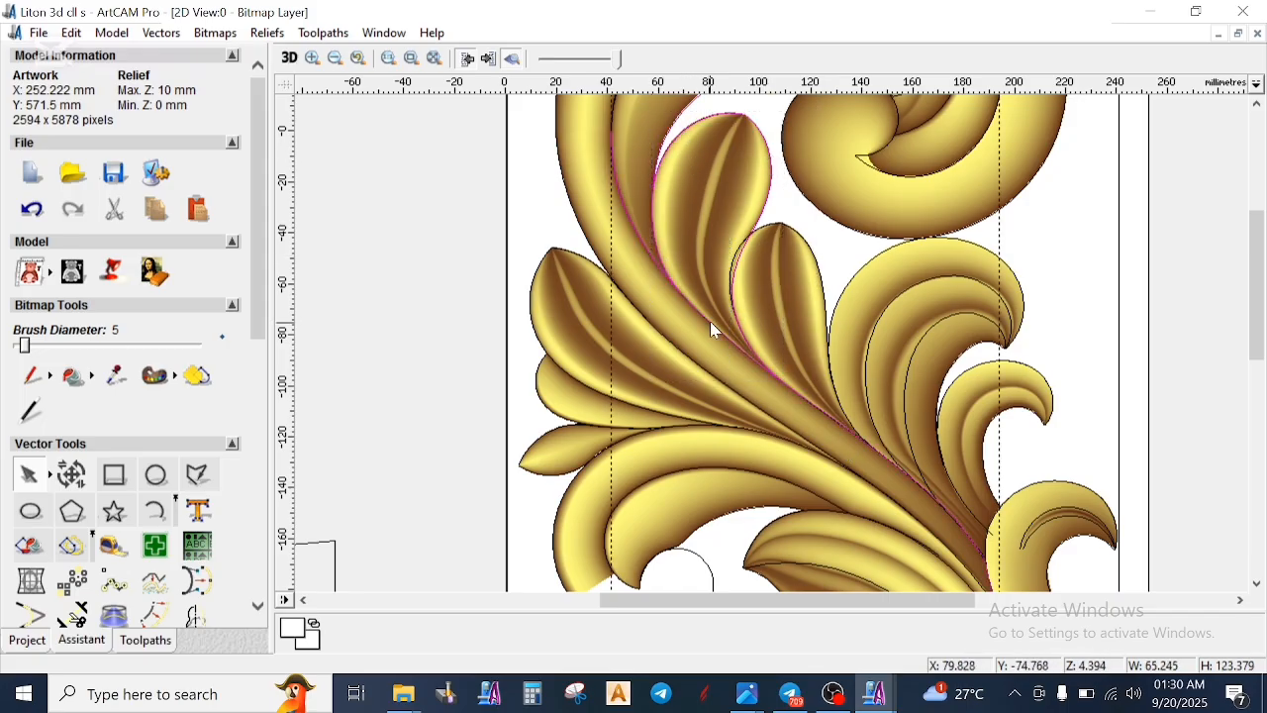
{"action": "scroll", "coordinate": [710, 321], "scroll_direction": "down", "scroll_amount": 4}
{"action": "scroll", "coordinate": [793, 274], "scroll_direction": "up", "scroll_amount": 2}
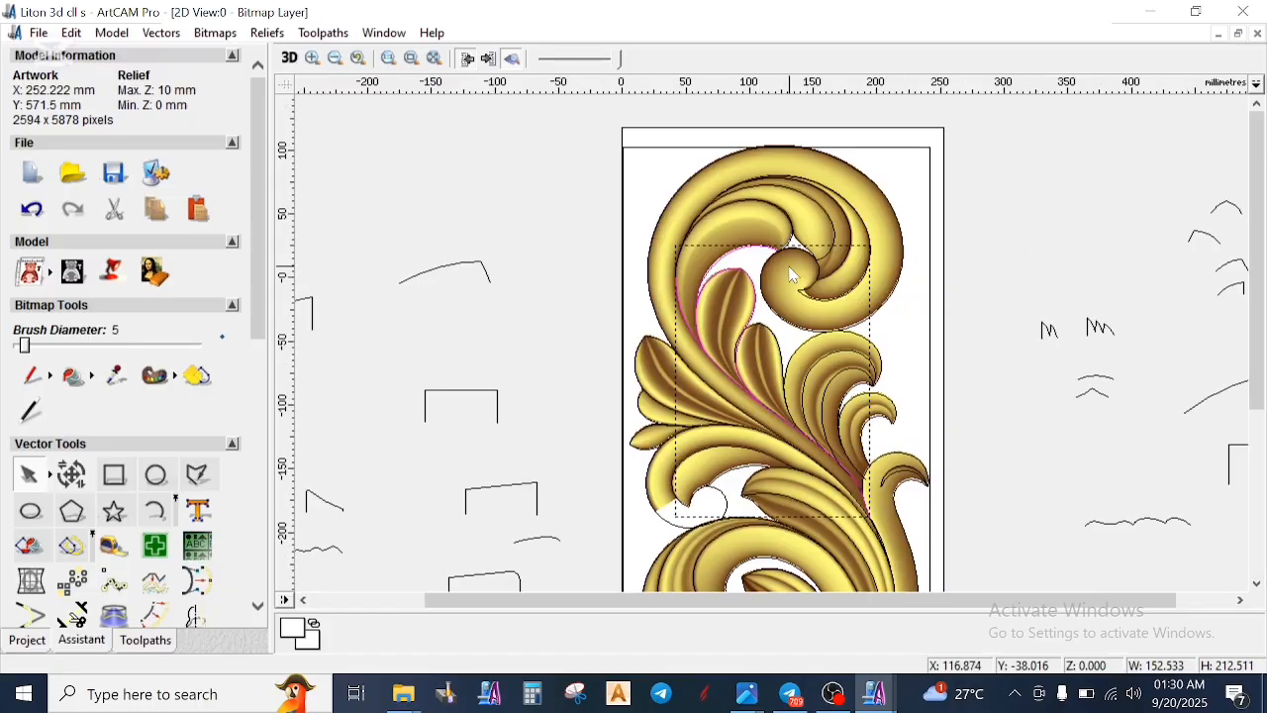
{"action": "left_click_drag", "start_coordinate": [753, 317], "coordinate": [939, 173]}
{"action": "scroll", "coordinate": [934, 176], "scroll_direction": "up", "scroll_amount": 2}
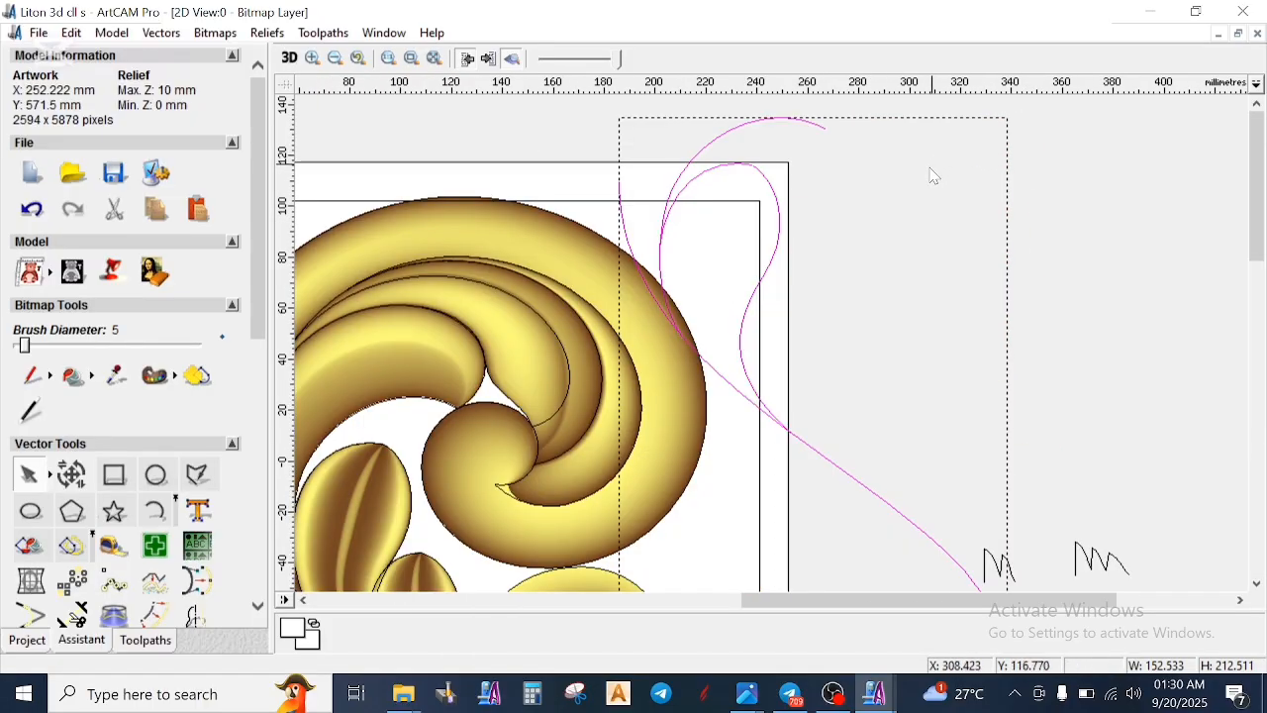
- Shift the moved leaf and stem curves down alongside the carving's right border and deselect them
{"action": "scroll", "coordinate": [782, 294], "scroll_direction": "down", "scroll_amount": 4}
{"action": "scroll", "coordinate": [842, 374], "scroll_direction": "up", "scroll_amount": 2}
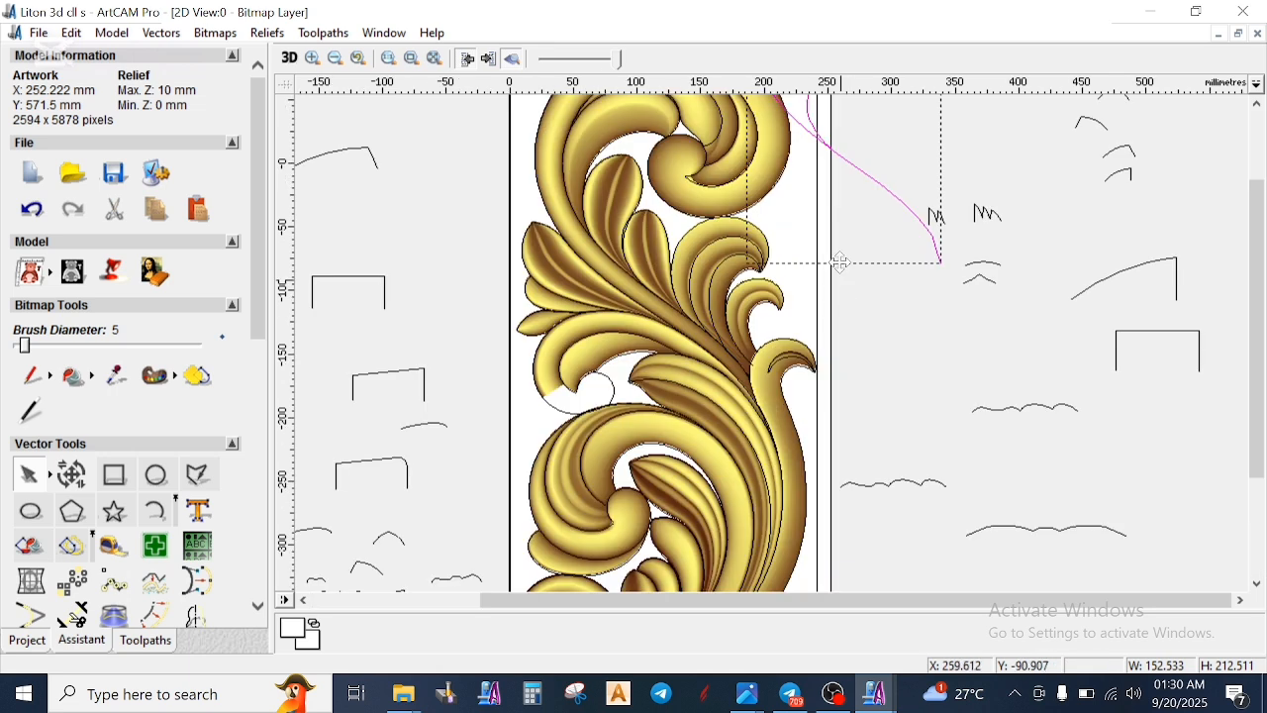
{"action": "left_click_drag", "start_coordinate": [814, 135], "coordinate": [822, 290]}
{"action": "scroll", "coordinate": [842, 282], "scroll_direction": "down", "scroll_amount": 2}
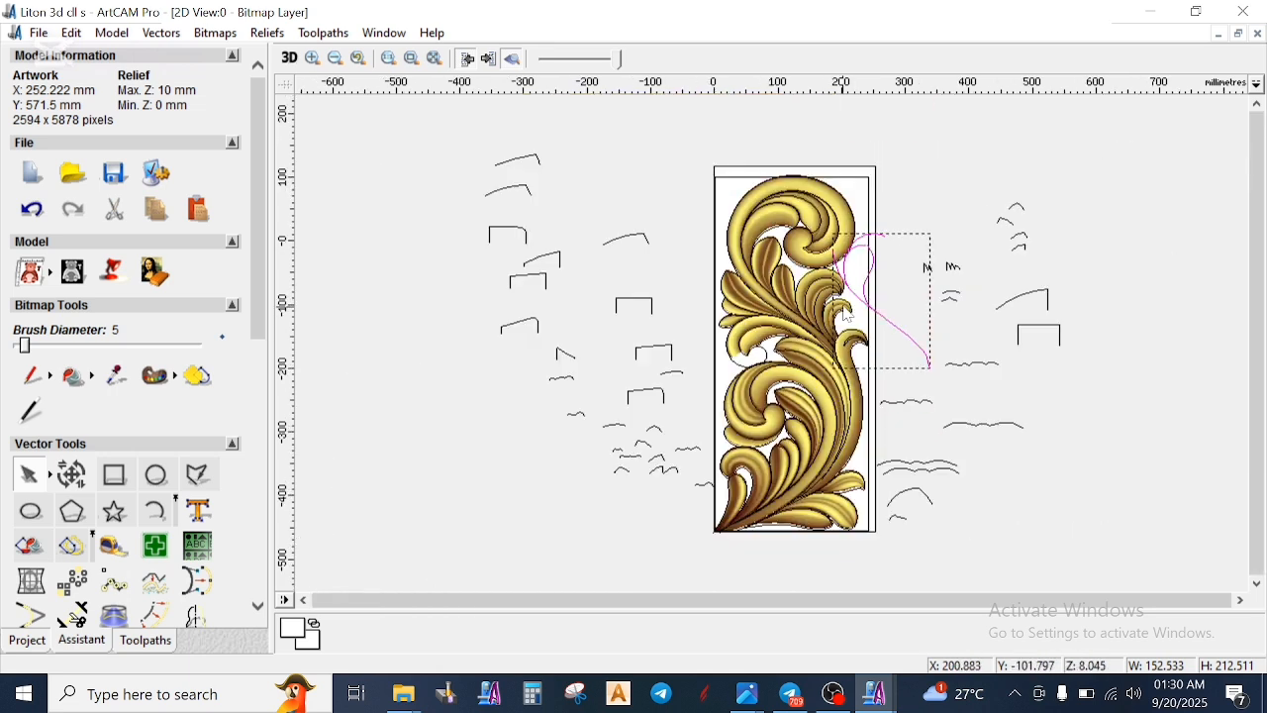
{"action": "left_click", "coordinate": [898, 218]}
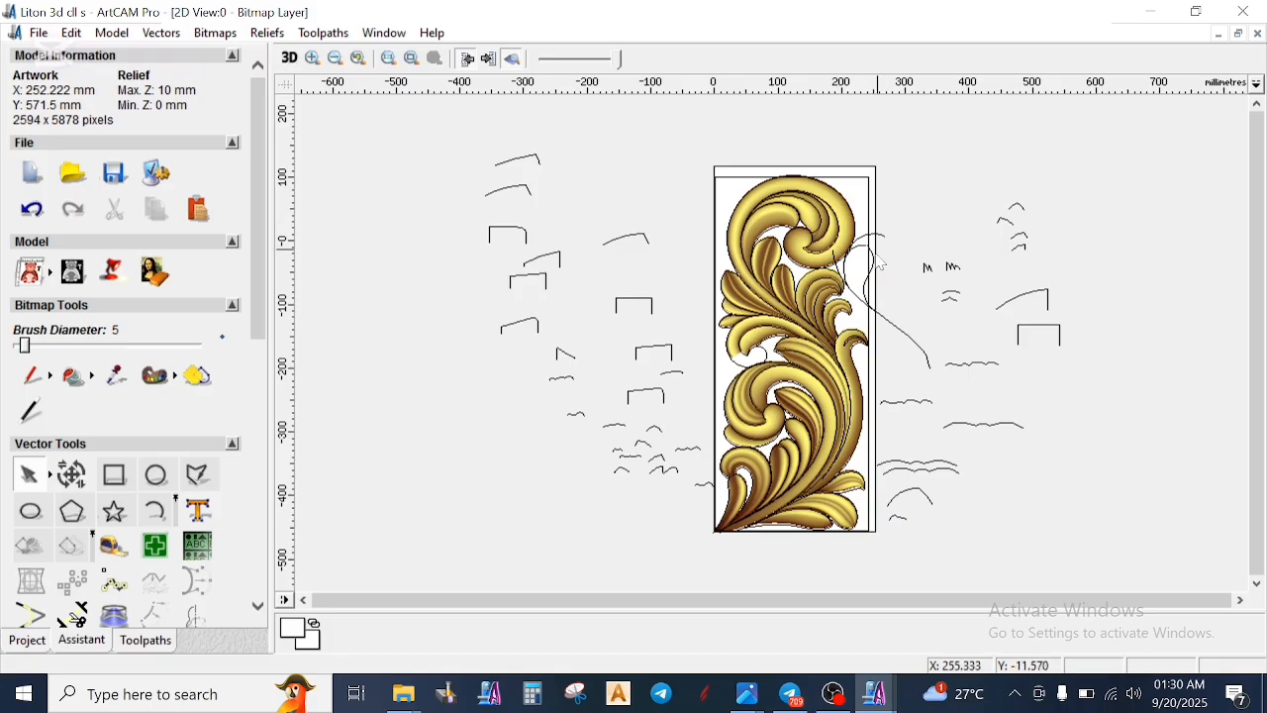
- Zero the relief inside the rectangular border vector with the Shape Editor
{"action": "scroll", "coordinate": [881, 262], "scroll_direction": "up", "scroll_amount": 2}
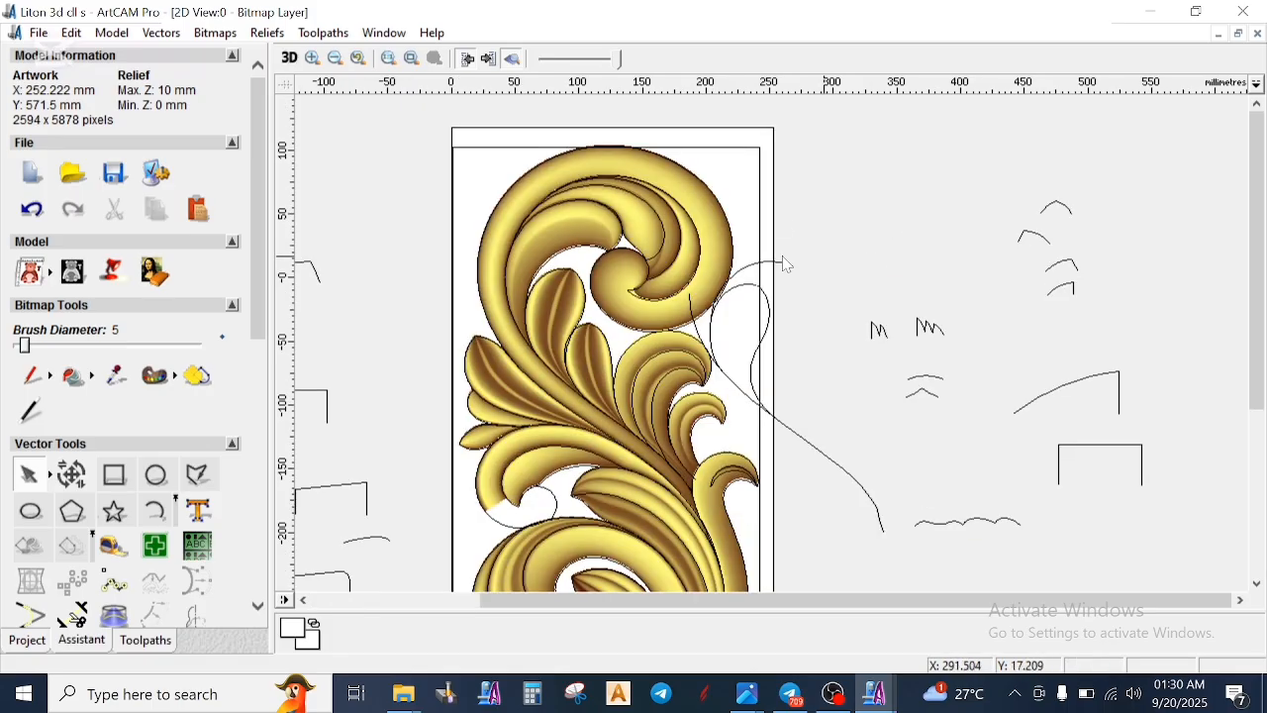
{"action": "left_click", "coordinate": [768, 199]}
{"action": "right_click", "coordinate": [769, 205]}
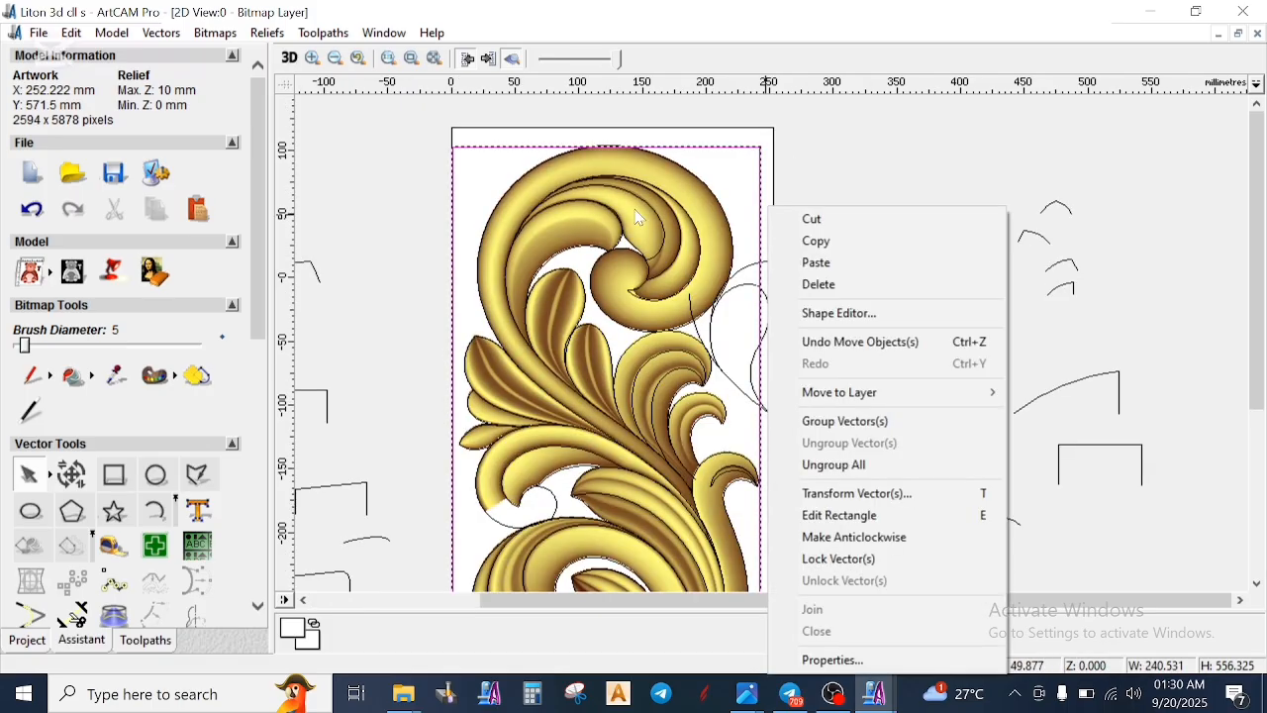
{"action": "left_click", "coordinate": [852, 313]}
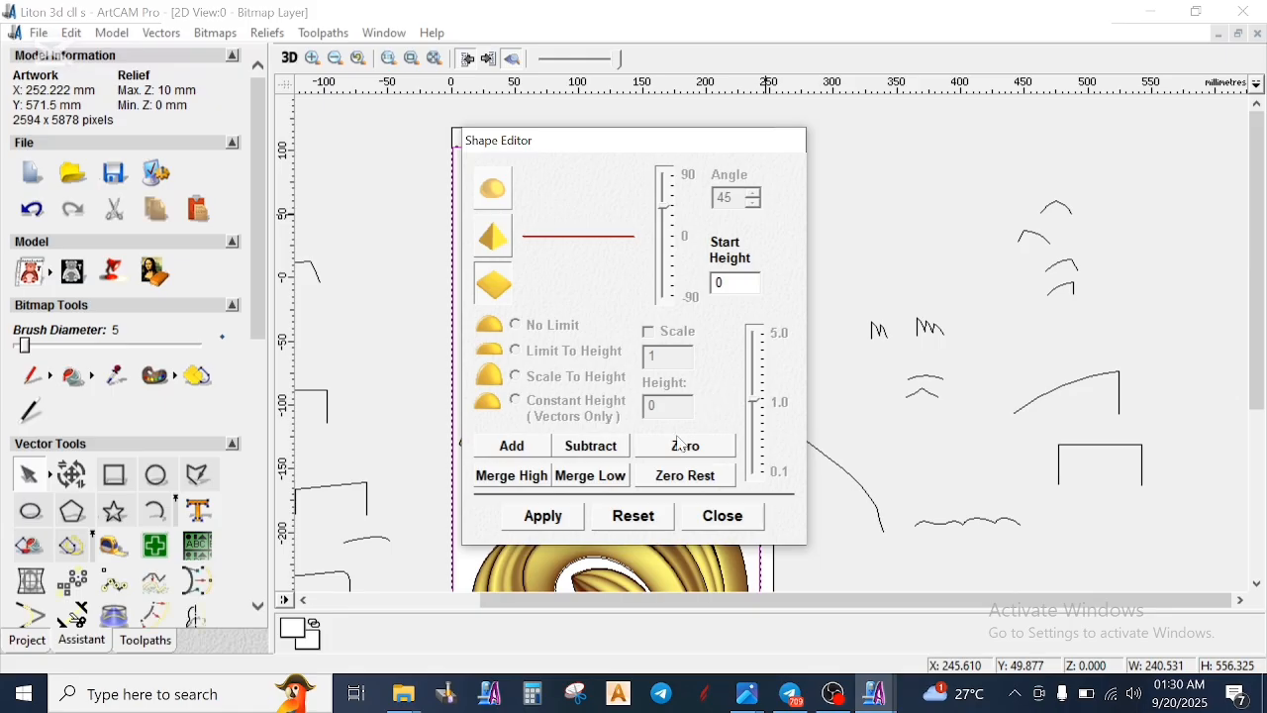
{"action": "left_click", "coordinate": [722, 515]}
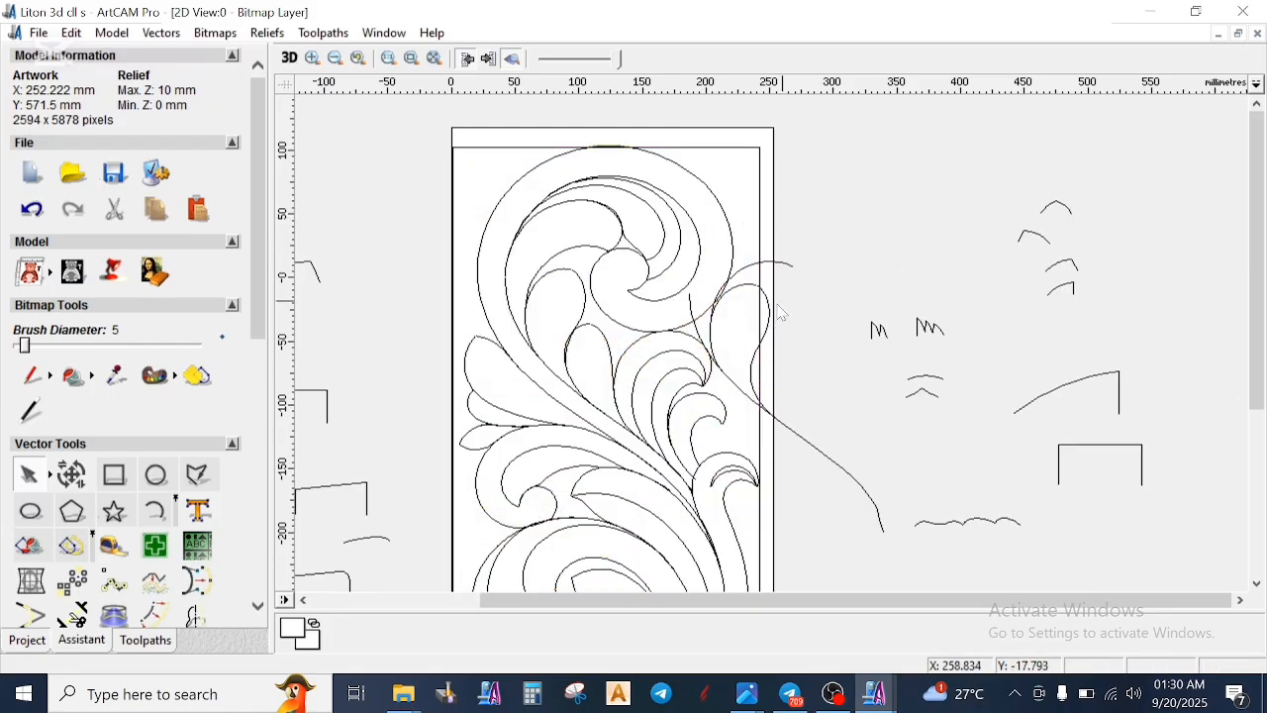
- Undo the relief zeroing, the leaf and stem curve moves, and the last profile node move
{"action": "scroll", "coordinate": [731, 349], "scroll_direction": "up", "scroll_amount": 2}
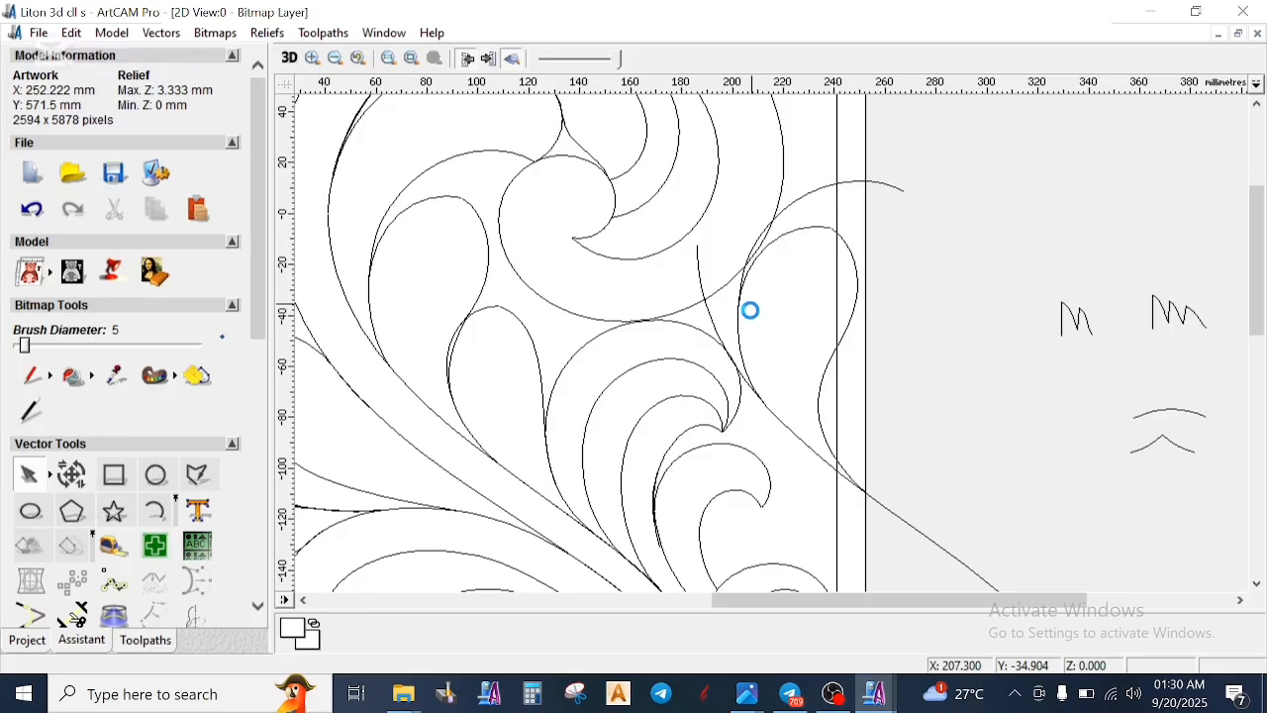
{"action": "scroll", "coordinate": [792, 342], "scroll_direction": "down", "scroll_amount": 2}
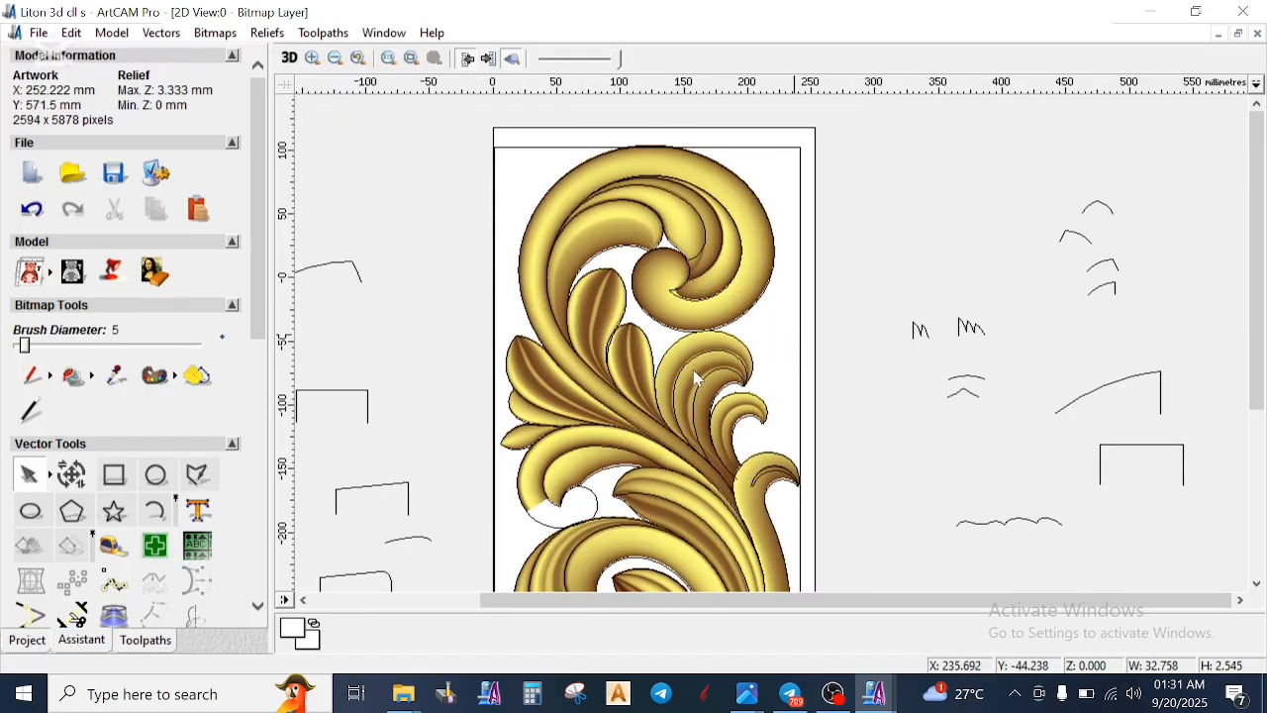
{"action": "key", "text": "ctrl+z"}
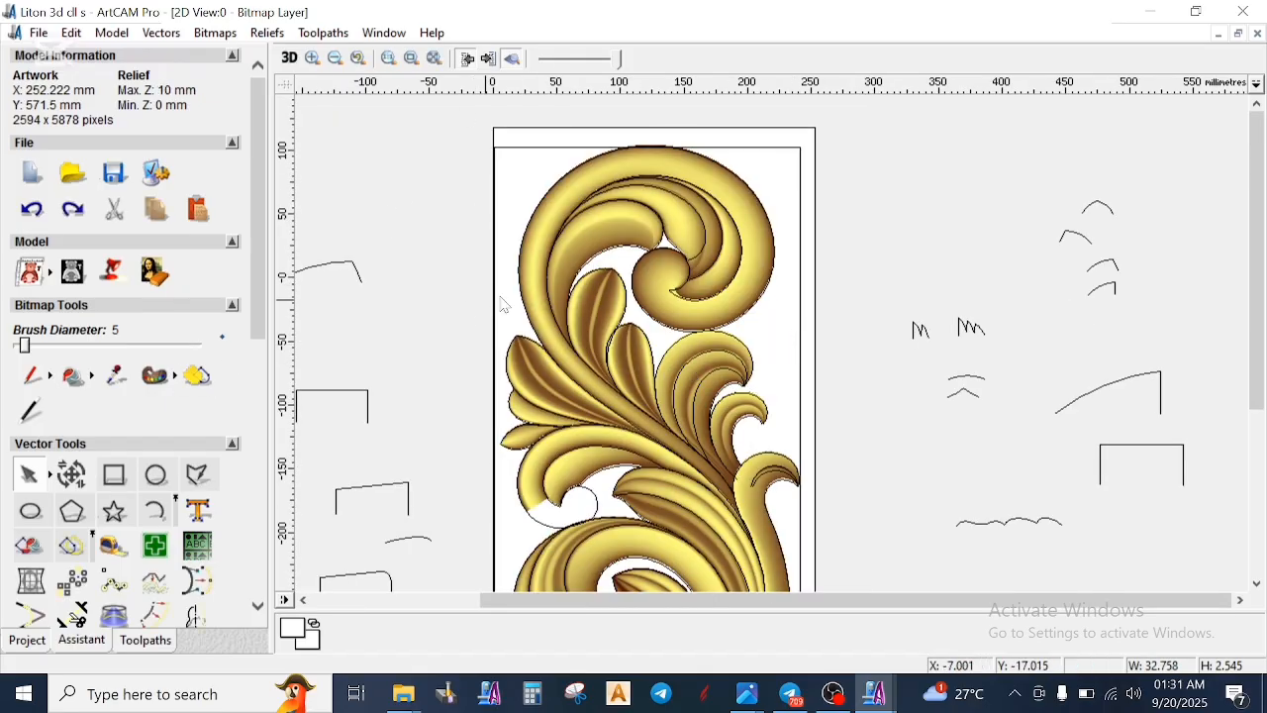
- Select the rectangular border around the carving again and zero its relief in the Shape Editor
{"action": "left_click", "coordinate": [582, 151]}
{"action": "right_click", "coordinate": [474, 207]}
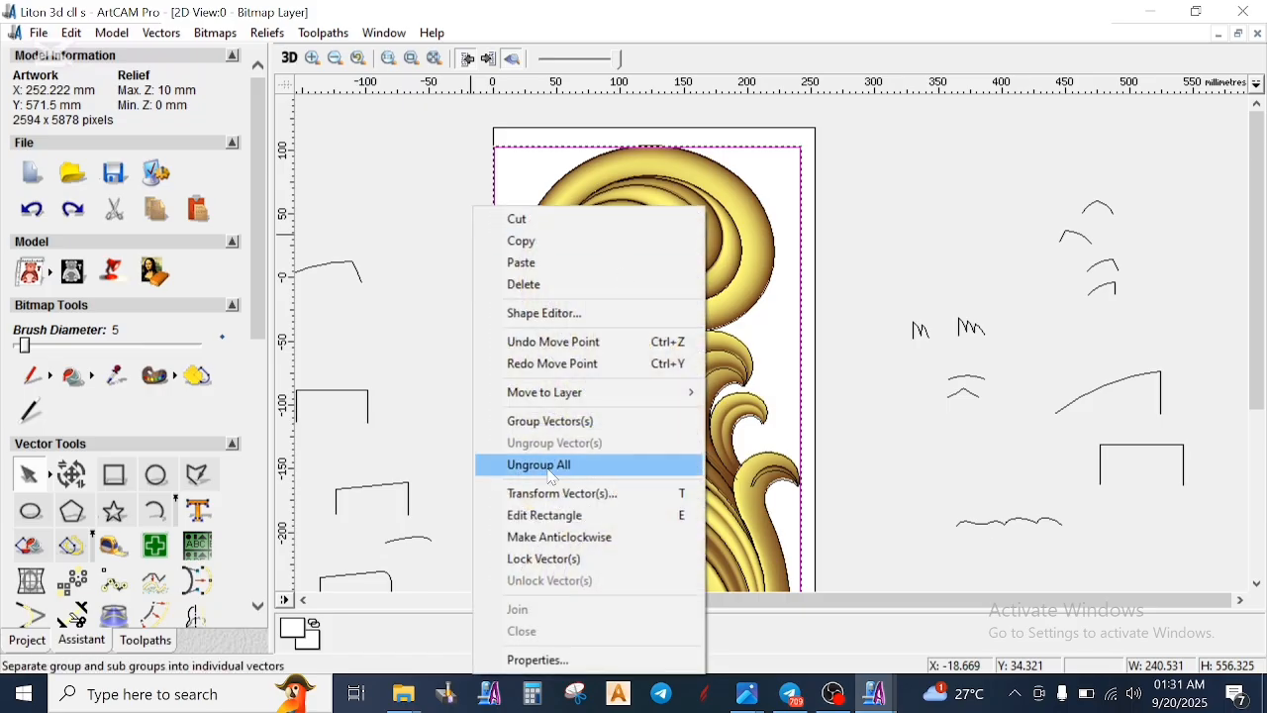
{"action": "left_click", "coordinate": [577, 313]}
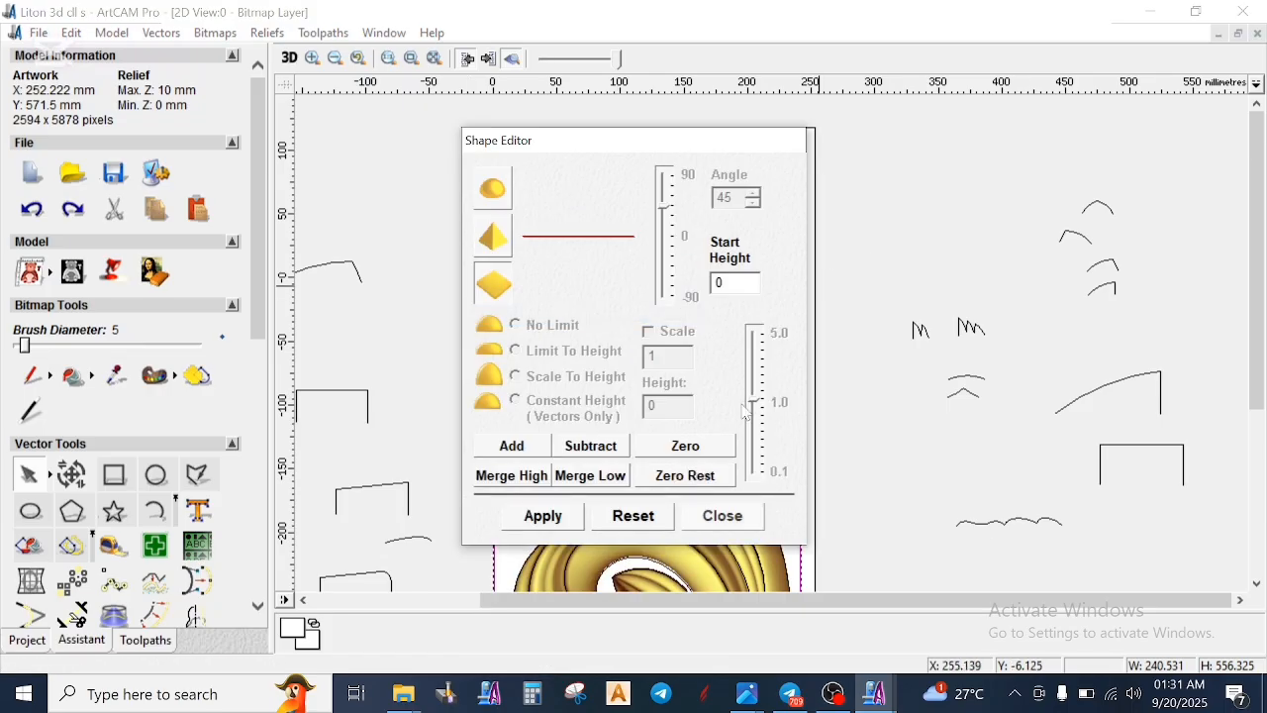
{"action": "left_click", "coordinate": [722, 516]}
{"action": "left_click", "coordinate": [674, 311]}
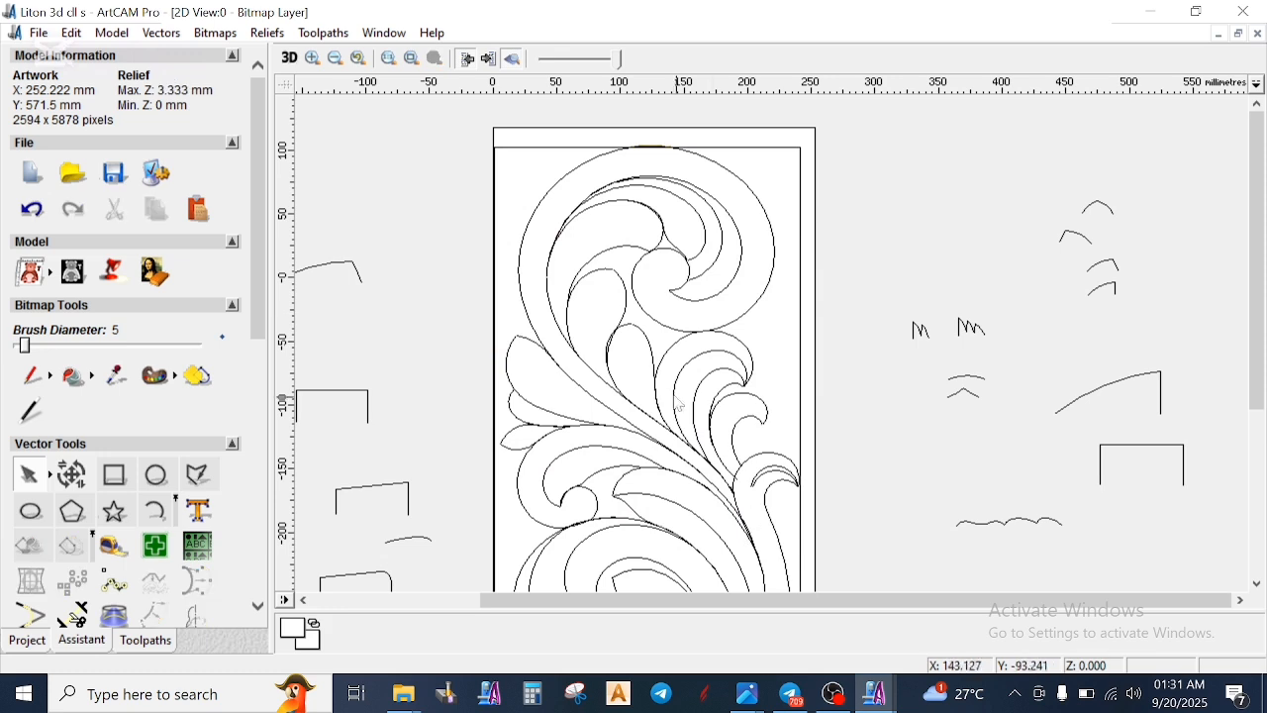
- Edit the wavy profile's nodes to move both base nodes of the central bump slightly outward and up
{"action": "scroll", "coordinate": [436, 368], "scroll_direction": "down", "scroll_amount": 1}
{"action": "scroll", "coordinate": [681, 406], "scroll_direction": "up", "scroll_amount": 1}
{"action": "scroll", "coordinate": [683, 408], "scroll_direction": "up", "scroll_amount": 1}
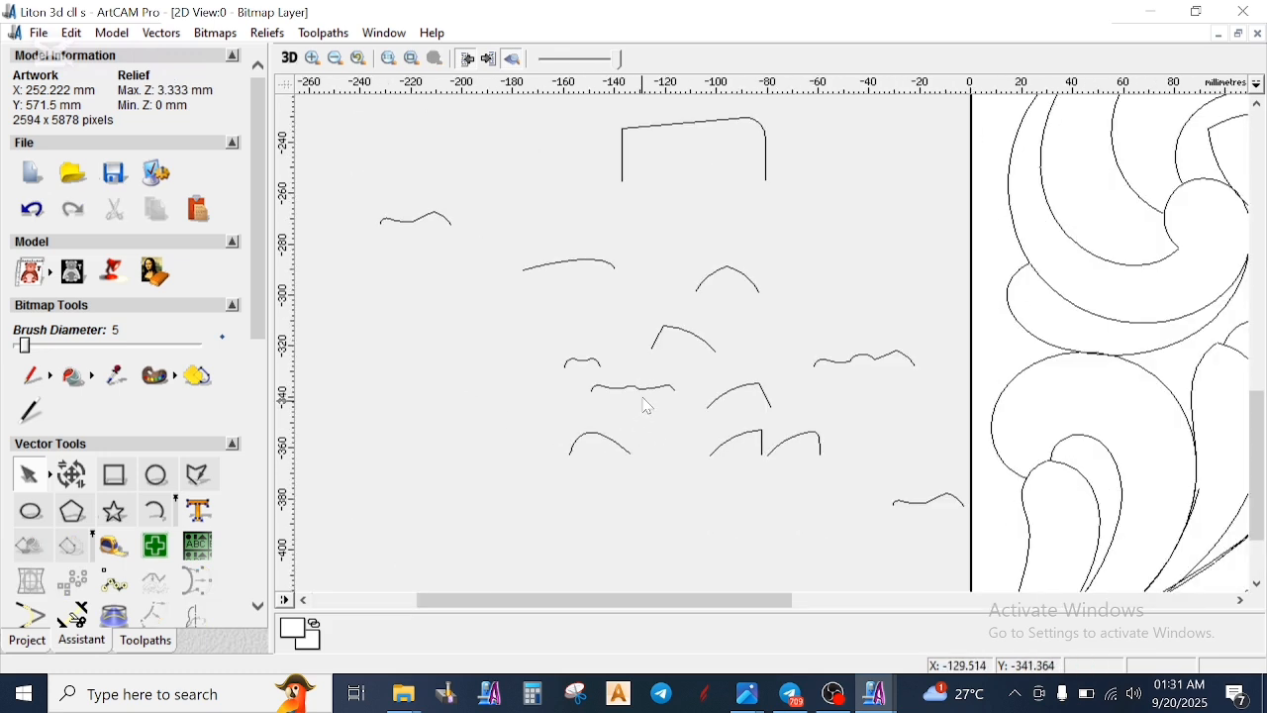
{"action": "scroll", "coordinate": [769, 347], "scroll_direction": "up", "scroll_amount": 1}
{"action": "scroll", "coordinate": [736, 357], "scroll_direction": "up", "scroll_amount": 1}
{"action": "left_click", "coordinate": [727, 346]}
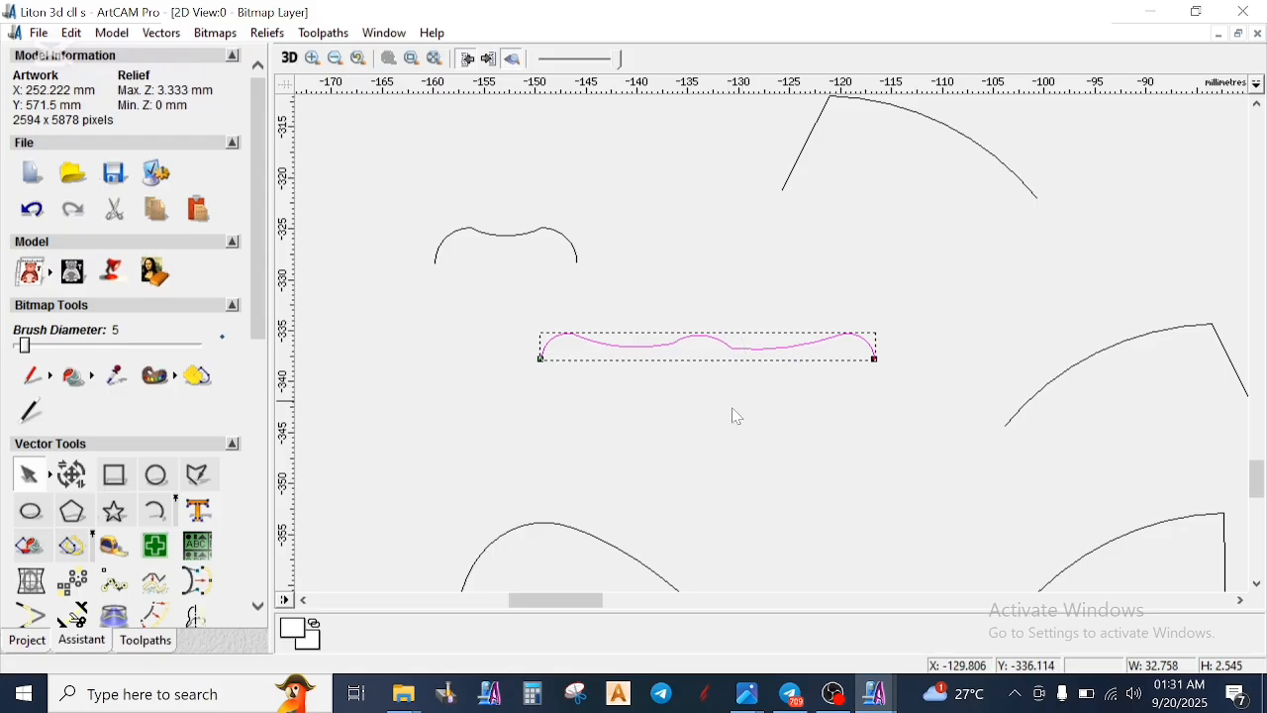
{"action": "scroll", "coordinate": [826, 336], "scroll_direction": "up", "scroll_amount": 1}
{"action": "scroll", "coordinate": [822, 377], "scroll_direction": "down", "scroll_amount": 1}
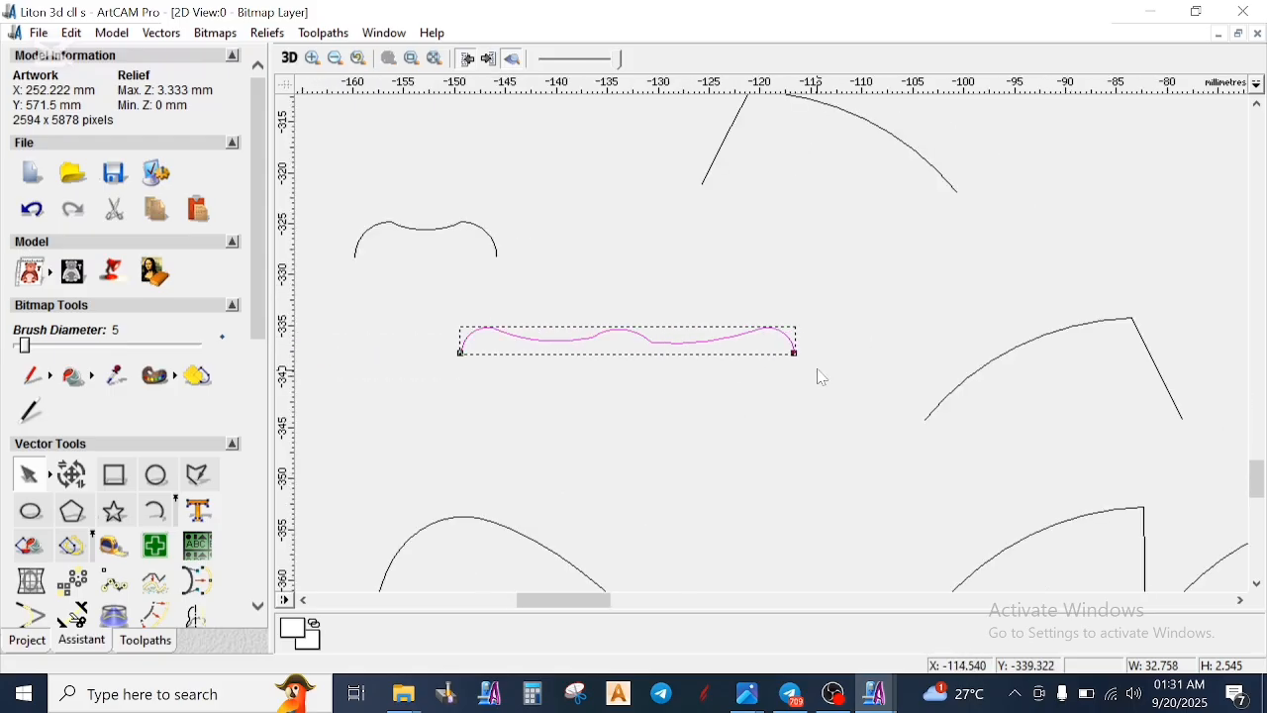
{"action": "scroll", "coordinate": [642, 353], "scroll_direction": "up", "scroll_amount": 1}
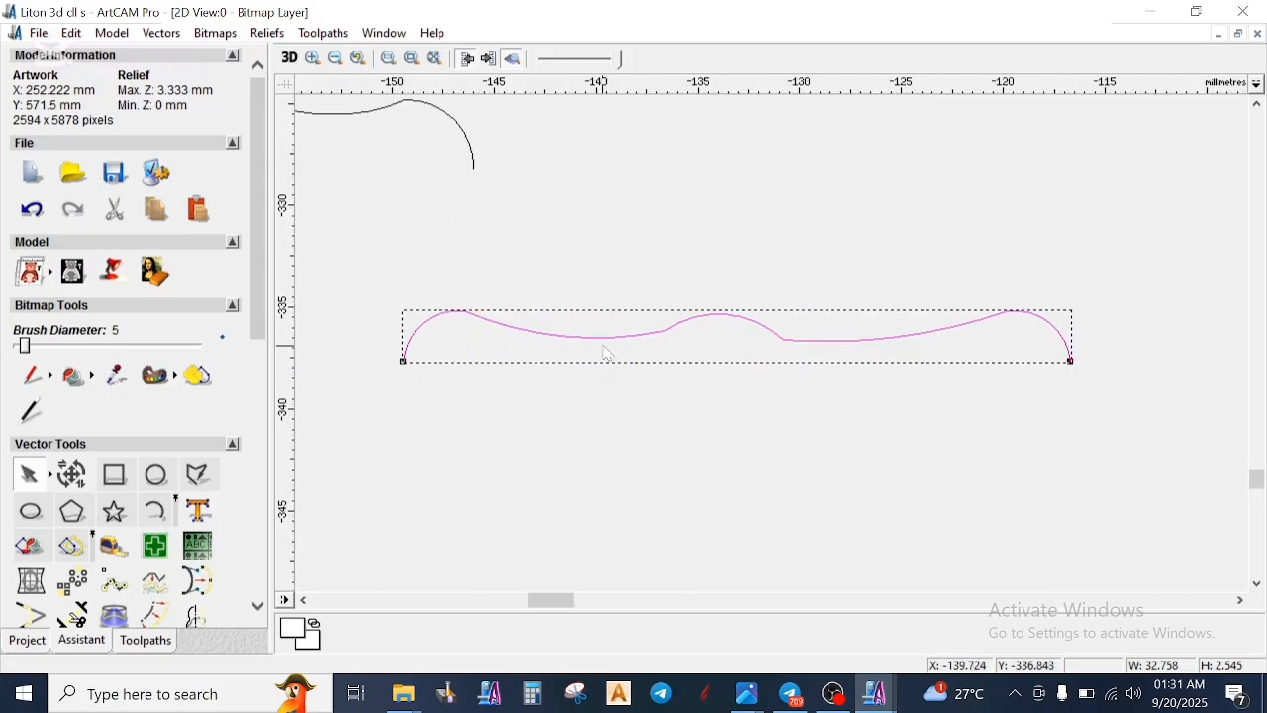
{"action": "key", "text": "n"}
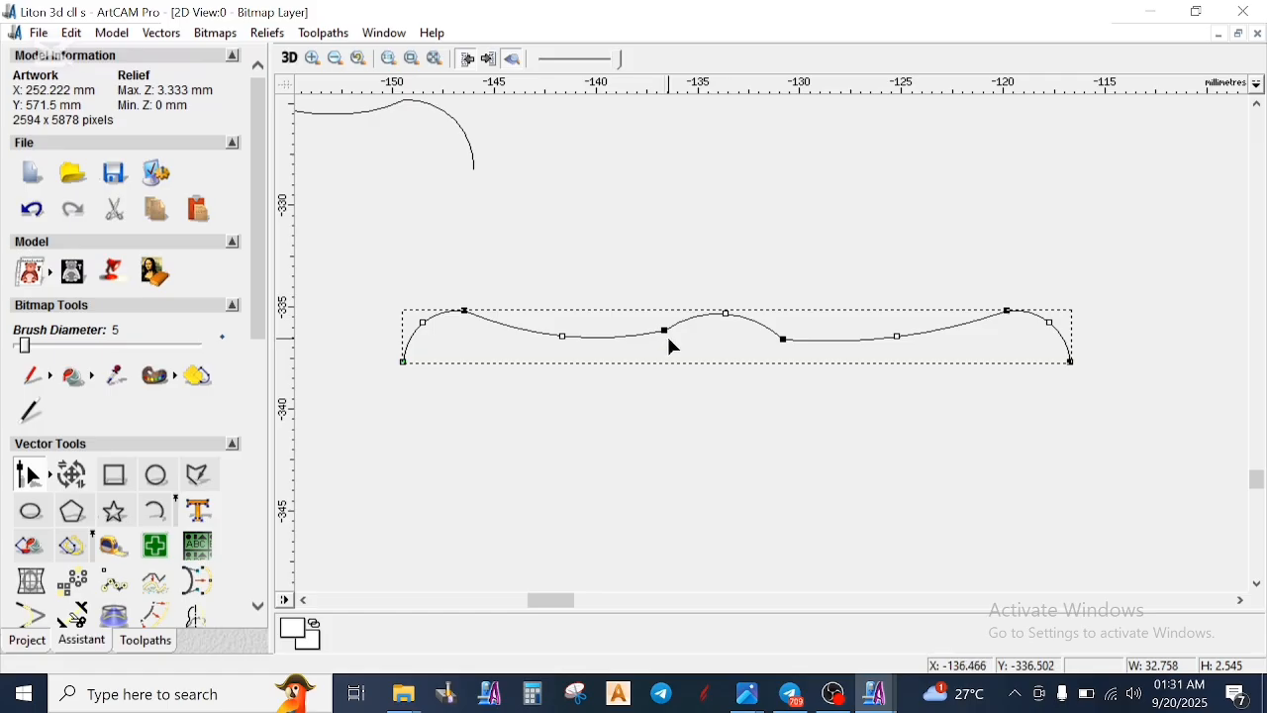
{"action": "left_click_drag", "start_coordinate": [663, 328], "coordinate": [658, 327]}
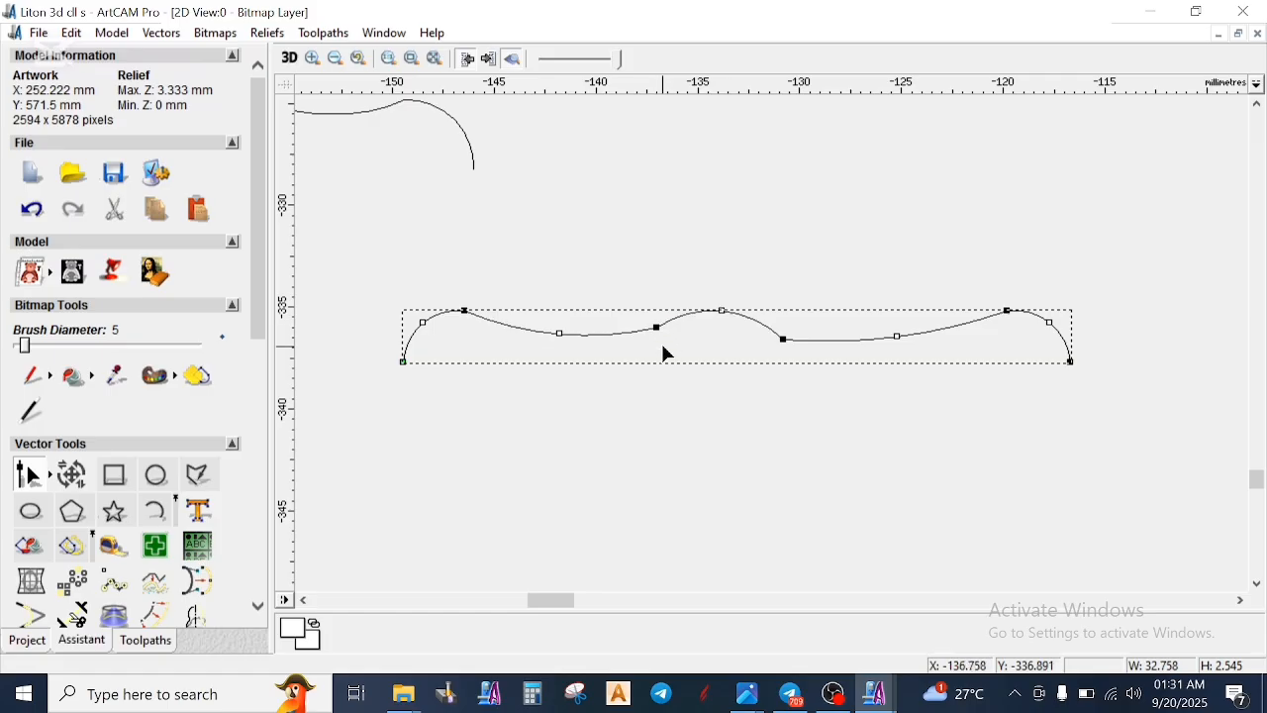
{"action": "left_click_drag", "start_coordinate": [787, 340], "coordinate": [796, 340]}
{"action": "left_click", "coordinate": [730, 361]}
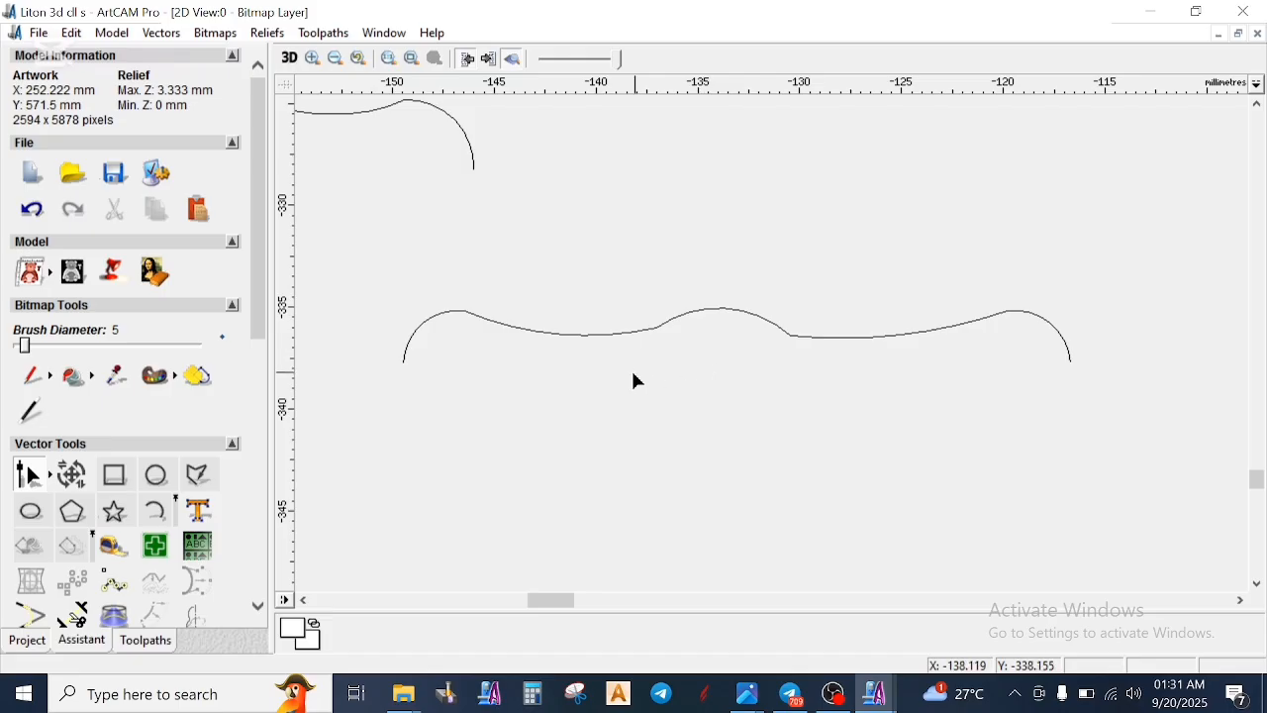
{"action": "left_click", "coordinate": [476, 323]}
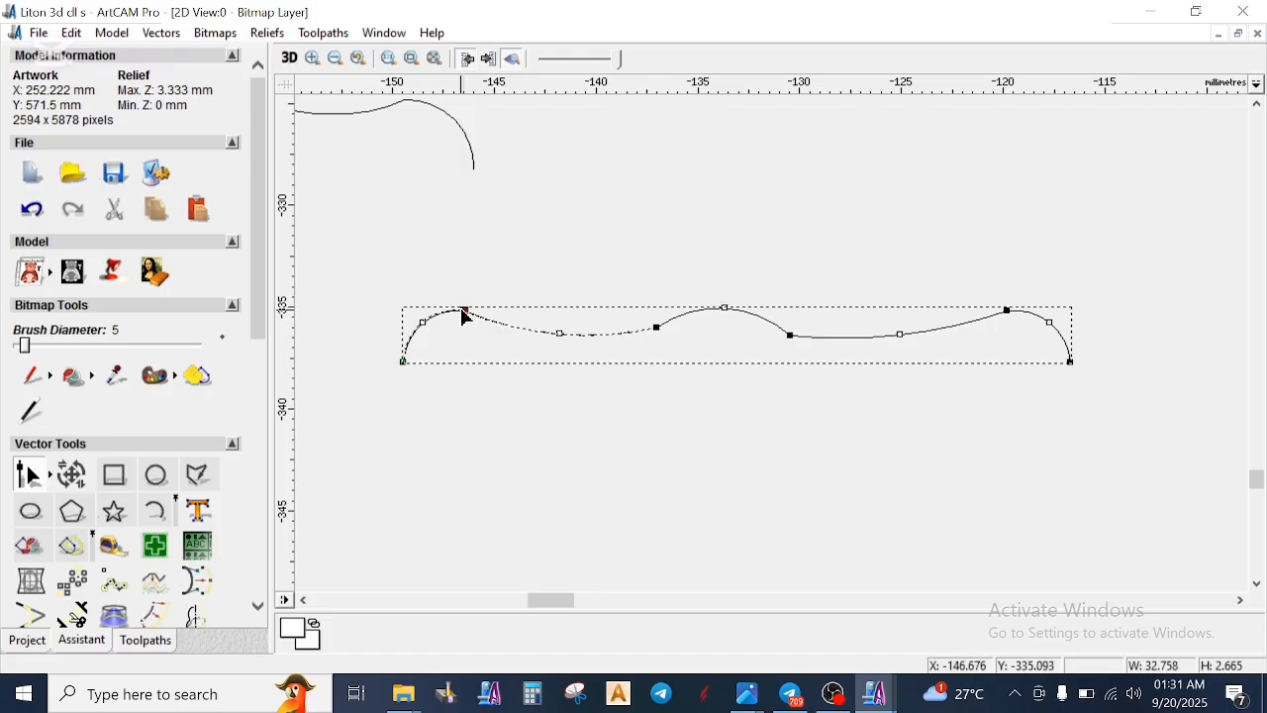
{"action": "left_click", "coordinate": [470, 359]}
{"action": "scroll", "coordinate": [976, 291], "scroll_direction": "down", "scroll_amount": 5}
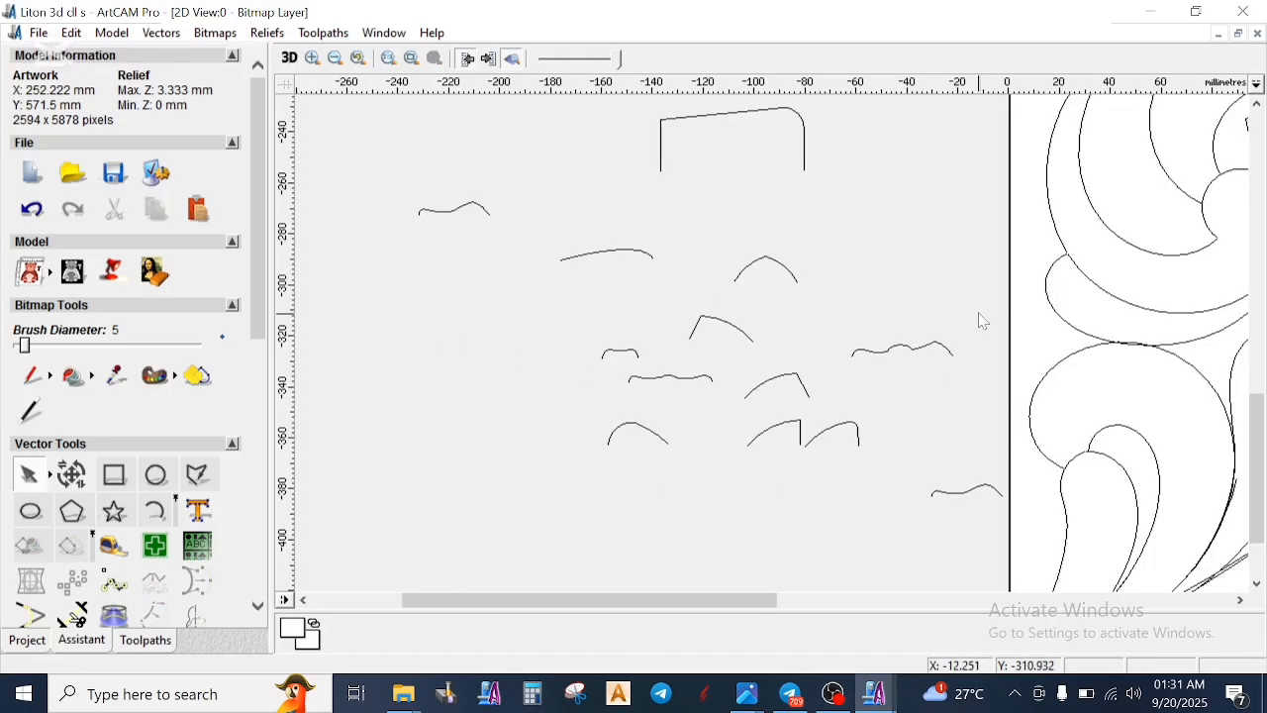
- Split the overlapping curves at the two teardrop leaves and join the upper leaf's S-shaped edge to the stem segment below it
{"action": "scroll", "coordinate": [980, 321], "scroll_direction": "down", "scroll_amount": 2}
{"action": "scroll", "coordinate": [802, 307], "scroll_direction": "up", "scroll_amount": 6}
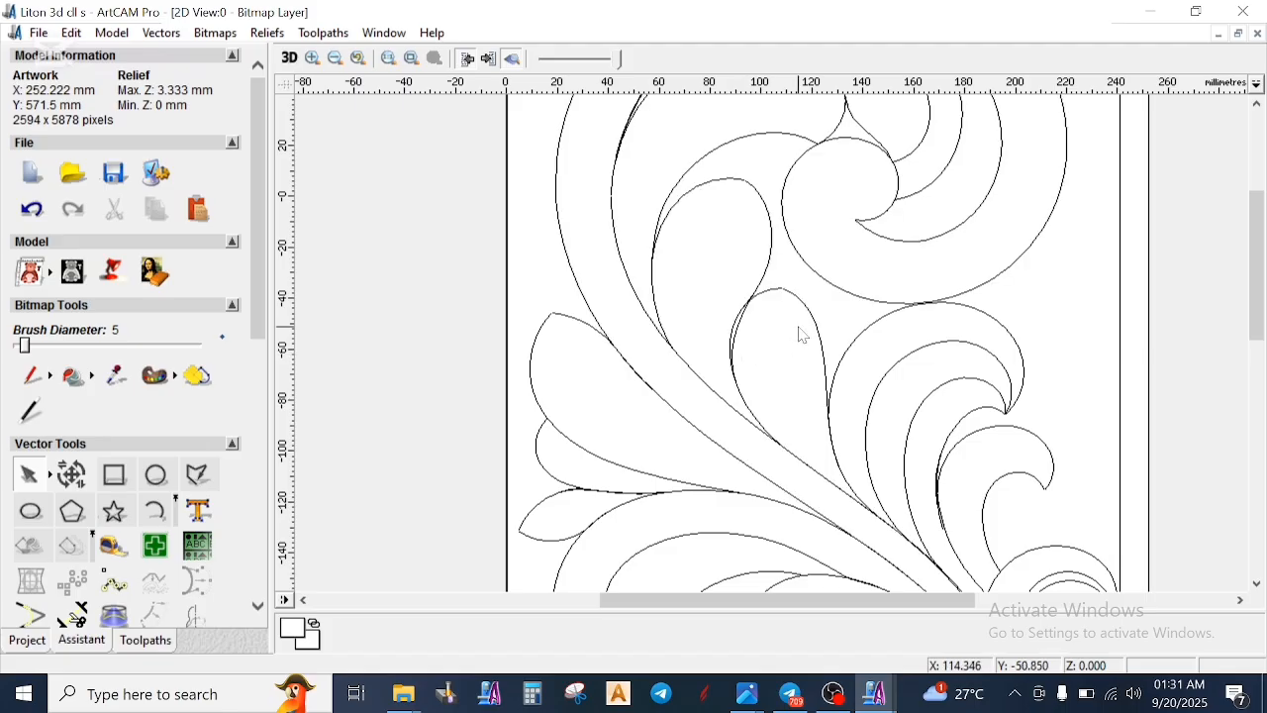
{"action": "left_click", "coordinate": [810, 315]}
{"action": "left_click", "coordinate": [764, 435]}
{"action": "left_click", "coordinate": [807, 458]}
{"action": "left_click", "coordinate": [807, 459]}
{"action": "left_click", "coordinate": [837, 487]}
{"action": "left_click", "coordinate": [869, 509]}
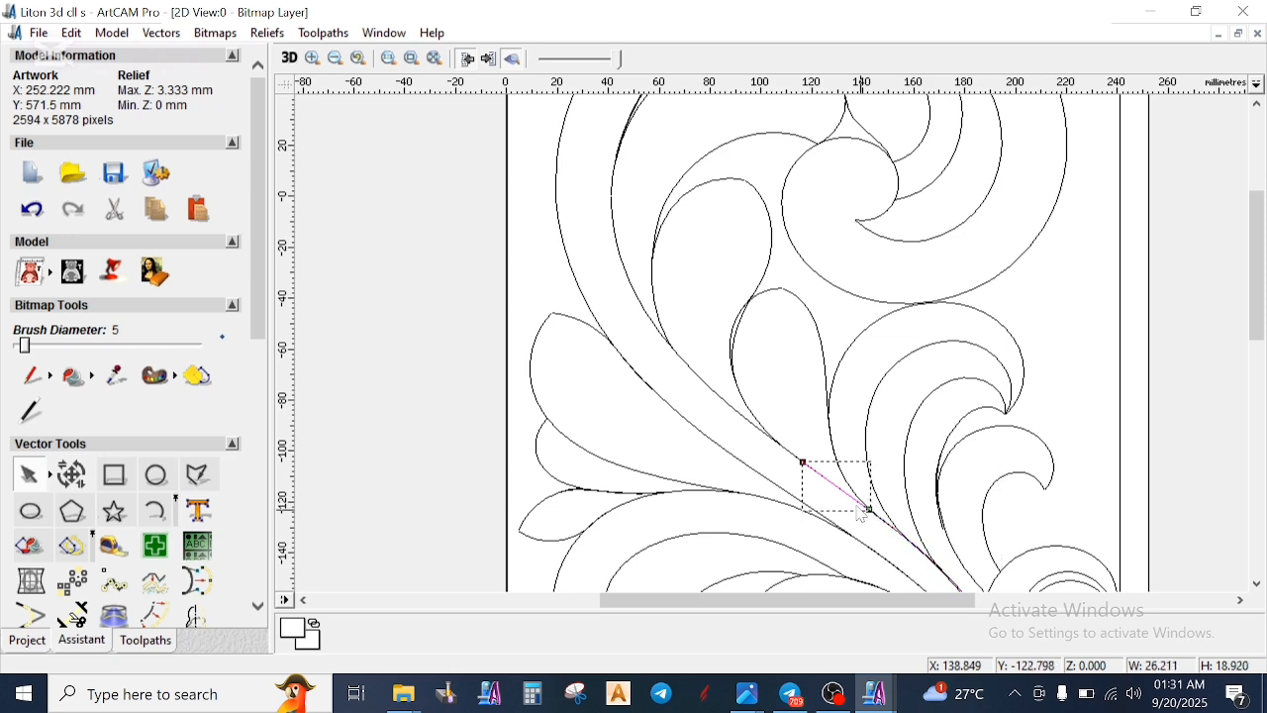
{"action": "left_click", "coordinate": [739, 388]}
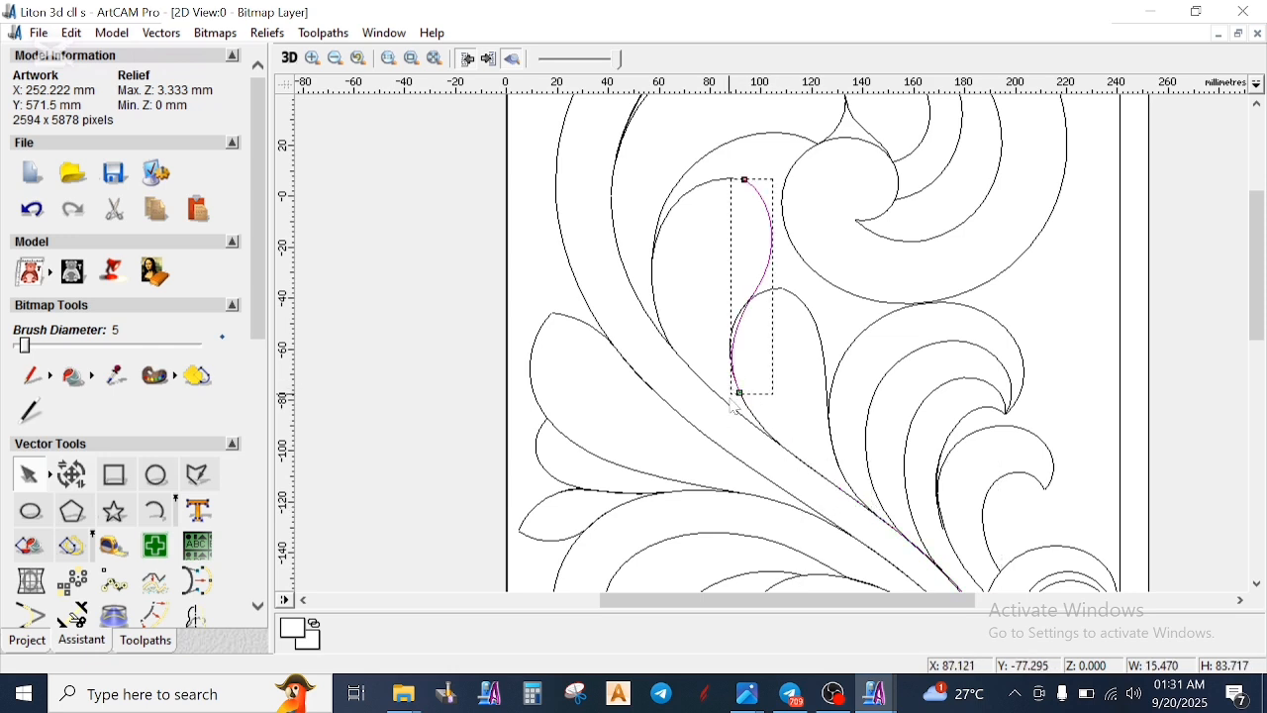
{"action": "right_click", "coordinate": [876, 492]}
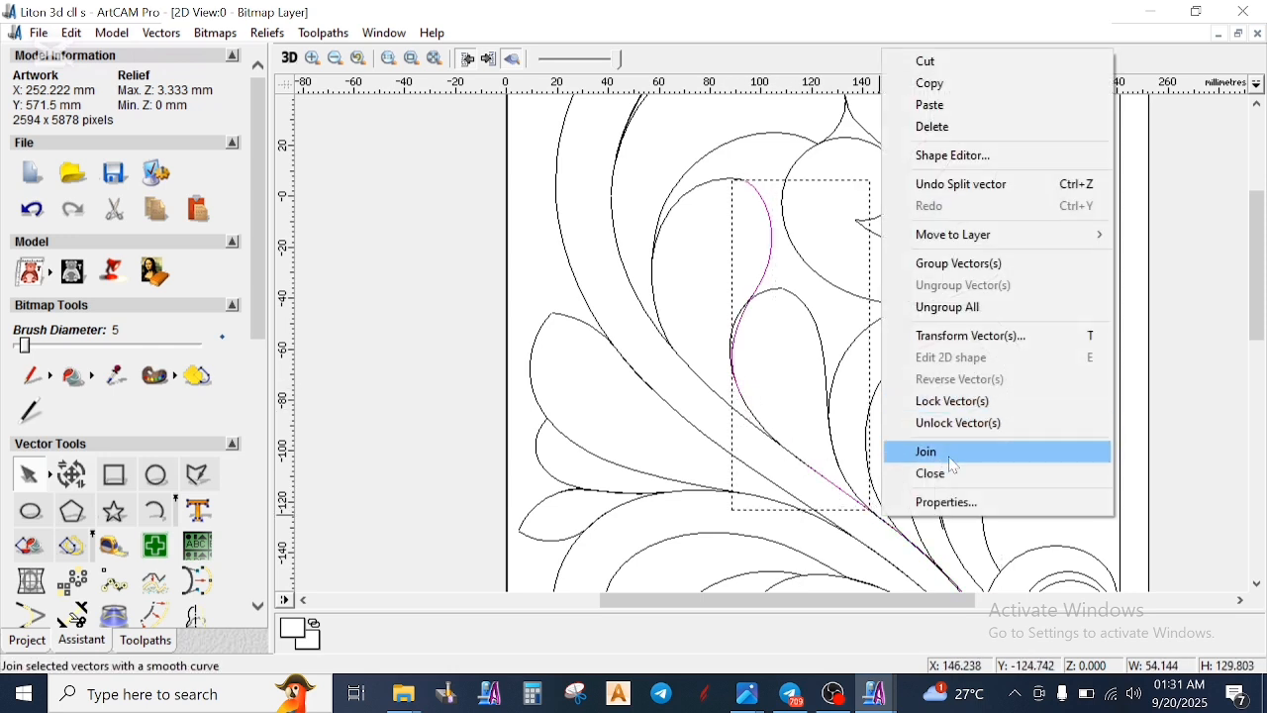
{"action": "left_click", "coordinate": [993, 447]}
- Split the small teardrop leaf's left edge and join its top arc and side to the lower stem segment as one continuous vector
{"action": "scroll", "coordinate": [752, 346], "scroll_direction": "up", "scroll_amount": 2}
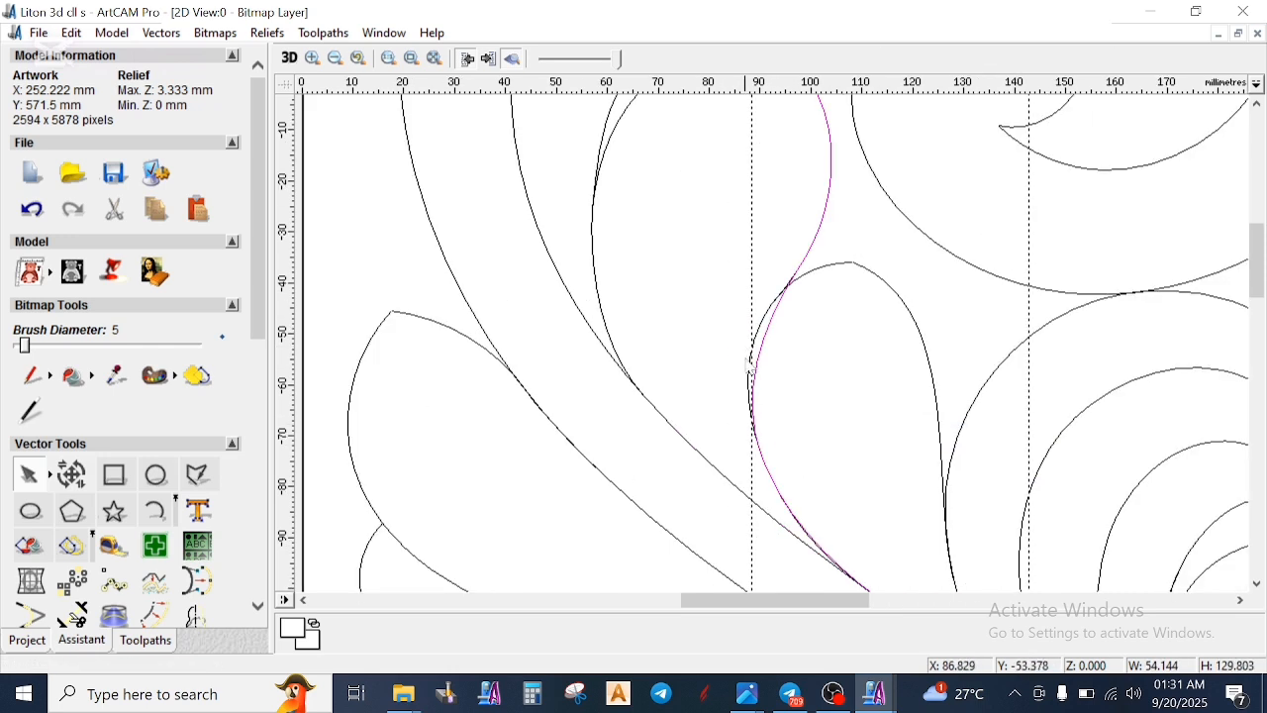
{"action": "left_click", "coordinate": [762, 459]}
{"action": "left_click", "coordinate": [757, 339]}
{"action": "left_click", "coordinate": [814, 275]}
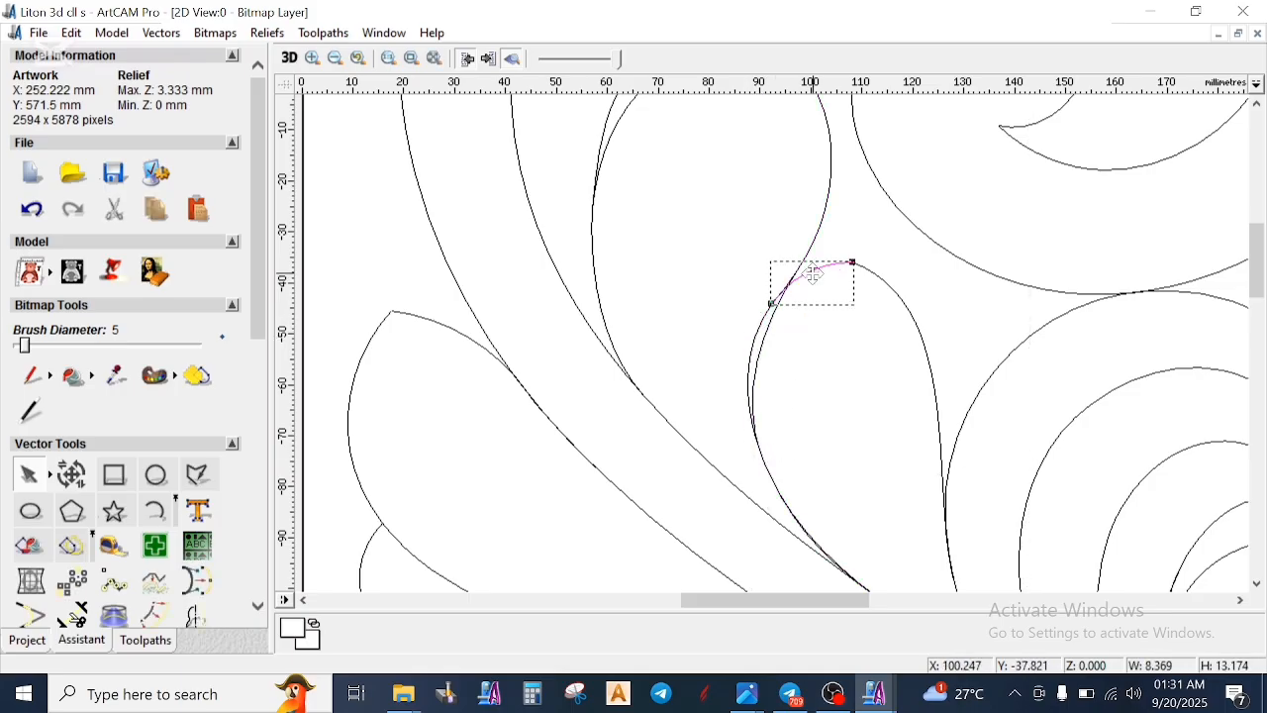
{"action": "left_click", "coordinate": [852, 550], "text": "shift"}
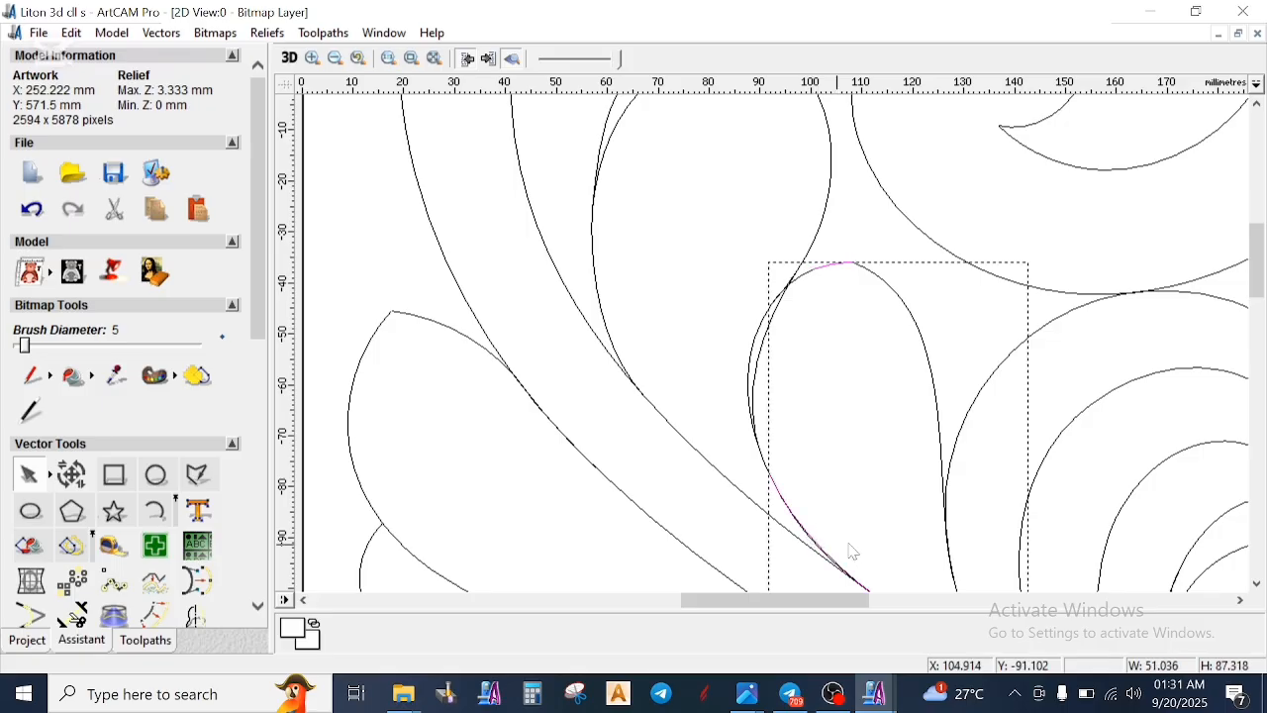
{"action": "right_click", "coordinate": [956, 430]}
{"action": "left_click", "coordinate": [1012, 604]}
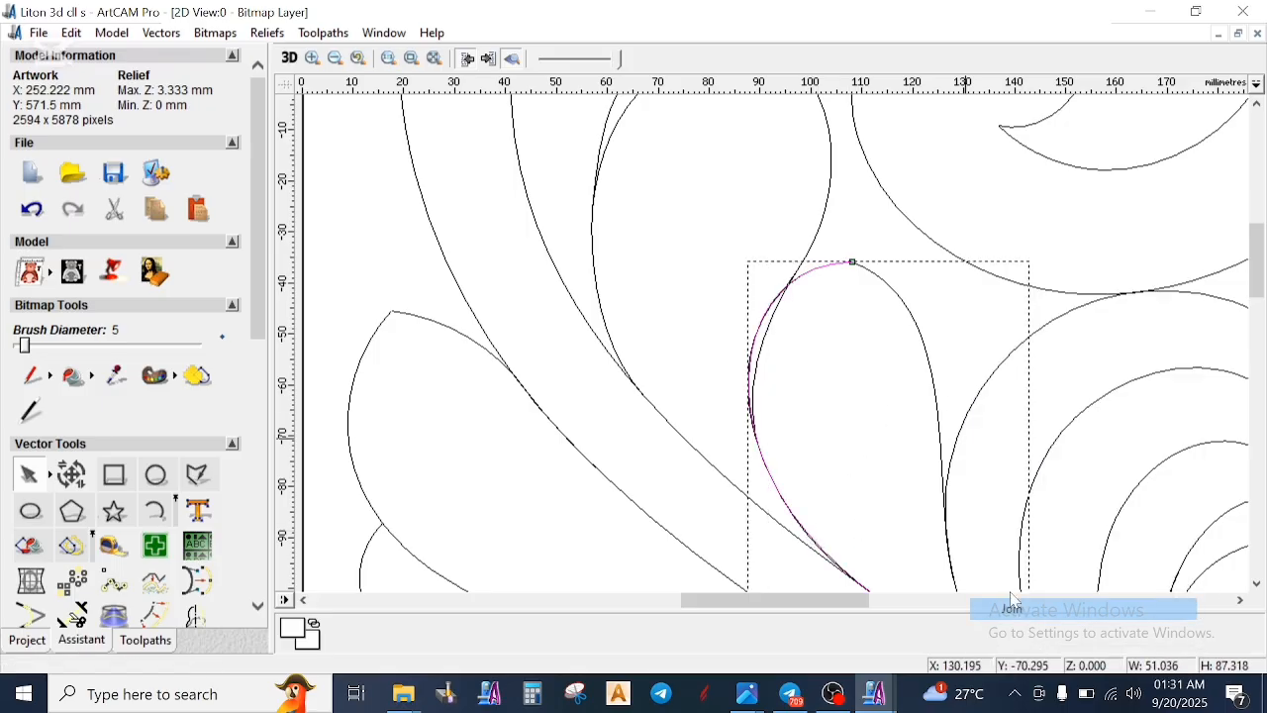
- Copy the slanted-top box profile beside the carving to the empty space just above and beside the original
{"action": "scroll", "coordinate": [840, 388], "scroll_direction": "down", "scroll_amount": 2}
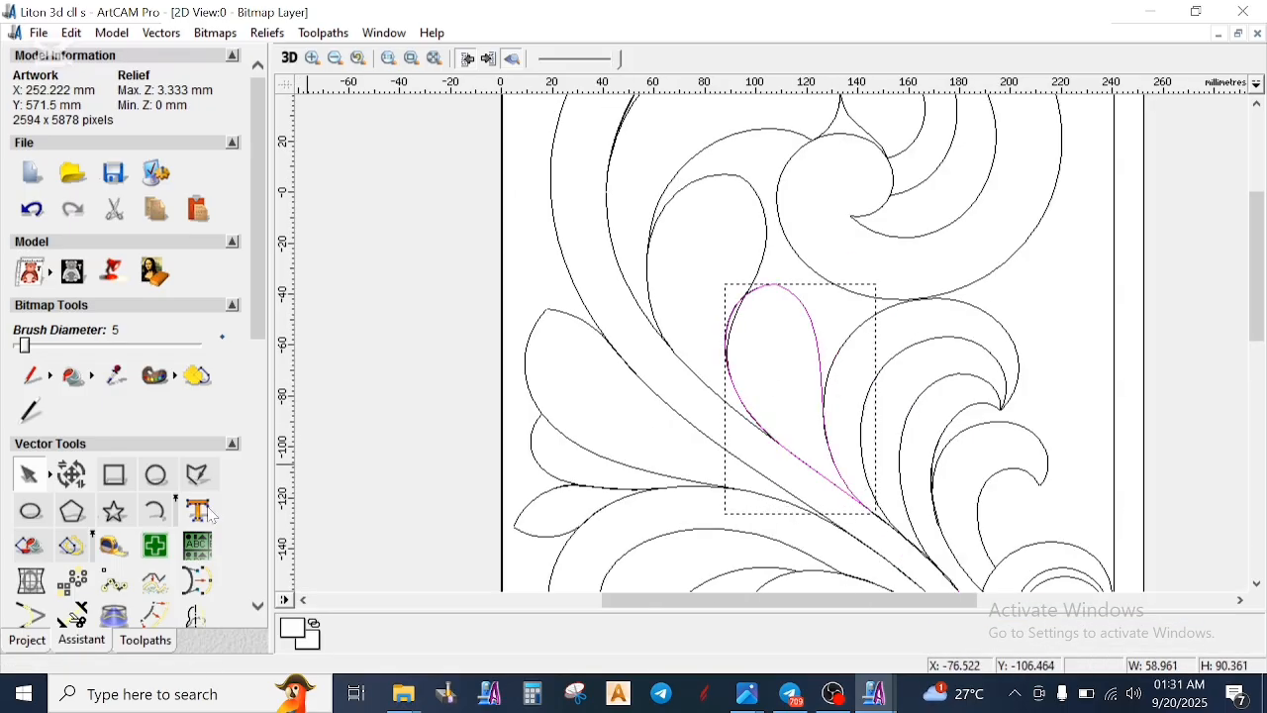
{"action": "scroll", "coordinate": [65, 516], "scroll_direction": "down", "scroll_amount": 5}
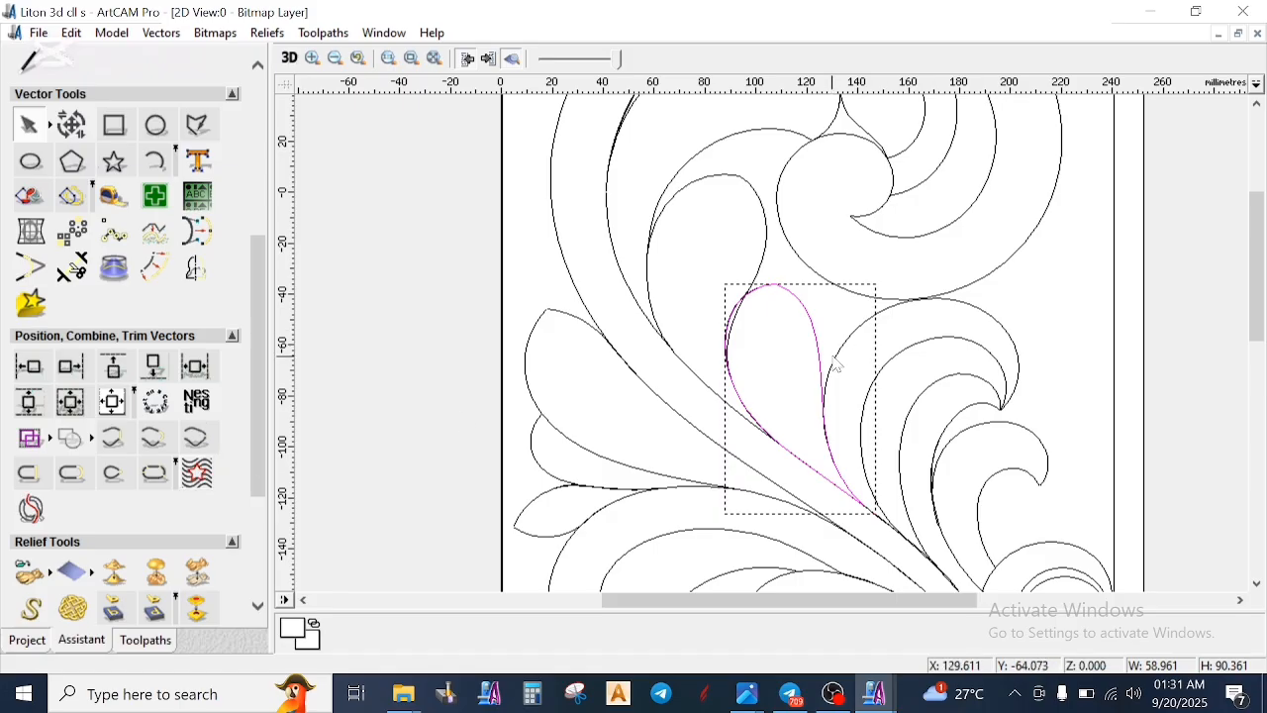
{"action": "scroll", "coordinate": [837, 362], "scroll_direction": "down", "scroll_amount": 2}
{"action": "left_click", "coordinate": [449, 398]}
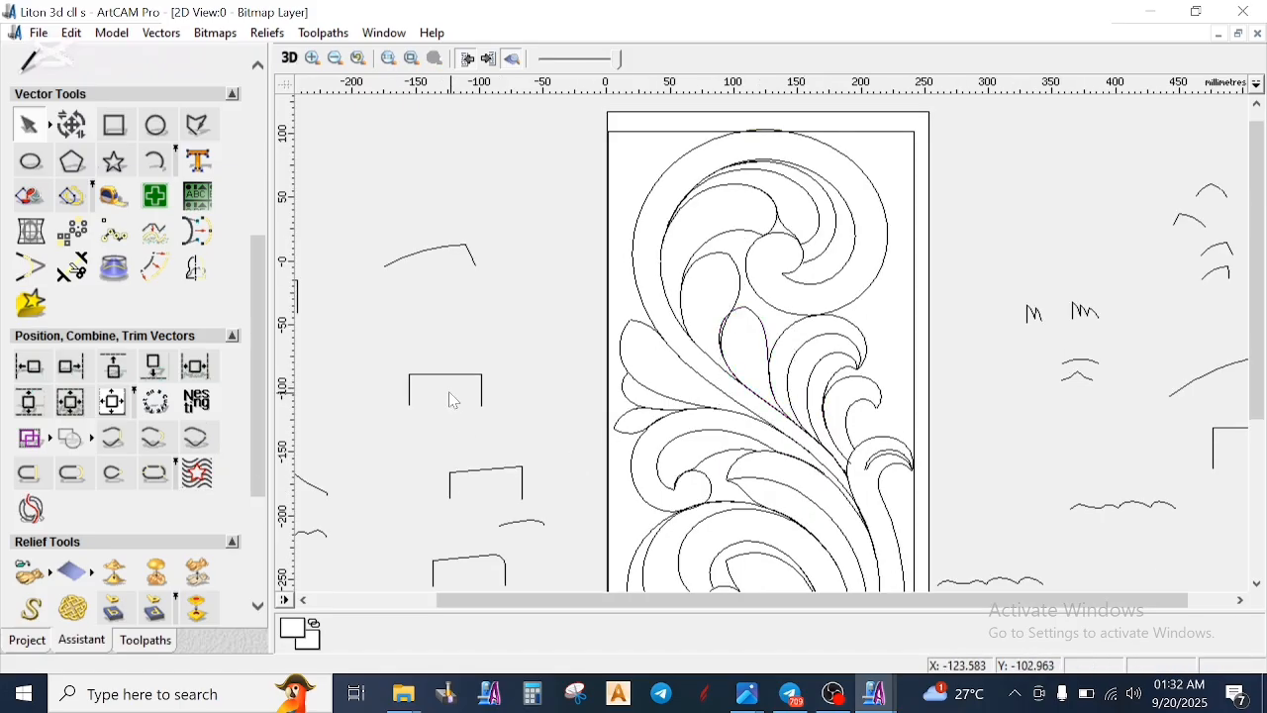
{"action": "left_click", "coordinate": [440, 376]}
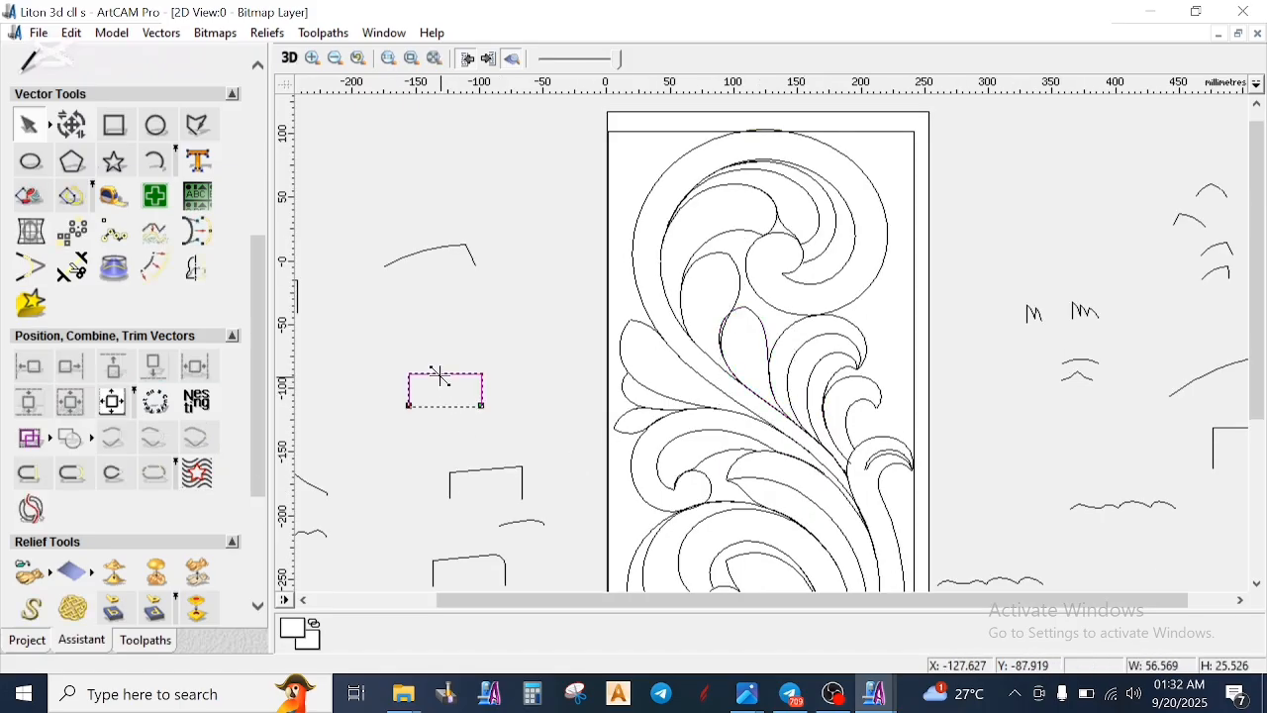
{"action": "left_click", "coordinate": [465, 480]}
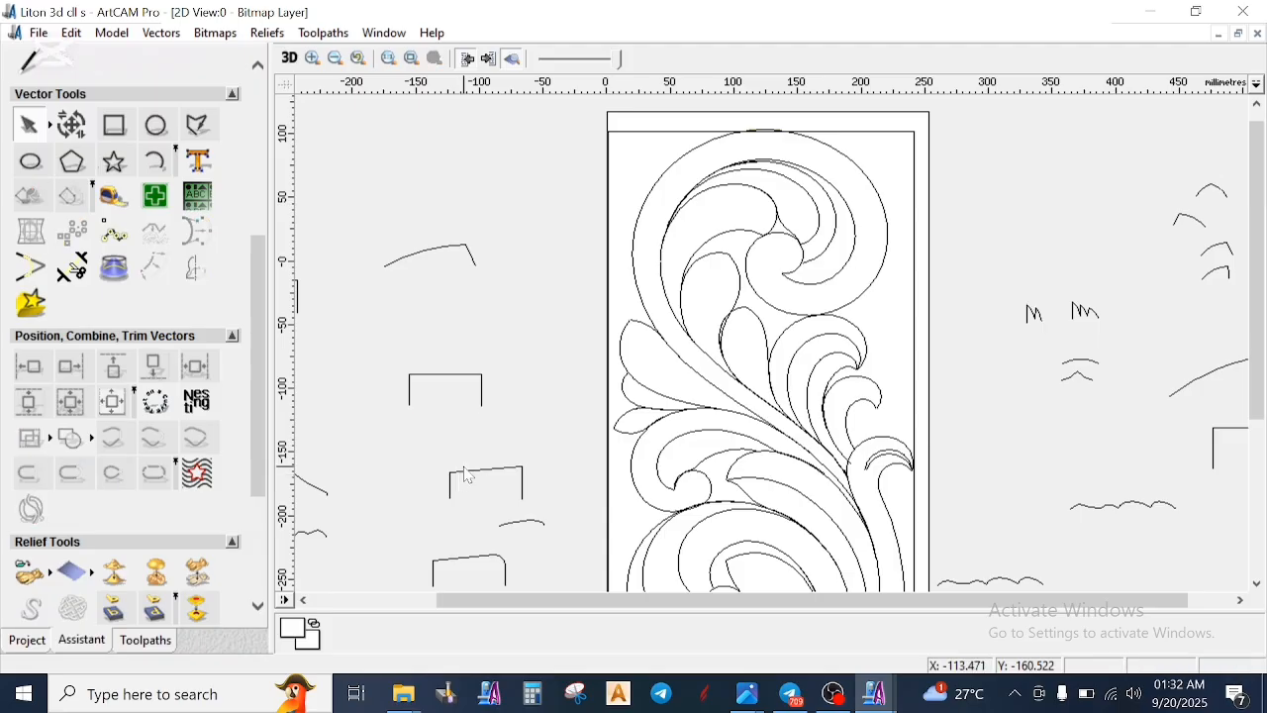
{"action": "left_click", "coordinate": [473, 478]}
{"action": "left_click", "coordinate": [522, 444]}
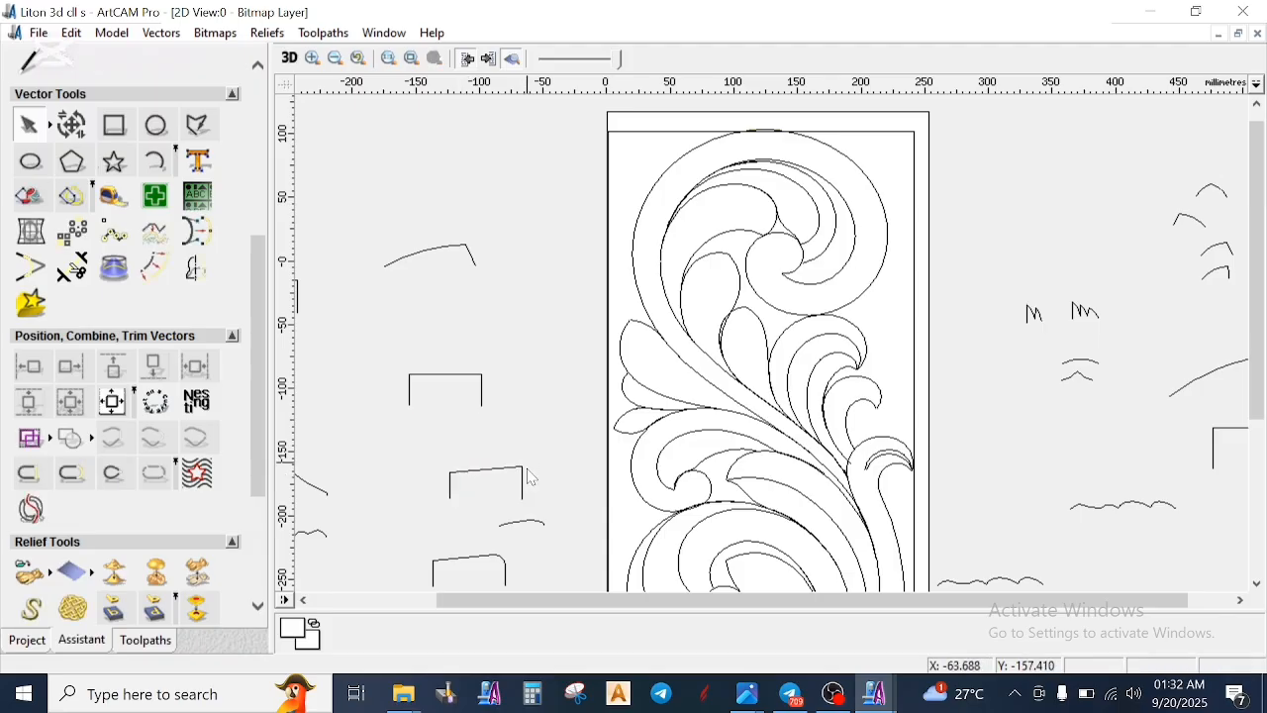
{"action": "scroll", "coordinate": [529, 473], "scroll_direction": "up", "scroll_amount": 2}
{"action": "left_click", "coordinate": [745, 346]}
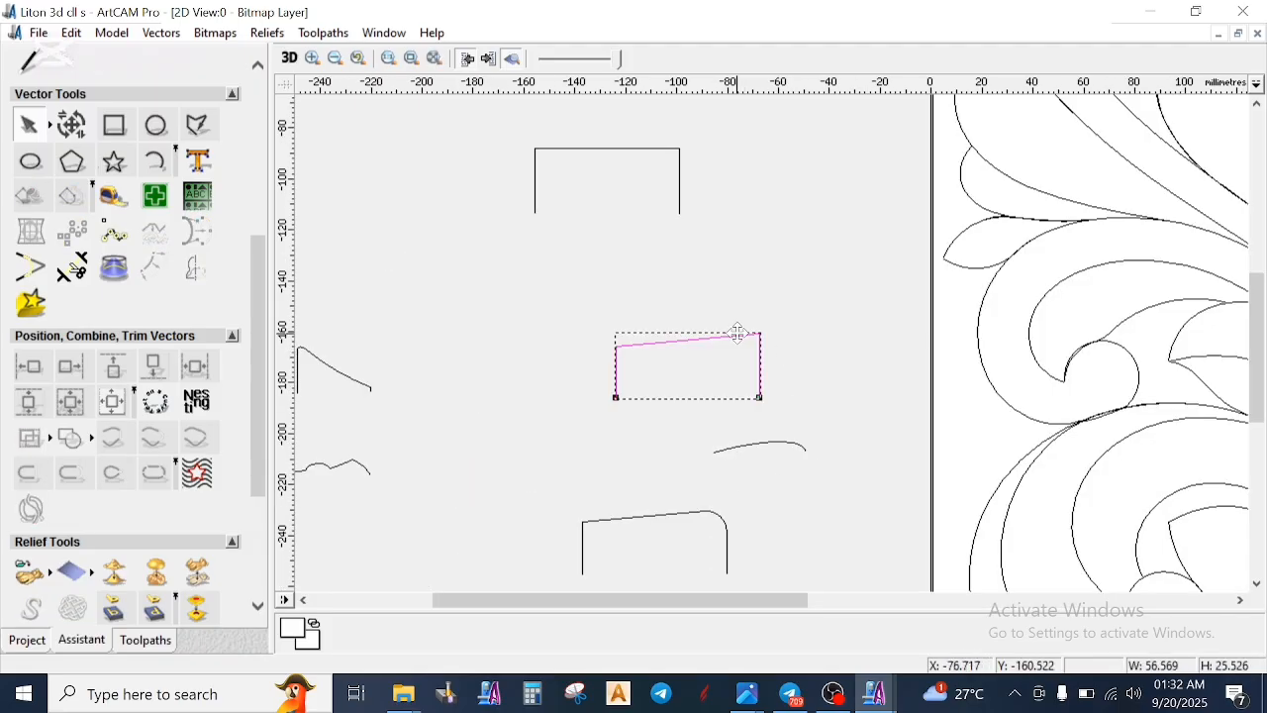
{"action": "scroll", "coordinate": [859, 217], "scroll_direction": "up", "scroll_amount": 2}
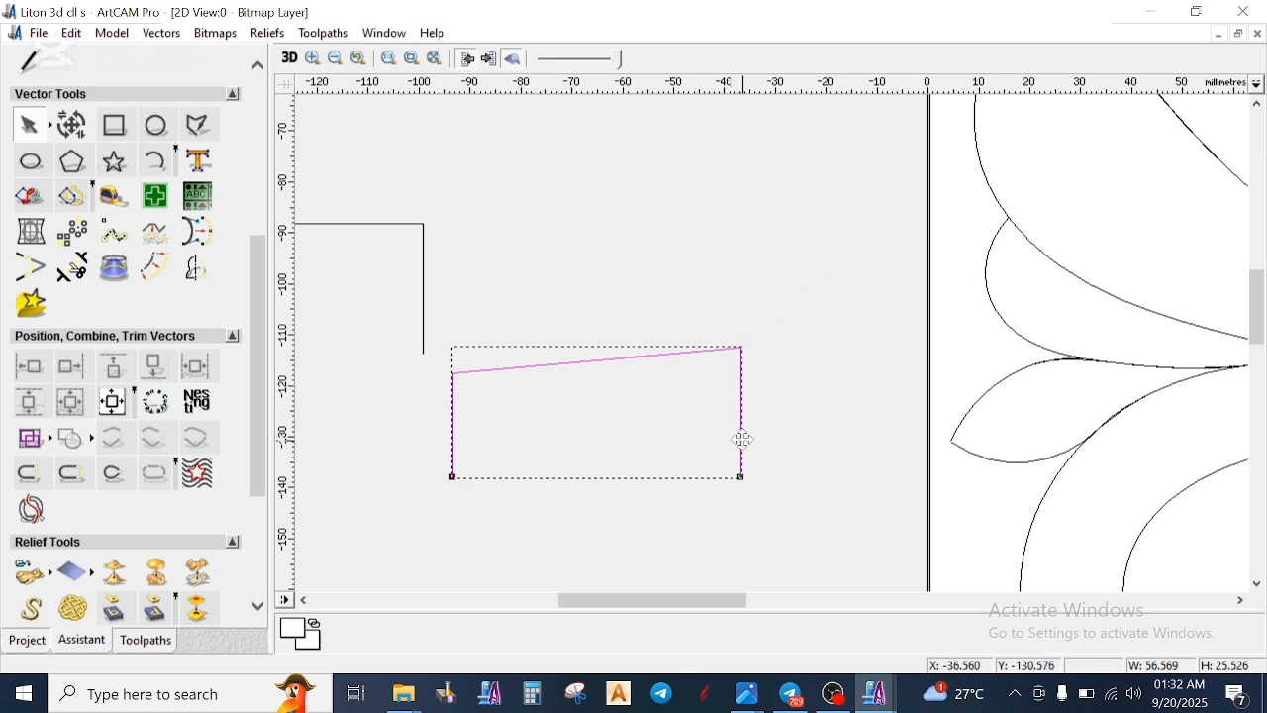
- Split the copied profile on both sides of its higher corner, join the ends with a smooth curve, and delete the leftover sharp corner
{"action": "left_click", "coordinate": [679, 351]}
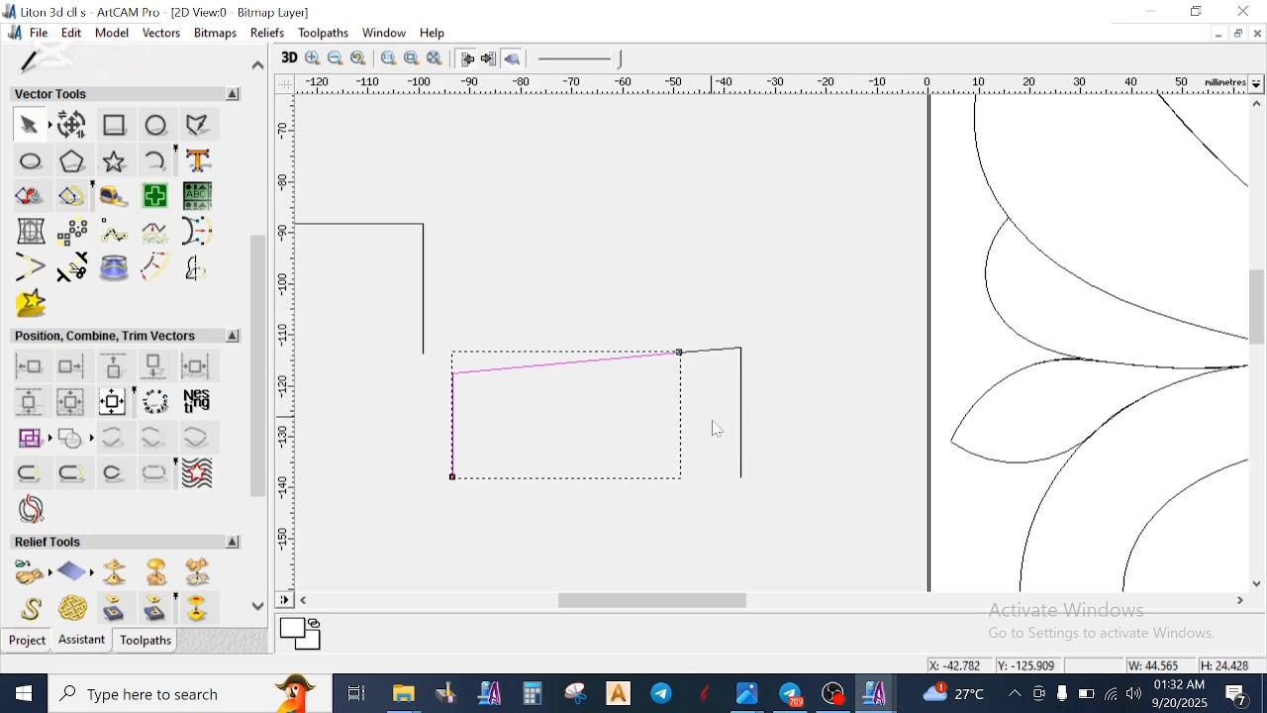
{"action": "left_click", "coordinate": [744, 476], "text": "shift"}
{"action": "right_click", "coordinate": [804, 473]}
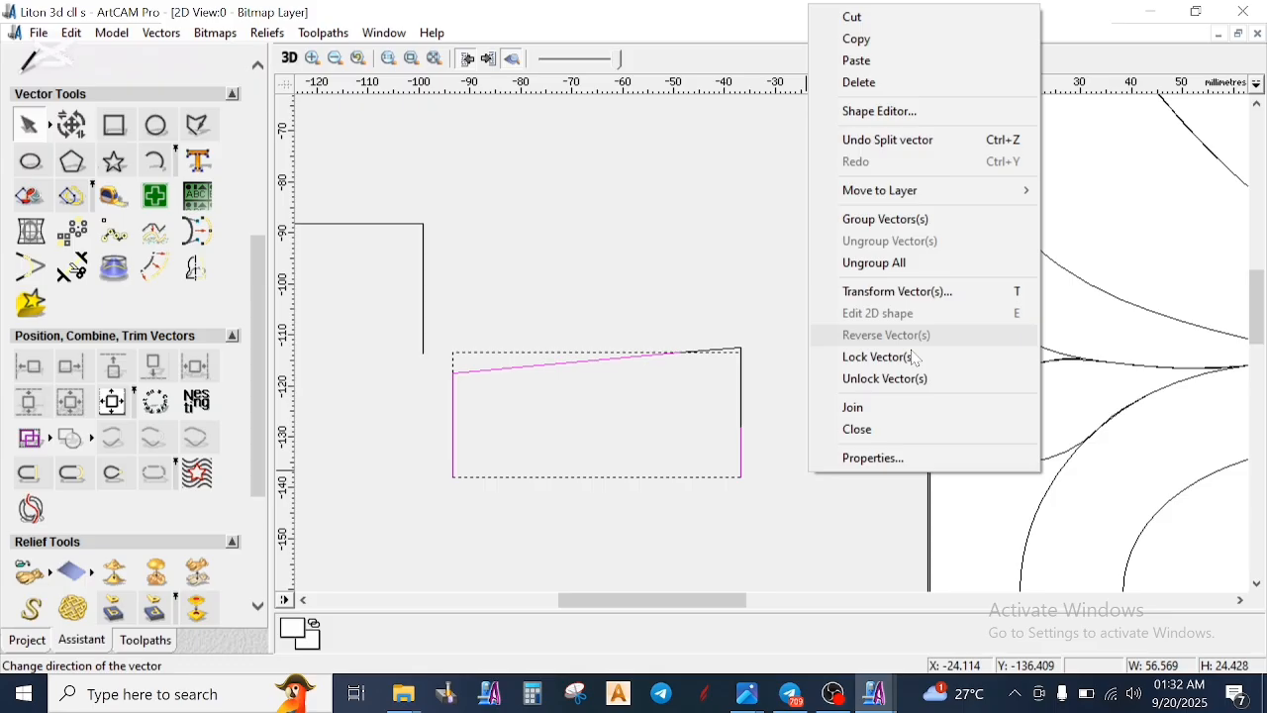
{"action": "left_click", "coordinate": [869, 406]}
{"action": "left_click", "coordinate": [796, 441]}
{"action": "left_click", "coordinate": [745, 380]}
{"action": "right_click", "coordinate": [778, 390]}
{"action": "left_click", "coordinate": [886, 287]}
- Start a Two Rail Sweep with the small teardrop leaf's two edges as drive rails and reverse the left rail's direction
{"action": "scroll", "coordinate": [891, 307], "scroll_direction": "down", "scroll_amount": 2}
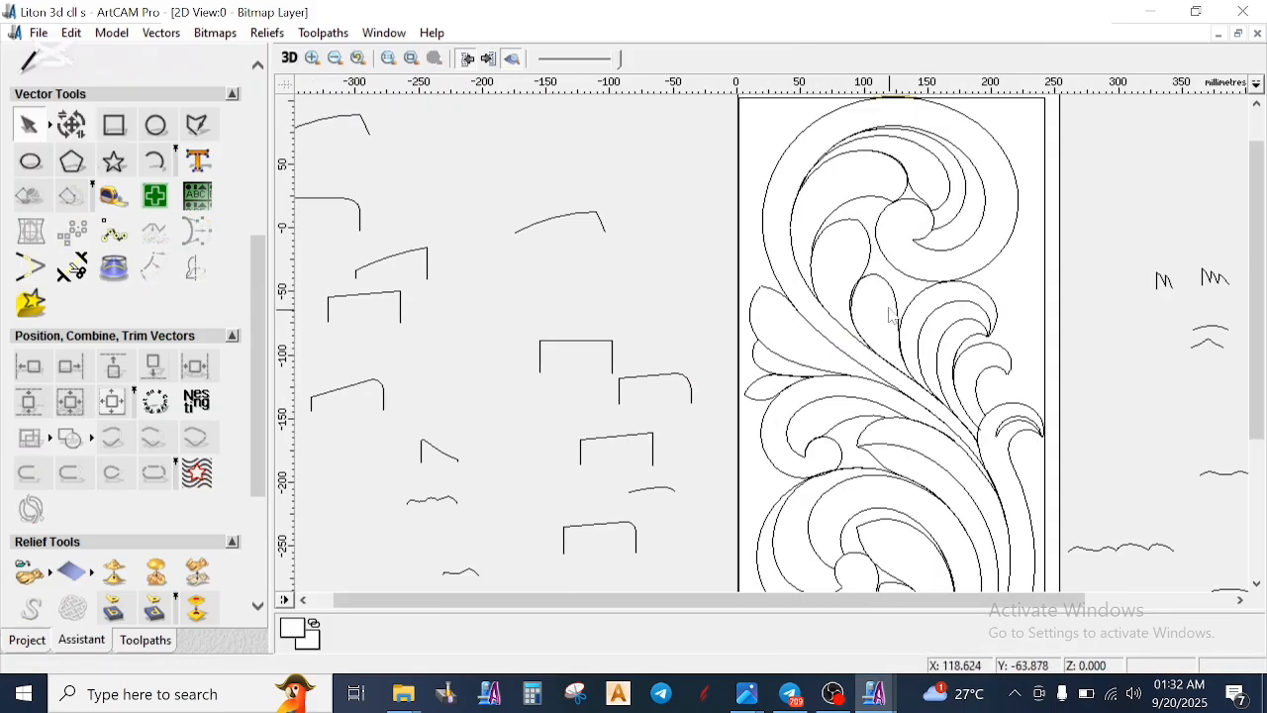
{"action": "left_click", "coordinate": [891, 295]}
{"action": "left_click", "coordinate": [857, 341]}
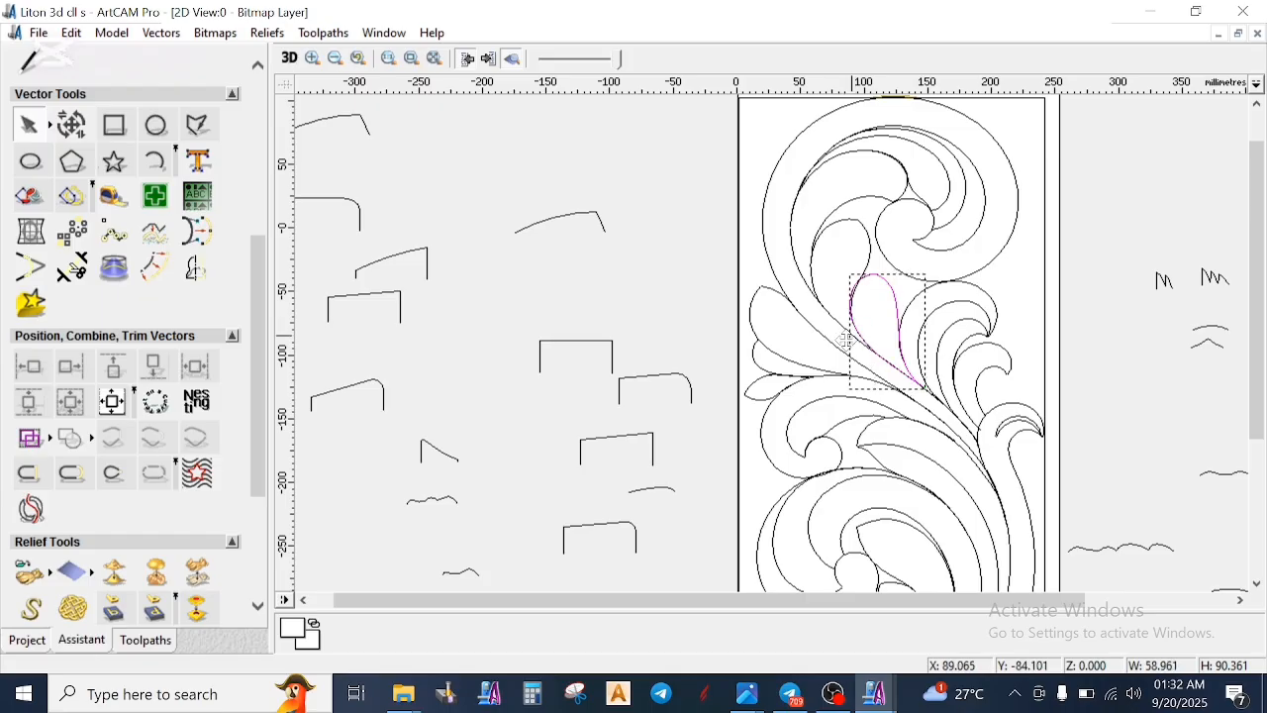
{"action": "scroll", "coordinate": [30, 436], "scroll_direction": "down", "scroll_amount": 3}
{"action": "left_click", "coordinate": [113, 463]}
{"action": "scroll", "coordinate": [870, 344], "scroll_direction": "up", "scroll_amount": 1}
{"action": "left_click", "coordinate": [794, 310]}
{"action": "left_click", "coordinate": [771, 356]}
{"action": "right_click", "coordinate": [770, 357]}
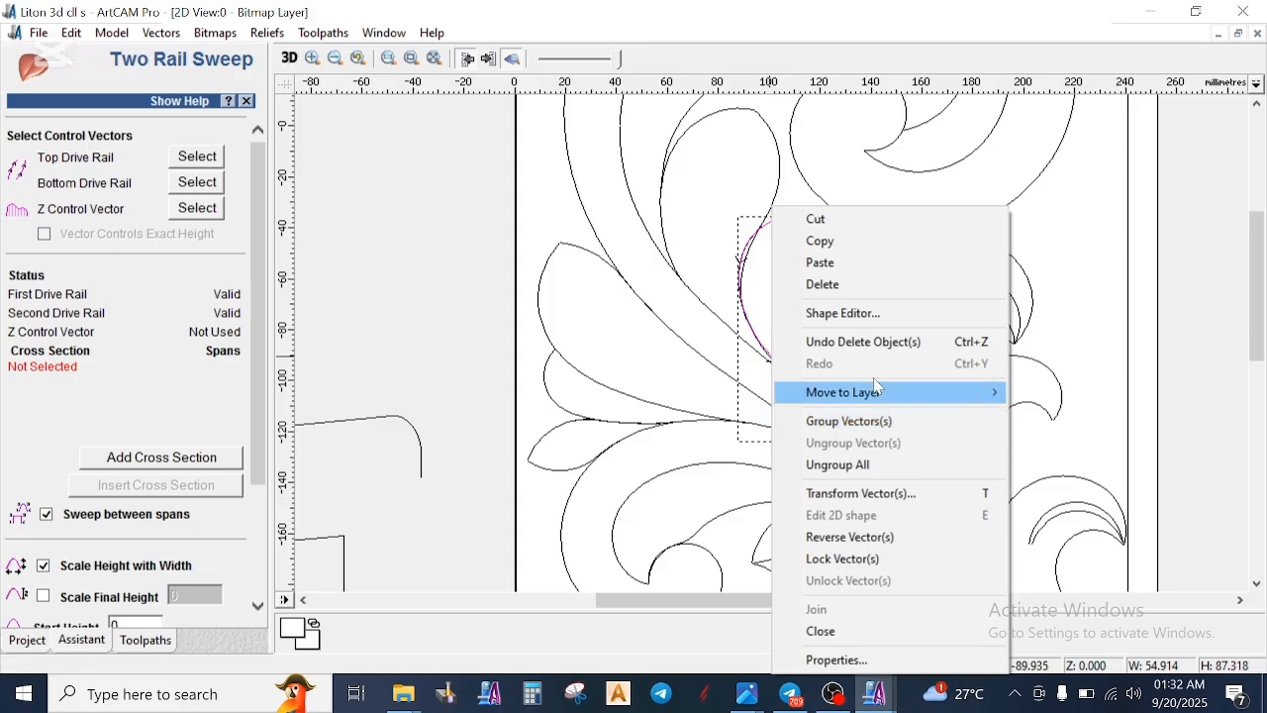
{"action": "left_click", "coordinate": [822, 537]}
{"action": "scroll", "coordinate": [812, 522], "scroll_direction": "down", "scroll_amount": 1}
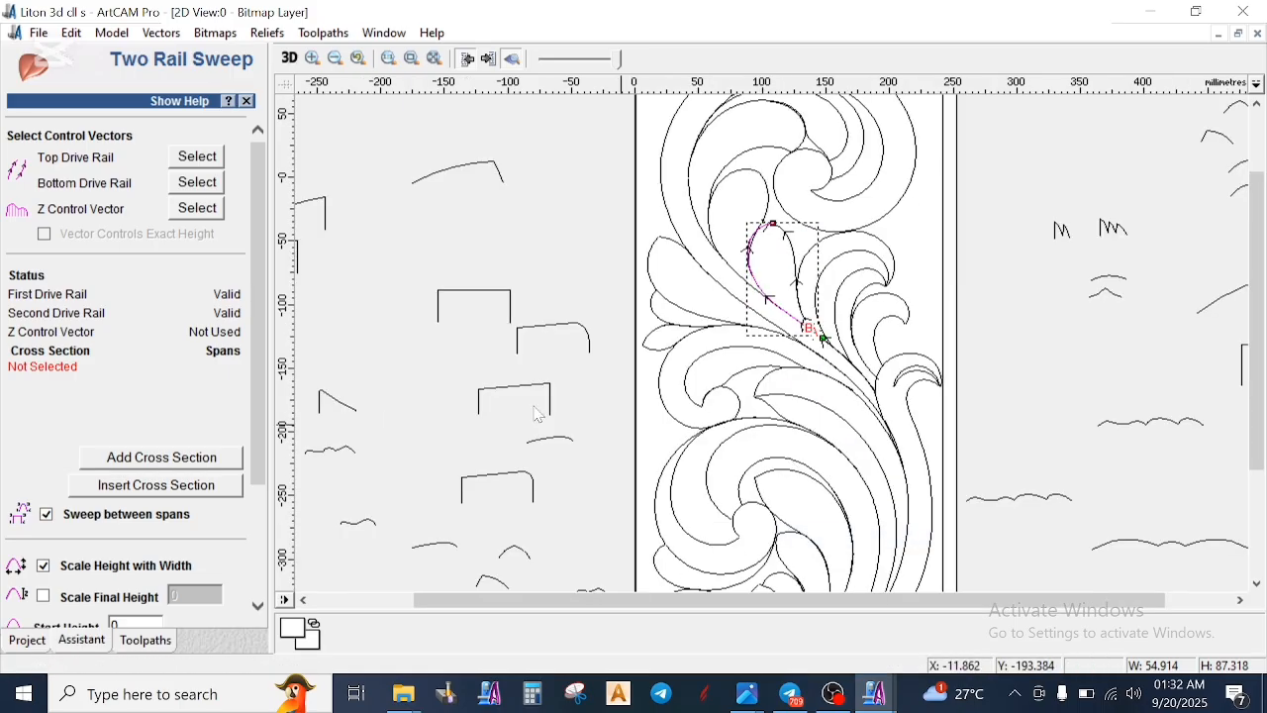
- Assign the new rounded-corner slanted profile as the Z control vector and select the low three-bump wavy profile for the cross section
{"action": "left_click", "coordinate": [557, 335]}
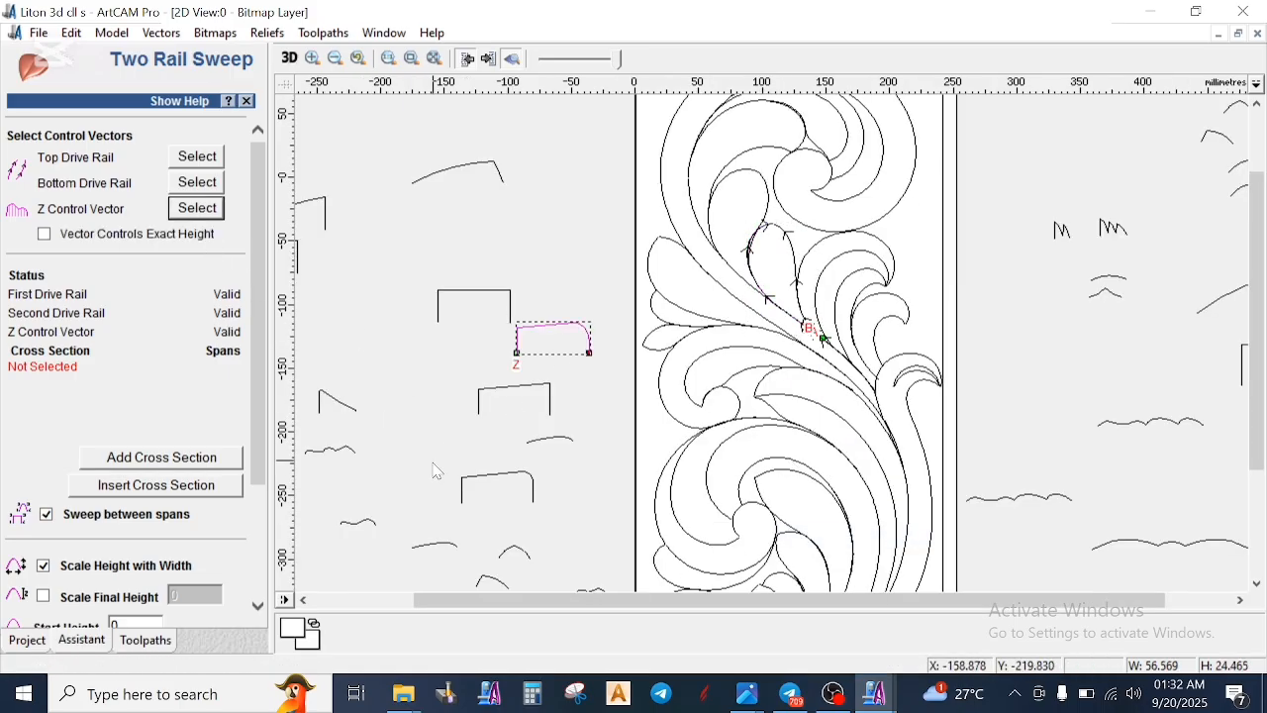
{"action": "left_click", "coordinate": [334, 454]}
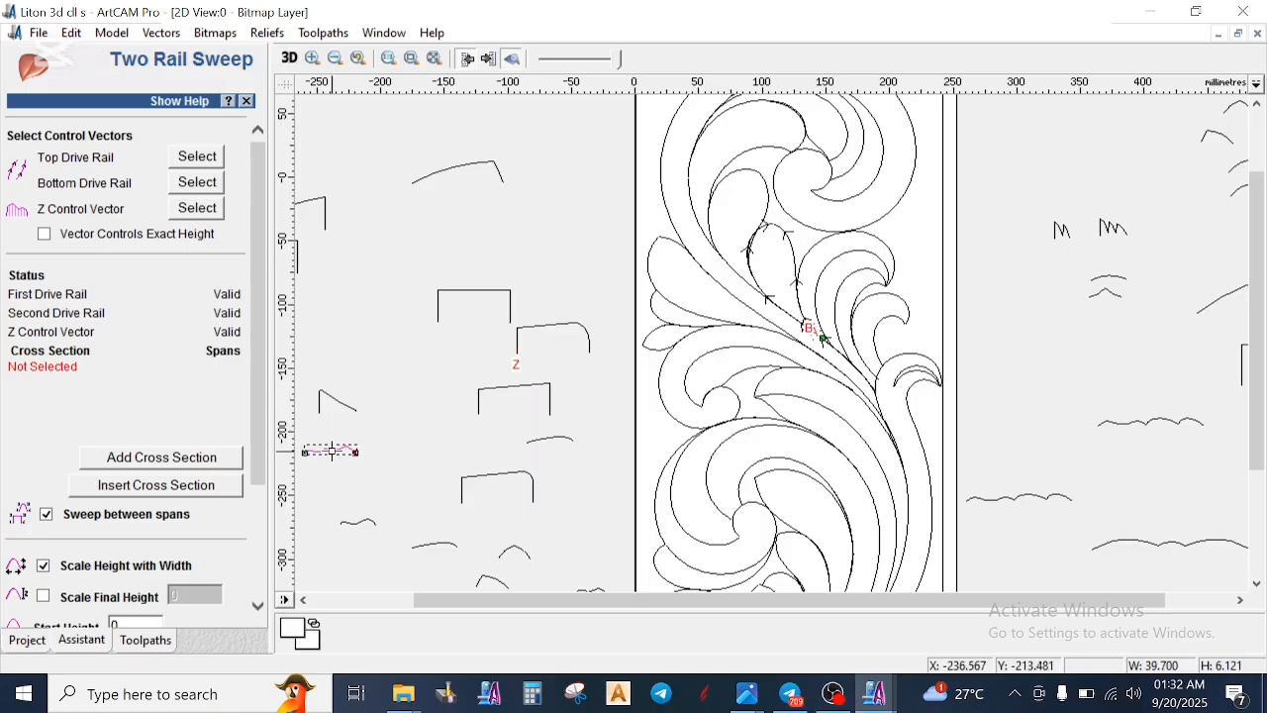
{"action": "scroll", "coordinate": [354, 473], "scroll_direction": "up", "scroll_amount": 1}
{"action": "scroll", "coordinate": [957, 342], "scroll_direction": "up", "scroll_amount": 1}
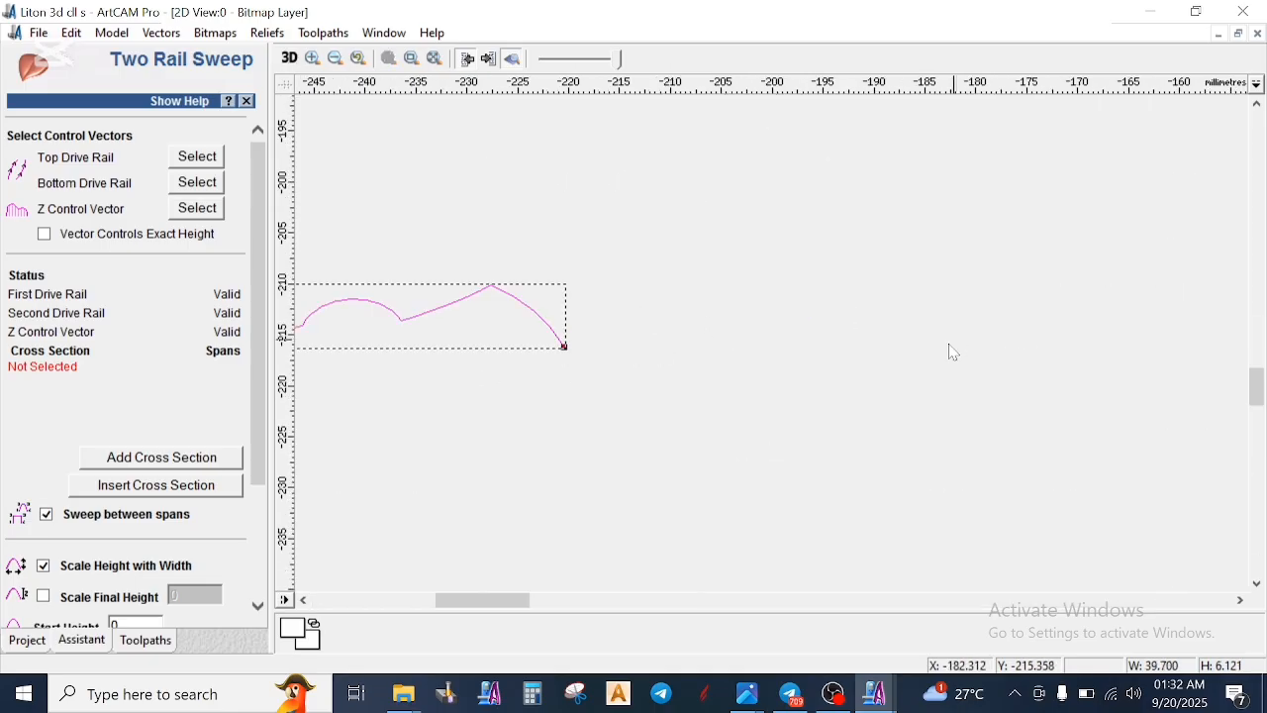
{"action": "scroll", "coordinate": [870, 398], "scroll_direction": "down", "scroll_amount": 2}
{"action": "scroll", "coordinate": [849, 488], "scroll_direction": "down", "scroll_amount": 1}
{"action": "scroll", "coordinate": [741, 434], "scroll_direction": "up", "scroll_amount": 1}
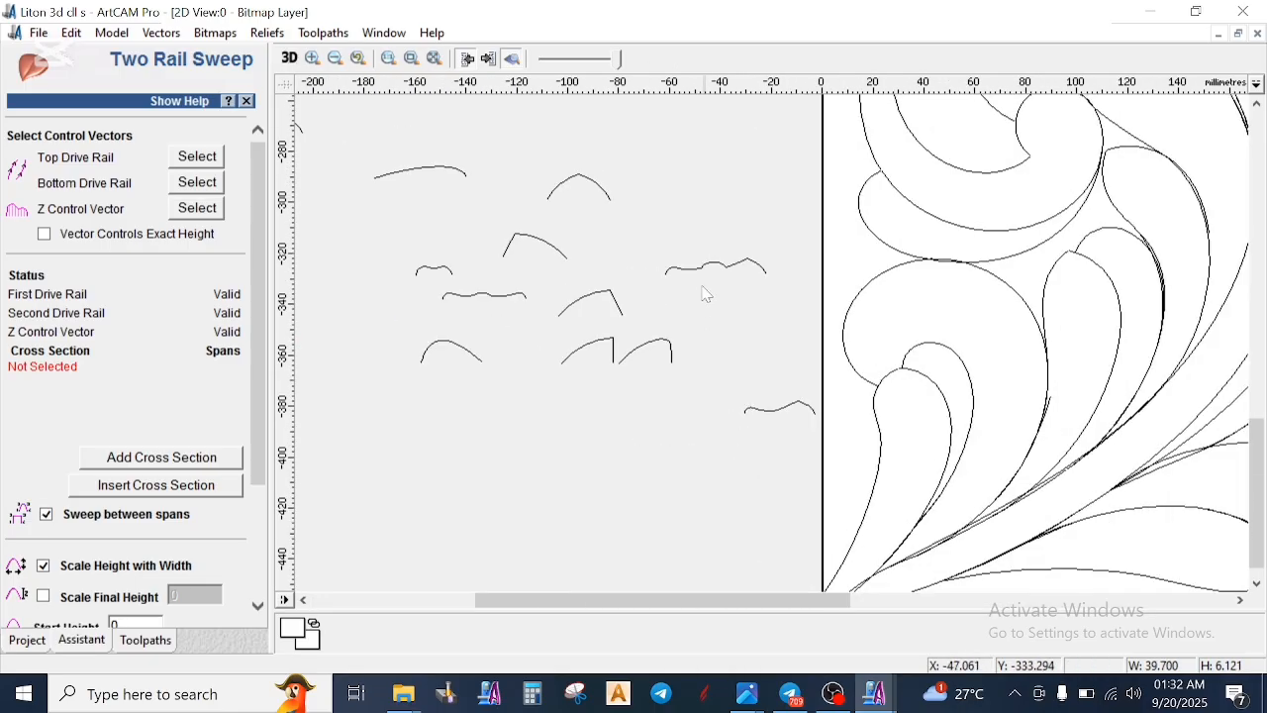
{"action": "left_click", "coordinate": [501, 300]}
{"action": "scroll", "coordinate": [515, 297], "scroll_direction": "up", "scroll_amount": 1}
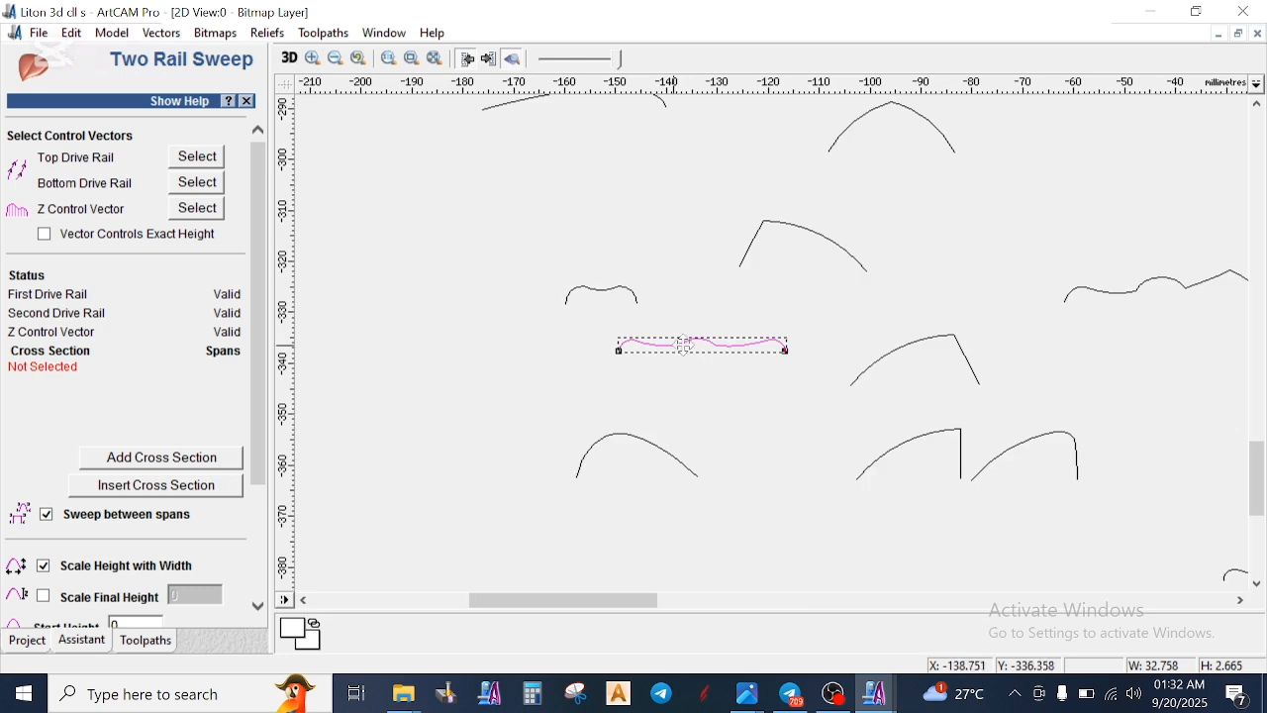
- Disable sweeping between spans and scaling height with width, set final height 8, start height 2 and combine mode Highest, and calculate the sweep
{"action": "left_click", "coordinate": [45, 516]}
{"action": "left_click", "coordinate": [44, 599]}
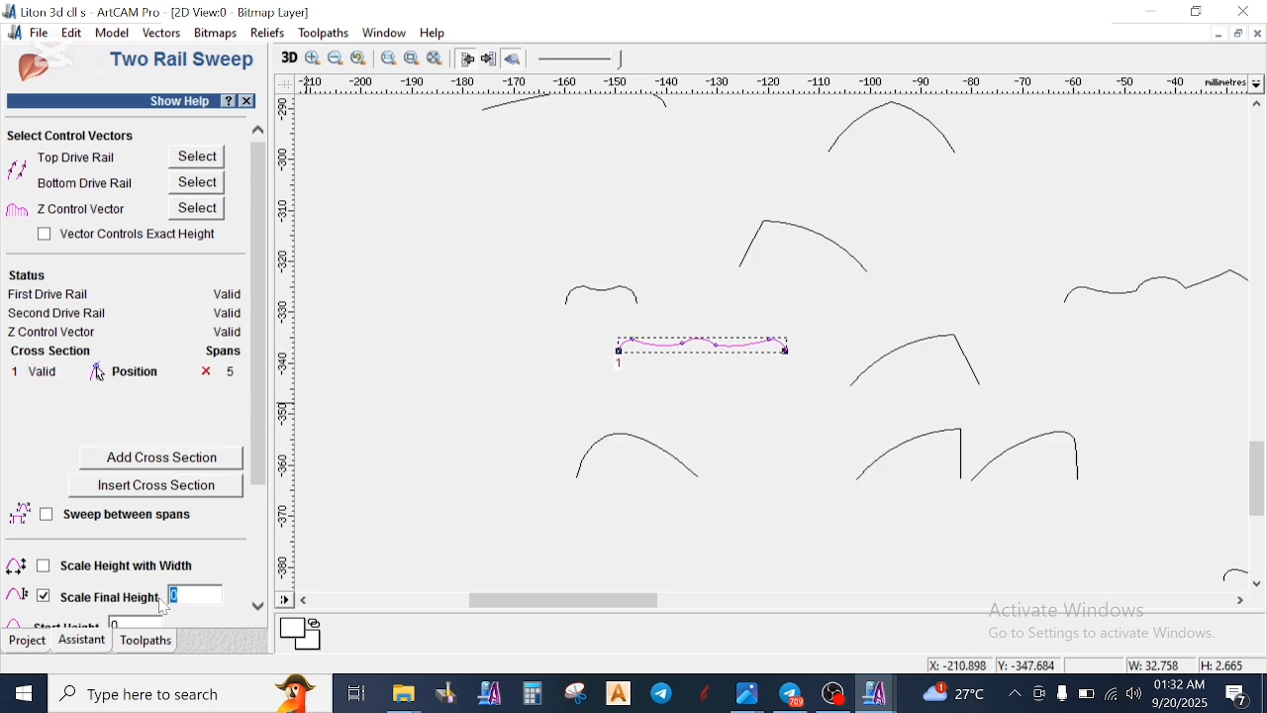
{"action": "scroll", "coordinate": [138, 594], "scroll_direction": "down", "scroll_amount": 3}
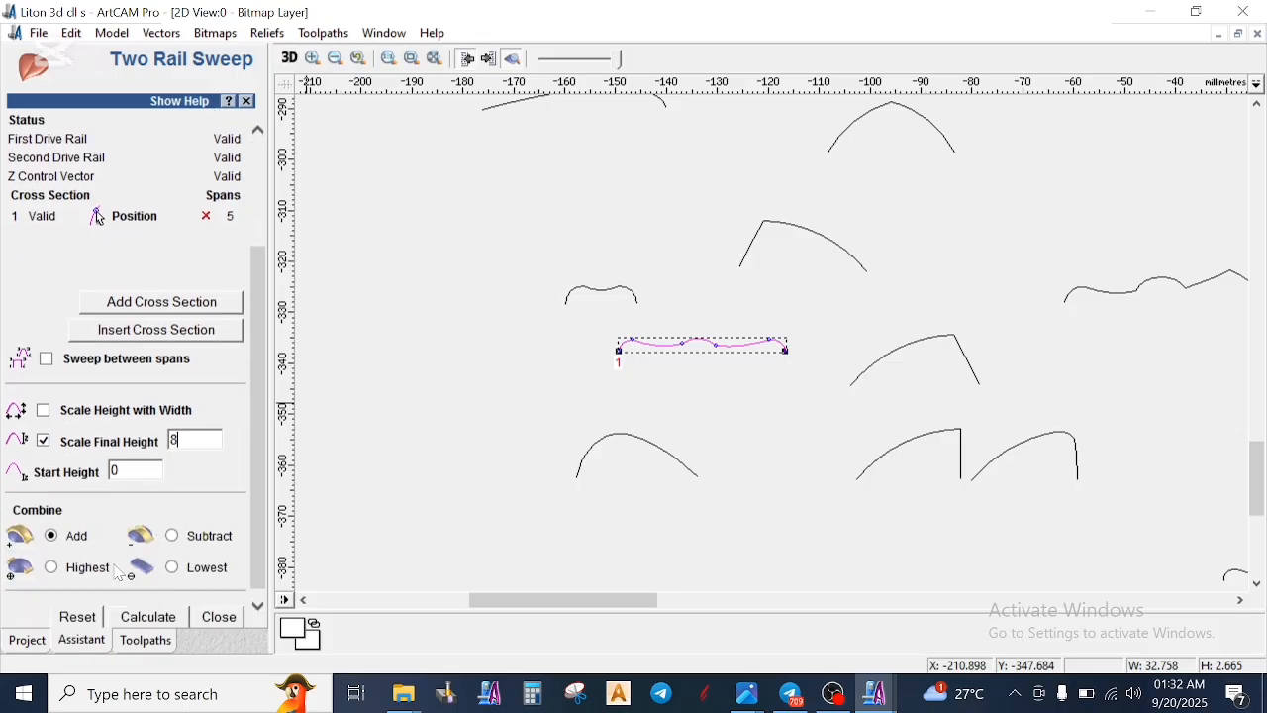
{"action": "type", "text": "2"}
{"action": "left_click", "coordinate": [52, 570]}
{"action": "scroll", "coordinate": [605, 390], "scroll_direction": "down", "scroll_amount": 4}
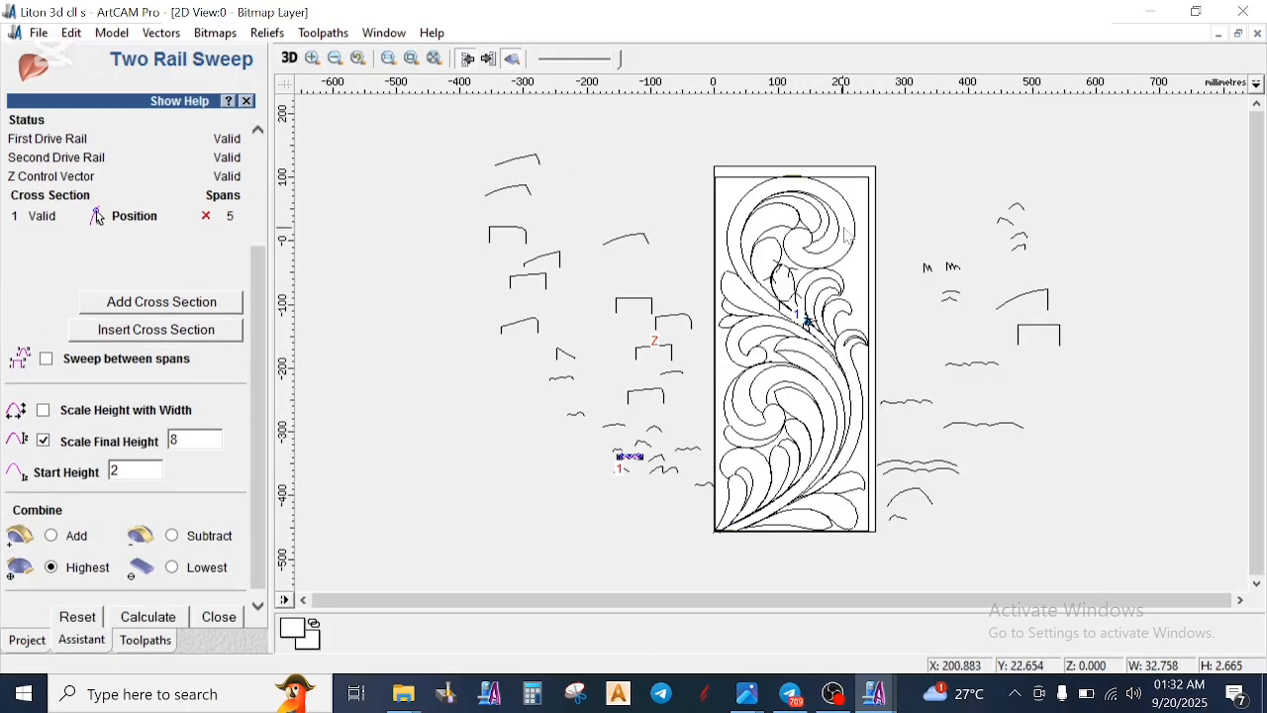
{"action": "scroll", "coordinate": [106, 597], "scroll_direction": "down", "scroll_amount": 1}
{"action": "left_click", "coordinate": [157, 615]}
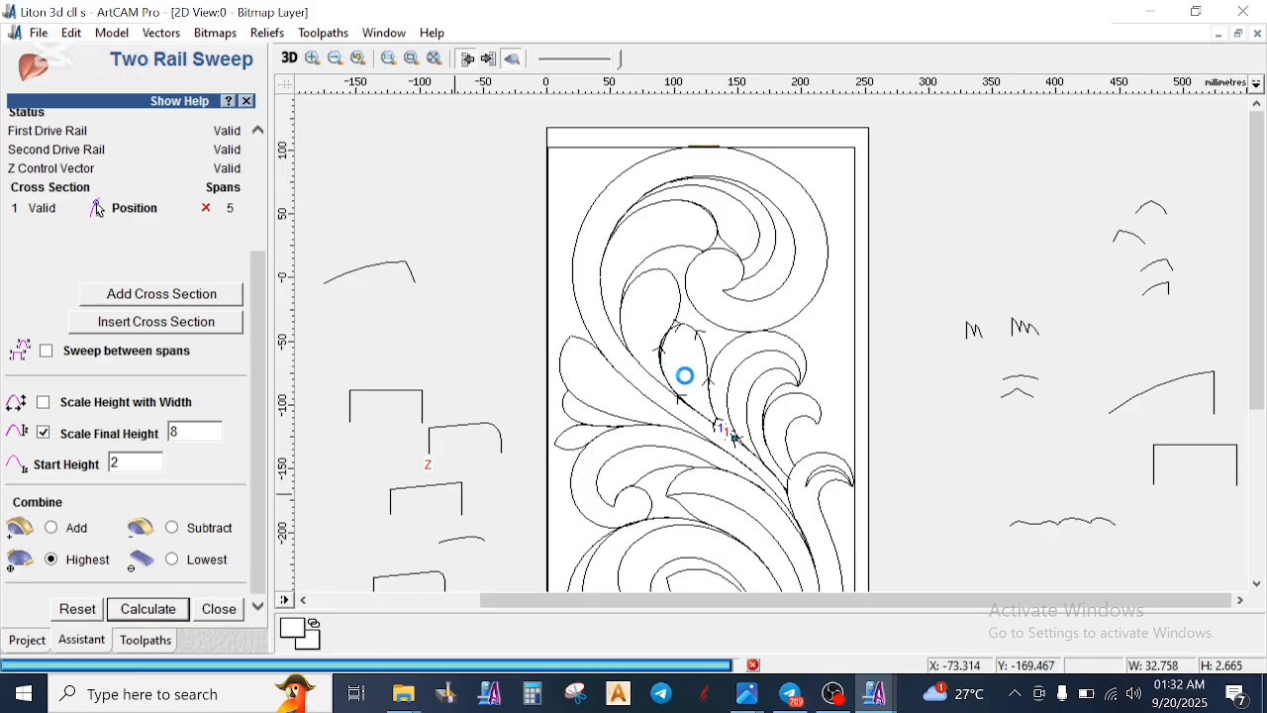
- Inspect the swept leaf relief in 3D from the side and from above, and return to the 2D view
{"action": "scroll", "coordinate": [686, 377], "scroll_direction": "up", "scroll_amount": 1}
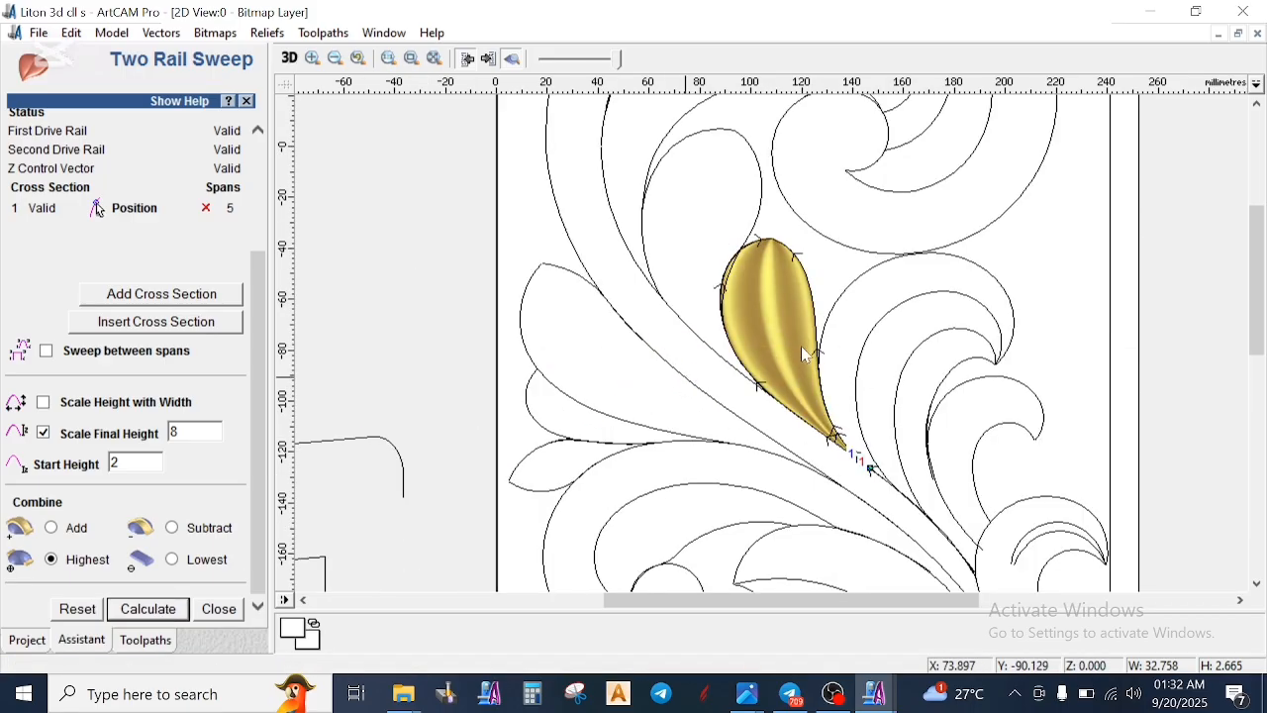
{"action": "left_click", "coordinate": [289, 59]}
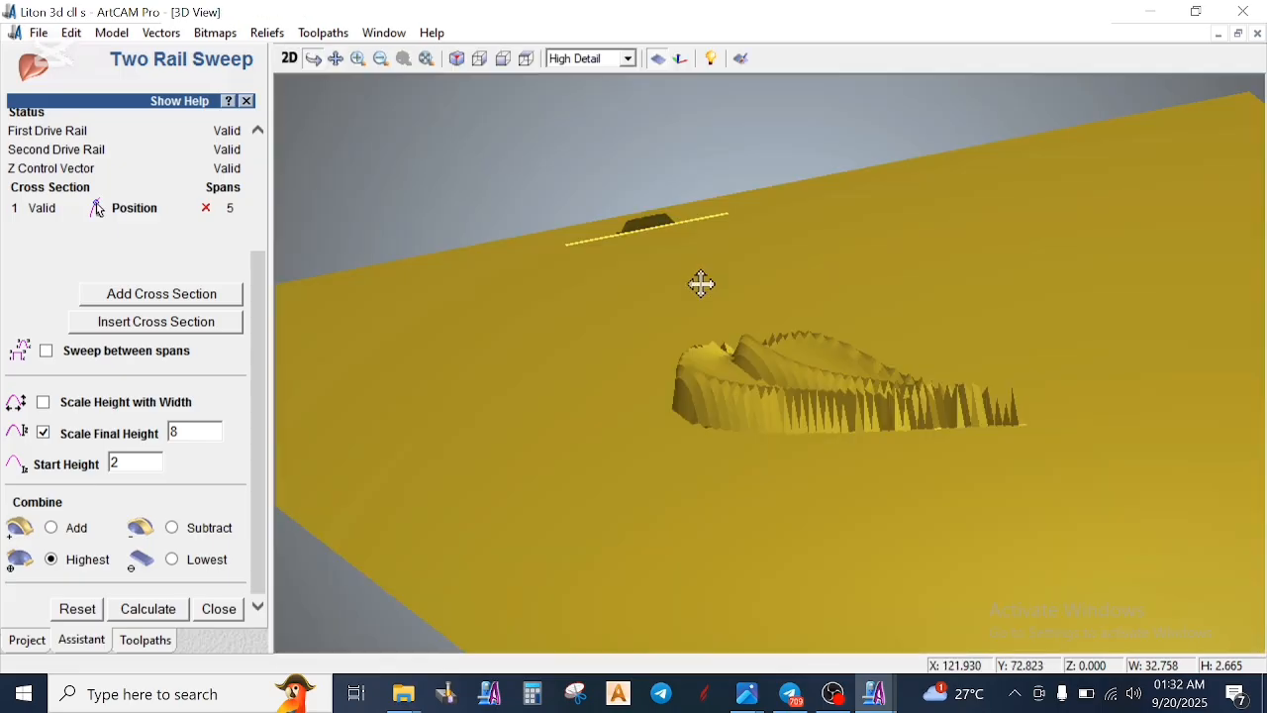
{"action": "left_click_drag", "start_coordinate": [1016, 427], "coordinate": [854, 588]}
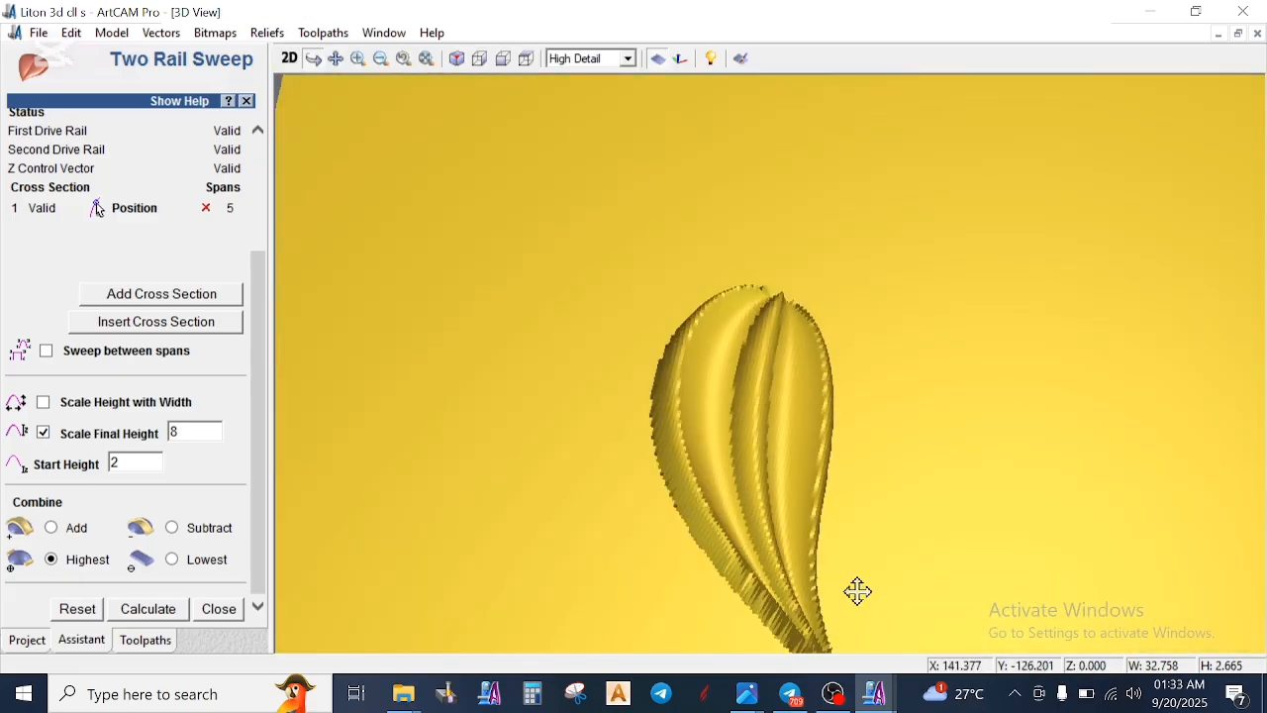
{"action": "scroll", "coordinate": [757, 468], "scroll_direction": "up", "scroll_amount": 2}
{"action": "left_click_drag", "start_coordinate": [772, 416], "coordinate": [691, 507]}
{"action": "left_click", "coordinate": [291, 60]}
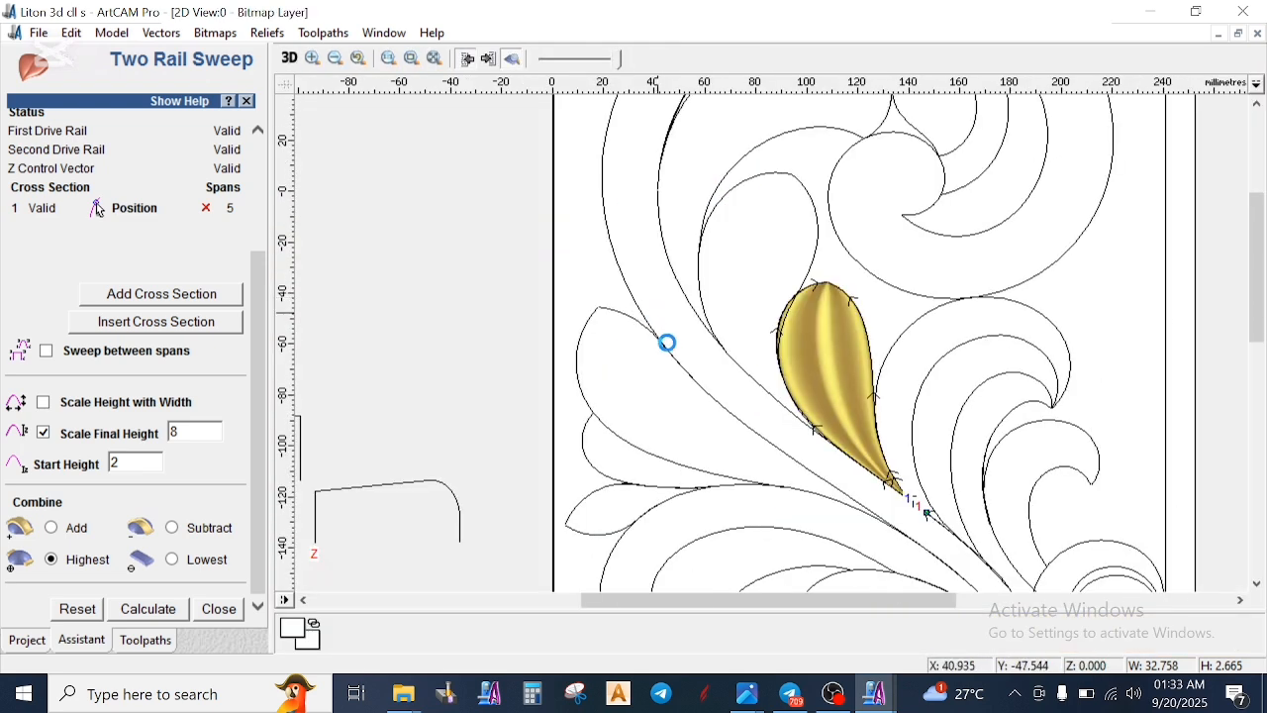
- Node-edit the low three-bump cross-section profile, raising the valleys on both sides of its central bump
{"action": "scroll", "coordinate": [694, 346], "scroll_direction": "down", "scroll_amount": 2}
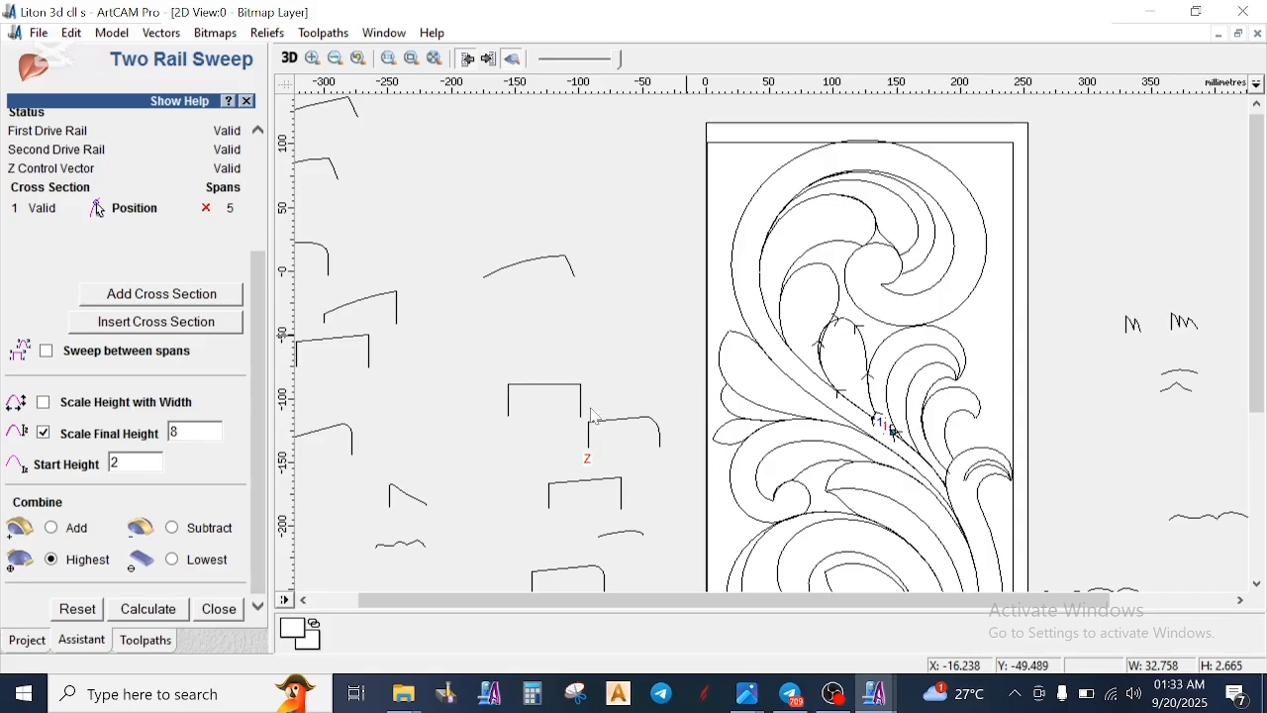
{"action": "scroll", "coordinate": [429, 478], "scroll_direction": "up", "scroll_amount": 4}
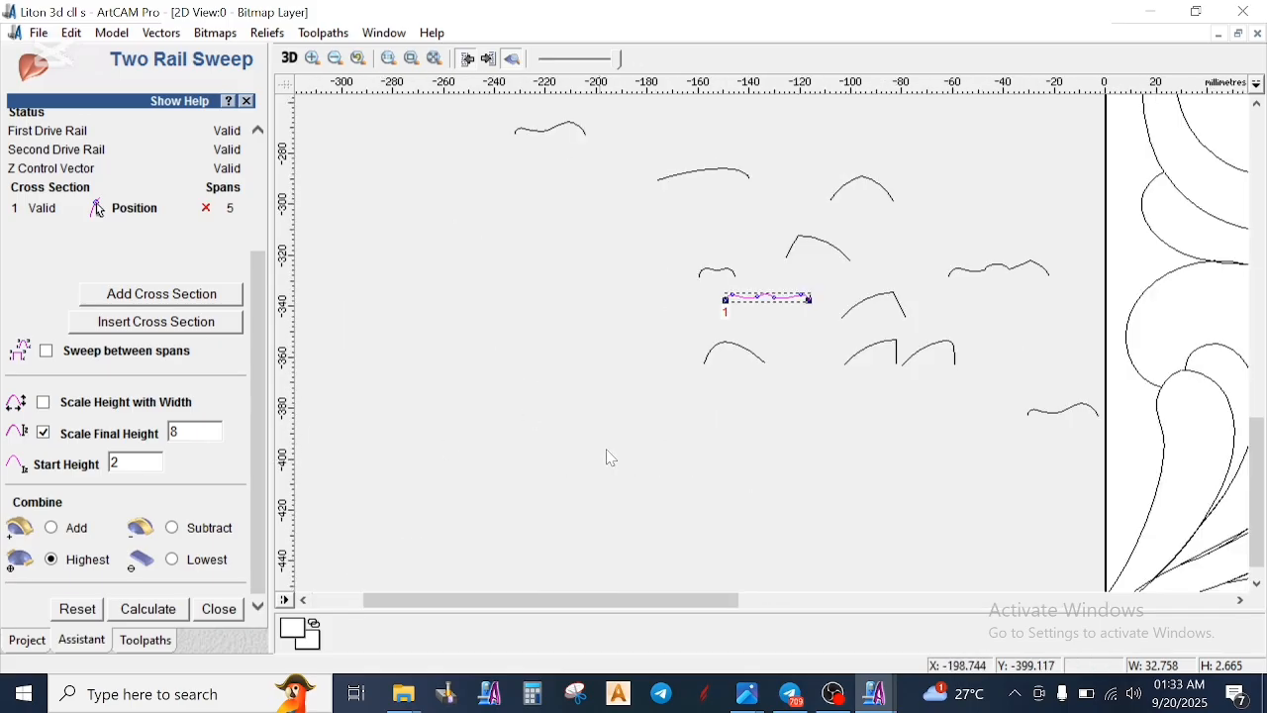
{"action": "scroll", "coordinate": [773, 327], "scroll_direction": "up", "scroll_amount": 3}
{"action": "left_click", "coordinate": [680, 340]}
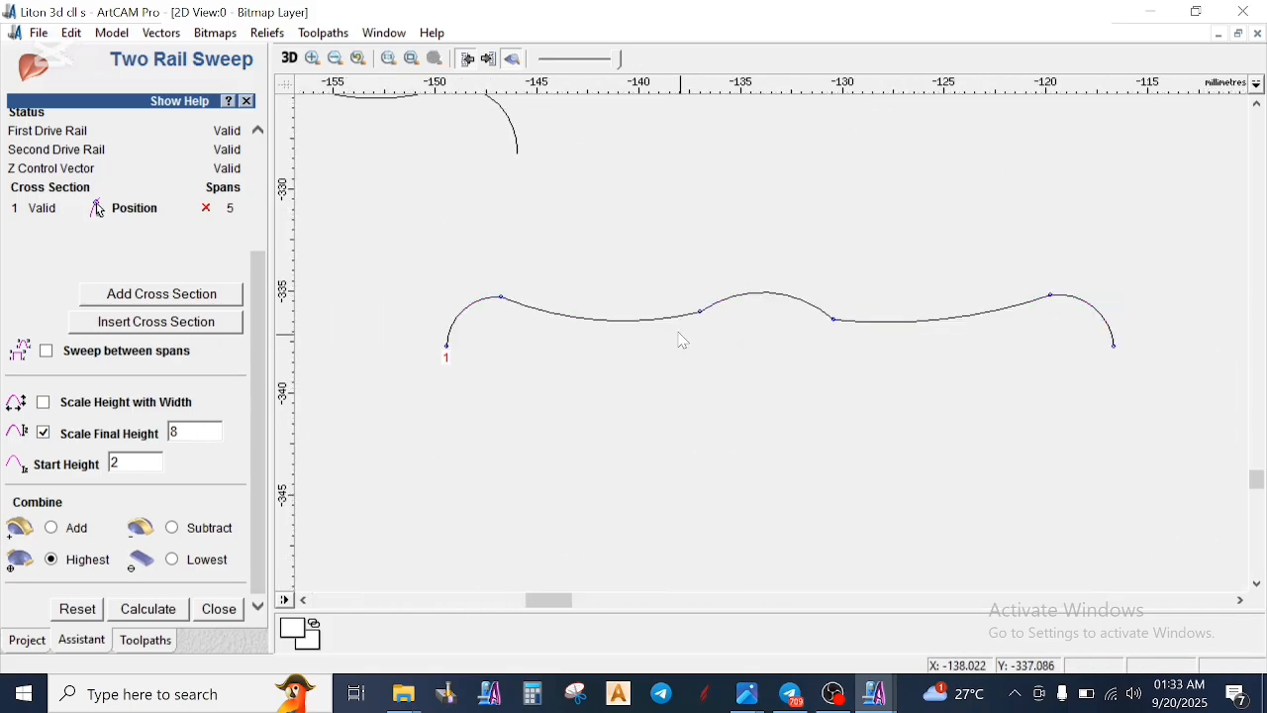
{"action": "left_click", "coordinate": [660, 320]}
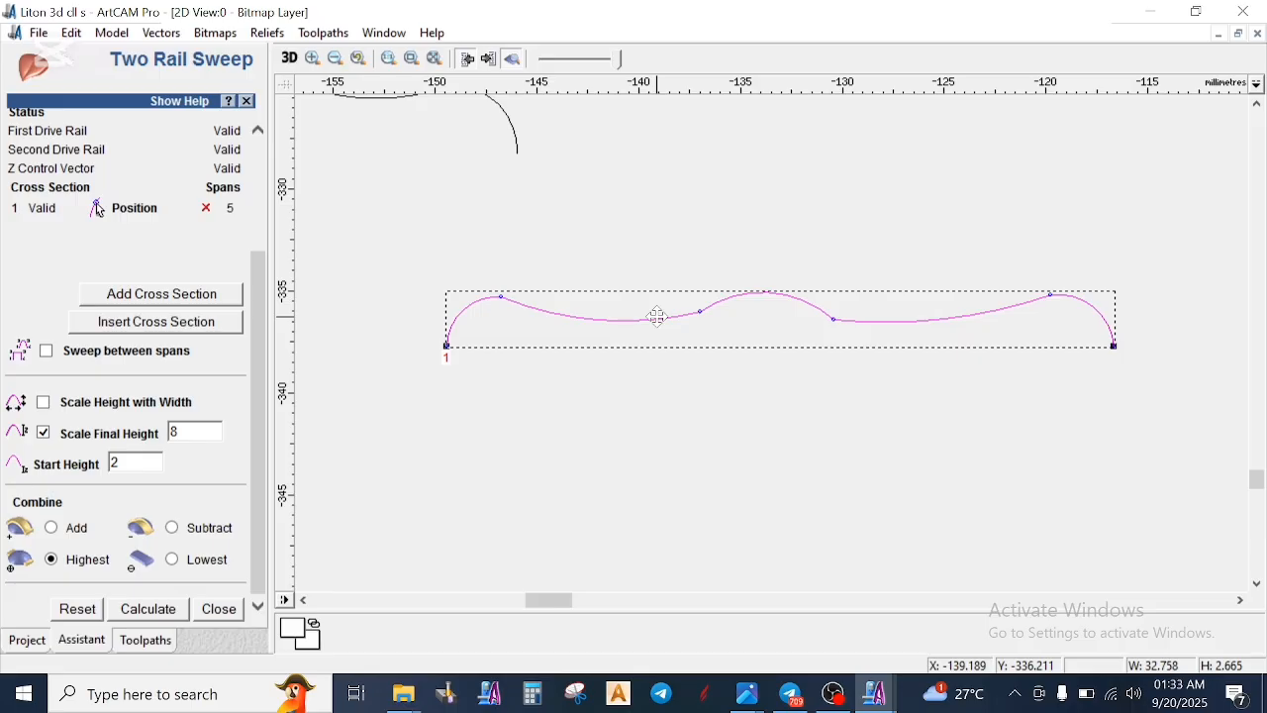
{"action": "left_click_drag", "start_coordinate": [598, 318], "coordinate": [600, 310]}
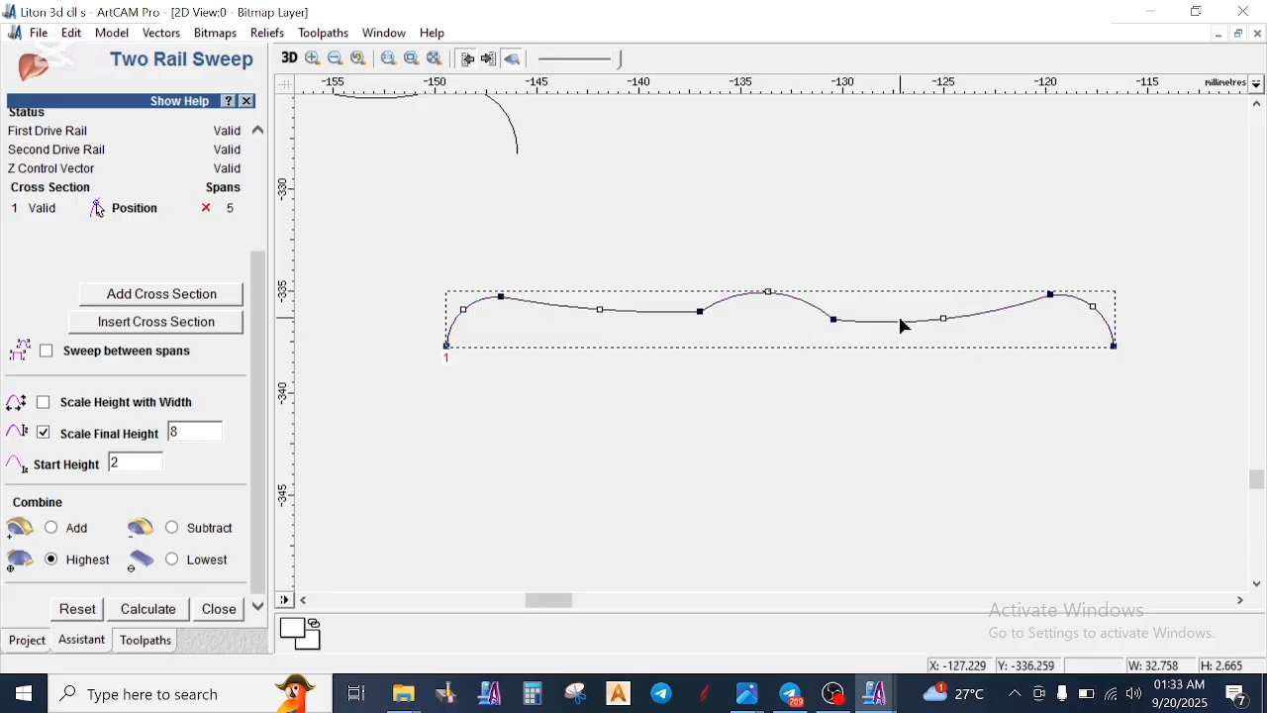
{"action": "left_click_drag", "start_coordinate": [945, 319], "coordinate": [943, 311]}
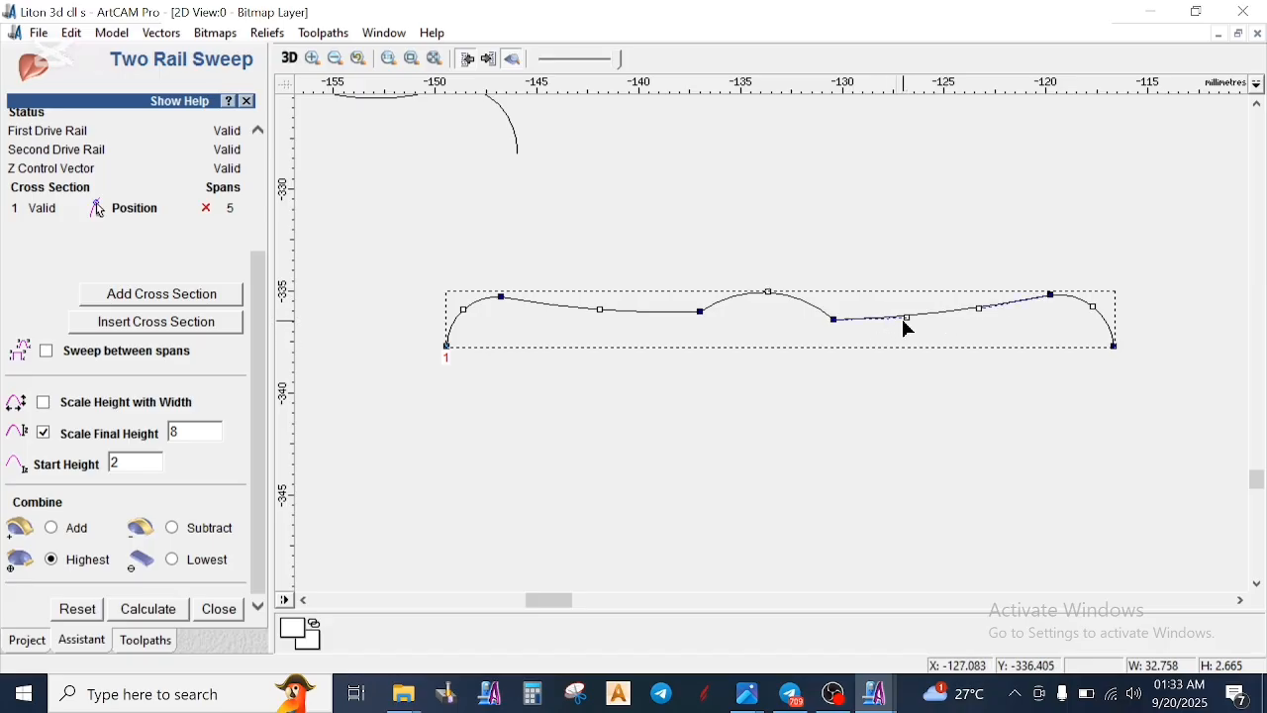
- Adjust the profile's Bezier handles so both valleys dip beside the central bump and the curve flows smoothly out of the left shoulder
{"action": "left_click_drag", "start_coordinate": [908, 318], "coordinate": [899, 329]}
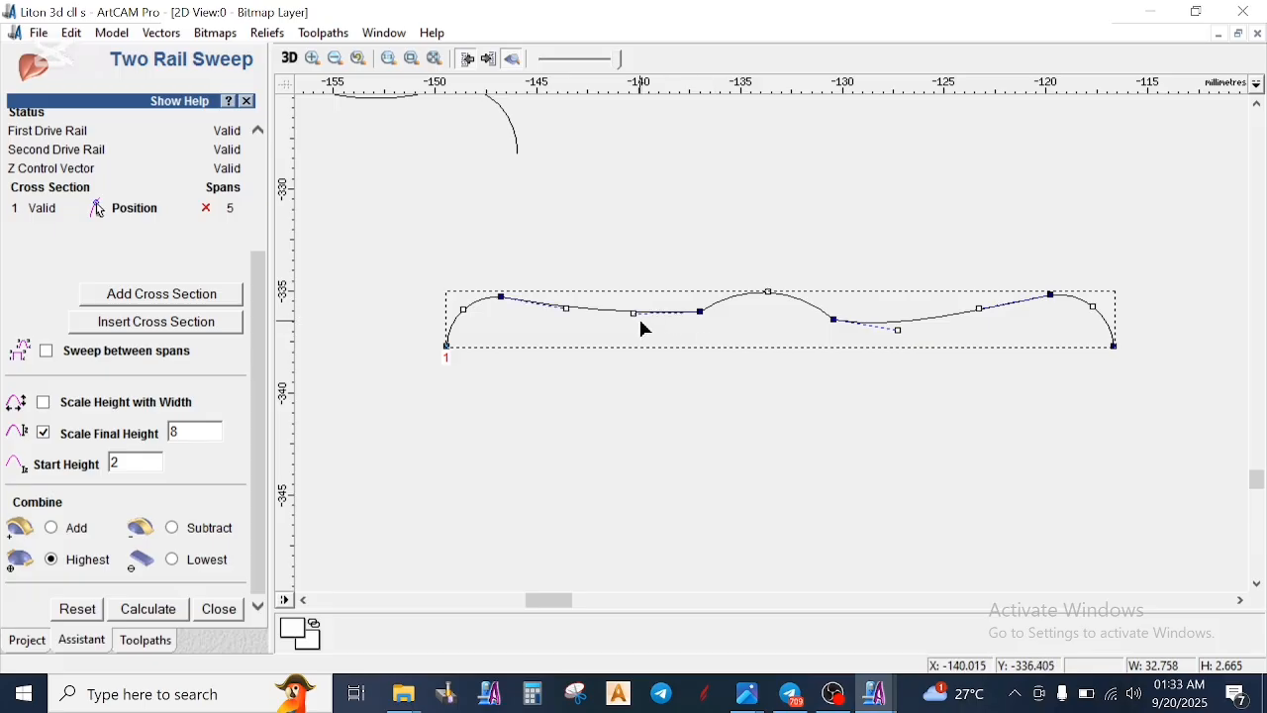
{"action": "left_click_drag", "start_coordinate": [635, 314], "coordinate": [659, 328]}
{"action": "left_click_drag", "start_coordinate": [569, 308], "coordinate": [570, 300]}
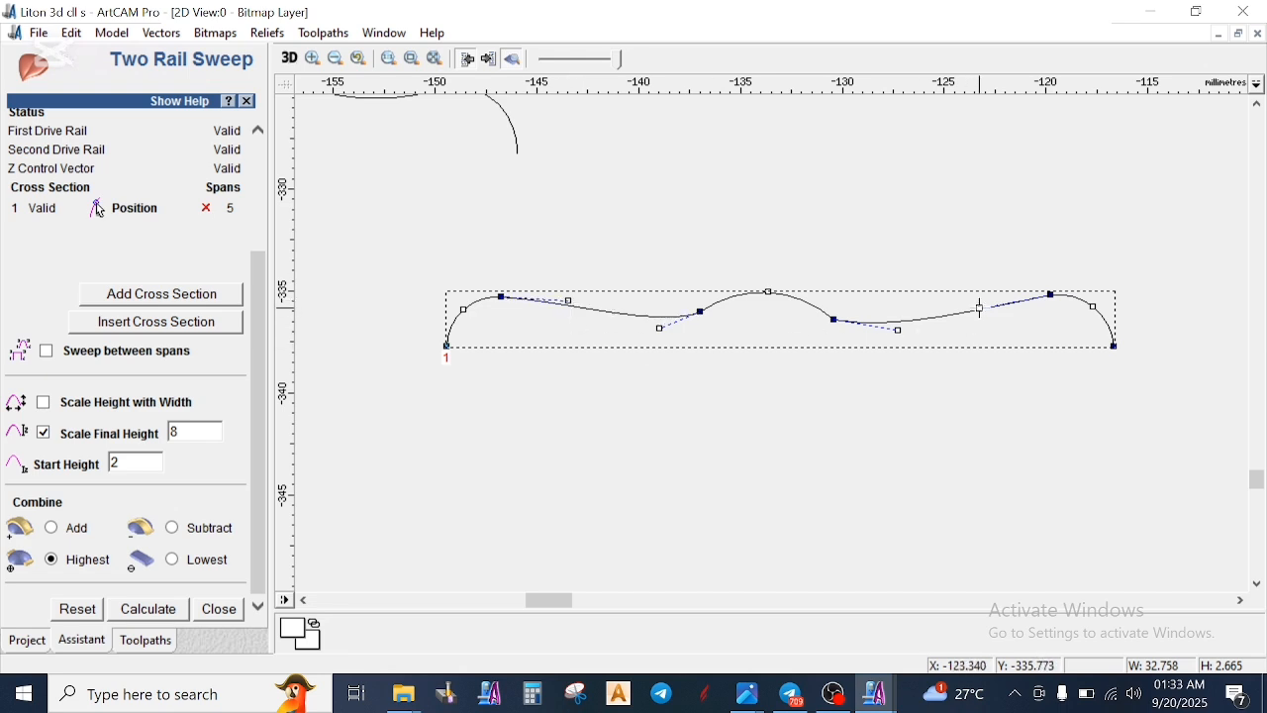
{"action": "left_click", "coordinate": [753, 368]}
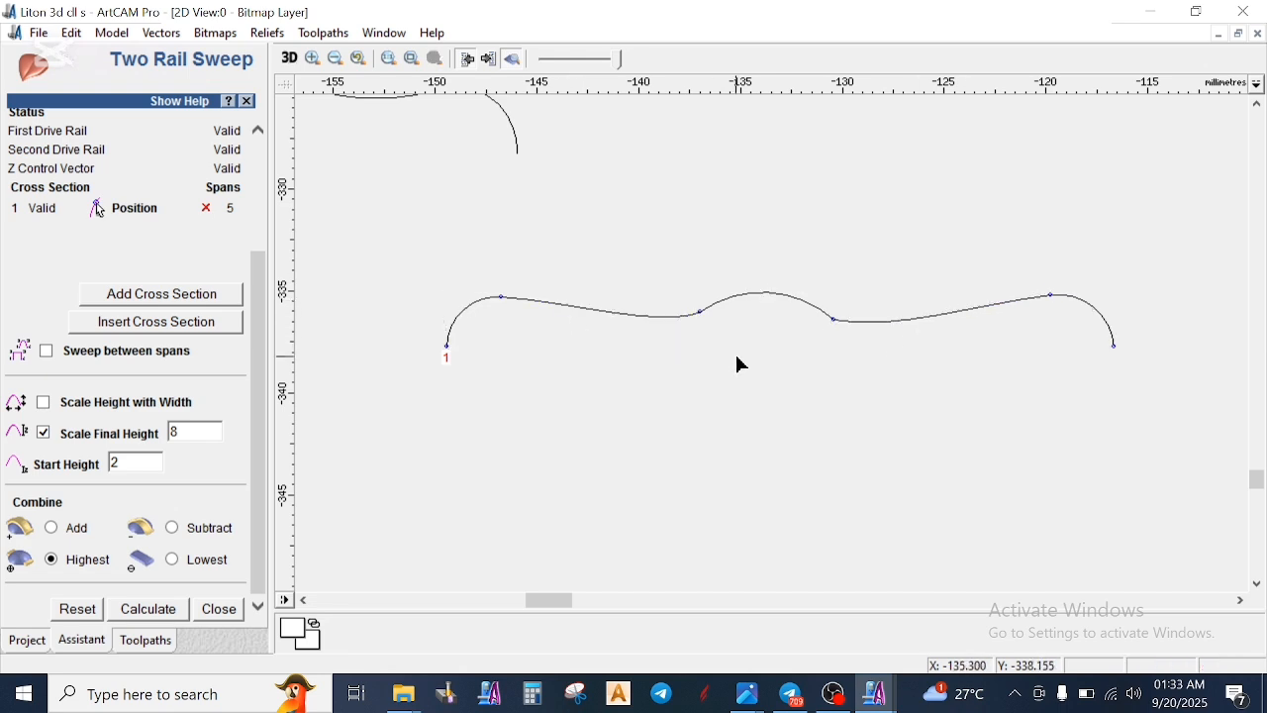
- Recalculate the teardrop leaf's sweep with the reshaped cross section
{"action": "scroll", "coordinate": [792, 311], "scroll_direction": "down", "scroll_amount": 6}
{"action": "scroll", "coordinate": [808, 293], "scroll_direction": "up", "scroll_amount": 2}
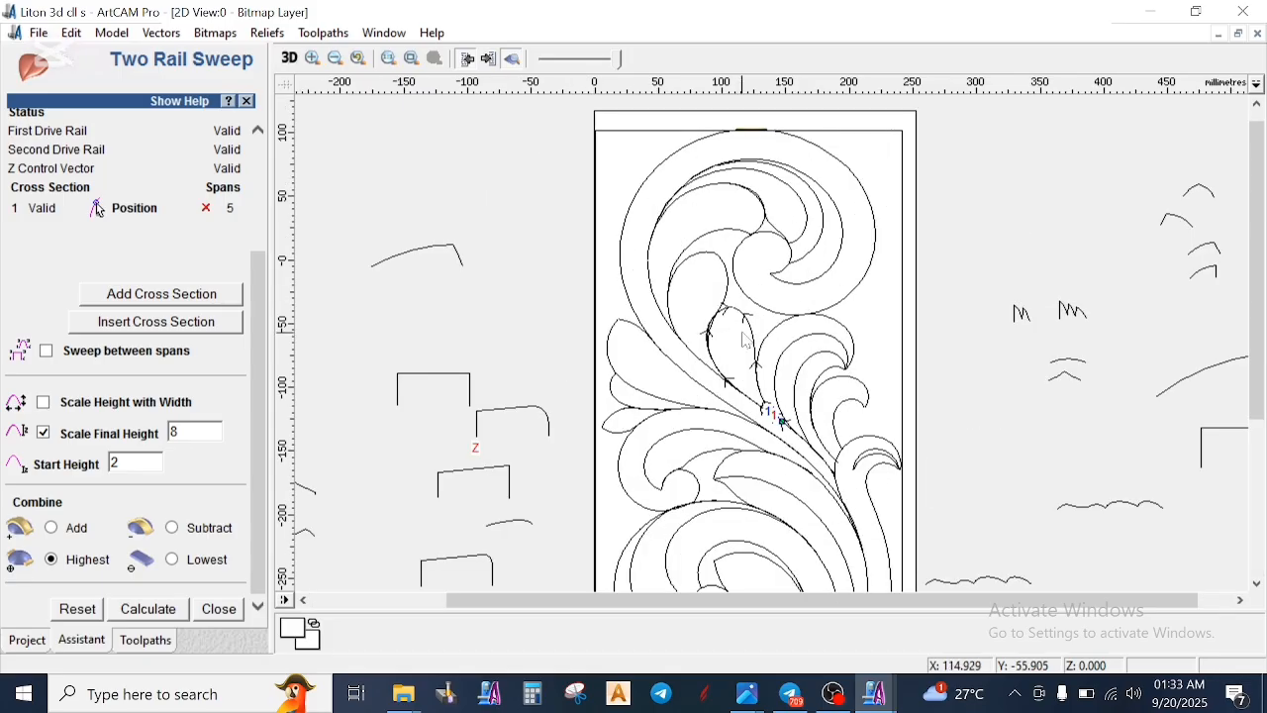
{"action": "left_click", "coordinate": [163, 612]}
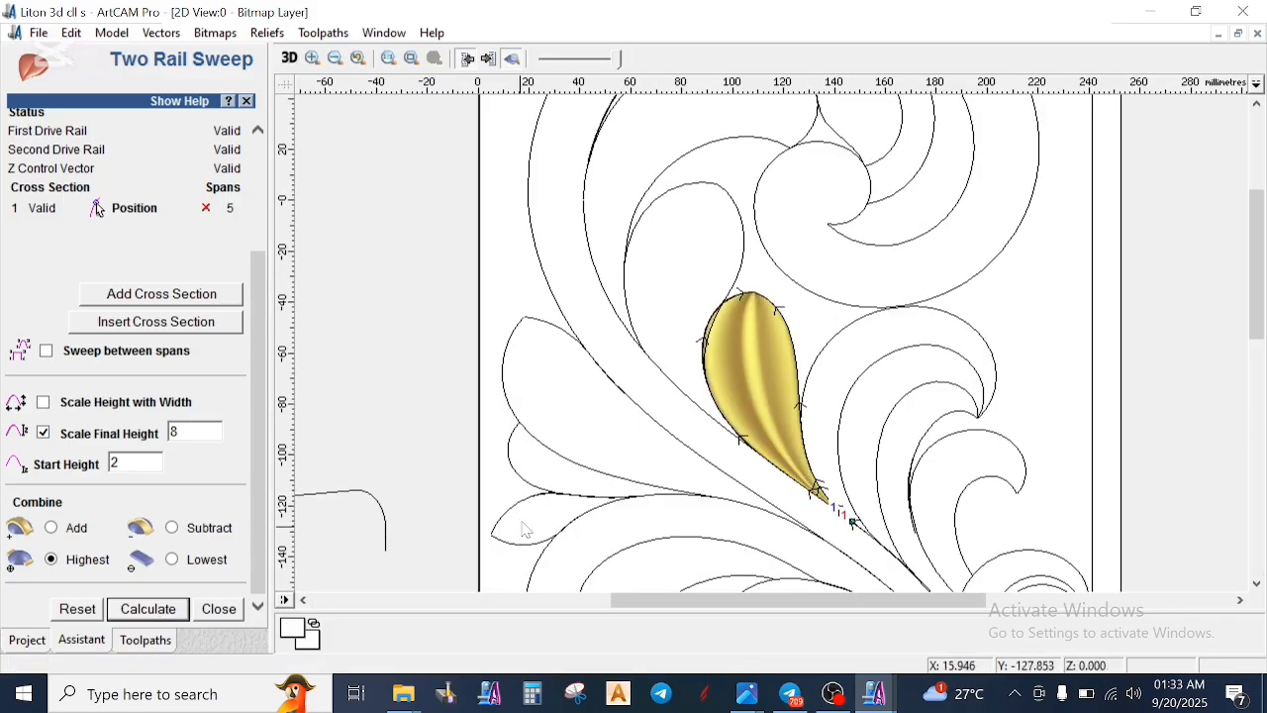
- Inspect the recalculated leaf relief in 3D from above and at an angle, and return to the 2D view
{"action": "left_click", "coordinate": [290, 60]}
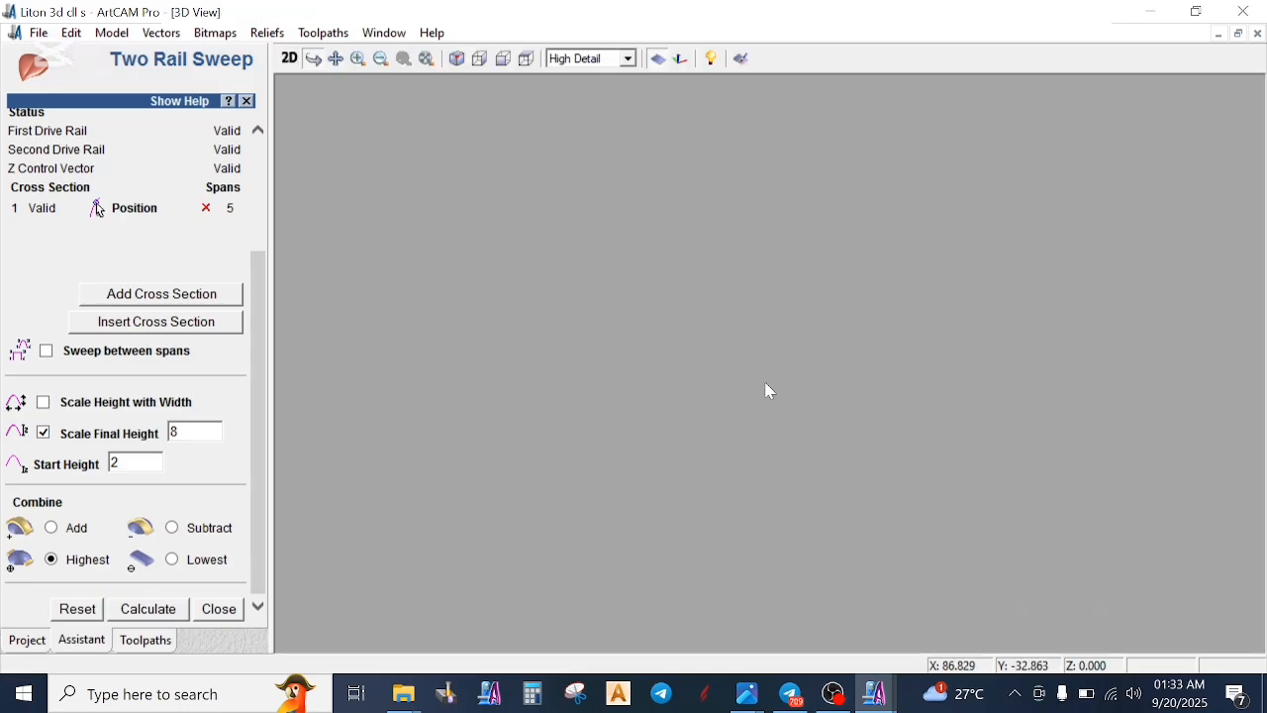
{"action": "scroll", "coordinate": [809, 409], "scroll_direction": "up", "scroll_amount": 1}
{"action": "scroll", "coordinate": [802, 446], "scroll_direction": "down", "scroll_amount": 2}
{"action": "left_click_drag", "start_coordinate": [801, 457], "coordinate": [817, 596]}
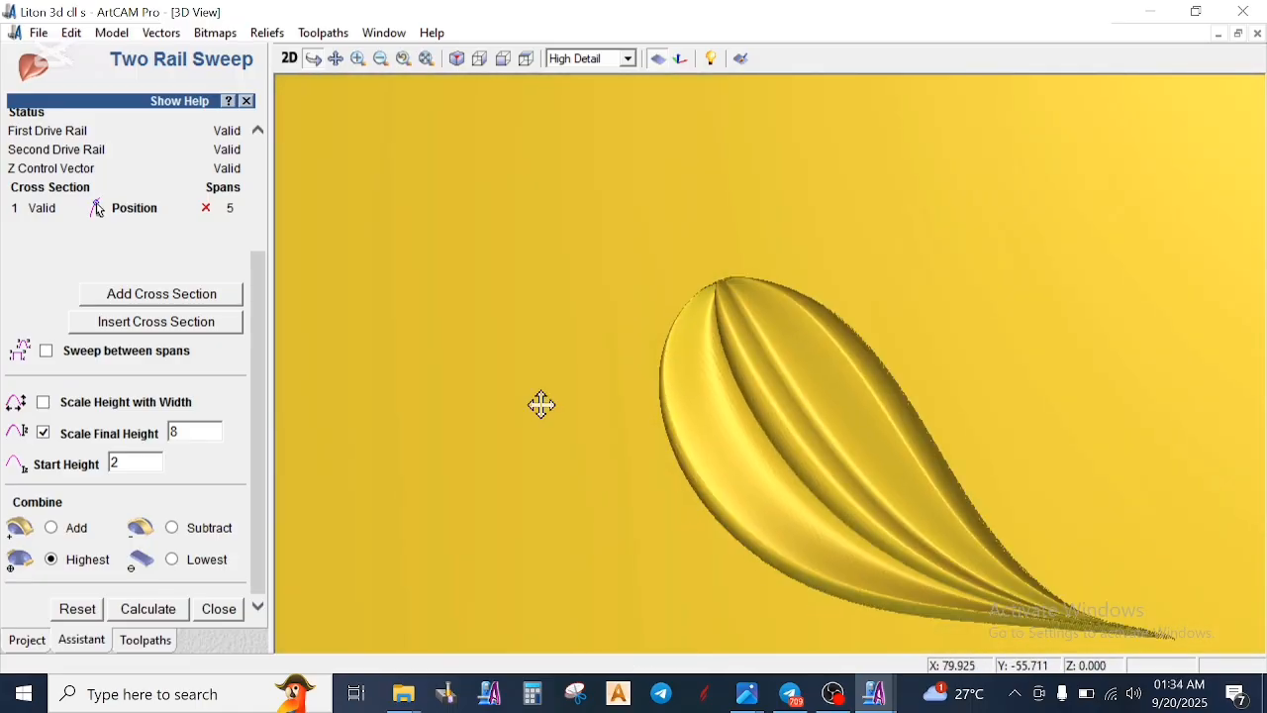
{"action": "left_click", "coordinate": [290, 60]}
{"action": "scroll", "coordinate": [742, 480], "scroll_direction": "down", "scroll_amount": 1}
{"action": "scroll", "coordinate": [774, 229], "scroll_direction": "up", "scroll_amount": 1}
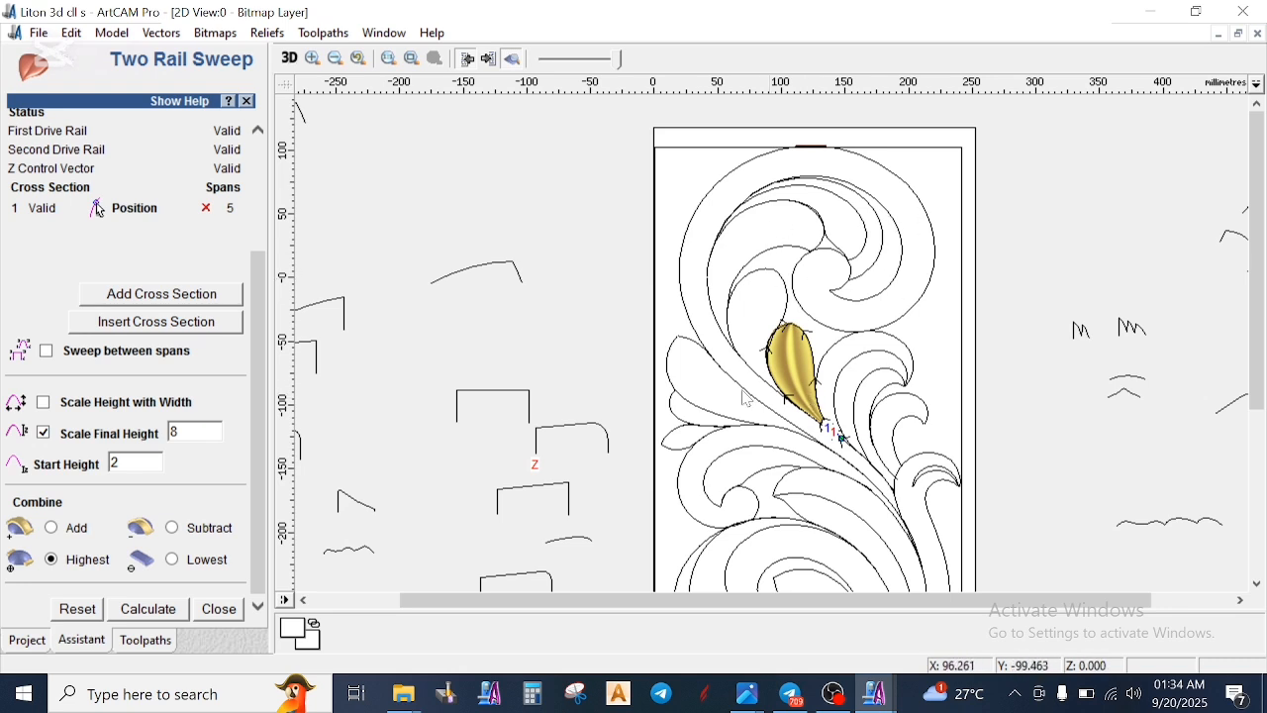
- Split the stem's lower right edge where it meets the neighbouring scroll, and join its upper part to the stem's upper right edge
{"action": "scroll", "coordinate": [805, 431], "scroll_direction": "up", "scroll_amount": 1}
{"action": "left_click", "coordinate": [794, 362]}
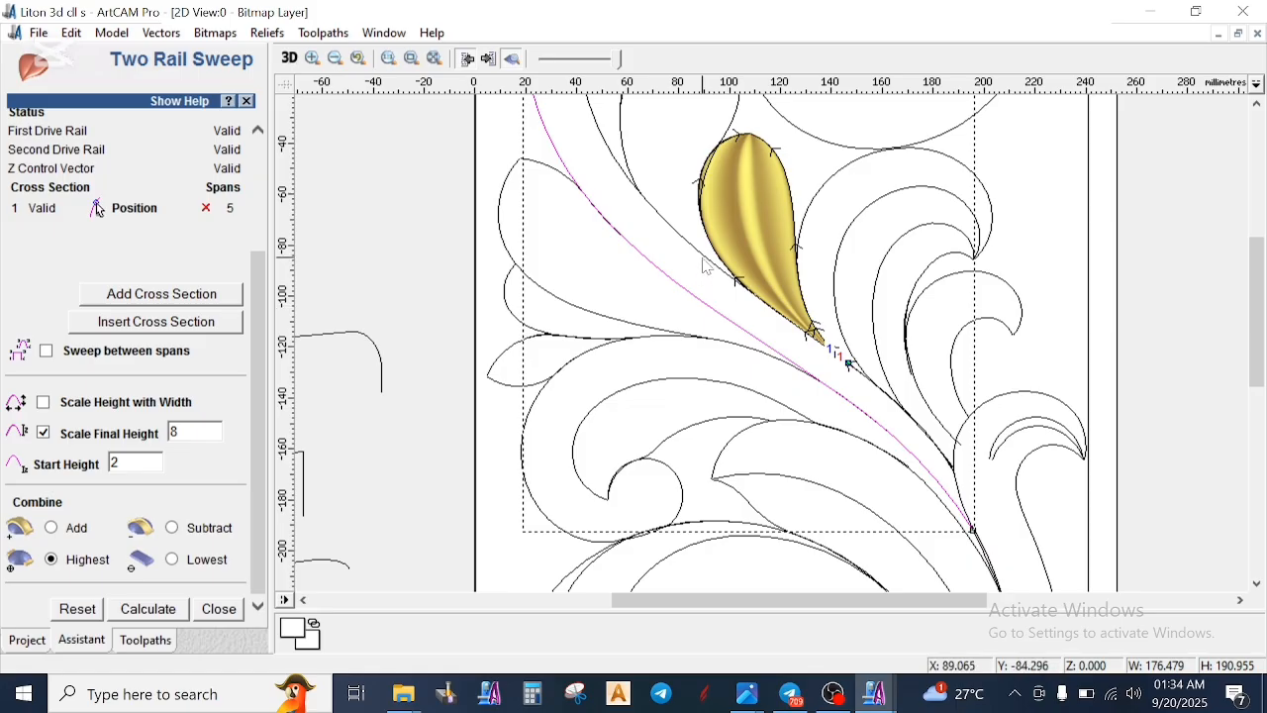
{"action": "left_click", "coordinate": [894, 406]}
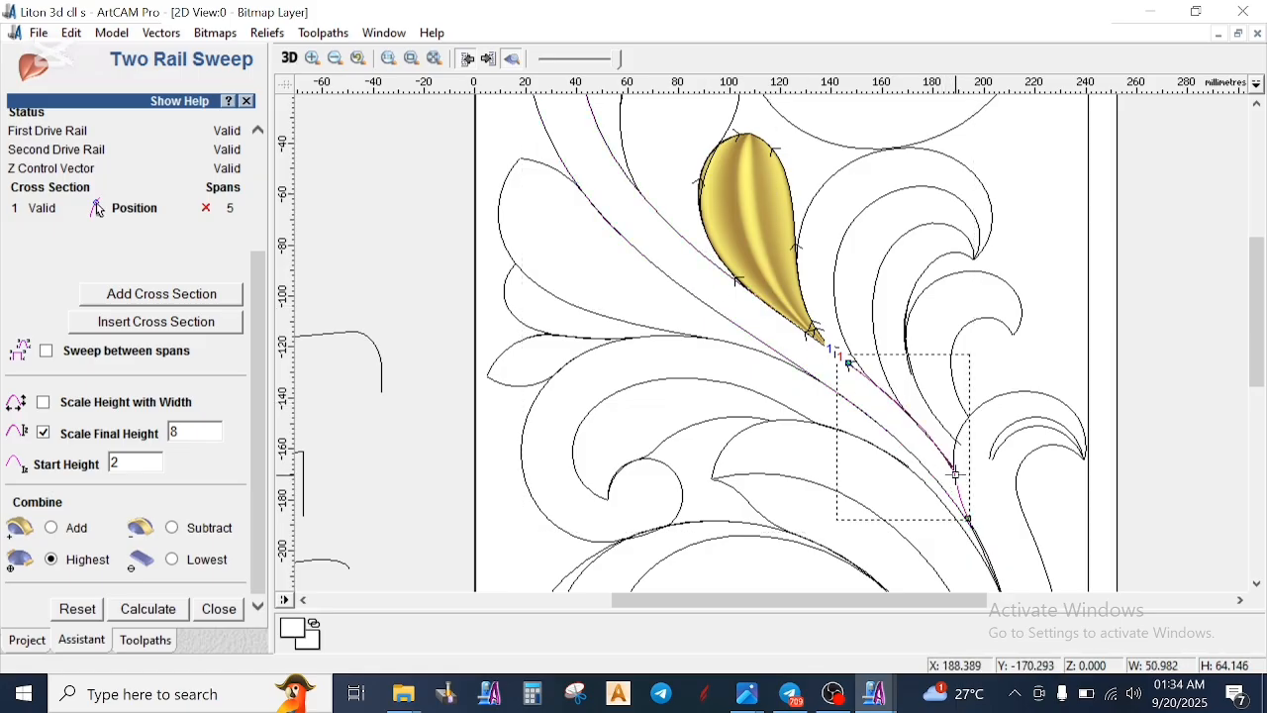
{"action": "left_click", "coordinate": [686, 239]}
{"action": "left_click", "coordinate": [728, 274]}
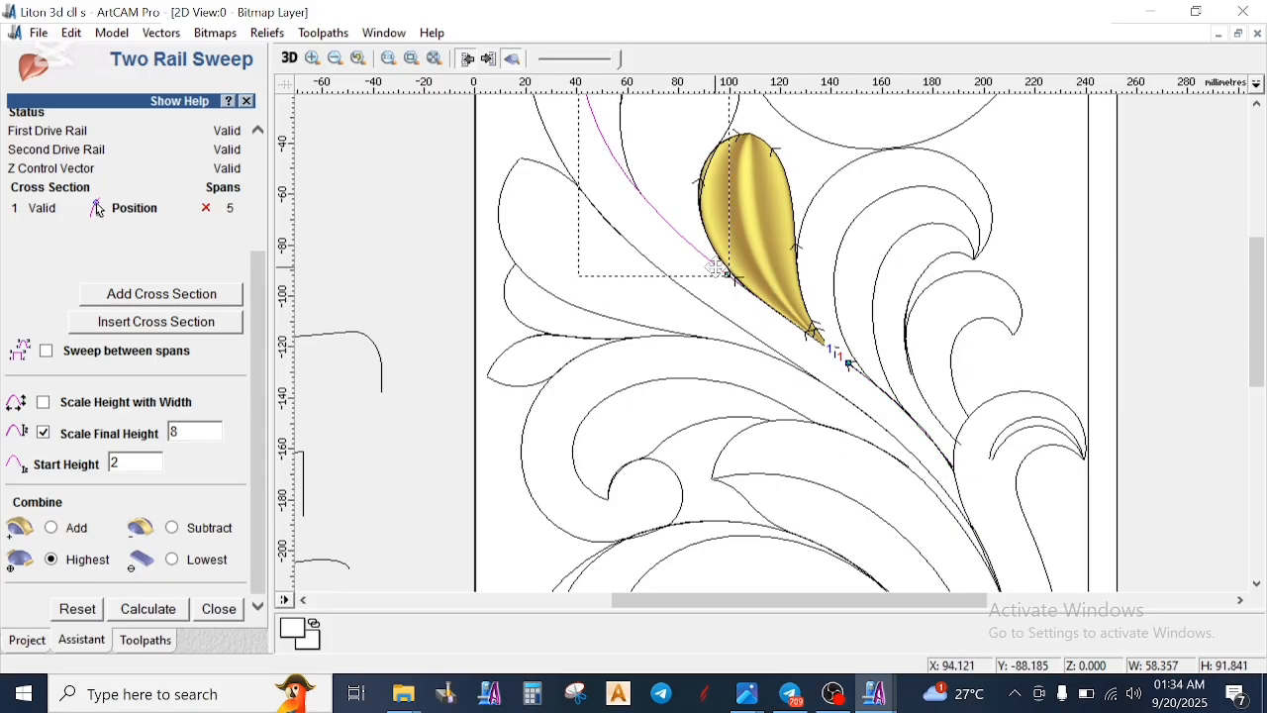
{"action": "left_click", "coordinate": [934, 447], "text": "shift"}
{"action": "right_click", "coordinate": [979, 500]}
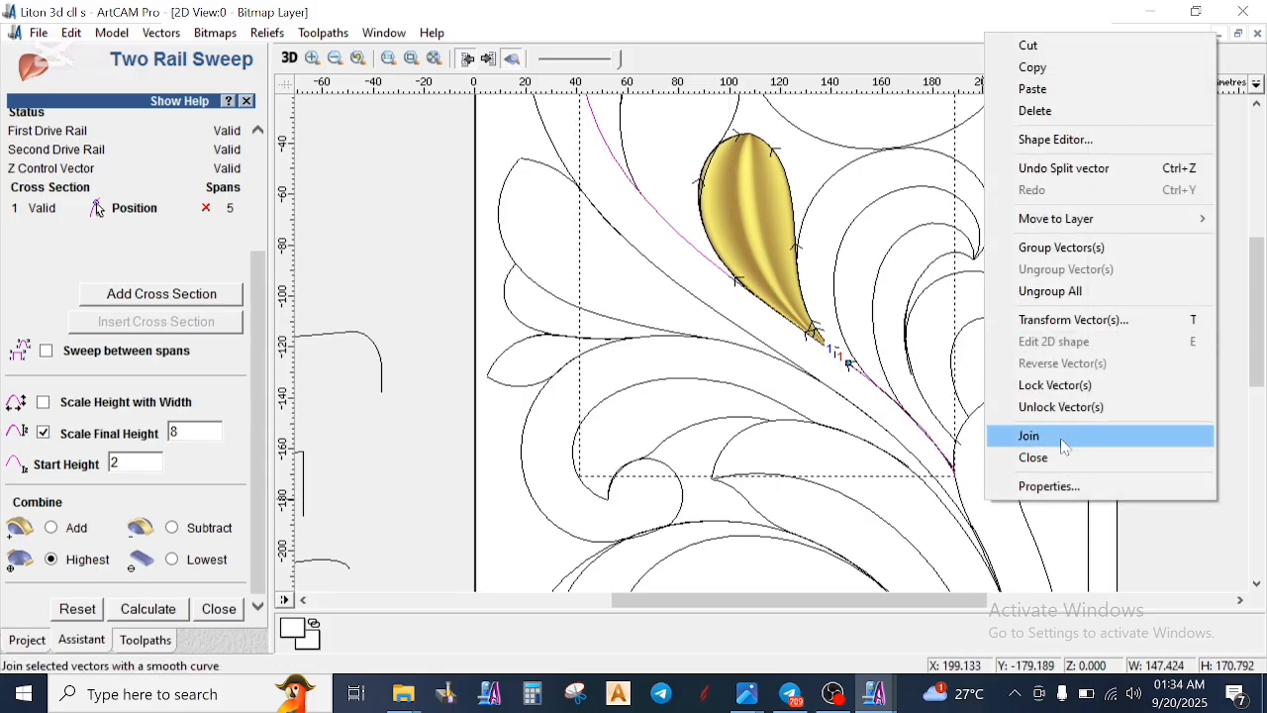
{"action": "left_click", "coordinate": [1058, 436]}
- Check the joined right edge and the left edge of the stem by selecting each, and close the Two Rail Sweep
{"action": "scroll", "coordinate": [782, 280], "scroll_direction": "down", "scroll_amount": 1}
{"action": "scroll", "coordinate": [706, 284], "scroll_direction": "up", "scroll_amount": 1}
{"action": "left_click", "coordinate": [661, 292]}
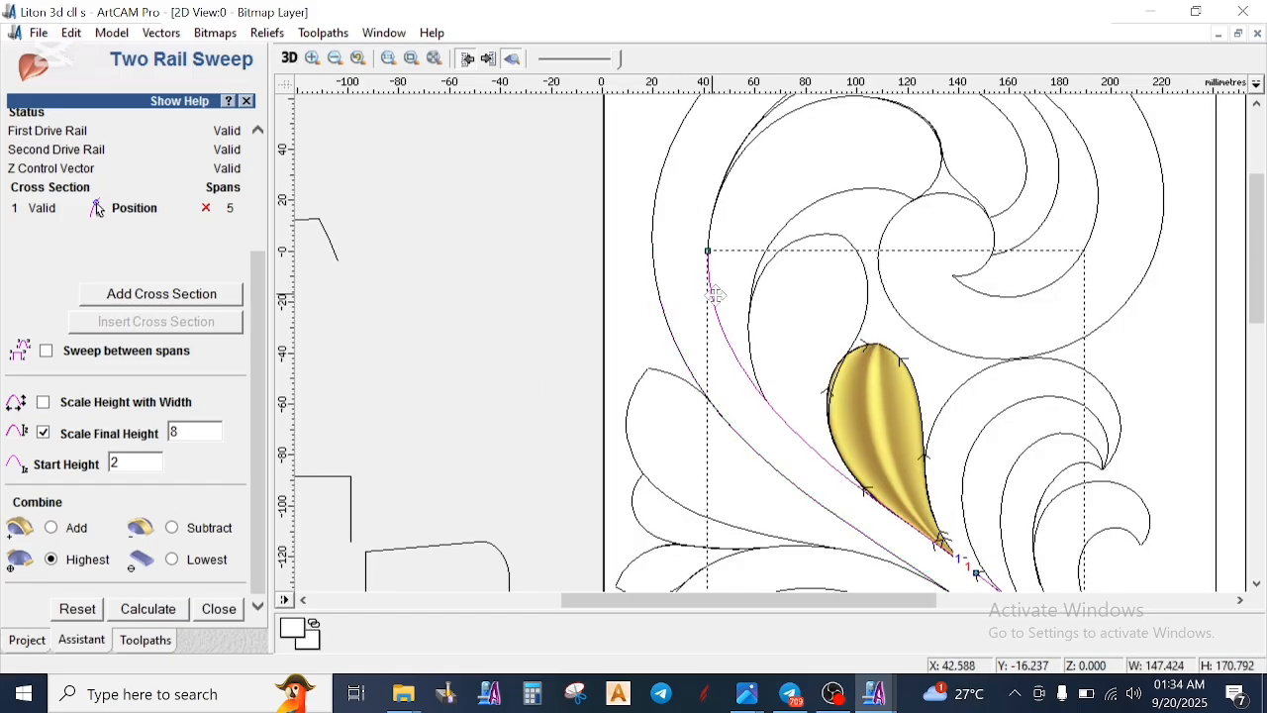
{"action": "scroll", "coordinate": [769, 285], "scroll_direction": "down", "scroll_amount": 1}
{"action": "left_click", "coordinate": [805, 405]}
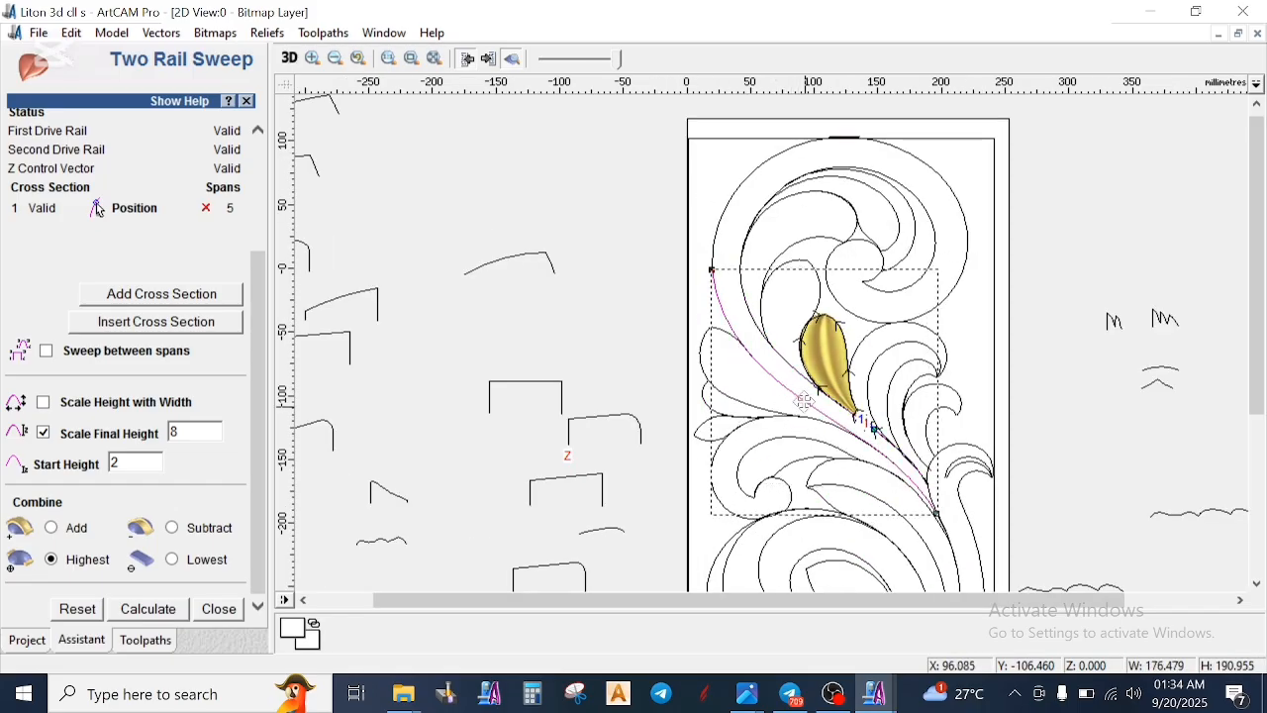
{"action": "left_click", "coordinate": [742, 334]}
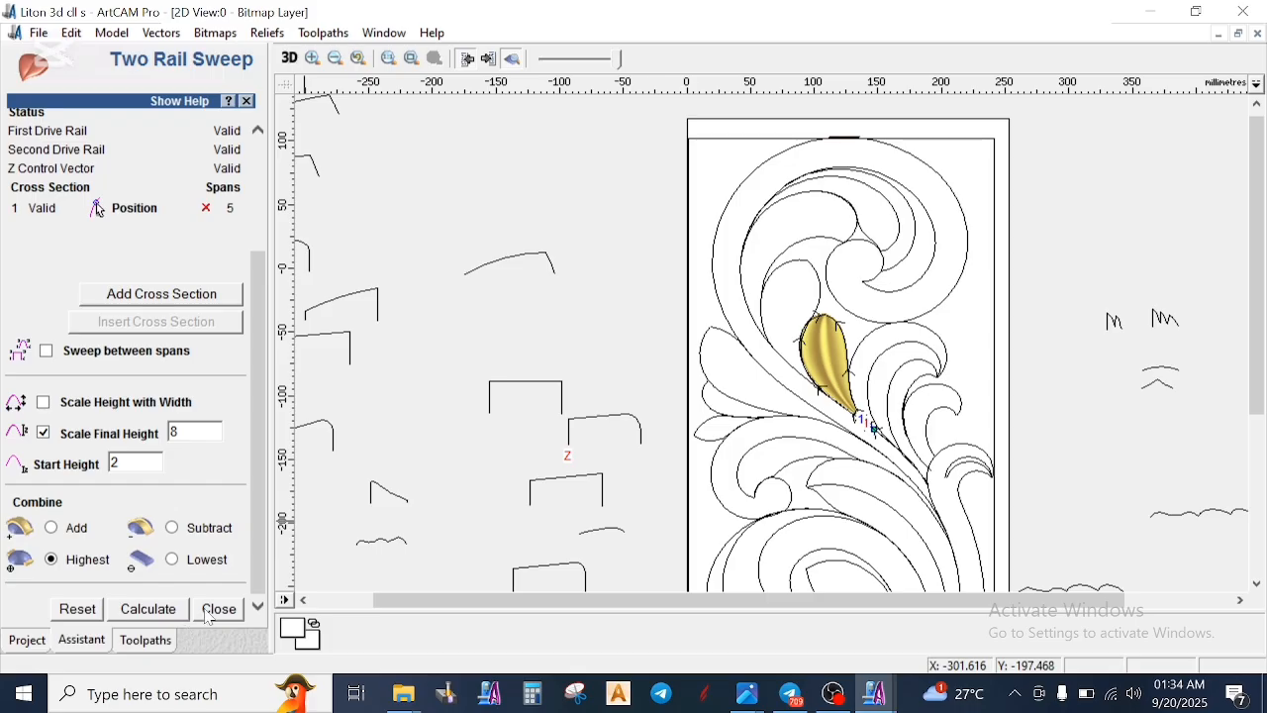
{"action": "left_click", "coordinate": [210, 613]}
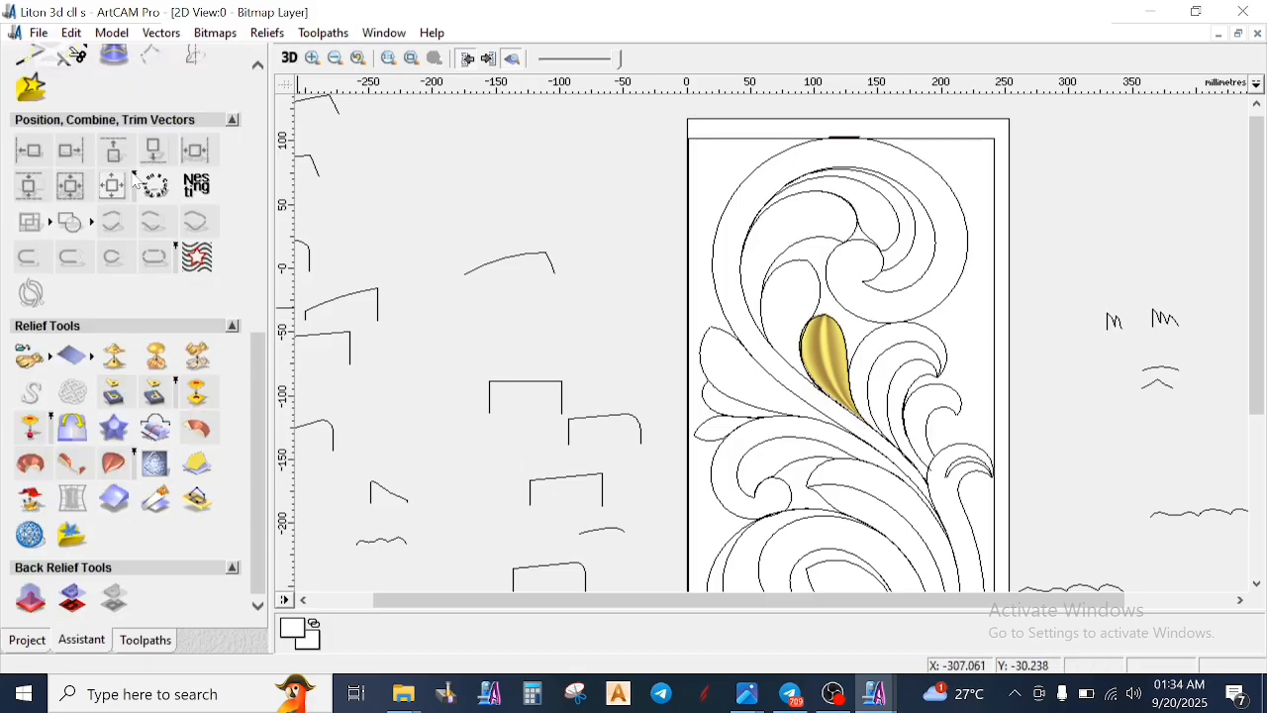
- Draw a shallow rising start-end-point arc about 65 mm wide and 12 mm high in the empty area right of the model border
{"action": "scroll", "coordinate": [136, 181], "scroll_direction": "up", "scroll_amount": 10}
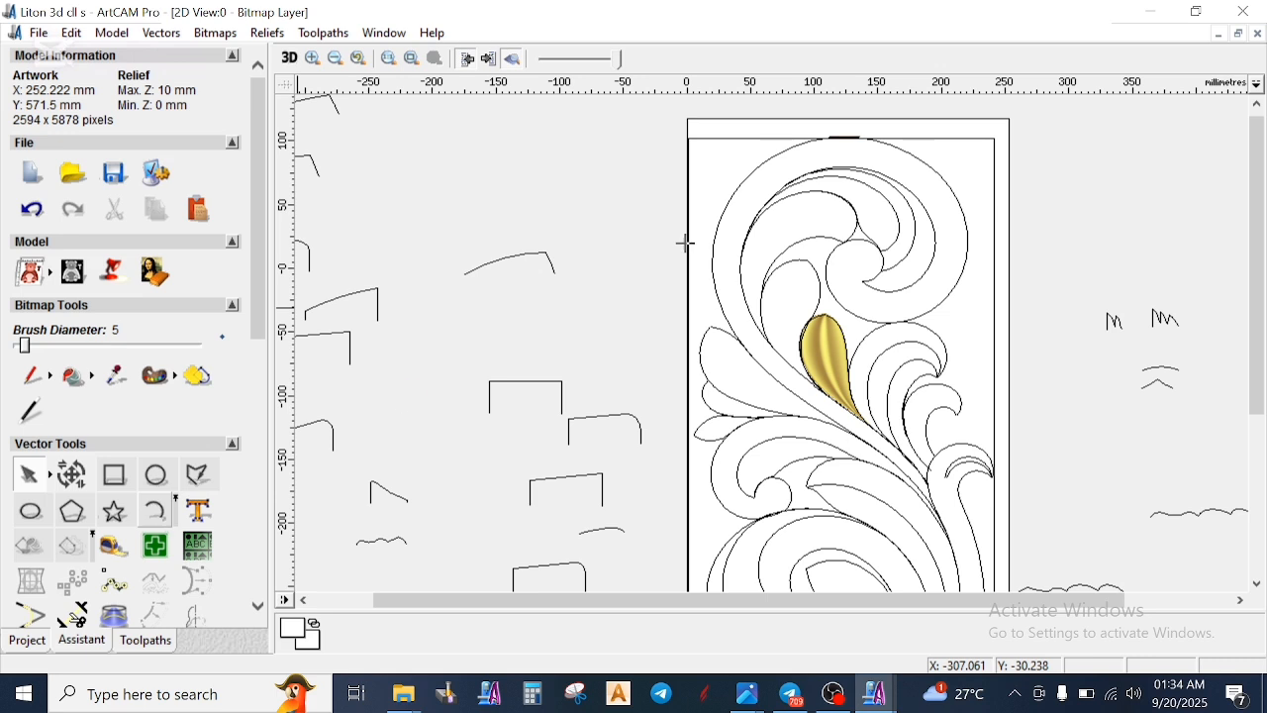
{"action": "key", "text": "Escape"}
{"action": "scroll", "coordinate": [635, 376], "scroll_direction": "down", "scroll_amount": 1}
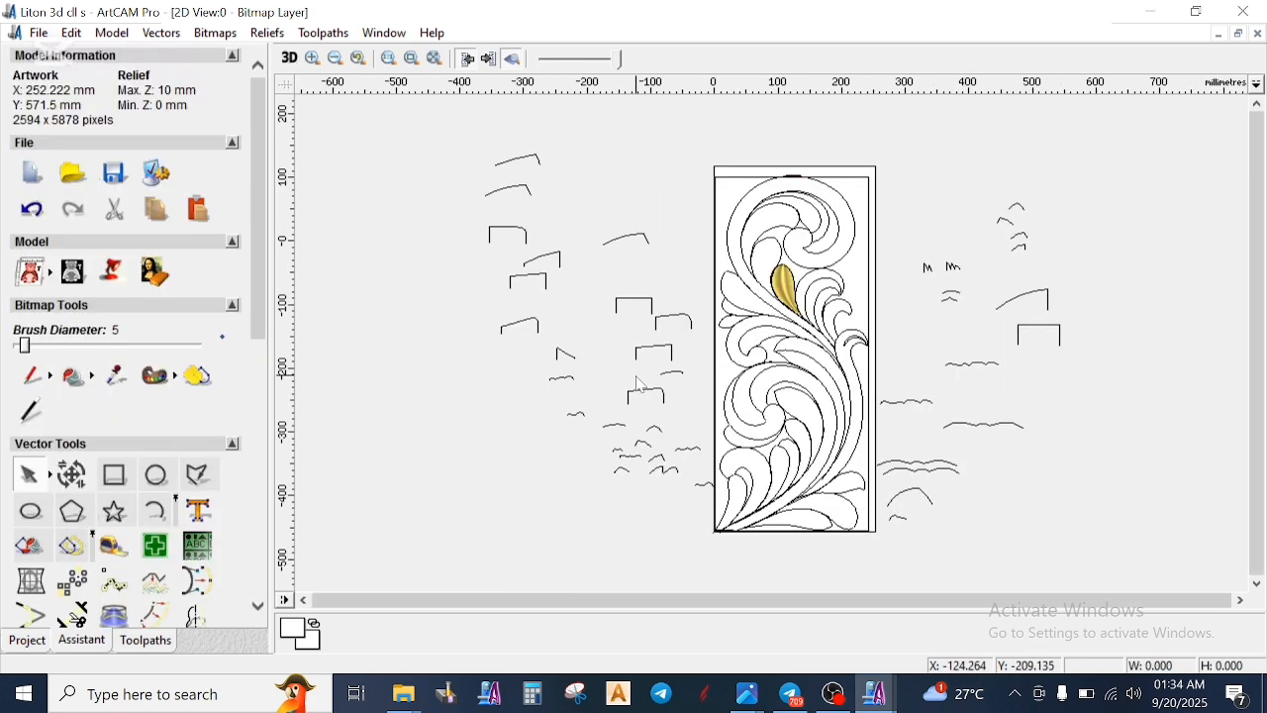
{"action": "scroll", "coordinate": [677, 405], "scroll_direction": "up", "scroll_amount": 1}
{"action": "scroll", "coordinate": [686, 296], "scroll_direction": "down", "scroll_amount": 1}
{"action": "scroll", "coordinate": [832, 285], "scroll_direction": "up", "scroll_amount": 1}
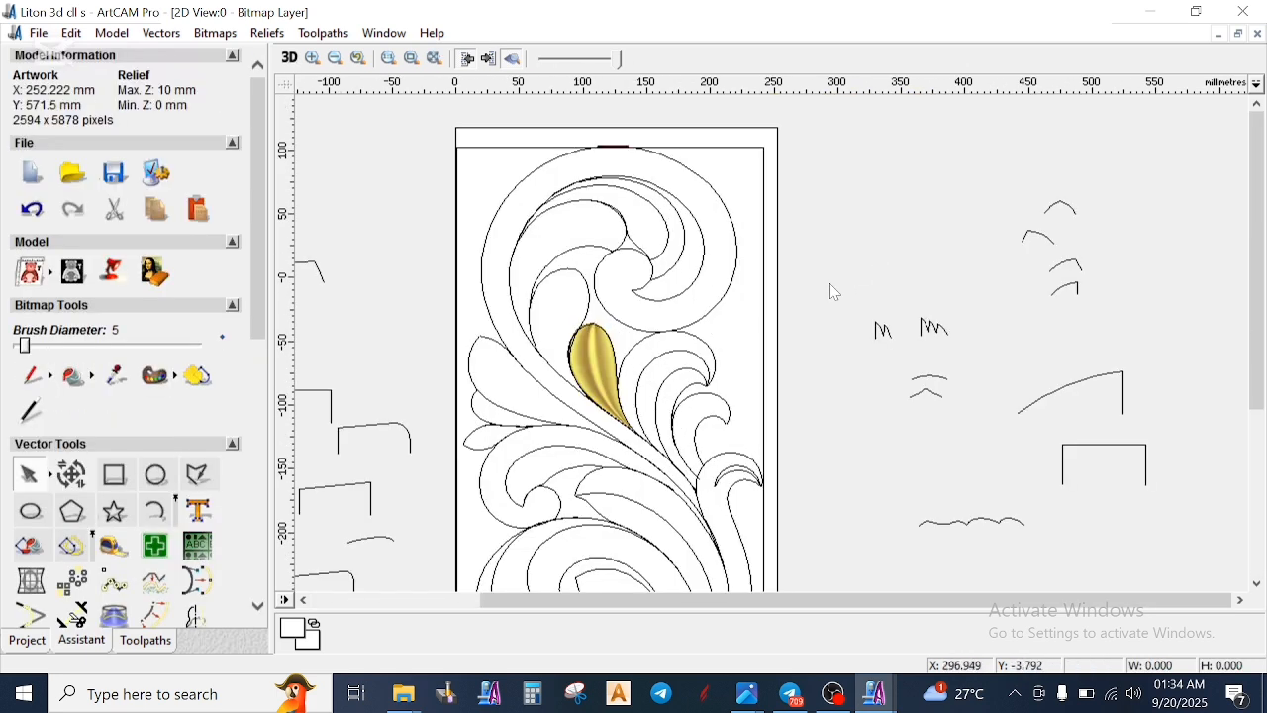
{"action": "left_click", "coordinate": [155, 510]}
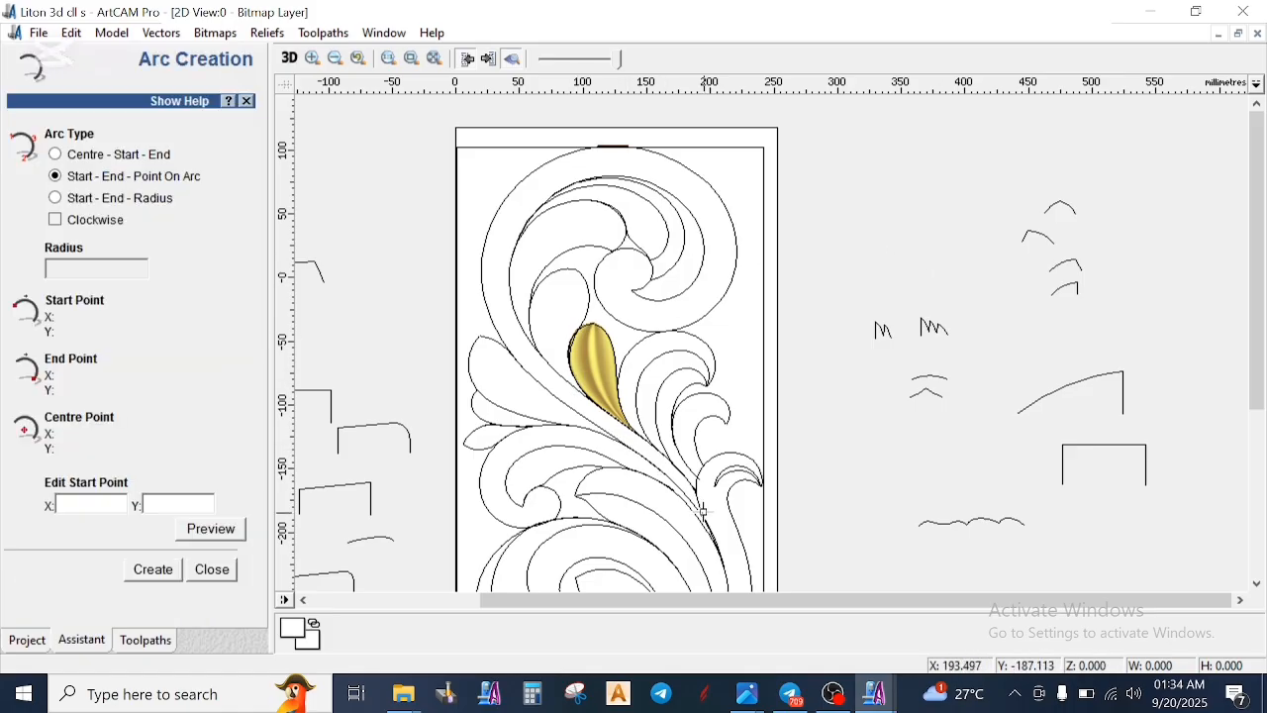
{"action": "left_click", "coordinate": [799, 226]}
{"action": "left_click", "coordinate": [882, 213]}
{"action": "left_click", "coordinate": [856, 213]}
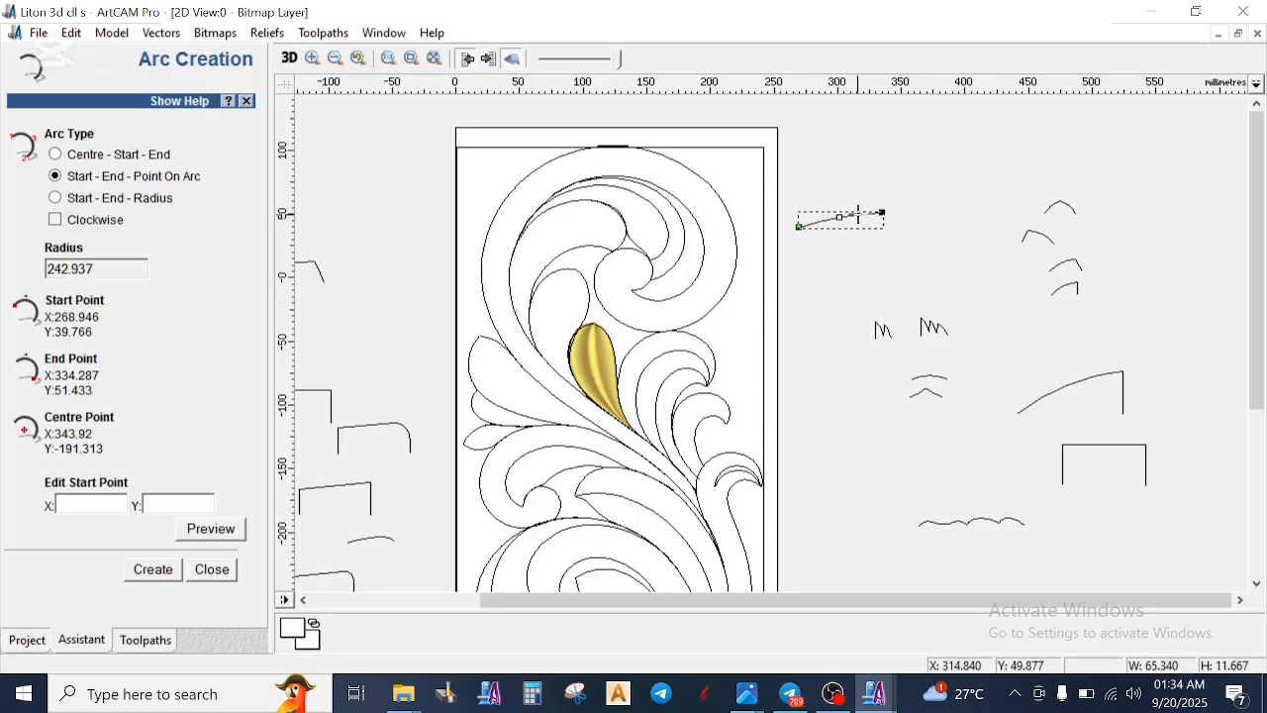
{"action": "key", "text": "Escape"}
- Draw a vertical line about 20 mm long down from the arc's right end and join it to the arc
{"action": "left_click", "coordinate": [189, 476]}
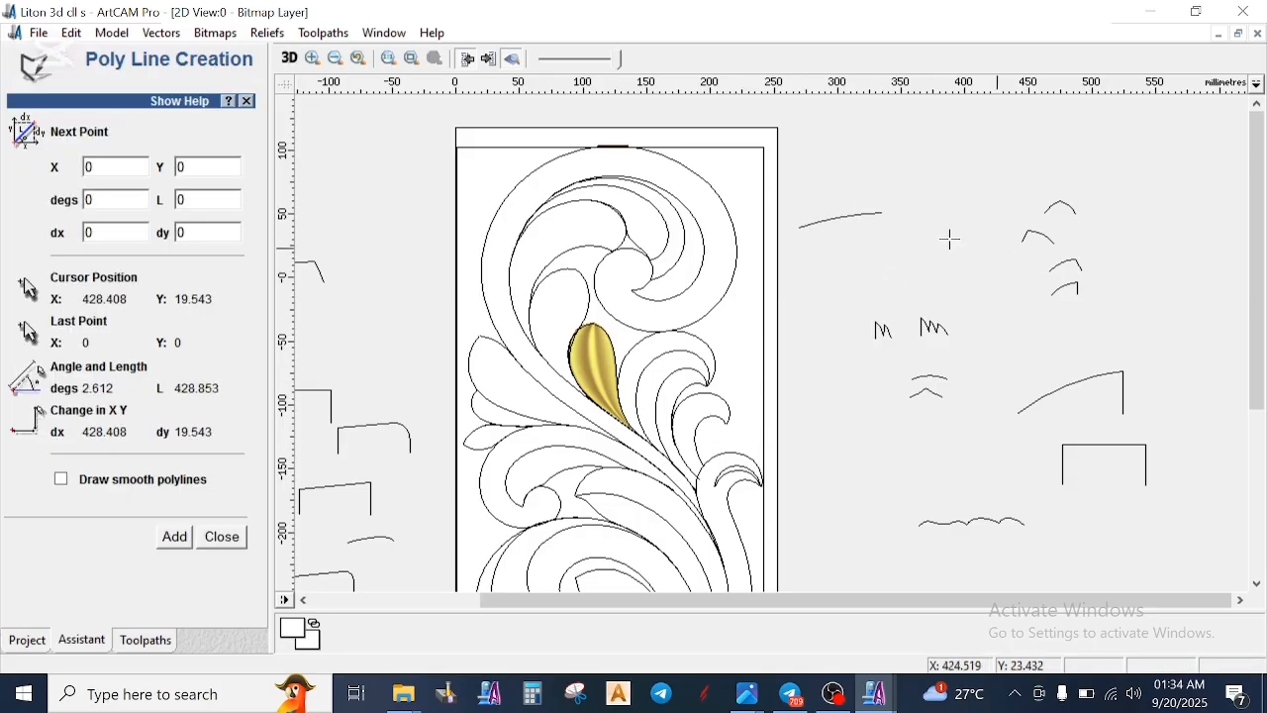
{"action": "left_click", "coordinate": [883, 212]}
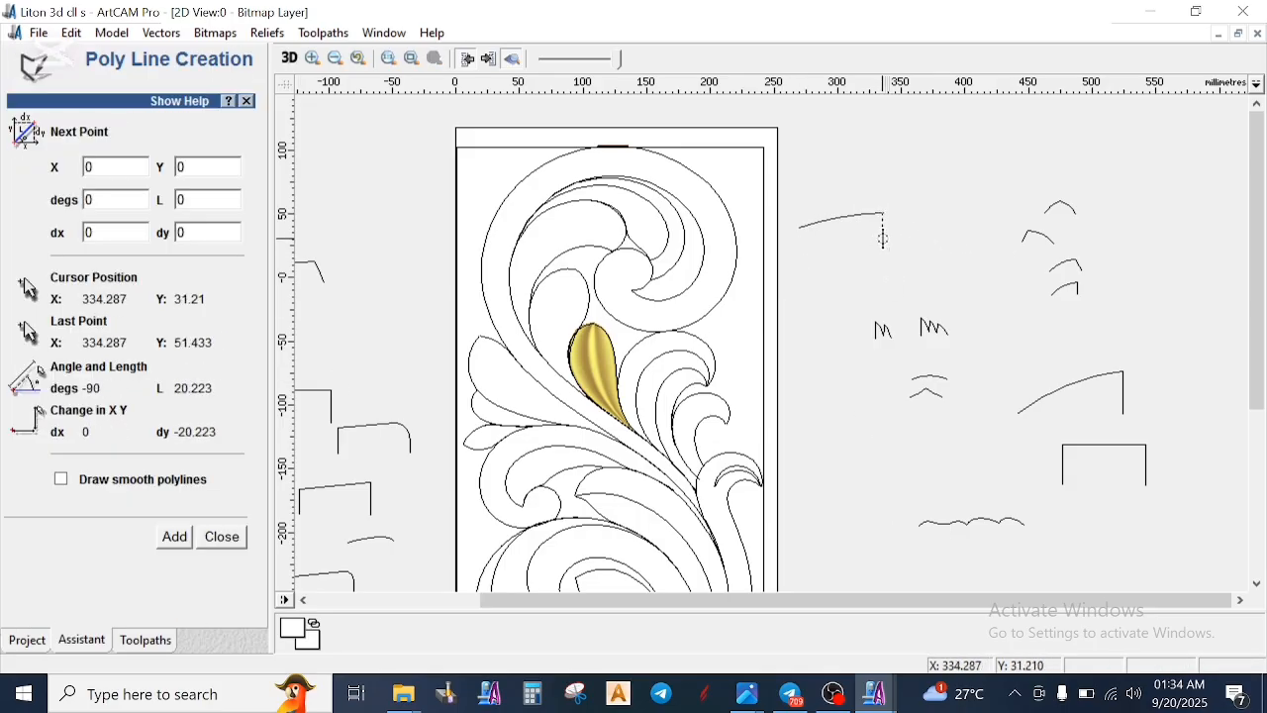
{"action": "left_click", "coordinate": [883, 237]}
{"action": "key", "text": "Escape"}
{"action": "scroll", "coordinate": [868, 234], "scroll_direction": "up", "scroll_amount": 4}
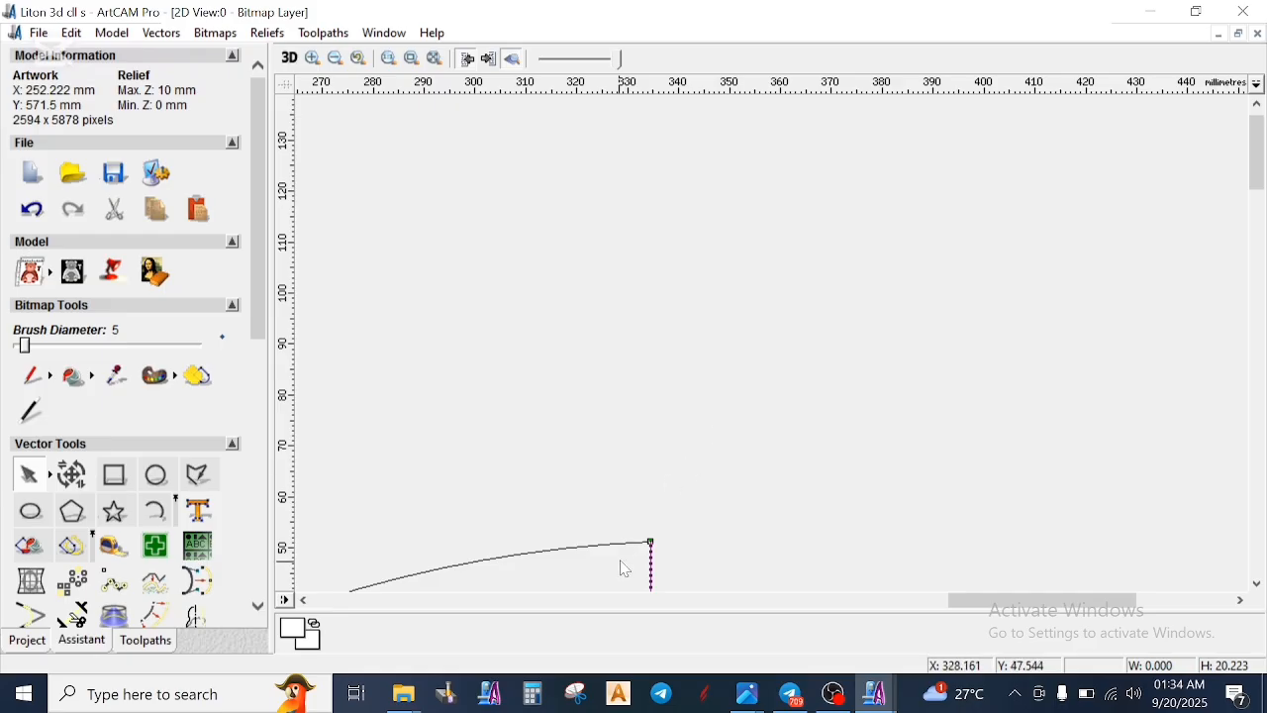
{"action": "scroll", "coordinate": [689, 505], "scroll_direction": "down", "scroll_amount": 3}
{"action": "right_click", "coordinate": [828, 209]}
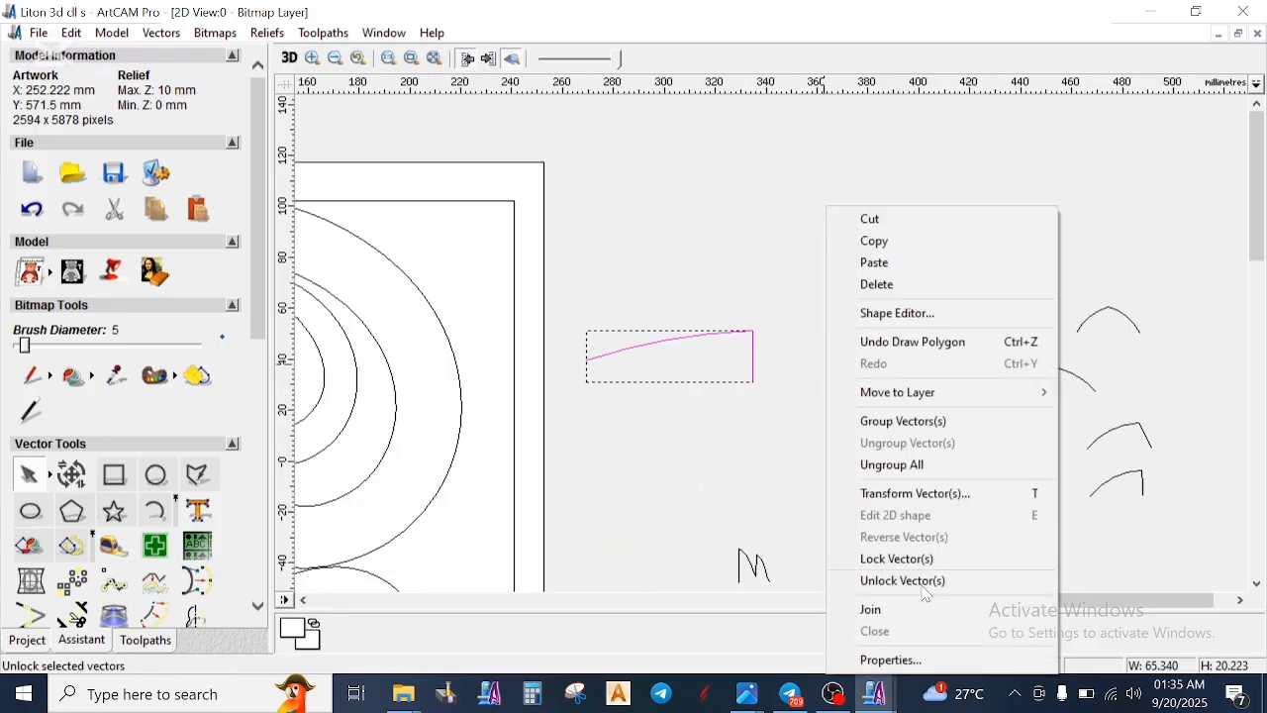
{"action": "left_click", "coordinate": [872, 609]}
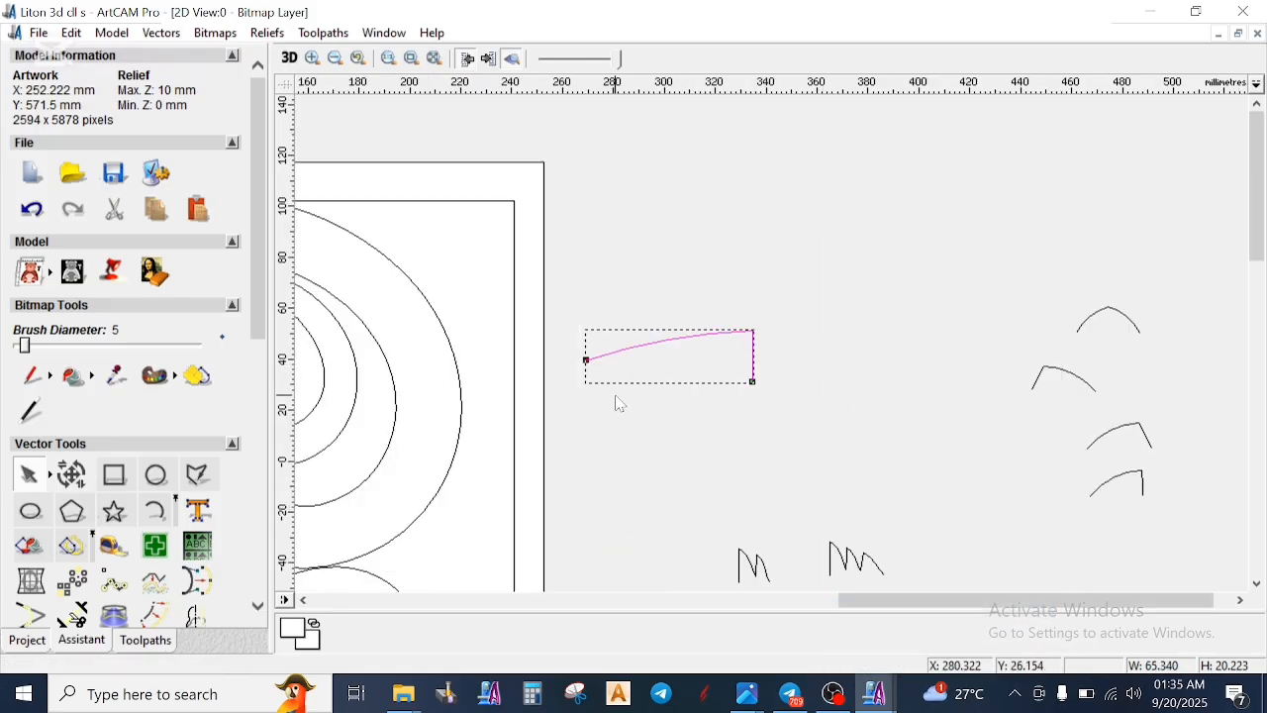
- Lower the left end node of the new arc-and-line profile to the level of the vertical line's lower end
{"action": "left_click_drag", "start_coordinate": [587, 361], "coordinate": [588, 385]}
{"action": "left_click", "coordinate": [611, 423]}
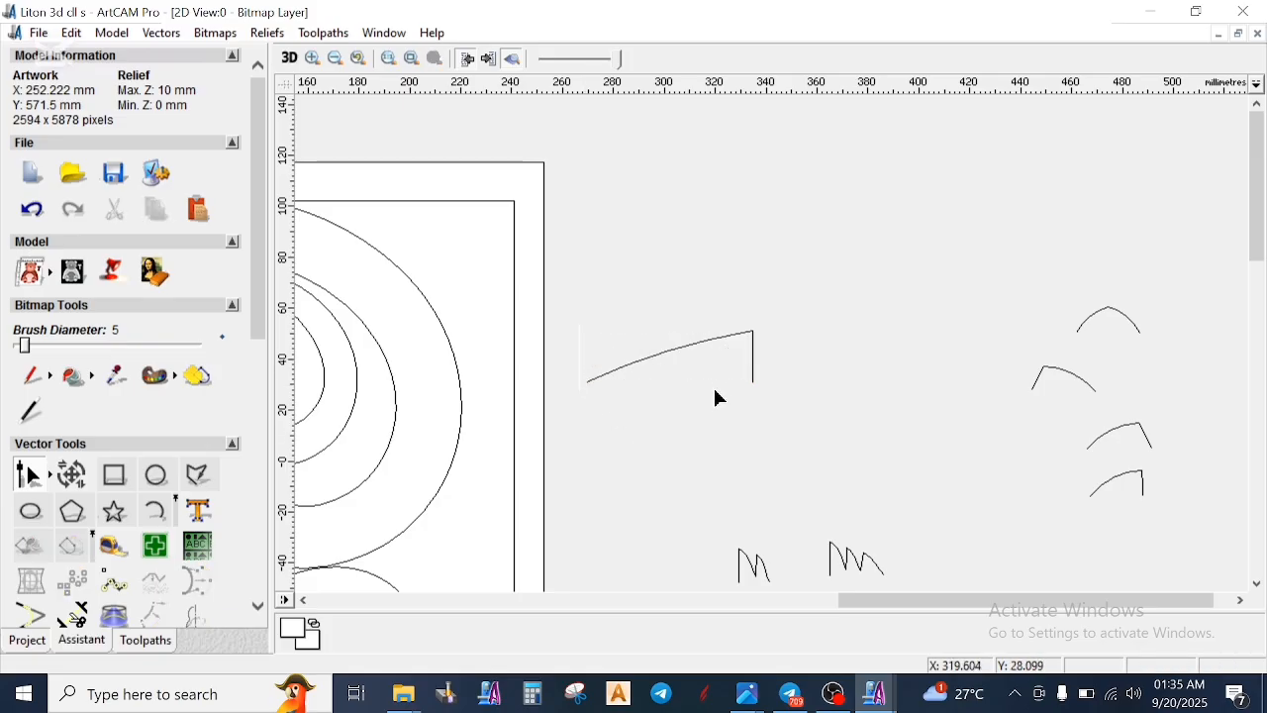
{"action": "scroll", "coordinate": [732, 385], "scroll_direction": "down", "scroll_amount": 2}
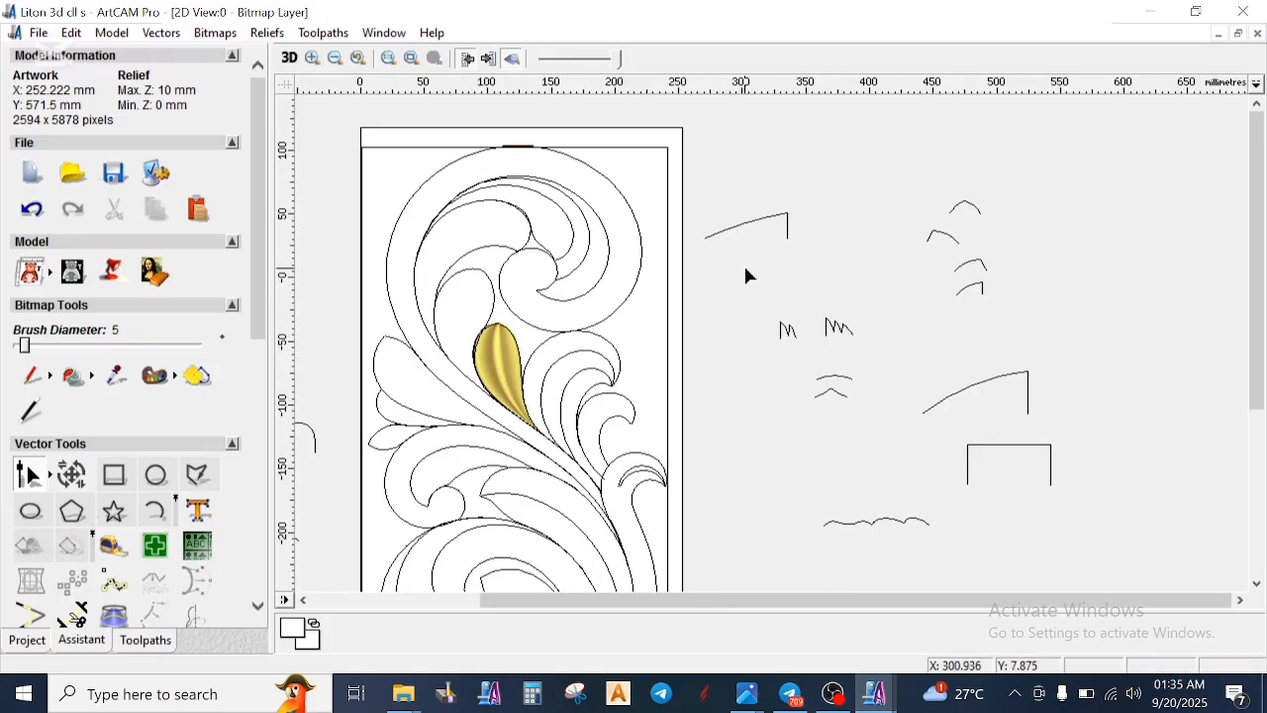
- Examine the stem's left and right edges by selecting each as a possible drive rail
{"action": "scroll", "coordinate": [522, 433], "scroll_direction": "up", "scroll_amount": 2}
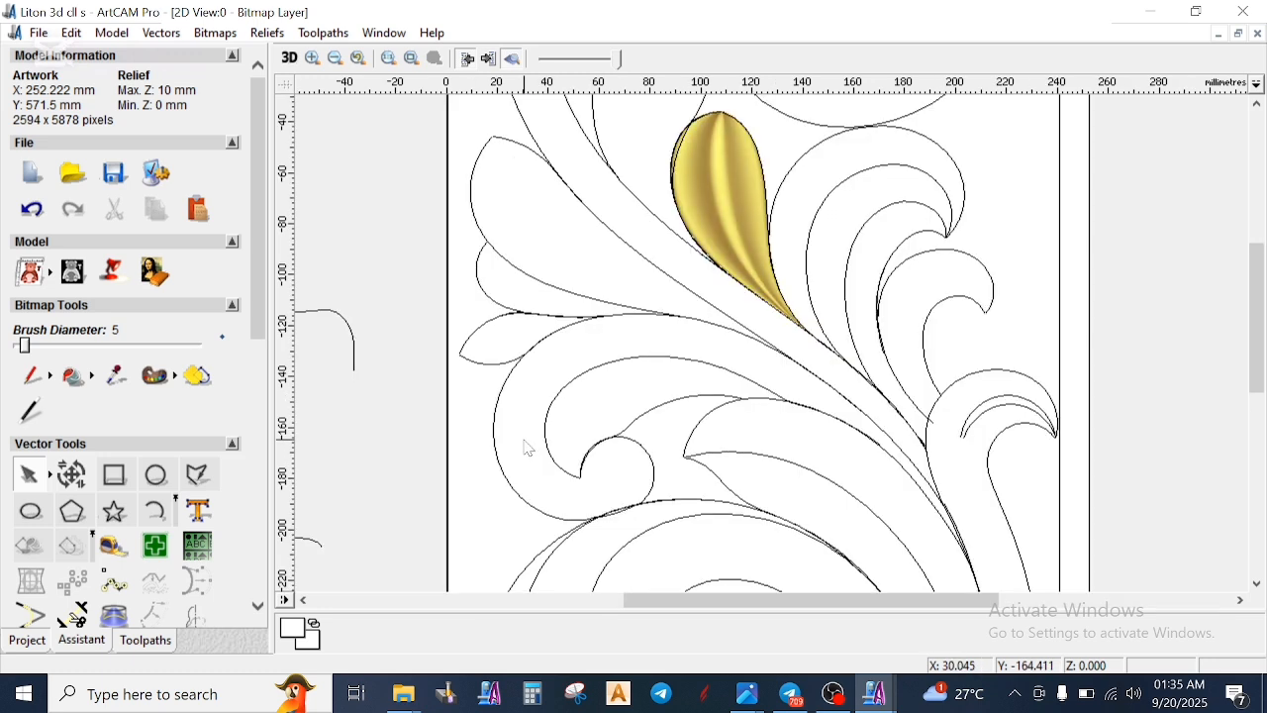
{"action": "left_click", "coordinate": [648, 260]}
{"action": "scroll", "coordinate": [653, 265], "scroll_direction": "down", "scroll_amount": 2}
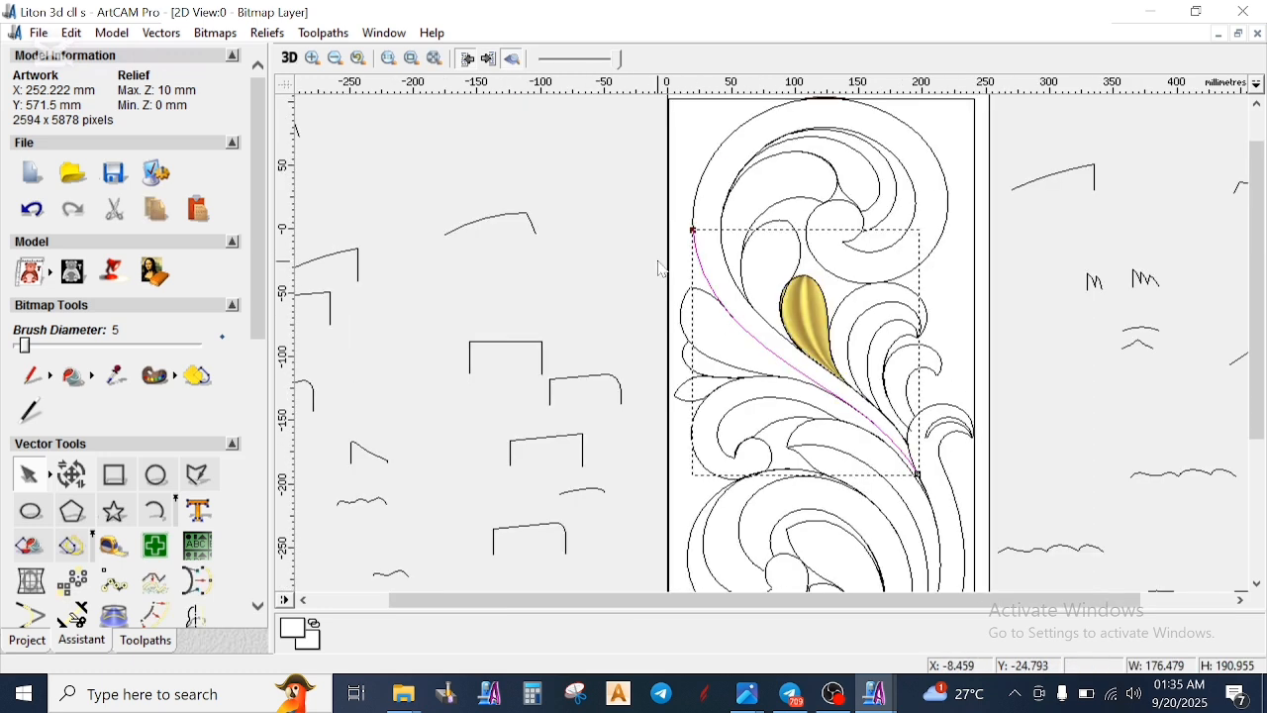
{"action": "scroll", "coordinate": [663, 269], "scroll_direction": "up", "scroll_amount": 2}
{"action": "left_click", "coordinate": [718, 313]}
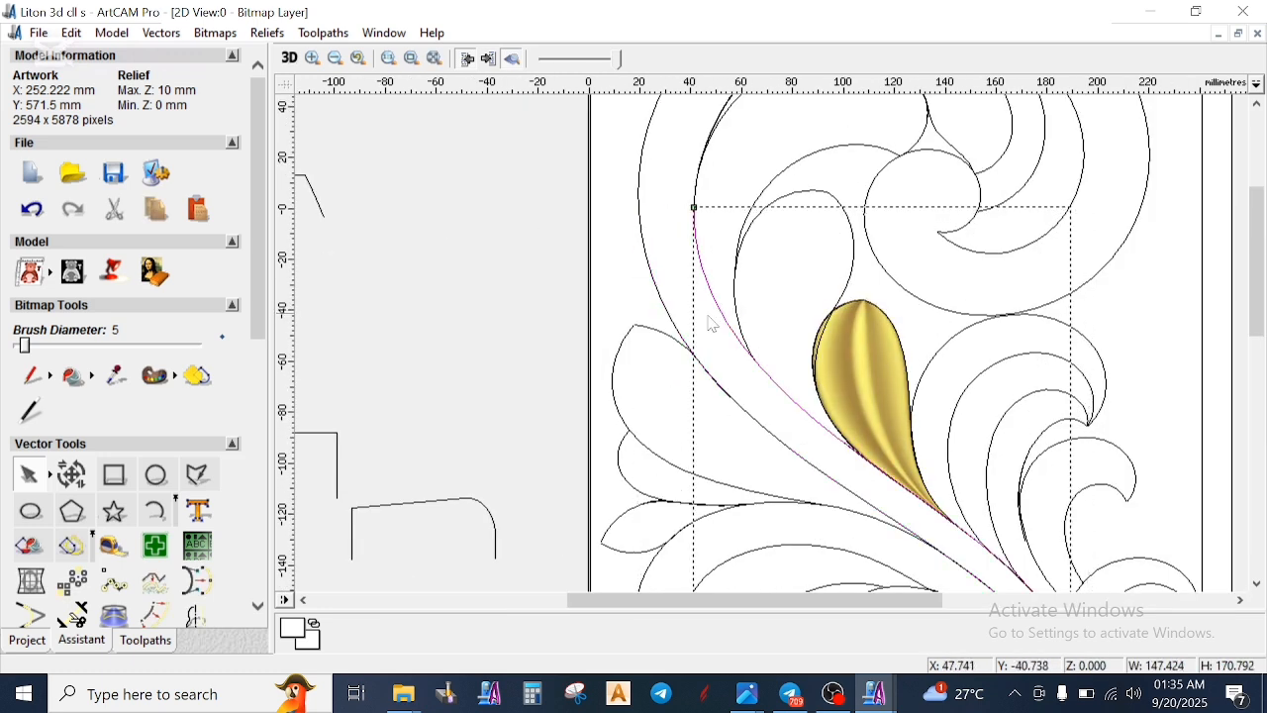
{"action": "left_click", "coordinate": [769, 355]}
{"action": "scroll", "coordinate": [780, 365], "scroll_direction": "down", "scroll_amount": 2}
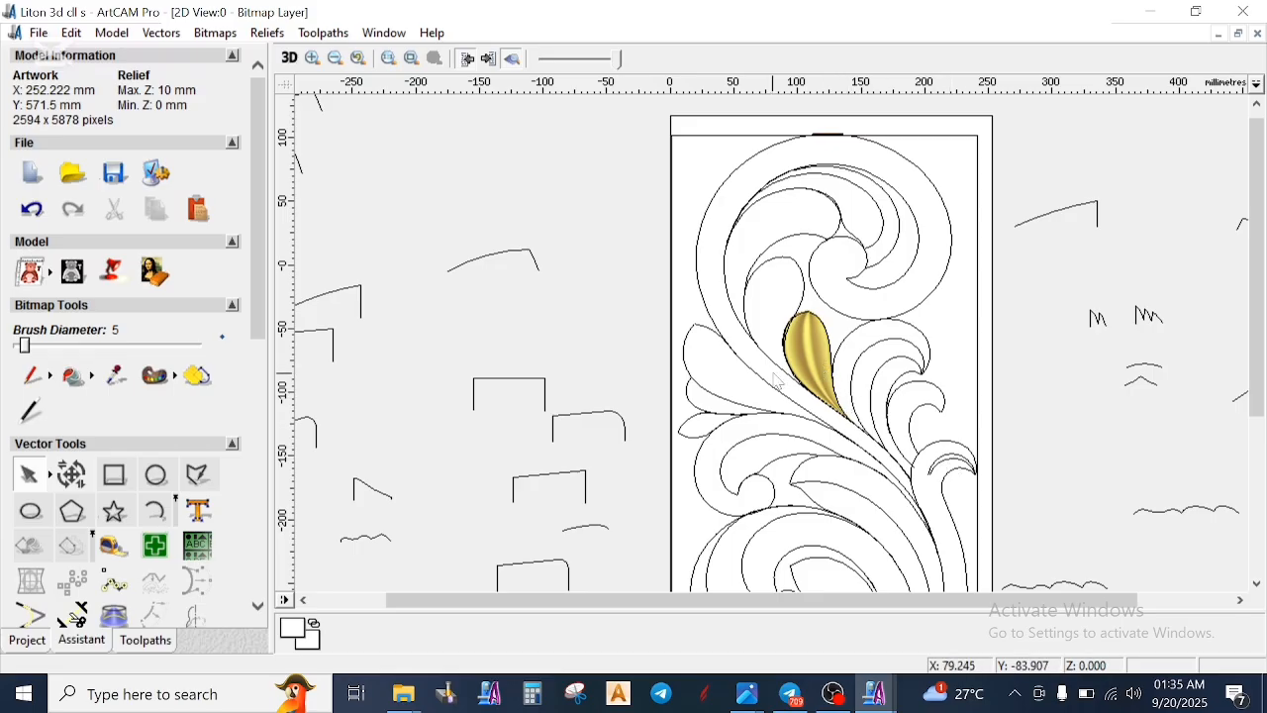
{"action": "scroll", "coordinate": [777, 381], "scroll_direction": "up", "scroll_amount": 2}
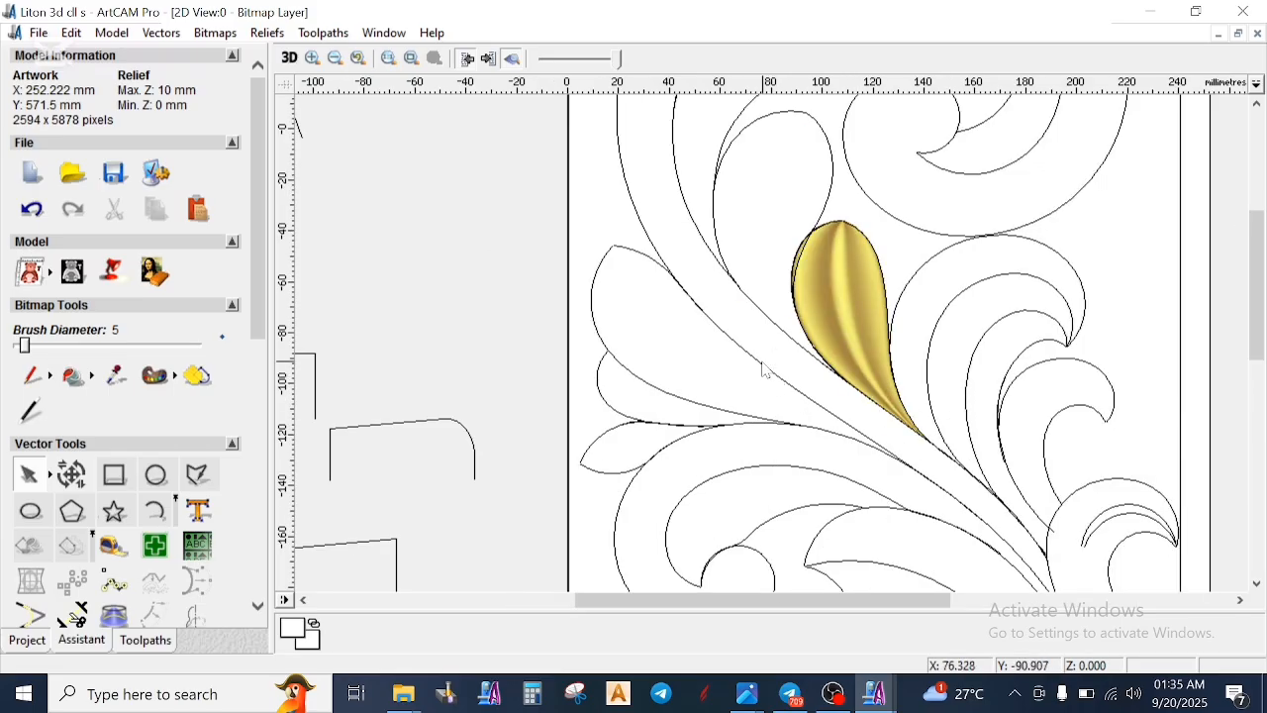
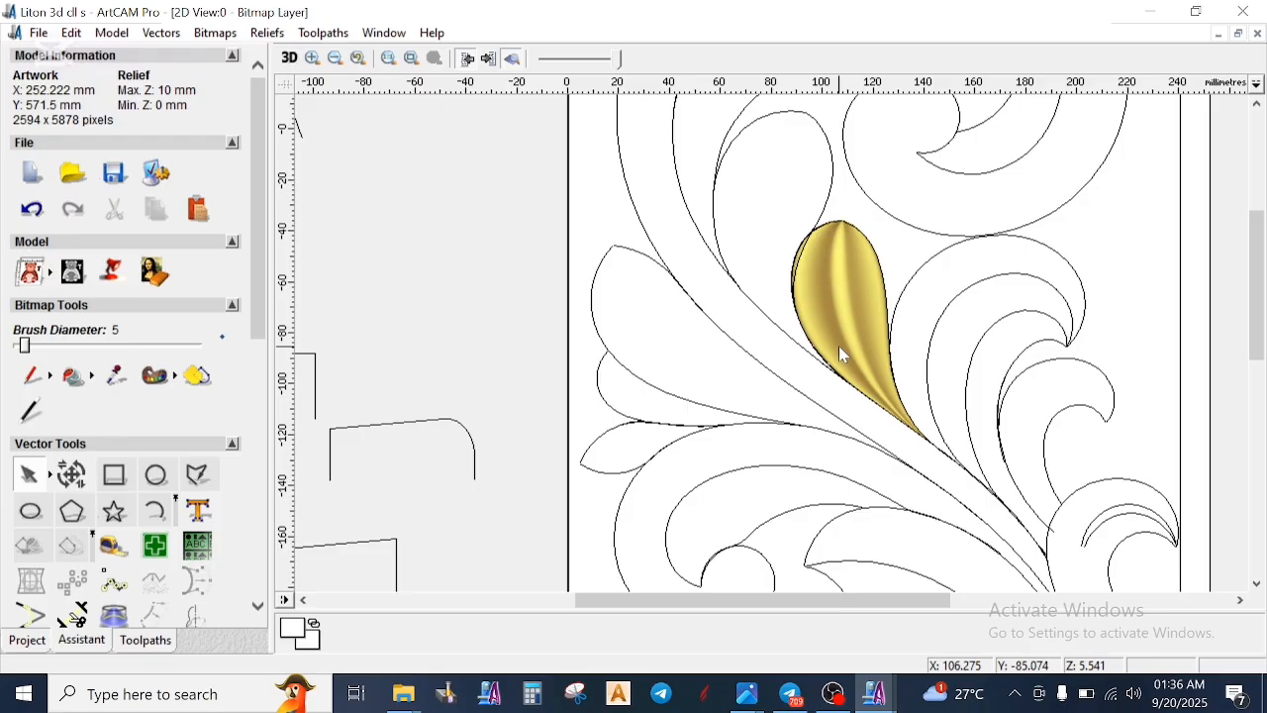
- Examine the stem edge beside the finished gold leaf, from the upper scroll down to its lower end
{"action": "scroll", "coordinate": [873, 250], "scroll_direction": "down", "scroll_amount": 2}
{"action": "scroll", "coordinate": [757, 384], "scroll_direction": "up", "scroll_amount": 2}
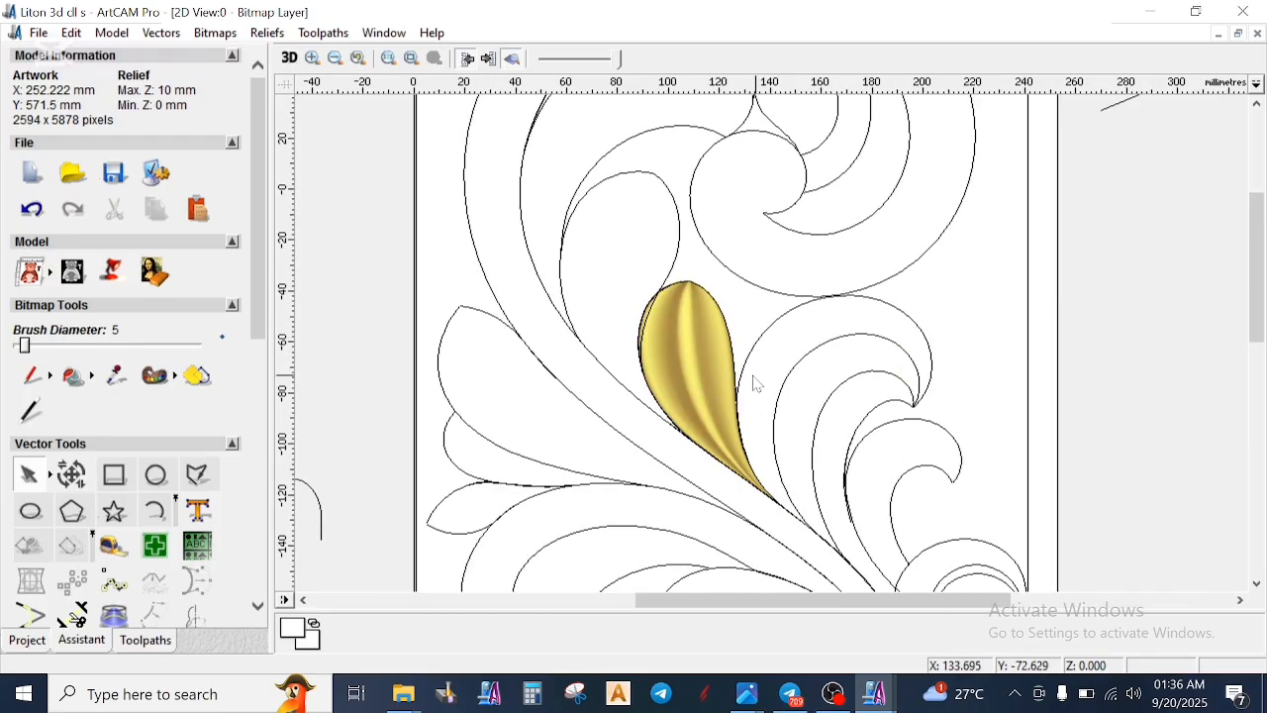
{"action": "scroll", "coordinate": [676, 393], "scroll_direction": "up", "scroll_amount": 2}
{"action": "left_click", "coordinate": [741, 358]}
{"action": "left_click", "coordinate": [637, 267]}
{"action": "scroll", "coordinate": [679, 242], "scroll_direction": "down", "scroll_amount": 3}
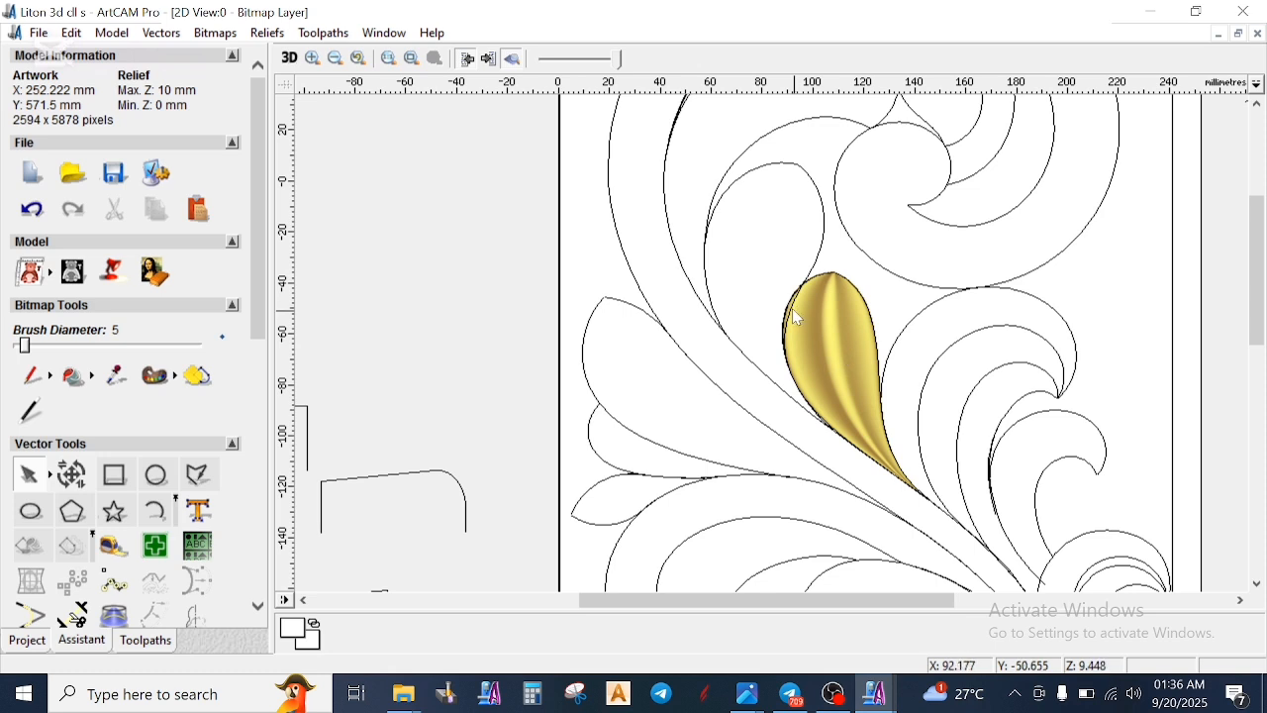
{"action": "scroll", "coordinate": [792, 312], "scroll_direction": "down", "scroll_amount": 2}
{"action": "scroll", "coordinate": [772, 302], "scroll_direction": "up", "scroll_amount": 2}
{"action": "left_click", "coordinate": [756, 294]}
{"action": "left_click", "coordinate": [758, 388]}
{"action": "left_click", "coordinate": [779, 465]}
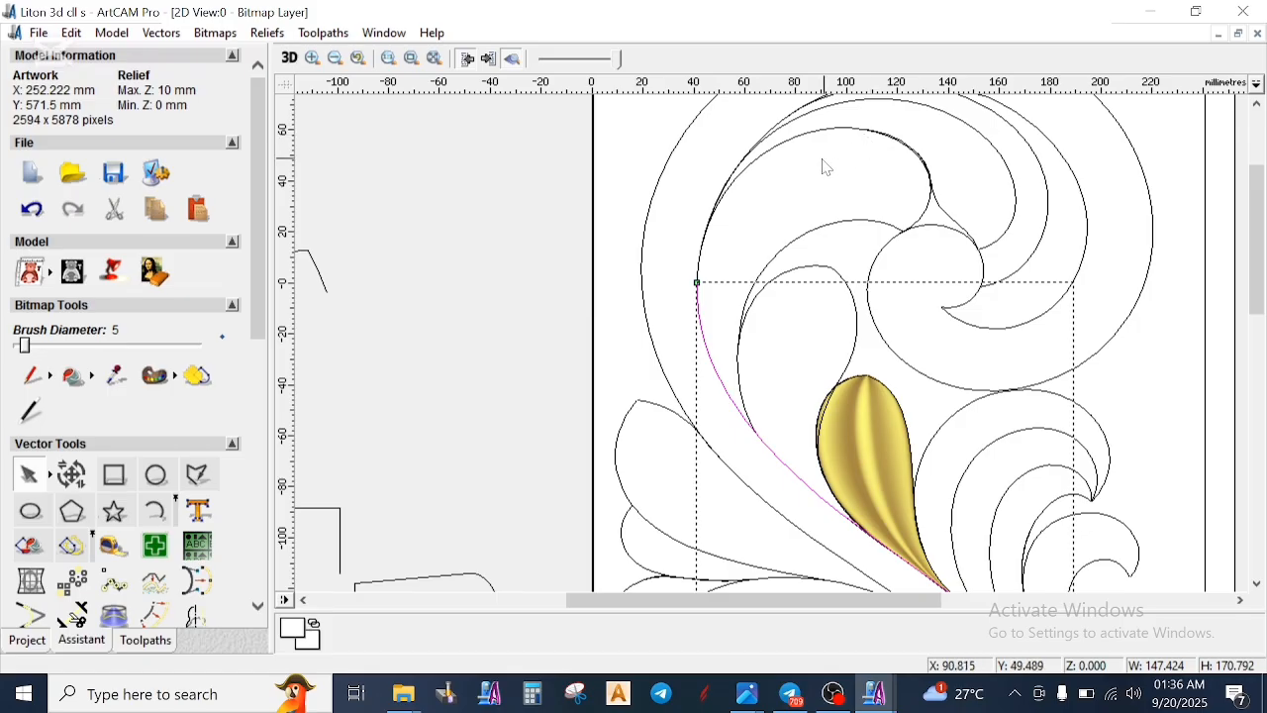
{"action": "left_click", "coordinate": [786, 391]}
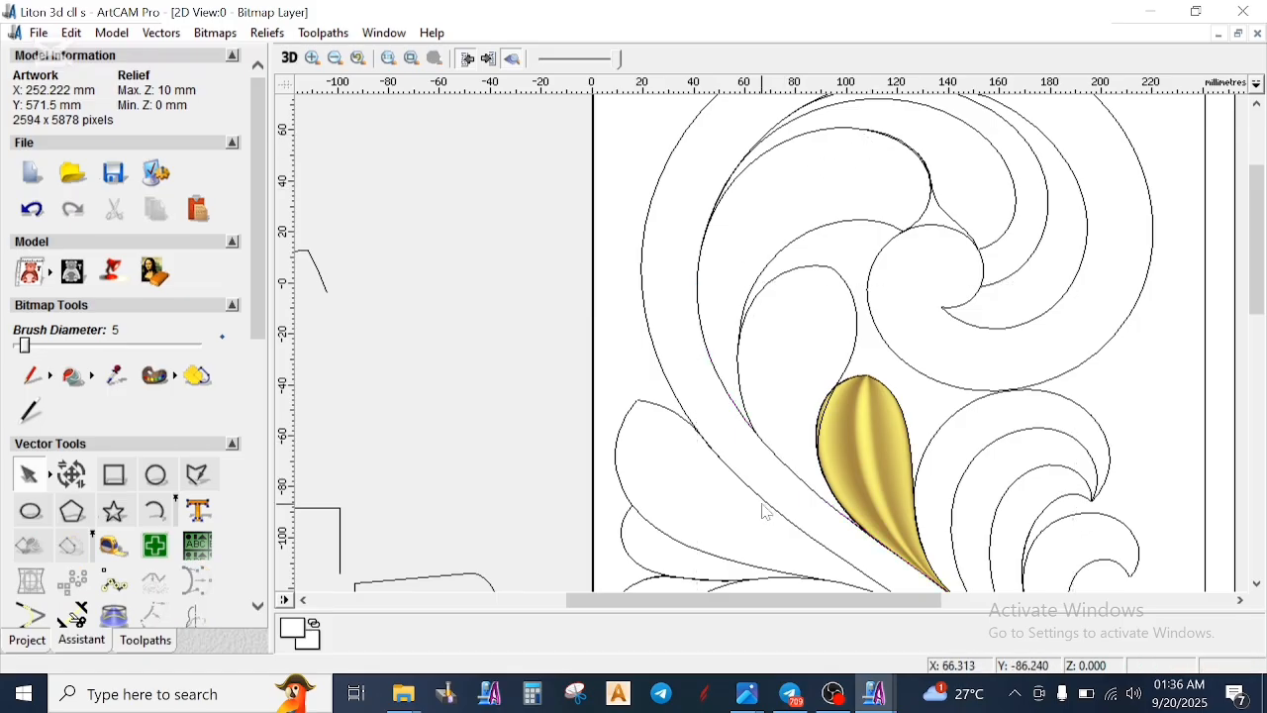
{"action": "left_click", "coordinate": [798, 485]}
{"action": "scroll", "coordinate": [798, 486], "scroll_direction": "down", "scroll_amount": 2}
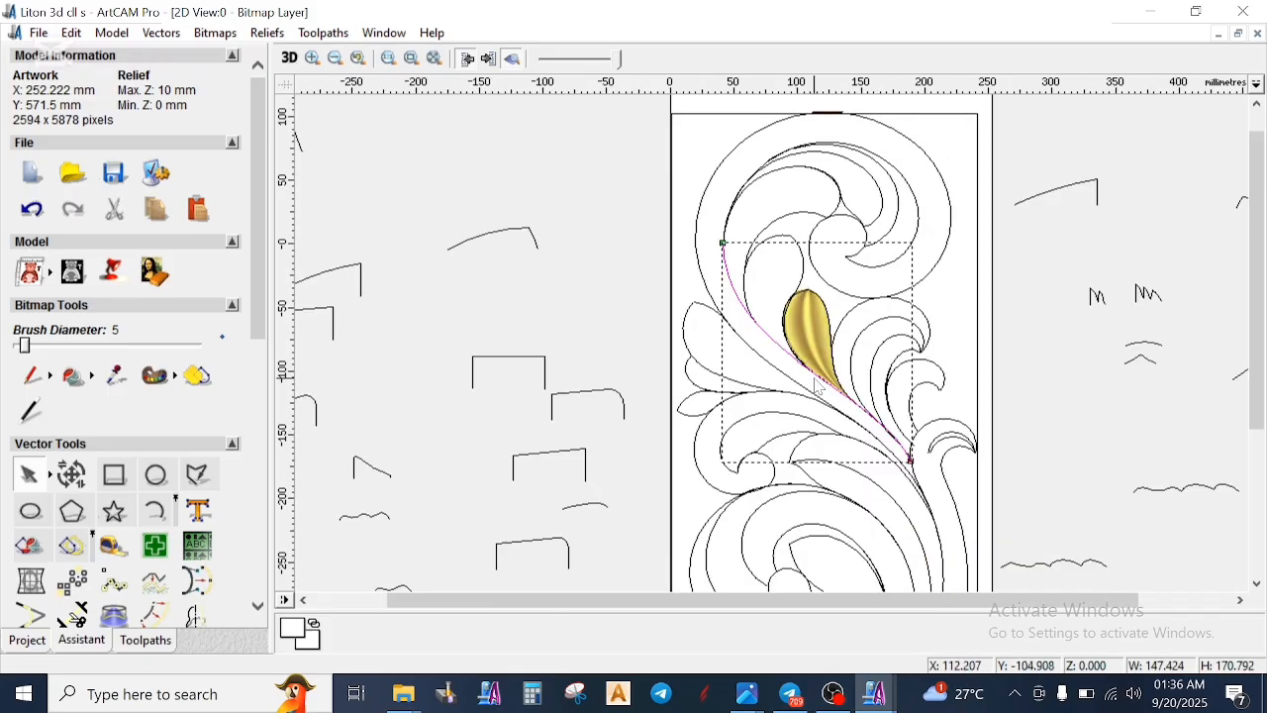
{"action": "scroll", "coordinate": [812, 389], "scroll_direction": "up", "scroll_amount": 2}
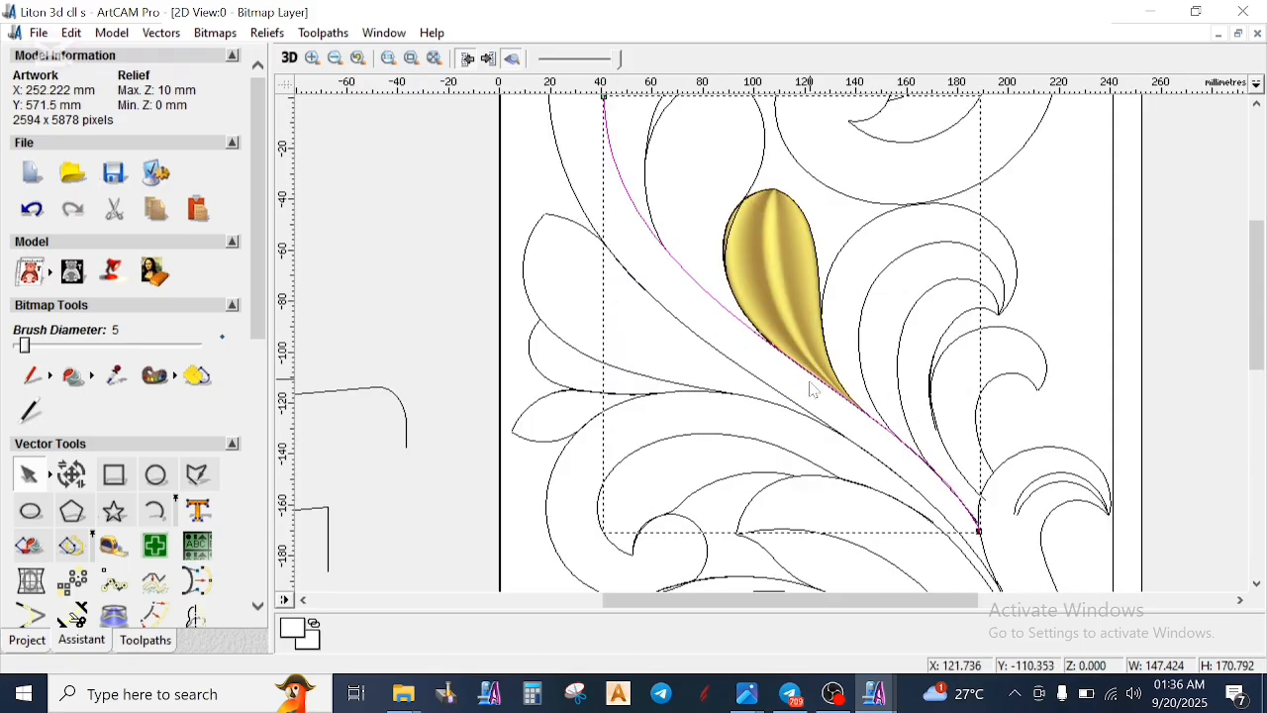
{"action": "scroll", "coordinate": [663, 287], "scroll_direction": "down", "scroll_amount": 2}
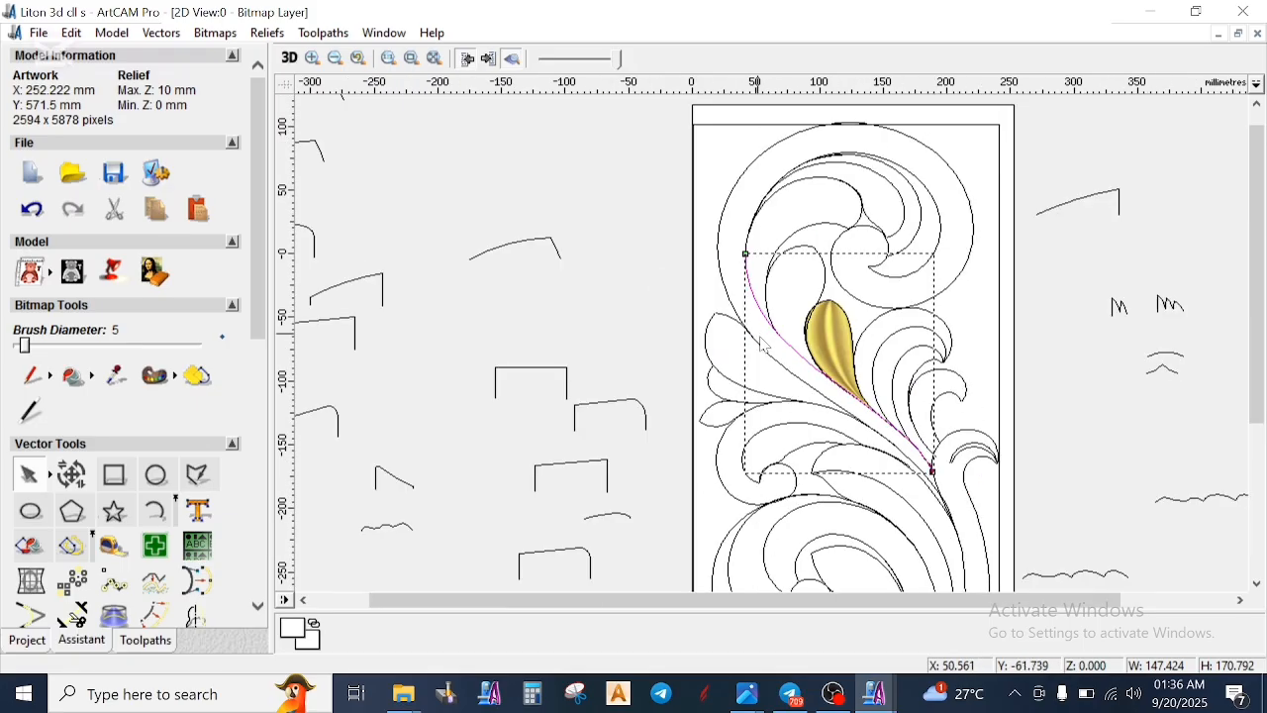
{"action": "scroll", "coordinate": [877, 406], "scroll_direction": "up", "scroll_amount": 2}
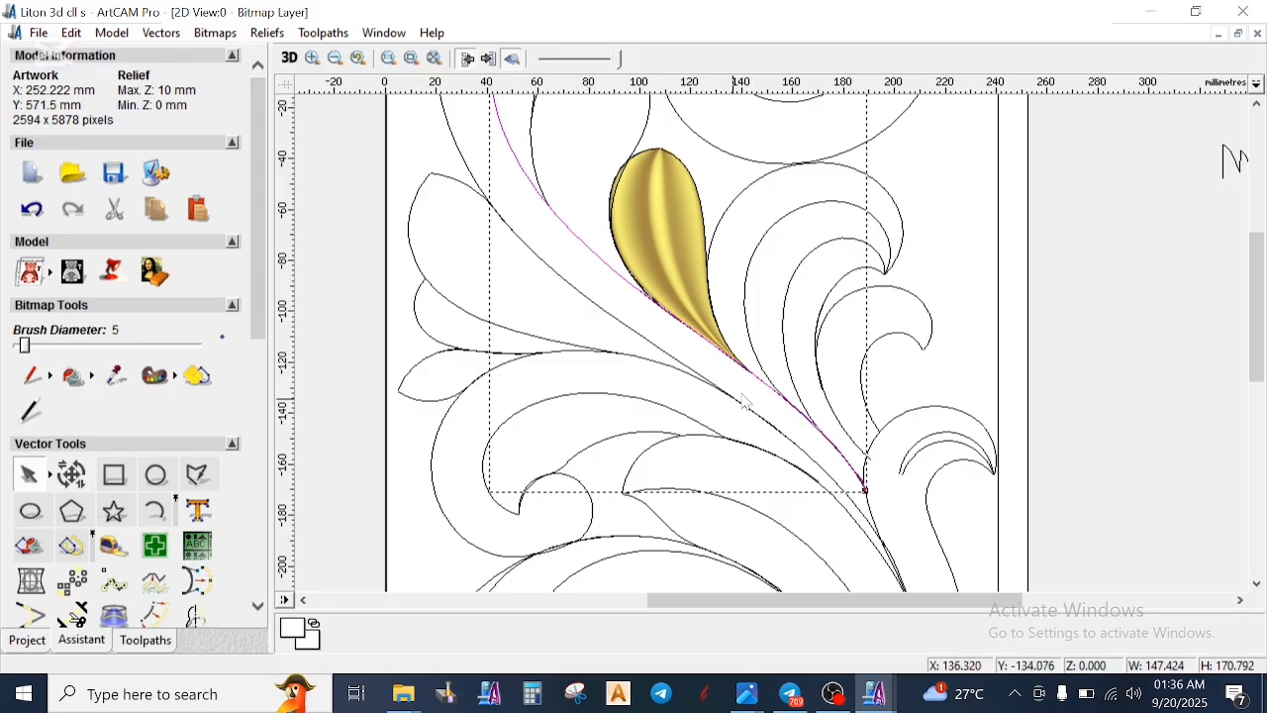
{"action": "scroll", "coordinate": [701, 332], "scroll_direction": "down", "scroll_amount": 2}
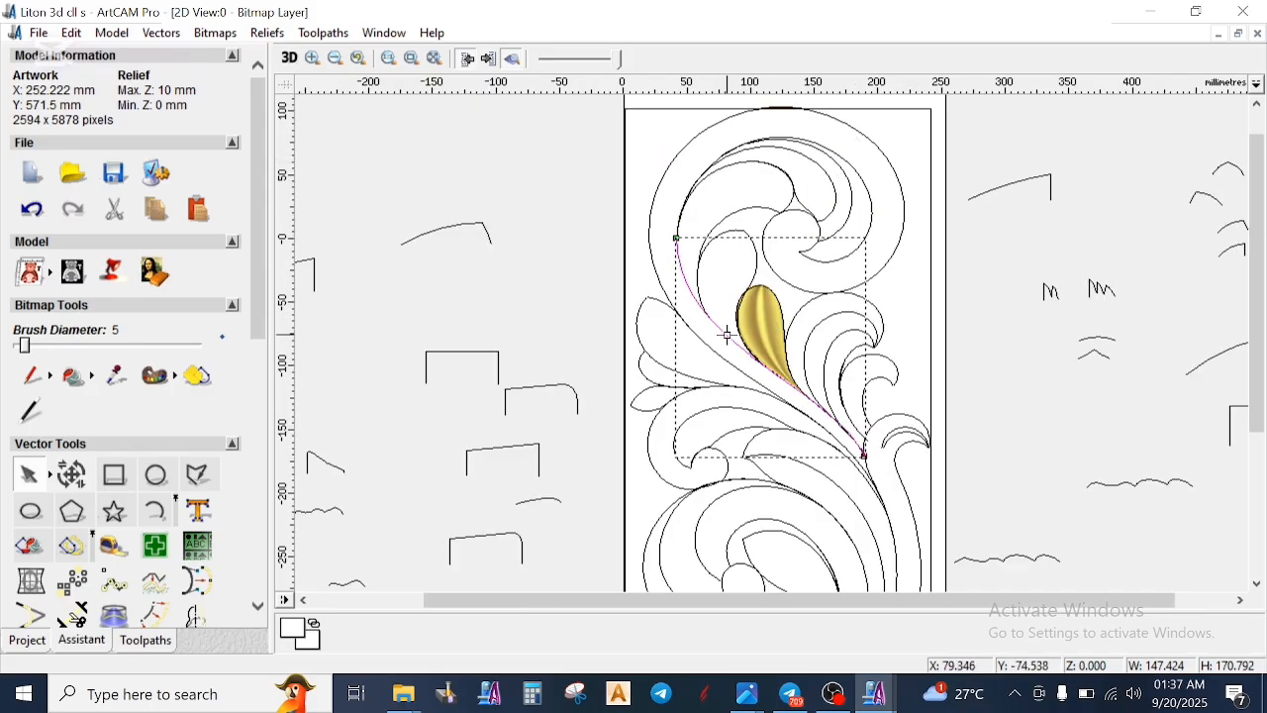
{"action": "left_click", "coordinate": [538, 286]}
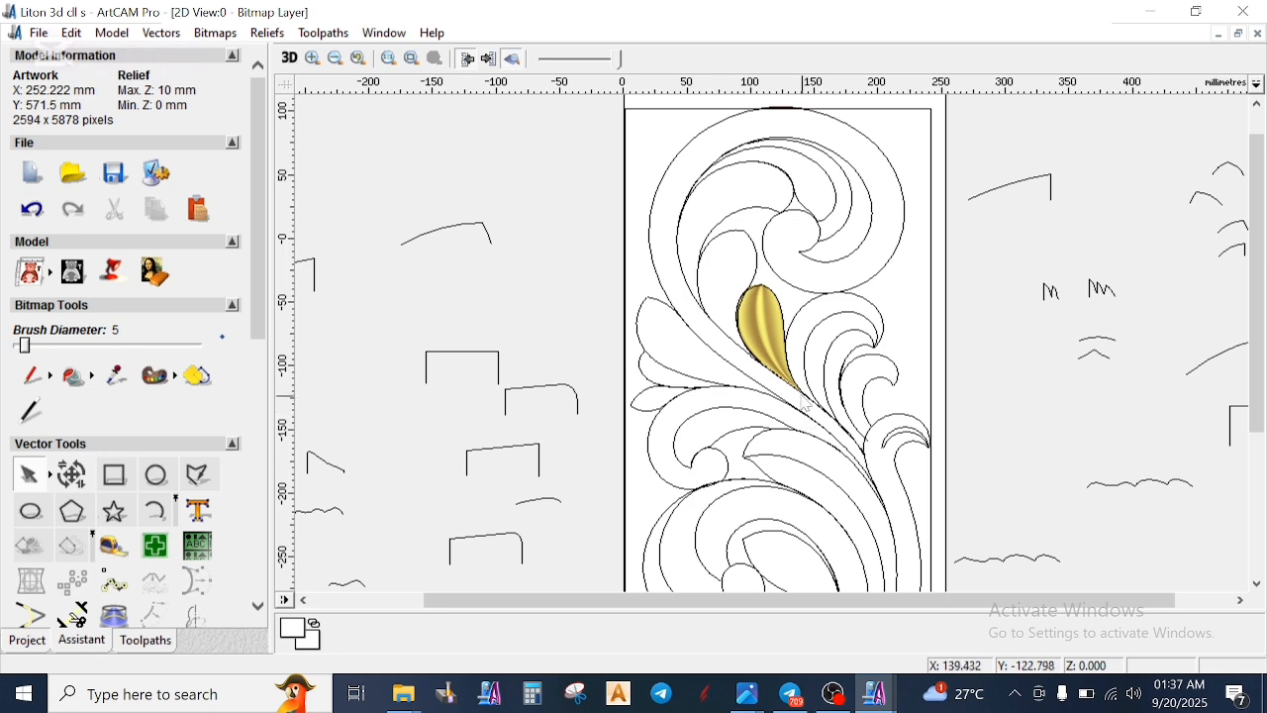
- Compare the large arc-and-line profiles on either side of the model by selecting each one
{"action": "left_click", "coordinate": [1003, 195]}
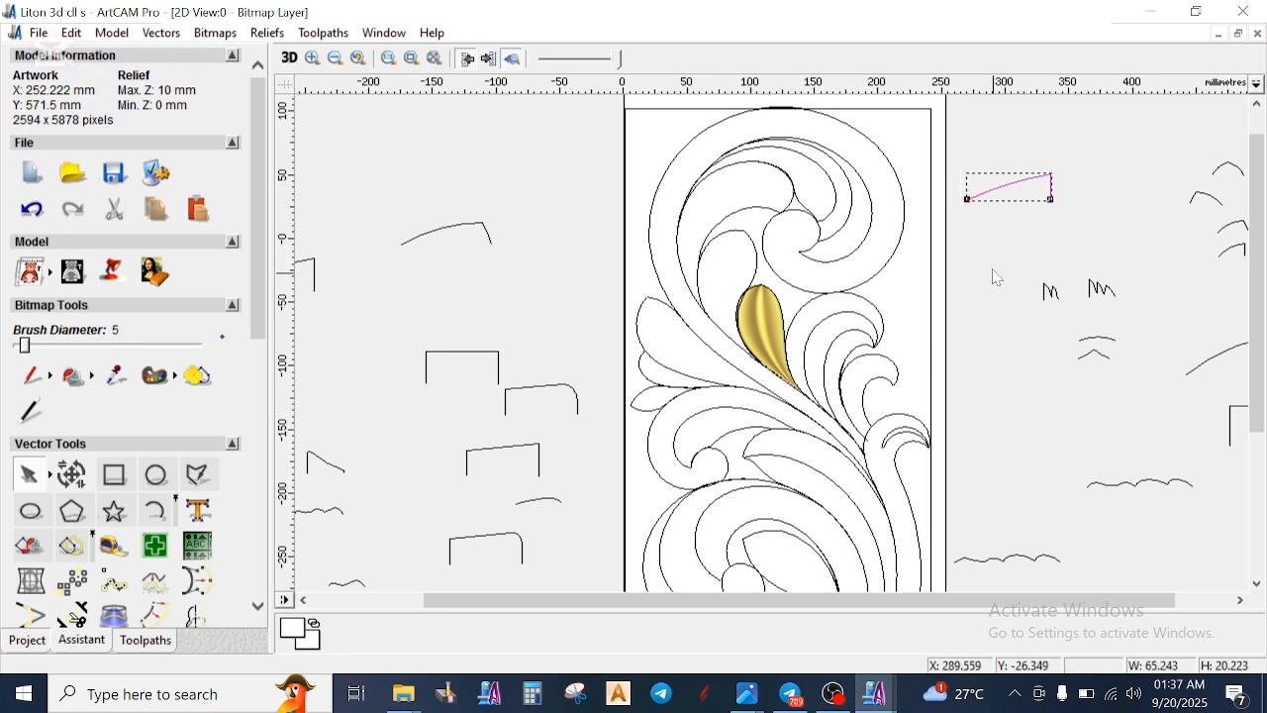
{"action": "left_click", "coordinate": [1001, 243]}
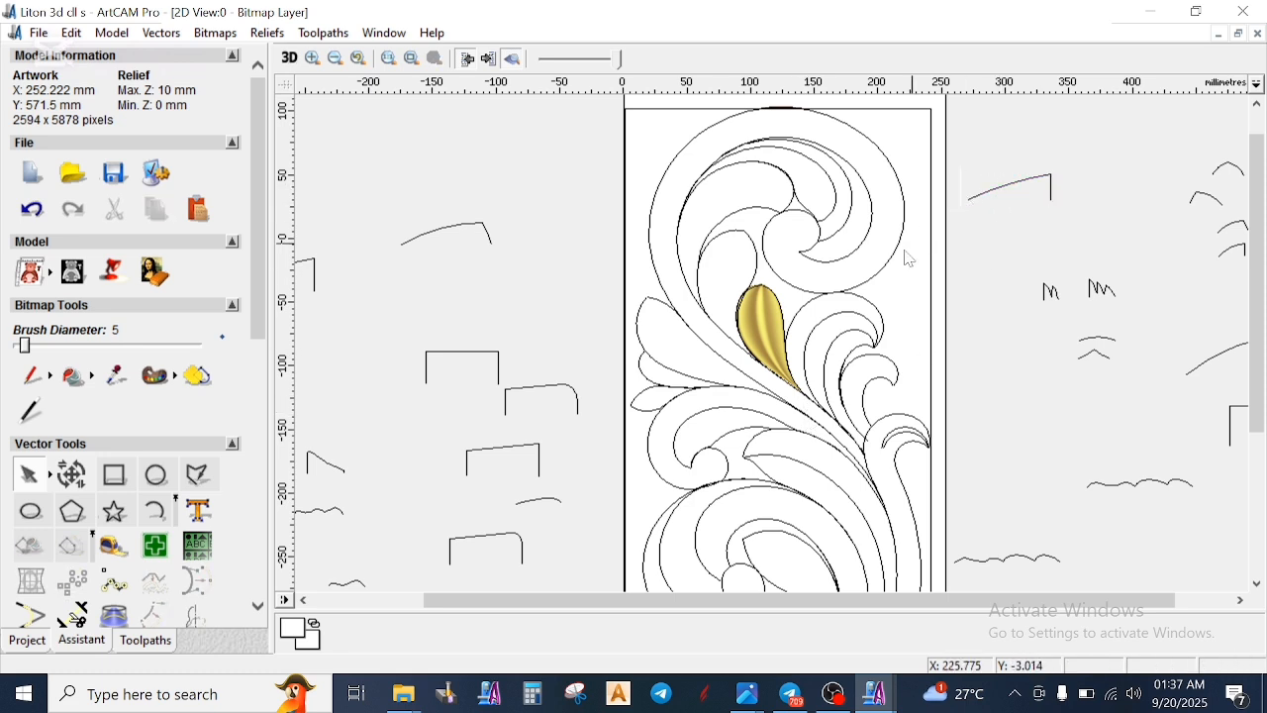
{"action": "left_click", "coordinate": [470, 233]}
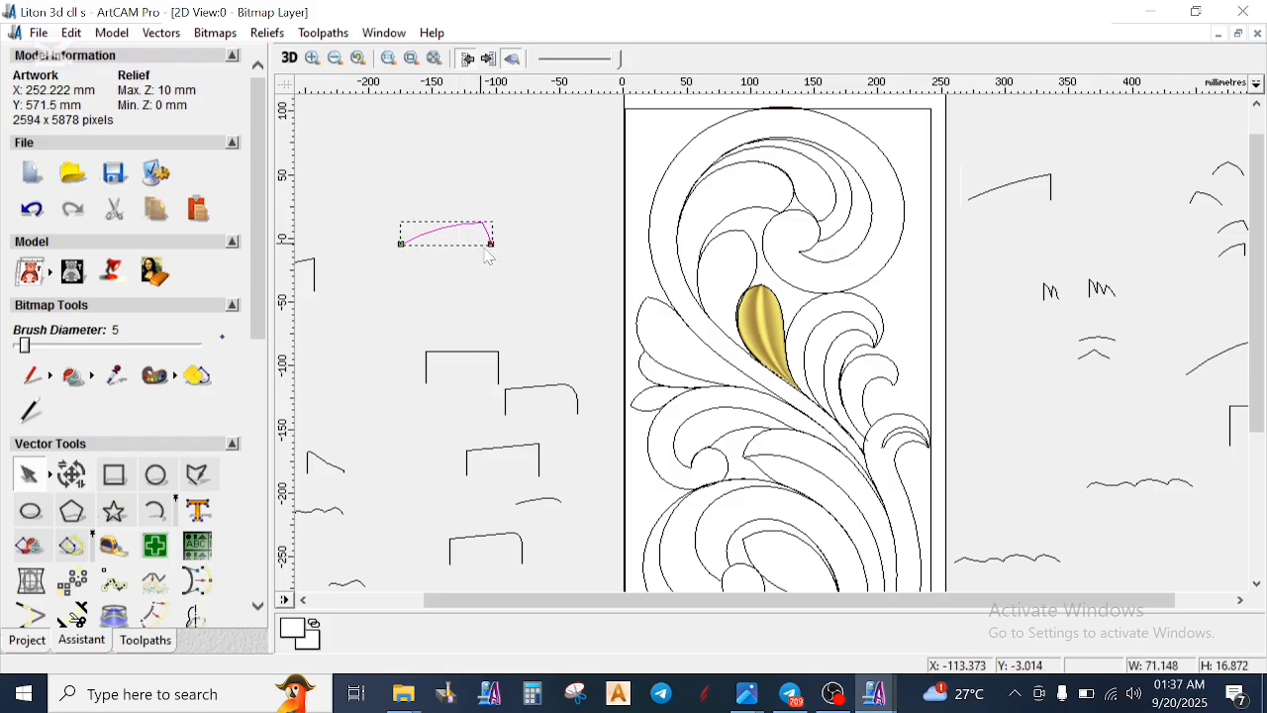
{"action": "scroll", "coordinate": [1186, 242], "scroll_direction": "down", "scroll_amount": 1}
{"action": "scroll", "coordinate": [1035, 272], "scroll_direction": "up", "scroll_amount": 1}
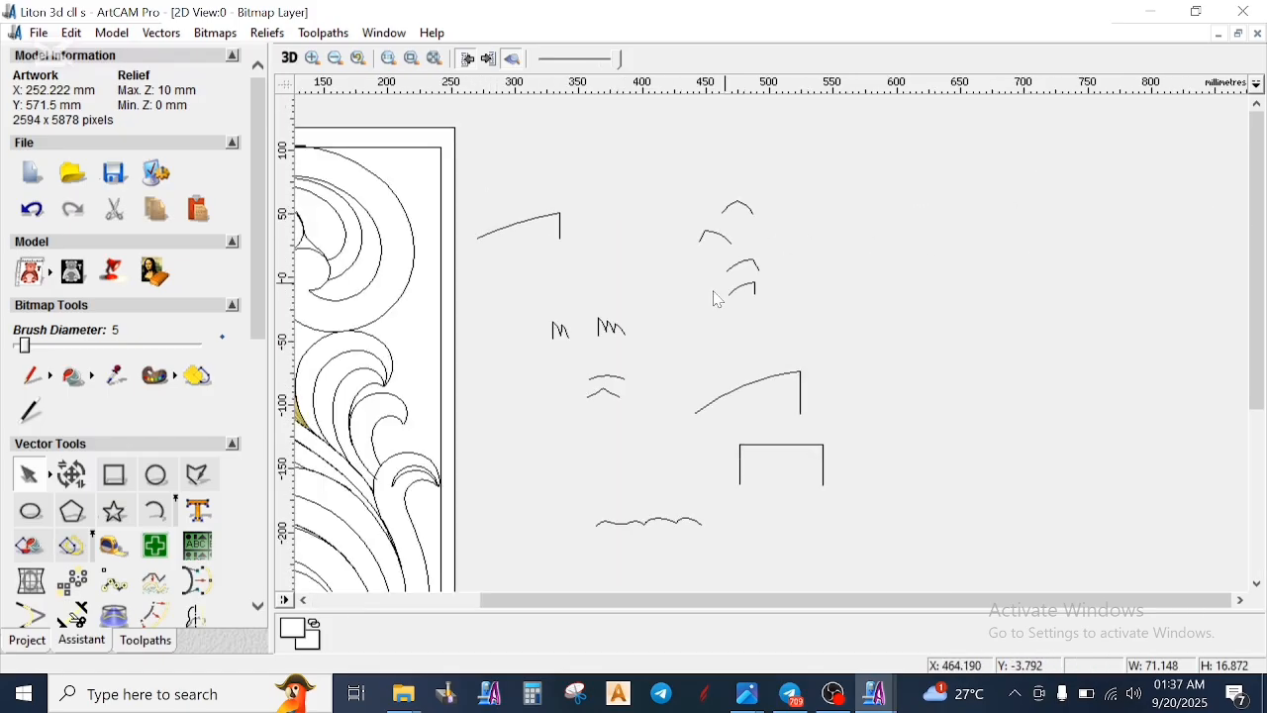
- Compare the small arc profile with the slanted end line against the one with the vertical end line
{"action": "scroll", "coordinate": [708, 307], "scroll_direction": "up", "scroll_amount": 1}
{"action": "left_click", "coordinate": [840, 293]}
{"action": "scroll", "coordinate": [840, 295], "scroll_direction": "up", "scroll_amount": 1}
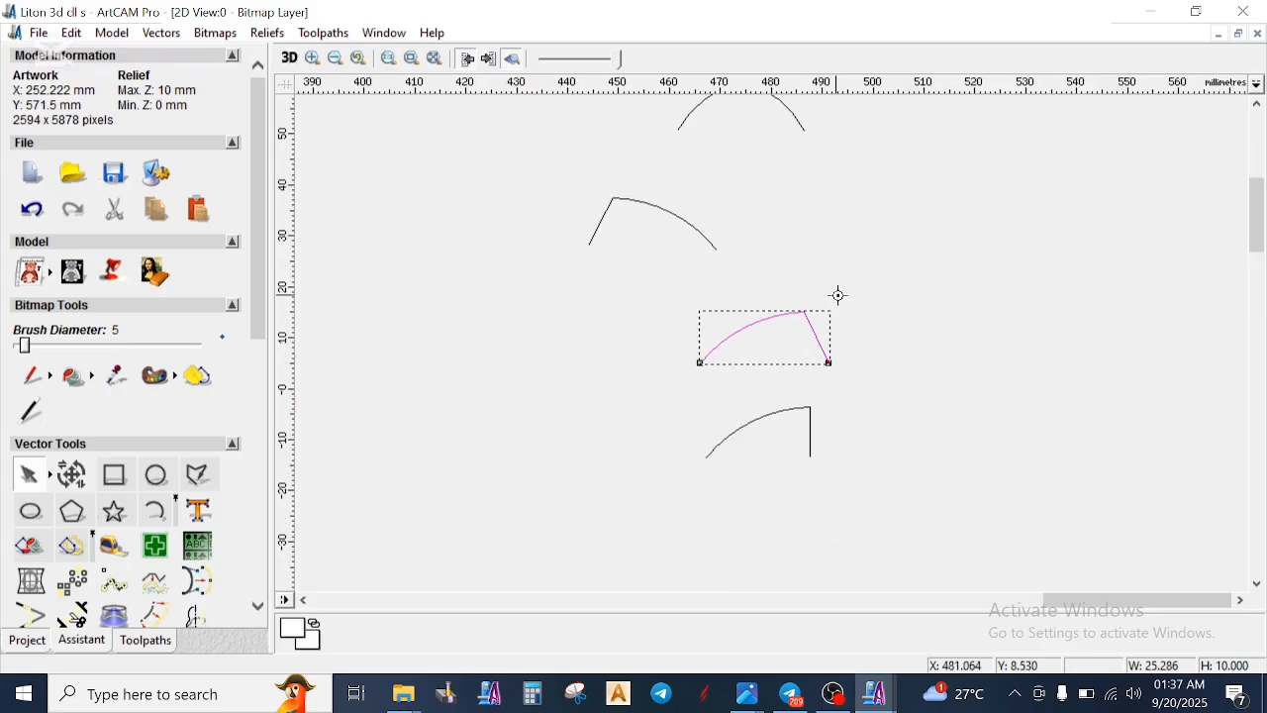
{"action": "left_click", "coordinate": [753, 423]}
{"action": "scroll", "coordinate": [791, 337], "scroll_direction": "up", "scroll_amount": 1}
{"action": "scroll", "coordinate": [797, 287], "scroll_direction": "down", "scroll_amount": 2}
{"action": "scroll", "coordinate": [750, 367], "scroll_direction": "up", "scroll_amount": 1}
{"action": "left_click", "coordinate": [801, 359]}
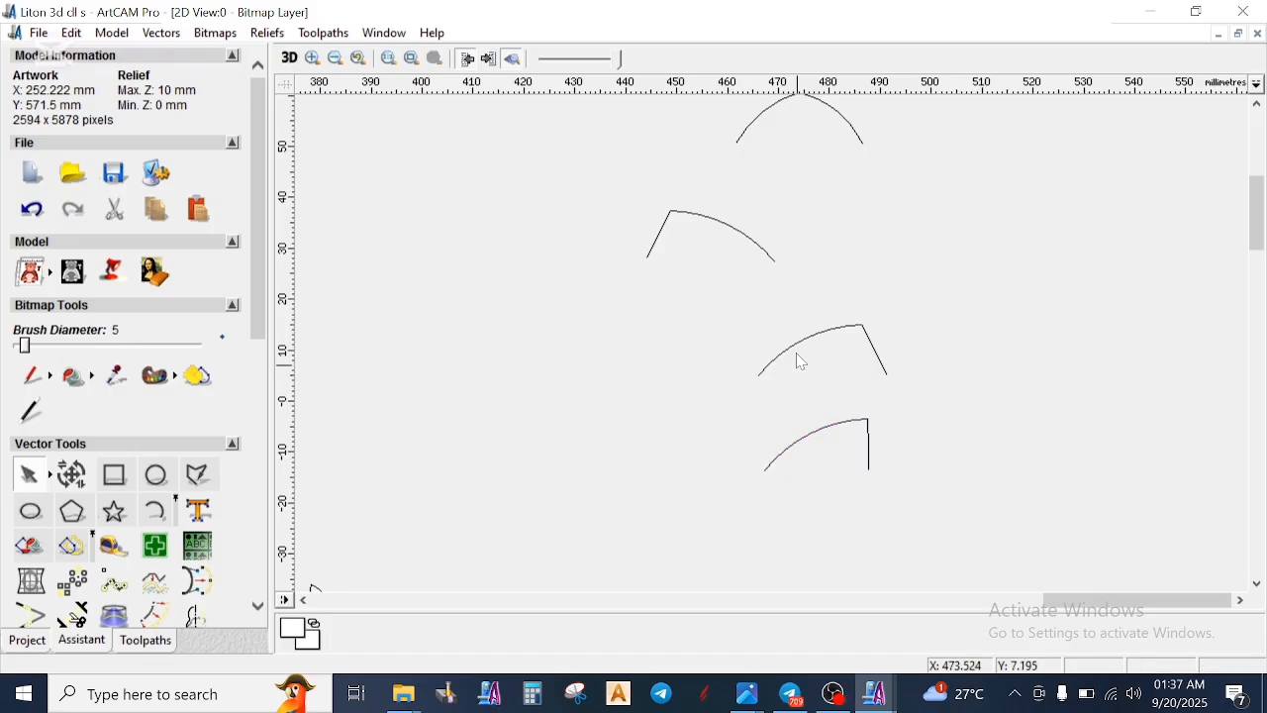
{"action": "left_click", "coordinate": [800, 441]}
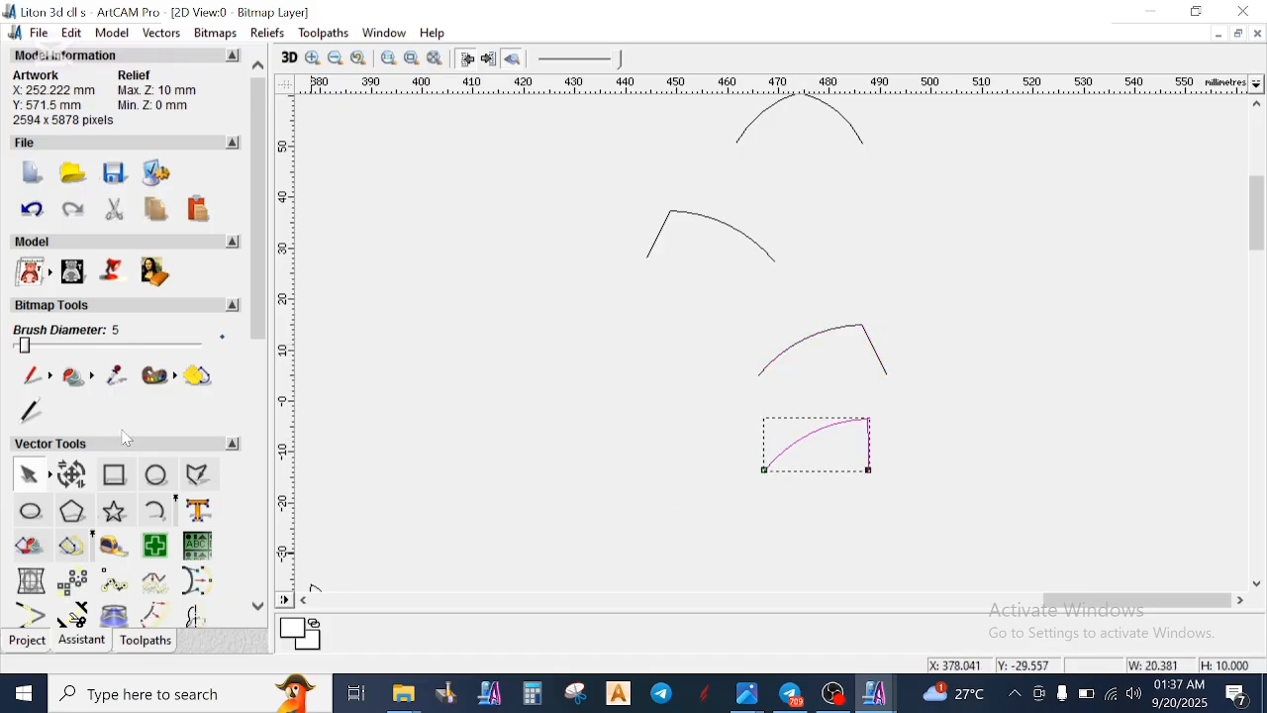
- Check the width and height of the three small arc-and-line profiles in Transform Vectors
{"action": "left_click", "coordinate": [75, 477]}
{"action": "scroll", "coordinate": [72, 415], "scroll_direction": "down", "scroll_amount": 3}
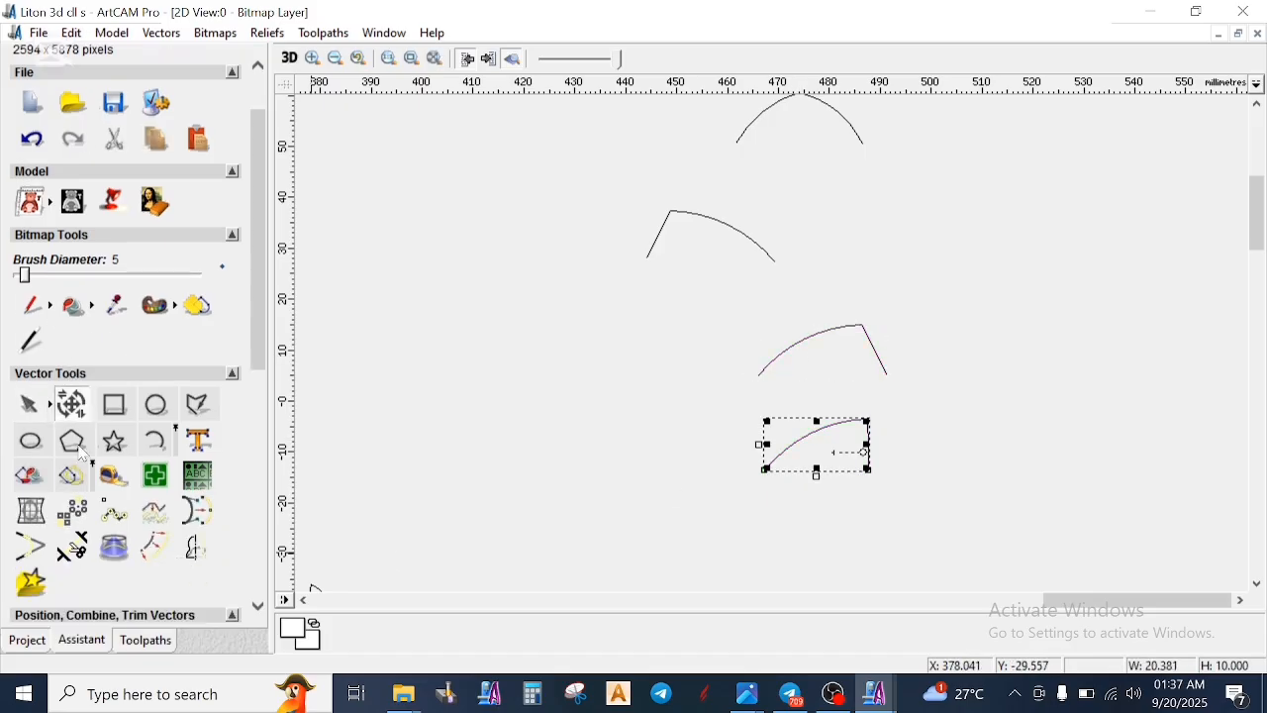
{"action": "left_click", "coordinate": [71, 300]}
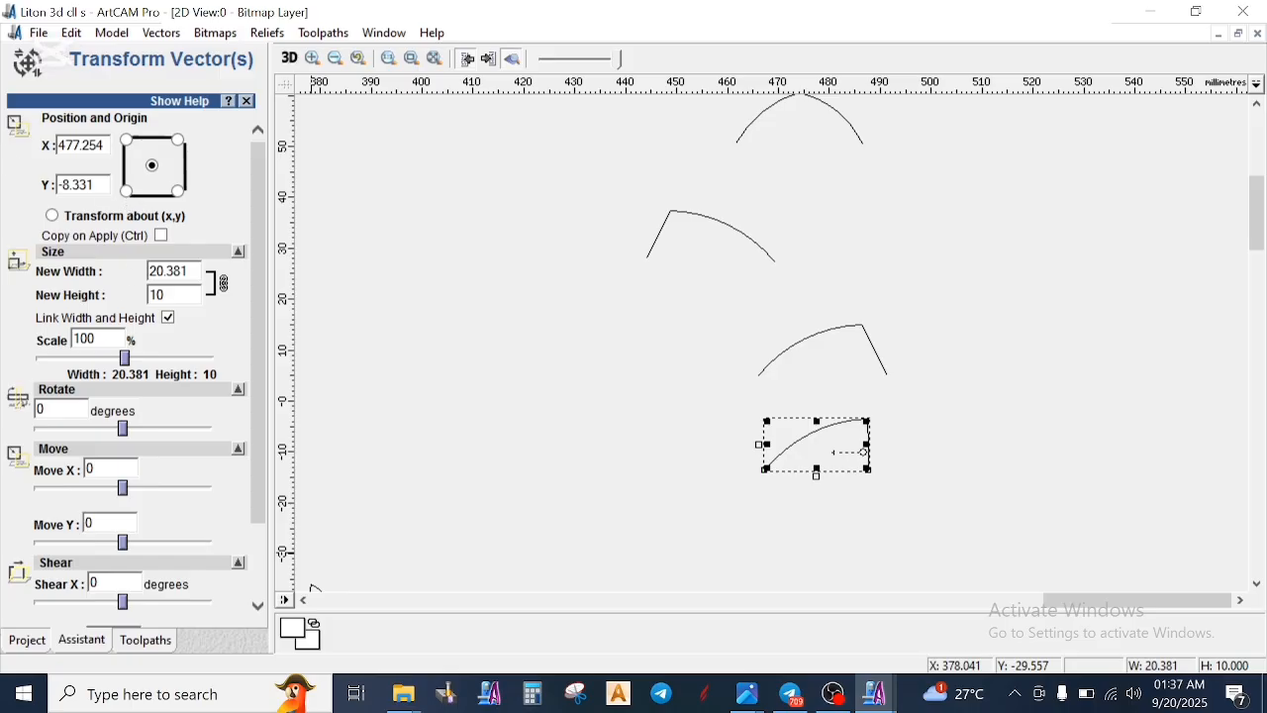
{"action": "scroll", "coordinate": [190, 606], "scroll_direction": "down", "scroll_amount": 2}
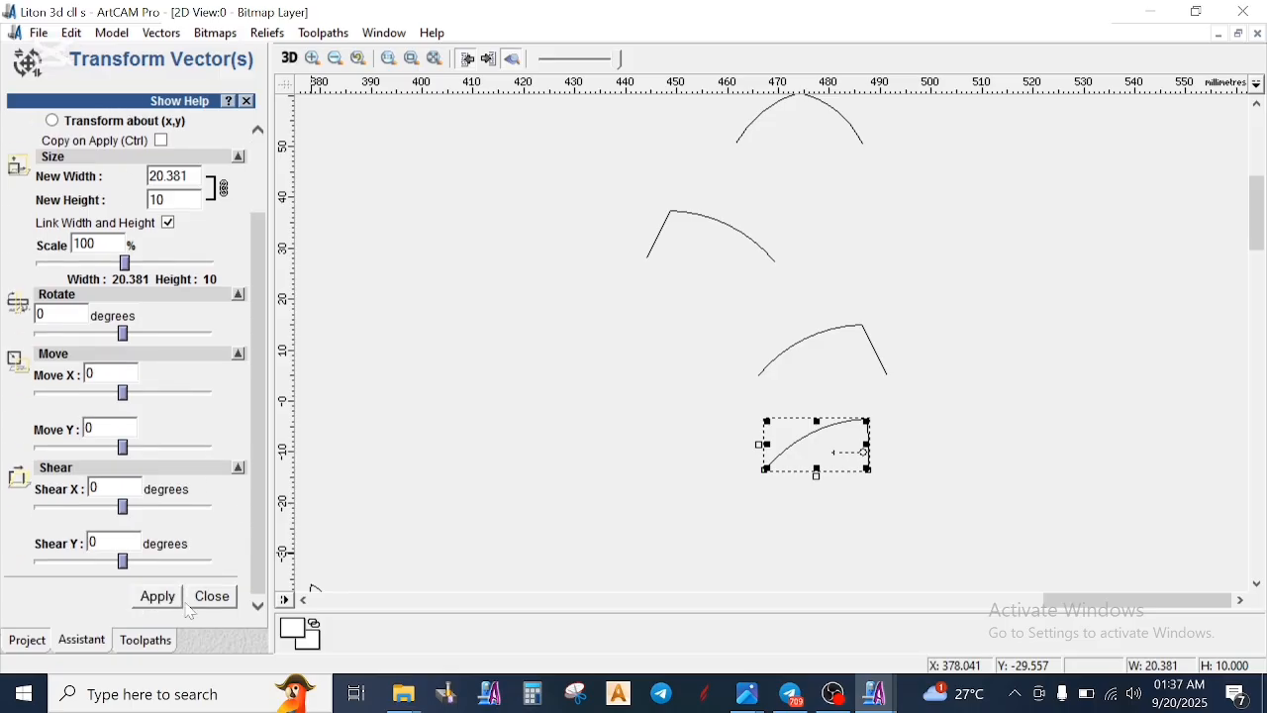
{"action": "left_click", "coordinate": [836, 334]}
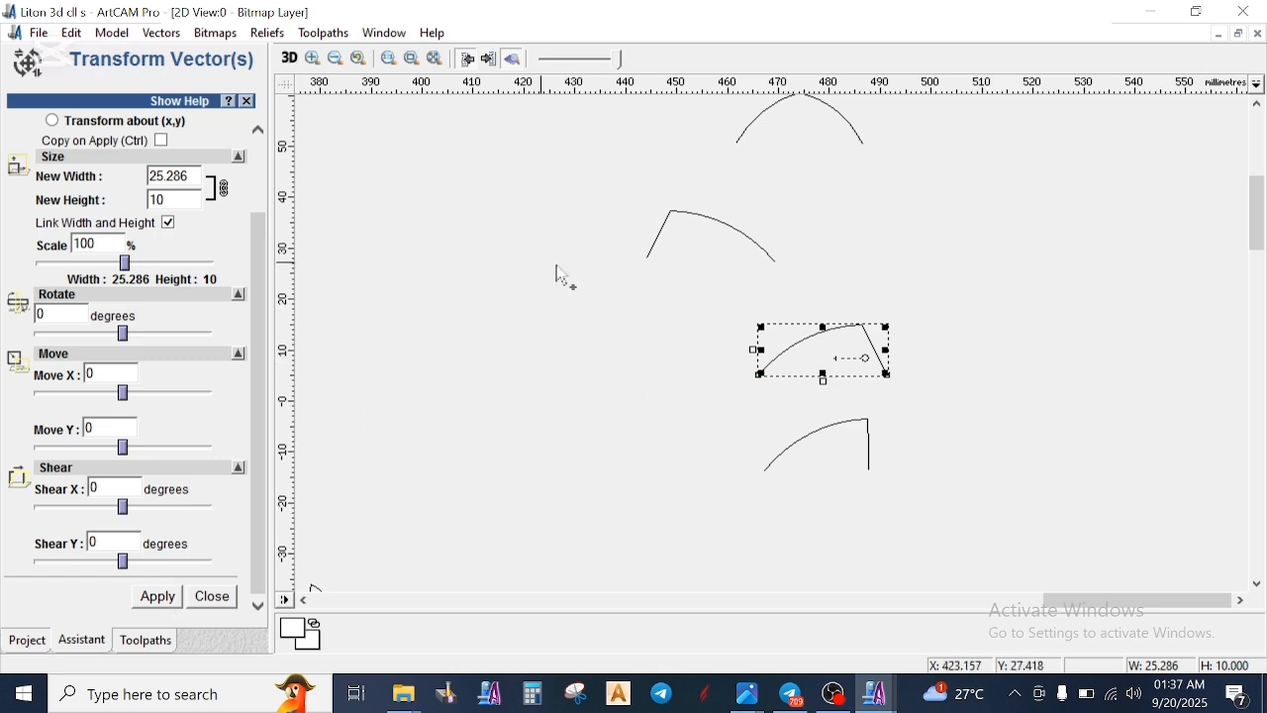
{"action": "left_click", "coordinate": [658, 251]}
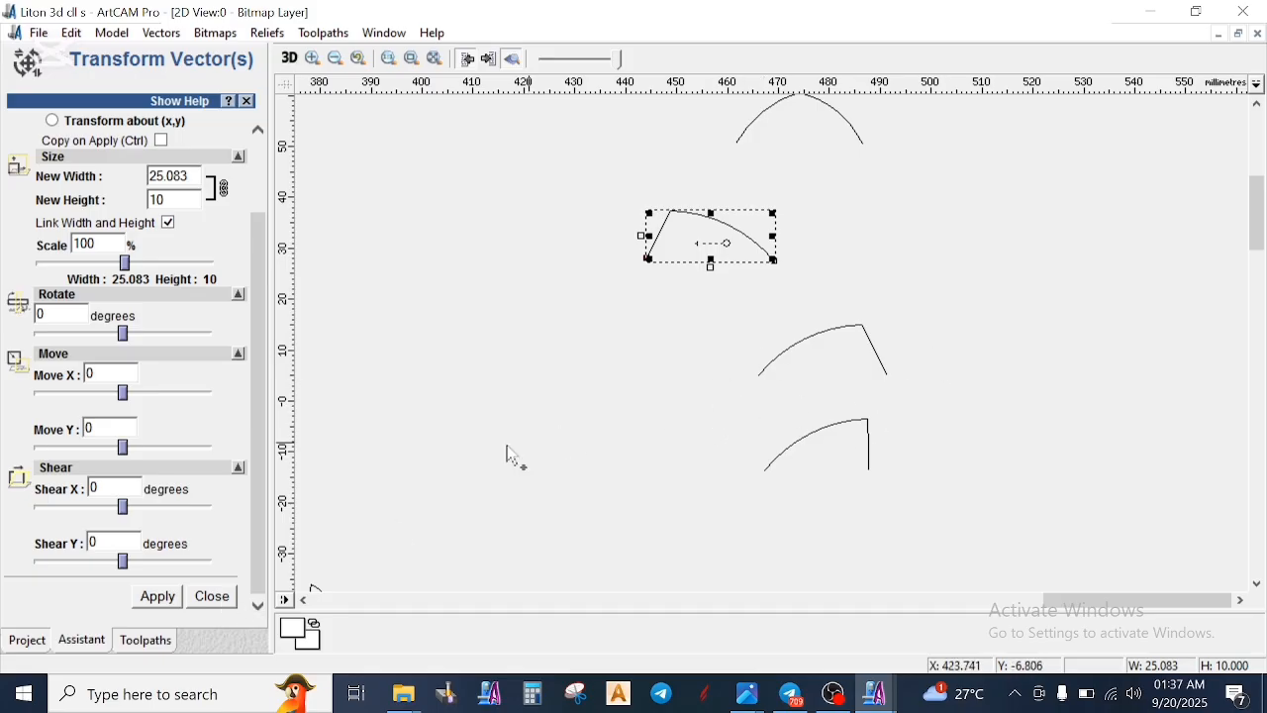
{"action": "left_click", "coordinate": [215, 598]}
{"action": "left_click", "coordinate": [716, 300]}
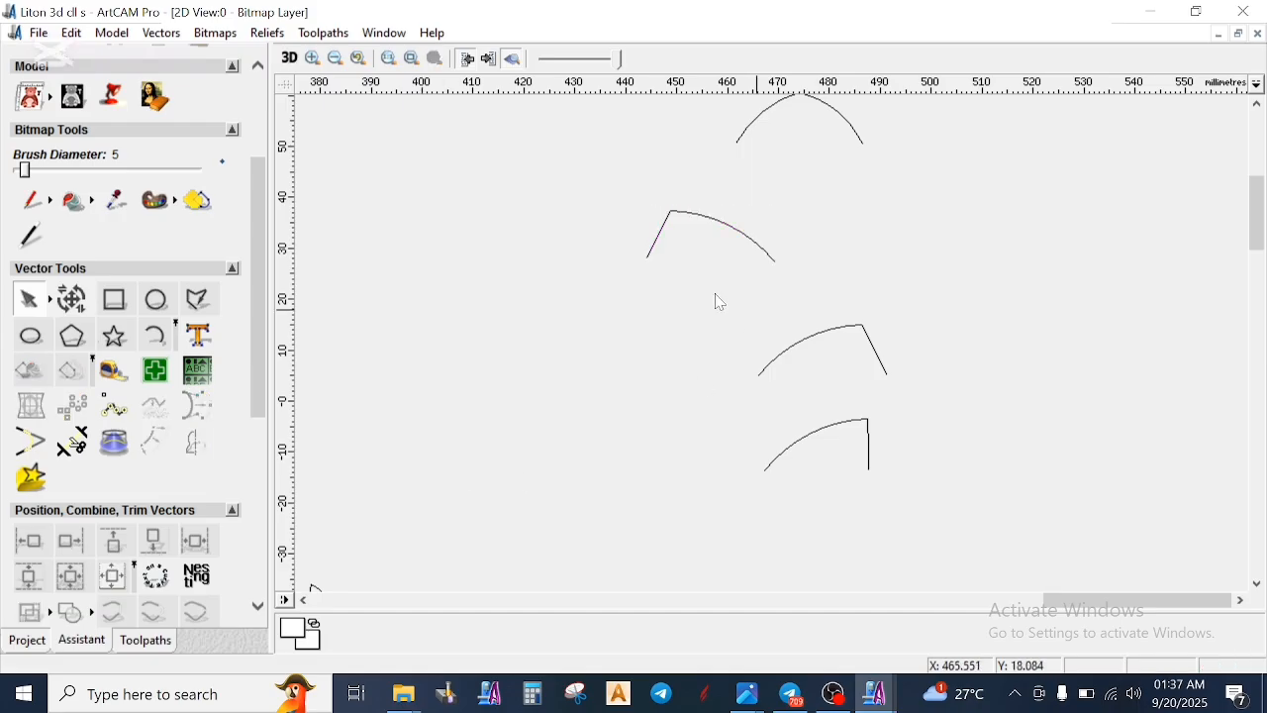
- Create a rectangle 20 mm wide and 10 mm high in the empty area left of the small arc profiles
{"action": "left_click", "coordinate": [128, 307]}
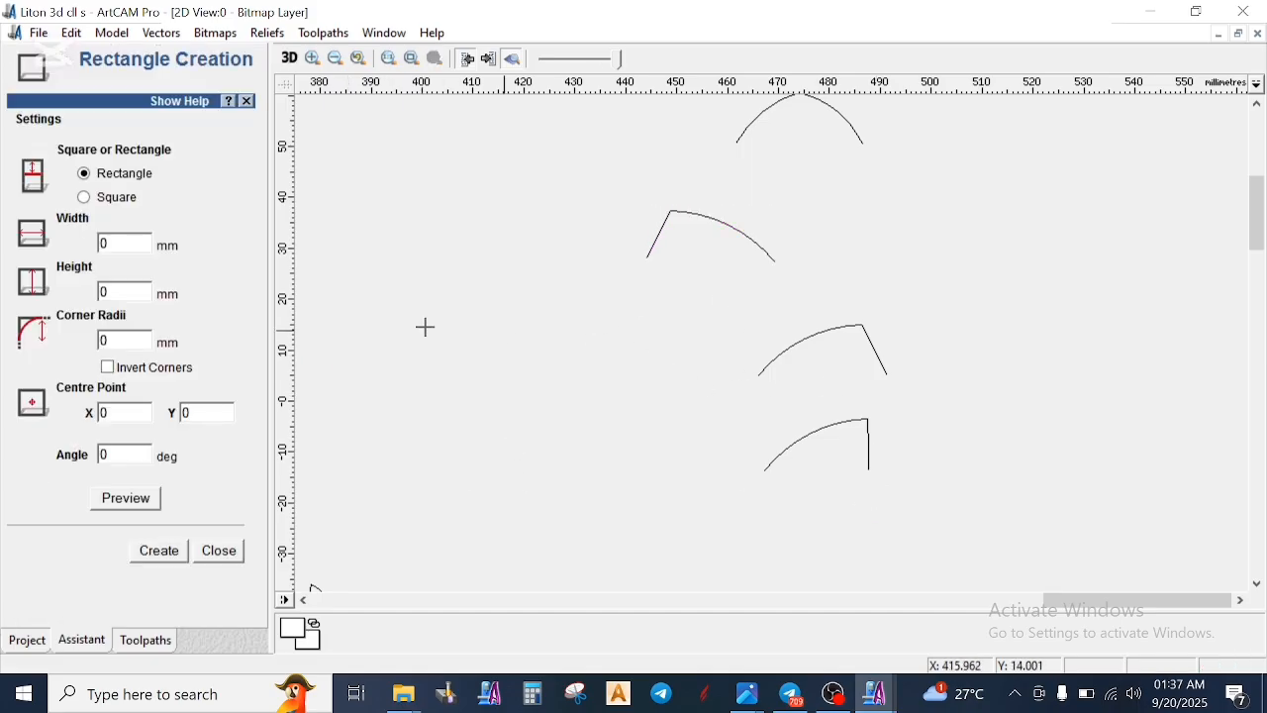
{"action": "mouse_move", "coordinate": [483, 326]}
{"action": "left_mouse_down"}
{"action": "mouse_move", "coordinate": [521, 360]}
{"action": "mouse_move", "coordinate": [594, 382]}
{"action": "mouse_move", "coordinate": [591, 393]}
{"action": "left_mouse_up"}
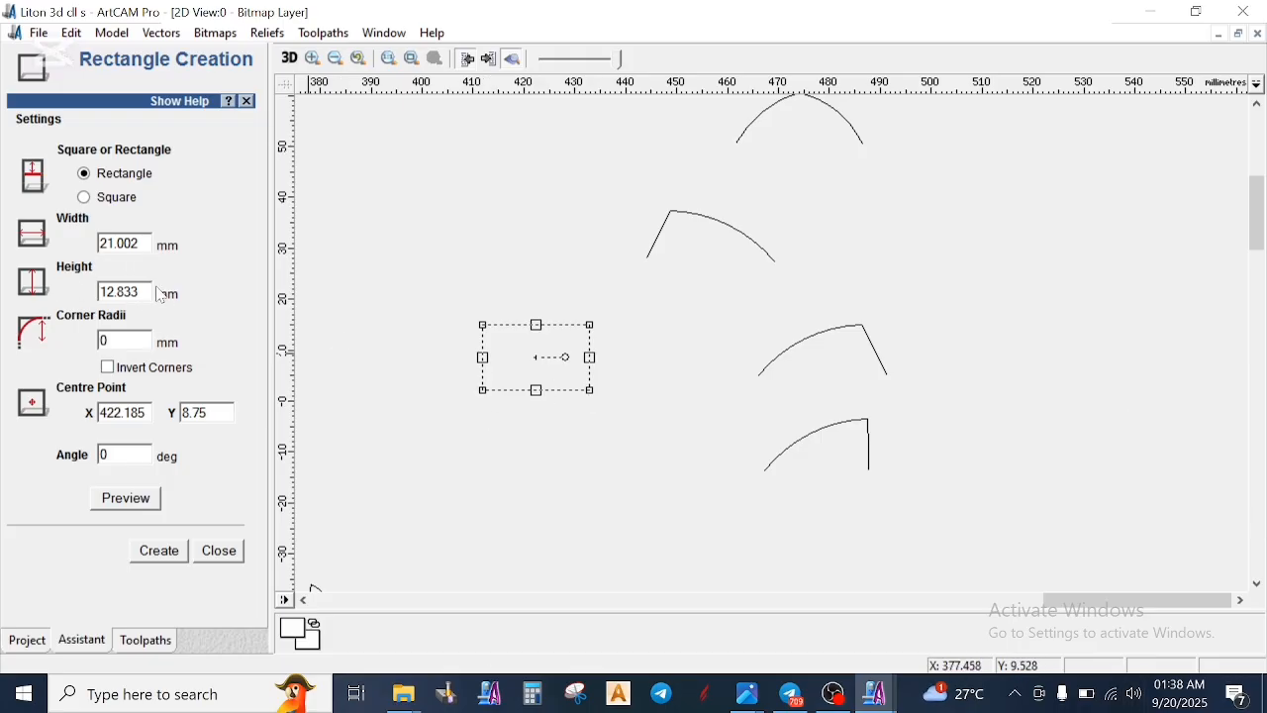
{"action": "left_click_drag", "start_coordinate": [139, 292], "coordinate": [66, 306]}
{"action": "type", "text": "10"}
{"action": "left_click_drag", "start_coordinate": [139, 244], "coordinate": [55, 262]}
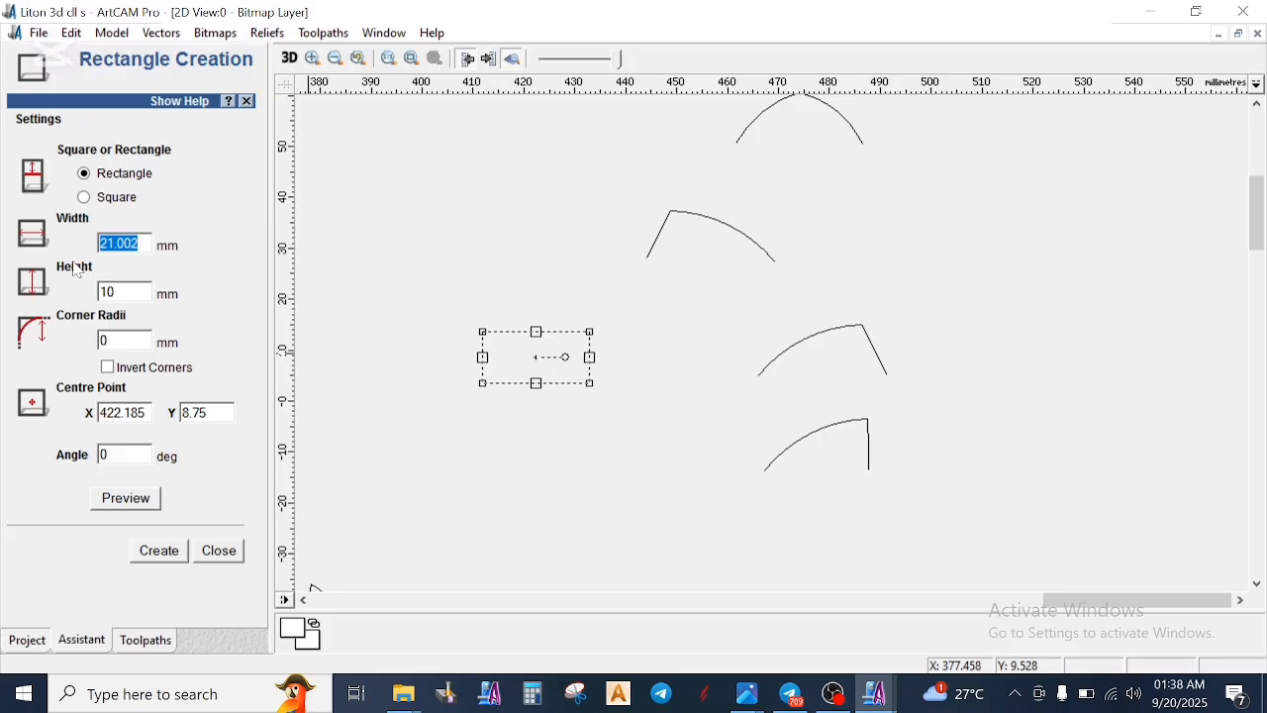
{"action": "type", "text": "20"}
{"action": "left_click", "coordinate": [159, 551]}
{"action": "left_click", "coordinate": [219, 551]}
- Check the new rectangle's size in Transform Vectors against the slanted-end arc profile
{"action": "left_click", "coordinate": [778, 371]}
{"action": "left_click", "coordinate": [769, 374]}
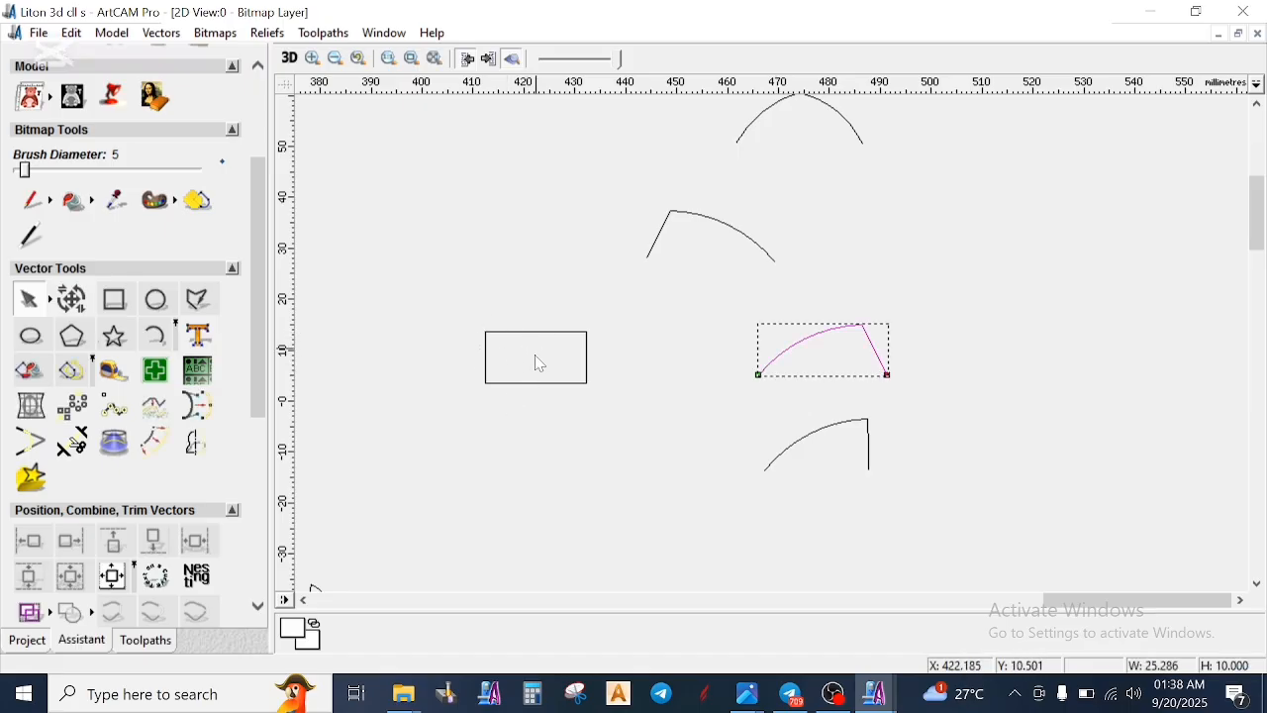
{"action": "left_click", "coordinate": [487, 380]}
{"action": "left_click", "coordinate": [71, 301]}
{"action": "left_click", "coordinate": [72, 302]}
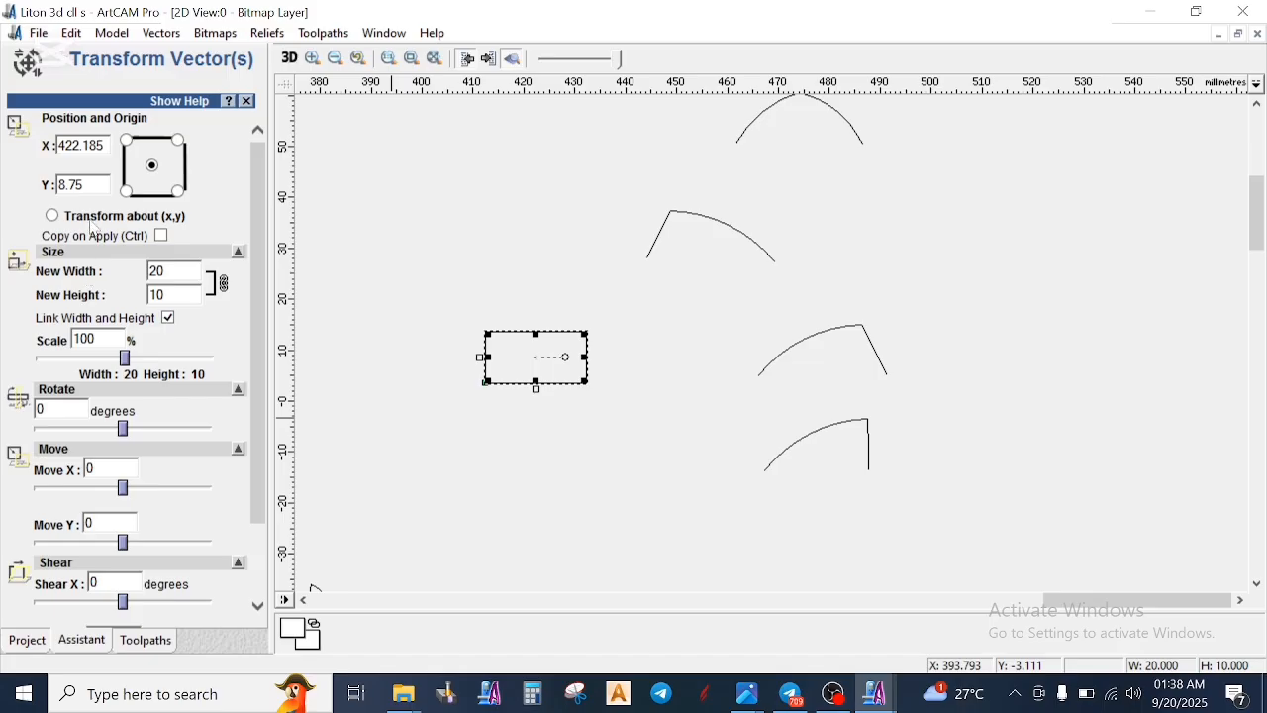
{"action": "left_click", "coordinate": [447, 478]}
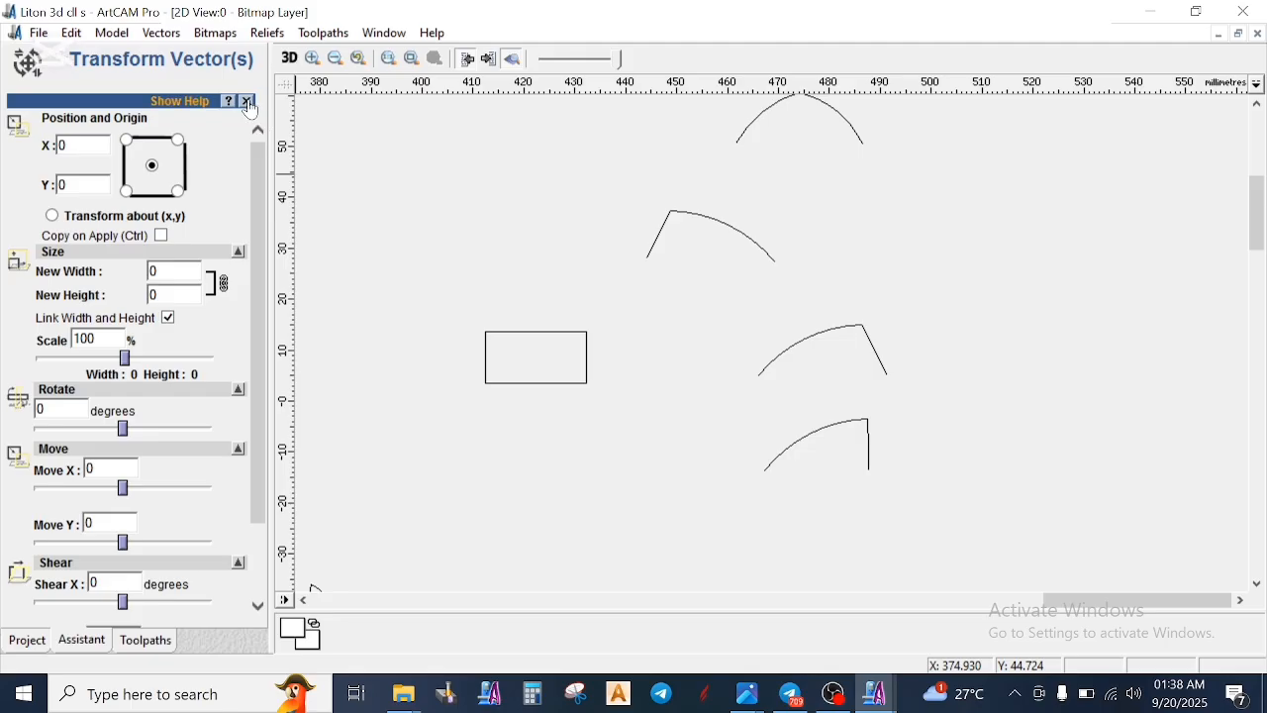
{"action": "left_click", "coordinate": [248, 101]}
- Move the slanted-end arc profile onto the rectangle so that its left end meets the rectangle's lower left corner
{"action": "left_click", "coordinate": [775, 371]}
{"action": "left_click_drag", "start_coordinate": [758, 374], "coordinate": [487, 384]}
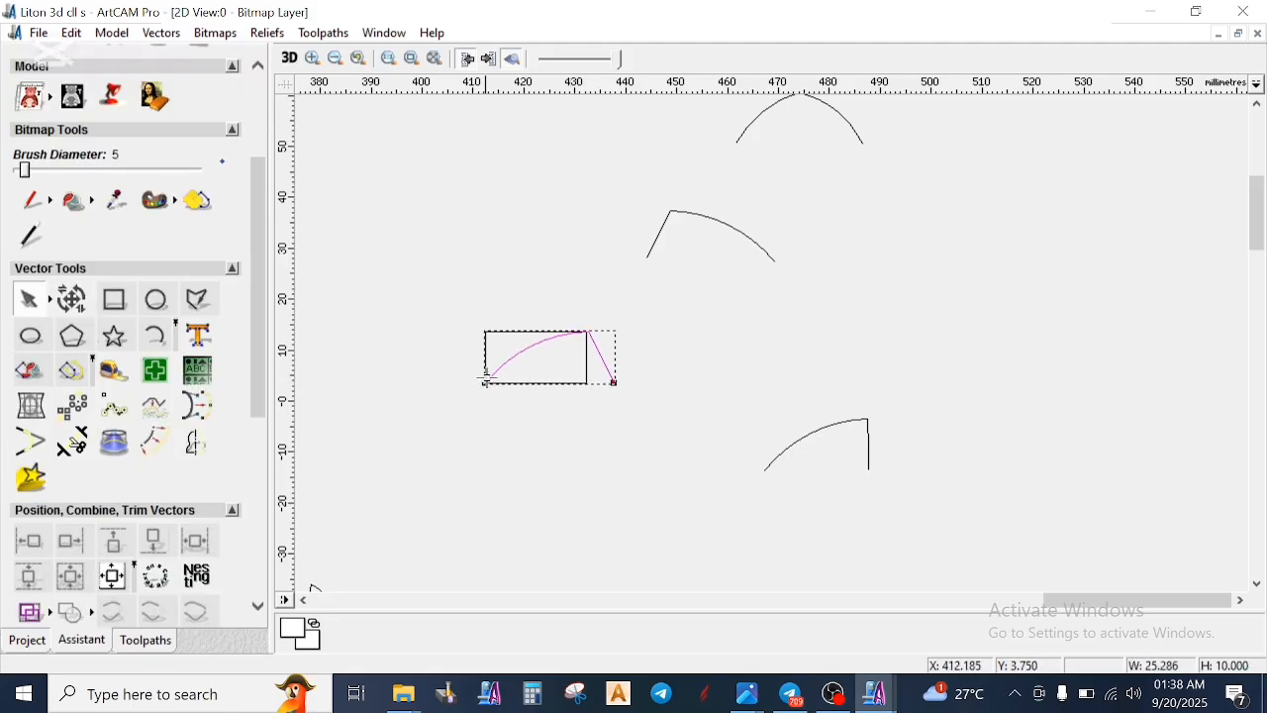
{"action": "scroll", "coordinate": [684, 393], "scroll_direction": "up", "scroll_amount": 2}
{"action": "scroll", "coordinate": [772, 342], "scroll_direction": "up", "scroll_amount": 1}
{"action": "scroll", "coordinate": [1018, 311], "scroll_direction": "down", "scroll_amount": 1}
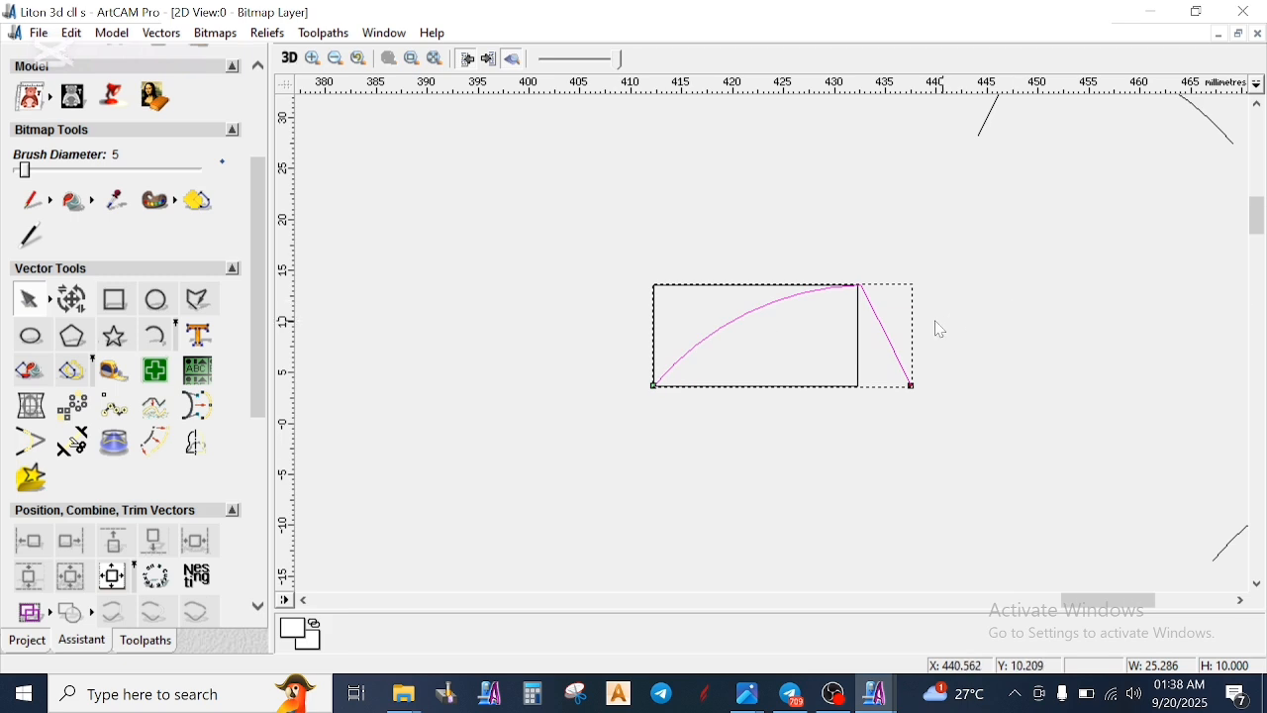
{"action": "scroll", "coordinate": [868, 348], "scroll_direction": "up", "scroll_amount": 1}
{"action": "scroll", "coordinate": [774, 352], "scroll_direction": "down", "scroll_amount": 1}
{"action": "left_click", "coordinate": [803, 393]}
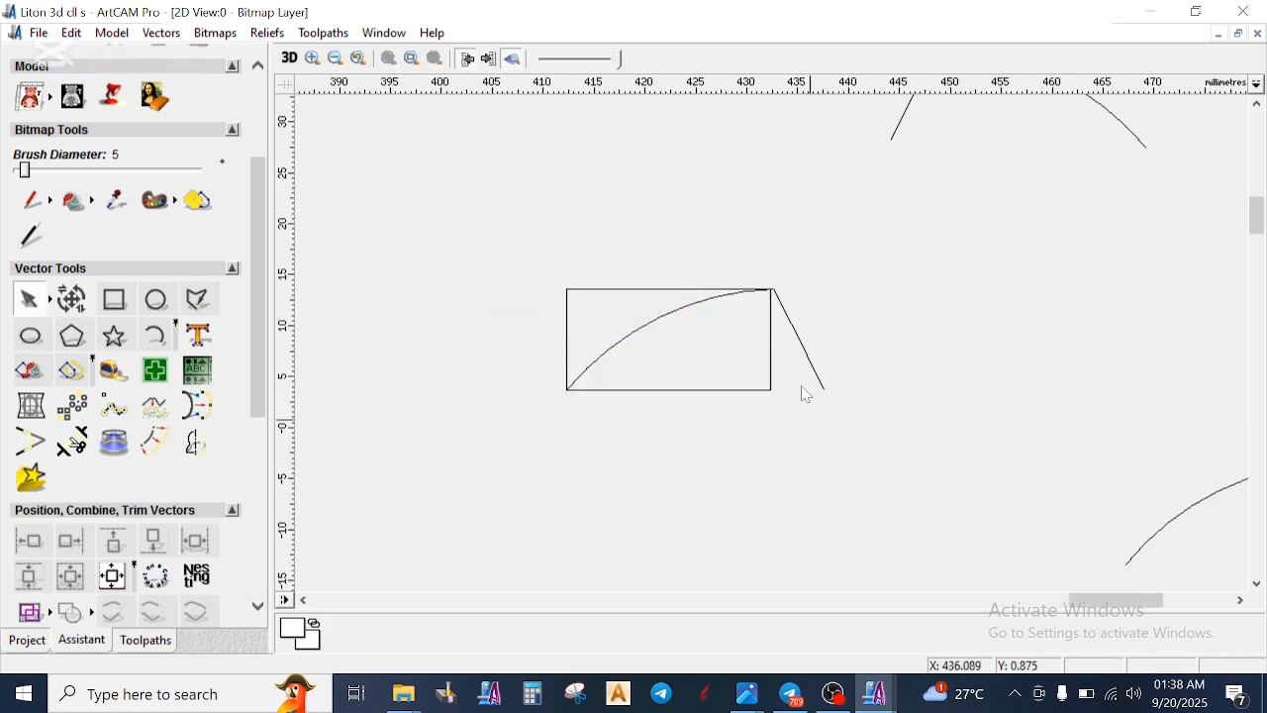
{"action": "scroll", "coordinate": [795, 379], "scroll_direction": "down", "scroll_amount": 1}
{"action": "scroll", "coordinate": [779, 343], "scroll_direction": "up", "scroll_amount": 1}
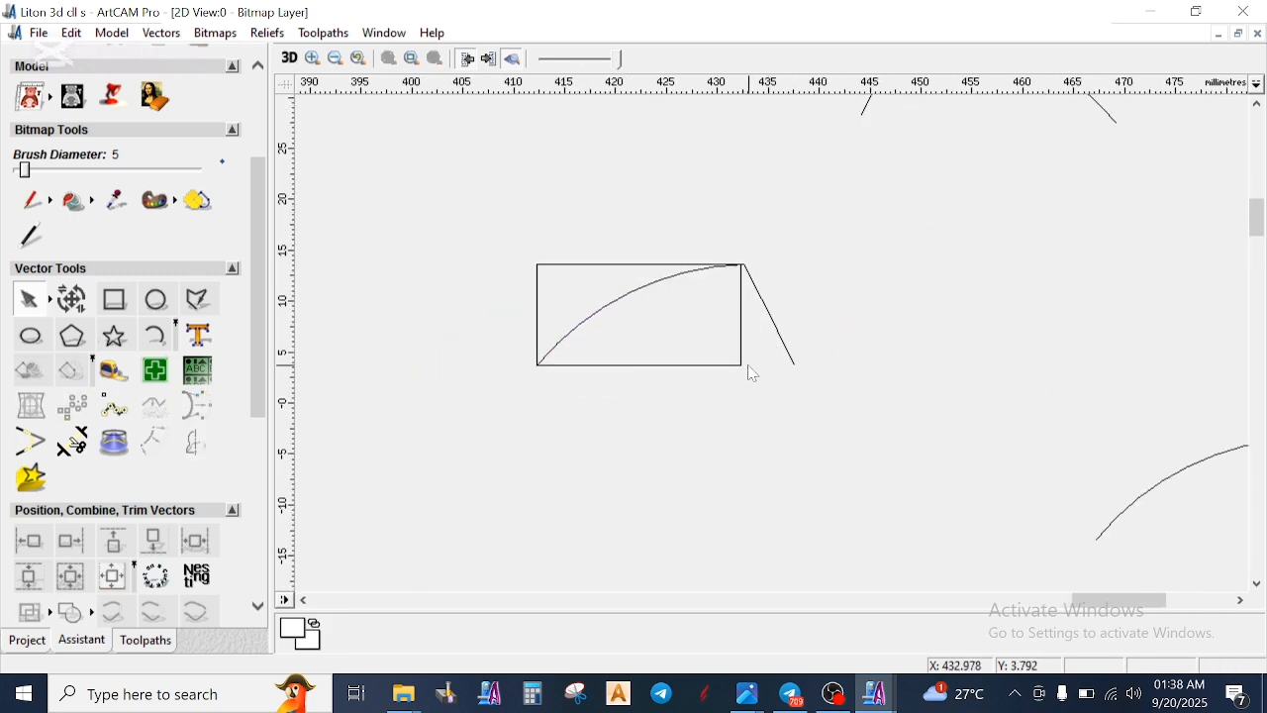
- Try to lower the rectangle's two right-hand nodes with node editing
{"action": "left_click", "coordinate": [748, 367]}
{"action": "key", "text": "n"}
{"action": "left_click_drag", "start_coordinate": [721, 232], "coordinate": [773, 456]}
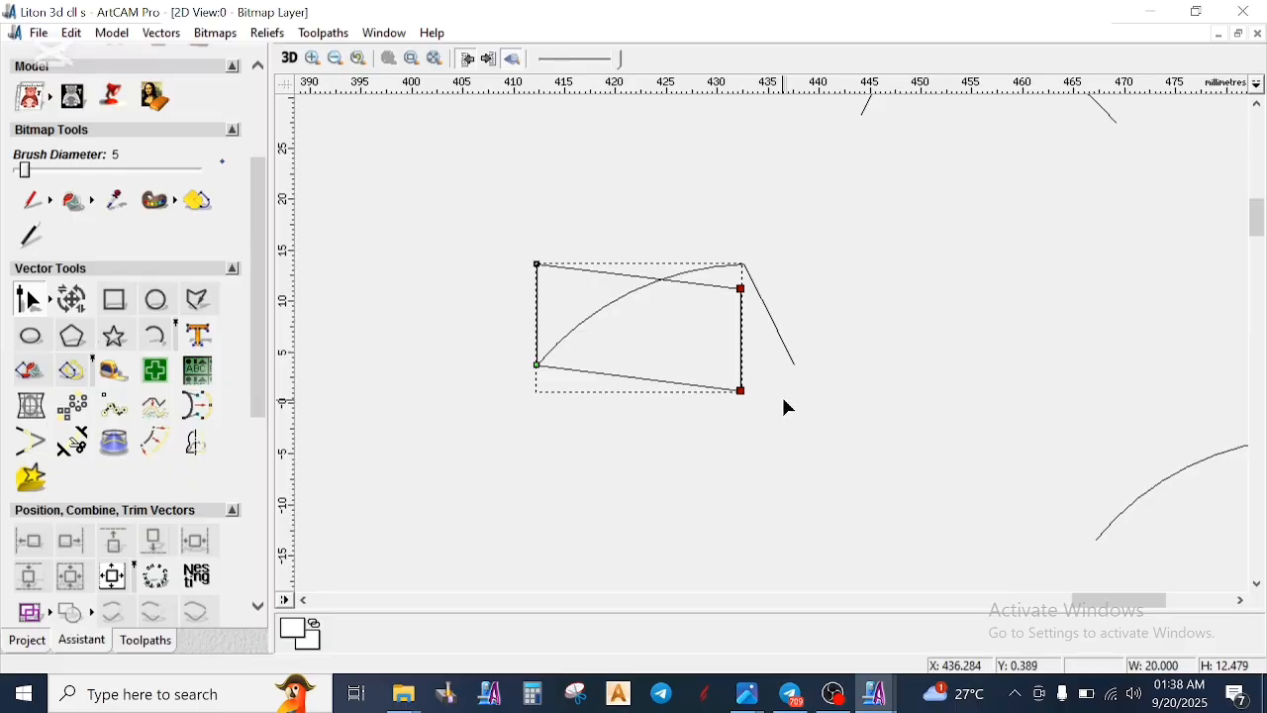
- Undo the node edit, the slanted profile's move and the rectangle's creation
{"action": "key", "text": "ctrl+z"}
{"action": "key", "text": "ctrl+z"}
{"action": "key", "text": "ctrl+z"}
{"action": "key", "text": "ctrl+z"}
{"action": "key", "text": "ctrl+z"}
{"action": "key", "text": "ctrl+z"}
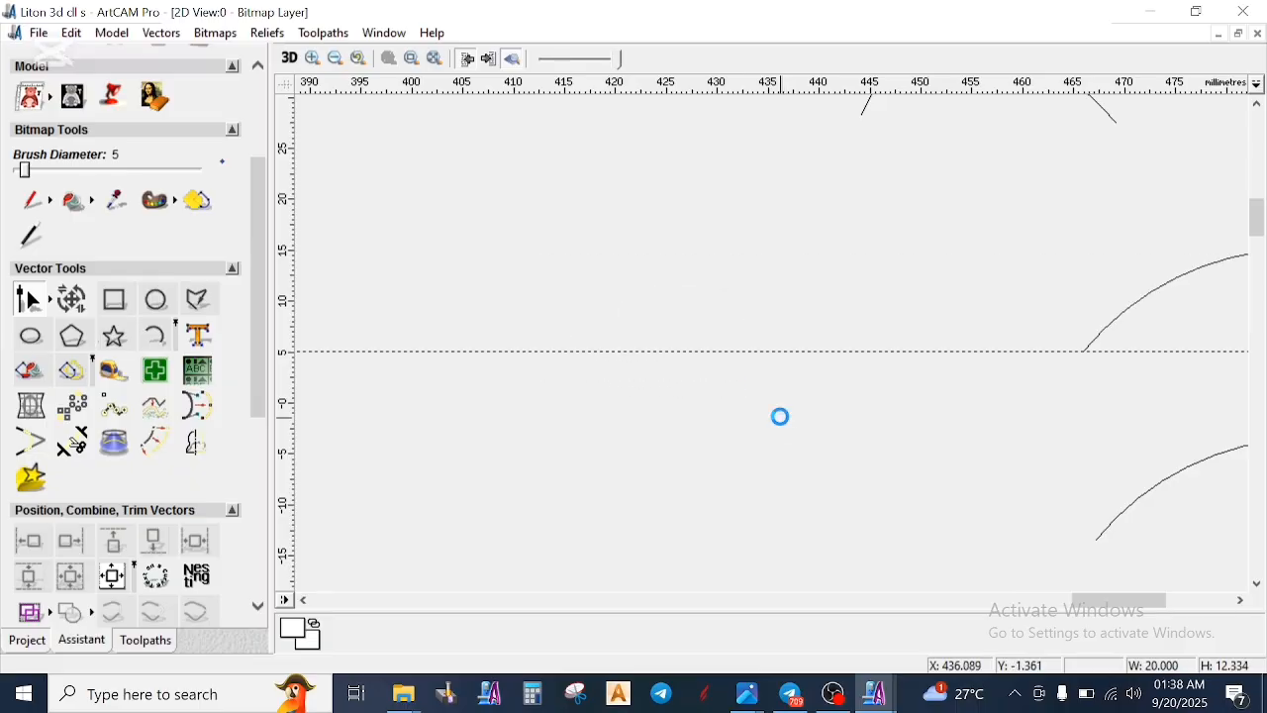
{"action": "scroll", "coordinate": [863, 344], "scroll_direction": "down", "scroll_amount": 4}
{"action": "scroll", "coordinate": [880, 310], "scroll_direction": "up", "scroll_amount": 2}
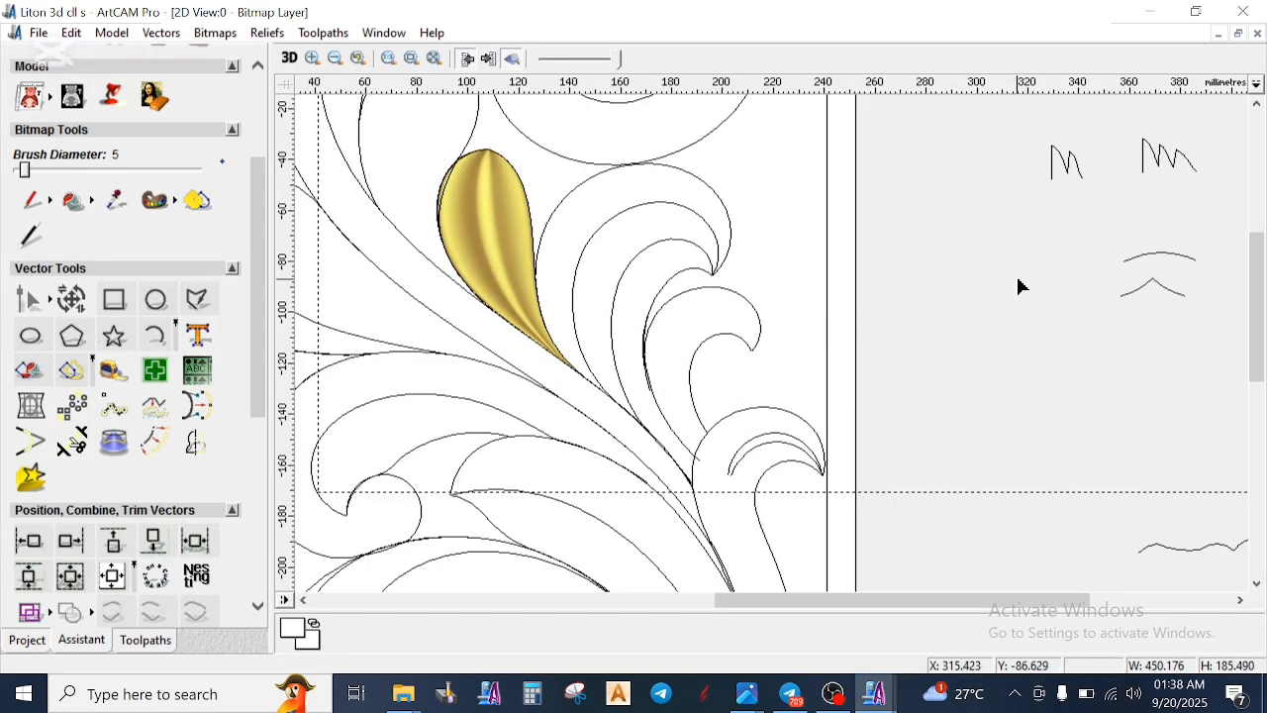
{"action": "scroll", "coordinate": [1023, 297], "scroll_direction": "down", "scroll_amount": 3}
{"action": "scroll", "coordinate": [1040, 317], "scroll_direction": "up", "scroll_amount": 5}
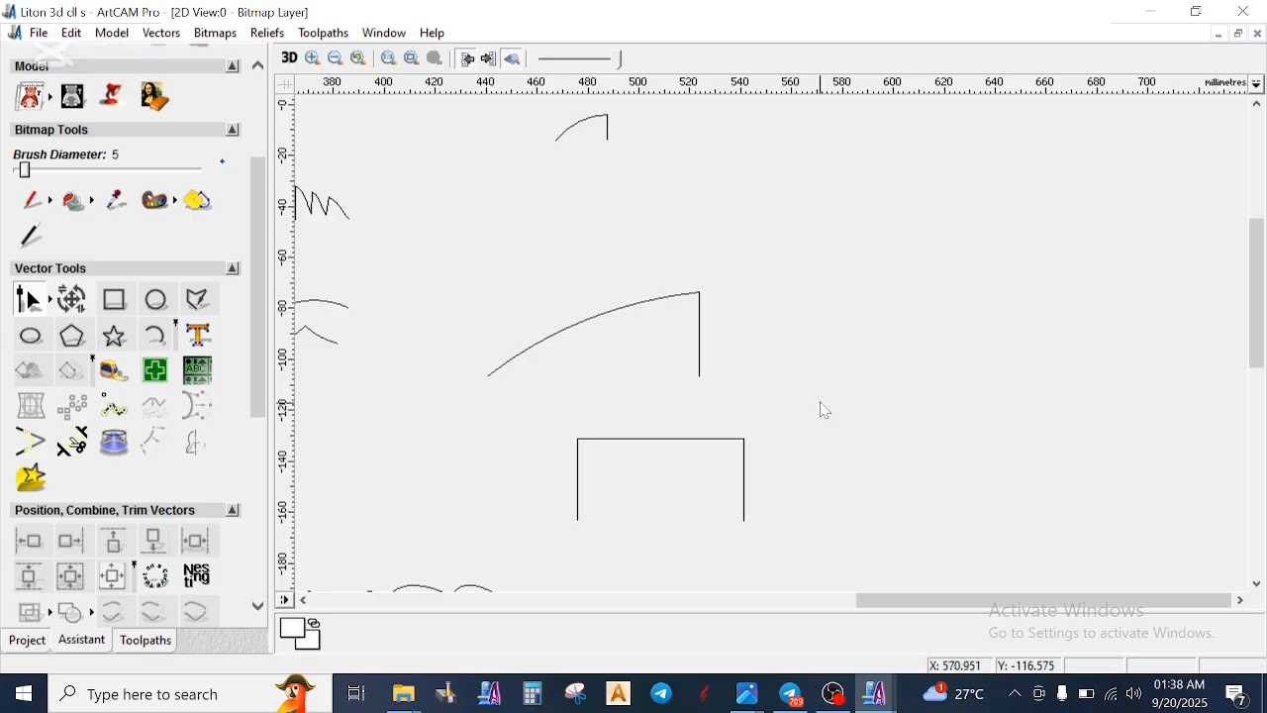
{"action": "left_click", "coordinate": [742, 442]}
{"action": "right_click", "coordinate": [774, 209]}
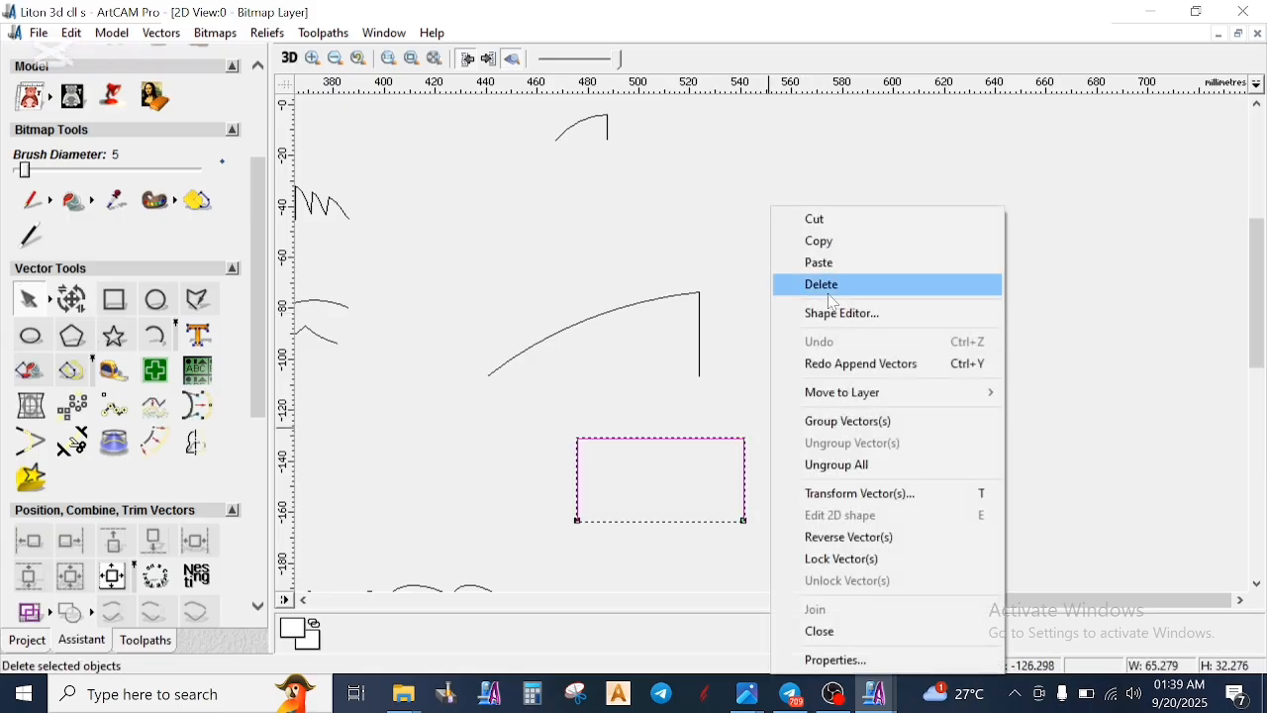
{"action": "left_click", "coordinate": [673, 374]}
{"action": "scroll", "coordinate": [663, 220], "scroll_direction": "down", "scroll_amount": 1}
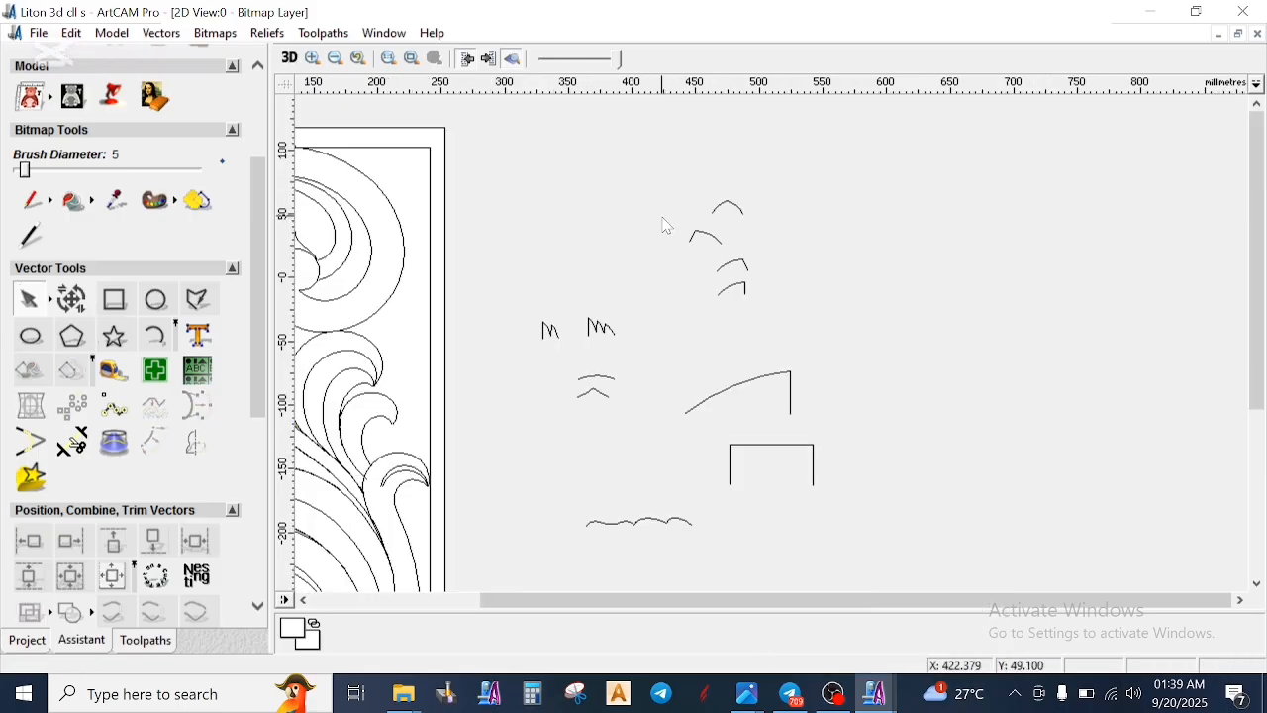
- Scale the small vertical-ended arc profile to a width of 20 mm with width and height linked
{"action": "scroll", "coordinate": [693, 238], "scroll_direction": "up", "scroll_amount": 1}
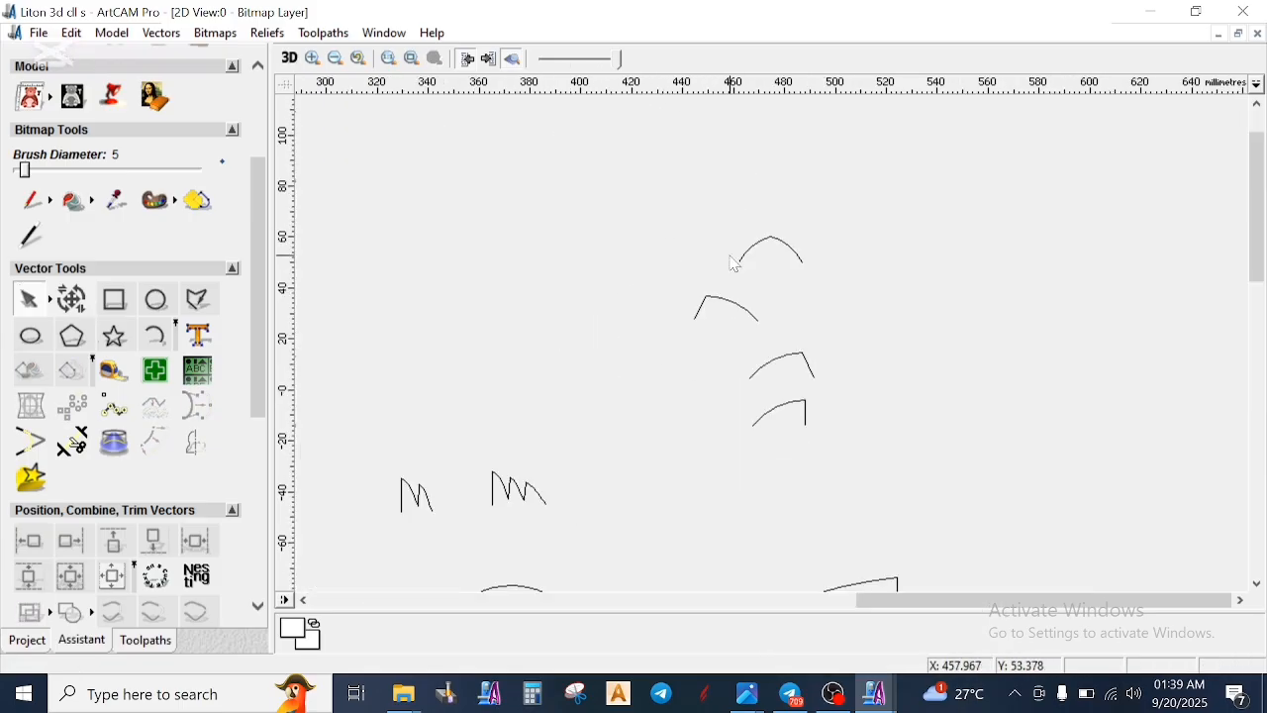
{"action": "left_click", "coordinate": [779, 418]}
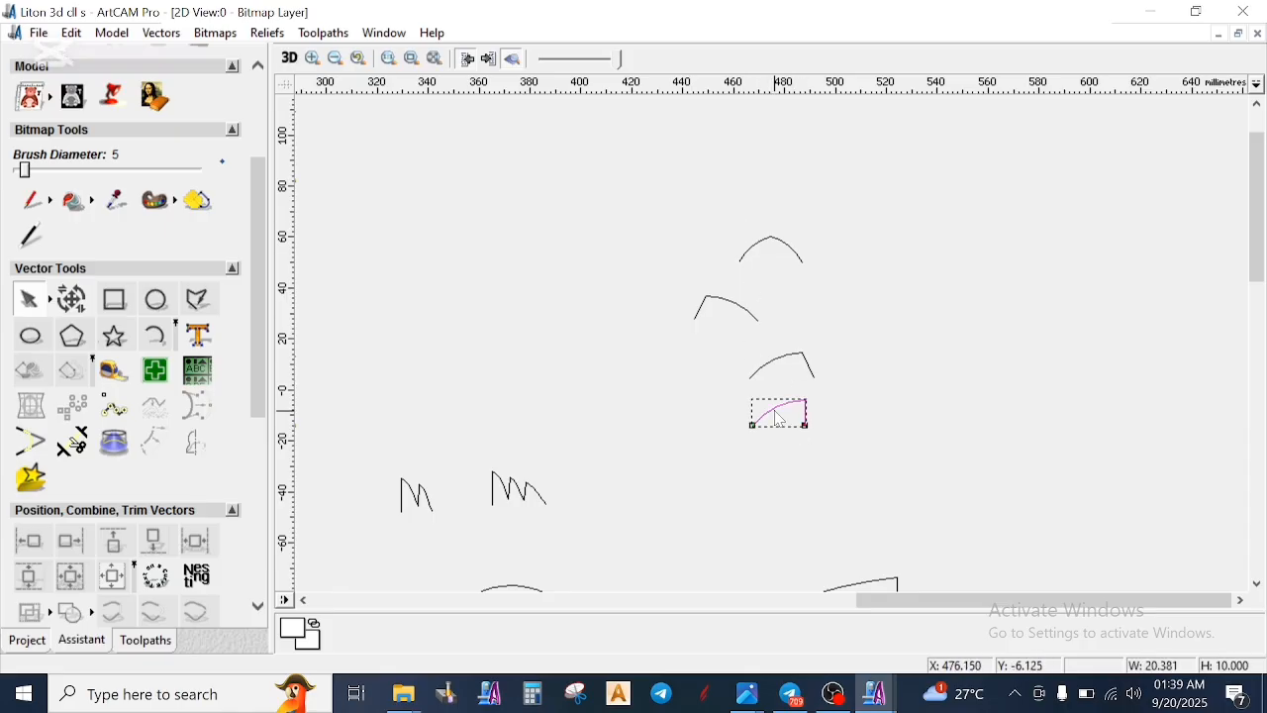
{"action": "left_click", "coordinate": [71, 299]}
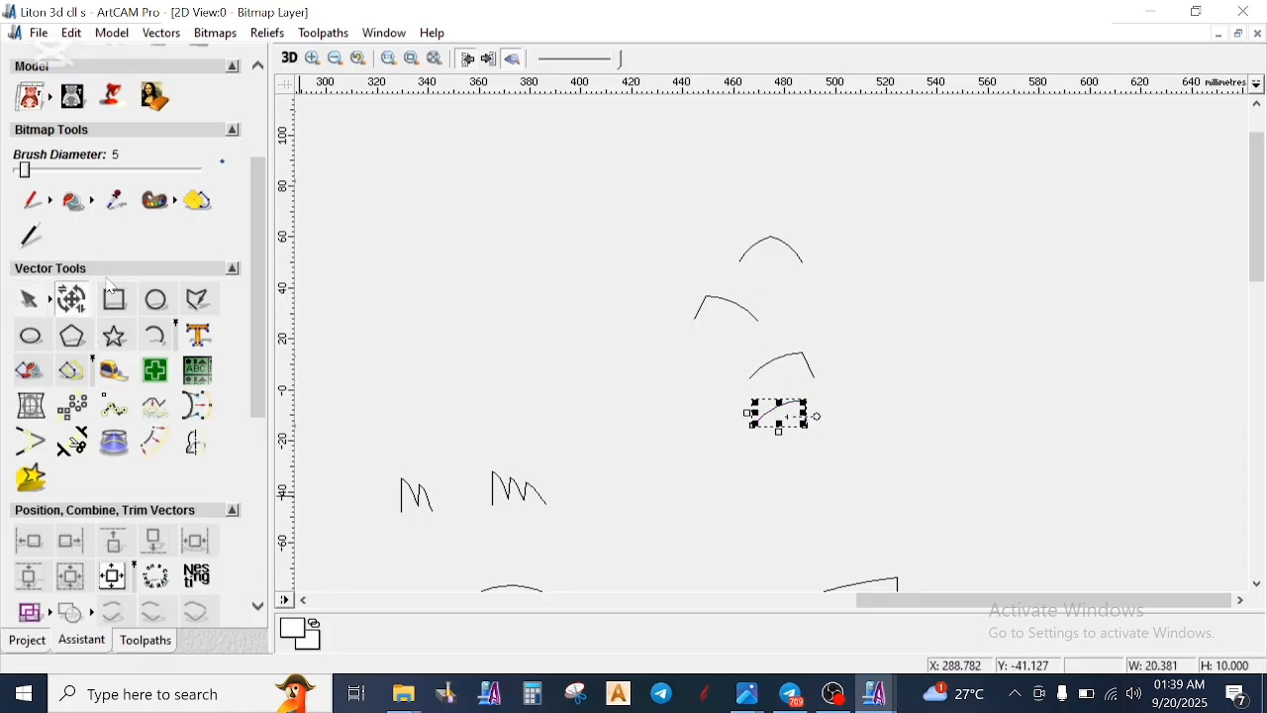
{"action": "scroll", "coordinate": [105, 197], "scroll_direction": "down", "scroll_amount": 3}
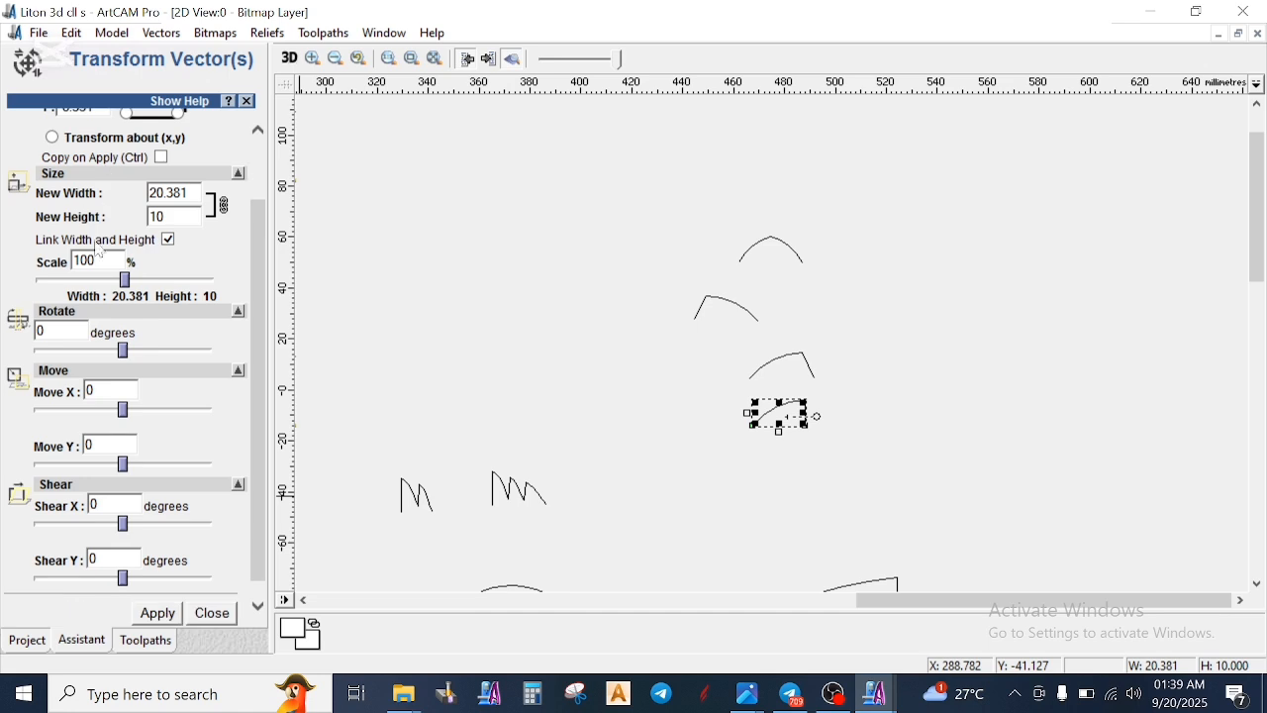
{"action": "left_click_drag", "start_coordinate": [190, 194], "coordinate": [94, 205]}
{"action": "type", "text": "20"}
{"action": "scroll", "coordinate": [163, 261], "scroll_direction": "down", "scroll_amount": 1}
{"action": "left_click", "coordinate": [157, 596]}
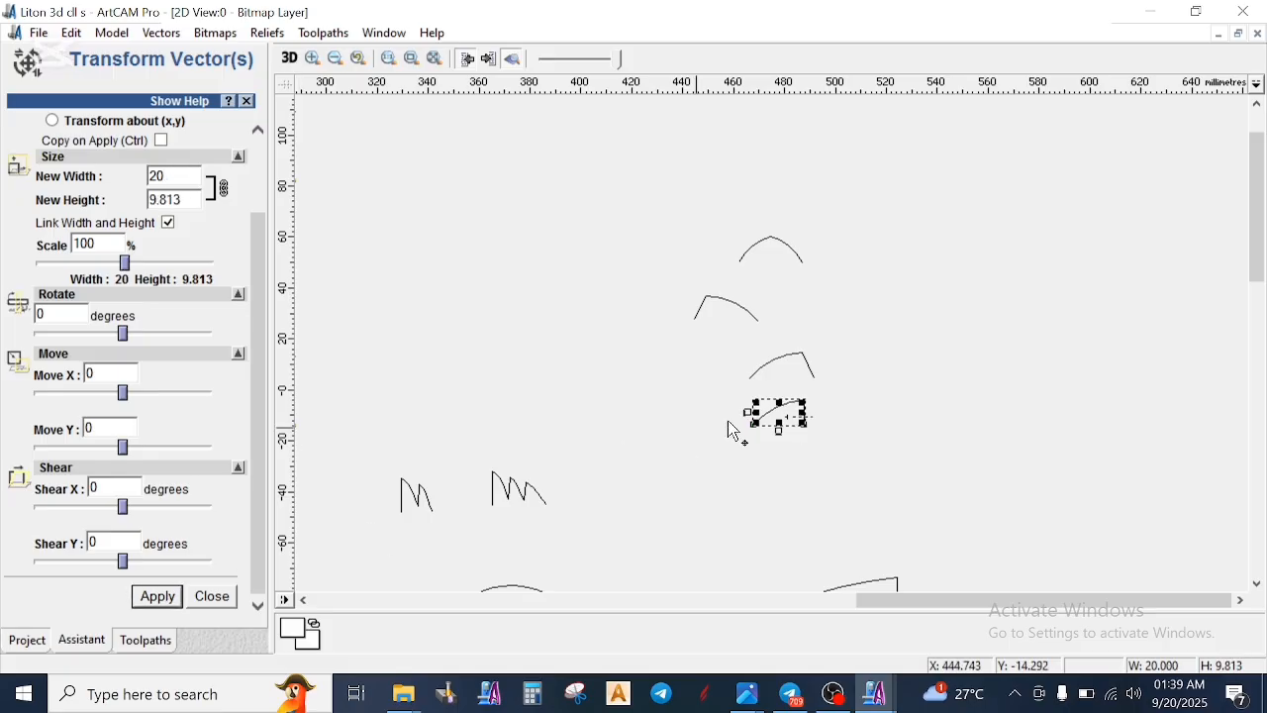
{"action": "scroll", "coordinate": [818, 382], "scroll_direction": "up", "scroll_amount": 1}
{"action": "left_click", "coordinate": [764, 433]}
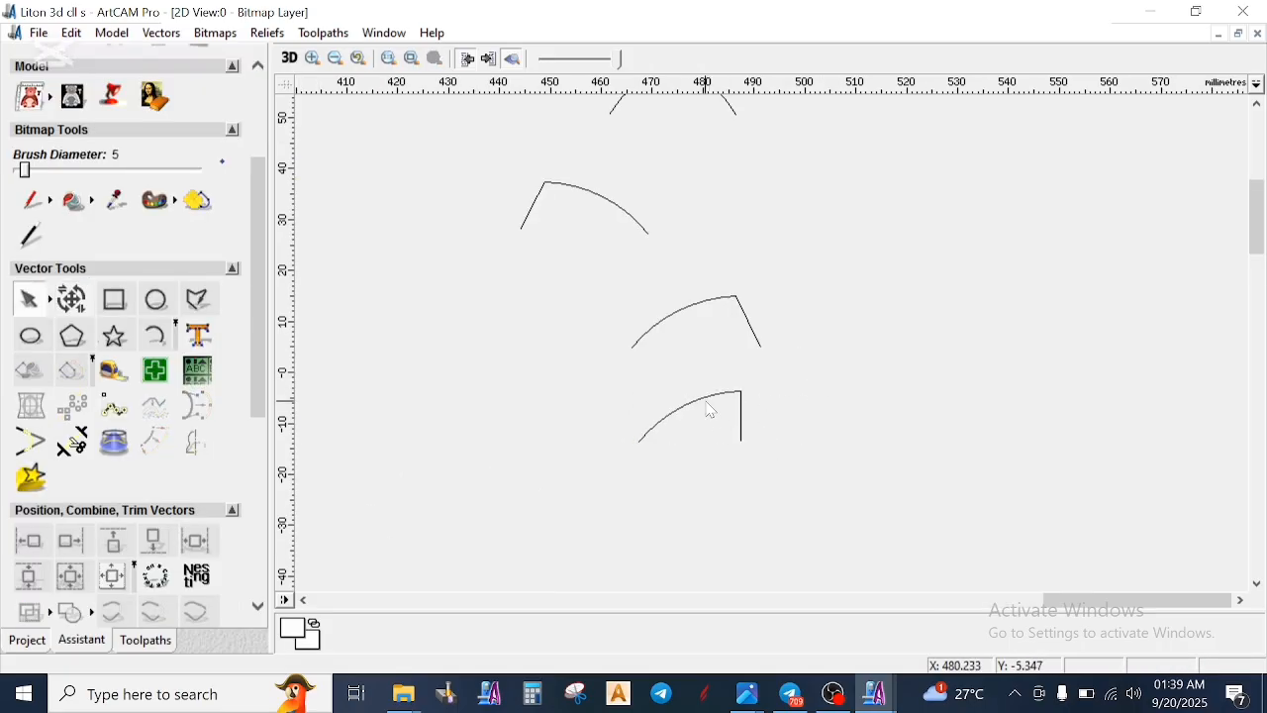
- Overlay the small vertical-ended arc profile on the slanted-end profile with their peaks together to compare them, and return it below
{"action": "left_click", "coordinate": [709, 405]}
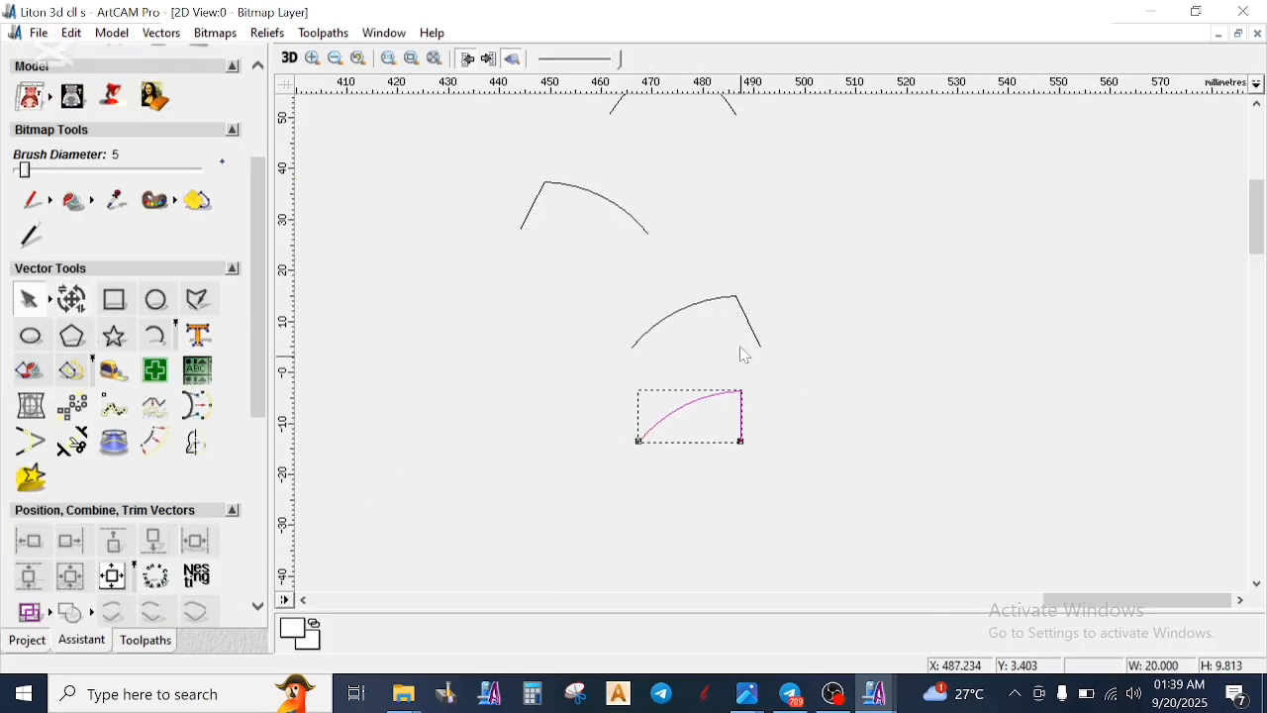
{"action": "left_click", "coordinate": [735, 297]}
{"action": "scroll", "coordinate": [736, 297], "scroll_direction": "down", "scroll_amount": 1}
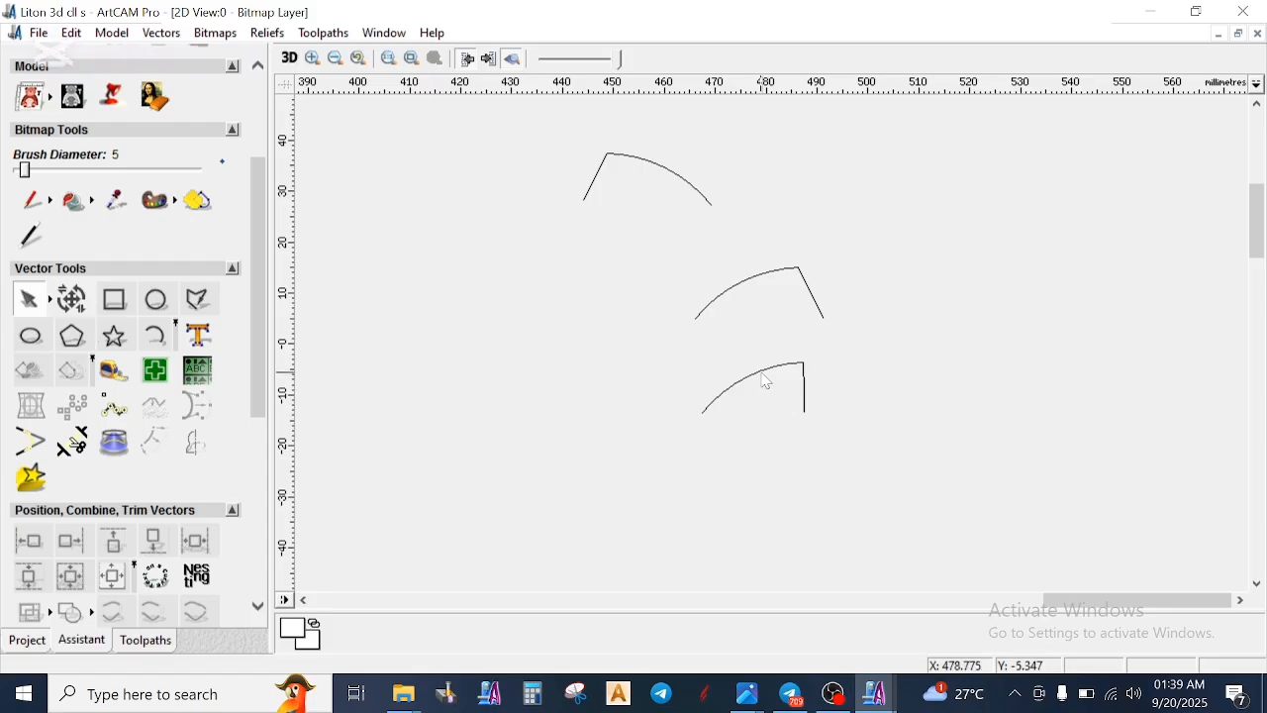
{"action": "left_click", "coordinate": [800, 403]}
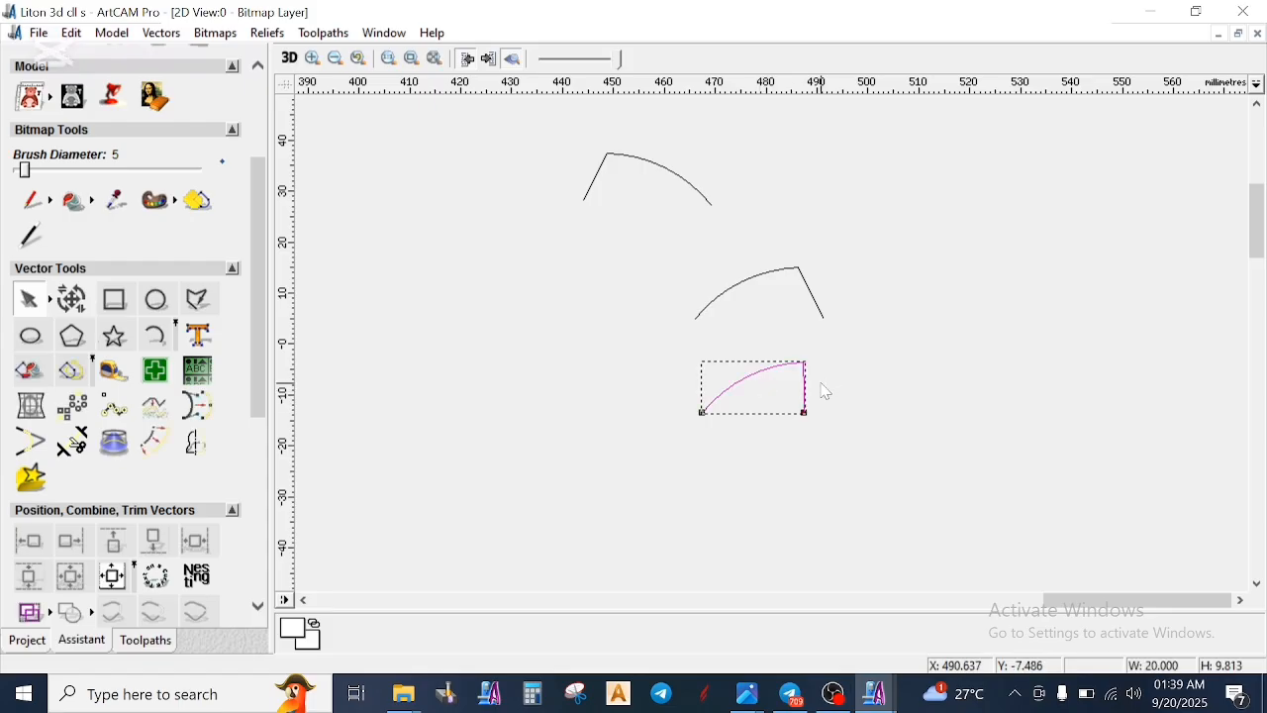
{"action": "left_click", "coordinate": [827, 392]}
{"action": "left_click_drag", "start_coordinate": [790, 378], "coordinate": [799, 270]}
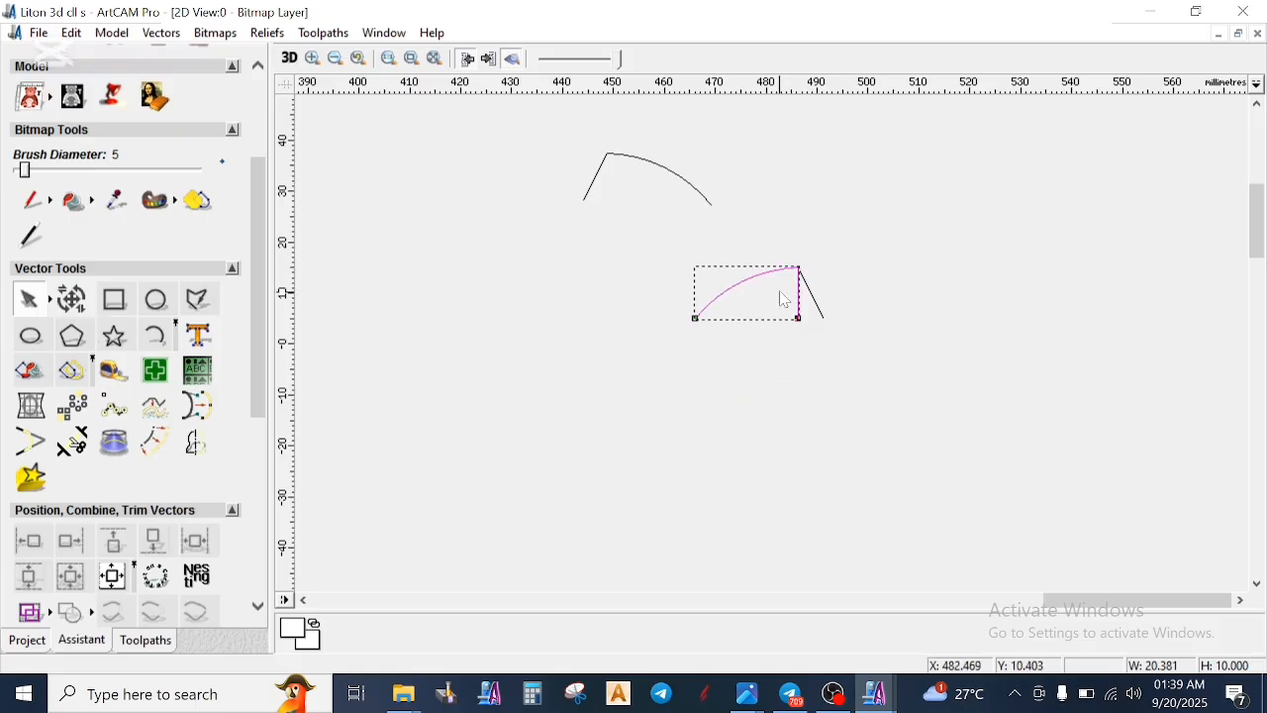
{"action": "scroll", "coordinate": [784, 294], "scroll_direction": "up", "scroll_amount": 4}
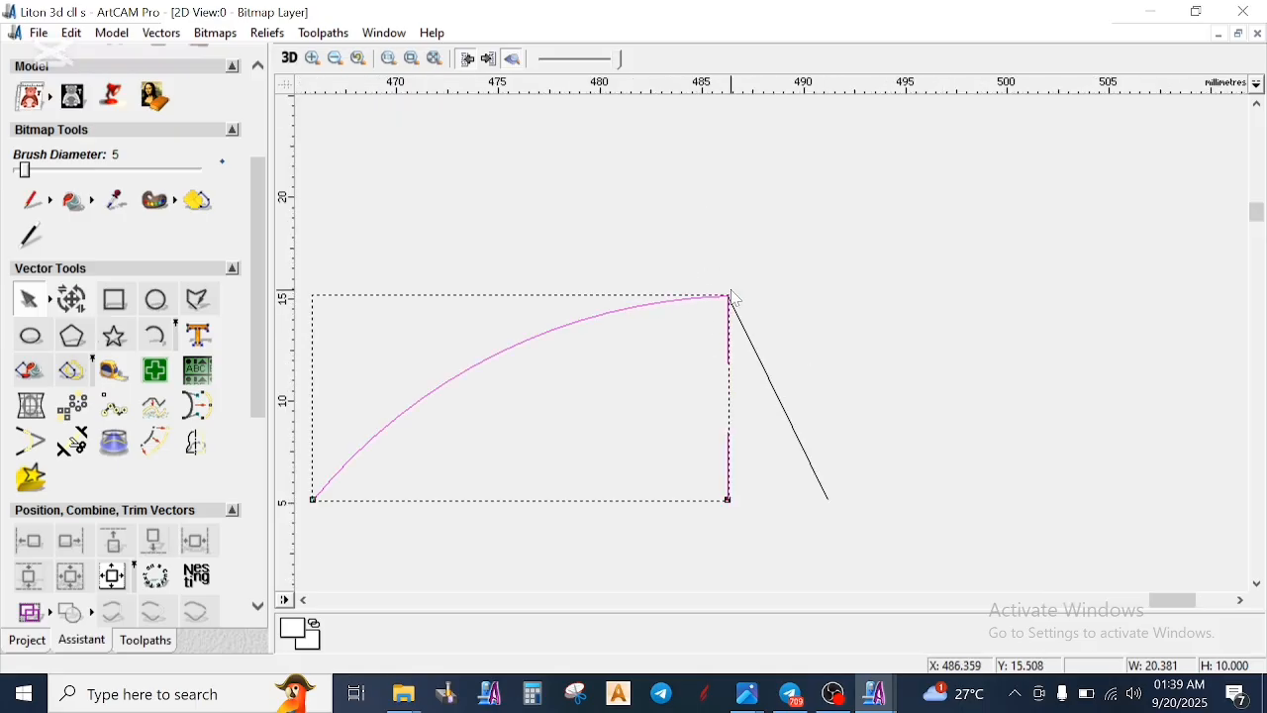
{"action": "scroll", "coordinate": [748, 337], "scroll_direction": "down", "scroll_amount": 4}
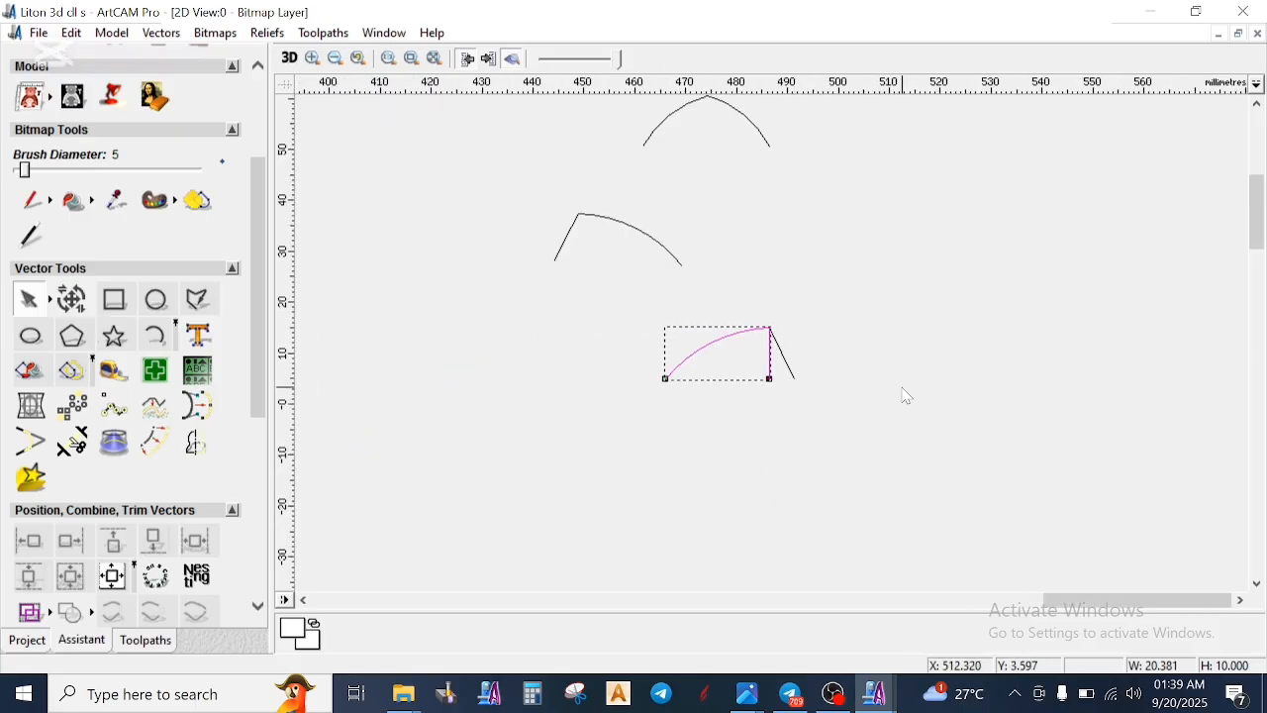
{"action": "left_click_drag", "start_coordinate": [769, 364], "coordinate": [769, 454]}
{"action": "scroll", "coordinate": [882, 441], "scroll_direction": "down", "scroll_amount": 2}
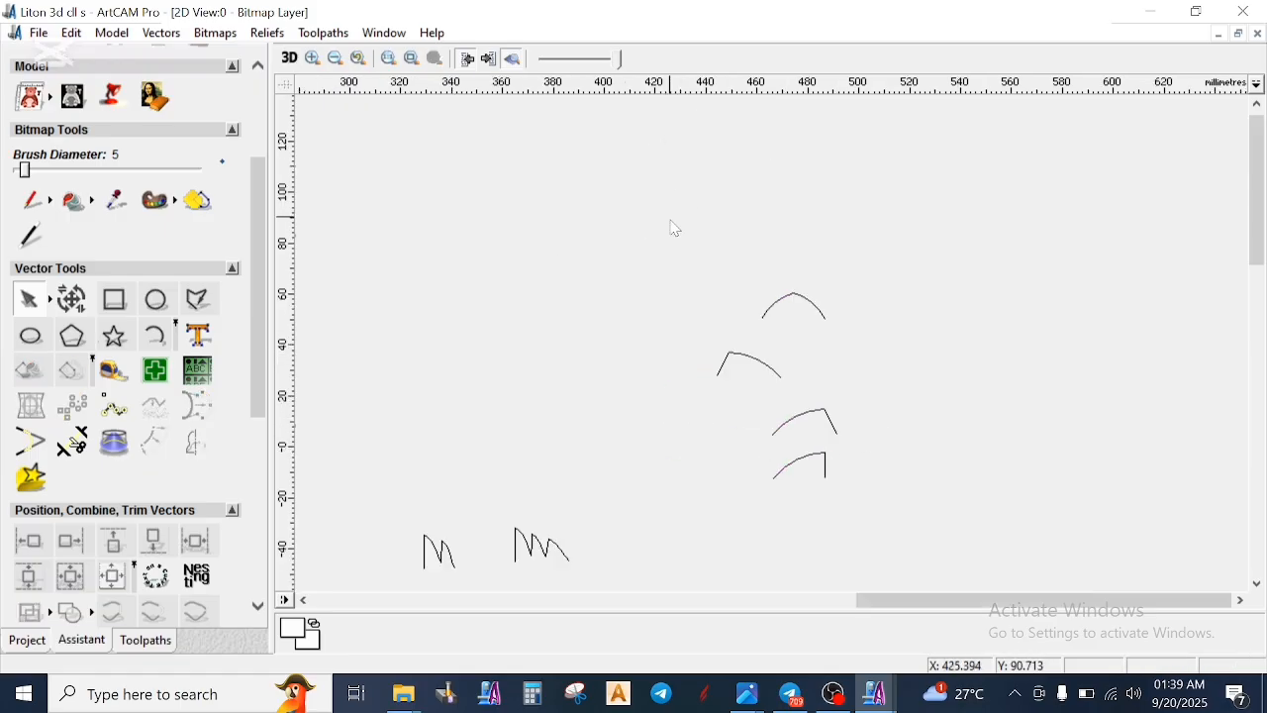
- Move the slanted-end arc profile onto the symmetrical pointed arch so that their left ends meet
{"action": "left_click_drag", "start_coordinate": [695, 247], "coordinate": [890, 364]}
{"action": "scroll", "coordinate": [816, 374], "scroll_direction": "up", "scroll_amount": 1}
{"action": "left_click", "coordinate": [822, 397]}
{"action": "left_click", "coordinate": [755, 524]}
{"action": "left_click_drag", "start_coordinate": [761, 535], "coordinate": [735, 286]}
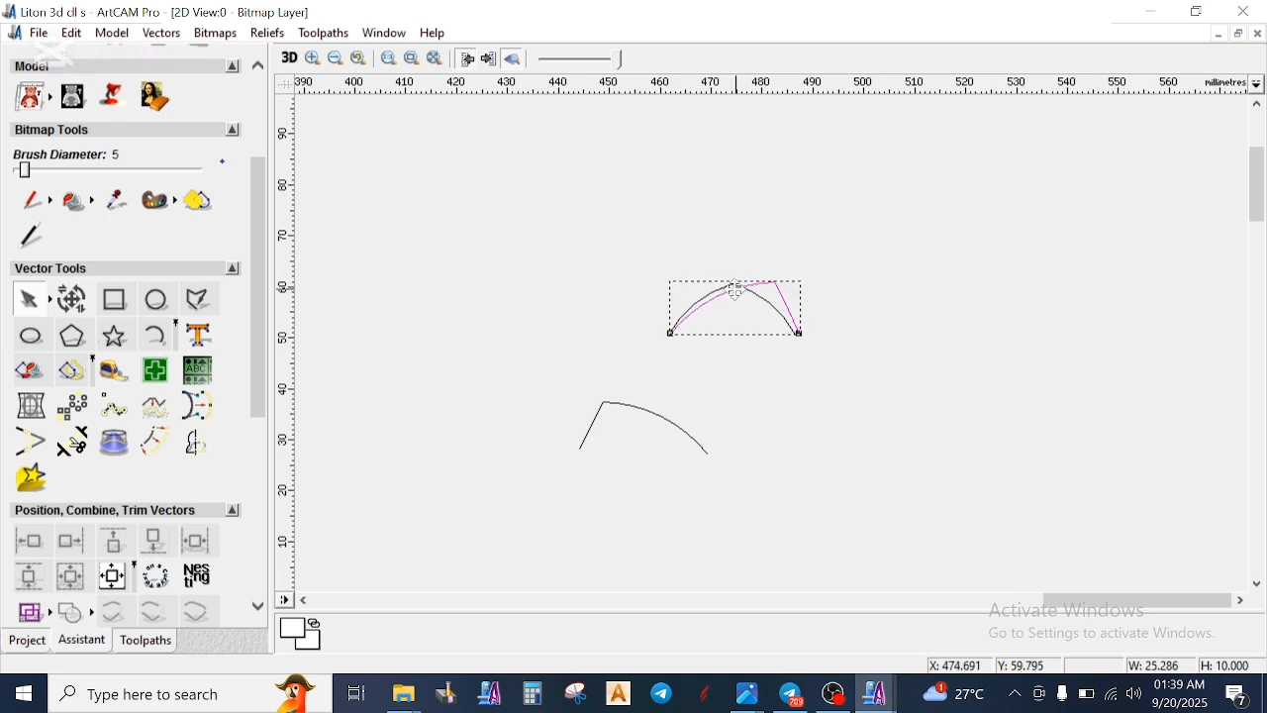
{"action": "scroll", "coordinate": [696, 356], "scroll_direction": "up", "scroll_amount": 1}
{"action": "scroll", "coordinate": [741, 393], "scroll_direction": "up", "scroll_amount": 2}
{"action": "left_click_drag", "start_coordinate": [703, 335], "coordinate": [682, 350]}
{"action": "scroll", "coordinate": [837, 315], "scroll_direction": "down", "scroll_amount": 2}
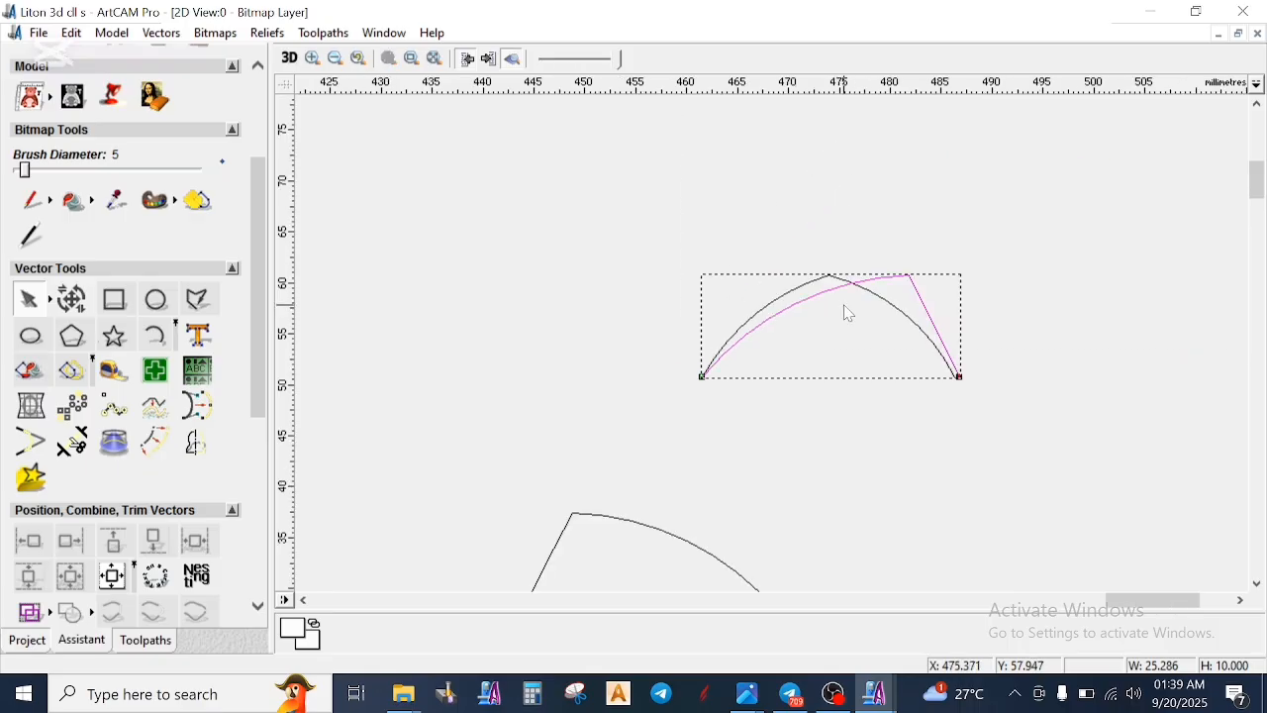
- Delete the symmetrical pointed arch lying under the slanted-end arc profile
{"action": "scroll", "coordinate": [934, 317], "scroll_direction": "up", "scroll_amount": 1}
{"action": "left_click", "coordinate": [686, 364]}
{"action": "left_click", "coordinate": [700, 333]}
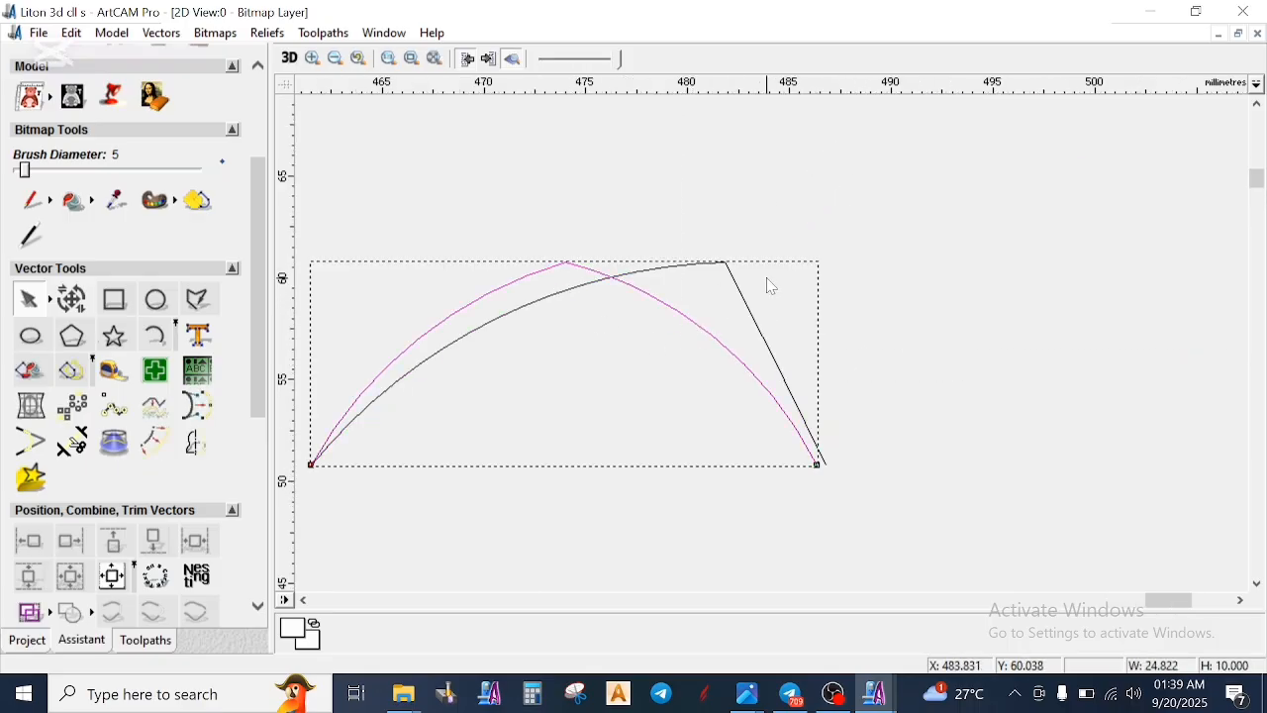
{"action": "scroll", "coordinate": [767, 284], "scroll_direction": "down", "scroll_amount": 1}
{"action": "right_click", "coordinate": [871, 313]}
{"action": "left_click", "coordinate": [916, 285]}
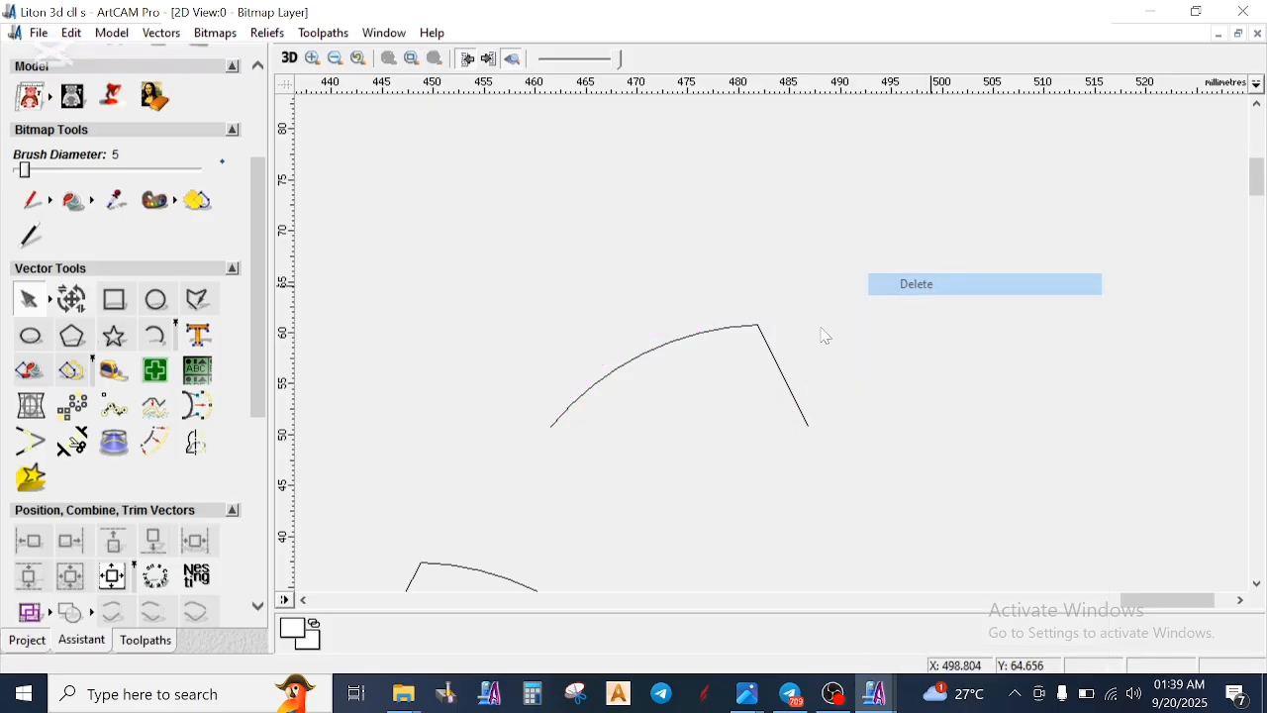
- Draw a Start - End - Point On Arc arc about 25 mm wide and 5.4 mm high between the slanted-end profile's two ends
{"action": "scroll", "coordinate": [826, 334], "scroll_direction": "down", "scroll_amount": 1}
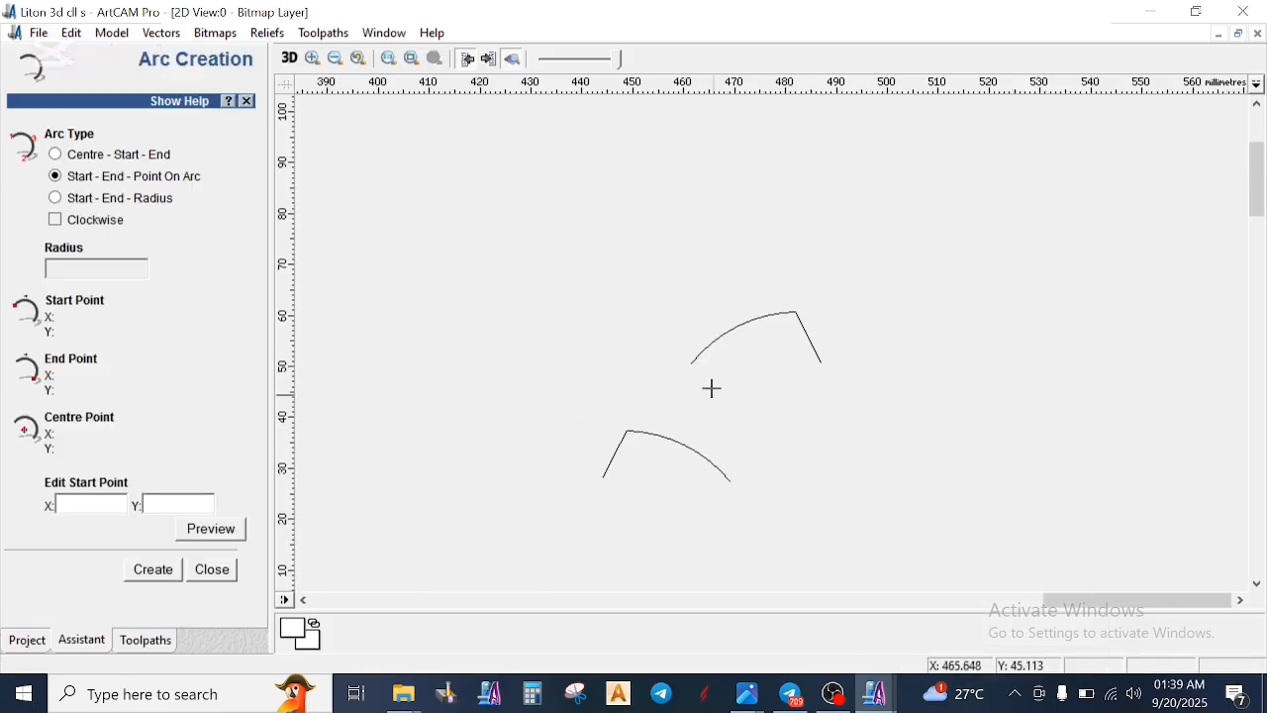
{"action": "left_click", "coordinate": [695, 362]}
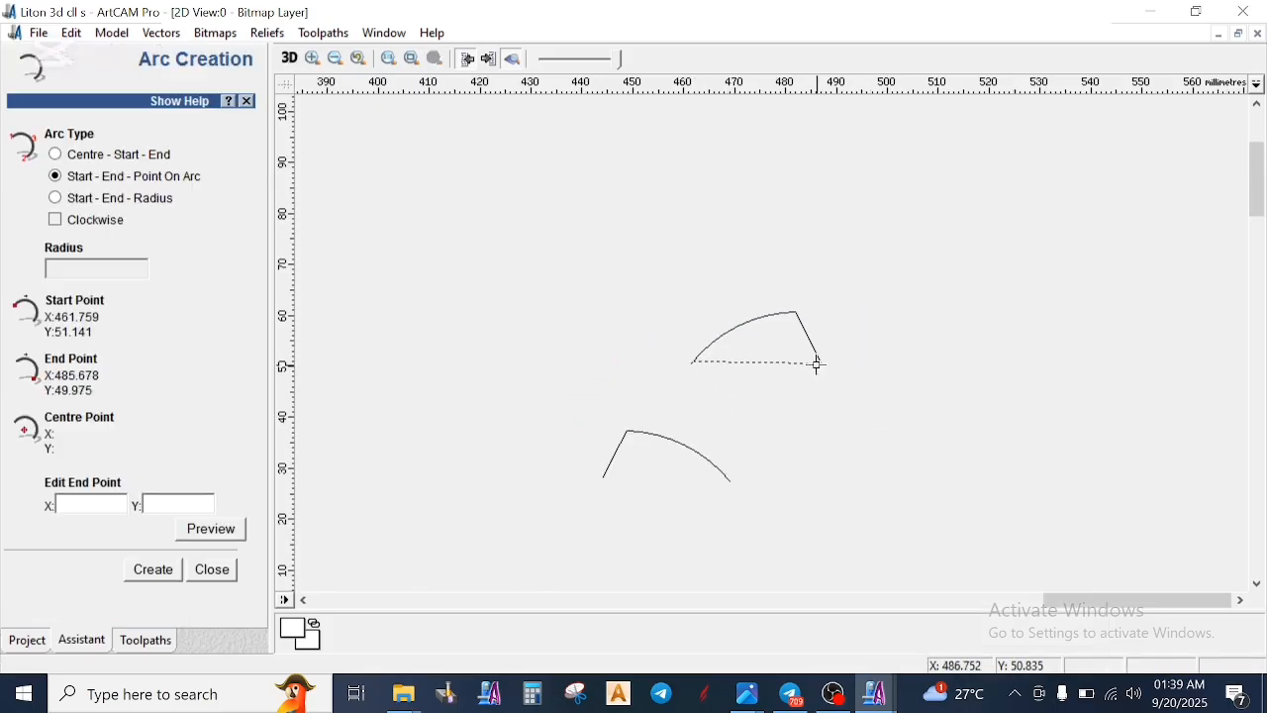
{"action": "left_click", "coordinate": [824, 365]}
{"action": "left_click", "coordinate": [776, 339]}
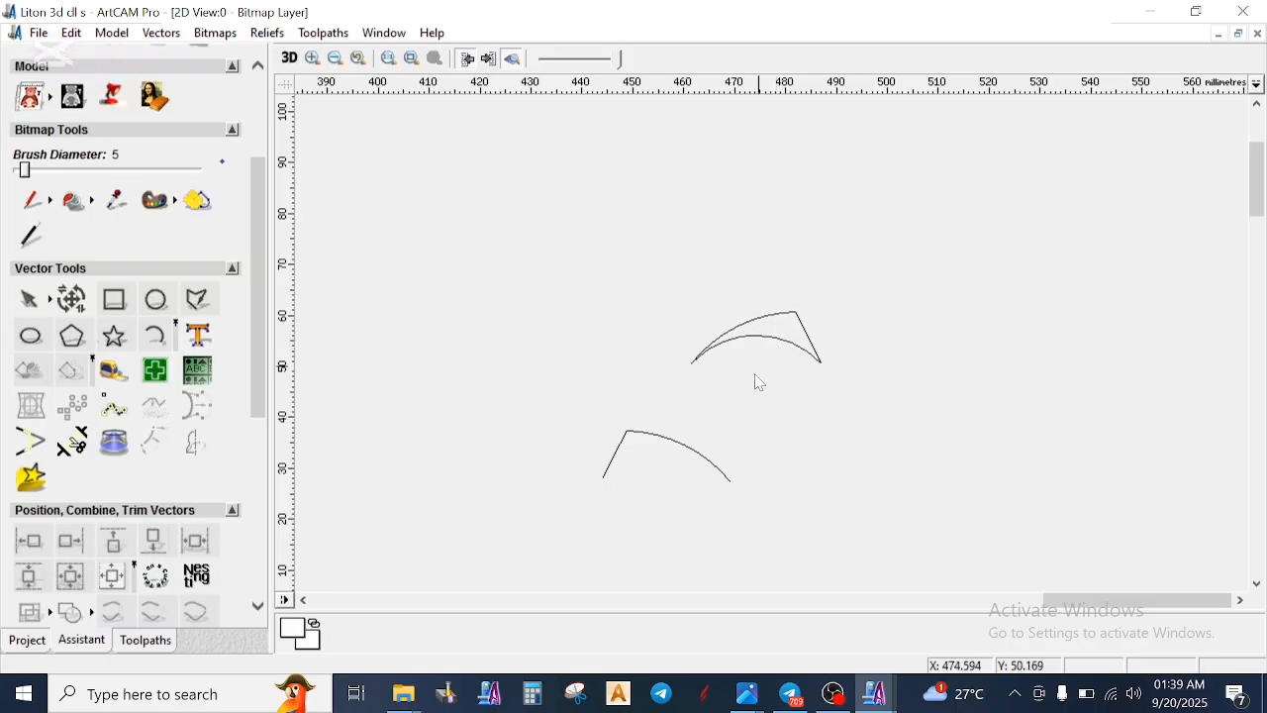
- Scale the new arc to a height of 10 mm with width and height linked
{"action": "scroll", "coordinate": [777, 351], "scroll_direction": "up", "scroll_amount": 1}
{"action": "left_click", "coordinate": [790, 337]}
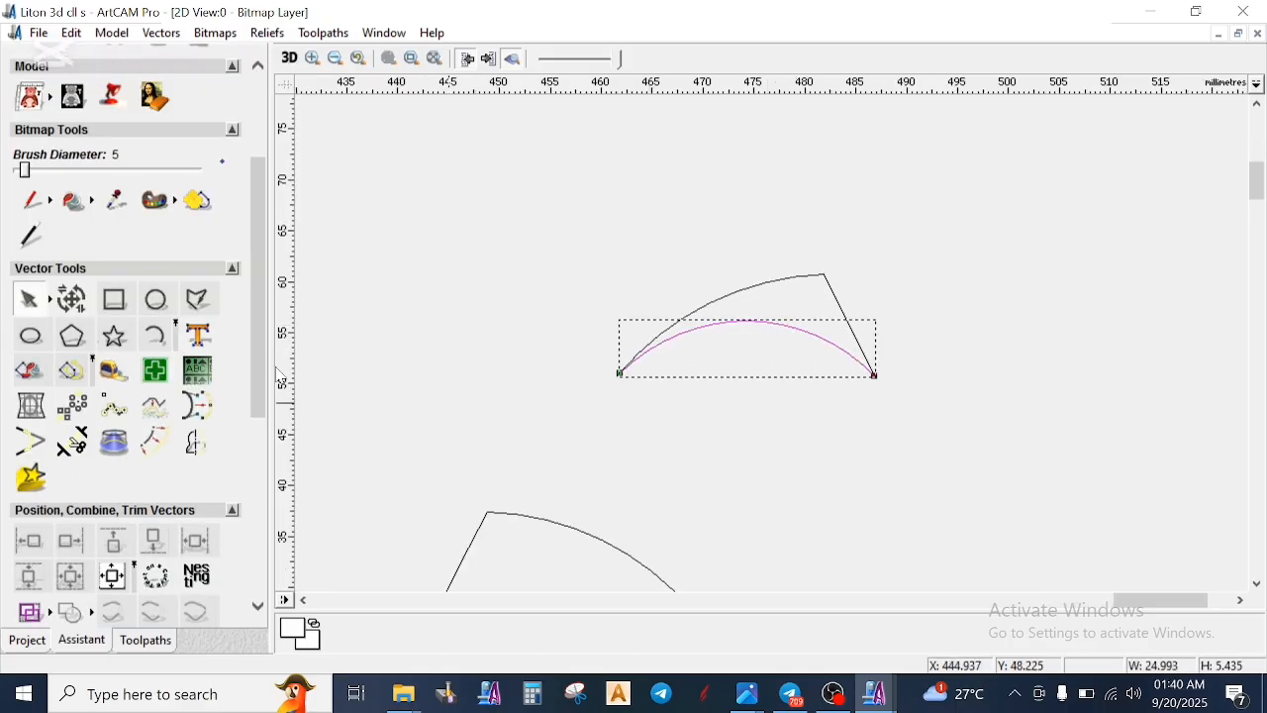
{"action": "left_click", "coordinate": [71, 302]}
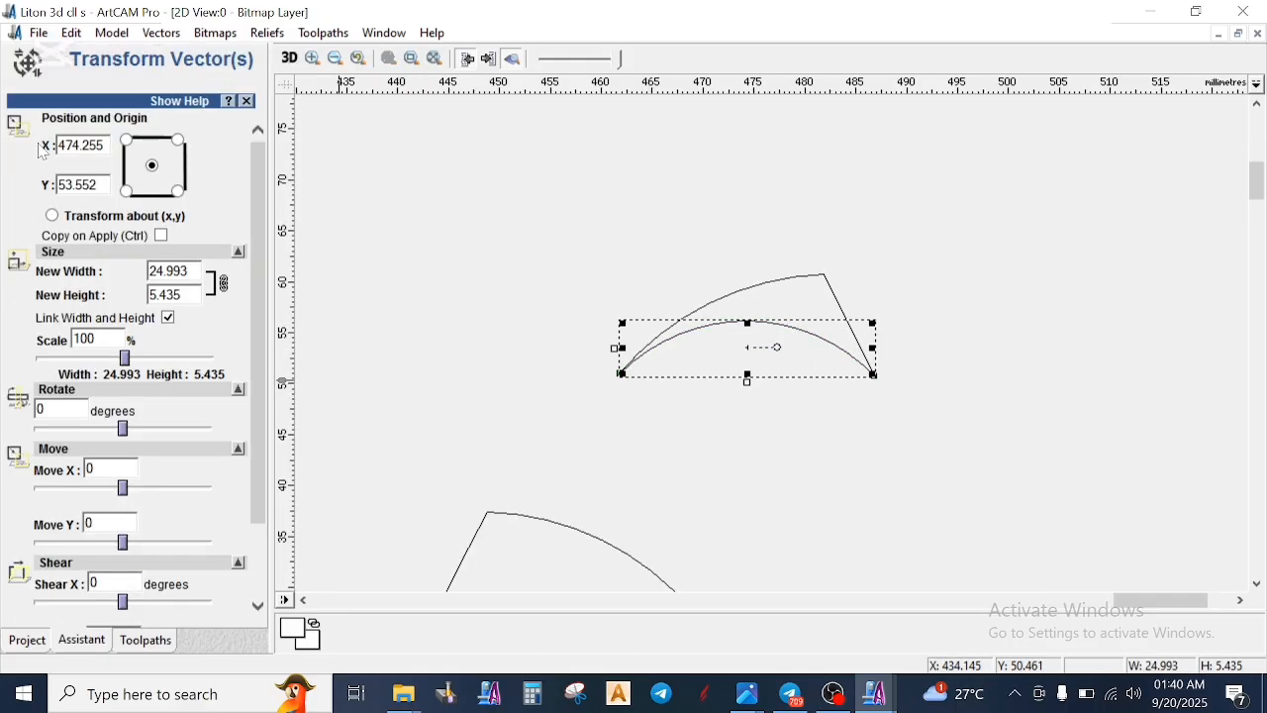
{"action": "scroll", "coordinate": [92, 218], "scroll_direction": "down", "scroll_amount": 2}
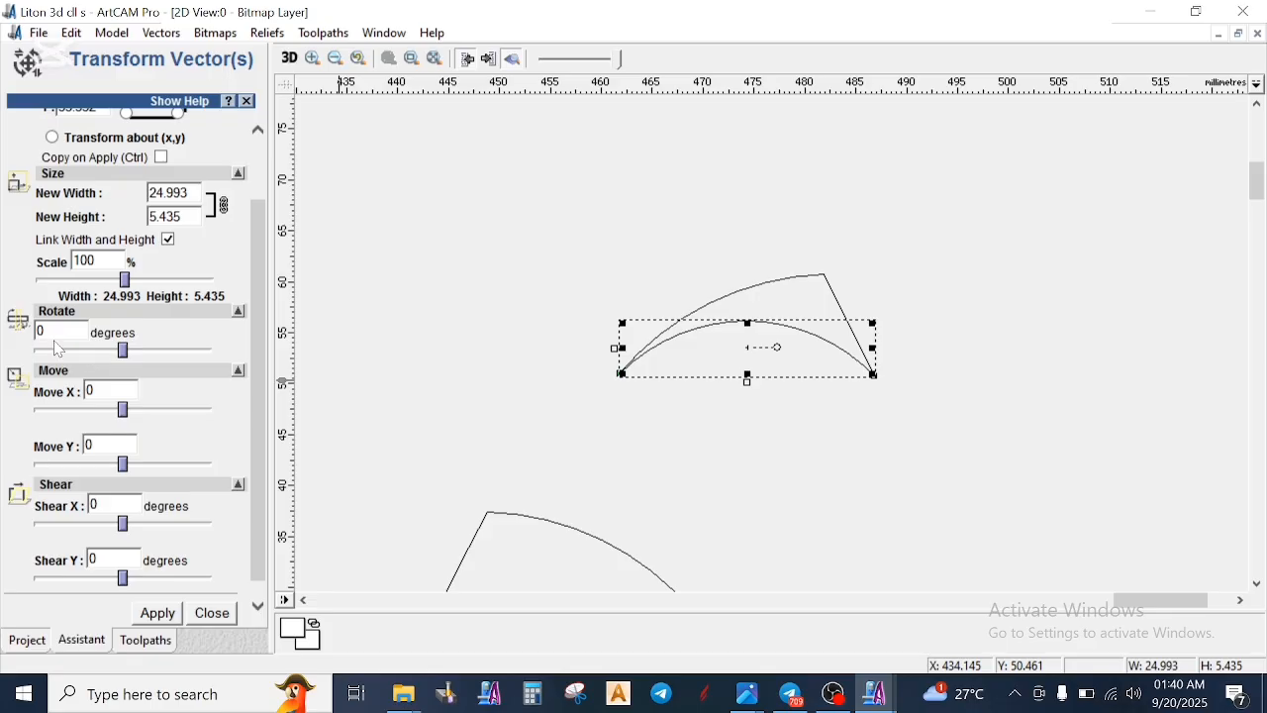
{"action": "left_click_drag", "start_coordinate": [183, 217], "coordinate": [118, 237]}
{"action": "type", "text": "1"}
{"action": "scroll", "coordinate": [158, 456], "scroll_direction": "down", "scroll_amount": 1}
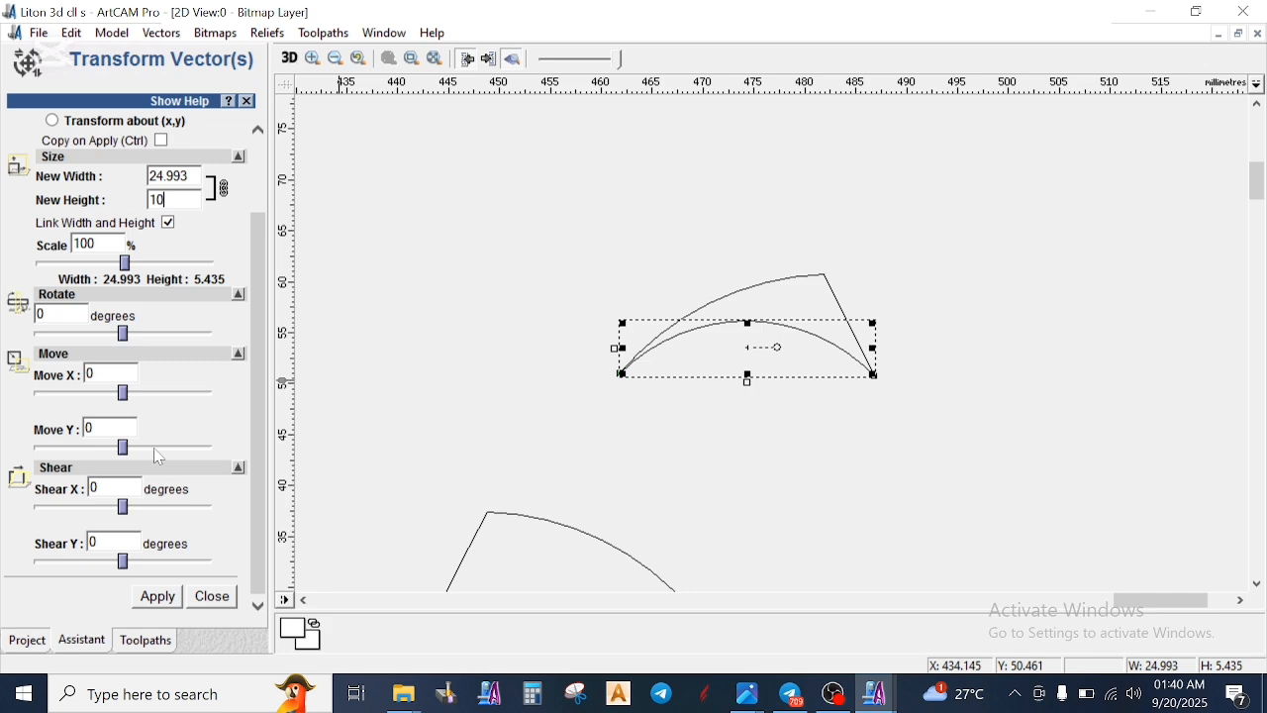
{"action": "left_click", "coordinate": [154, 599]}
{"action": "left_click", "coordinate": [222, 598]}
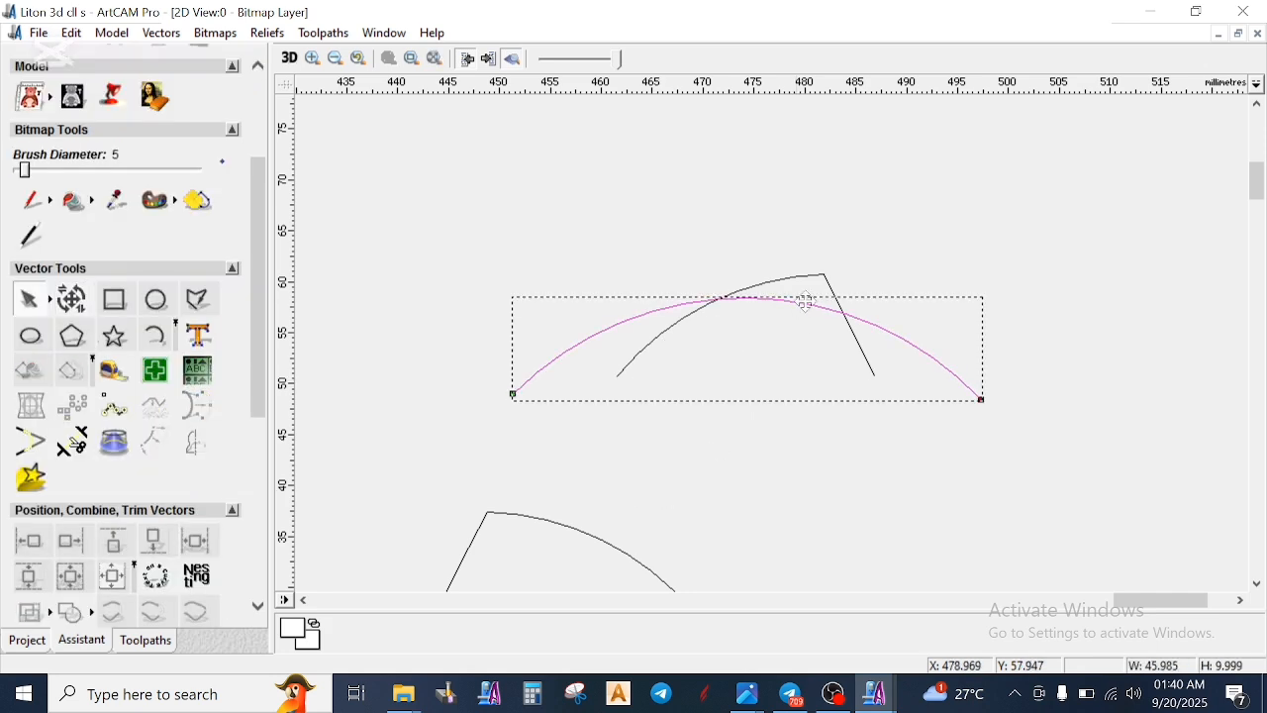
- Move the enlarged arc off the slanted-end profile to the free space right of the mirrored slanted profile
{"action": "scroll", "coordinate": [806, 302], "scroll_direction": "down", "scroll_amount": 2}
{"action": "left_click_drag", "start_coordinate": [801, 352], "coordinate": [965, 457]}
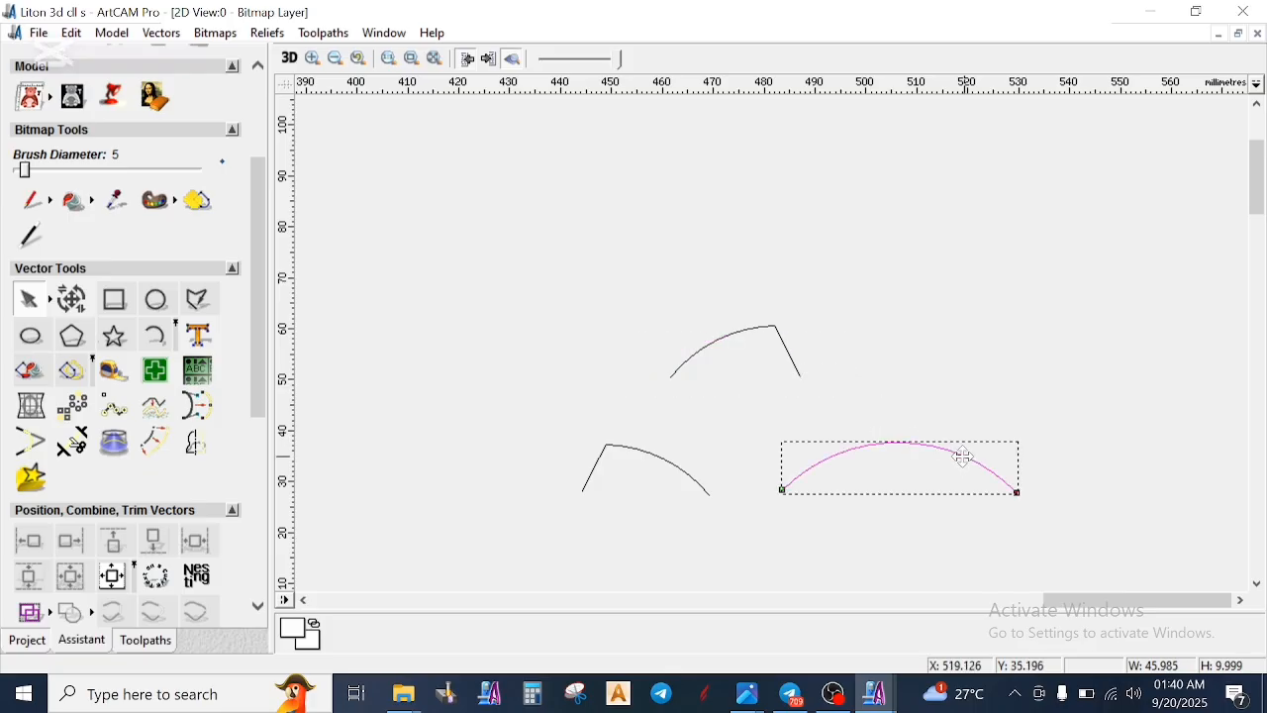
{"action": "scroll", "coordinate": [962, 456], "scroll_direction": "down", "scroll_amount": 1}
{"action": "left_click", "coordinate": [812, 446]}
- Review the whole carving layout and check the size of the slanted-end arc profile above the mirrored one
{"action": "scroll", "coordinate": [720, 438], "scroll_direction": "down", "scroll_amount": 2}
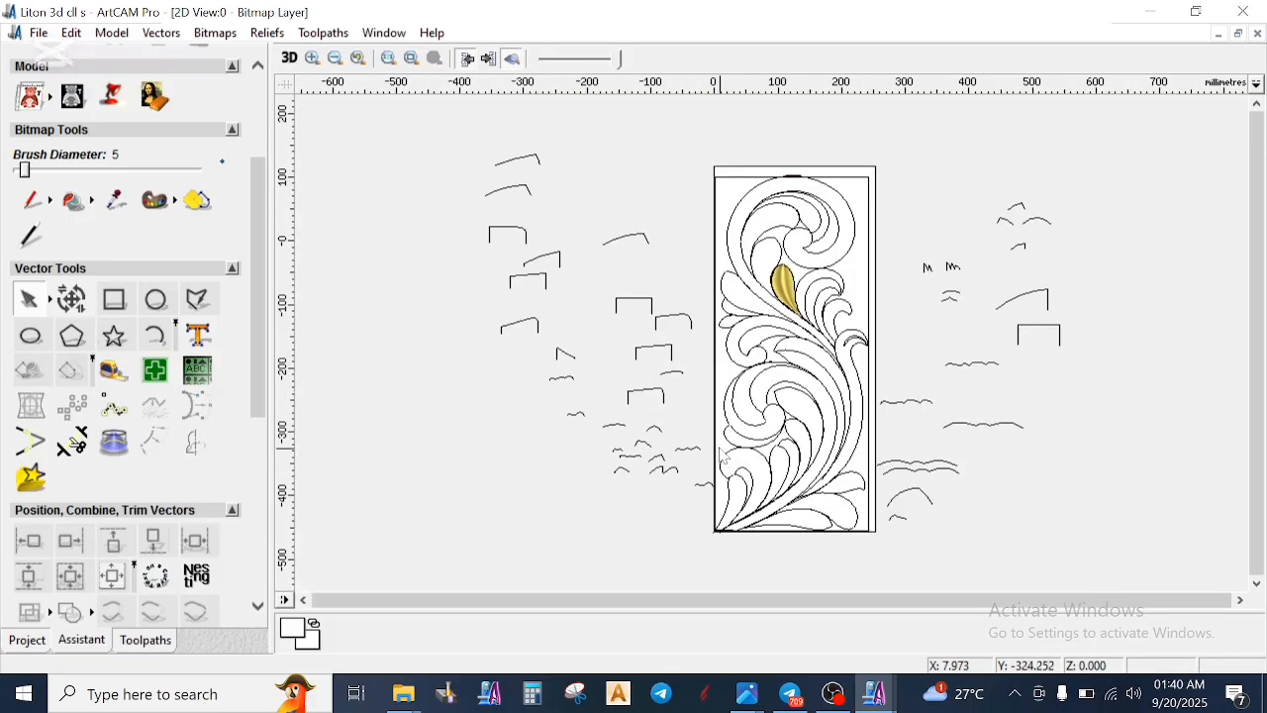
{"action": "scroll", "coordinate": [723, 456], "scroll_direction": "up", "scroll_amount": 2}
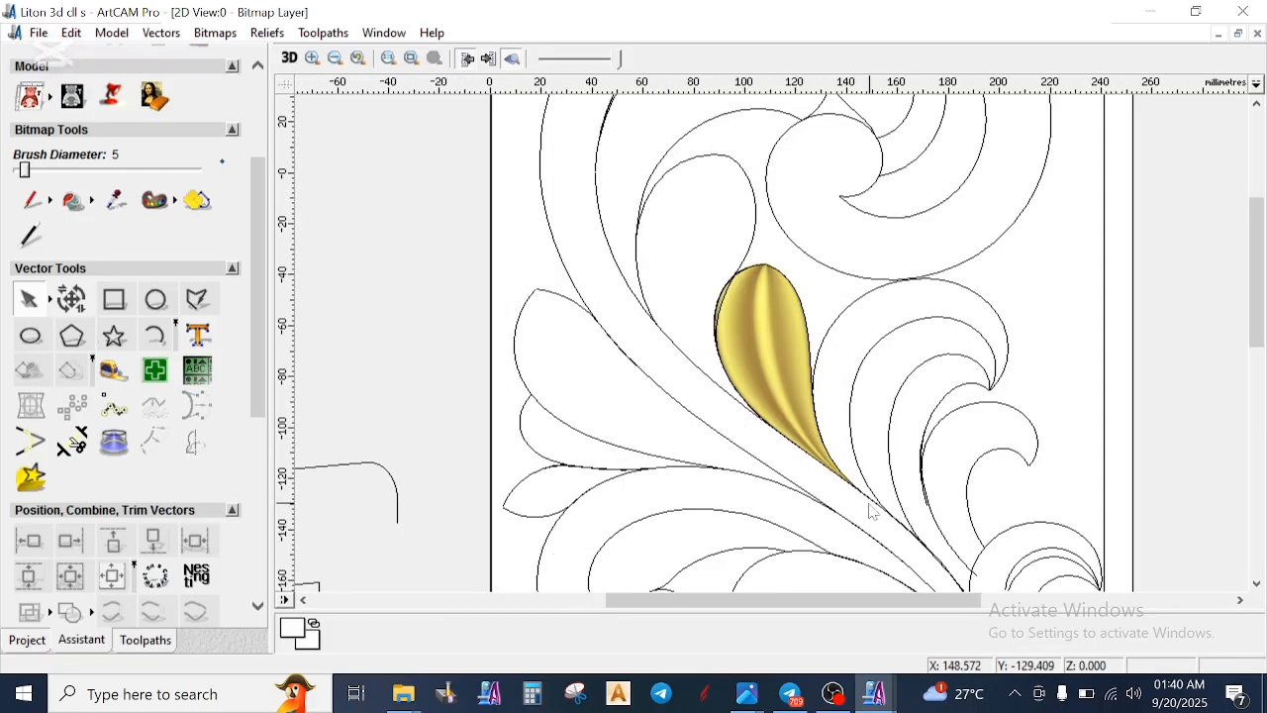
{"action": "scroll", "coordinate": [883, 500], "scroll_direction": "down", "scroll_amount": 4}
{"action": "scroll", "coordinate": [1017, 297], "scroll_direction": "up", "scroll_amount": 1}
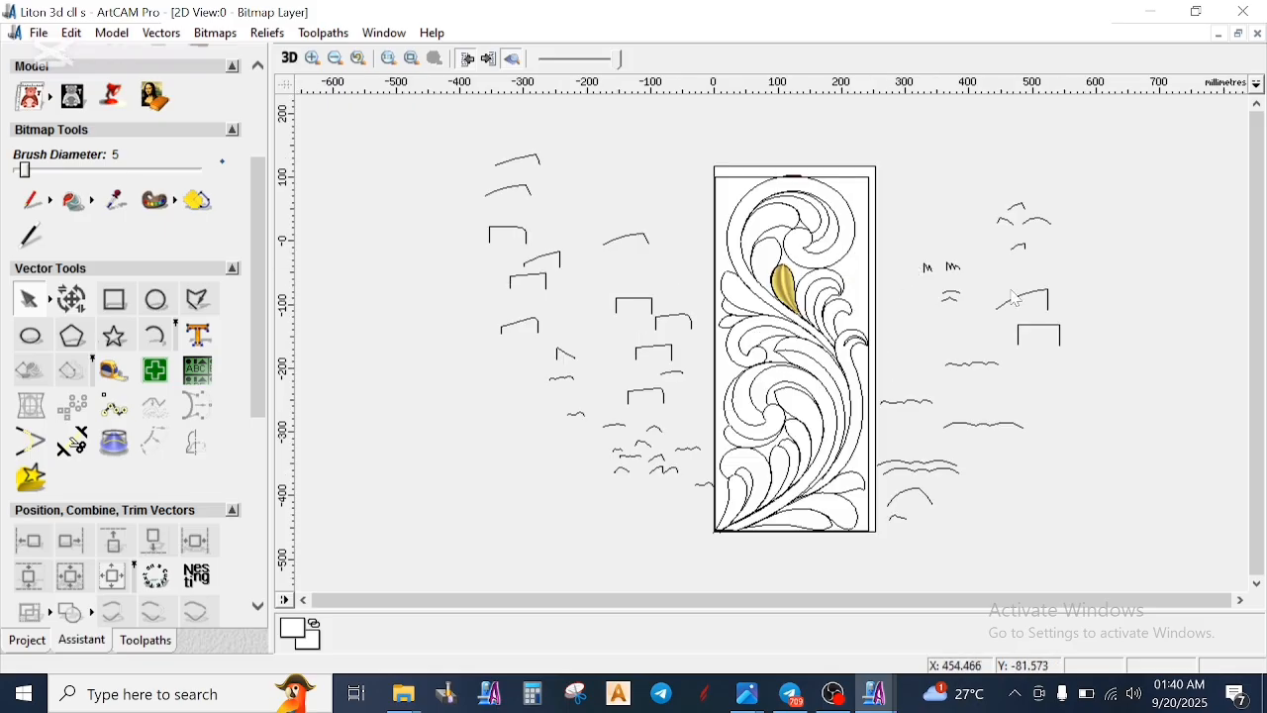
{"action": "scroll", "coordinate": [1074, 297], "scroll_direction": "up", "scroll_amount": 1}
{"action": "scroll", "coordinate": [709, 223], "scroll_direction": "up", "scroll_amount": 1}
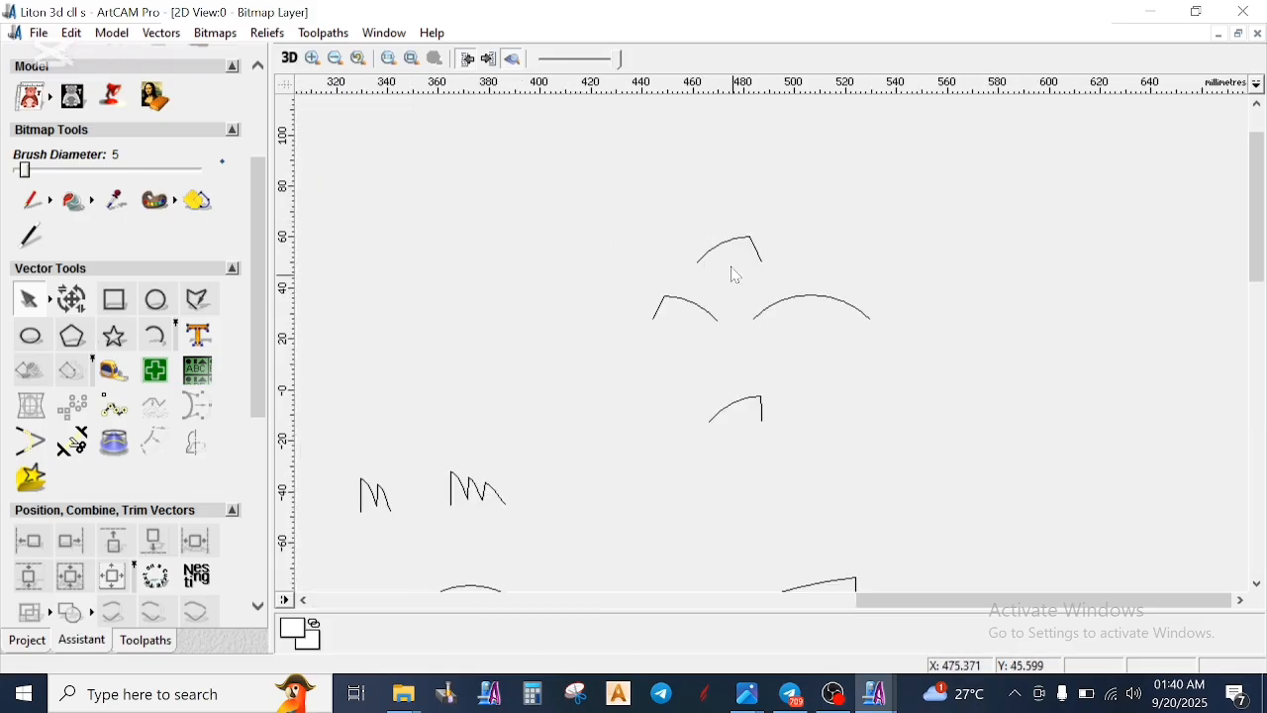
{"action": "left_click", "coordinate": [732, 242]}
{"action": "scroll", "coordinate": [710, 353], "scroll_direction": "down", "scroll_amount": 3}
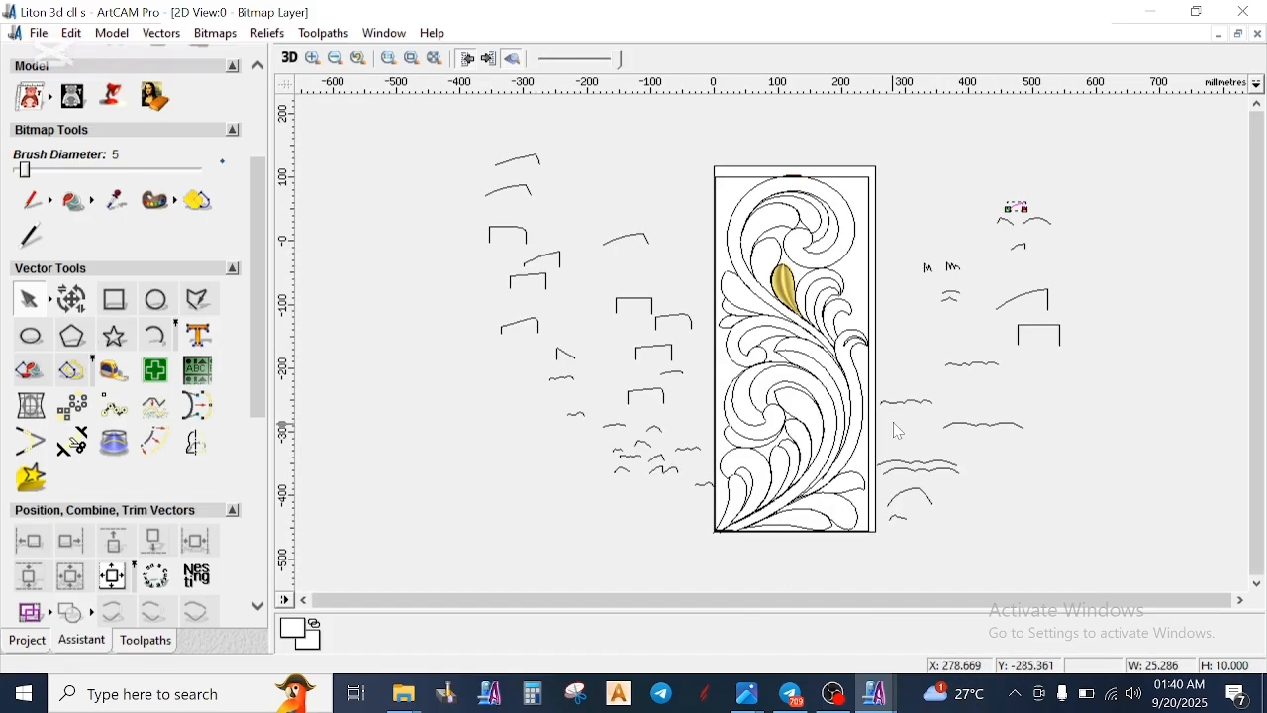
- Join the segments of the stem's inner edge, running from the scroll down past the gold leaf, into one vector
{"action": "scroll", "coordinate": [827, 346], "scroll_direction": "up", "scroll_amount": 1}
{"action": "scroll", "coordinate": [761, 329], "scroll_direction": "up", "scroll_amount": 1}
{"action": "left_click", "coordinate": [774, 317]}
{"action": "left_click", "coordinate": [733, 299]}
{"action": "left_click", "coordinate": [632, 216]}
{"action": "scroll", "coordinate": [681, 290], "scroll_direction": "down", "scroll_amount": 1}
{"action": "left_click", "coordinate": [855, 414]}
{"action": "left_click", "coordinate": [703, 265]}
{"action": "right_click", "coordinate": [759, 207]}
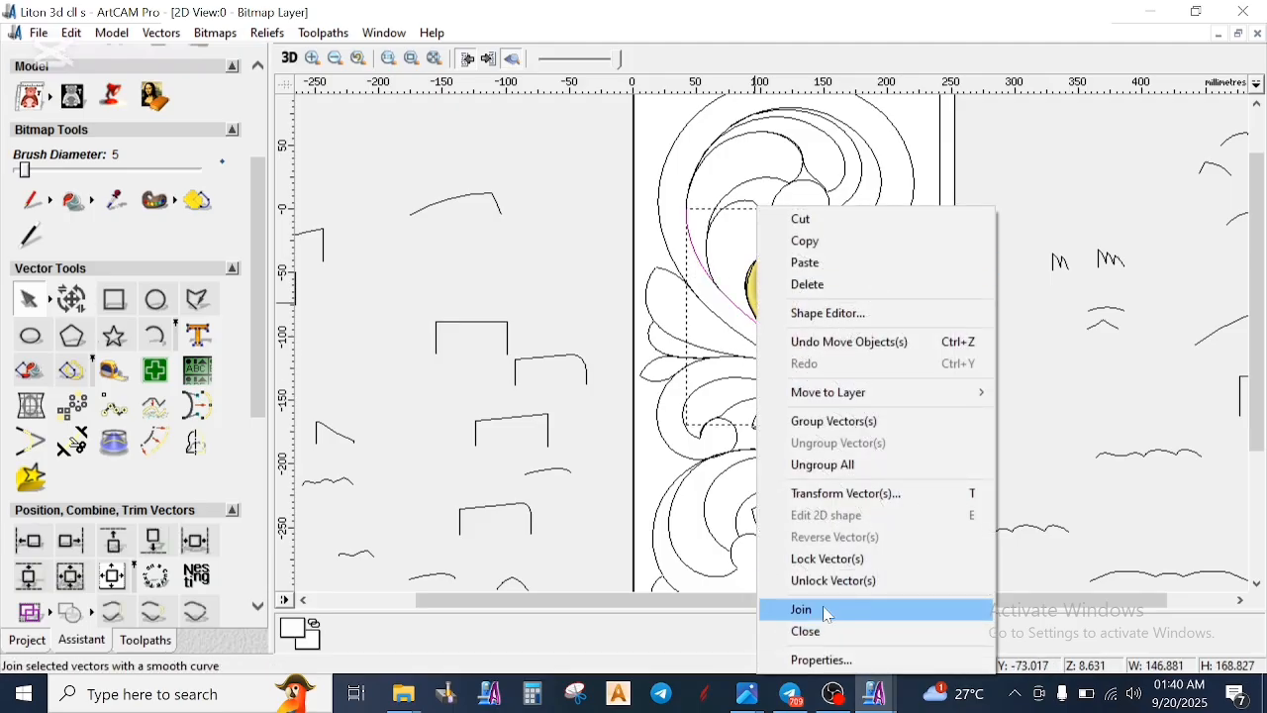
{"action": "left_click", "coordinate": [827, 611]}
- Select both edge vectors of the stem beside the gold leaf as rails and start a Two Rail Sweep
{"action": "scroll", "coordinate": [747, 333], "scroll_direction": "up", "scroll_amount": 1}
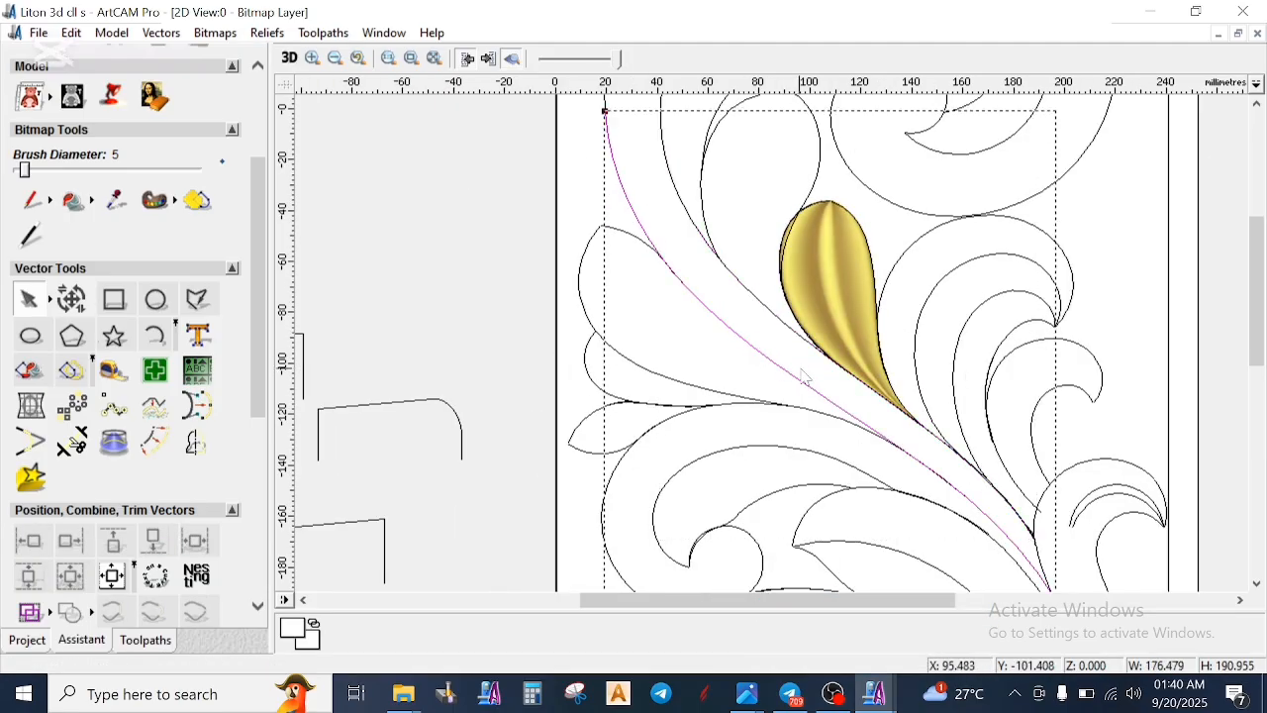
{"action": "scroll", "coordinate": [747, 332], "scroll_direction": "down", "scroll_amount": 1}
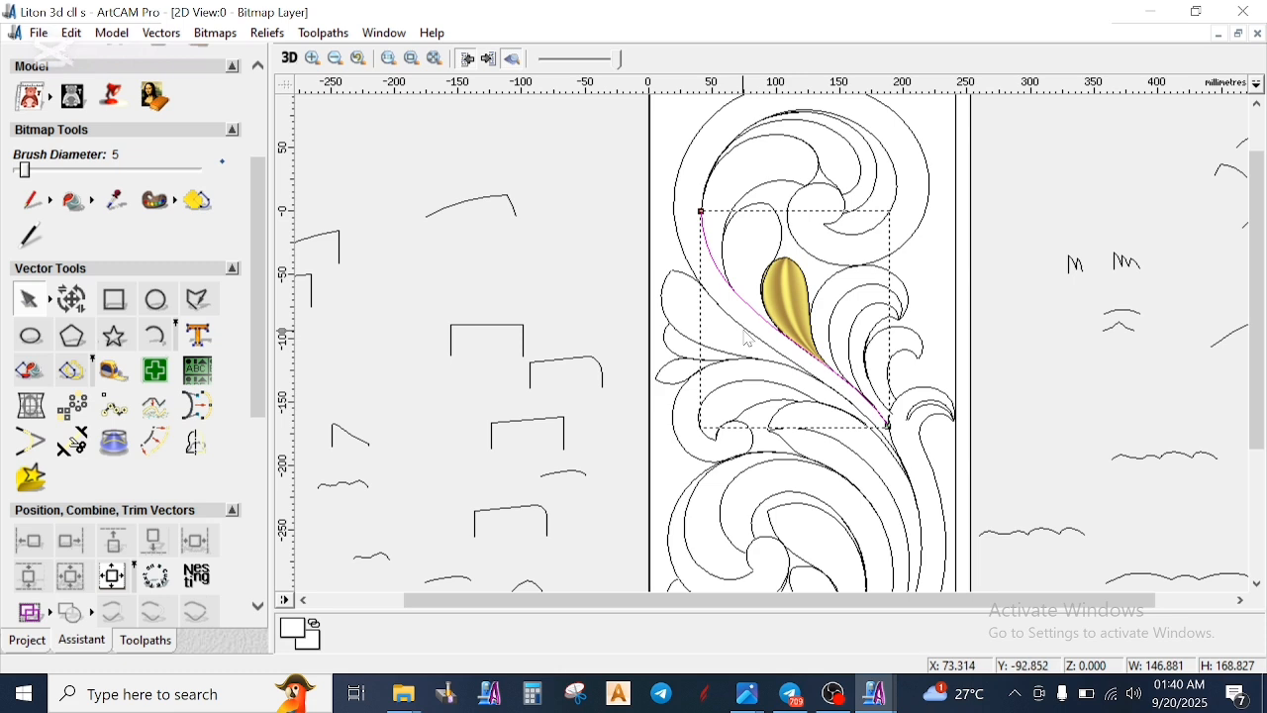
{"action": "scroll", "coordinate": [744, 346], "scroll_direction": "up", "scroll_amount": 2}
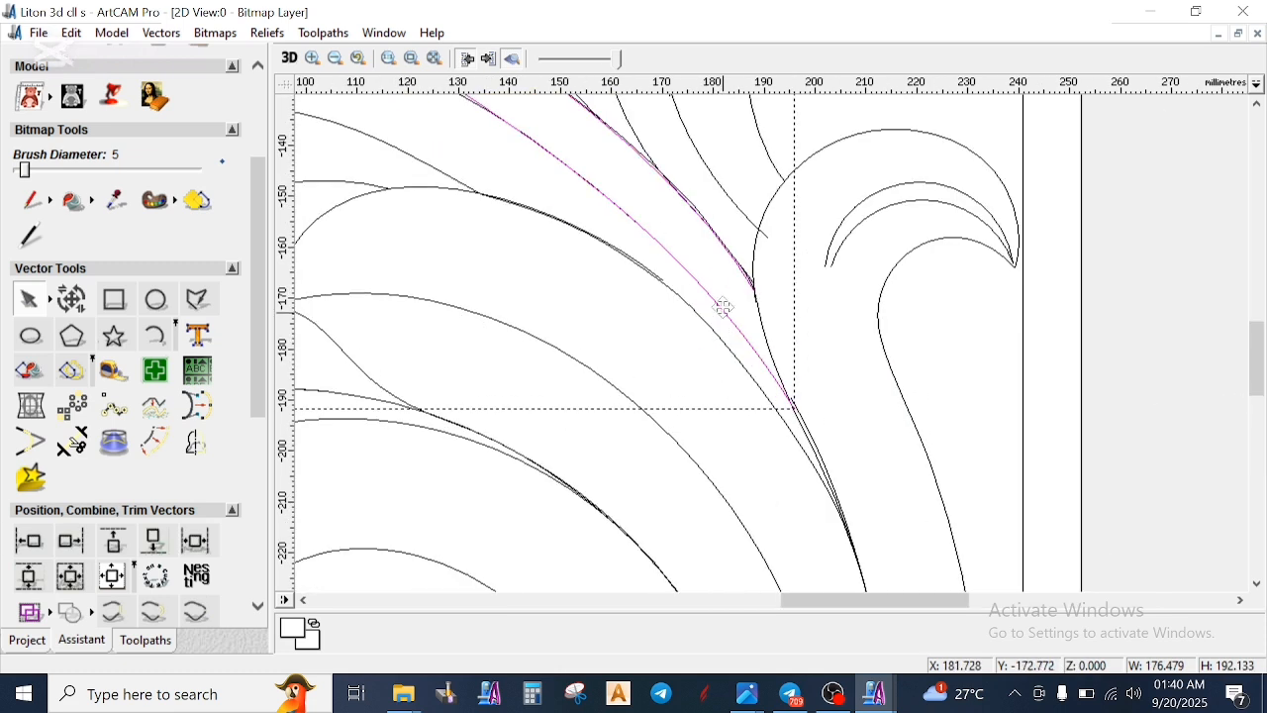
{"action": "scroll", "coordinate": [728, 290], "scroll_direction": "down", "scroll_amount": 2}
{"action": "scroll", "coordinate": [39, 486], "scroll_direction": "down", "scroll_amount": 4}
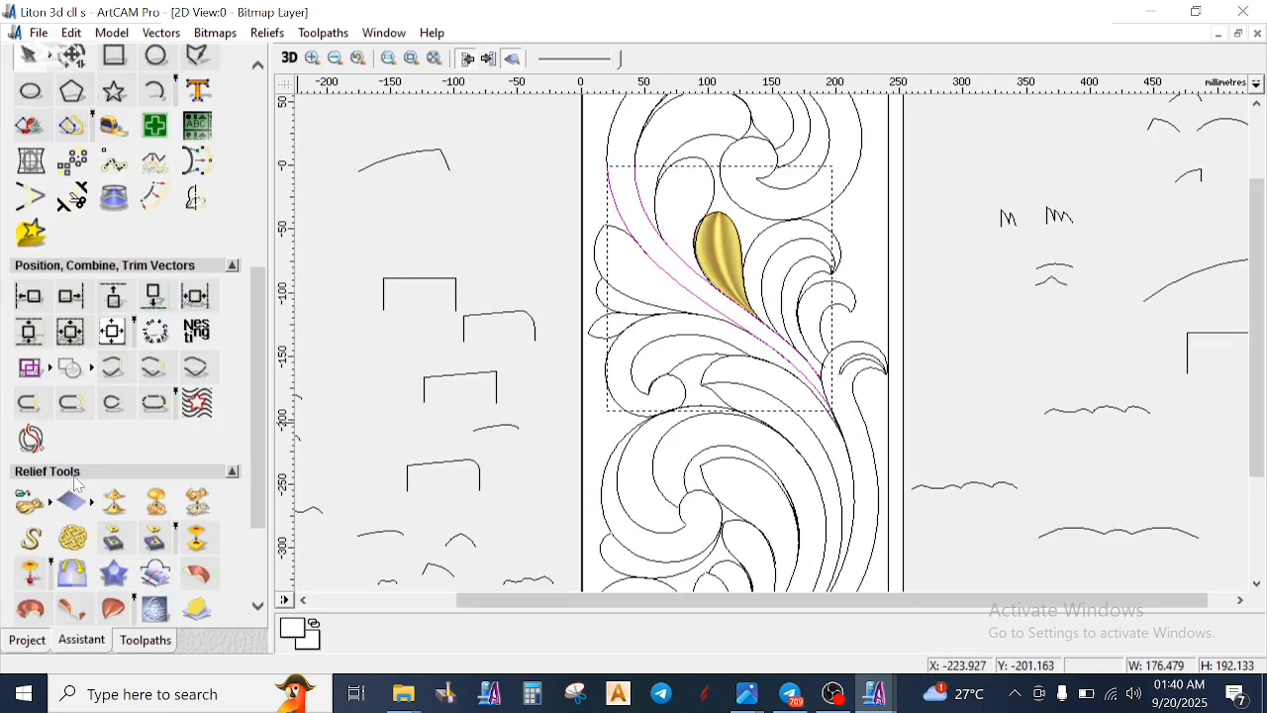
{"action": "left_click", "coordinate": [116, 466]}
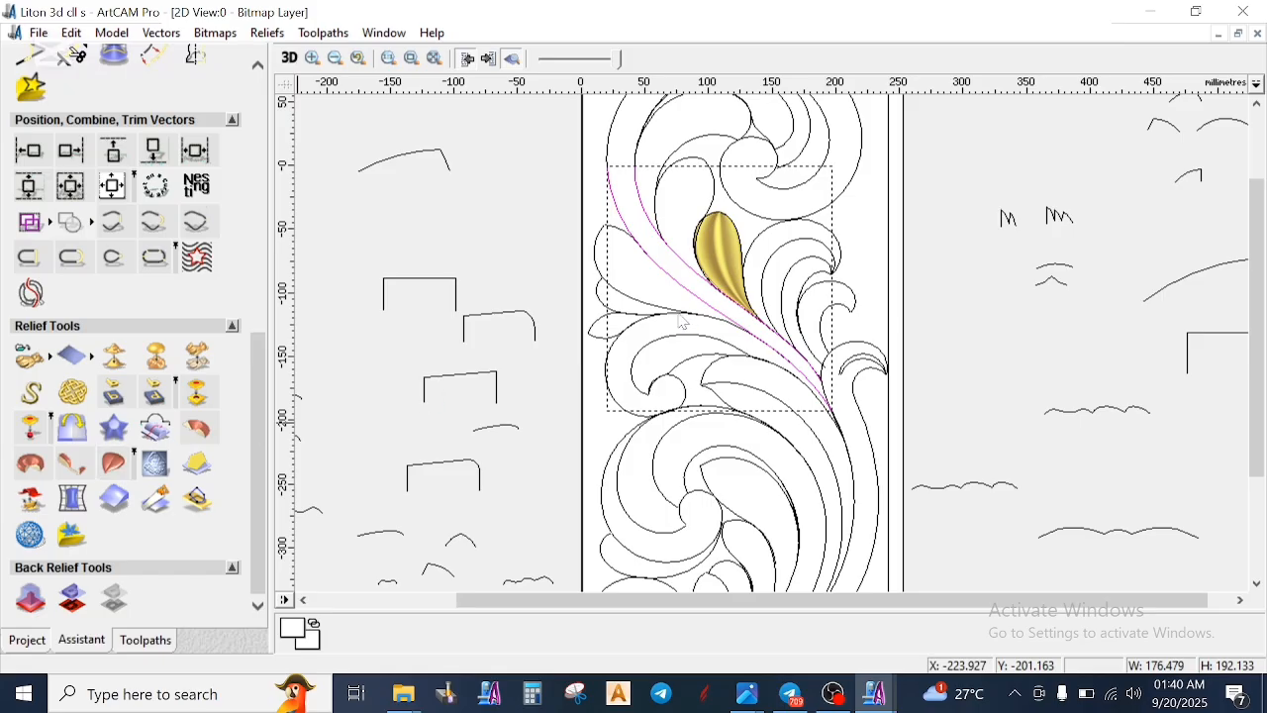
- Assign the large rising arc with the vertical end as the sweep's Z Control Vector
{"action": "scroll", "coordinate": [654, 205], "scroll_direction": "down", "scroll_amount": 1}
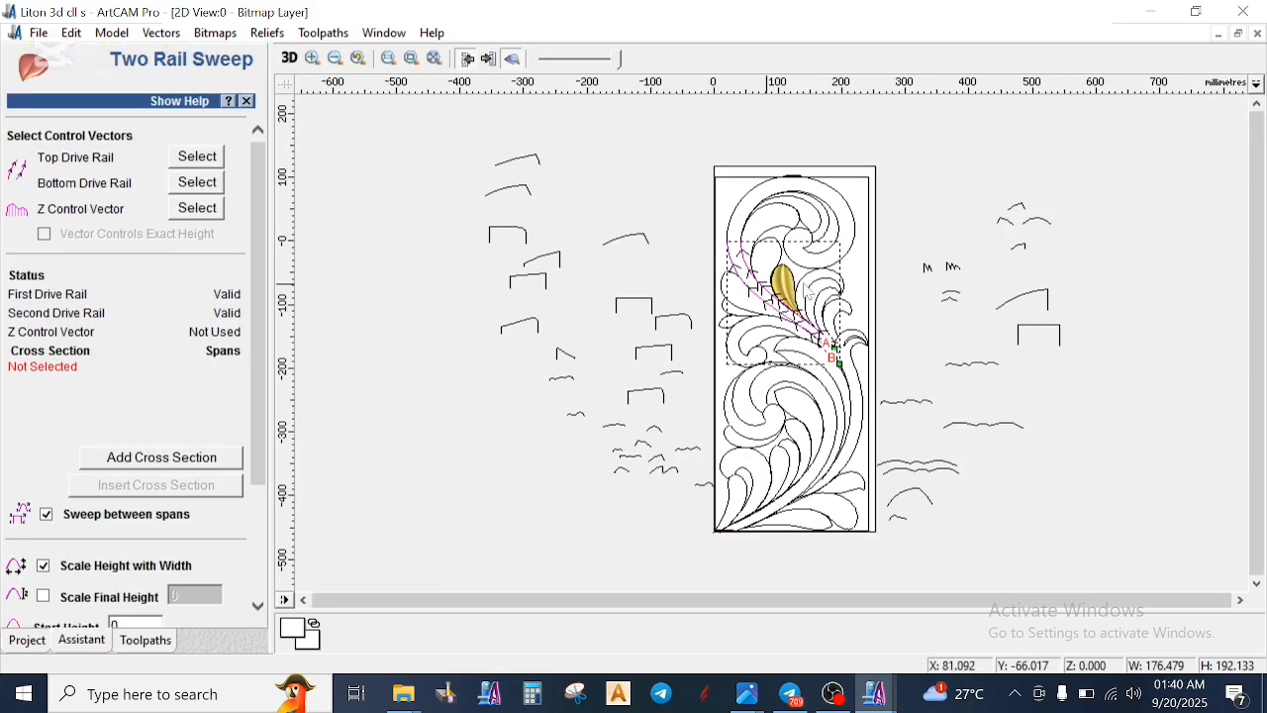
{"action": "left_click", "coordinate": [1033, 300]}
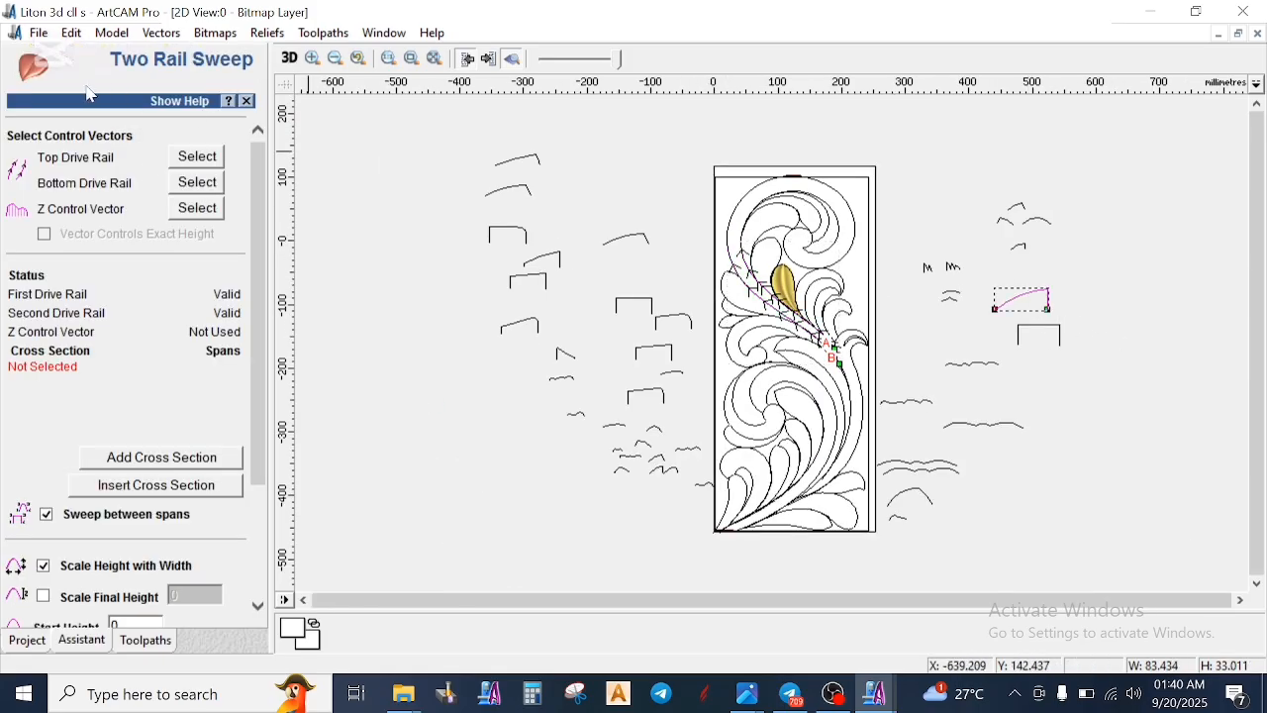
{"action": "left_click", "coordinate": [198, 209]}
{"action": "scroll", "coordinate": [807, 302], "scroll_direction": "up", "scroll_amount": 1}
{"action": "scroll", "coordinate": [1089, 362], "scroll_direction": "down", "scroll_amount": 1}
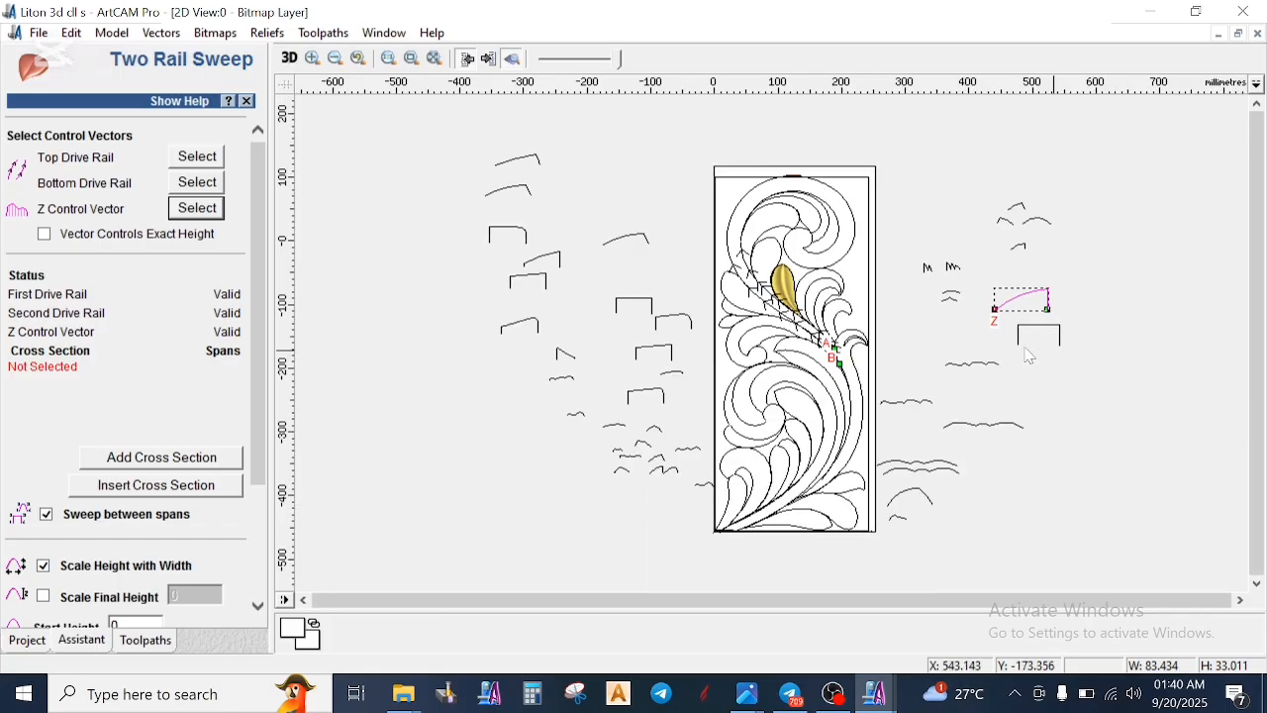
{"action": "scroll", "coordinate": [975, 338], "scroll_direction": "up", "scroll_amount": 1}
{"action": "scroll", "coordinate": [814, 286], "scroll_direction": "down", "scroll_amount": 1}
{"action": "scroll", "coordinate": [804, 288], "scroll_direction": "up", "scroll_amount": 1}
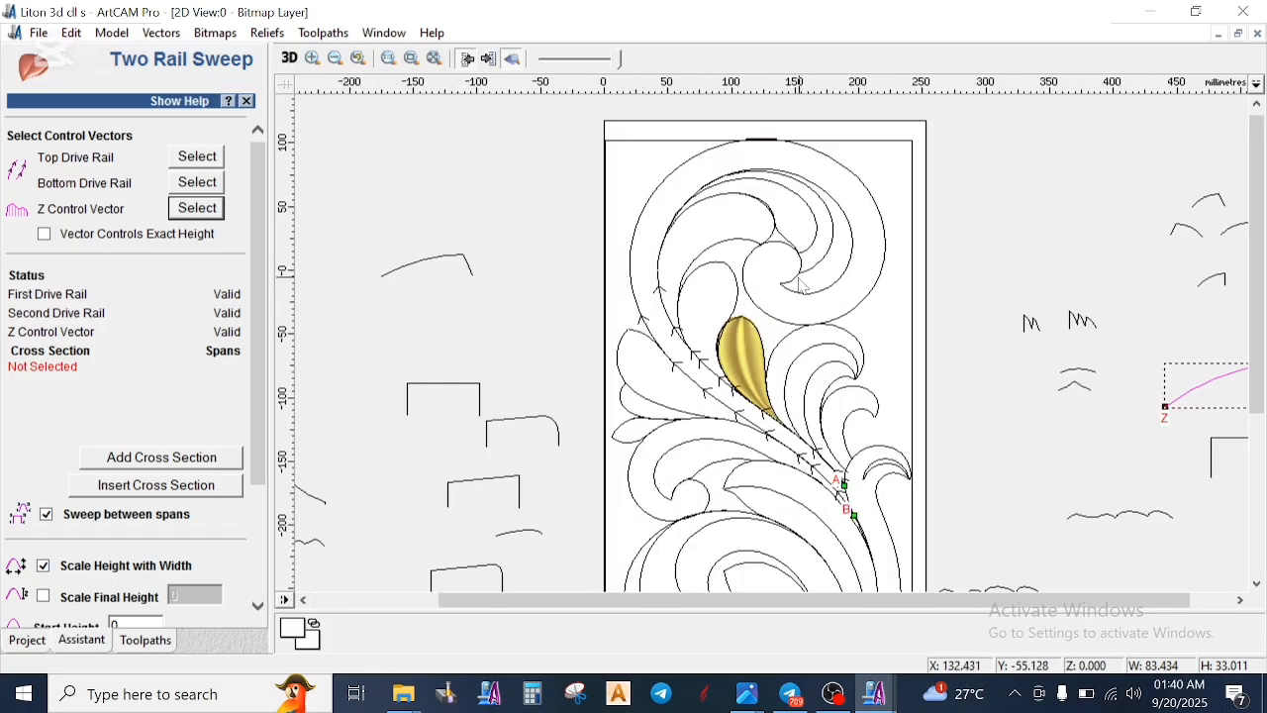
{"action": "scroll", "coordinate": [1114, 307], "scroll_direction": "down", "scroll_amount": 1}
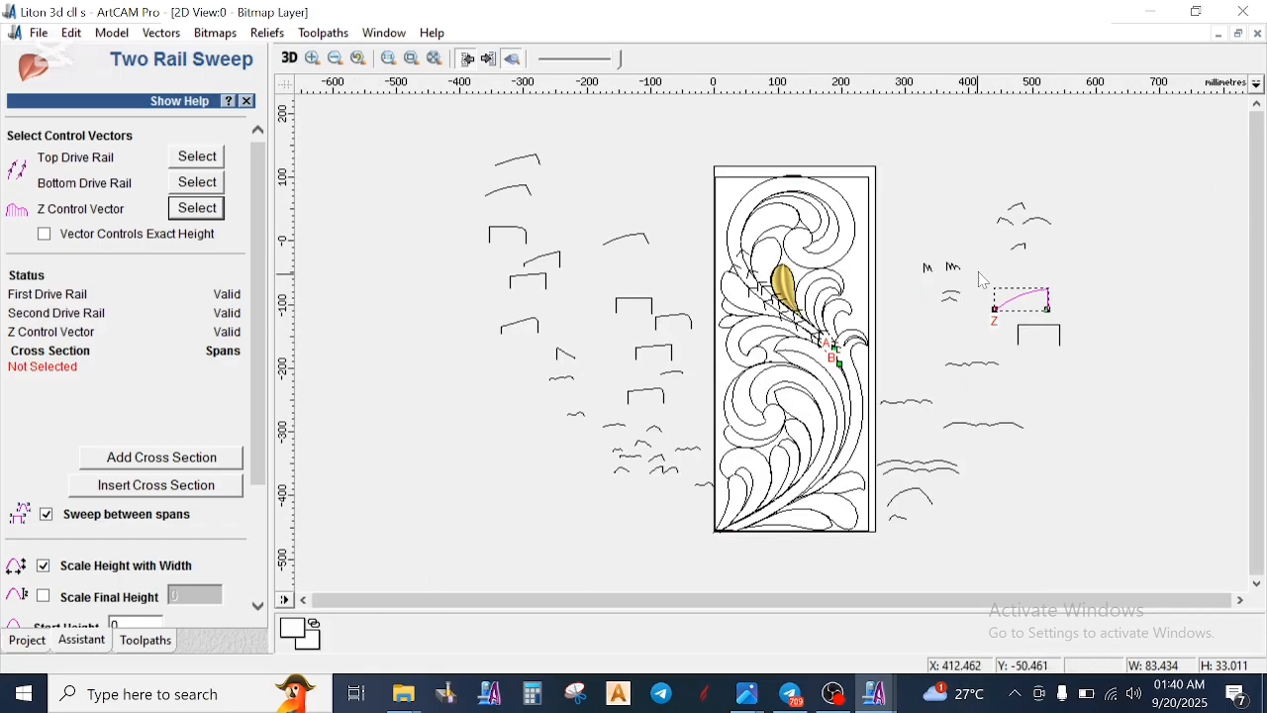
- Add the slanted-end arc profile as the stem sweep's first cross section
{"action": "scroll", "coordinate": [979, 273], "scroll_direction": "up", "scroll_amount": 1}
{"action": "left_click", "coordinate": [741, 211]}
{"action": "left_click", "coordinate": [210, 459]}
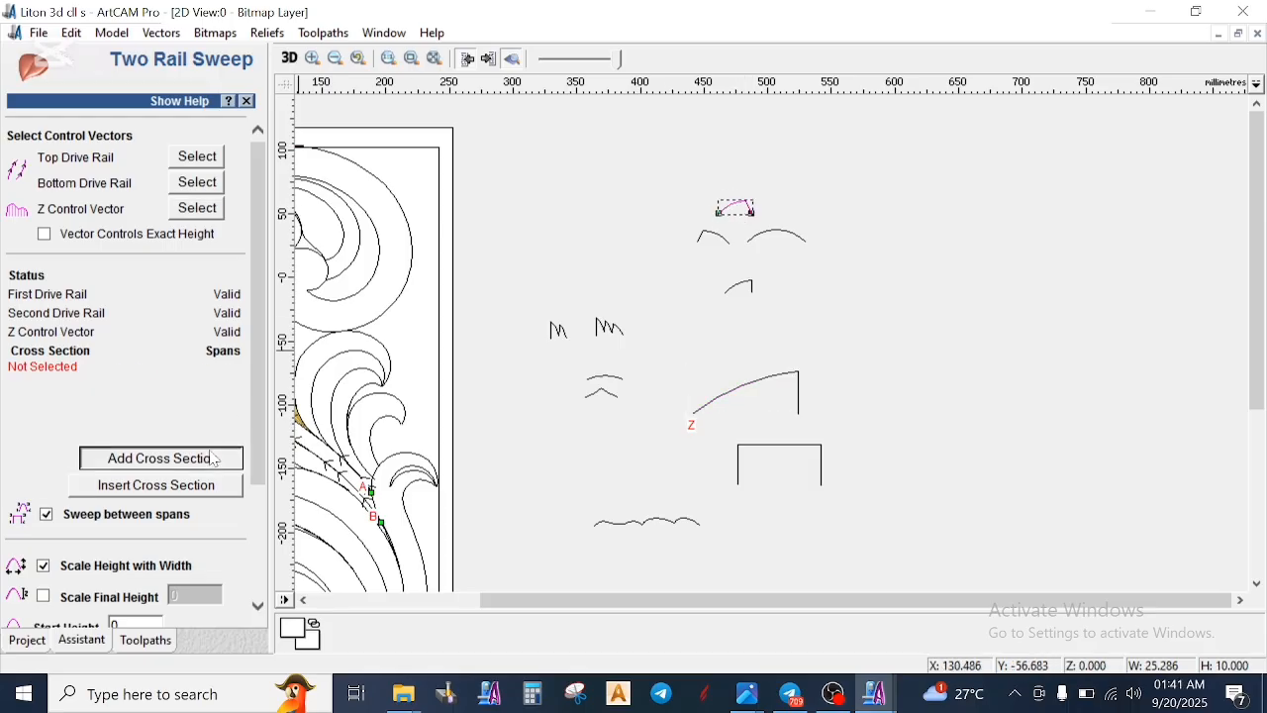
{"action": "scroll", "coordinate": [649, 356], "scroll_direction": "down", "scroll_amount": 2}
{"action": "scroll", "coordinate": [772, 331], "scroll_direction": "up", "scroll_amount": 1}
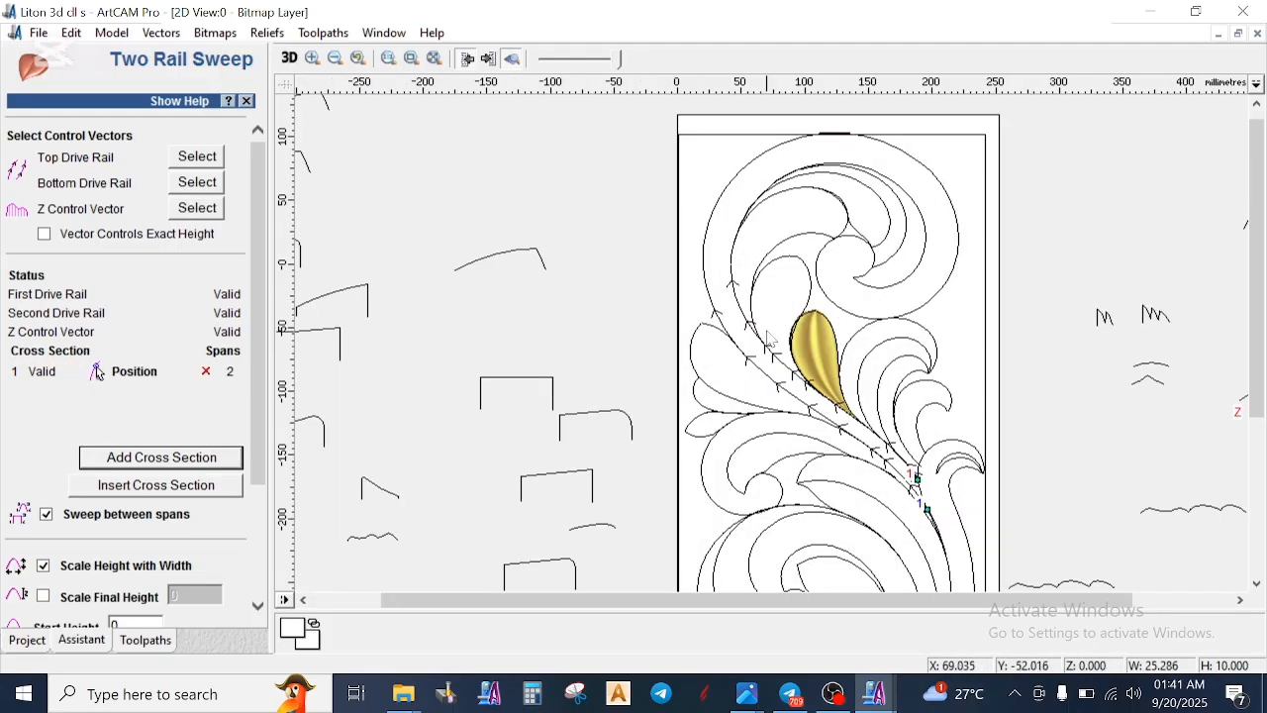
- Turn off Sweep between spans and Scale Height with Width, set Scale Final Height 8 and Start Height 2, and combine as Highest
{"action": "left_click", "coordinate": [46, 516]}
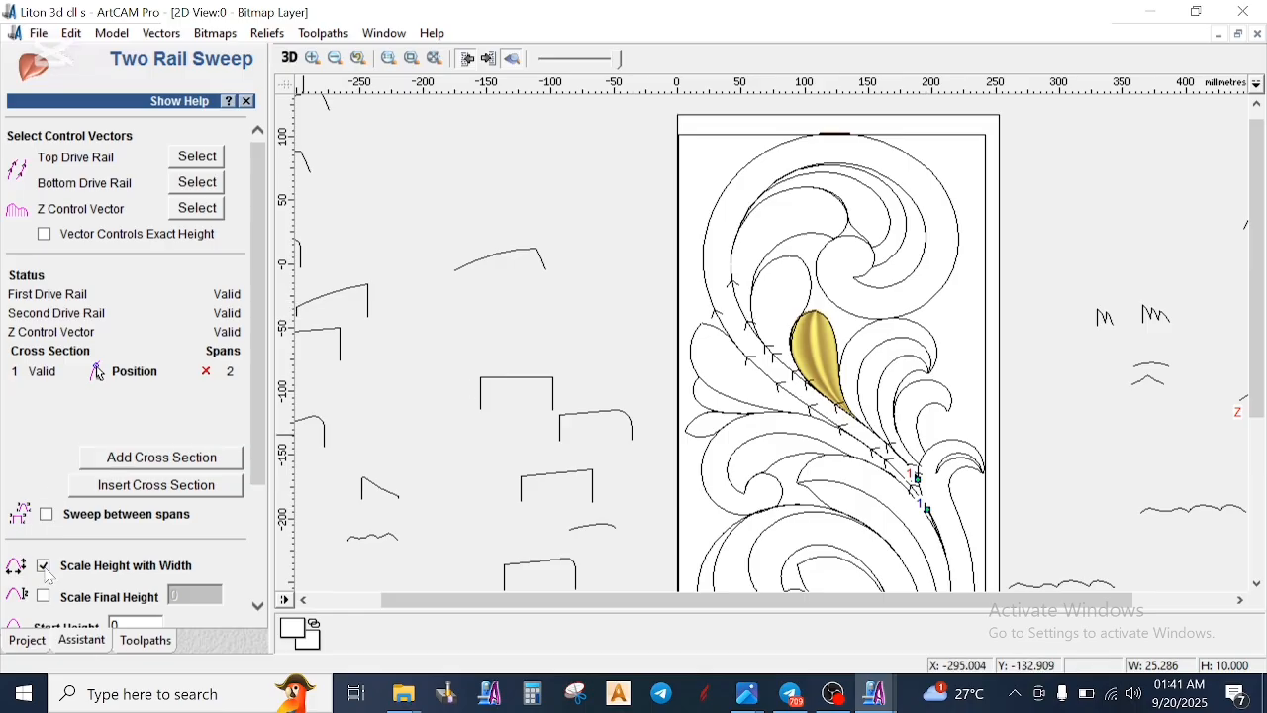
{"action": "left_click", "coordinate": [42, 597]}
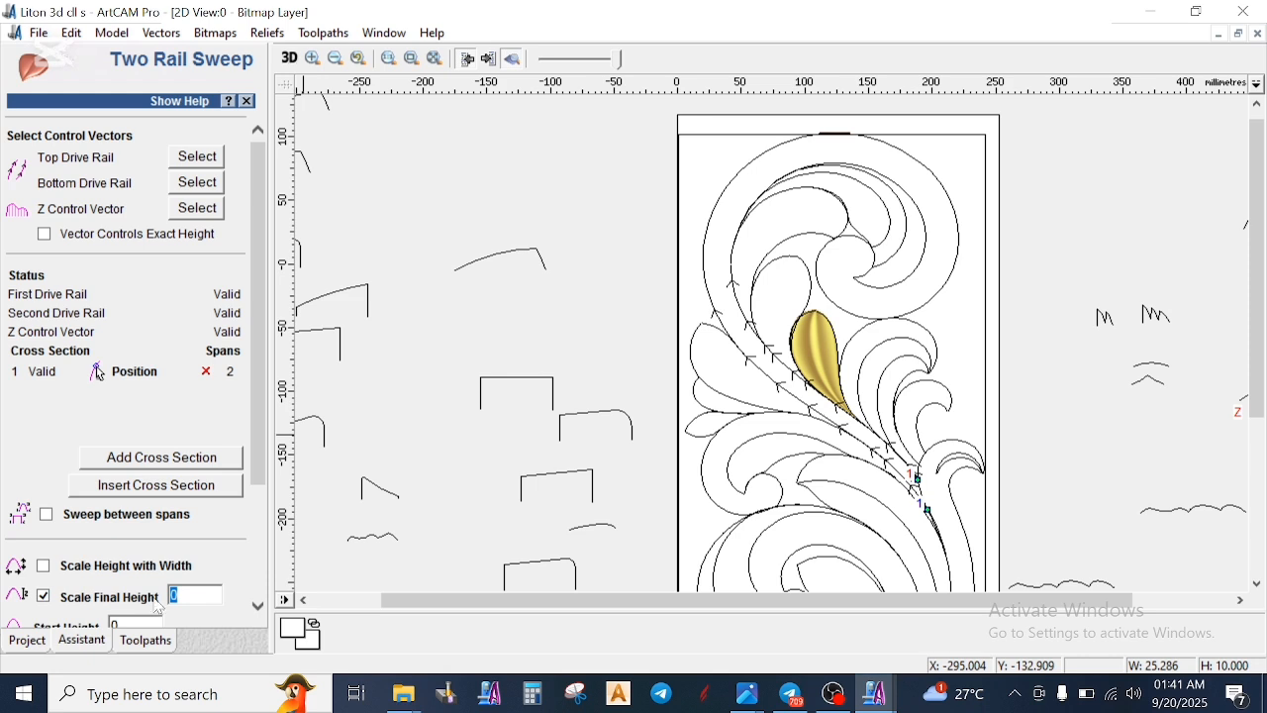
{"action": "type", "text": "8"}
{"action": "scroll", "coordinate": [174, 594], "scroll_direction": "down", "scroll_amount": 2}
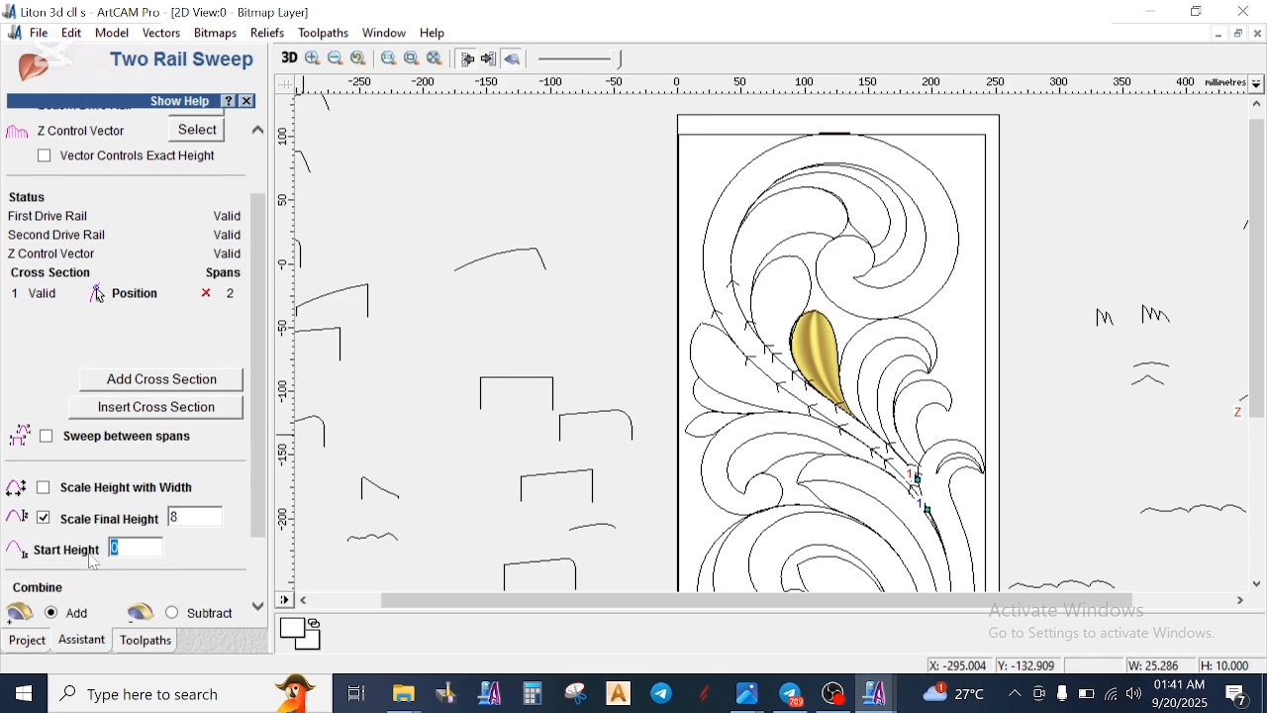
{"action": "scroll", "coordinate": [103, 587], "scroll_direction": "down", "scroll_amount": 2}
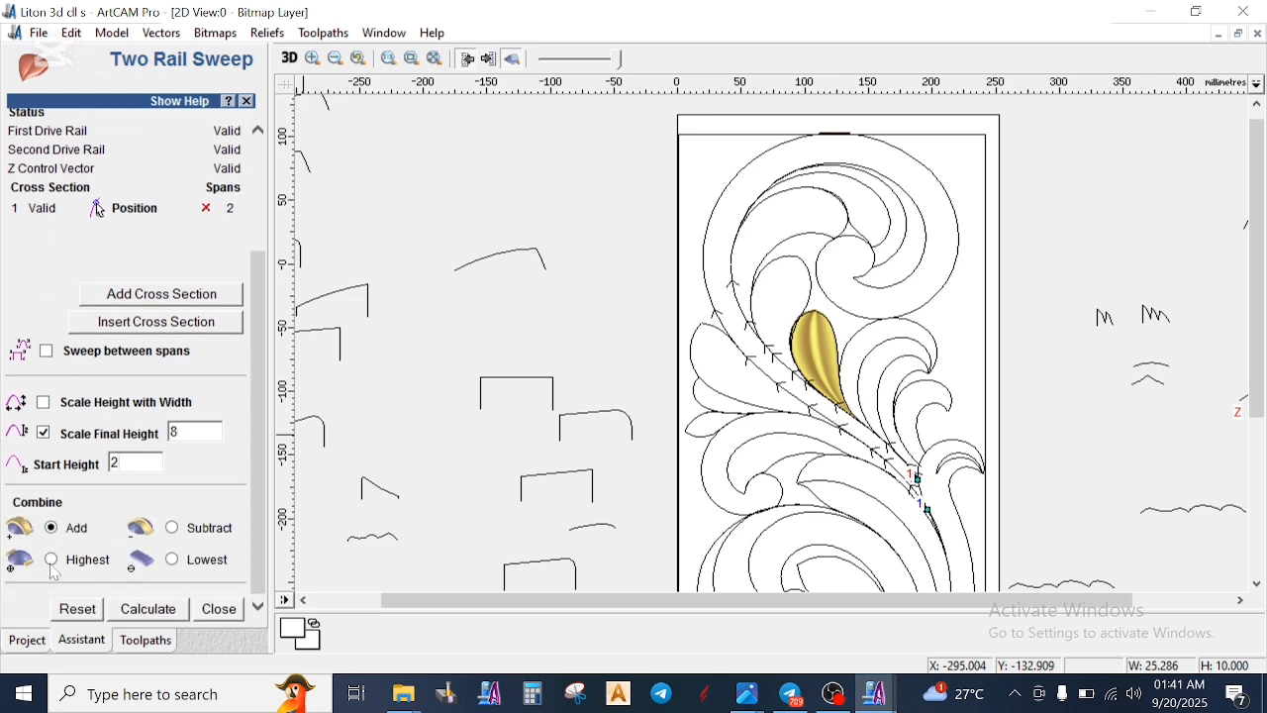
- Add the plain 10 mm high arc as the second cross section and calculate the stem relief
{"action": "scroll", "coordinate": [749, 217], "scroll_direction": "down", "scroll_amount": 3}
{"action": "scroll", "coordinate": [1014, 226], "scroll_direction": "up", "scroll_amount": 3}
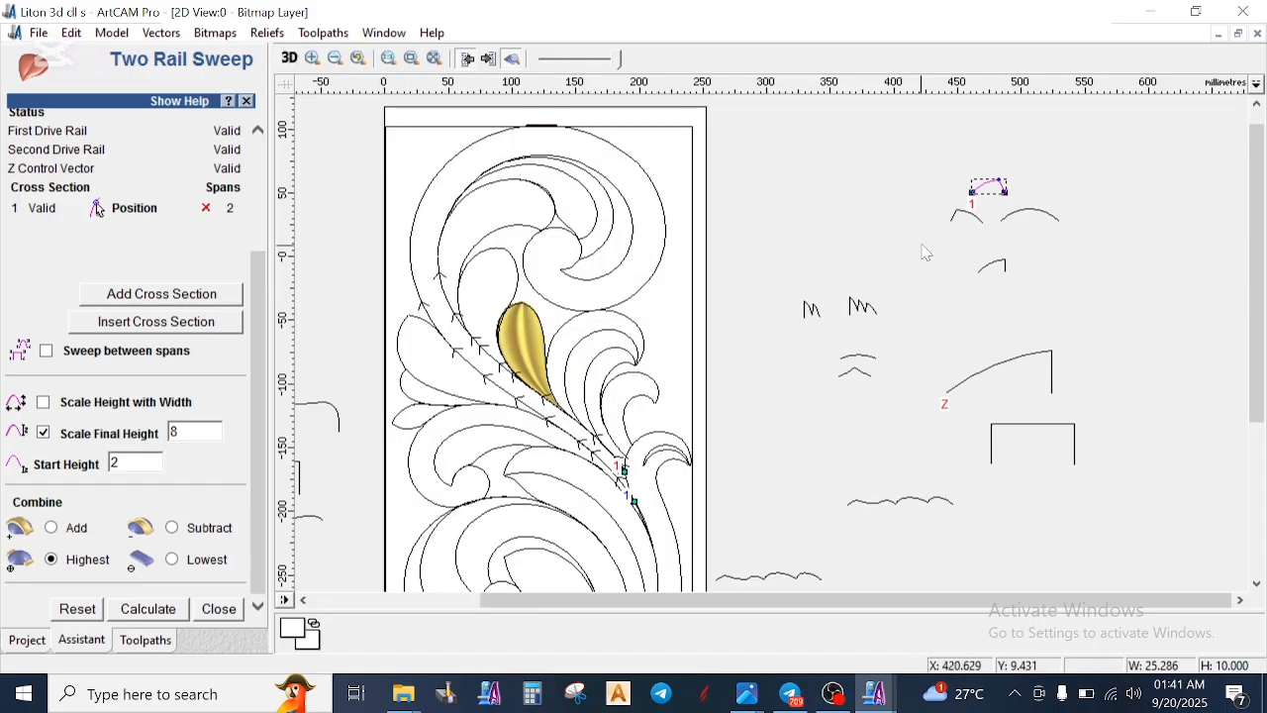
{"action": "left_click", "coordinate": [1024, 225]}
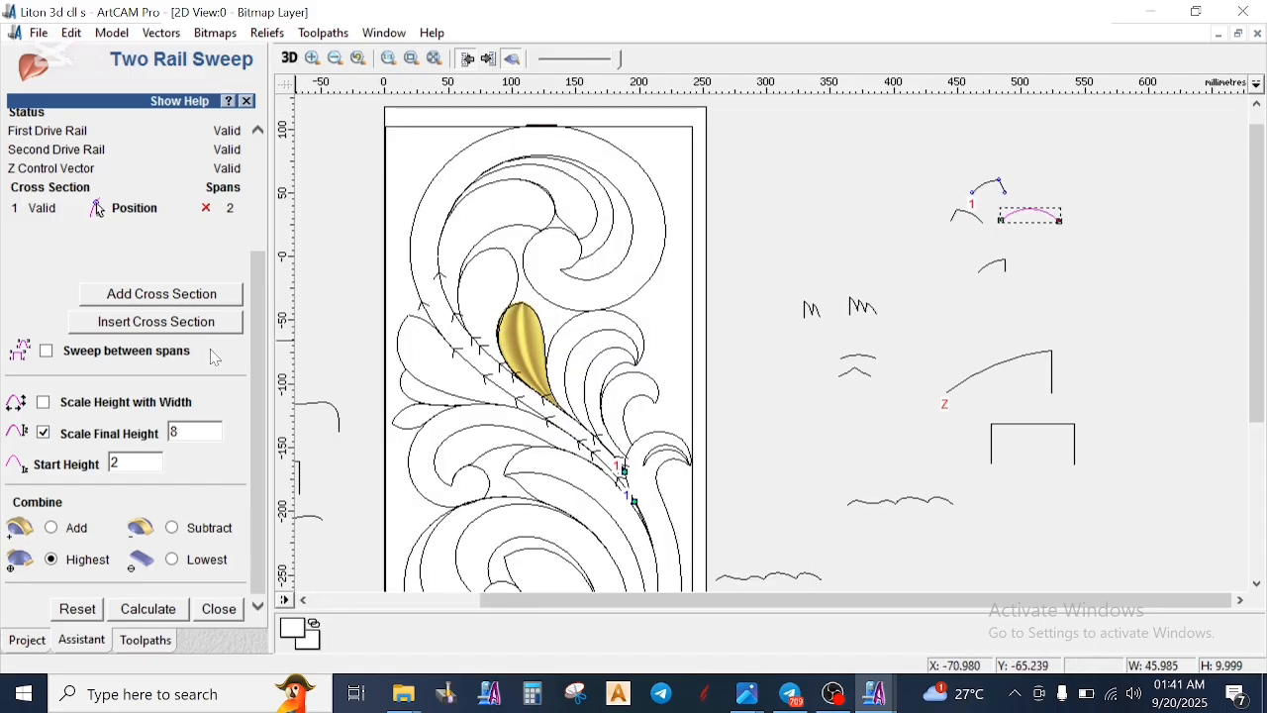
{"action": "left_click", "coordinate": [161, 294]}
{"action": "left_click", "coordinate": [149, 609]}
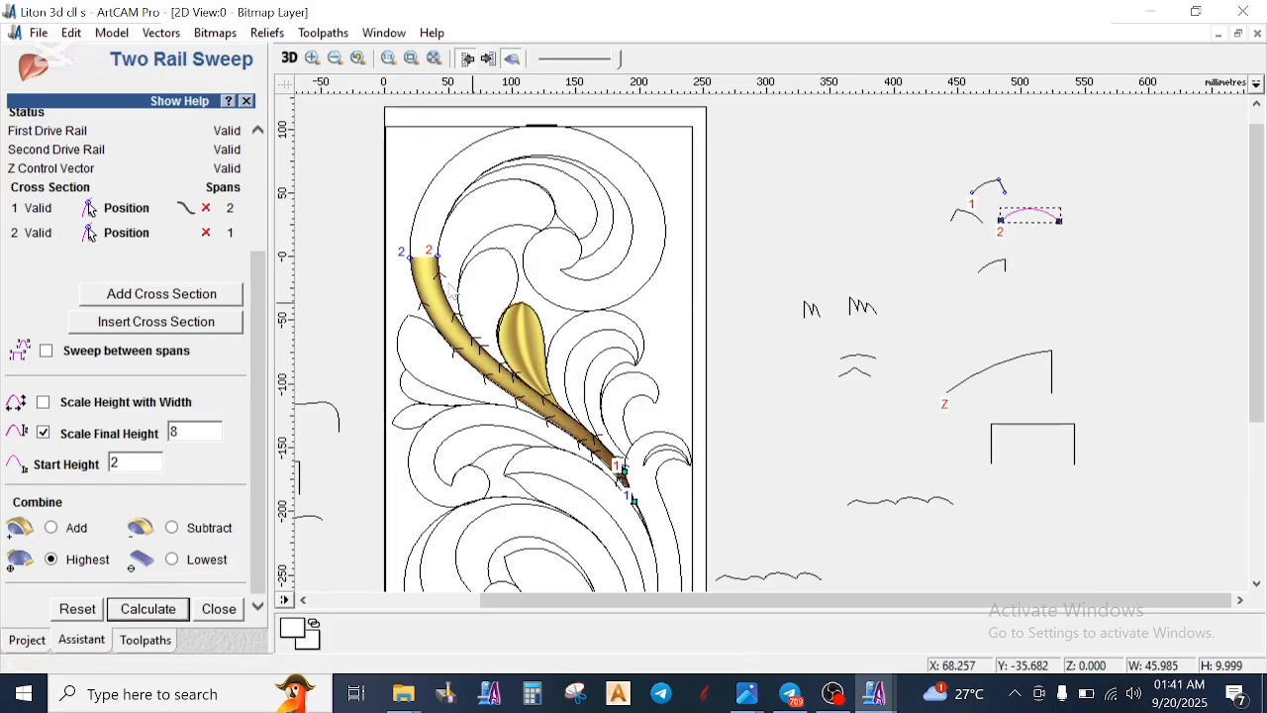
- Join the short segment above the stem's inner edge with the long curve of the upper scroll's spiral
{"action": "scroll", "coordinate": [451, 291], "scroll_direction": "up", "scroll_amount": 1}
{"action": "scroll", "coordinate": [706, 290], "scroll_direction": "down", "scroll_amount": 1}
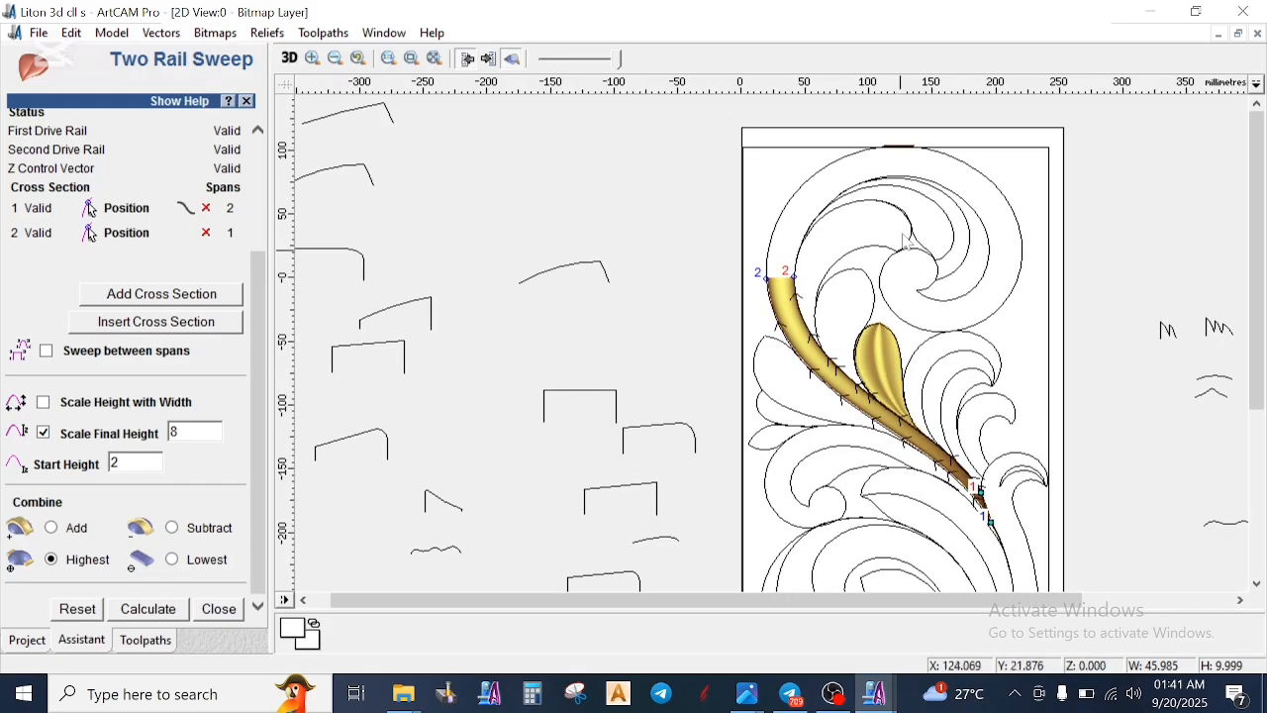
{"action": "left_click", "coordinate": [982, 174]}
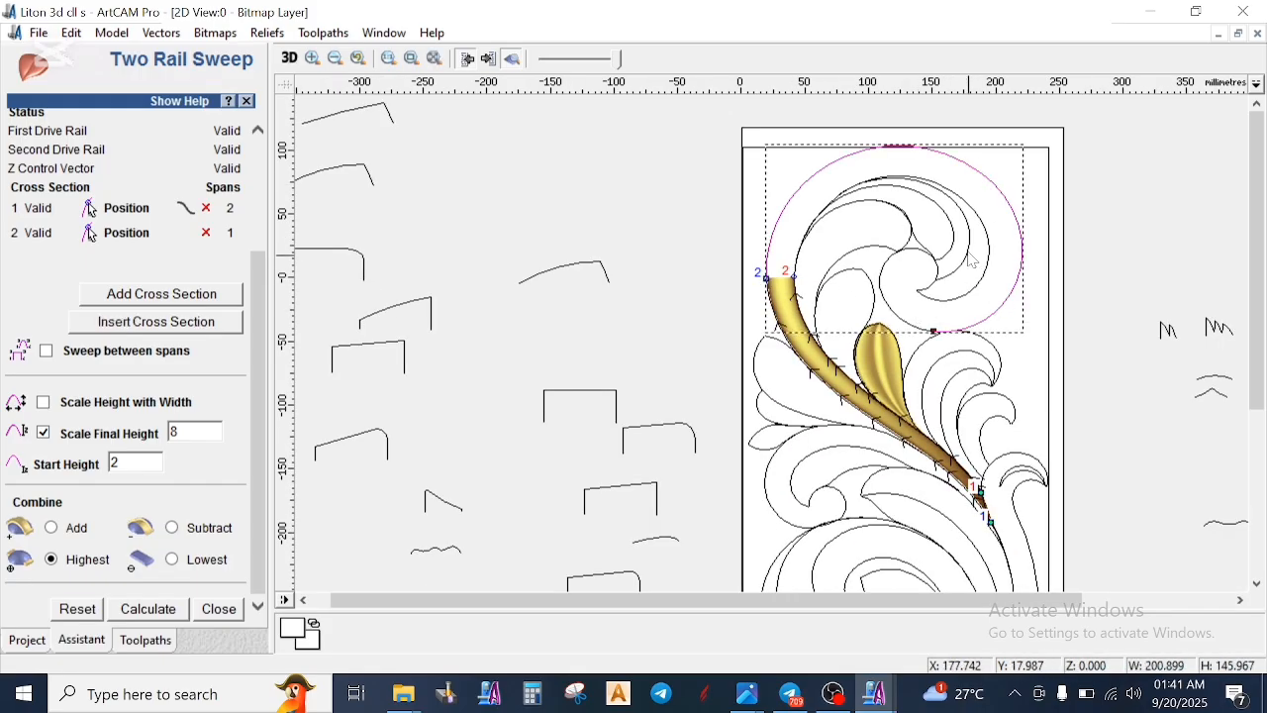
{"action": "left_click", "coordinate": [983, 219]}
{"action": "scroll", "coordinate": [868, 245], "scroll_direction": "up", "scroll_amount": 1}
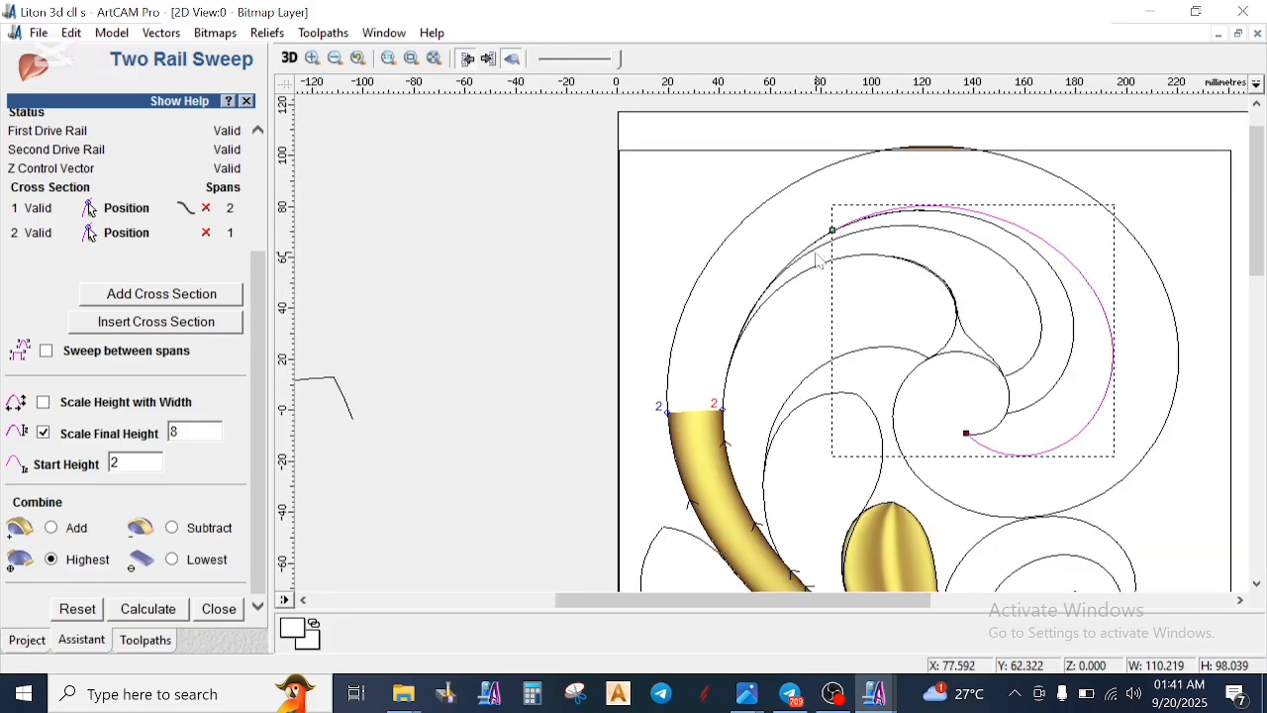
{"action": "left_click", "coordinate": [730, 382]}
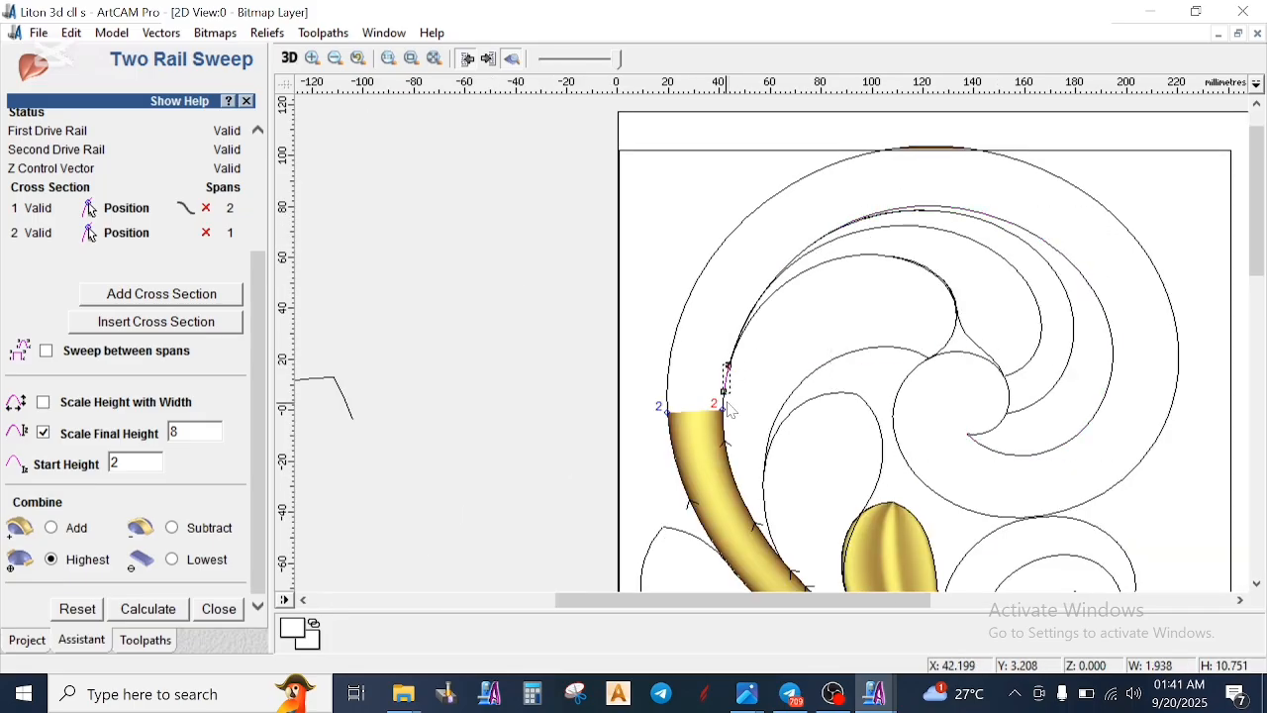
{"action": "left_click", "coordinate": [1025, 236]}
{"action": "right_click", "coordinate": [1008, 283]}
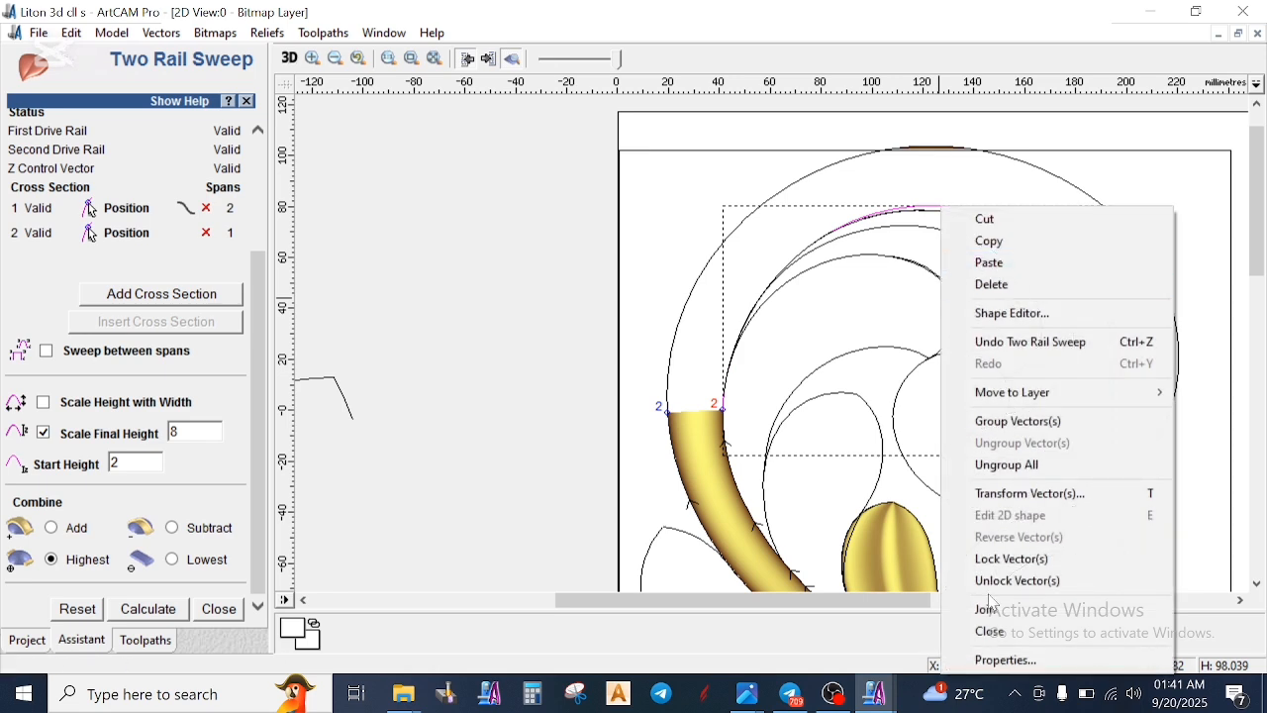
{"action": "left_click", "coordinate": [1002, 610]}
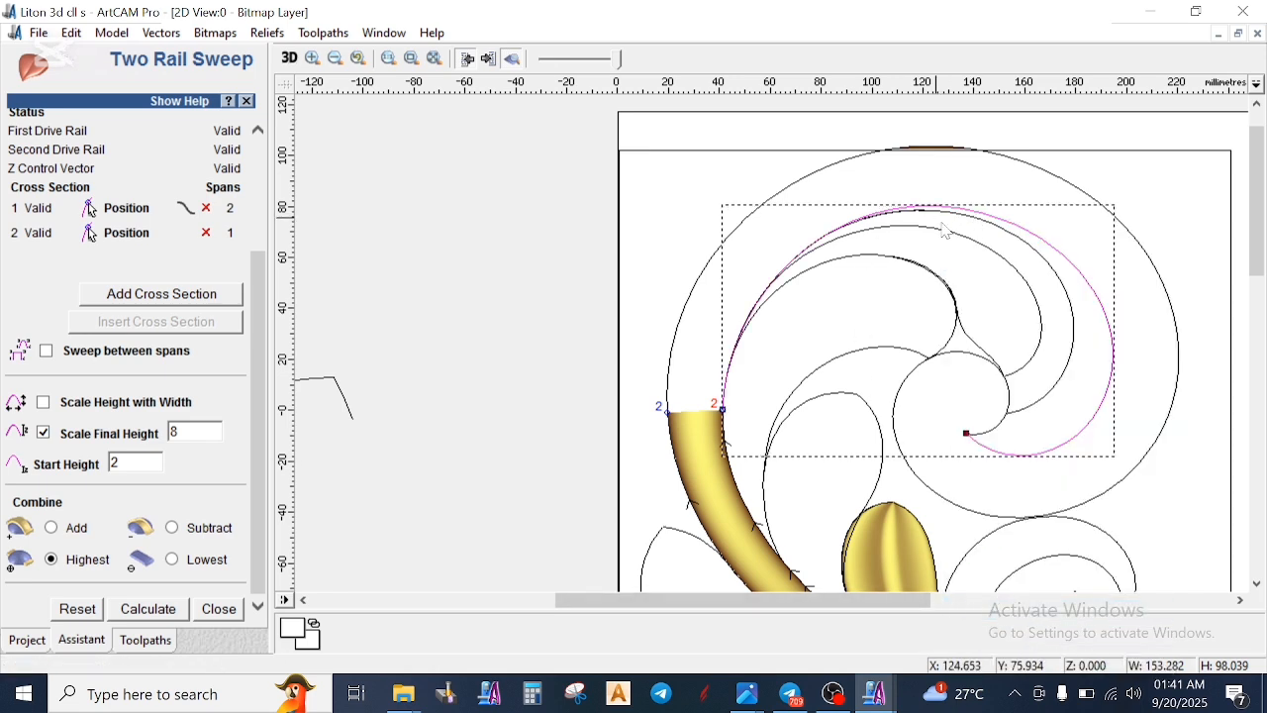
- Cut the upper scroll's outer and inner curves at its upper right and select the two arcs continuing from the stem
{"action": "left_click", "coordinate": [1097, 291]}
{"action": "left_click", "coordinate": [1152, 256]}
{"action": "key", "text": "c"}
{"action": "left_click", "coordinate": [1141, 248]}
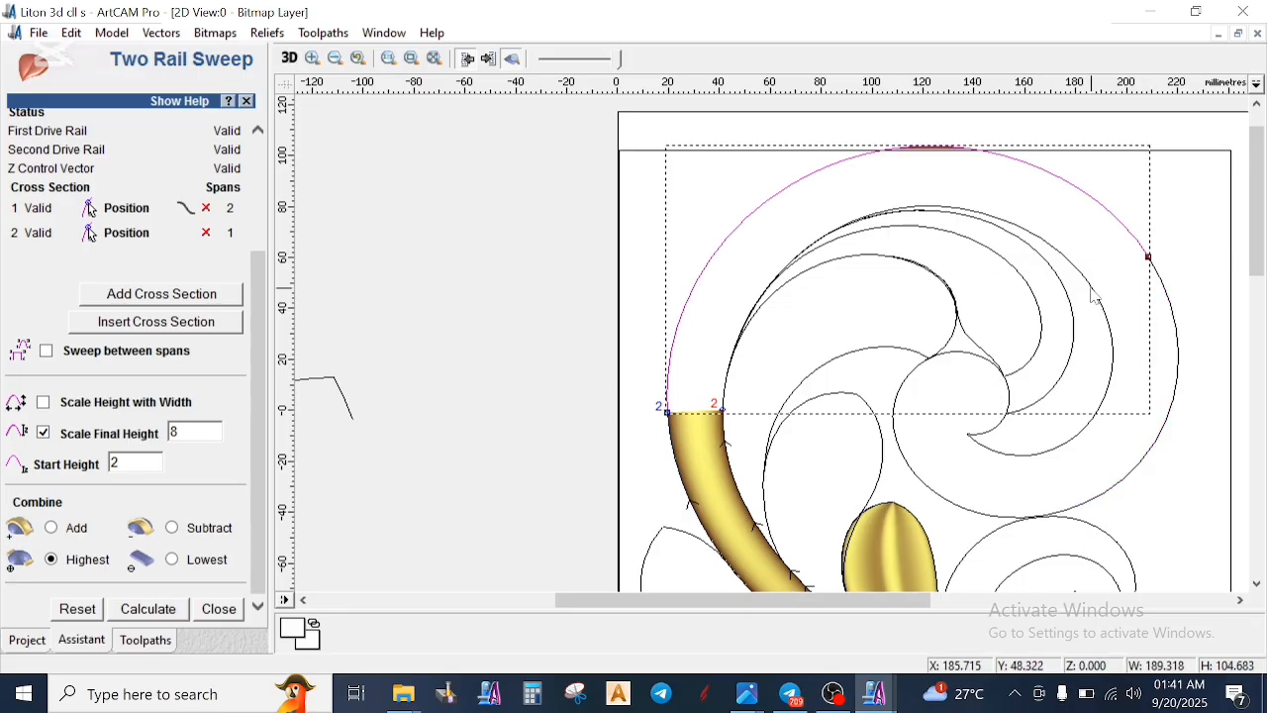
{"action": "scroll", "coordinate": [634, 330], "scroll_direction": "down", "scroll_amount": 2}
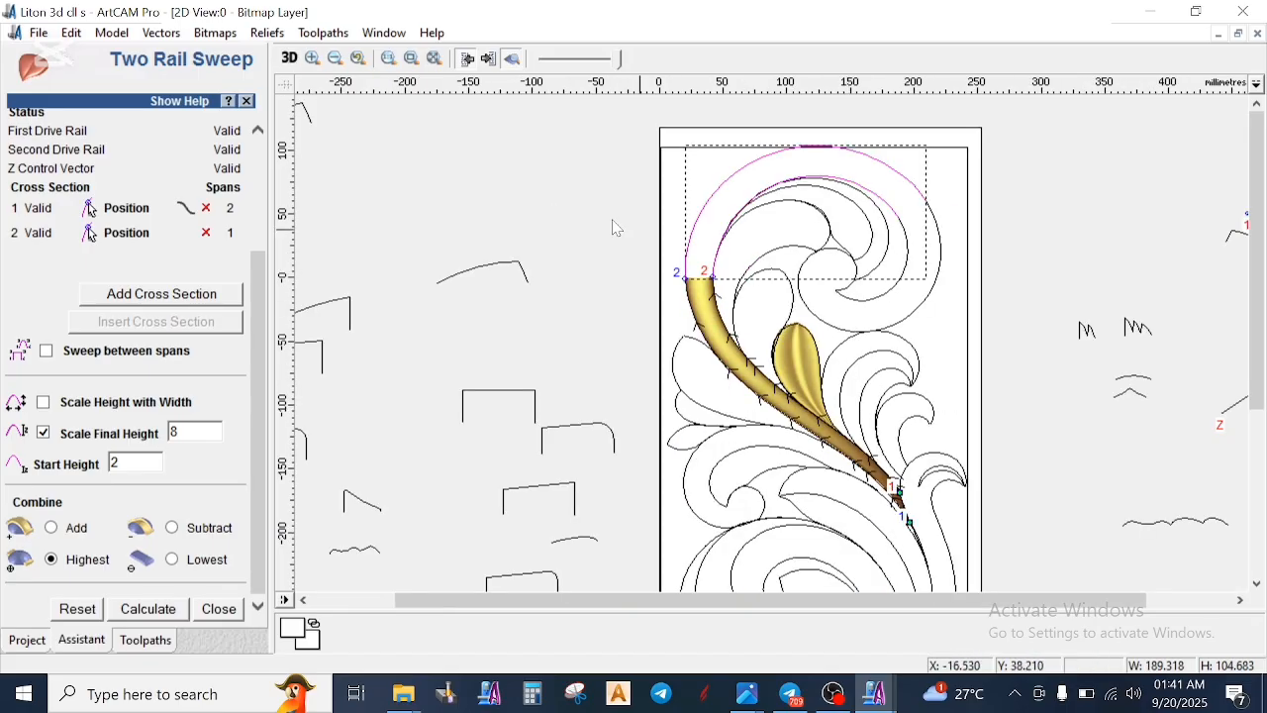
- Remove both previous cross sections and assign the scroll's outer and inner arcs as the new drive rails
{"action": "left_click", "coordinate": [206, 233]}
{"action": "left_click", "coordinate": [206, 208]}
{"action": "scroll", "coordinate": [208, 170], "scroll_direction": "up", "scroll_amount": 3}
{"action": "left_click", "coordinate": [199, 163]}
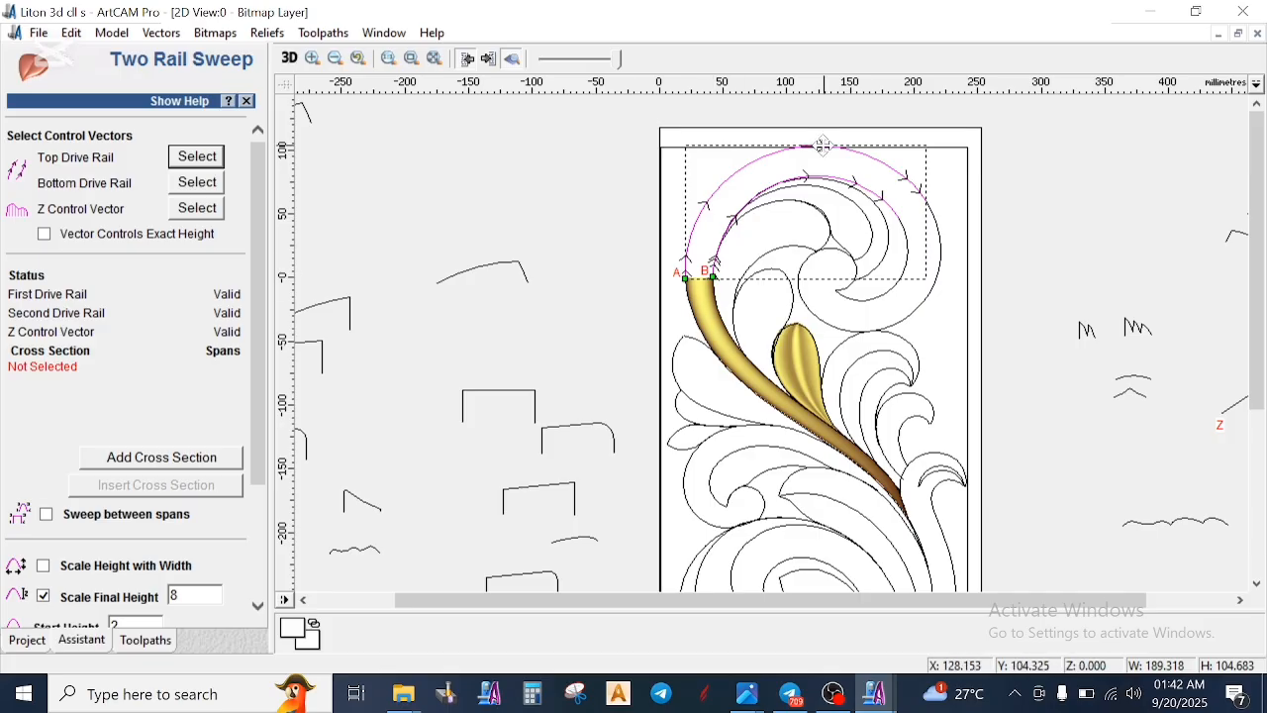
{"action": "scroll", "coordinate": [783, 238], "scroll_direction": "down", "scroll_amount": 1}
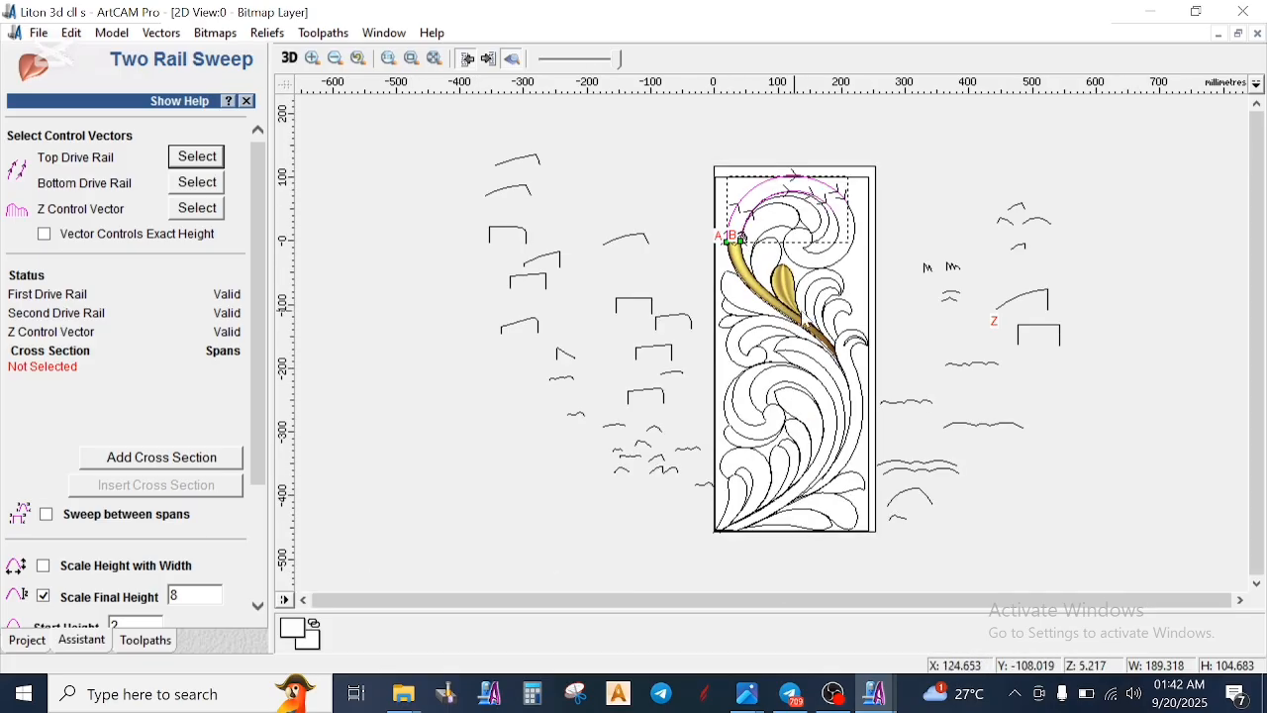
- Add the plain 10 mm high arc as the first cross section and the 10 mm peaked profile above it as the second
{"action": "scroll", "coordinate": [1030, 287], "scroll_direction": "up", "scroll_amount": 1}
{"action": "scroll", "coordinate": [559, 326], "scroll_direction": "up", "scroll_amount": 1}
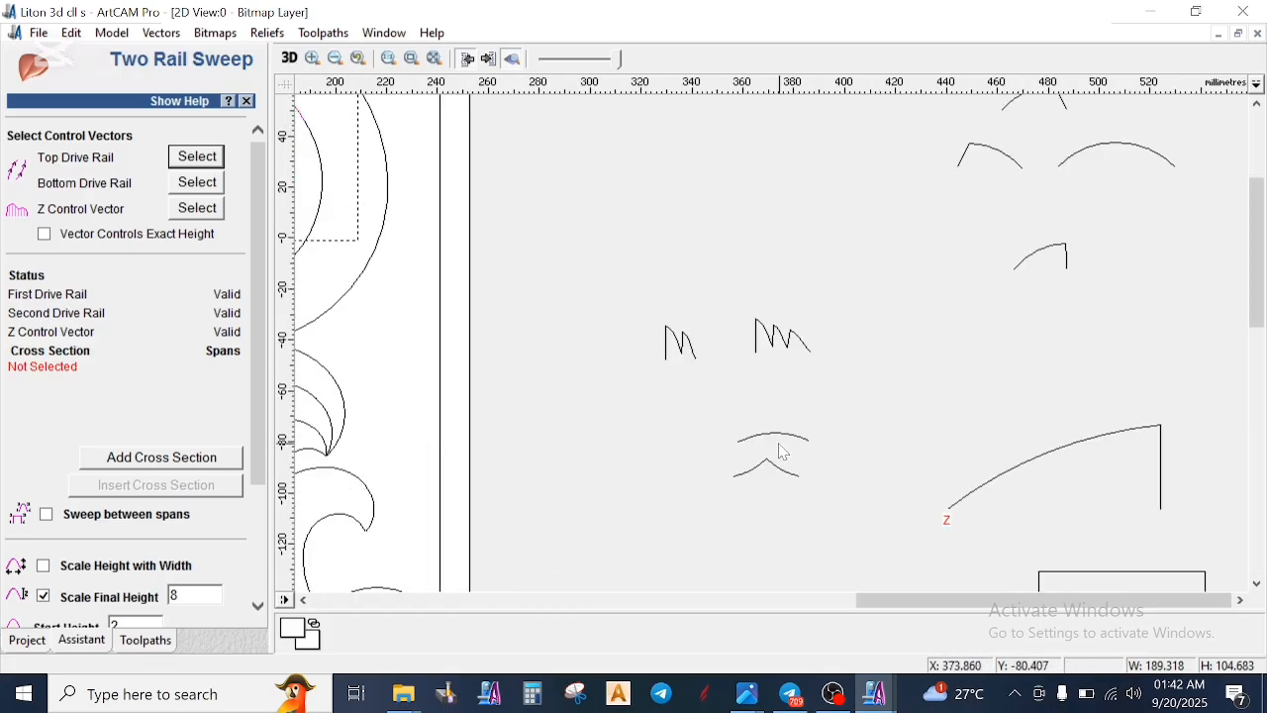
{"action": "scroll", "coordinate": [918, 261], "scroll_direction": "down", "scroll_amount": 1}
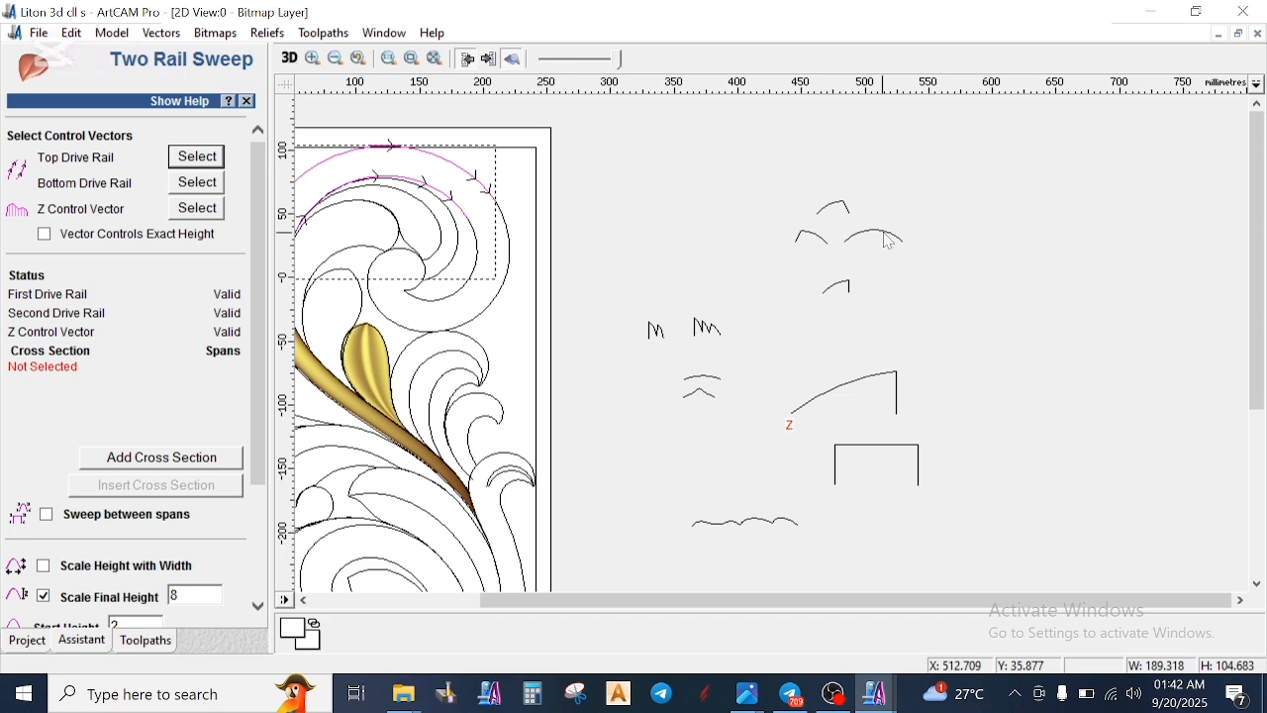
{"action": "left_click", "coordinate": [889, 241]}
{"action": "left_click", "coordinate": [185, 461]}
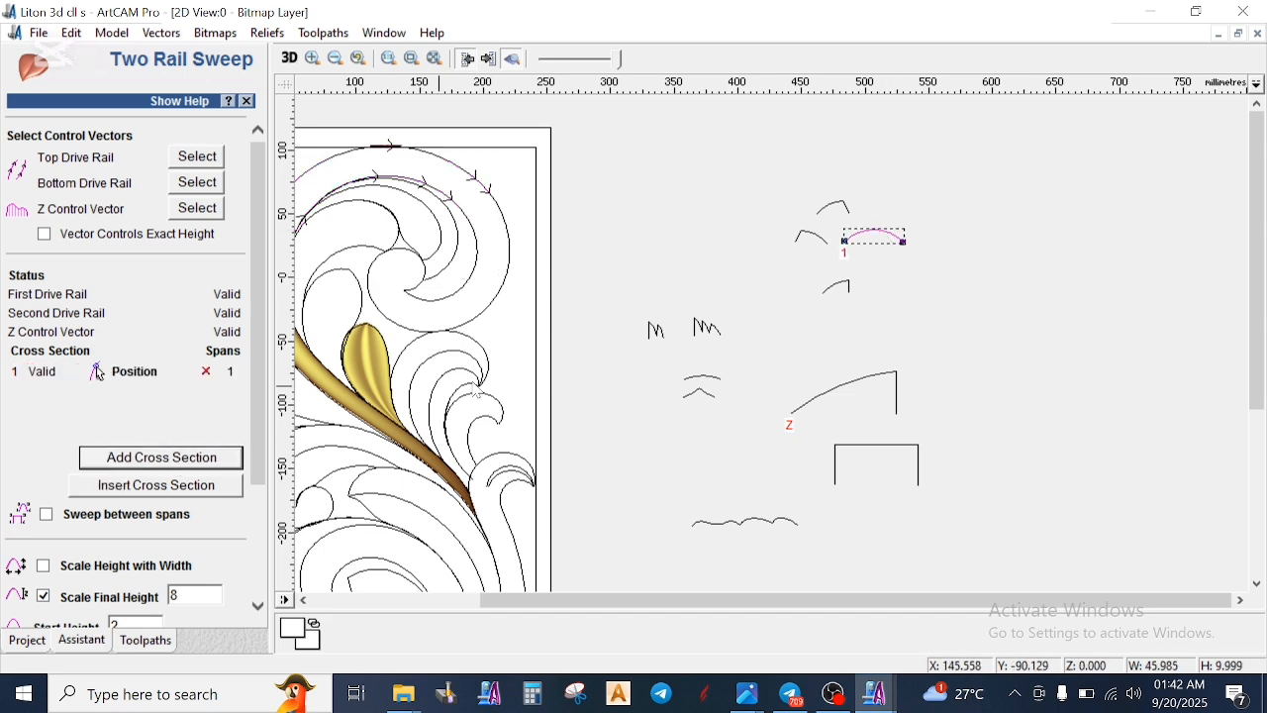
{"action": "left_click", "coordinate": [842, 204]}
{"action": "scroll", "coordinate": [800, 216], "scroll_direction": "down", "scroll_amount": 1}
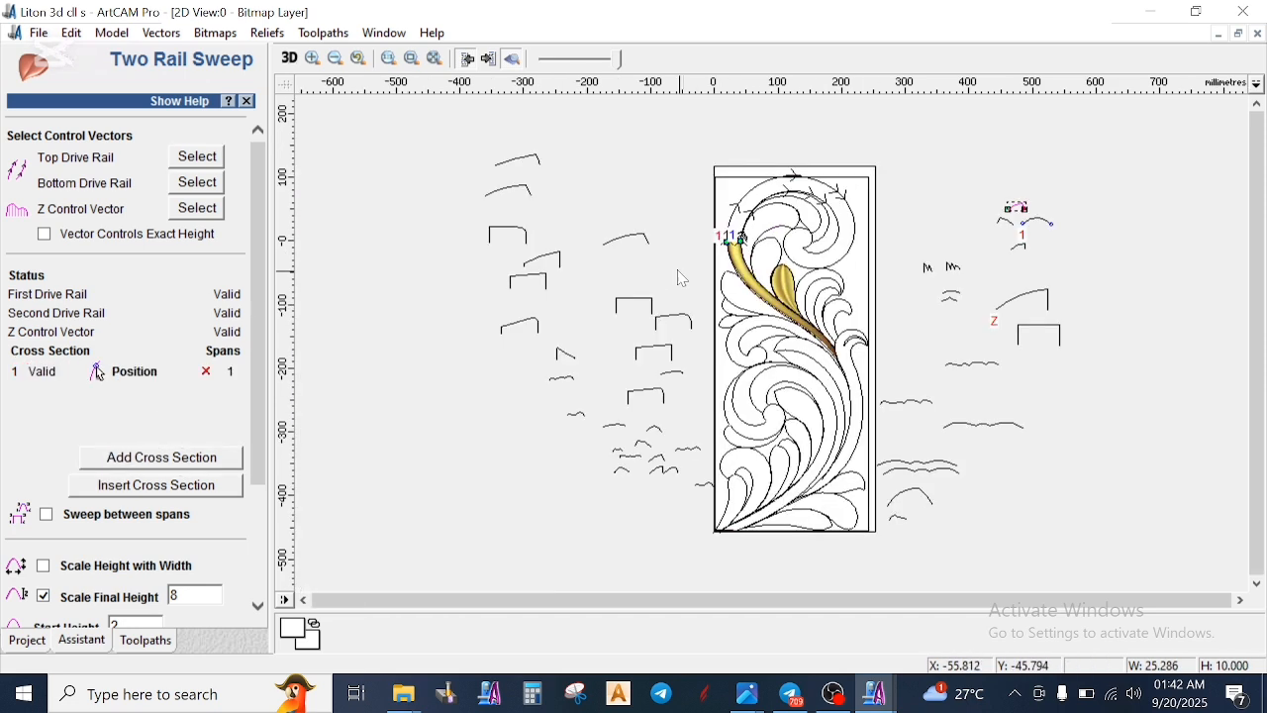
{"action": "scroll", "coordinate": [847, 233], "scroll_direction": "up", "scroll_amount": 1}
{"action": "left_click", "coordinate": [174, 458]}
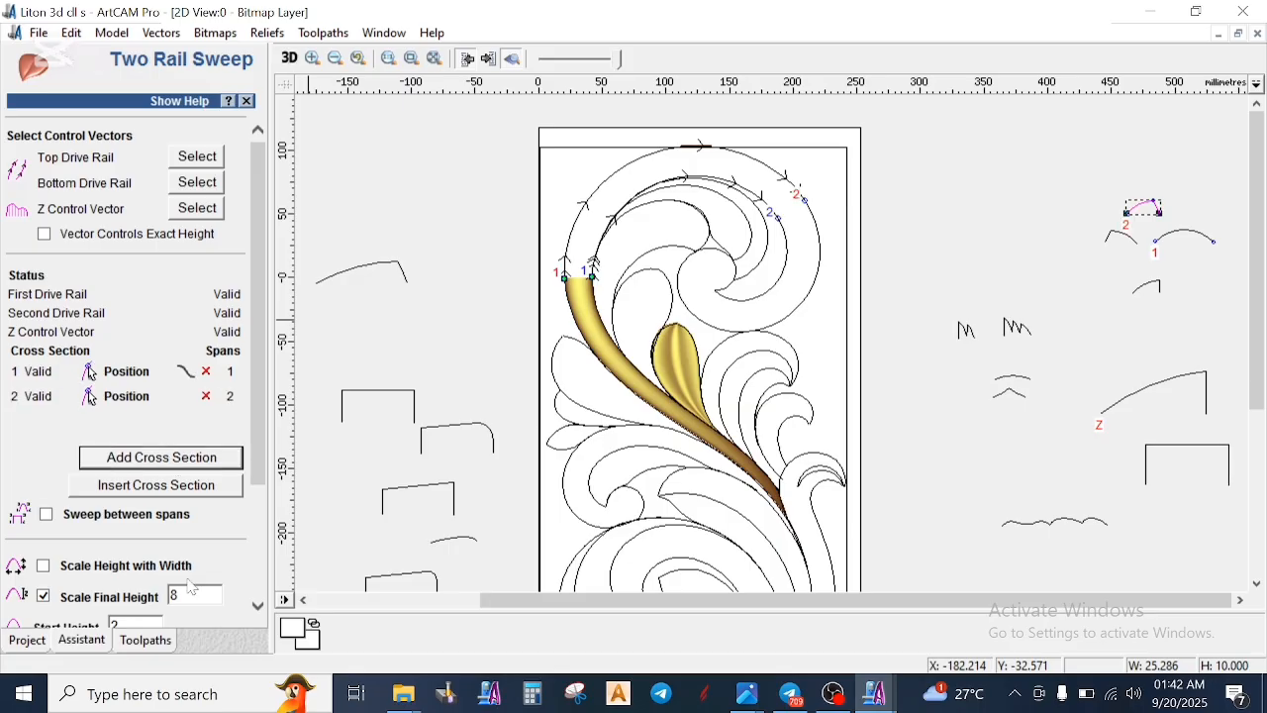
- Assign the flat-topped profile beside the model as the Z control vector and calculate the upper scroll's relief
{"action": "scroll", "coordinate": [175, 485], "scroll_direction": "down", "scroll_amount": 3}
{"action": "left_click", "coordinate": [401, 392]}
{"action": "scroll", "coordinate": [166, 208], "scroll_direction": "up", "scroll_amount": 3}
{"action": "left_click", "coordinate": [209, 214]}
{"action": "scroll", "coordinate": [159, 561], "scroll_direction": "down", "scroll_amount": 3}
{"action": "left_click", "coordinate": [147, 610]}
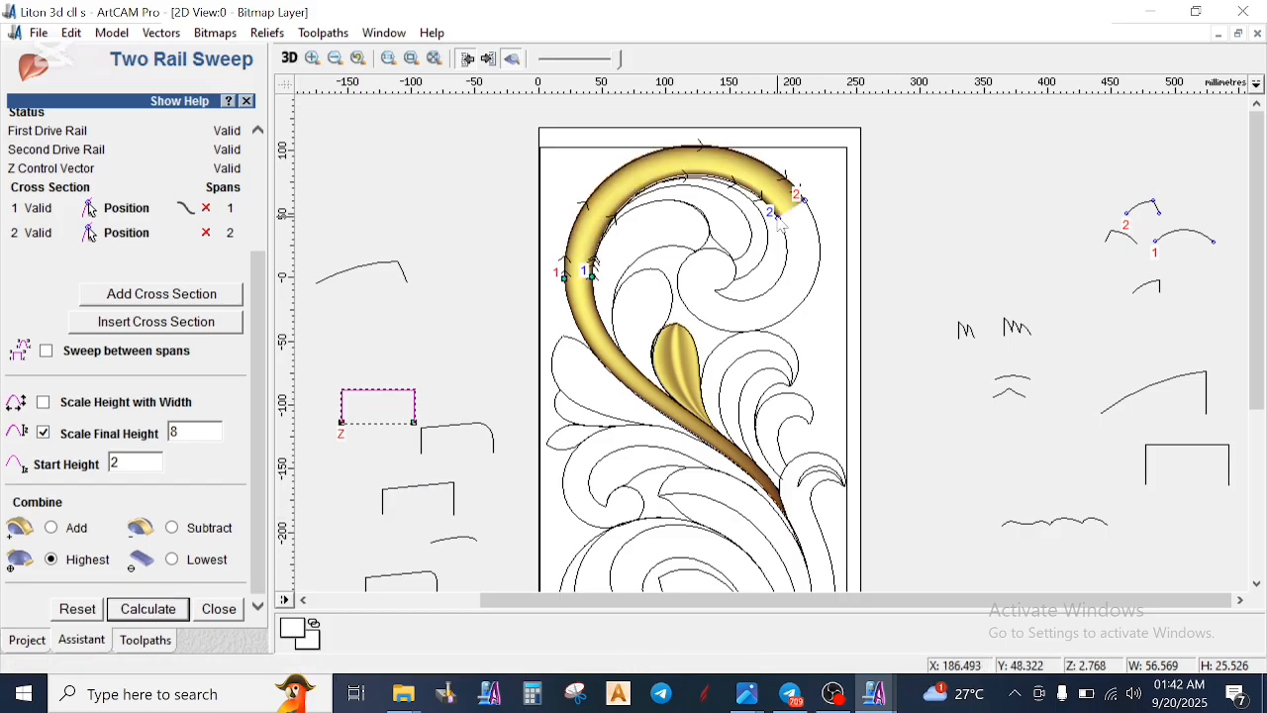
- Inspect the transition between the stem relief and the upper scroll relief in the 2D and 3D views
{"action": "scroll", "coordinate": [594, 272], "scroll_direction": "up", "scroll_amount": 3}
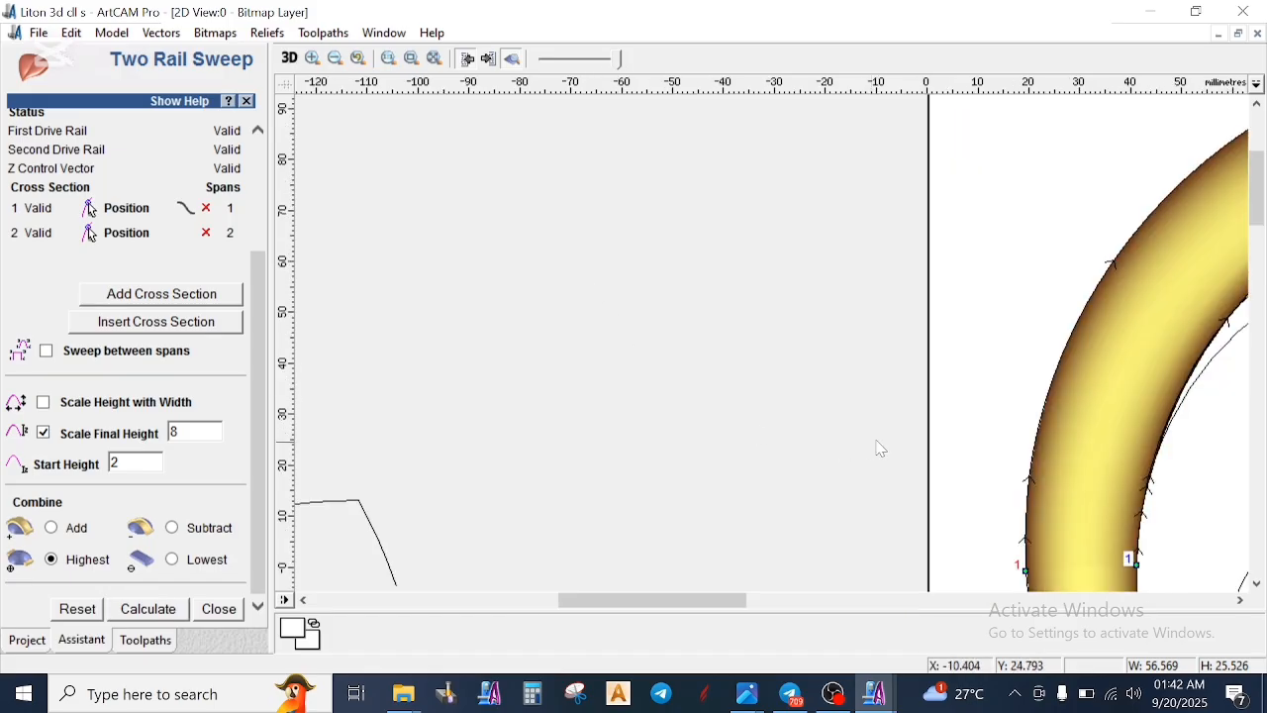
{"action": "scroll", "coordinate": [1116, 264], "scroll_direction": "down", "scroll_amount": 3}
{"action": "scroll", "coordinate": [469, 411], "scroll_direction": "up", "scroll_amount": 2}
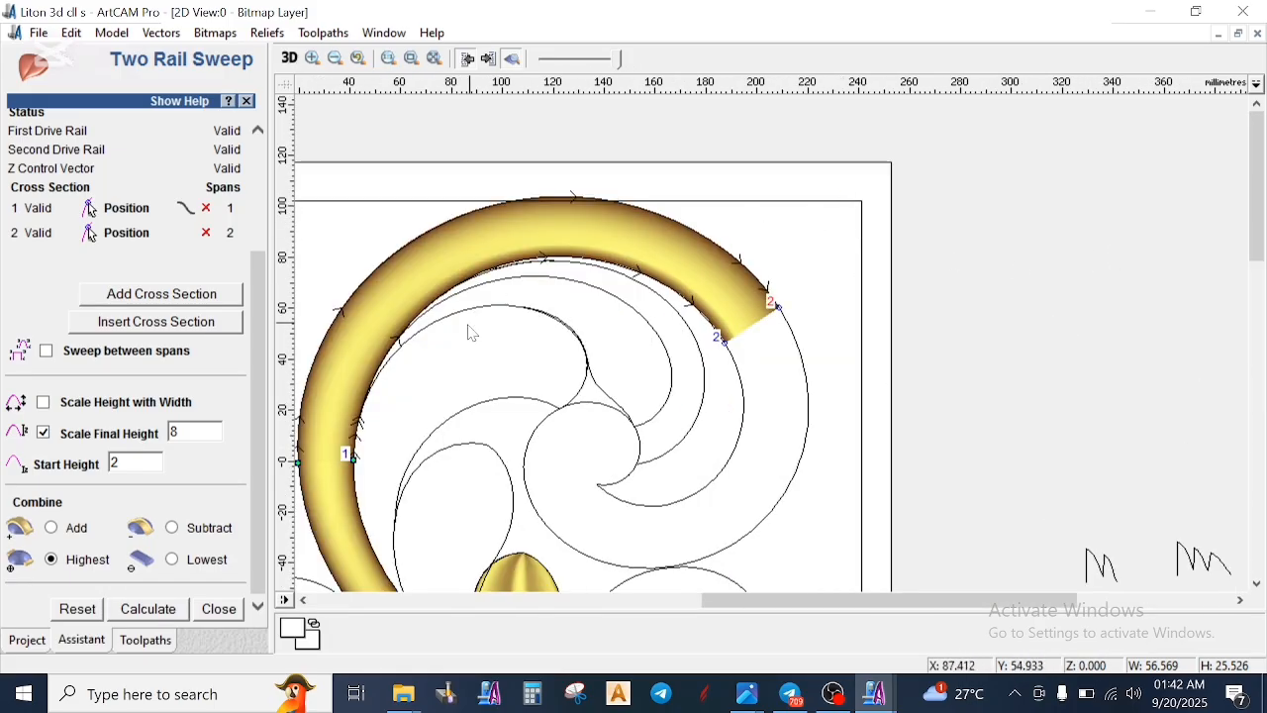
{"action": "scroll", "coordinate": [441, 439], "scroll_direction": "up", "scroll_amount": 1}
{"action": "scroll", "coordinate": [812, 346], "scroll_direction": "up", "scroll_amount": 2}
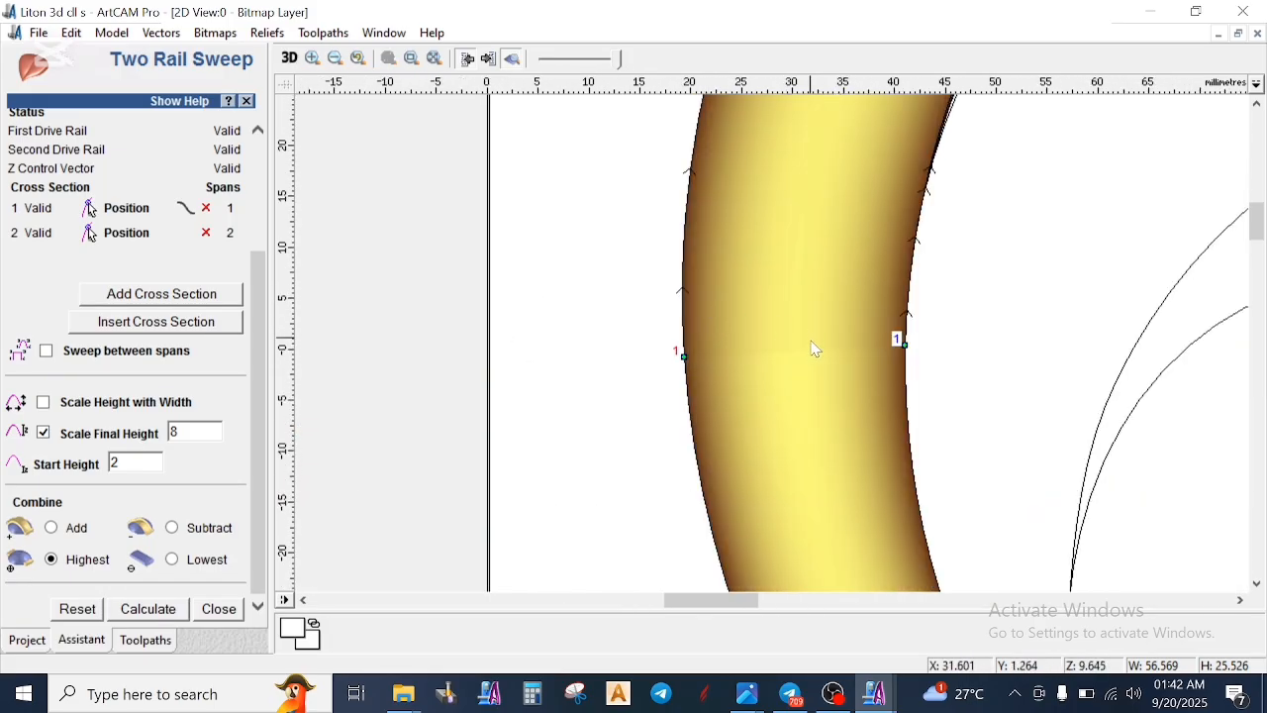
{"action": "scroll", "coordinate": [818, 374], "scroll_direction": "down", "scroll_amount": 5}
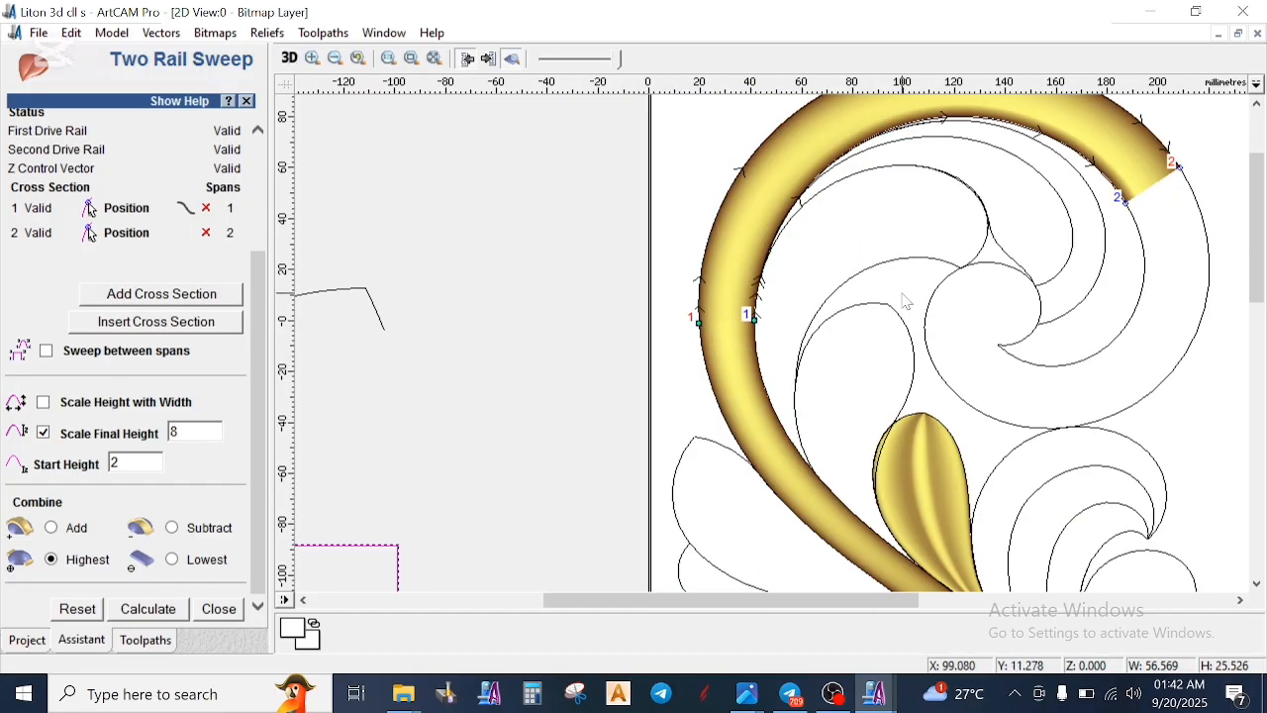
{"action": "scroll", "coordinate": [1034, 222], "scroll_direction": "up", "scroll_amount": 2}
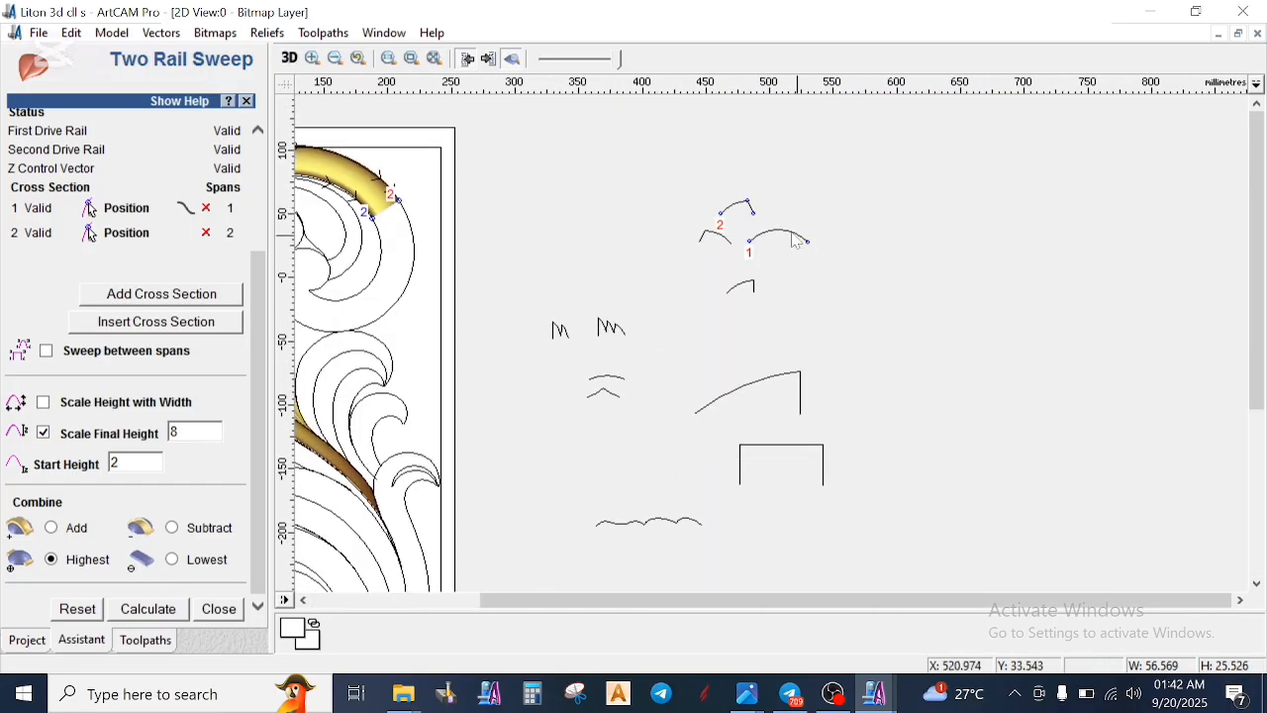
{"action": "scroll", "coordinate": [752, 243], "scroll_direction": "up", "scroll_amount": 1}
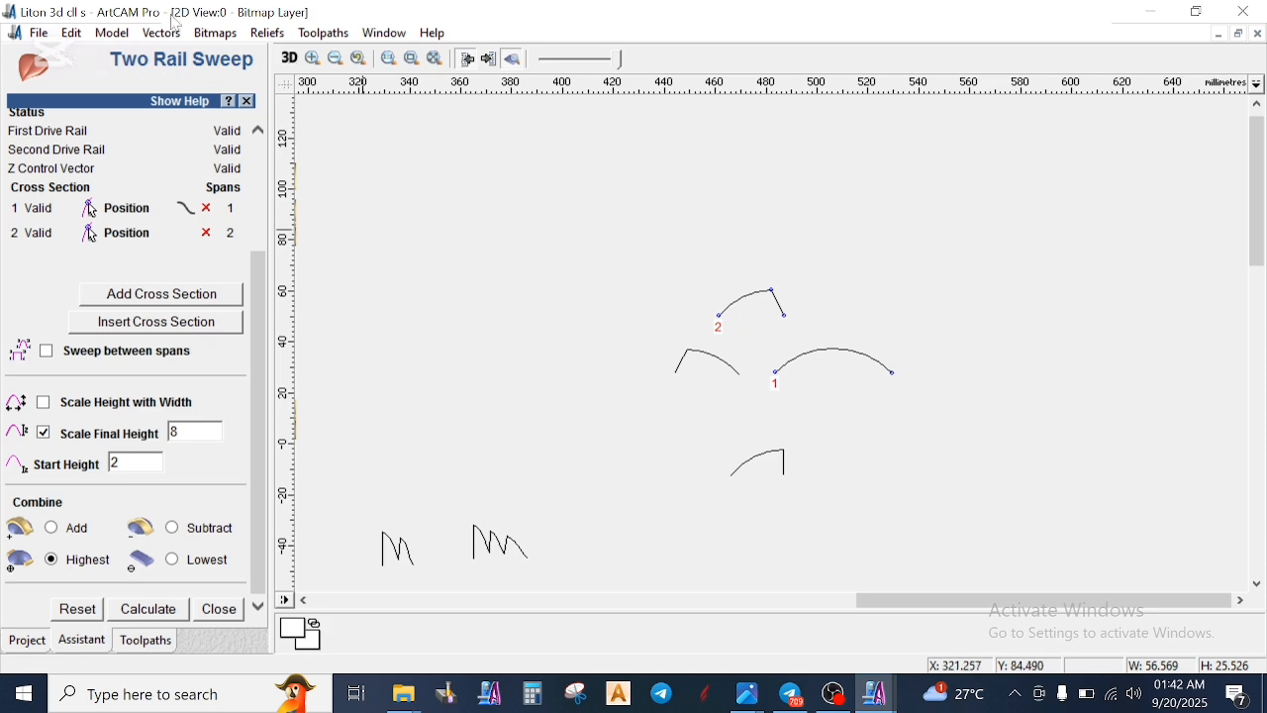
{"action": "scroll", "coordinate": [706, 278], "scroll_direction": "down", "scroll_amount": 2}
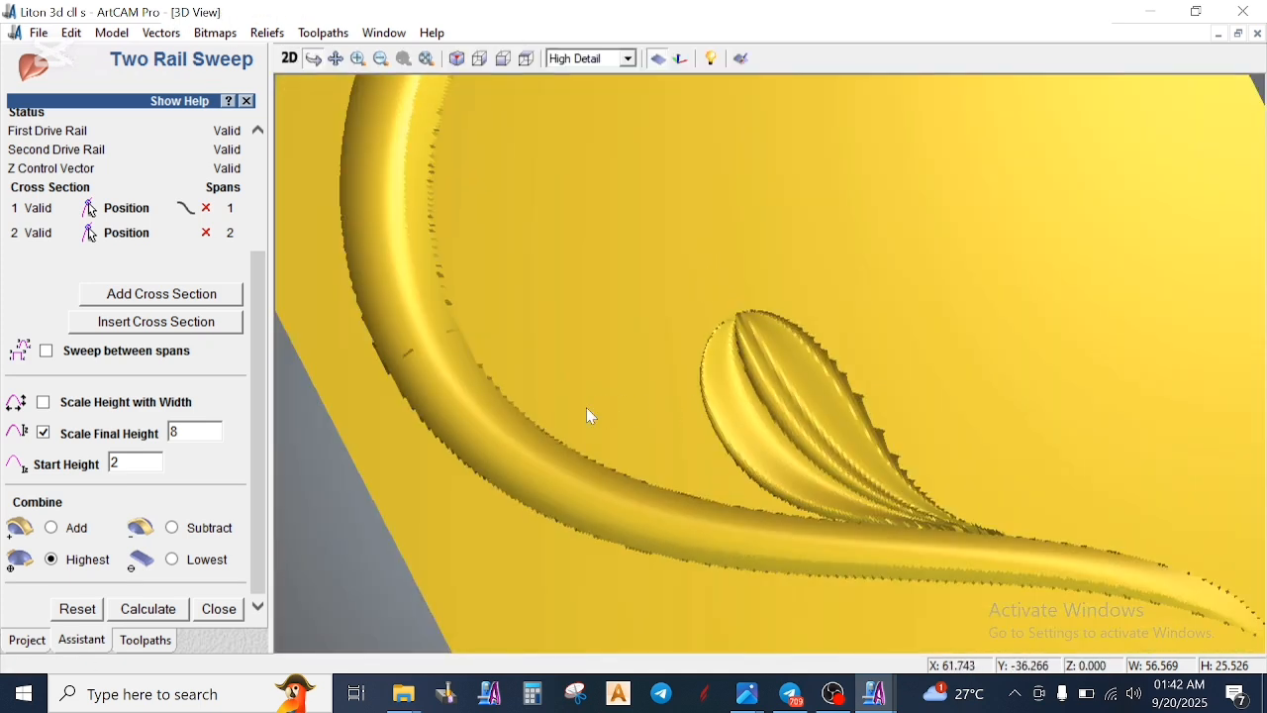
{"action": "scroll", "coordinate": [401, 420], "scroll_direction": "up", "scroll_amount": 2}
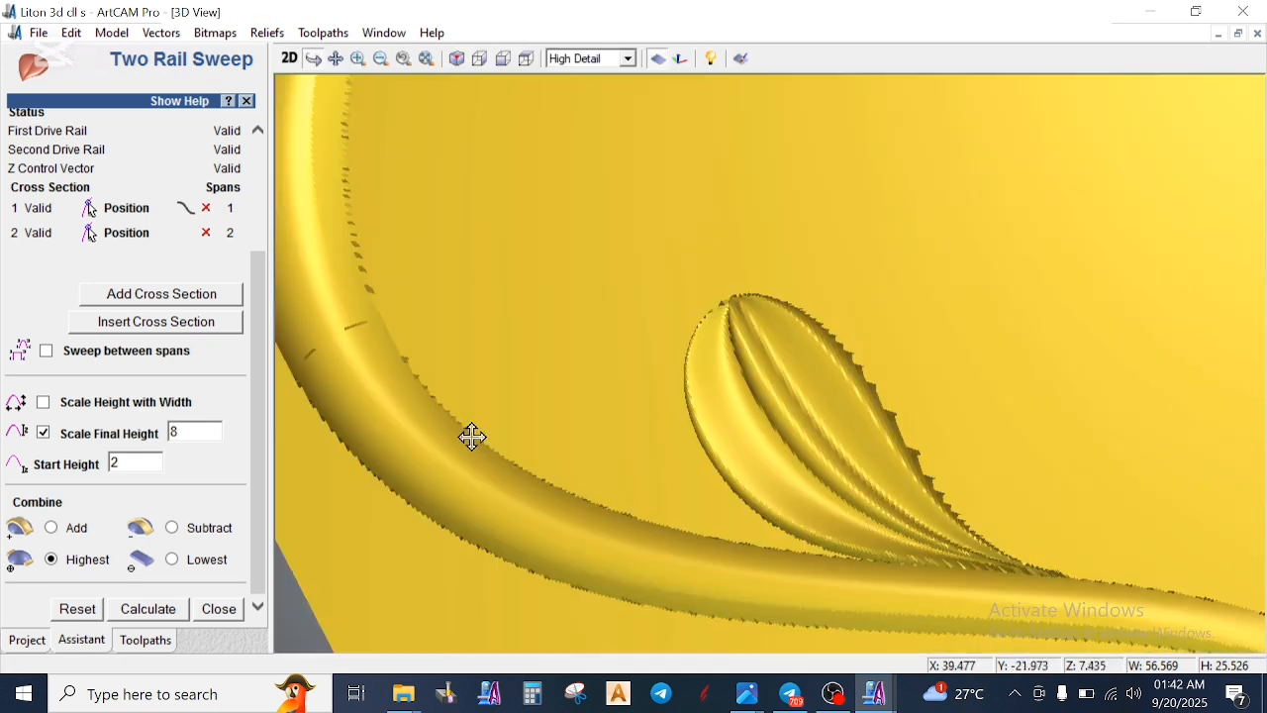
{"action": "scroll", "coordinate": [698, 526], "scroll_direction": "up", "scroll_amount": 3}
{"action": "left_click_drag", "start_coordinate": [798, 462], "coordinate": [1046, 473]}
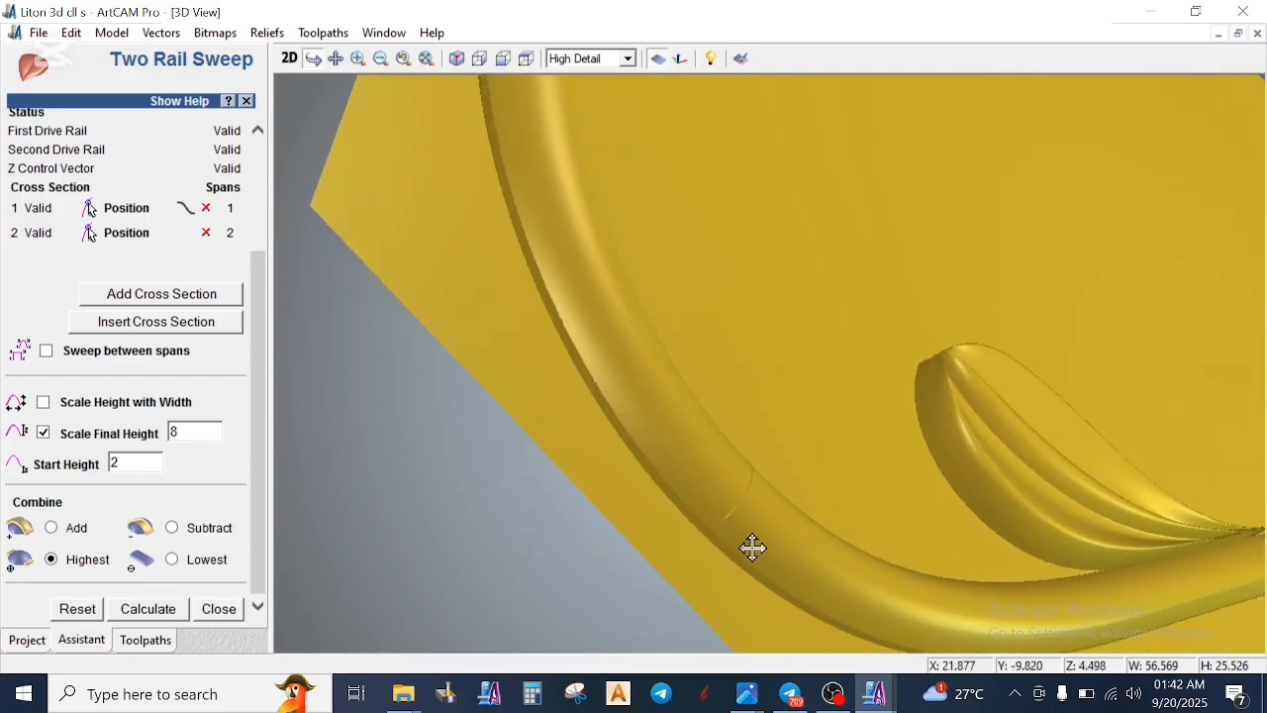
- Return to the 2D view and undo the upper scroll's Two Rail Sweep
{"action": "left_click", "coordinate": [289, 58]}
{"action": "scroll", "coordinate": [463, 313], "scroll_direction": "down", "scroll_amount": 2}
{"action": "scroll", "coordinate": [779, 322], "scroll_direction": "up", "scroll_amount": 1}
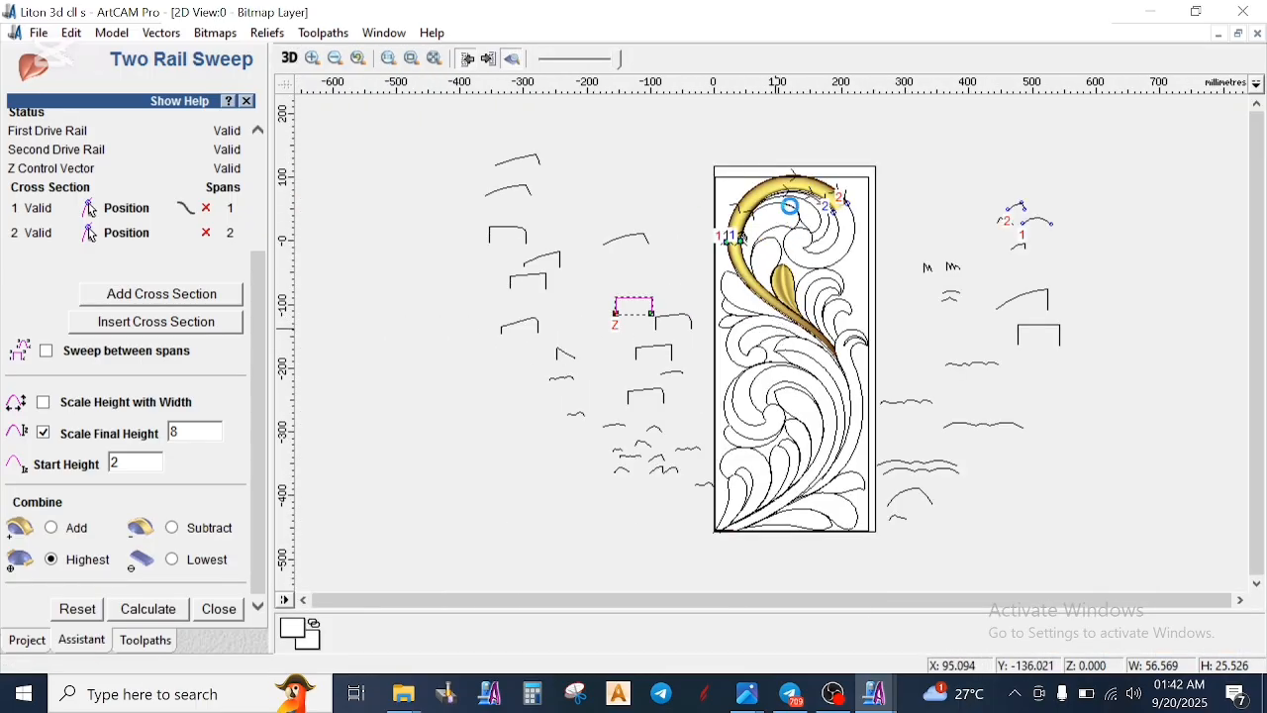
{"action": "scroll", "coordinate": [773, 240], "scroll_direction": "up", "scroll_amount": 1}
{"action": "scroll", "coordinate": [787, 272], "scroll_direction": "down", "scroll_amount": 1}
{"action": "scroll", "coordinate": [998, 254], "scroll_direction": "up", "scroll_amount": 1}
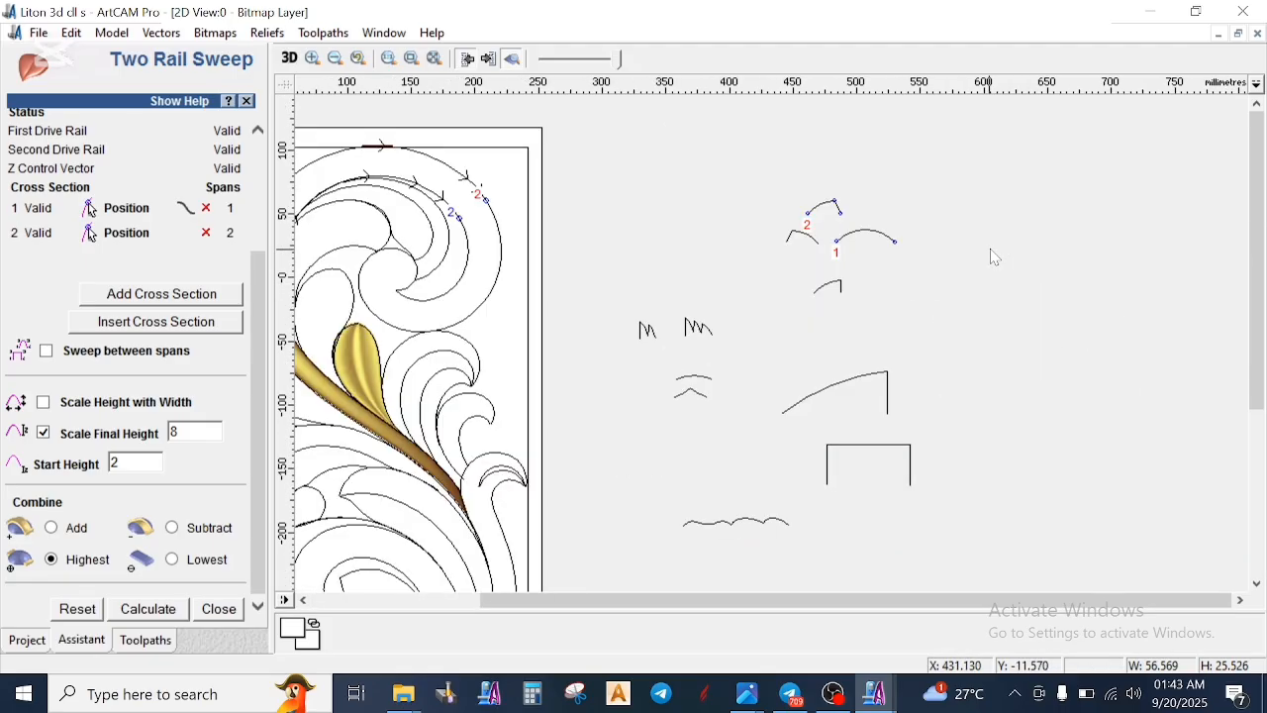
- Review the peaked second cross section against the rails of the stem and the upper scroll
{"action": "left_click", "coordinate": [824, 212]}
{"action": "scroll", "coordinate": [818, 260], "scroll_direction": "down", "scroll_amount": 1}
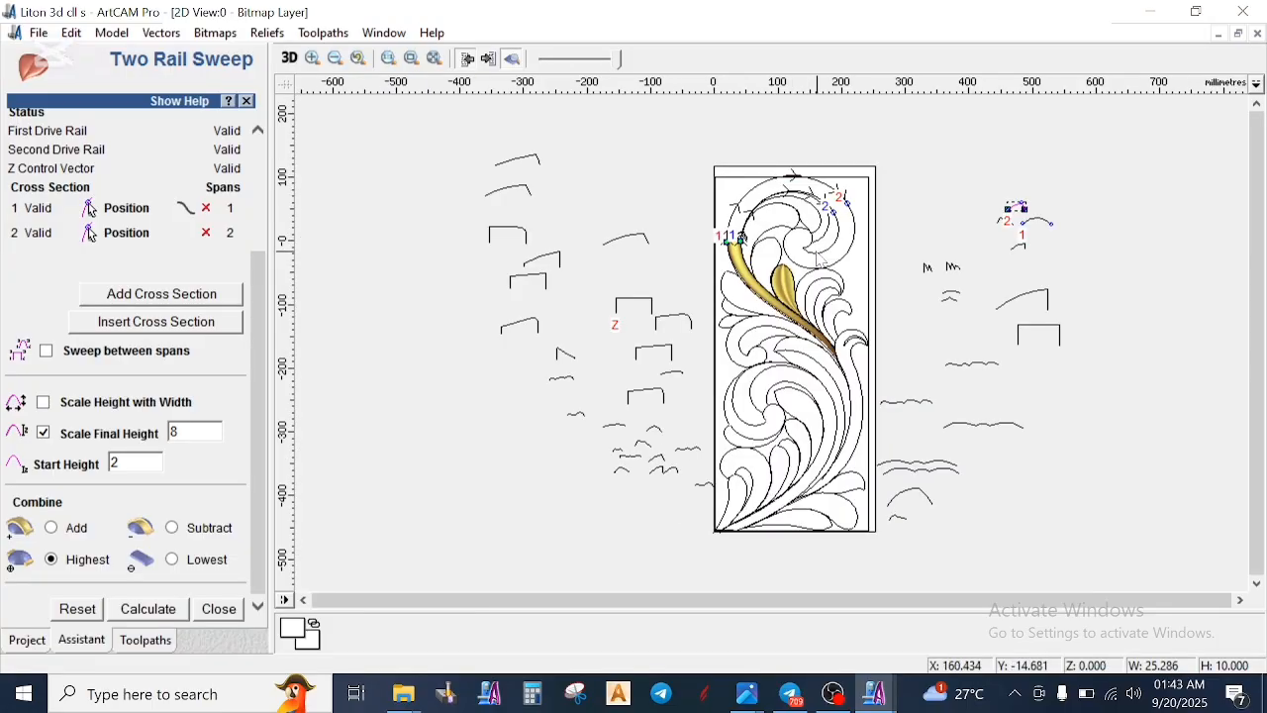
{"action": "scroll", "coordinate": [810, 297], "scroll_direction": "up", "scroll_amount": 1}
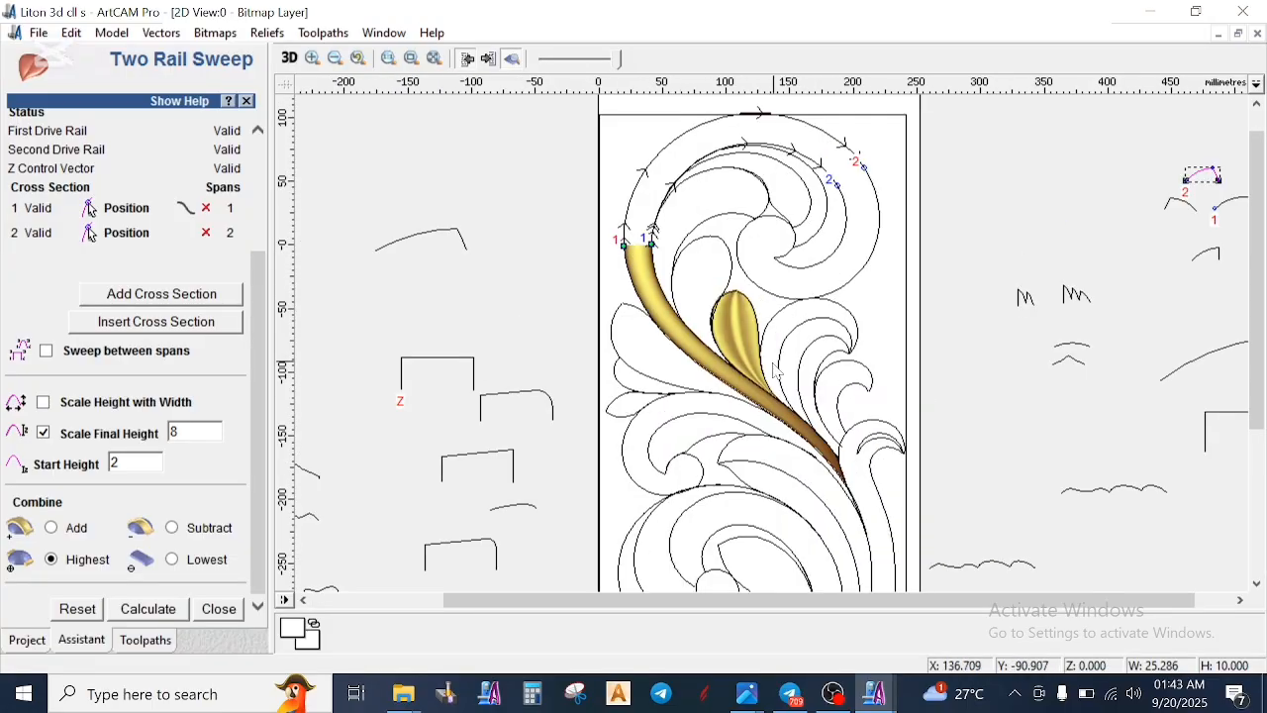
{"action": "left_click", "coordinate": [789, 417]}
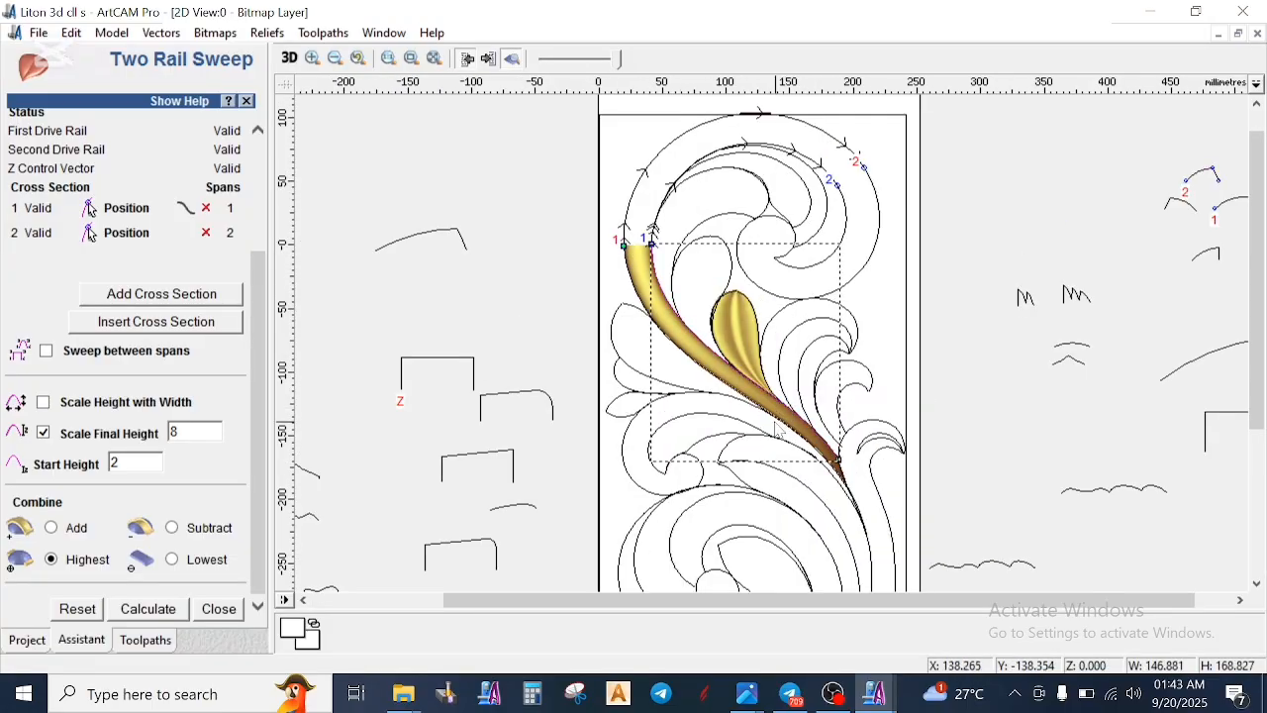
{"action": "left_click", "coordinate": [776, 420]}
{"action": "scroll", "coordinate": [840, 346], "scroll_direction": "down", "scroll_amount": 1}
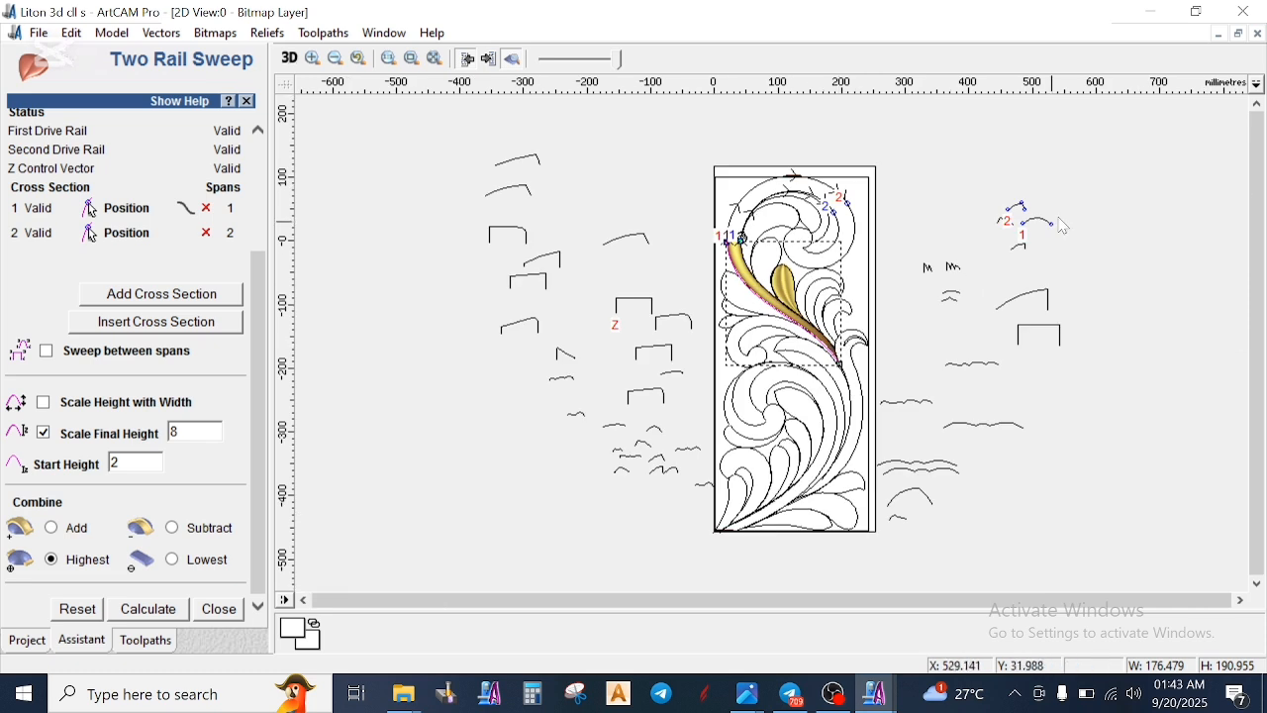
{"action": "scroll", "coordinate": [1025, 205], "scroll_direction": "up", "scroll_amount": 1}
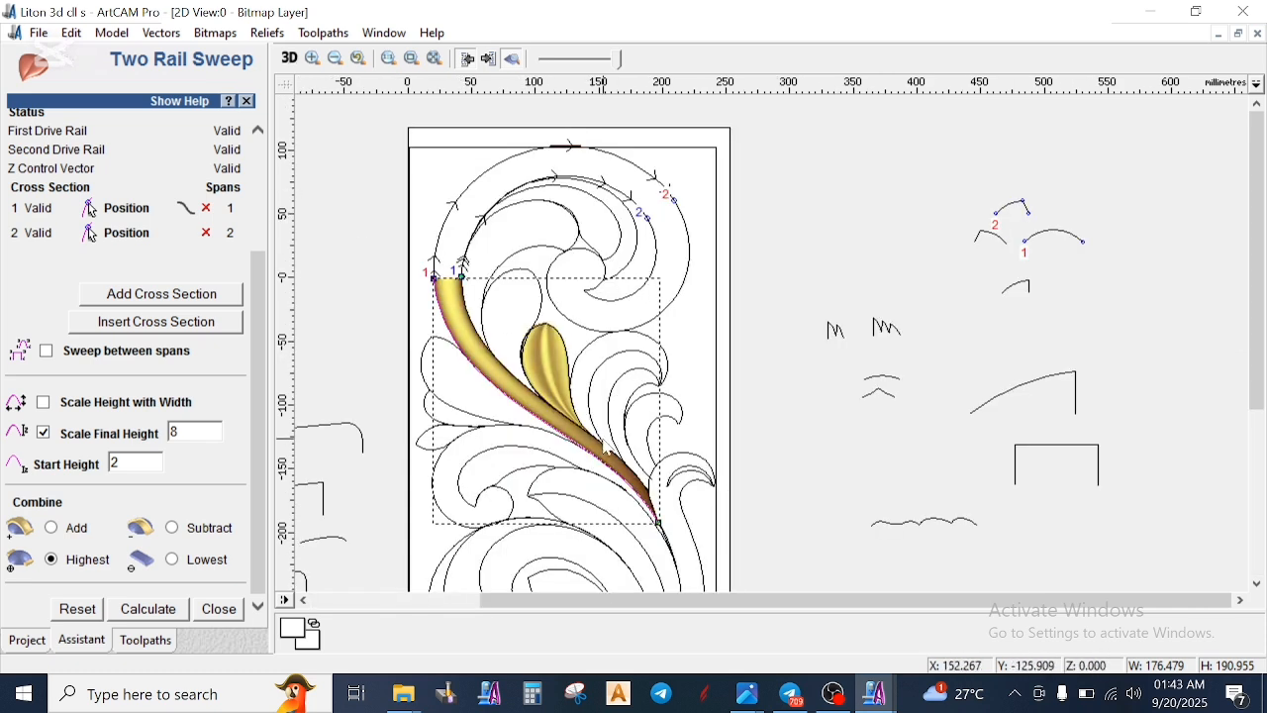
{"action": "left_click", "coordinate": [451, 231]}
{"action": "left_click", "coordinate": [468, 242]}
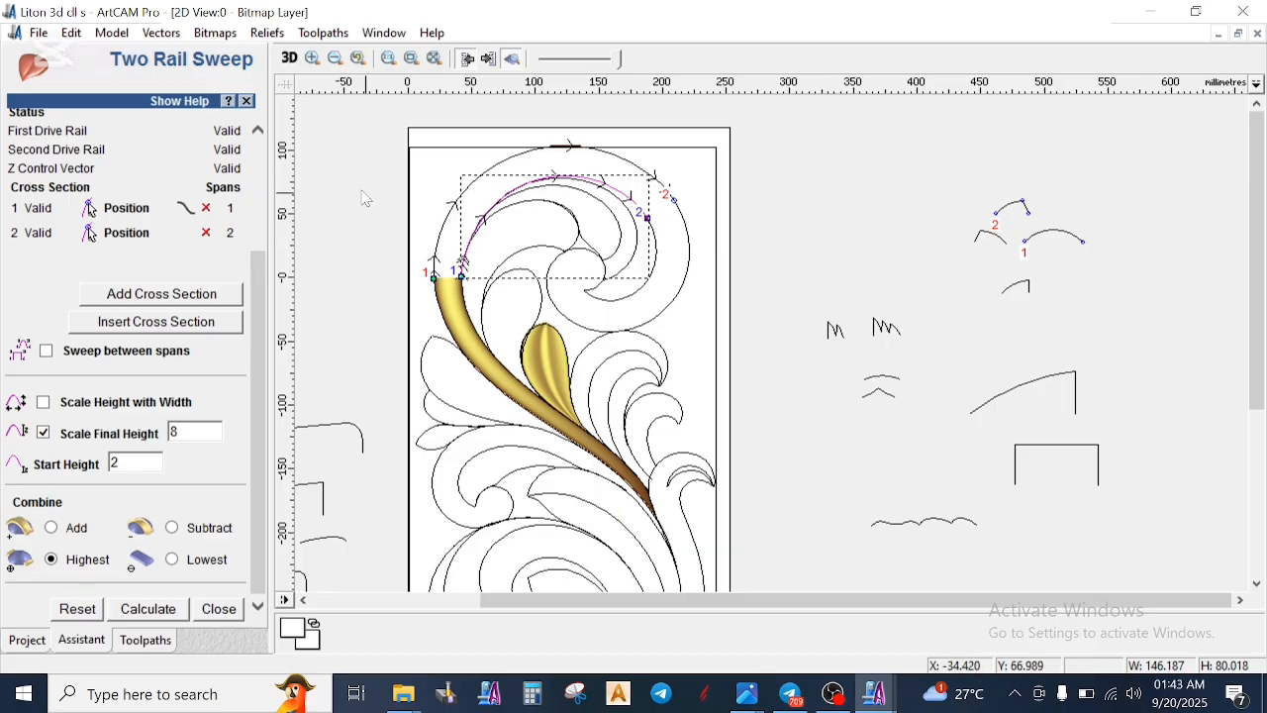
{"action": "left_click", "coordinate": [330, 155]}
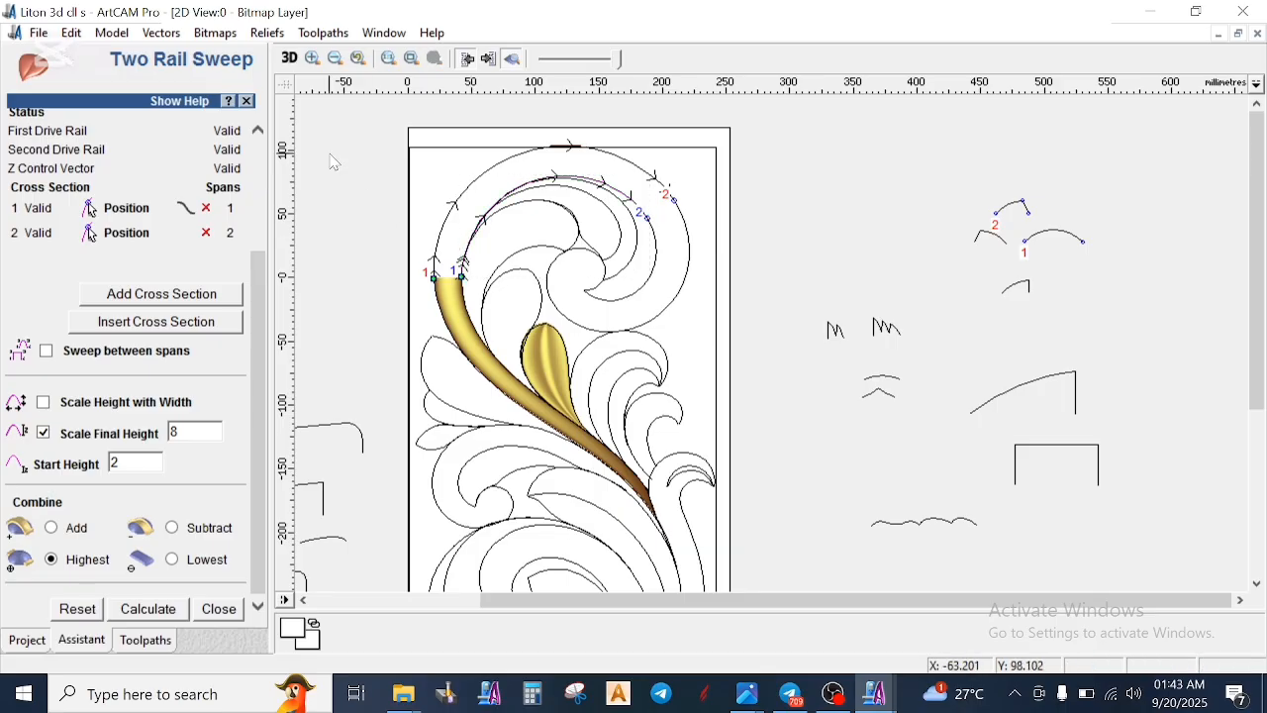
- Close the Two Rail Sweep and delete the small left-peaked profile next to the plain arc
{"action": "left_click", "coordinate": [246, 101]}
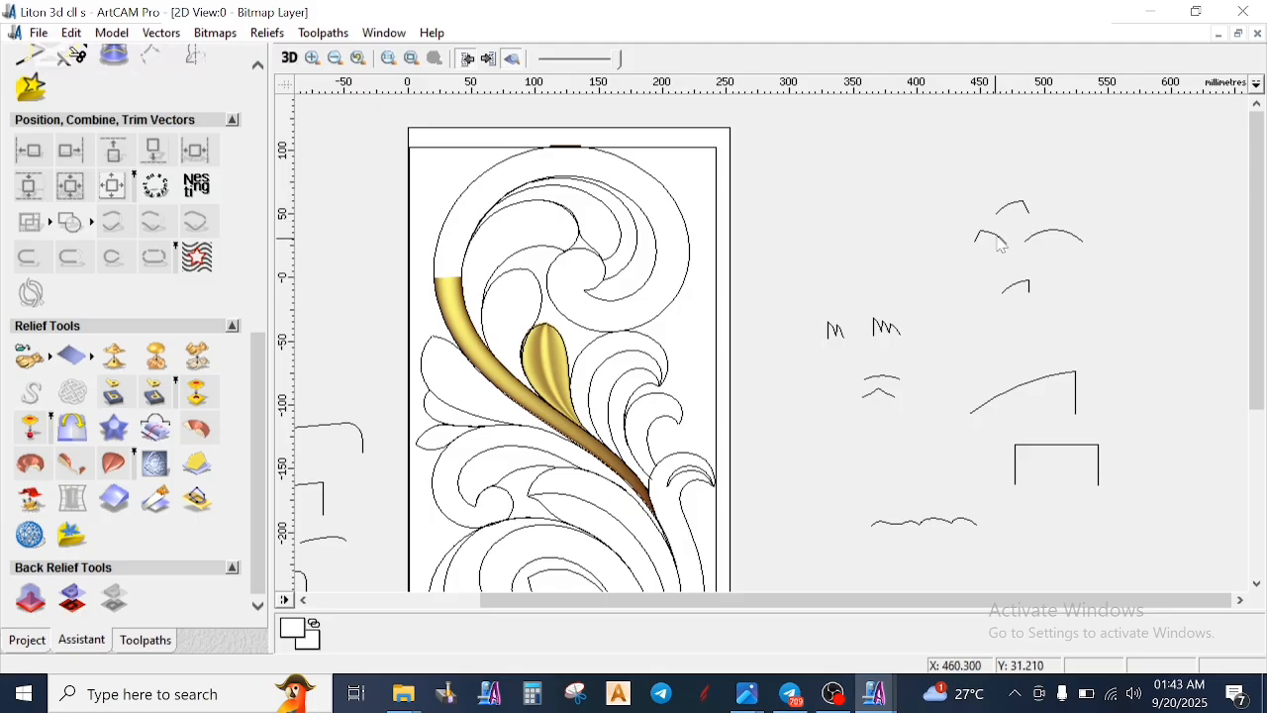
{"action": "left_click", "coordinate": [1012, 210]}
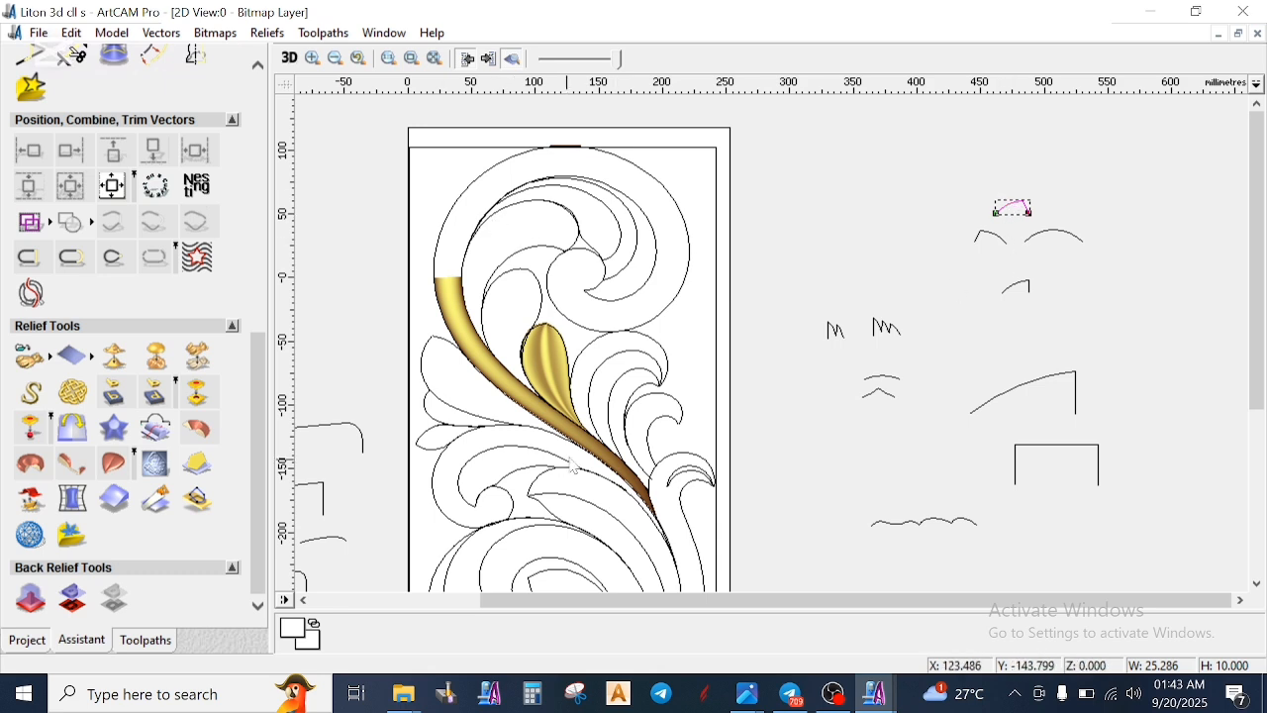
{"action": "left_click", "coordinate": [611, 457]}
{"action": "left_click", "coordinate": [868, 248]}
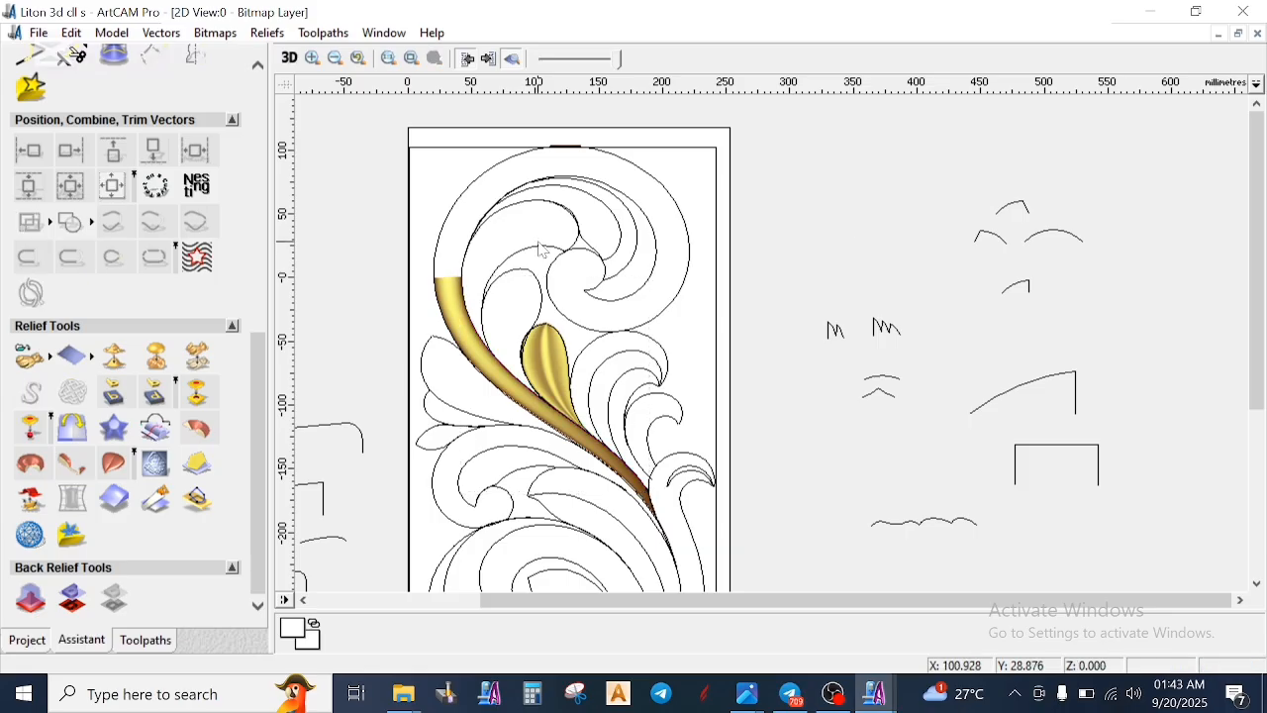
{"action": "left_click", "coordinate": [621, 161]}
{"action": "left_click", "coordinate": [836, 227]}
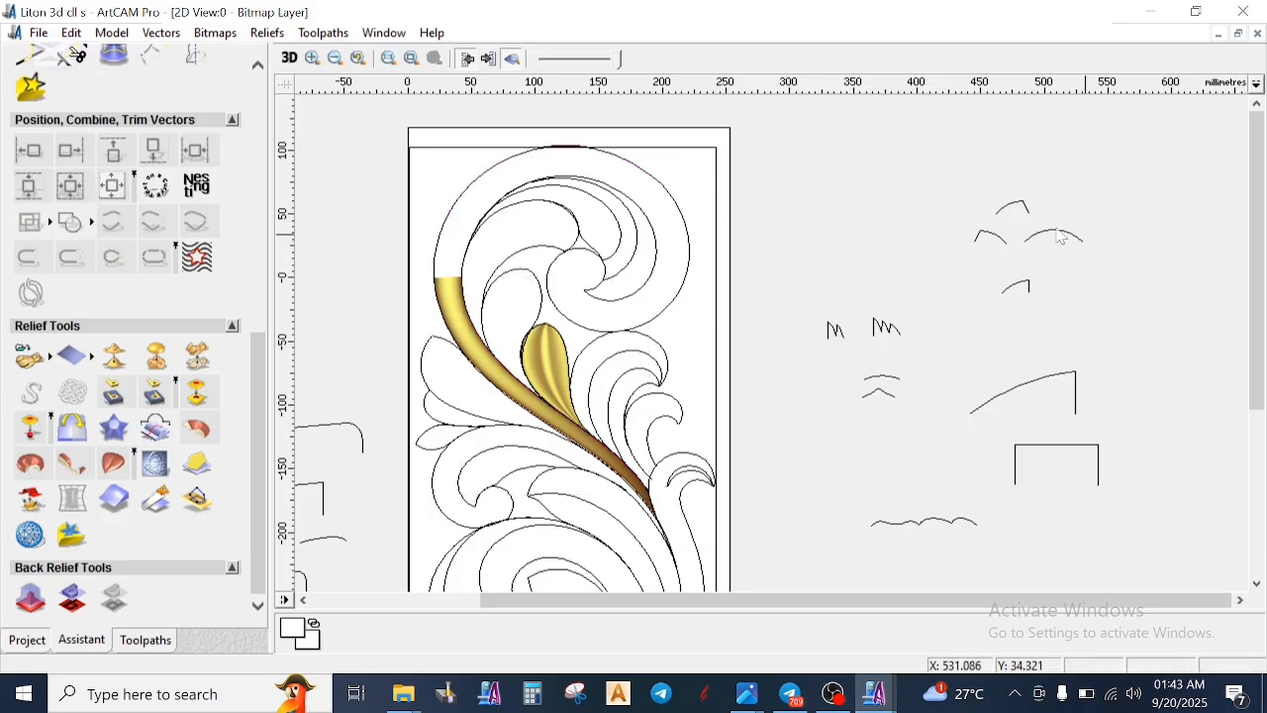
{"action": "left_click", "coordinate": [1005, 209]}
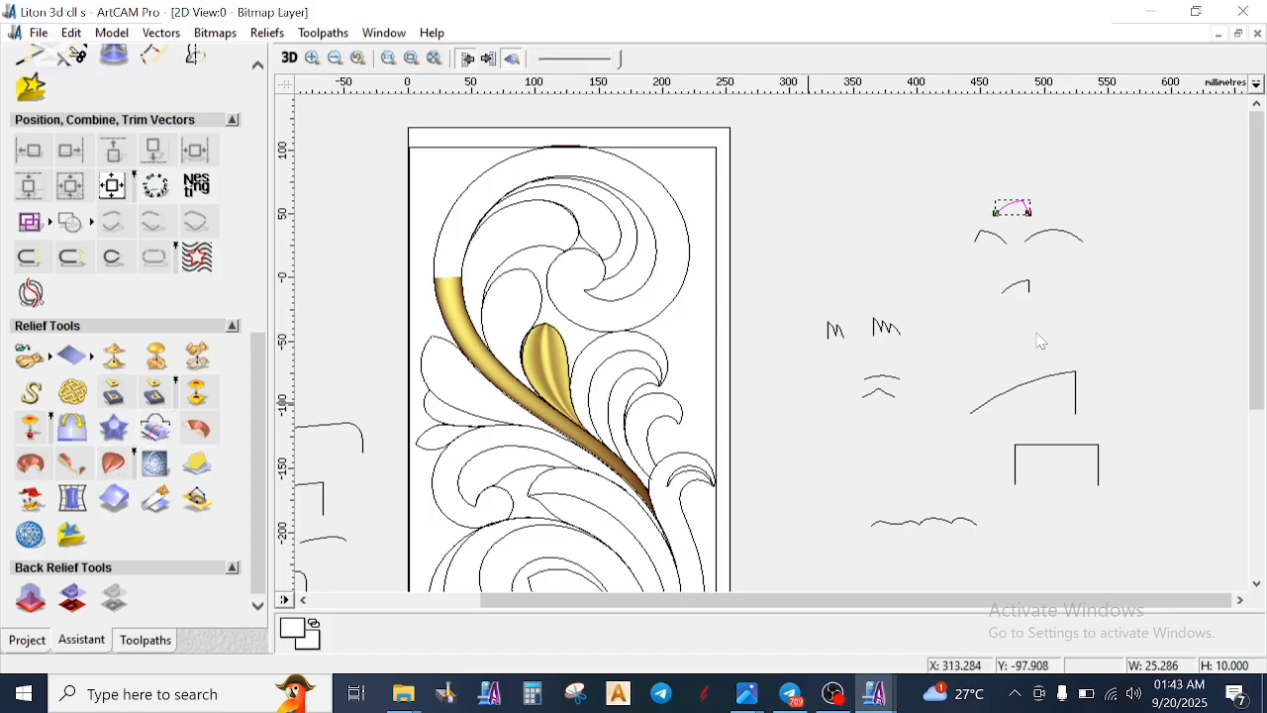
{"action": "left_click", "coordinate": [988, 236]}
{"action": "right_click", "coordinate": [982, 238]}
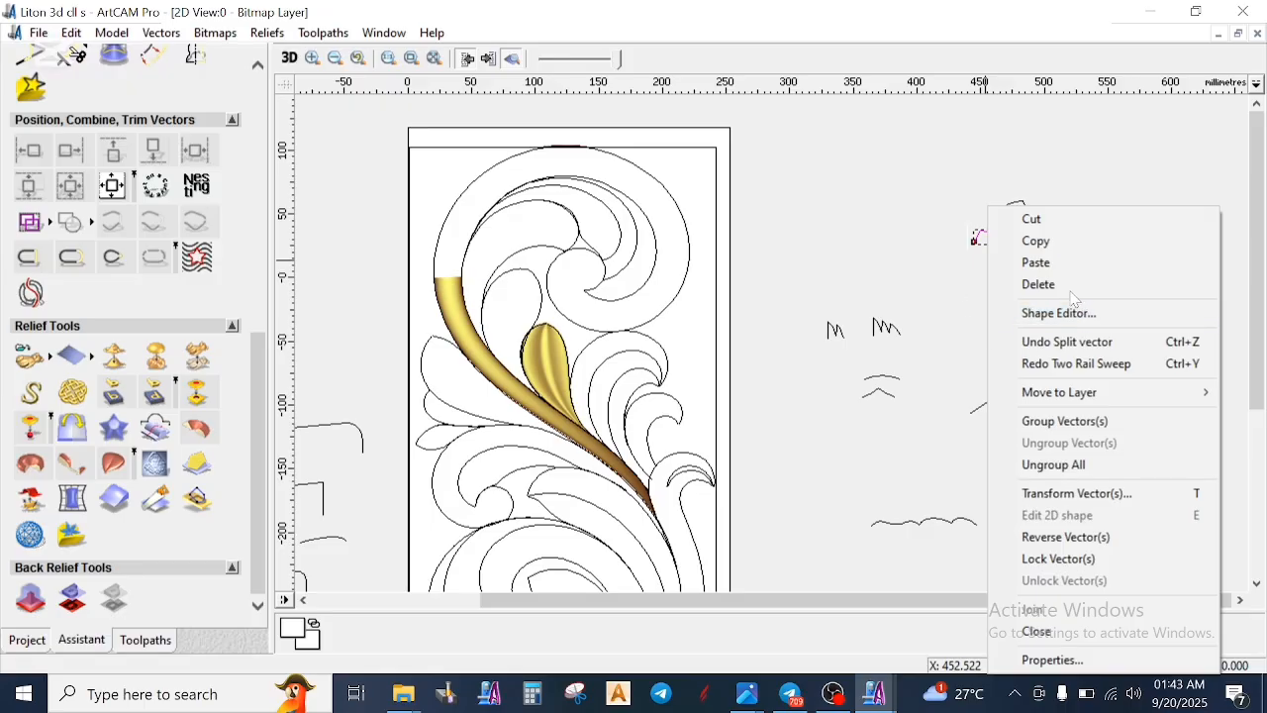
{"action": "left_click", "coordinate": [1036, 284]}
- Mirror the remaining 10 mm high peaked profile horizontally about its right side, keeping the original
{"action": "left_click", "coordinate": [1010, 208]}
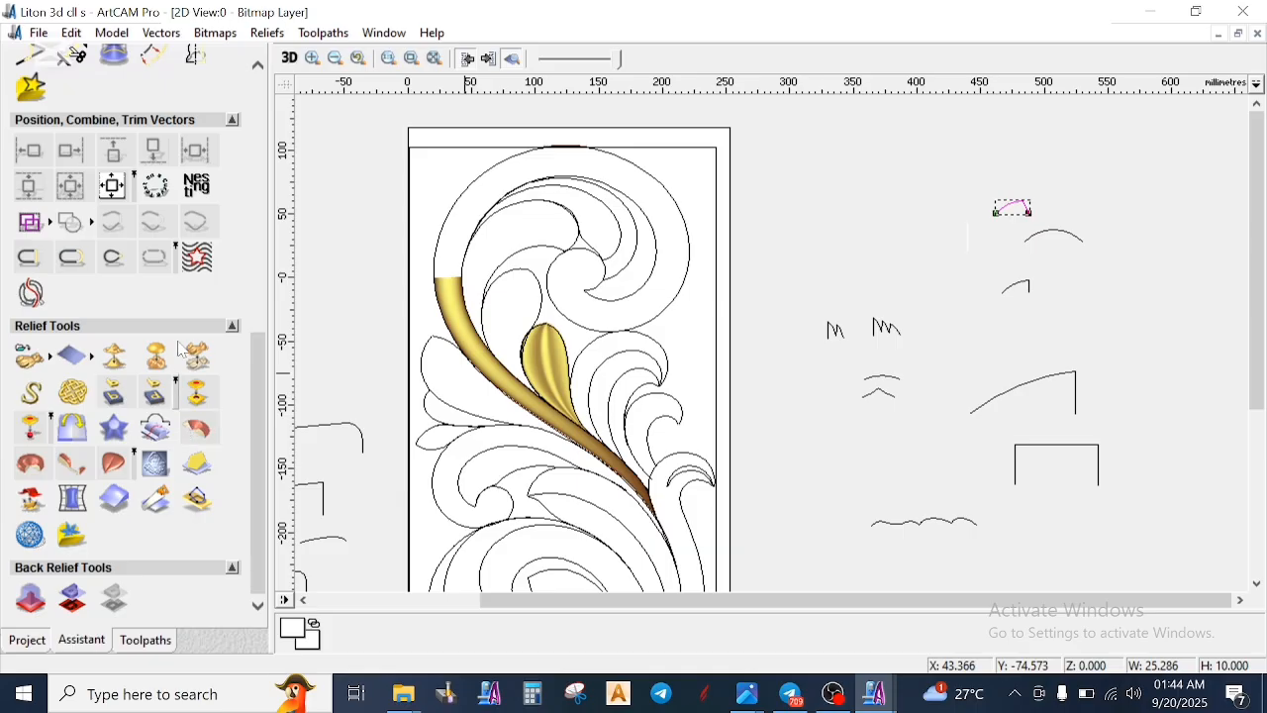
{"action": "scroll", "coordinate": [177, 424], "scroll_direction": "up", "scroll_amount": 5}
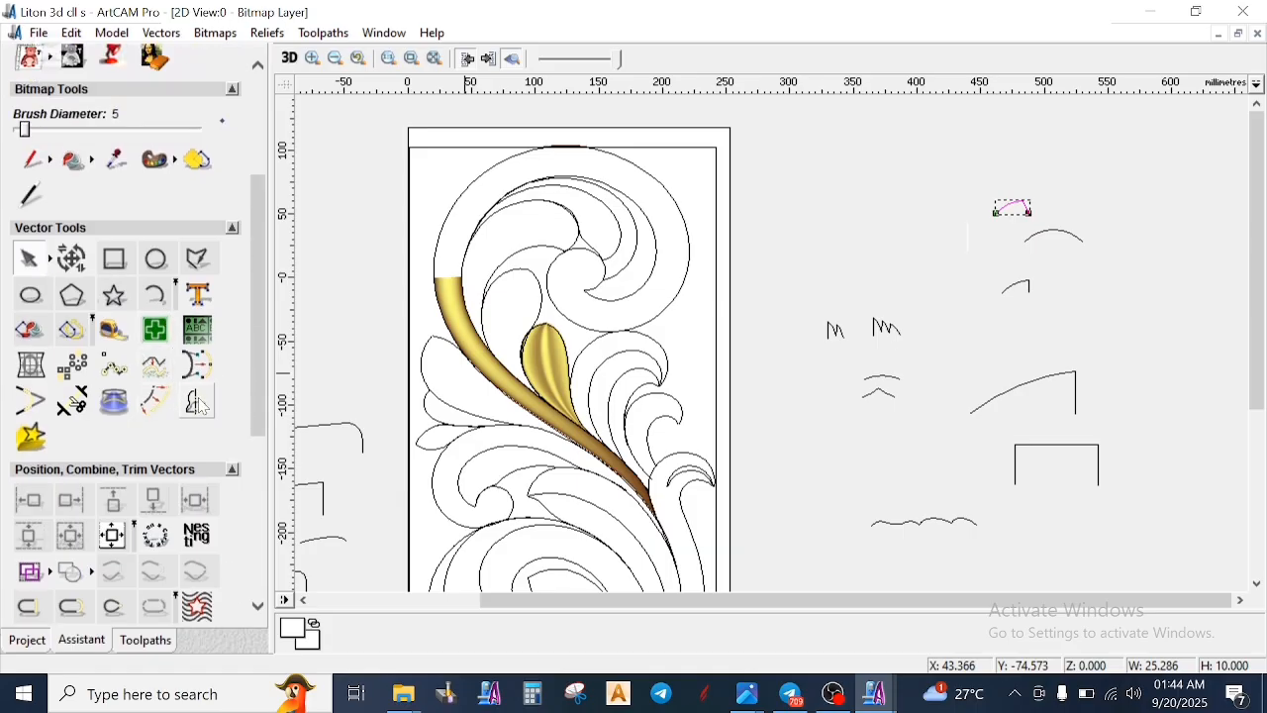
{"action": "left_click", "coordinate": [83, 341]}
{"action": "left_click", "coordinate": [200, 281]}
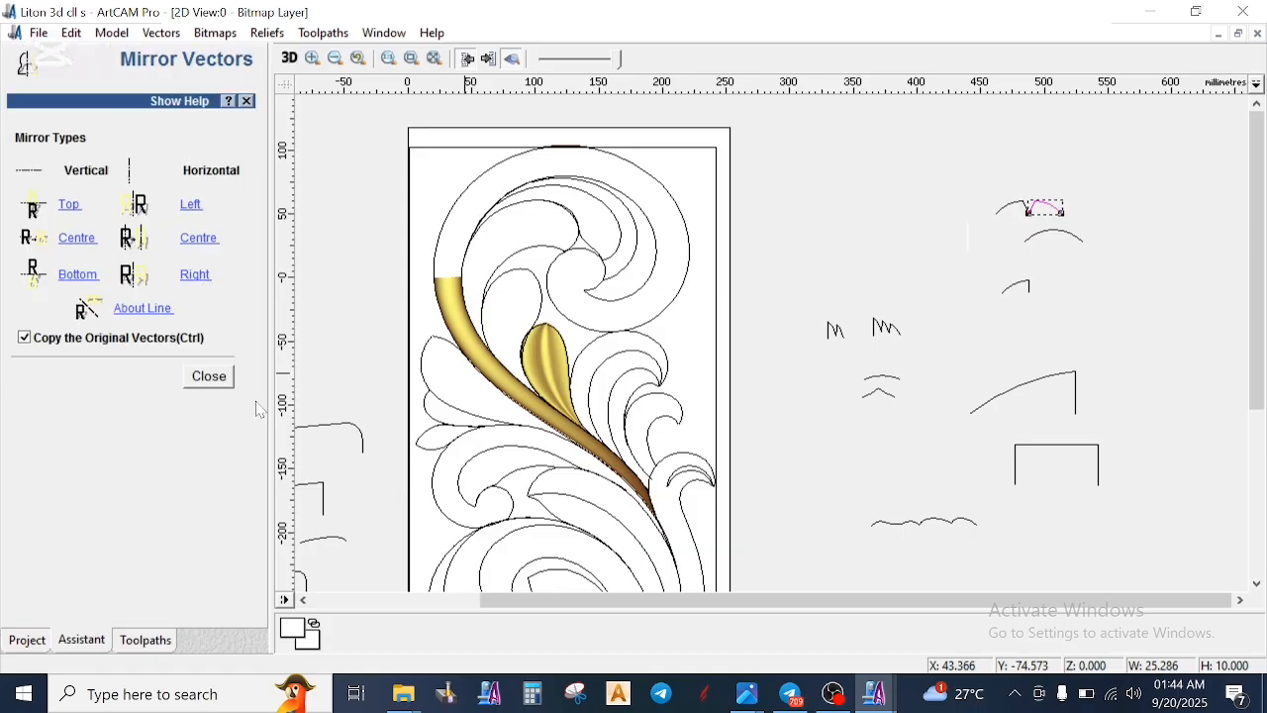
{"action": "left_click", "coordinate": [221, 382]}
{"action": "left_click", "coordinate": [945, 219]}
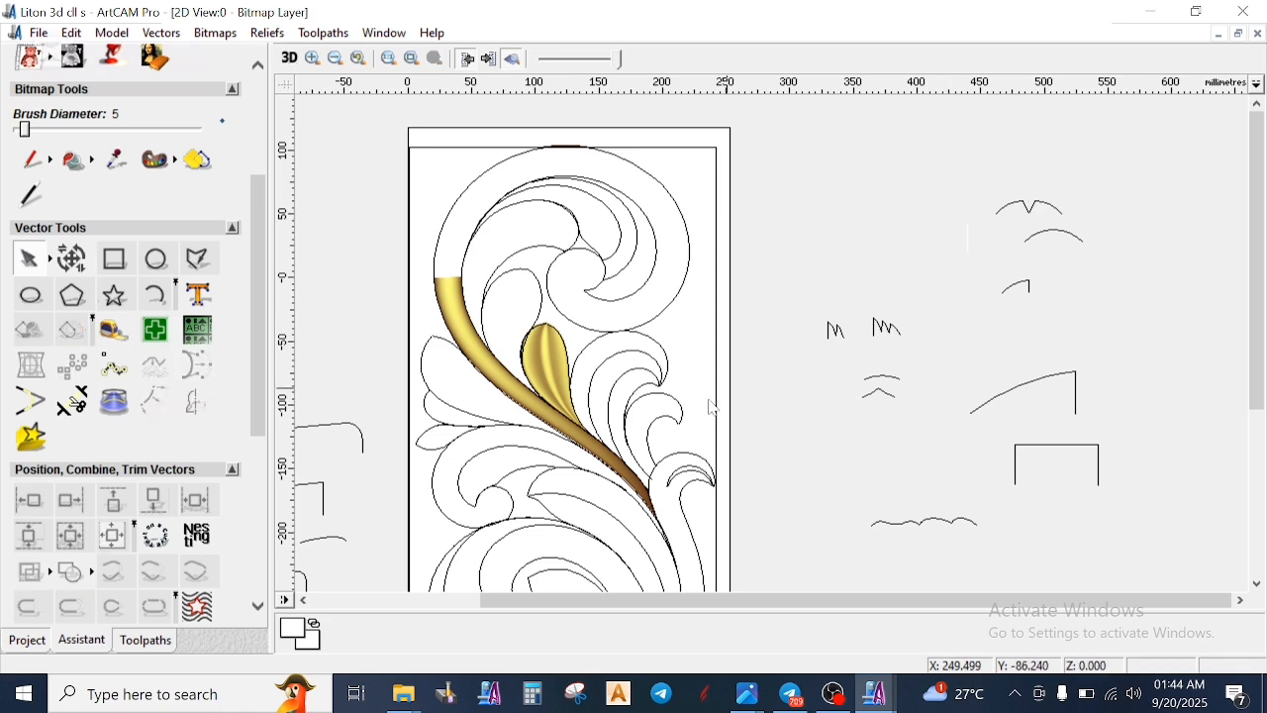
{"action": "left_click", "coordinate": [511, 372]}
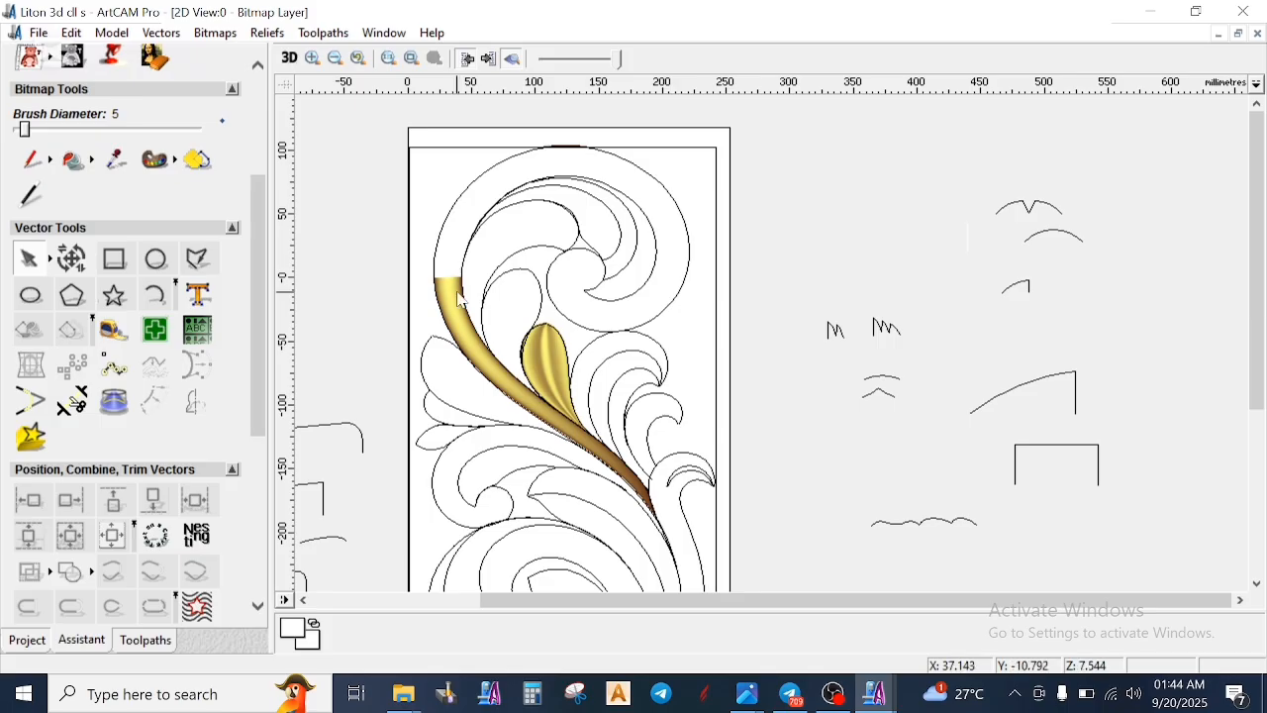
- Select the two edges of the long curved stem and start a Two Rail Sweep with them as drive rails
{"action": "scroll", "coordinate": [461, 290], "scroll_direction": "up", "scroll_amount": 2}
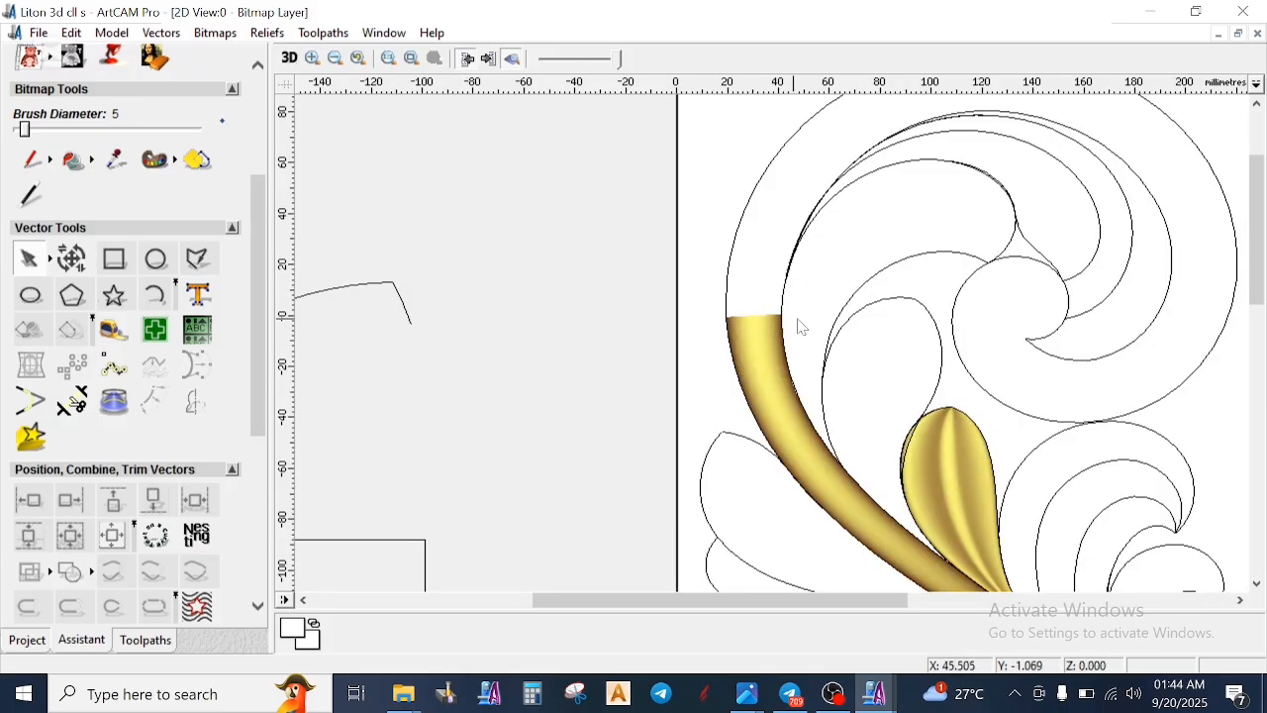
{"action": "scroll", "coordinate": [798, 327], "scroll_direction": "down", "scroll_amount": 2}
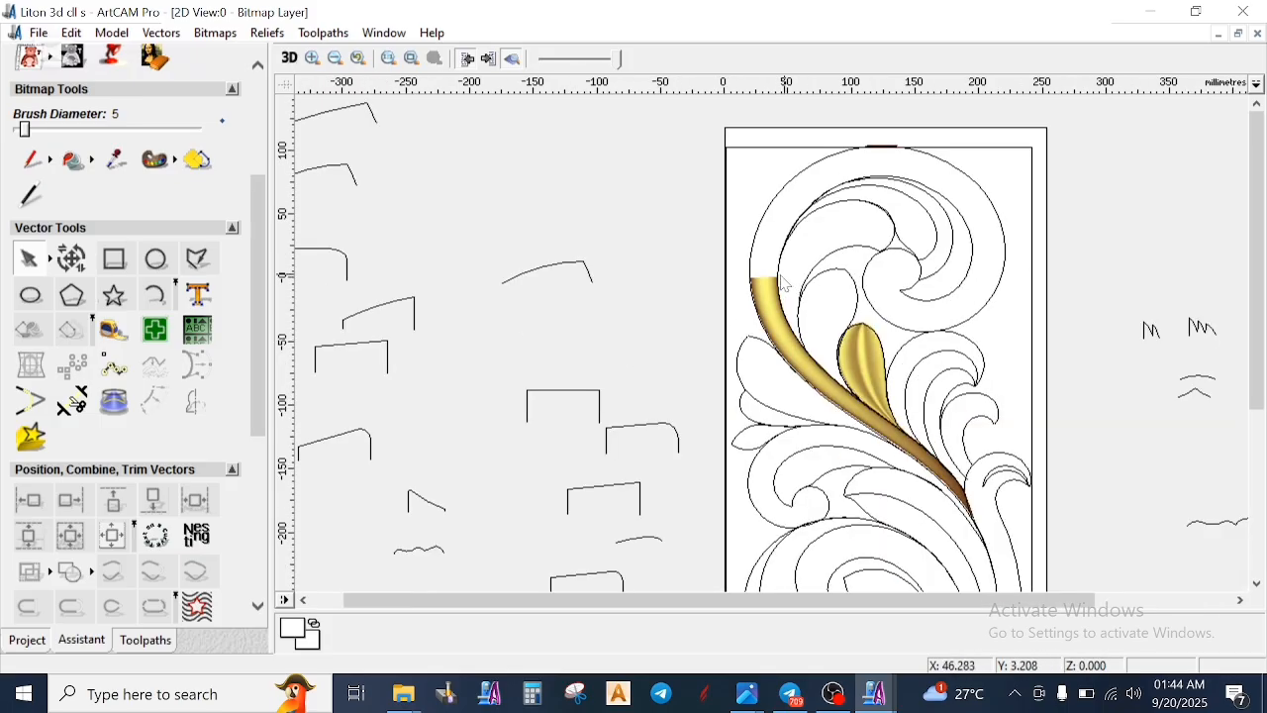
{"action": "scroll", "coordinate": [784, 284], "scroll_direction": "up", "scroll_amount": 2}
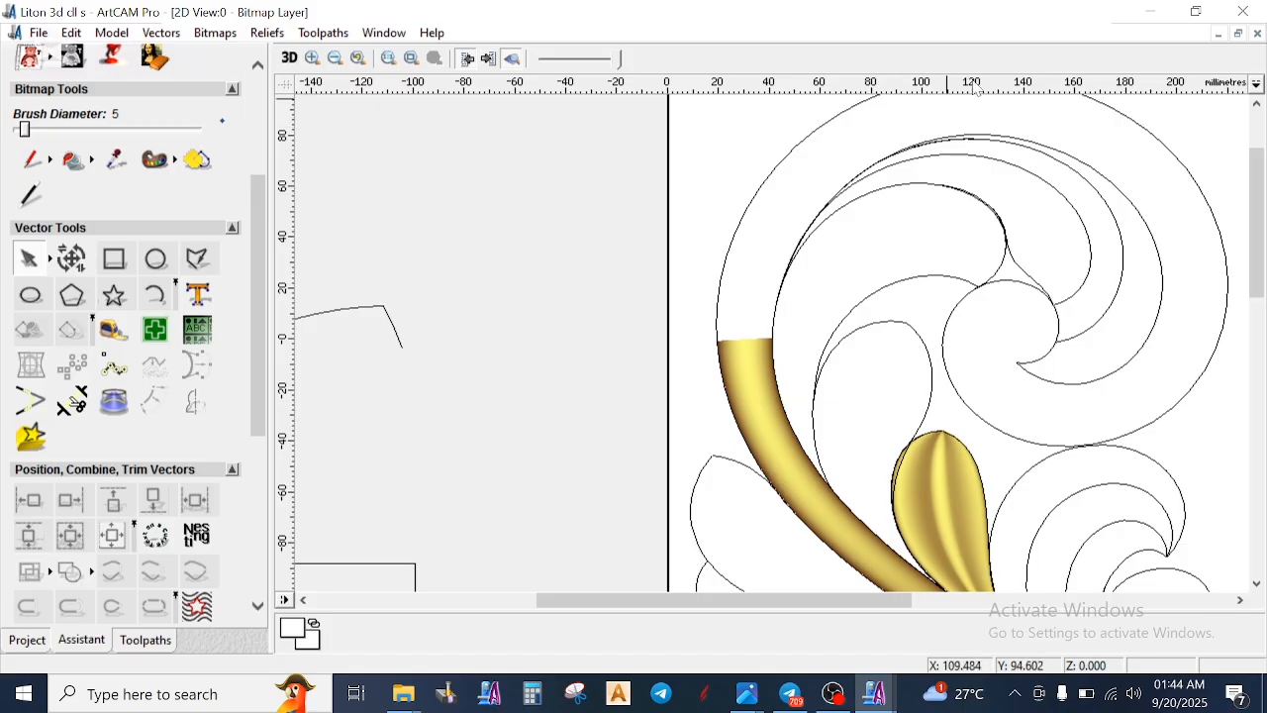
{"action": "scroll", "coordinate": [750, 347], "scroll_direction": "down", "scroll_amount": 2}
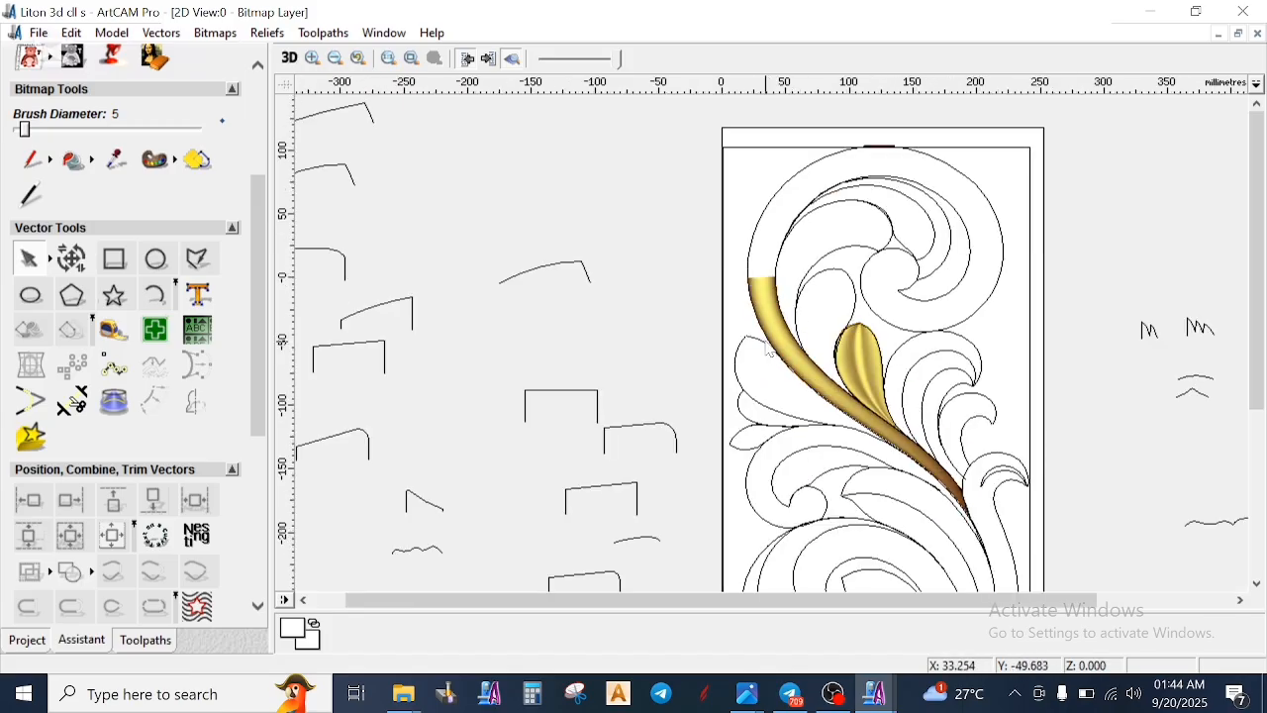
{"action": "scroll", "coordinate": [835, 352], "scroll_direction": "up", "scroll_amount": 2}
{"action": "left_click", "coordinate": [748, 404]}
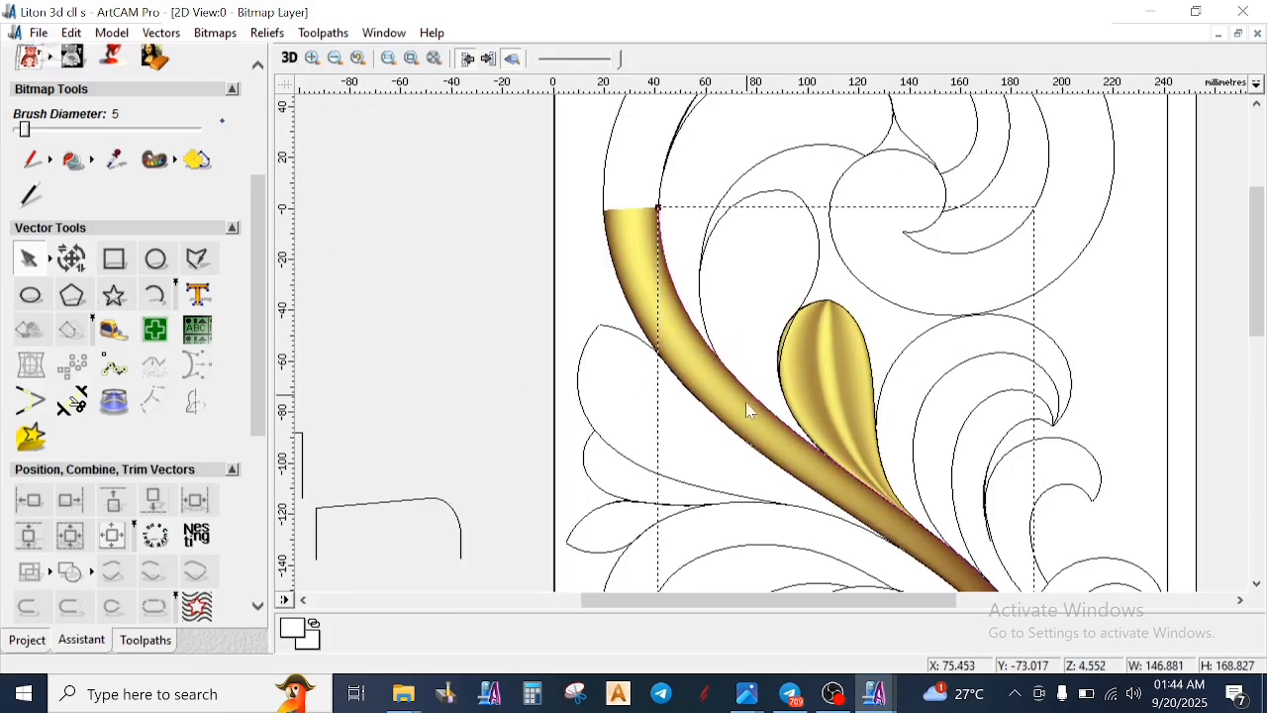
{"action": "scroll", "coordinate": [762, 369], "scroll_direction": "down", "scroll_amount": 2}
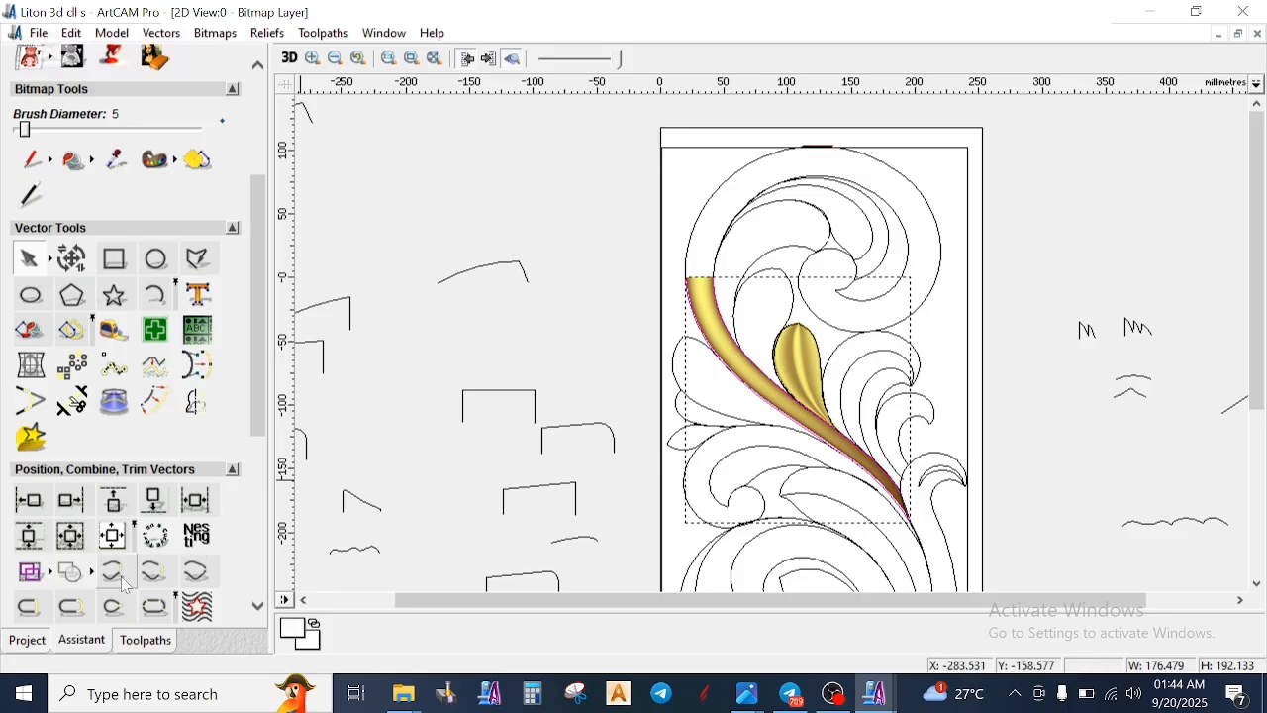
{"action": "scroll", "coordinate": [117, 574], "scroll_direction": "down", "scroll_amount": 5}
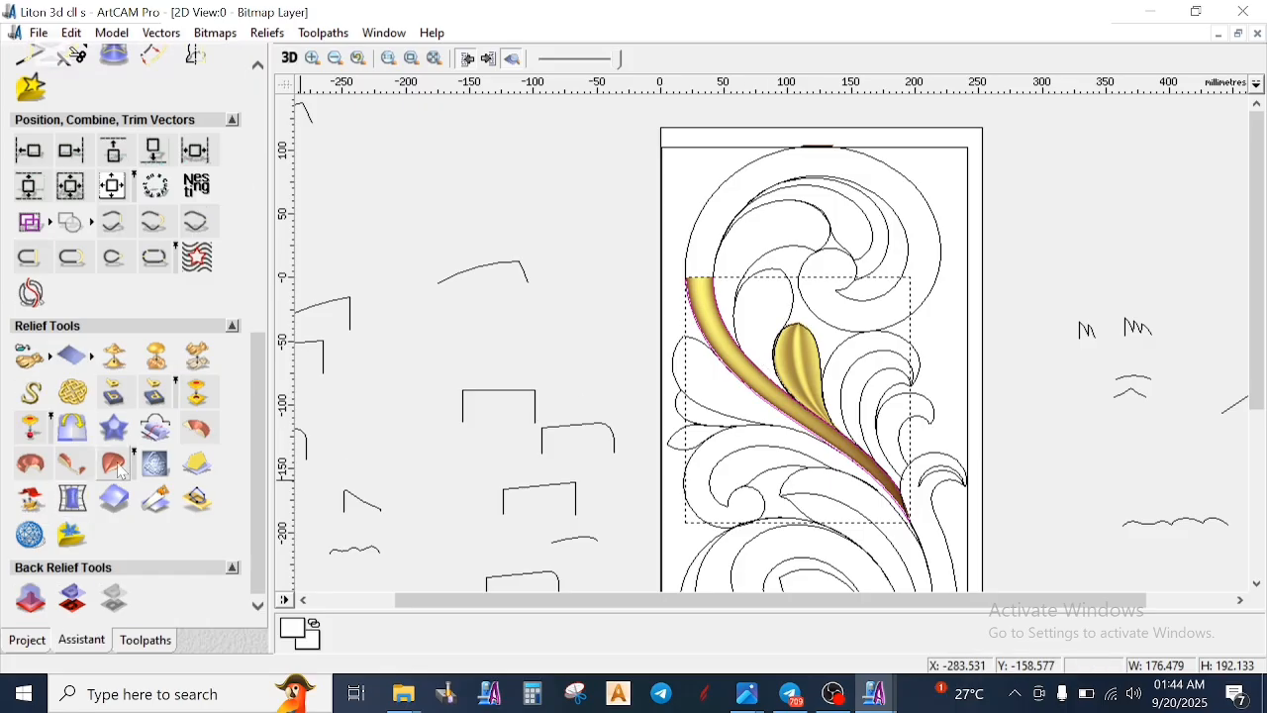
{"action": "left_click", "coordinate": [114, 462]}
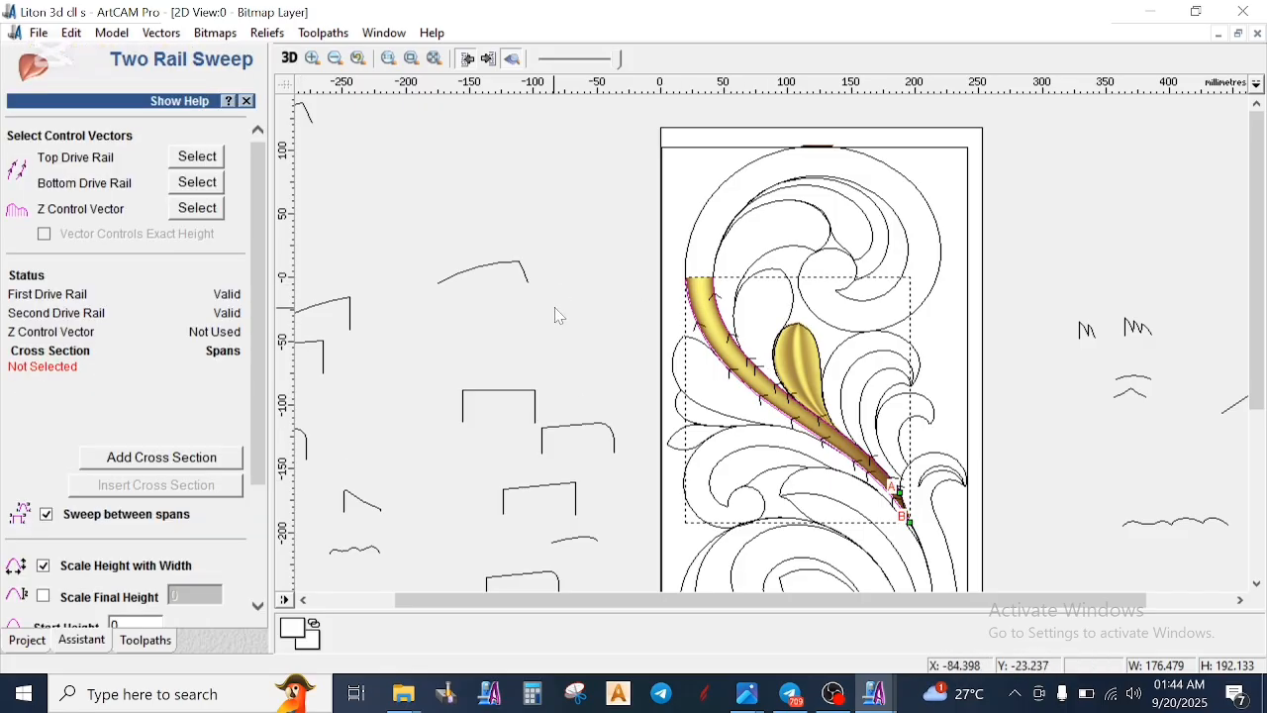
- Flatten the rising curve of the large profile with the vertical end by moving its middle control point slightly down
{"action": "scroll", "coordinate": [559, 315], "scroll_direction": "down", "scroll_amount": 3}
{"action": "scroll", "coordinate": [1028, 295], "scroll_direction": "up", "scroll_amount": 3}
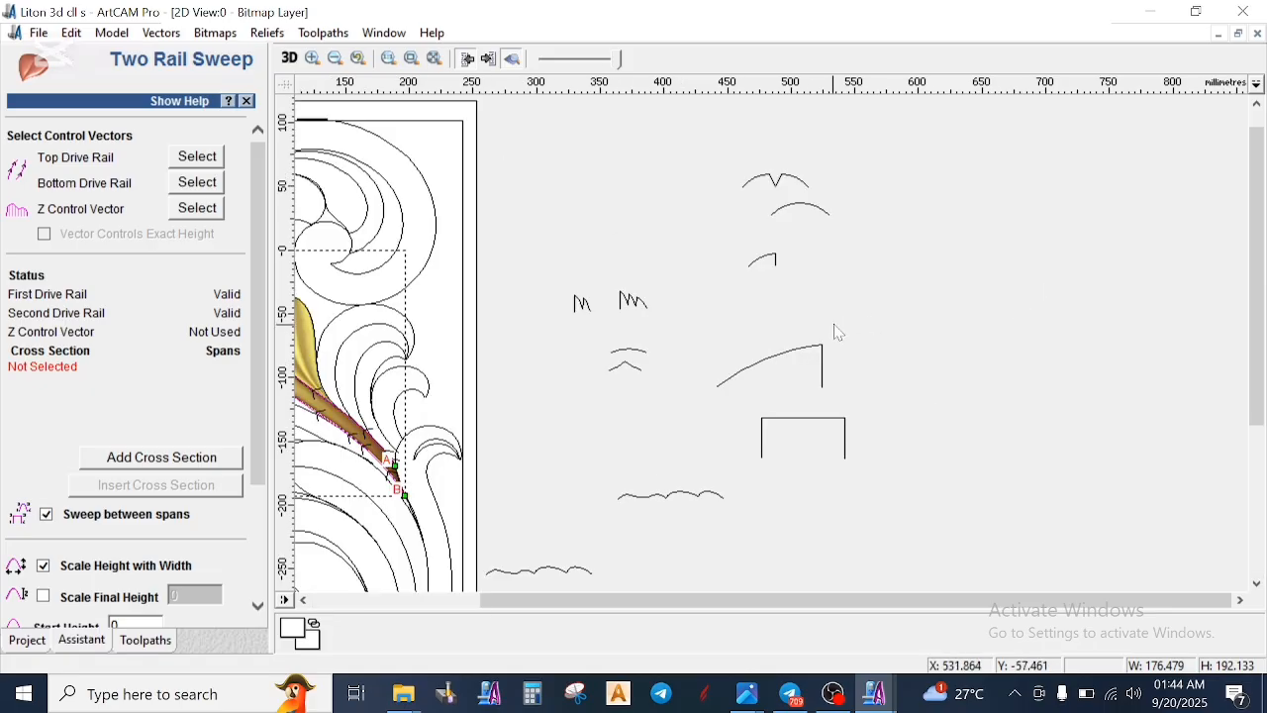
{"action": "scroll", "coordinate": [838, 333], "scroll_direction": "up", "scroll_amount": 2}
{"action": "left_click", "coordinate": [688, 394]}
{"action": "scroll", "coordinate": [752, 396], "scroll_direction": "up", "scroll_amount": 5}
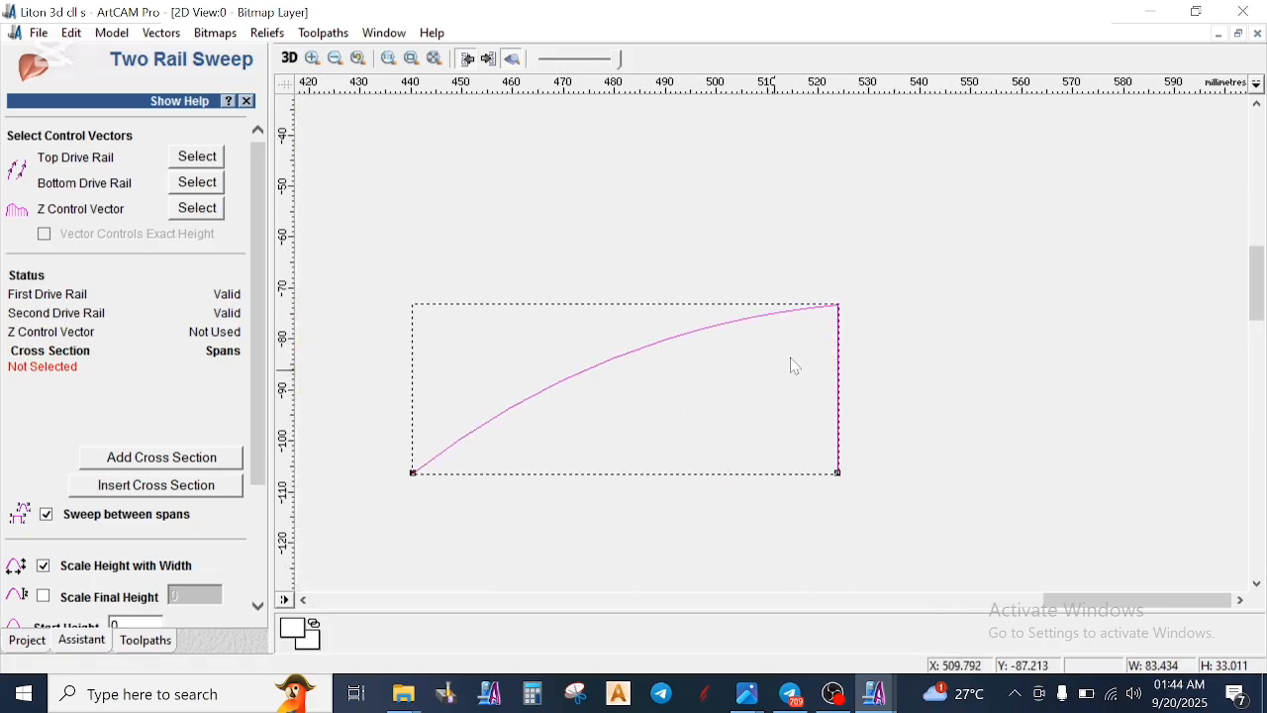
{"action": "scroll", "coordinate": [716, 405], "scroll_direction": "down", "scroll_amount": 4}
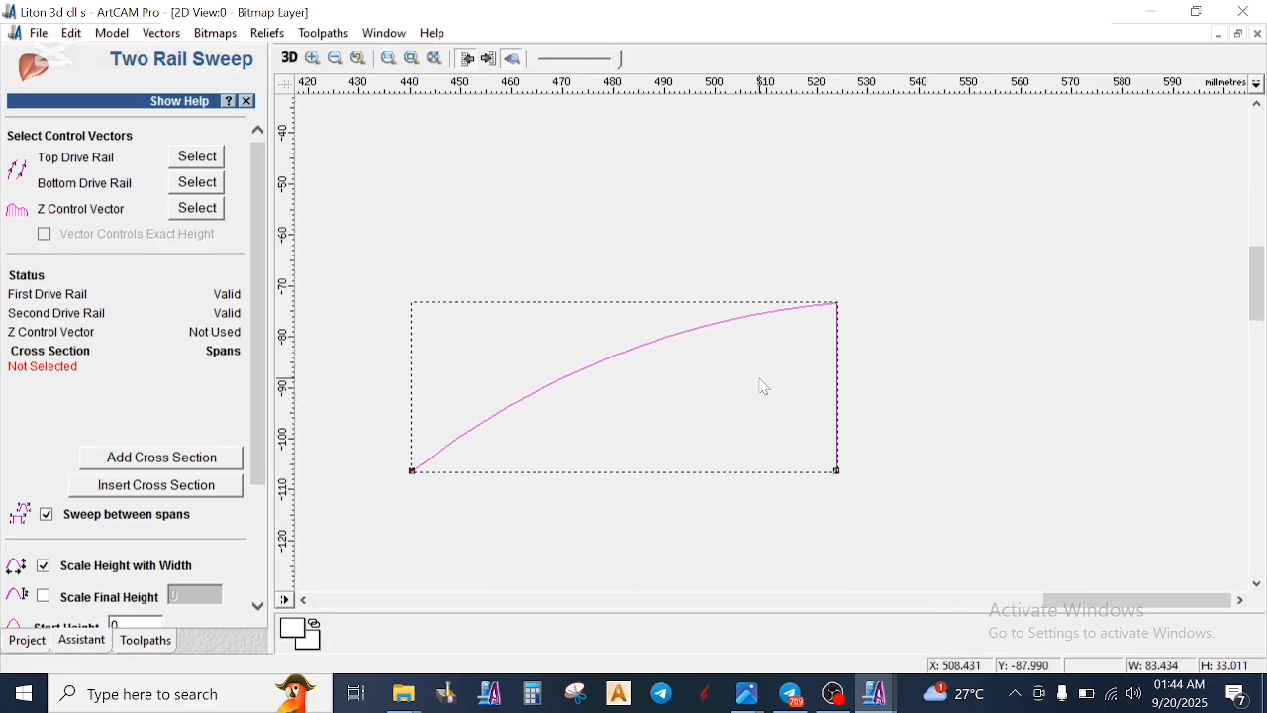
{"action": "key", "text": "n"}
{"action": "scroll", "coordinate": [759, 378], "scroll_direction": "down", "scroll_amount": 1}
{"action": "scroll", "coordinate": [718, 343], "scroll_direction": "up", "scroll_amount": 1}
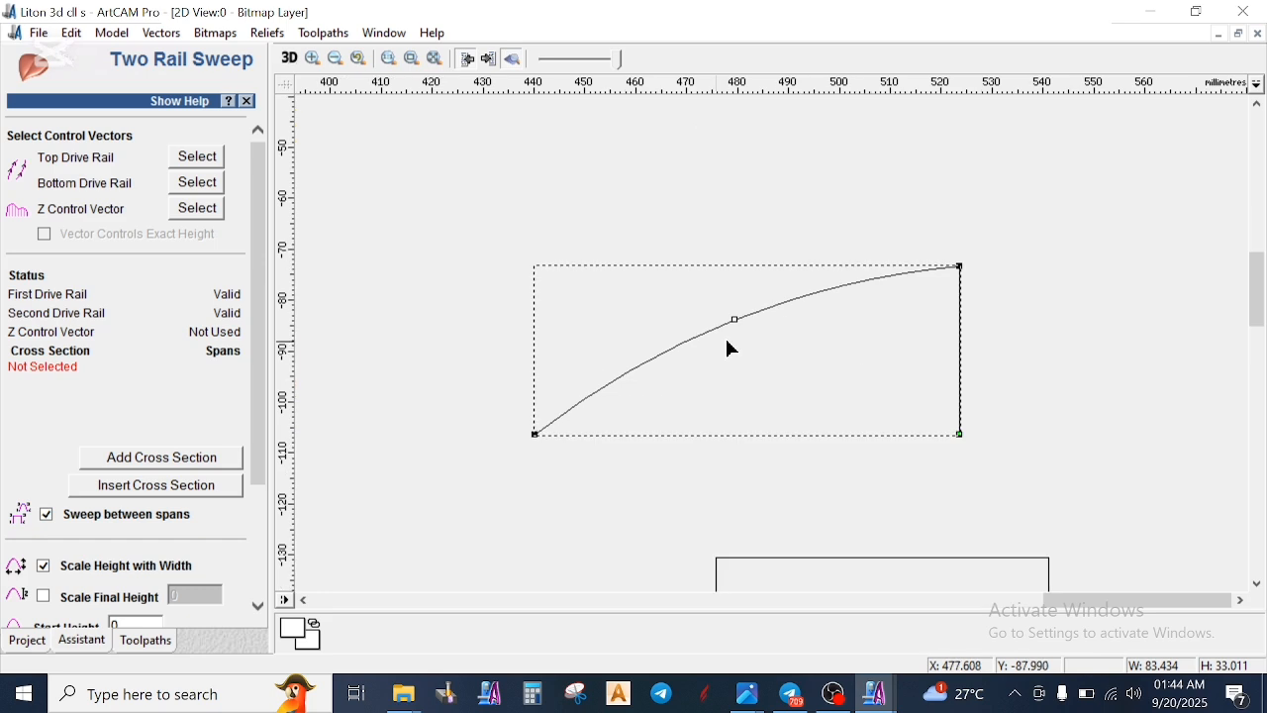
{"action": "left_click_drag", "start_coordinate": [736, 323], "coordinate": [740, 329]}
{"action": "left_click", "coordinate": [813, 381]}
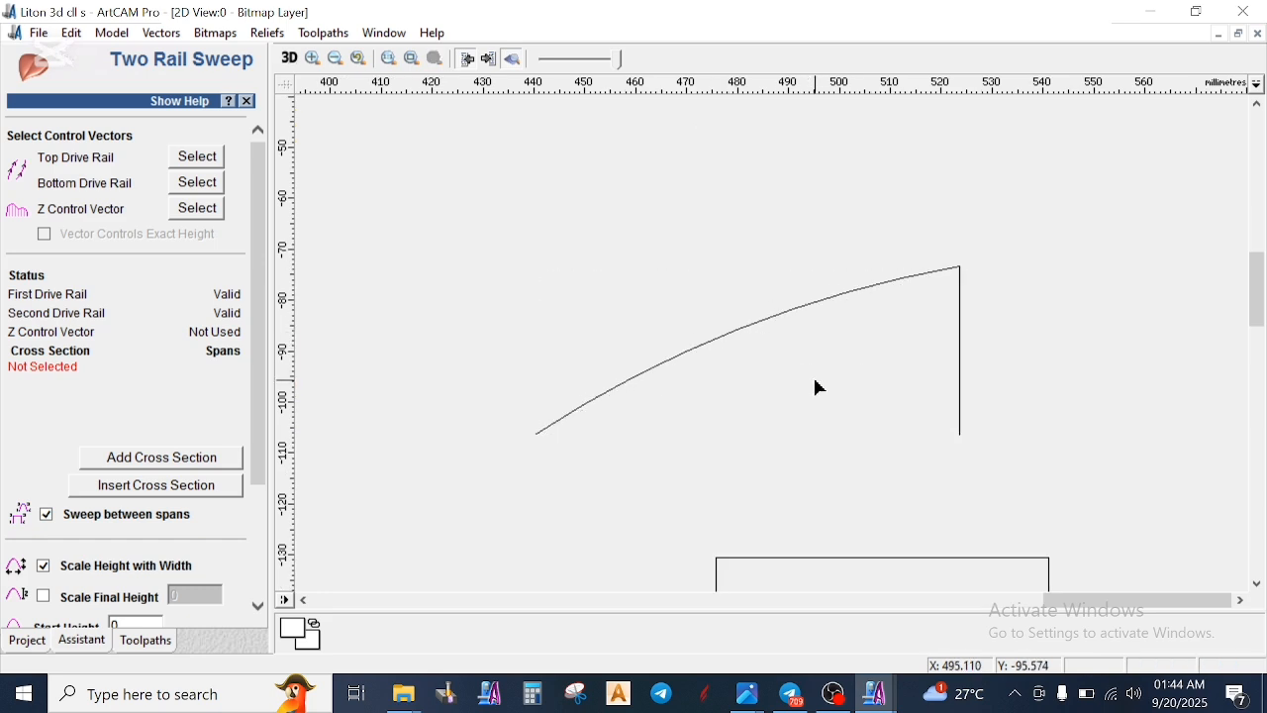
- Assign the reshaped rising profile as the sweep's Z Control Vector
{"action": "left_click", "coordinate": [765, 319]}
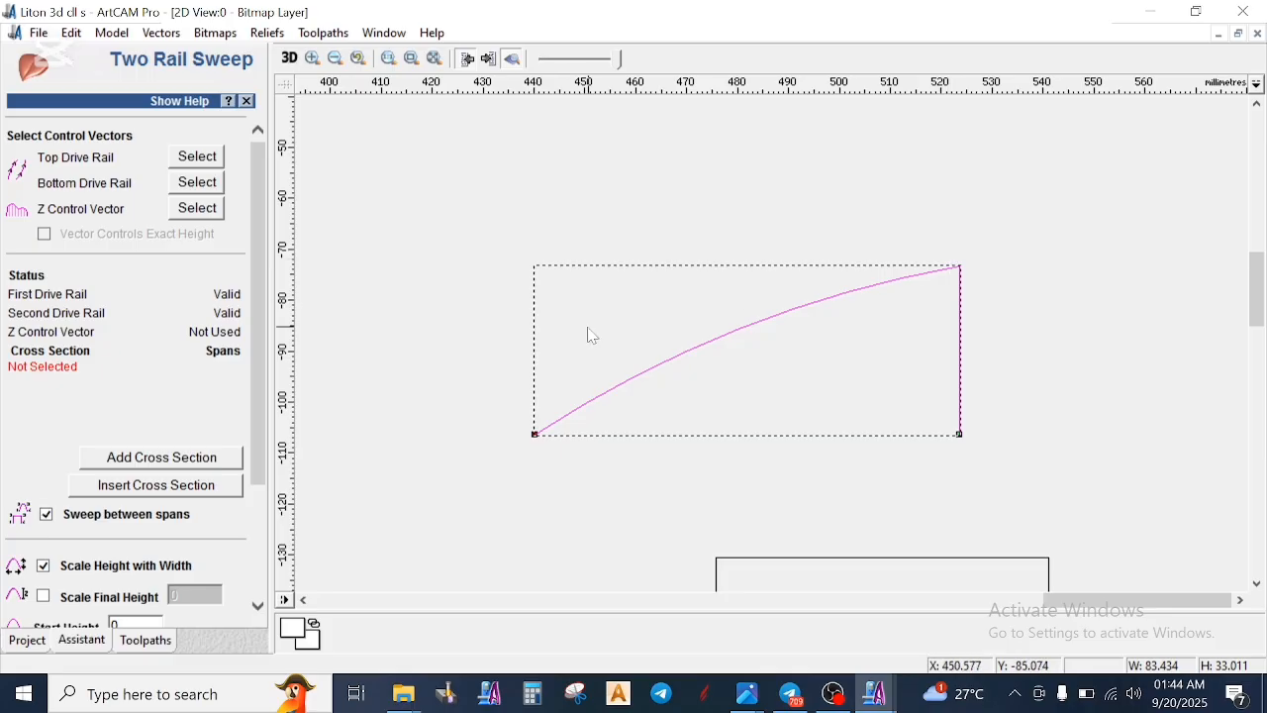
{"action": "scroll", "coordinate": [591, 335], "scroll_direction": "down", "scroll_amount": 2}
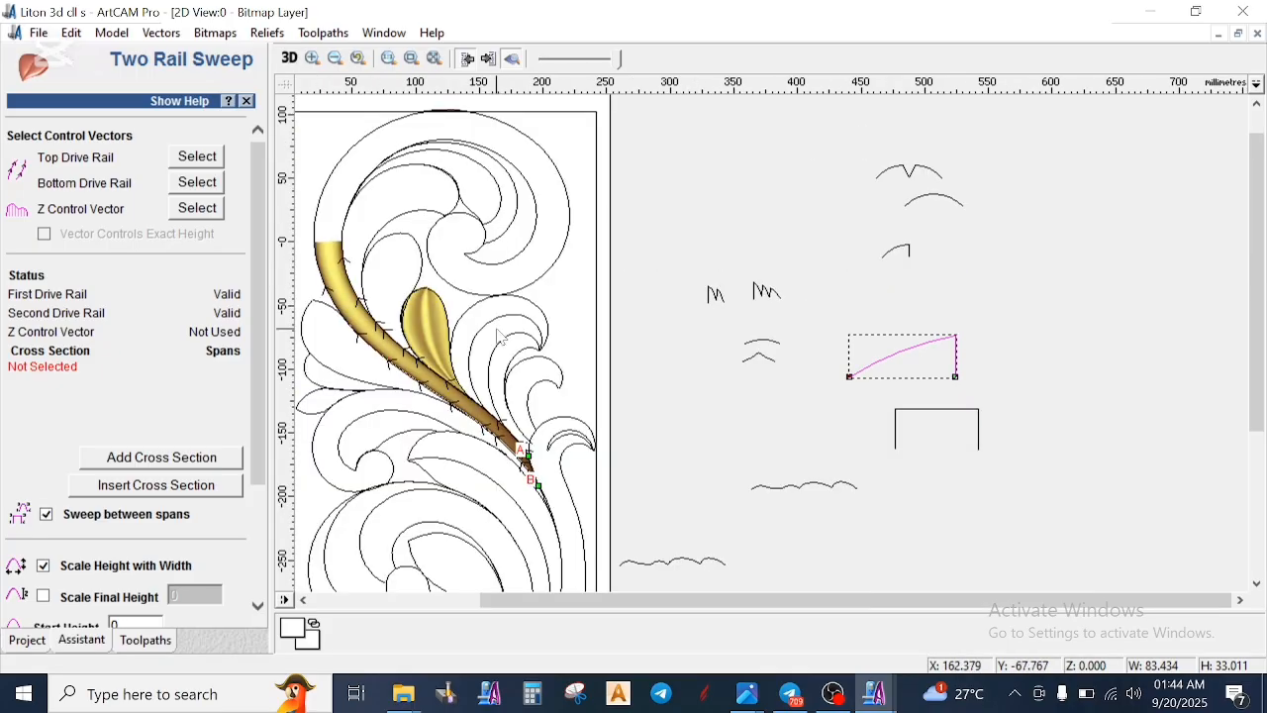
{"action": "left_click", "coordinate": [198, 208]}
- Add the left half of the 10 mm high V-notched profile as the first cross section and the plain arc below it as the second
{"action": "scroll", "coordinate": [452, 391], "scroll_direction": "down", "scroll_amount": 1}
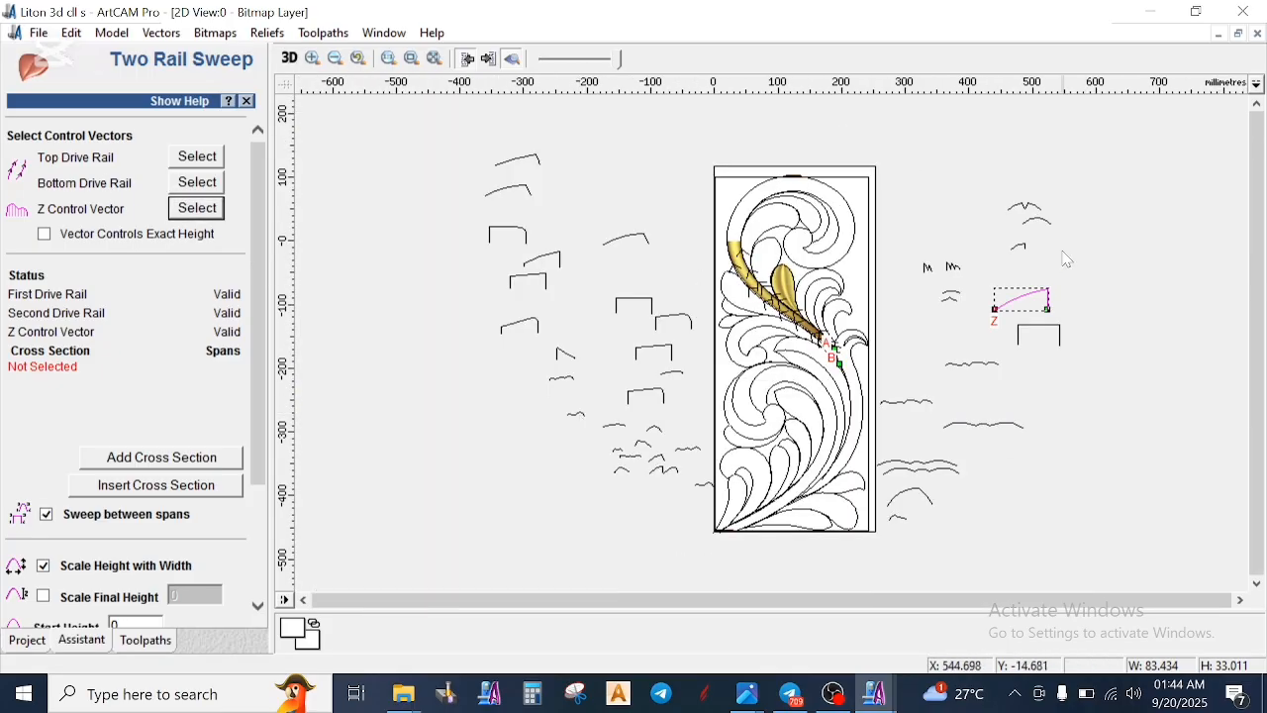
{"action": "scroll", "coordinate": [1068, 260], "scroll_direction": "up", "scroll_amount": 1}
{"action": "scroll", "coordinate": [513, 294], "scroll_direction": "down", "scroll_amount": 1}
{"action": "scroll", "coordinate": [767, 351], "scroll_direction": "up", "scroll_amount": 1}
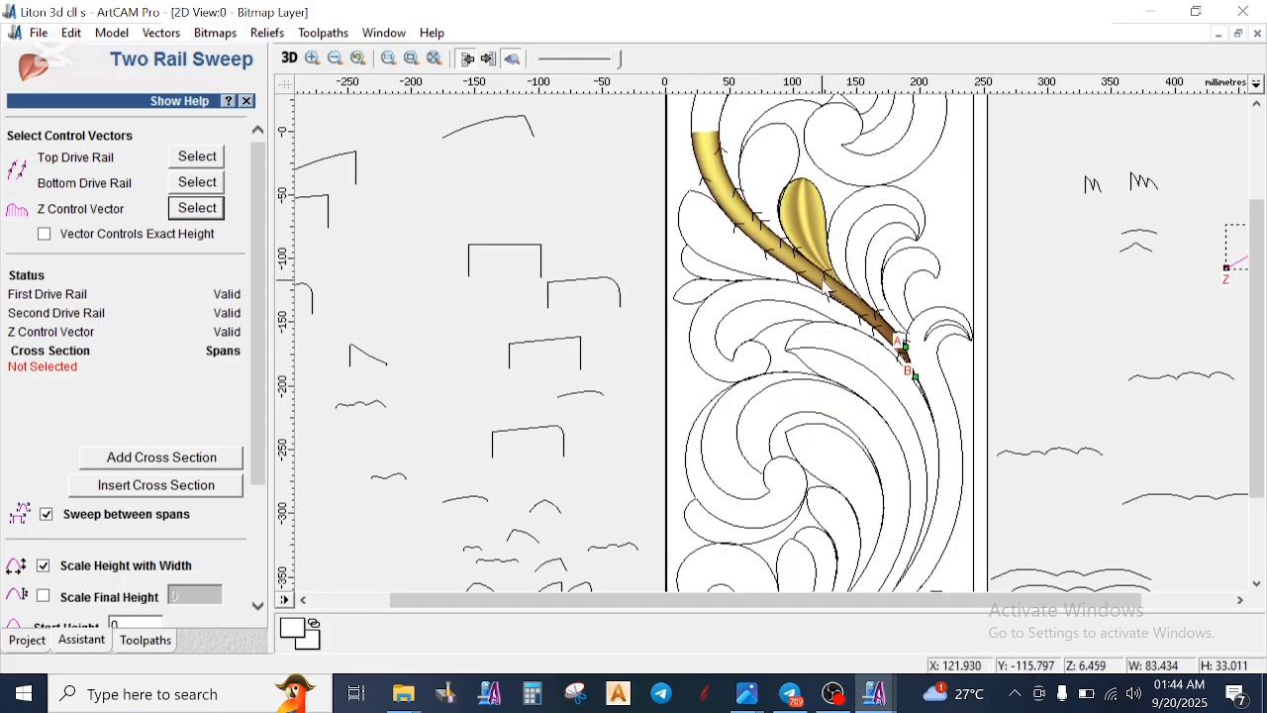
{"action": "scroll", "coordinate": [764, 349], "scroll_direction": "down", "scroll_amount": 1}
{"action": "scroll", "coordinate": [1007, 233], "scroll_direction": "up", "scroll_amount": 1}
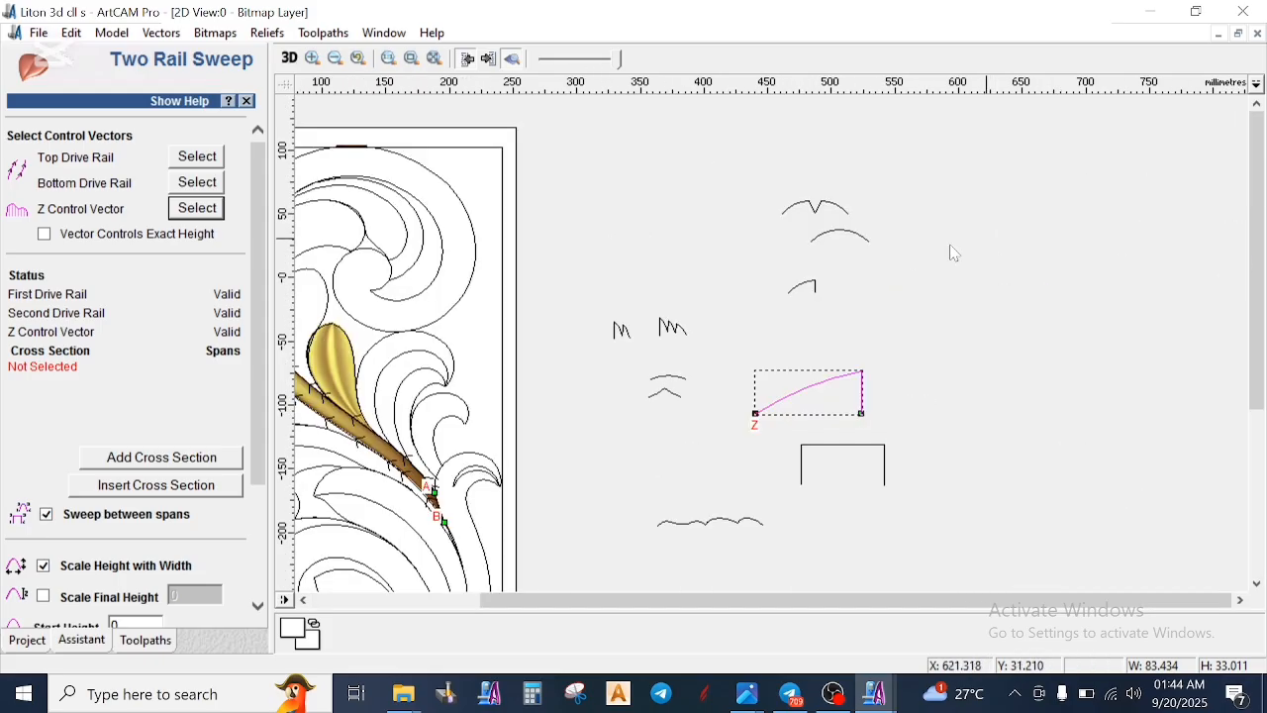
{"action": "left_click", "coordinate": [800, 209]}
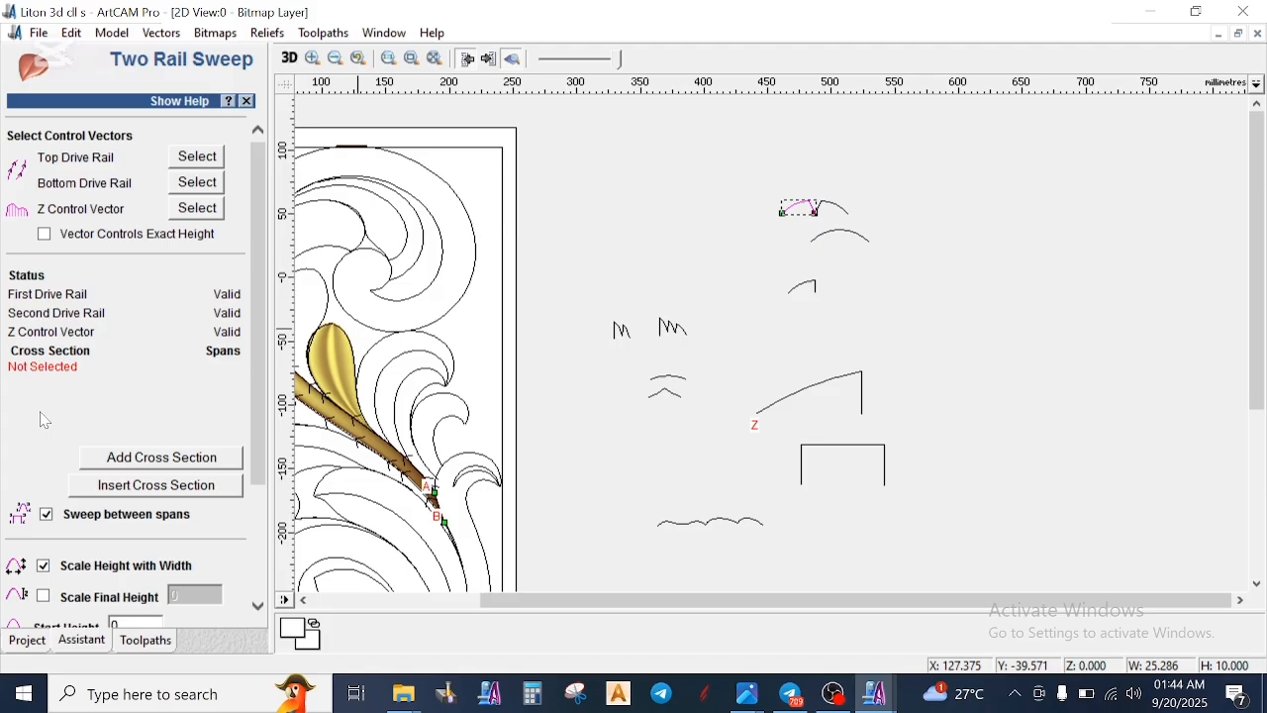
{"action": "left_click", "coordinate": [143, 459]}
{"action": "left_click", "coordinate": [818, 247]}
{"action": "left_click", "coordinate": [155, 456]}
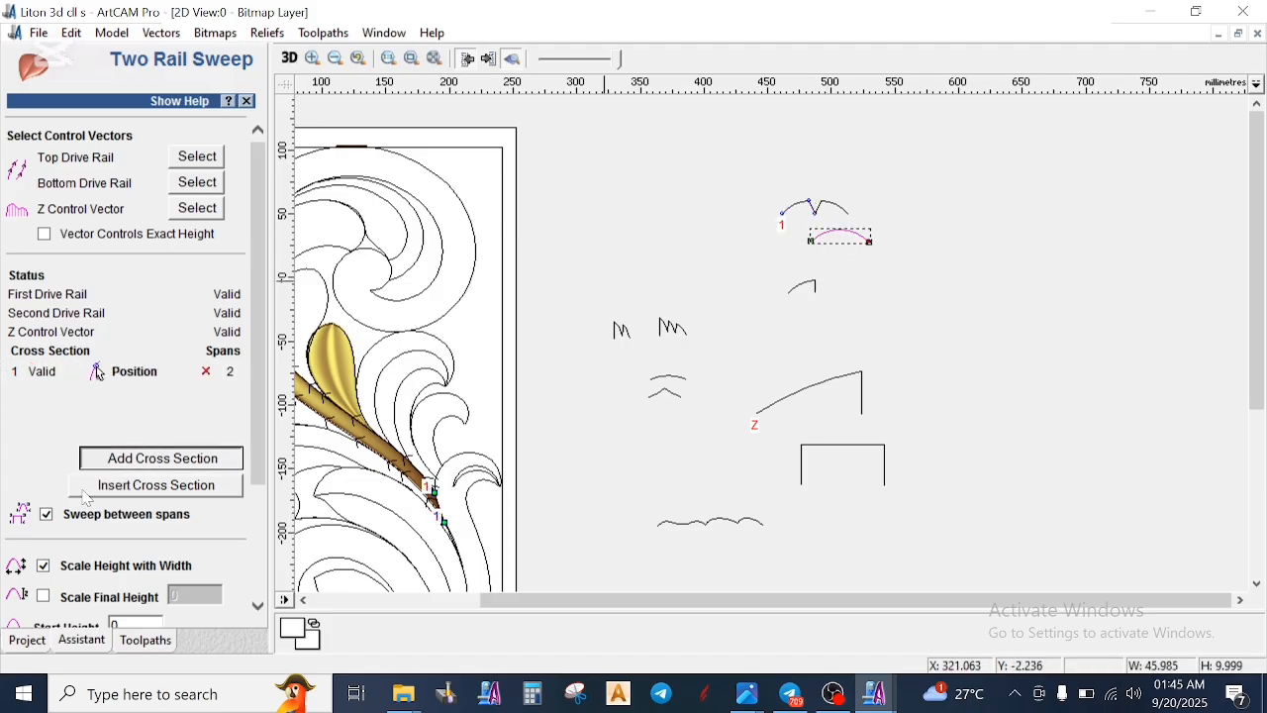
- Calculate the stem relief with Scale Final Height 8, Start Height 2 and Combine Highest, without Sweep between spans or Scale Height with Width
{"action": "left_click", "coordinate": [46, 514]}
{"action": "left_click", "coordinate": [45, 597]}
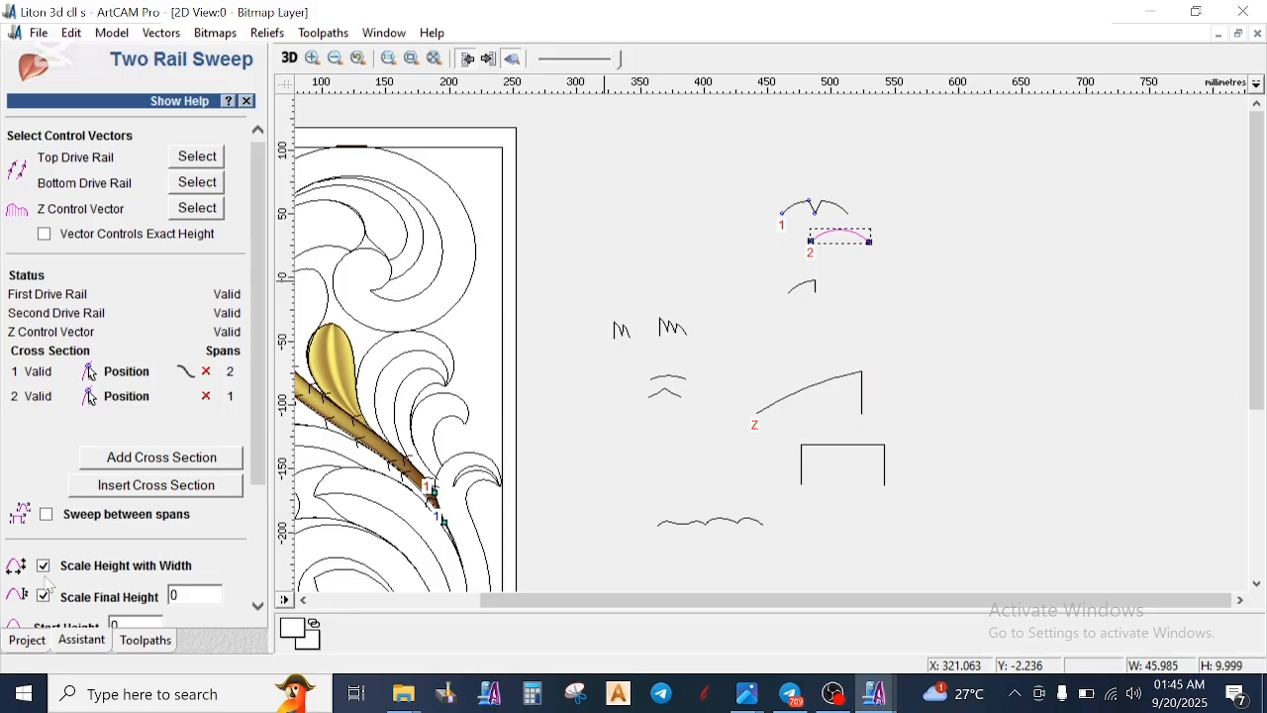
{"action": "scroll", "coordinate": [70, 566], "scroll_direction": "down", "scroll_amount": 2}
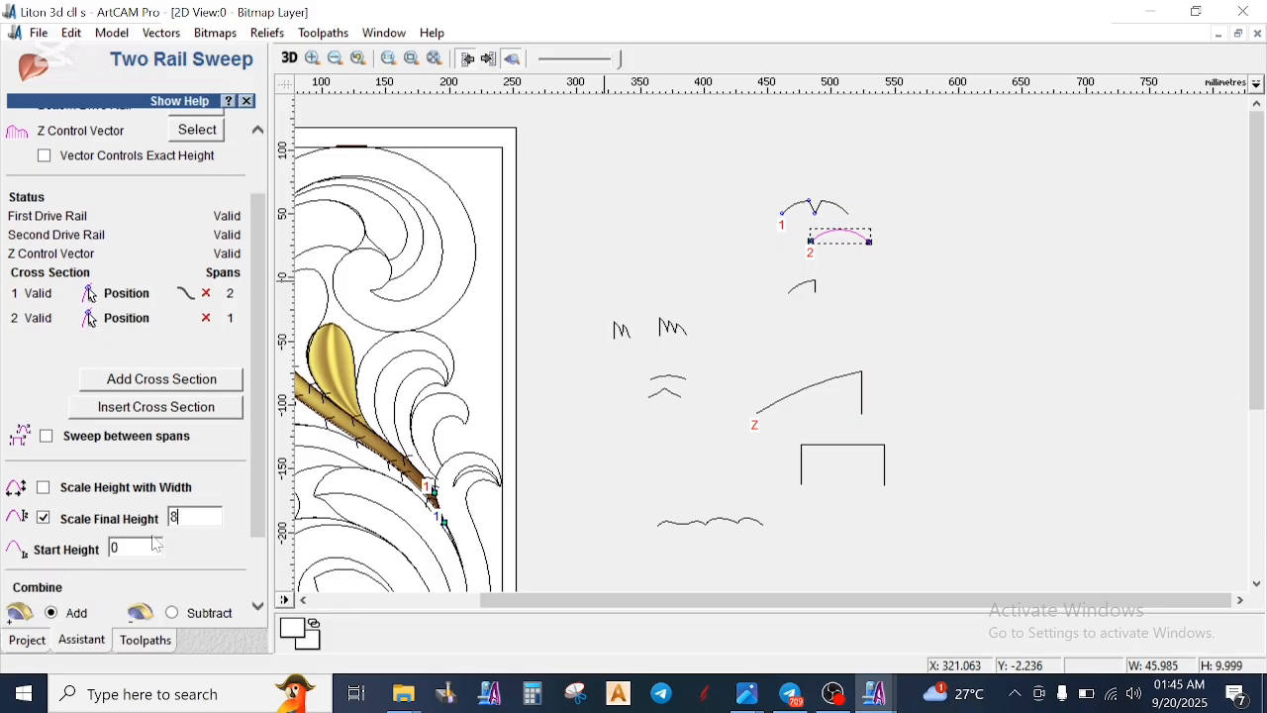
{"action": "type", "text": "2"}
{"action": "scroll", "coordinate": [99, 569], "scroll_direction": "down", "scroll_amount": 2}
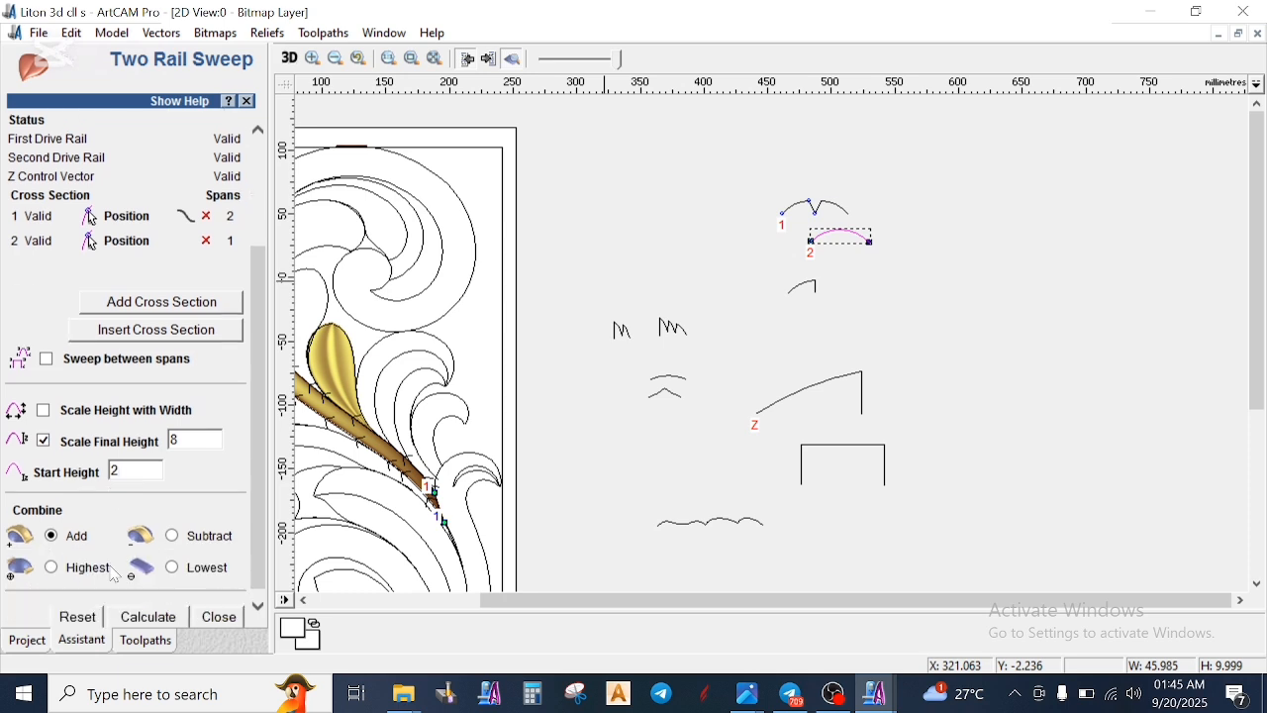
{"action": "scroll", "coordinate": [614, 426], "scroll_direction": "down", "scroll_amount": 1}
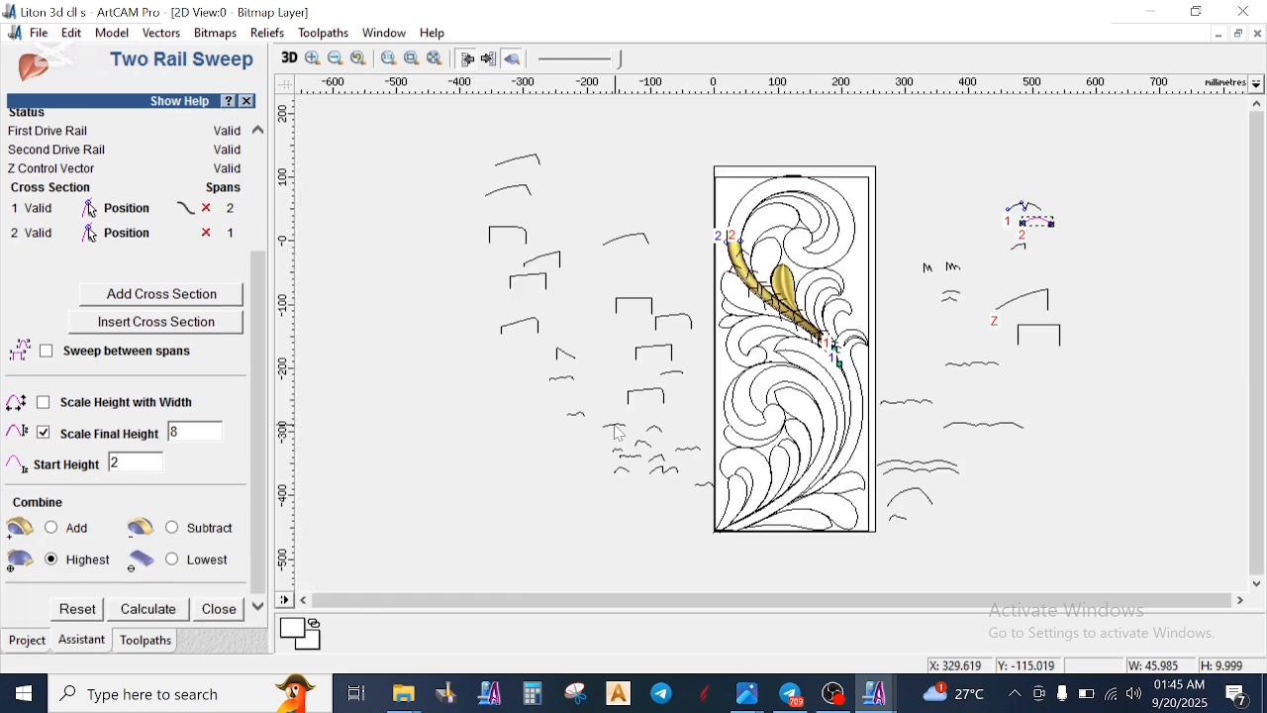
{"action": "scroll", "coordinate": [771, 276], "scroll_direction": "up", "scroll_amount": 1}
{"action": "scroll", "coordinate": [706, 294], "scroll_direction": "up", "scroll_amount": 1}
{"action": "left_click", "coordinate": [173, 614]}
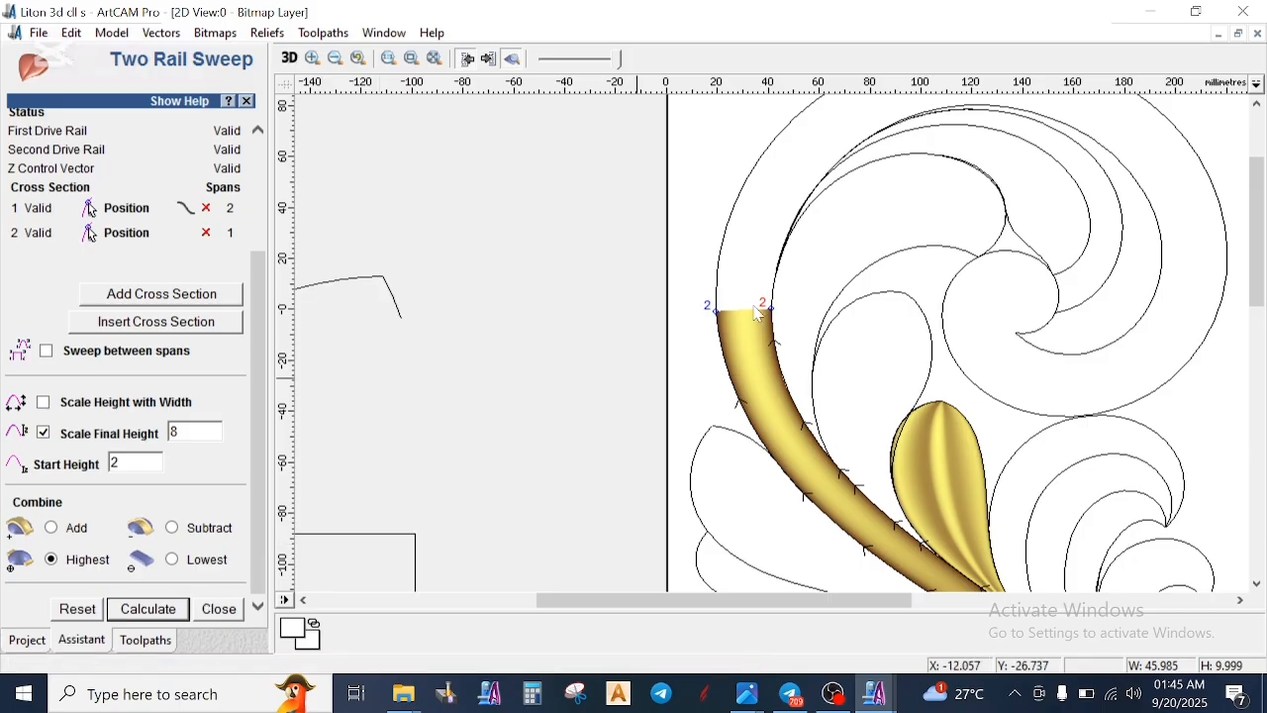
- Set the outer and inner edges of the upper scroll, continuing from the stem's upper end, as the sweep's drive rails
{"action": "scroll", "coordinate": [847, 256], "scroll_direction": "down", "scroll_amount": 3}
{"action": "scroll", "coordinate": [713, 400], "scroll_direction": "up", "scroll_amount": 3}
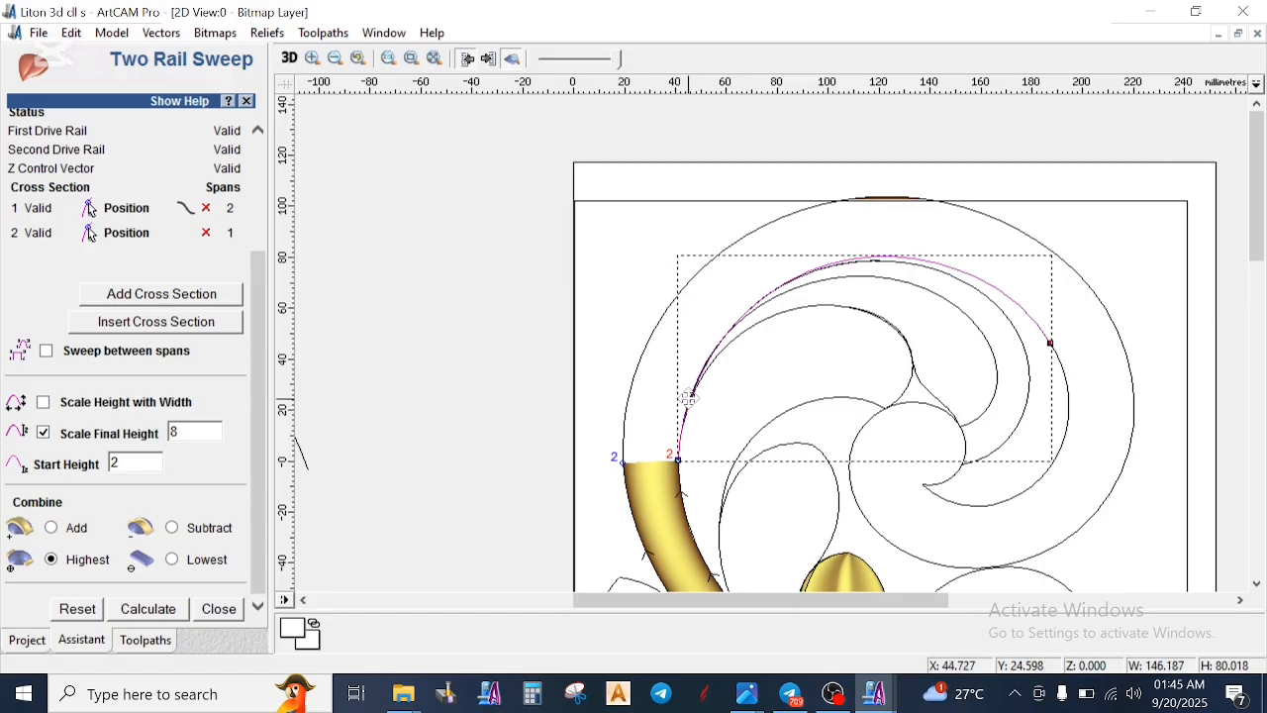
{"action": "scroll", "coordinate": [694, 459], "scroll_direction": "up", "scroll_amount": 2}
{"action": "scroll", "coordinate": [772, 348], "scroll_direction": "up", "scroll_amount": 3}
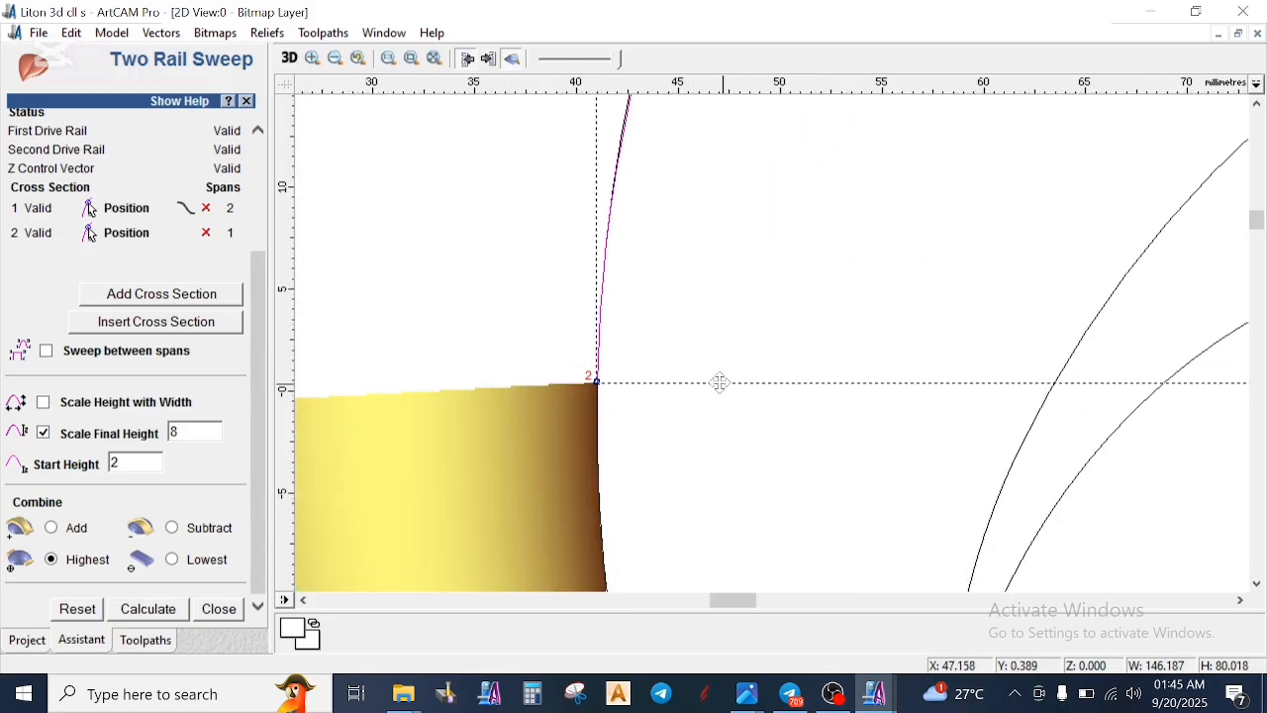
{"action": "scroll", "coordinate": [719, 382], "scroll_direction": "down", "scroll_amount": 5}
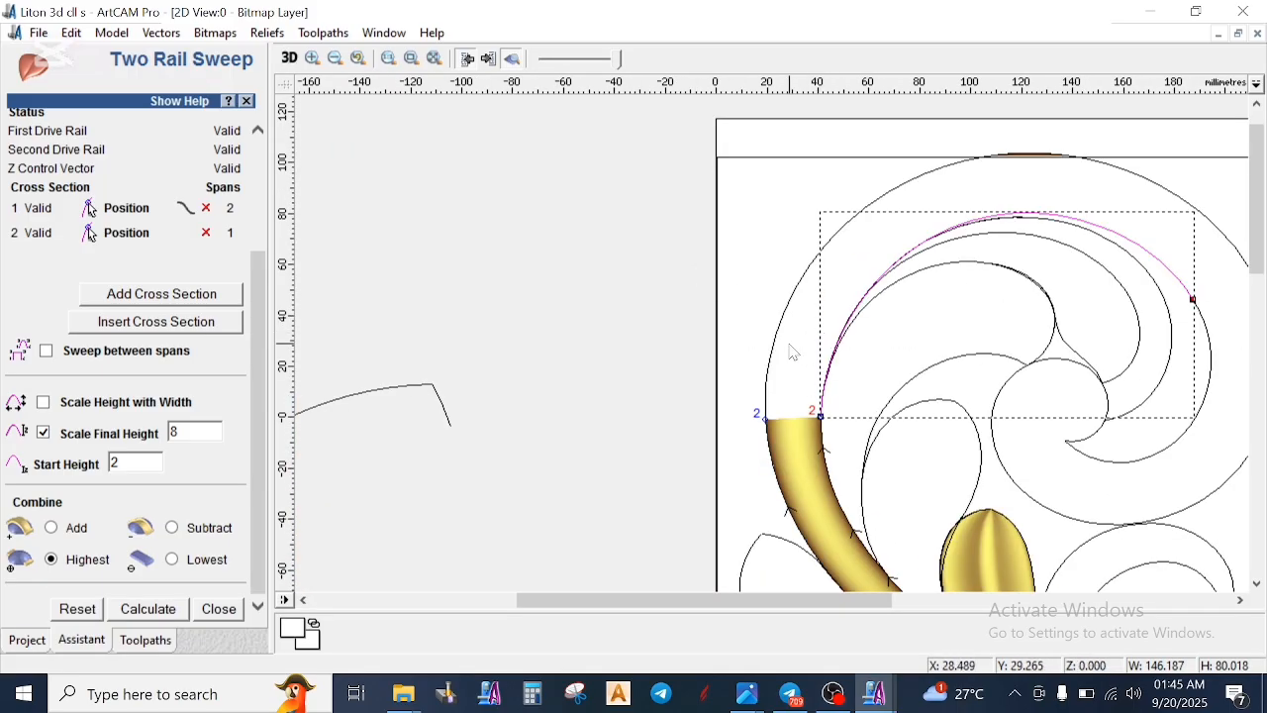
{"action": "left_click", "coordinate": [780, 337]}
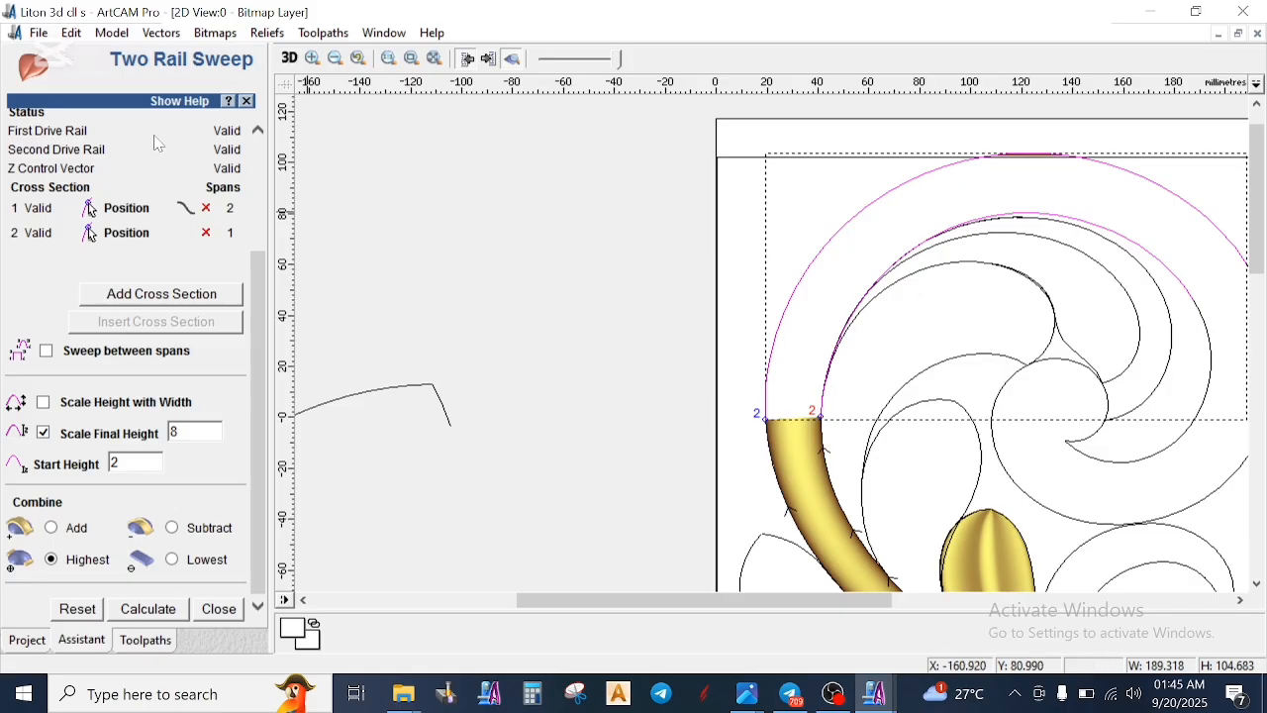
{"action": "scroll", "coordinate": [208, 203], "scroll_direction": "up", "scroll_amount": 3}
{"action": "left_click", "coordinate": [210, 163]}
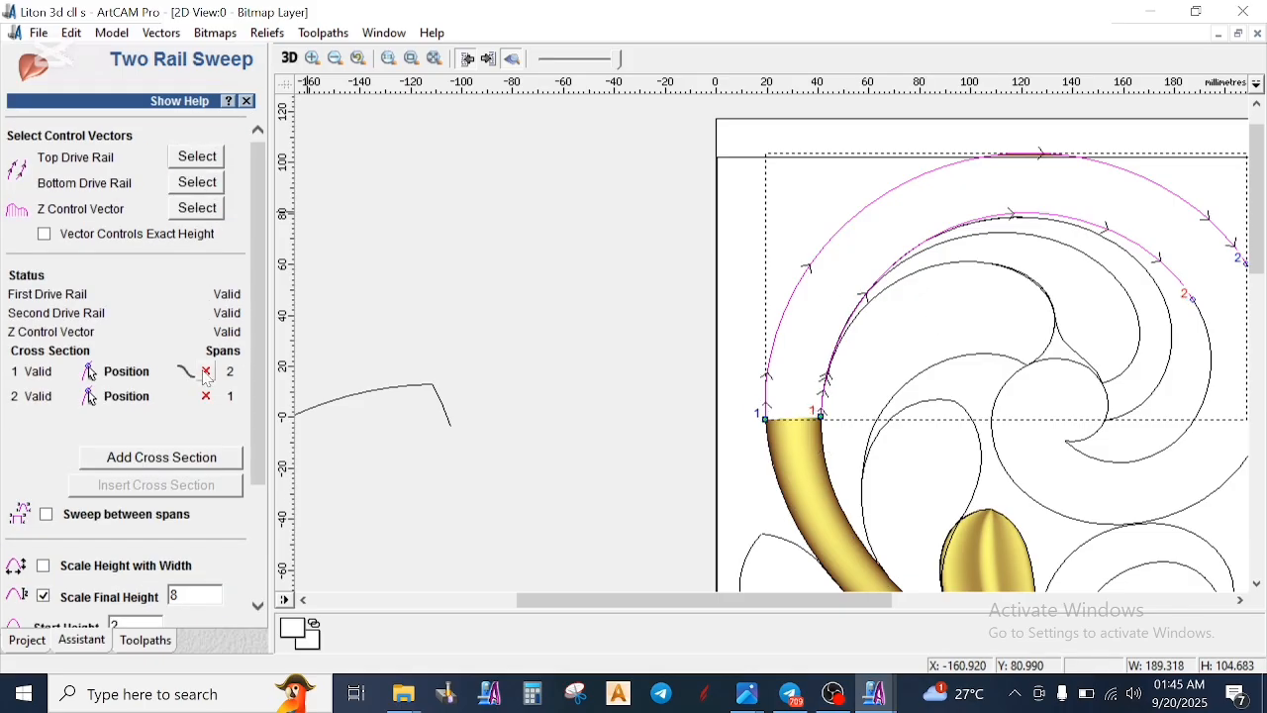
- Clear the stem's cross sections and add the plain arc as the upper scroll's first cross section
{"action": "scroll", "coordinate": [1029, 337], "scroll_direction": "down", "scroll_amount": 3}
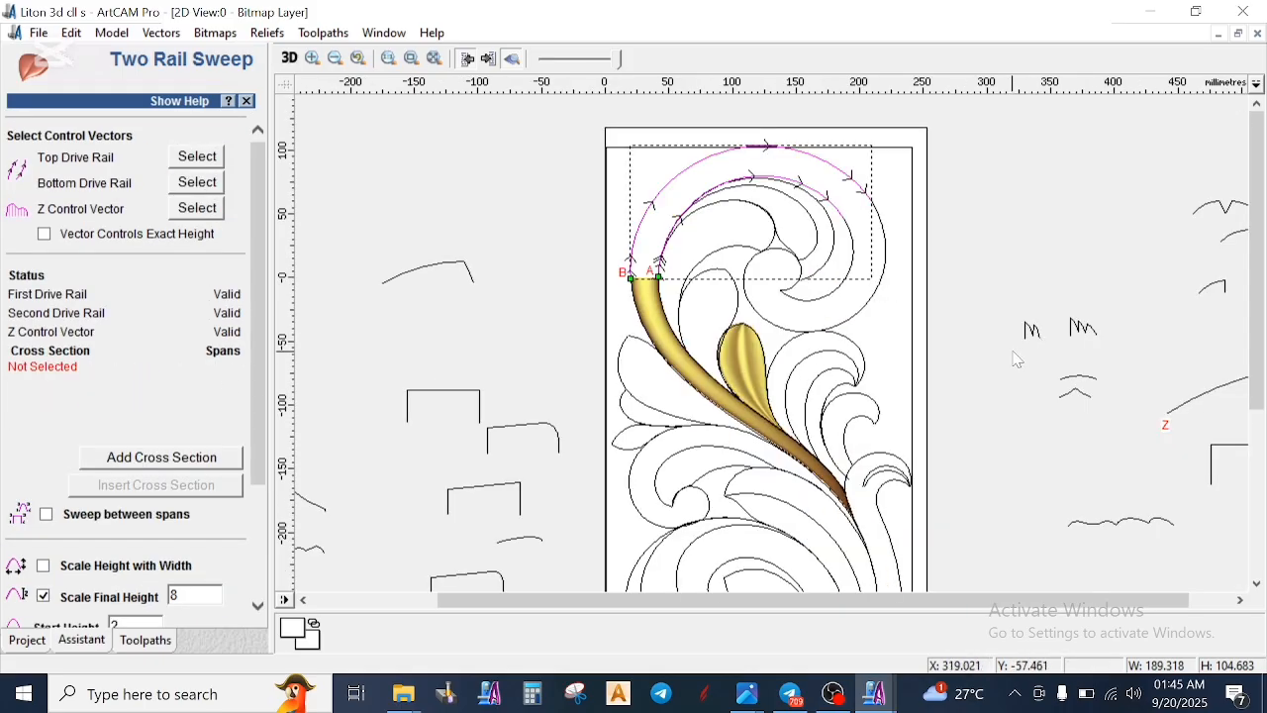
{"action": "scroll", "coordinate": [648, 337], "scroll_direction": "up", "scroll_amount": 2}
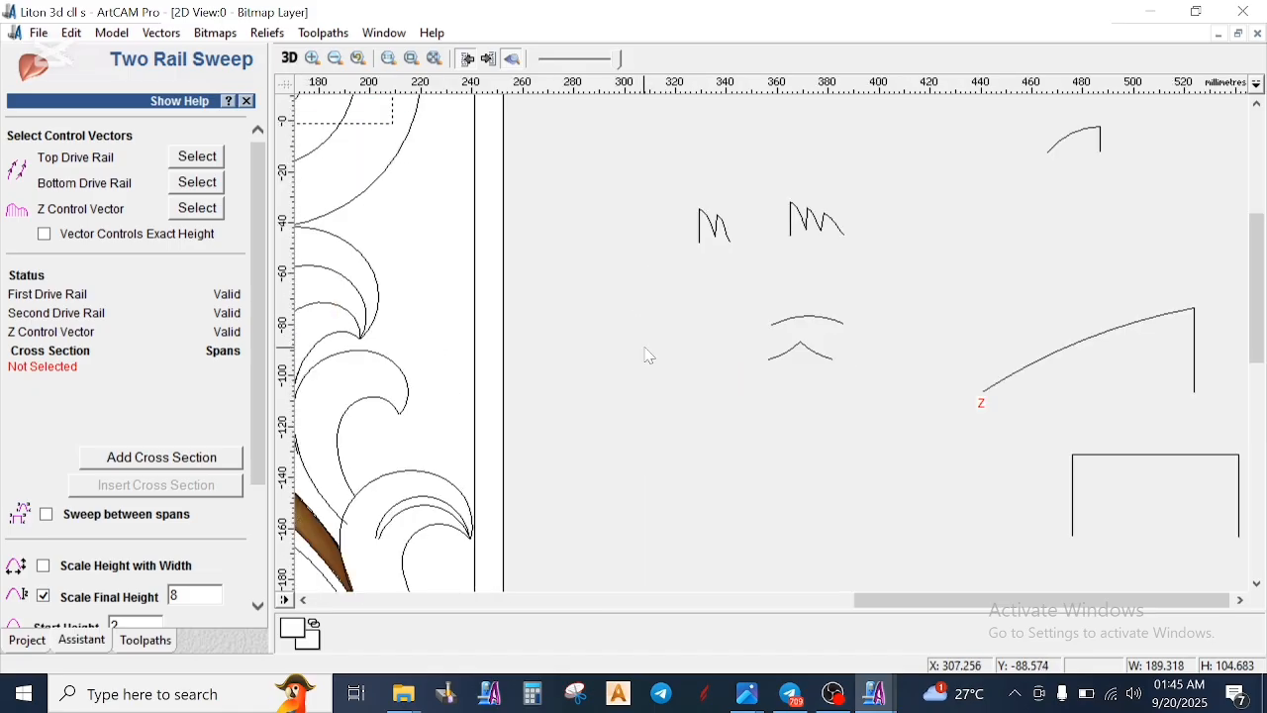
{"action": "scroll", "coordinate": [1005, 228], "scroll_direction": "down", "scroll_amount": 2}
{"action": "left_click", "coordinate": [864, 237]}
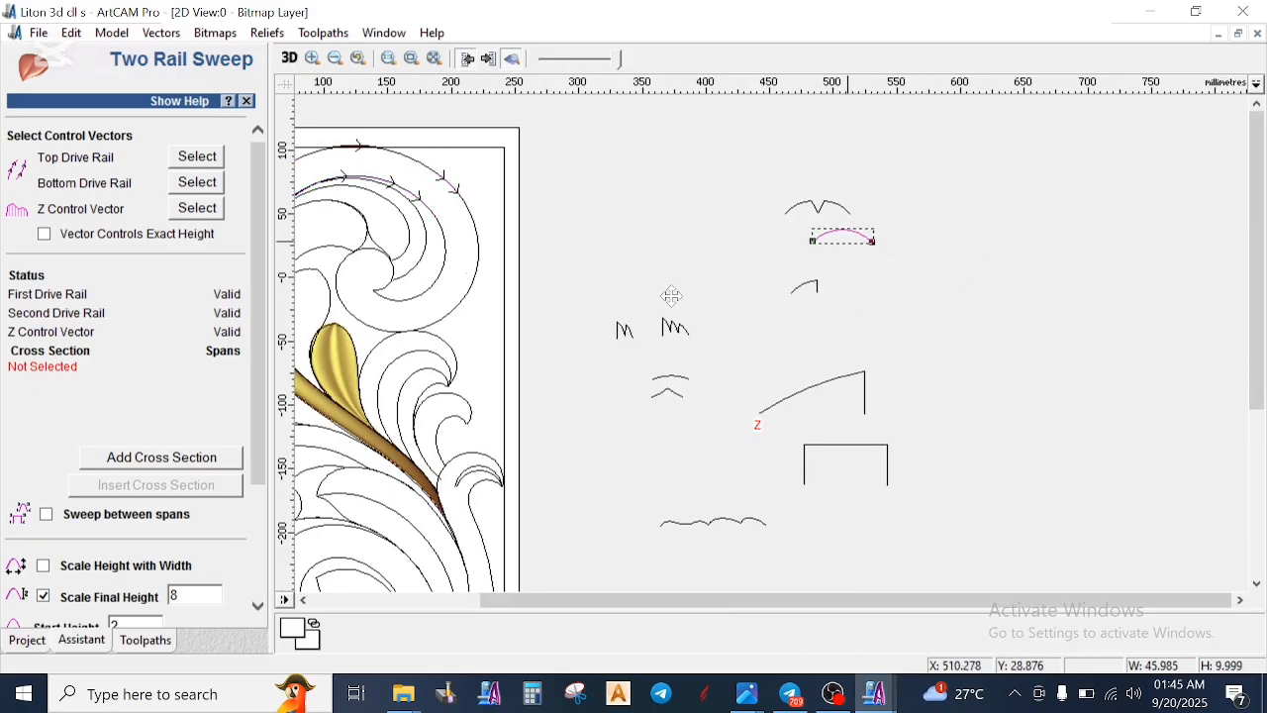
{"action": "left_click", "coordinate": [161, 457]}
{"action": "scroll", "coordinate": [416, 326], "scroll_direction": "down", "scroll_amount": 2}
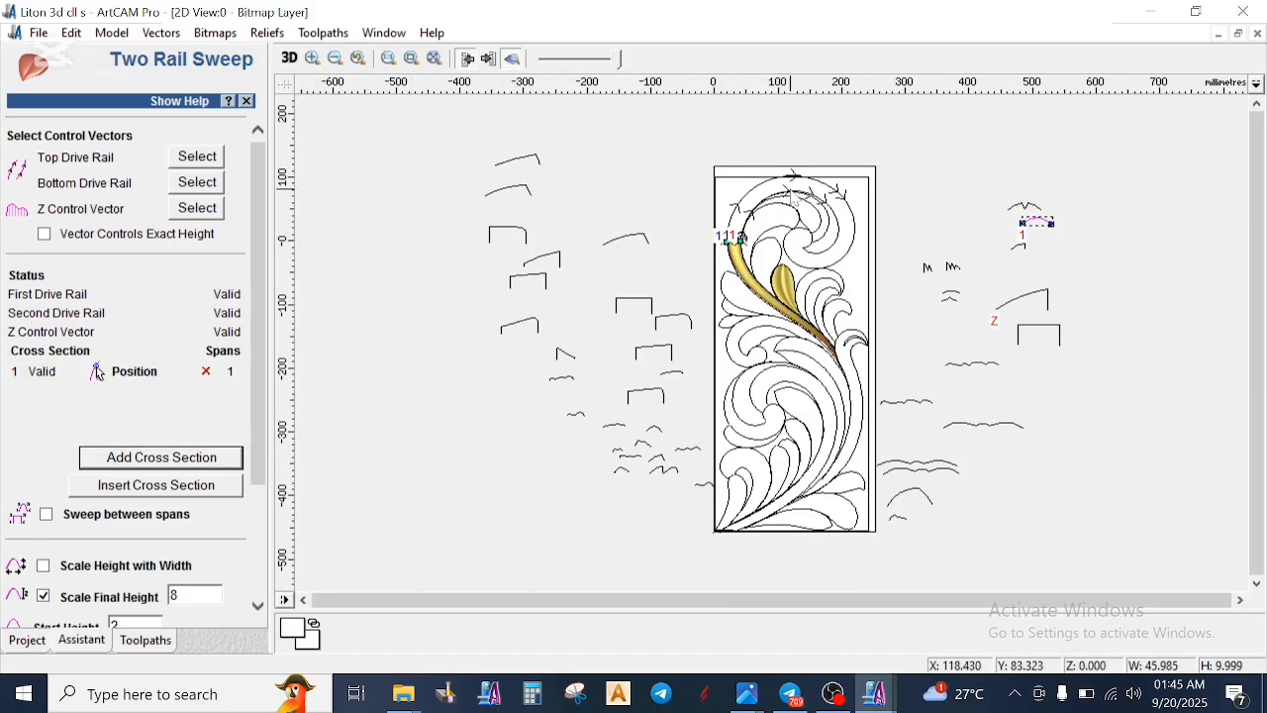
{"action": "scroll", "coordinate": [791, 216], "scroll_direction": "up", "scroll_amount": 1}
{"action": "scroll", "coordinate": [843, 228], "scroll_direction": "down", "scroll_amount": 2}
{"action": "scroll", "coordinate": [857, 225], "scroll_direction": "up", "scroll_amount": 2}
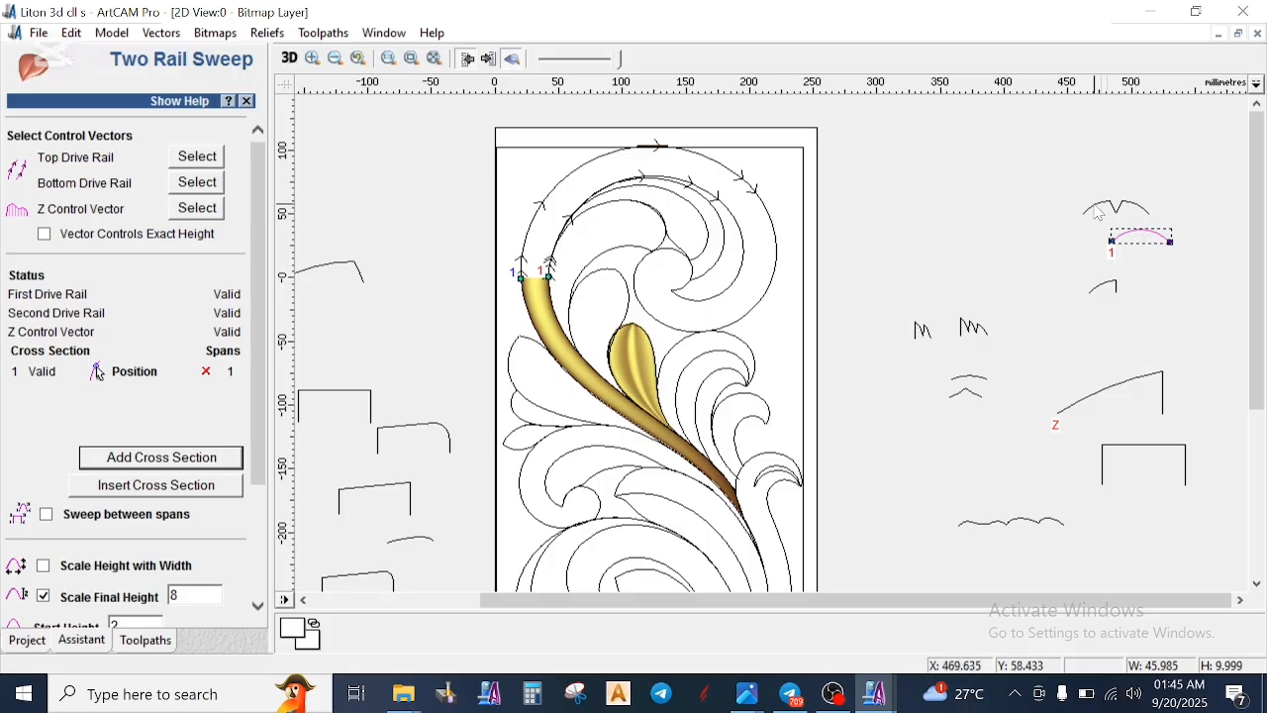
- Remove the current cross section, and add the plain arc as the first and the right half of the V-notched profile as the second
{"action": "left_click", "coordinate": [1130, 208]}
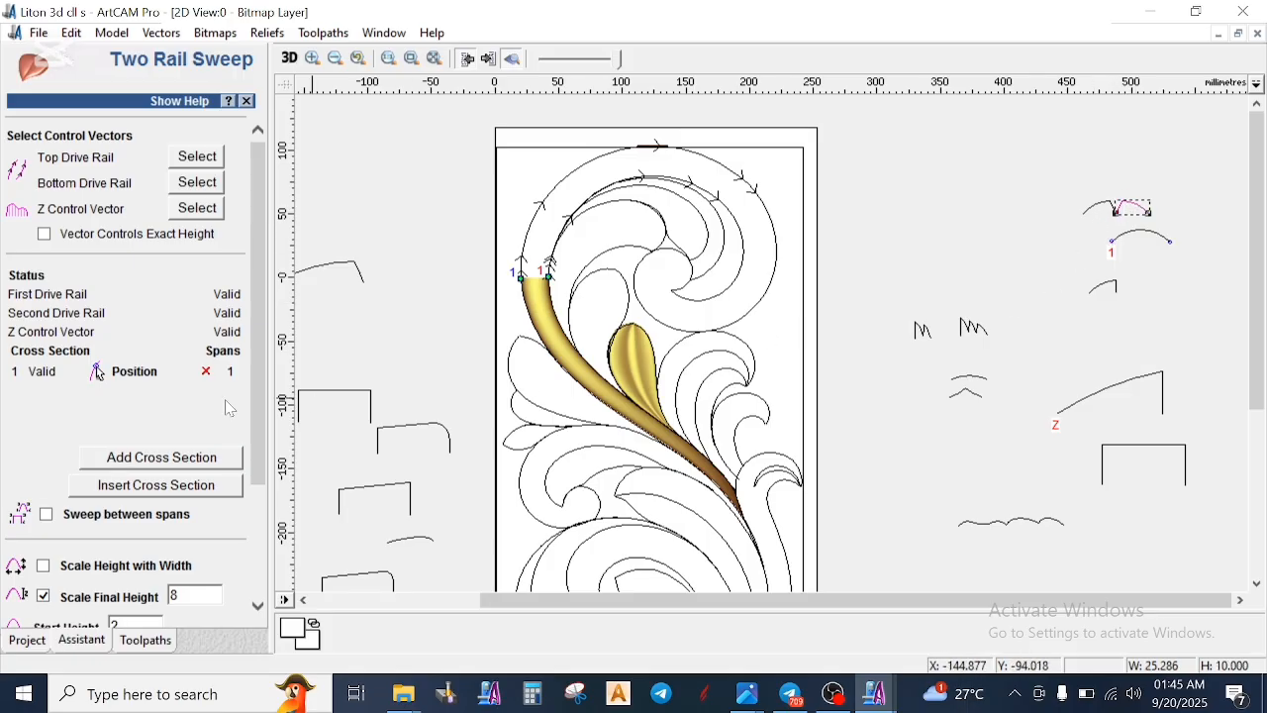
{"action": "left_click", "coordinate": [205, 374]}
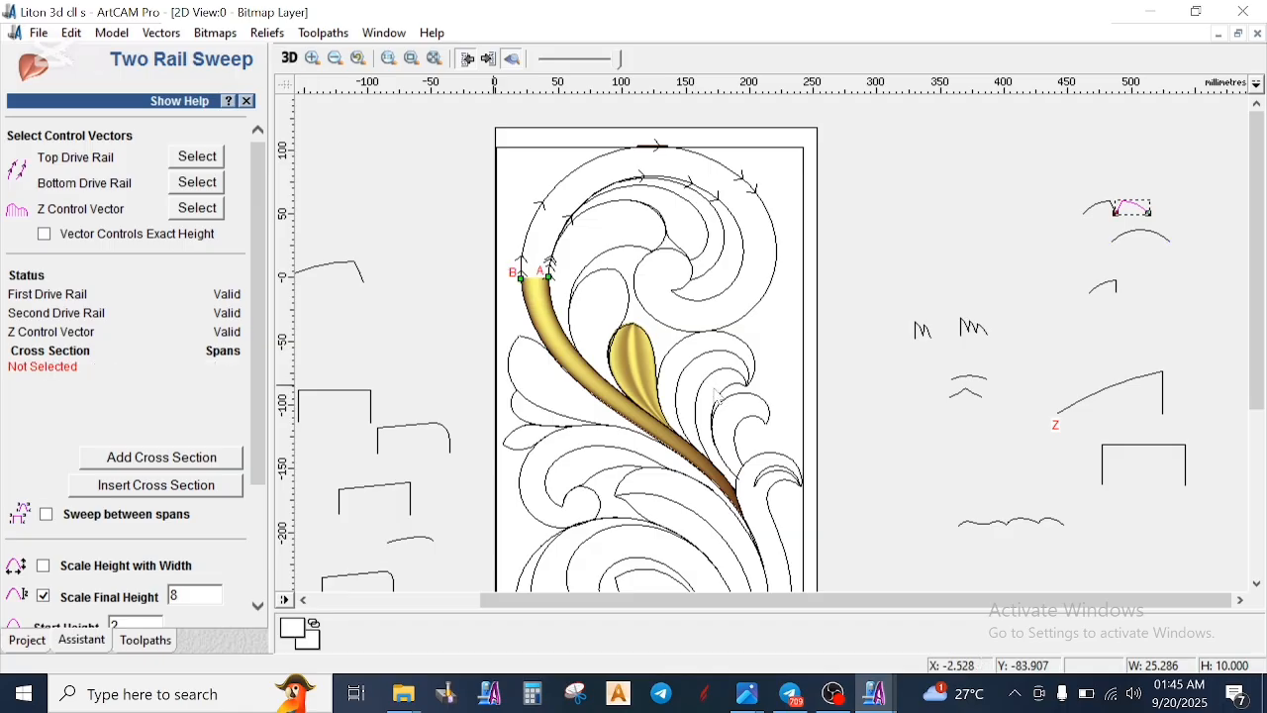
{"action": "left_click", "coordinate": [1128, 241]}
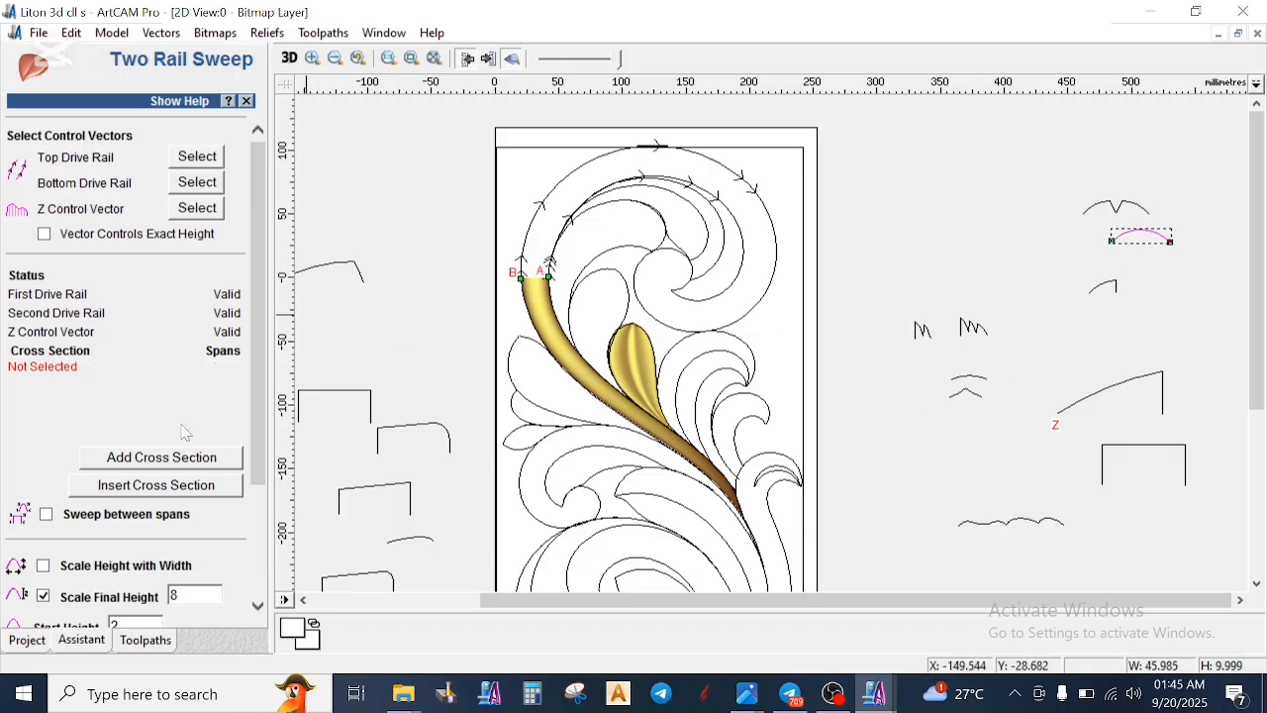
{"action": "left_click", "coordinate": [160, 462]}
{"action": "left_click", "coordinate": [1134, 210]}
{"action": "left_click", "coordinate": [164, 461]}
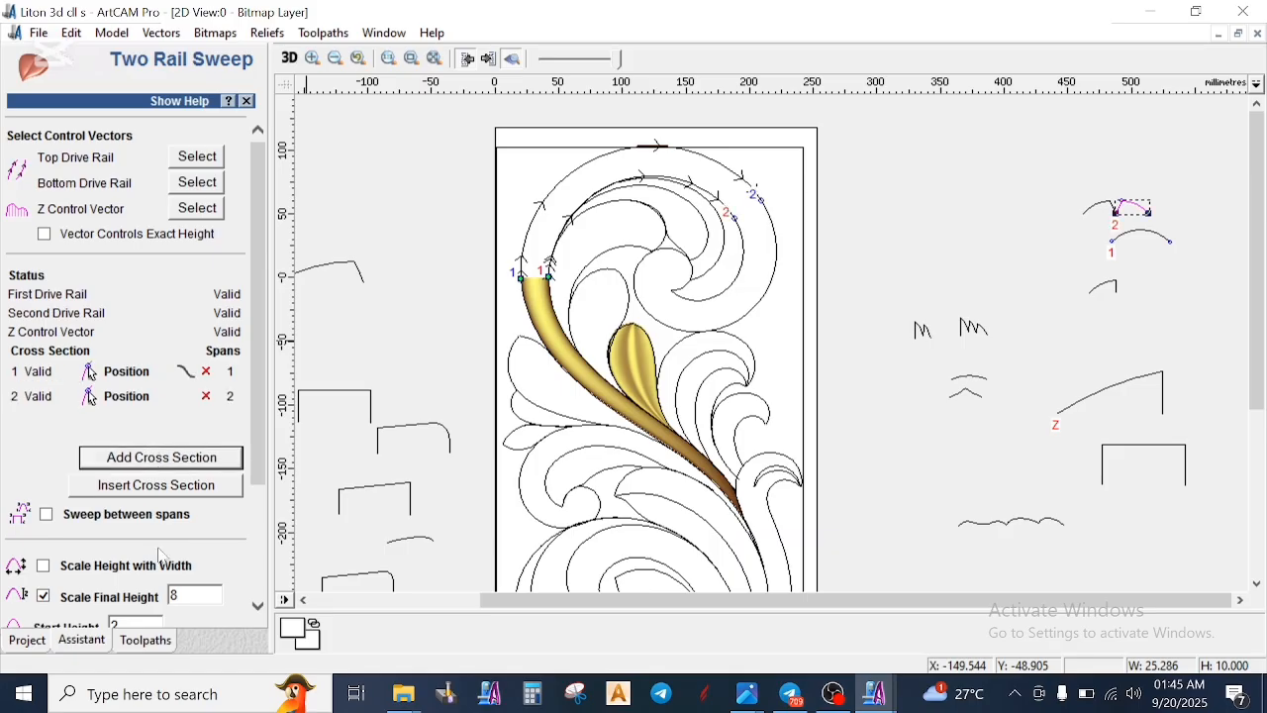
- Set the flat-topped vector beside the panel as Z control and calculate the upper scroll with Scale Final Height 8, Start Height 2 and Highest
{"action": "scroll", "coordinate": [170, 592], "scroll_direction": "down", "scroll_amount": 3}
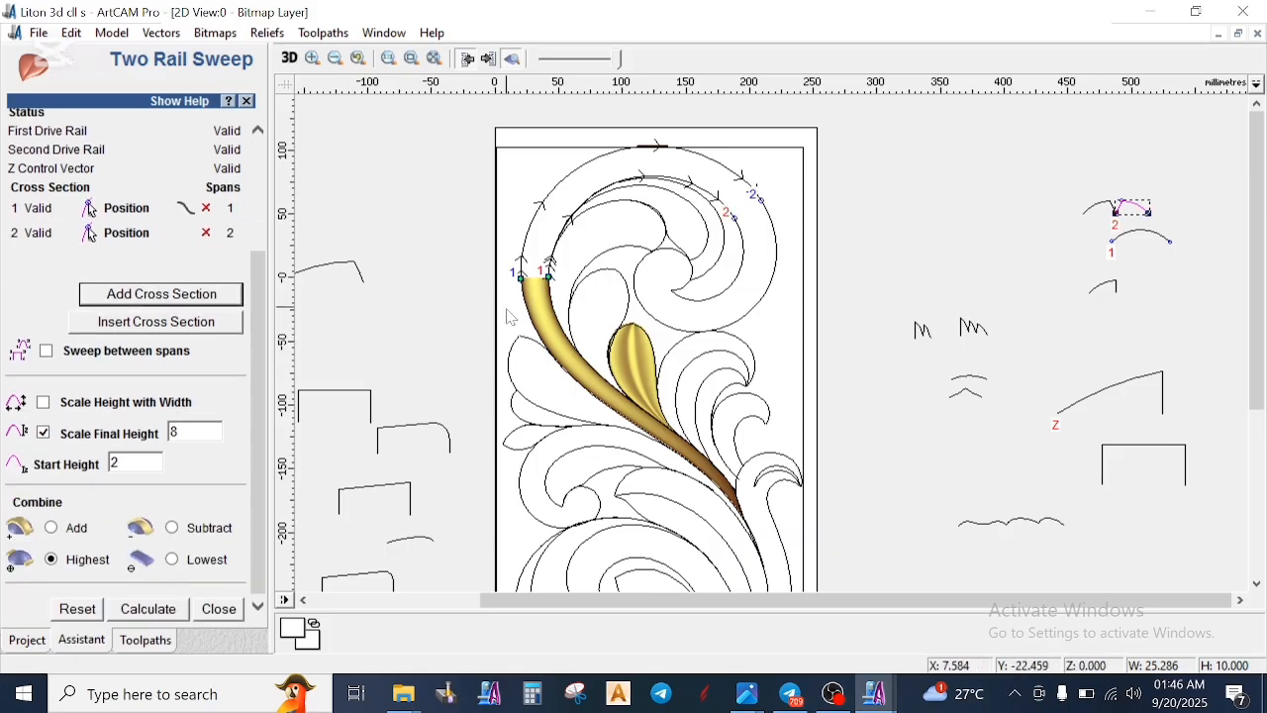
{"action": "scroll", "coordinate": [235, 213], "scroll_direction": "up", "scroll_amount": 3}
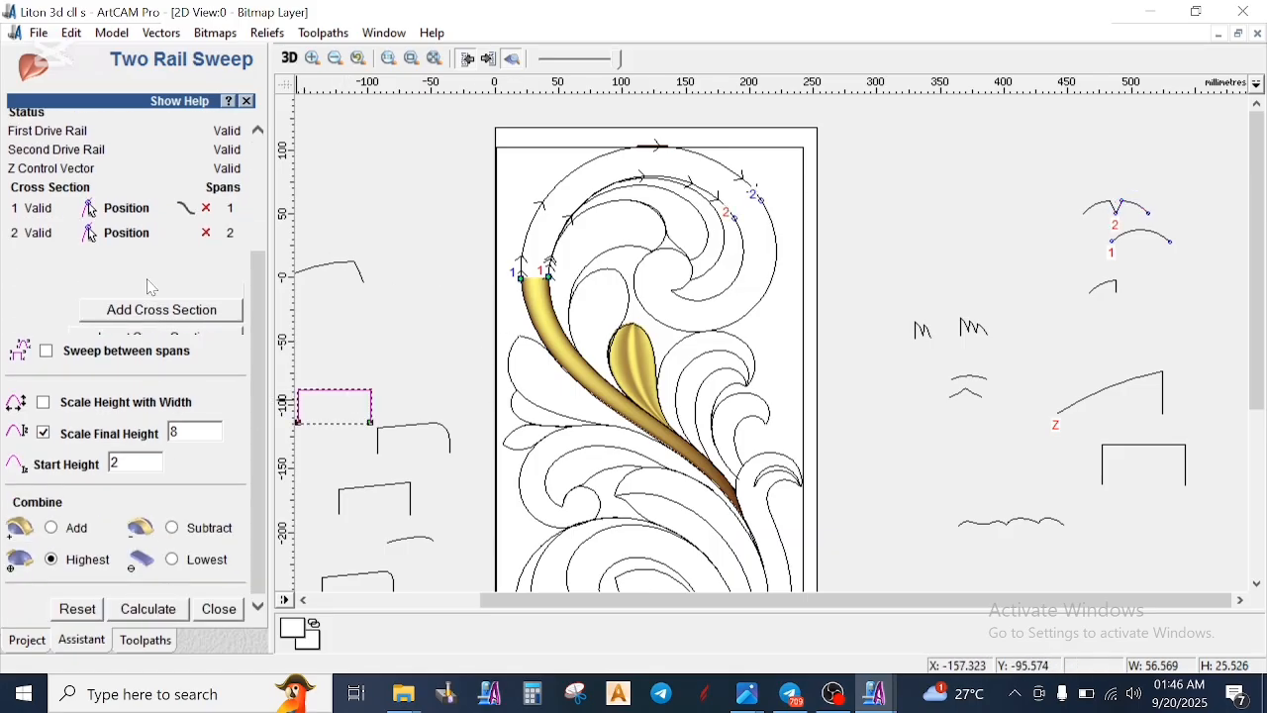
{"action": "scroll", "coordinate": [147, 555], "scroll_direction": "down", "scroll_amount": 3}
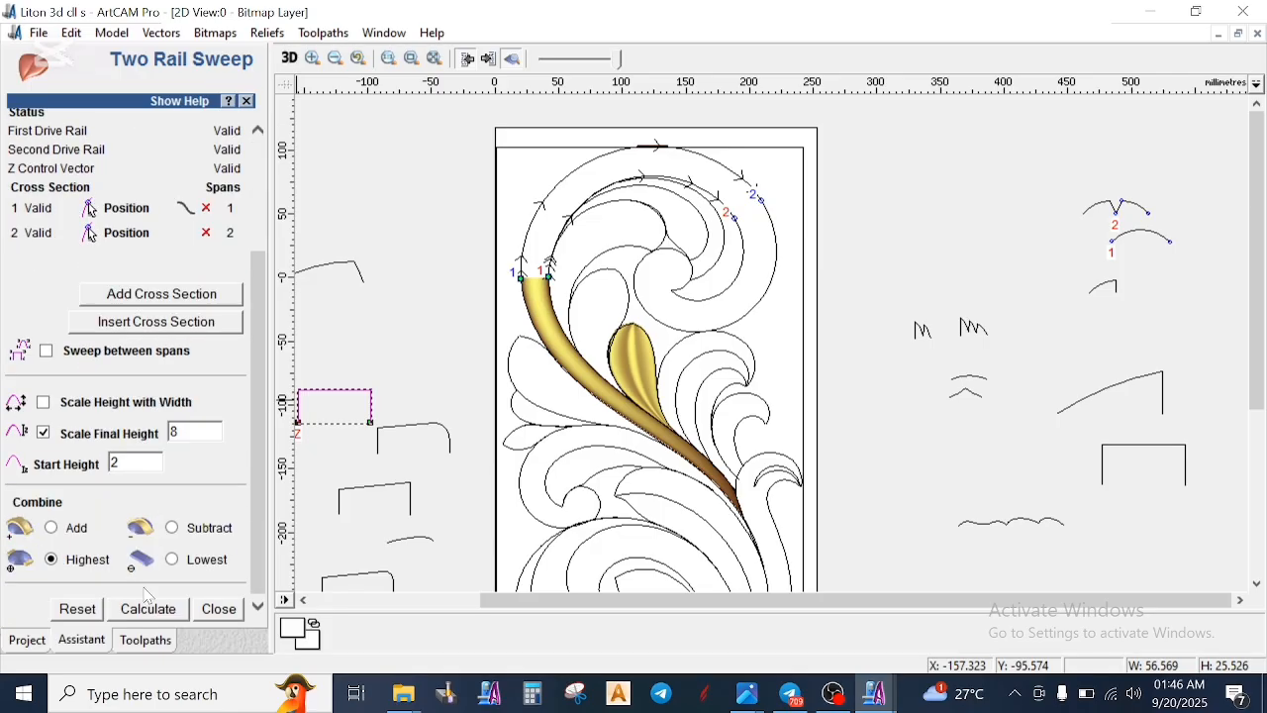
{"action": "left_click", "coordinate": [146, 611]}
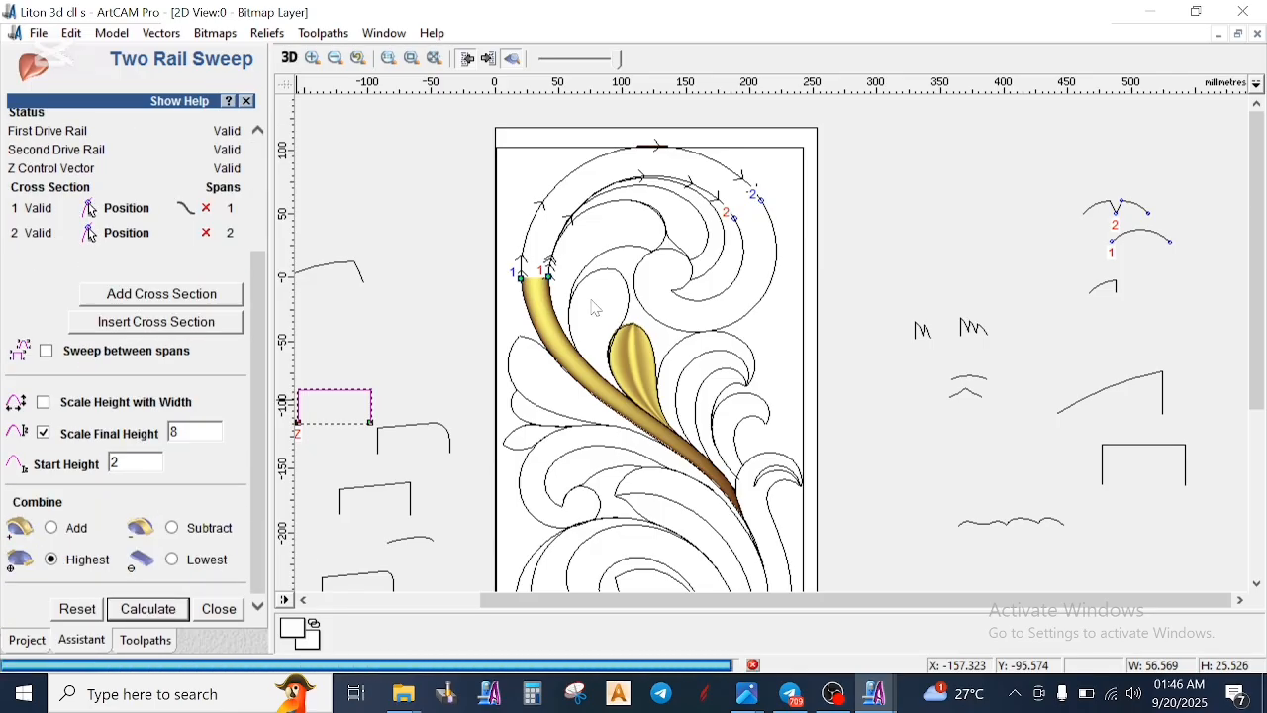
- Inspect the joint between stem and upper scroll, and close the sweep with the scroll relief undone
{"action": "scroll", "coordinate": [588, 281], "scroll_direction": "up", "scroll_amount": 2}
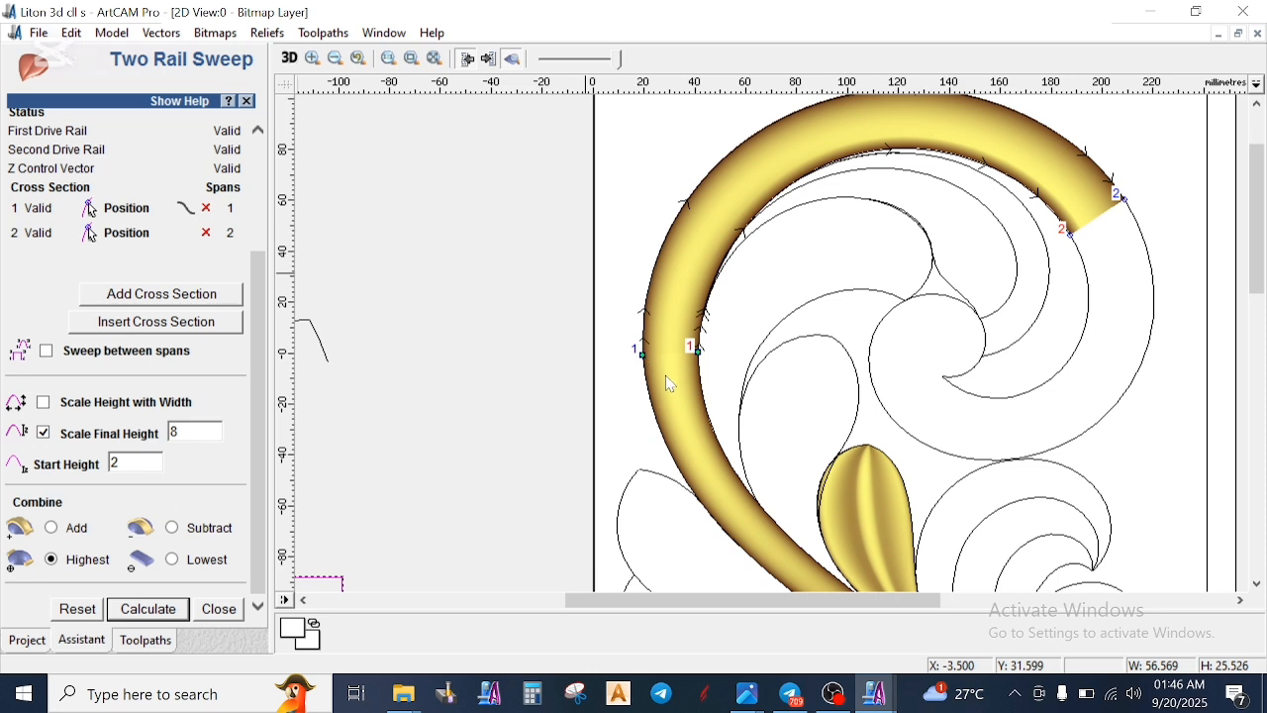
{"action": "scroll", "coordinate": [670, 384], "scroll_direction": "up", "scroll_amount": 2}
{"action": "scroll", "coordinate": [704, 395], "scroll_direction": "up", "scroll_amount": 2}
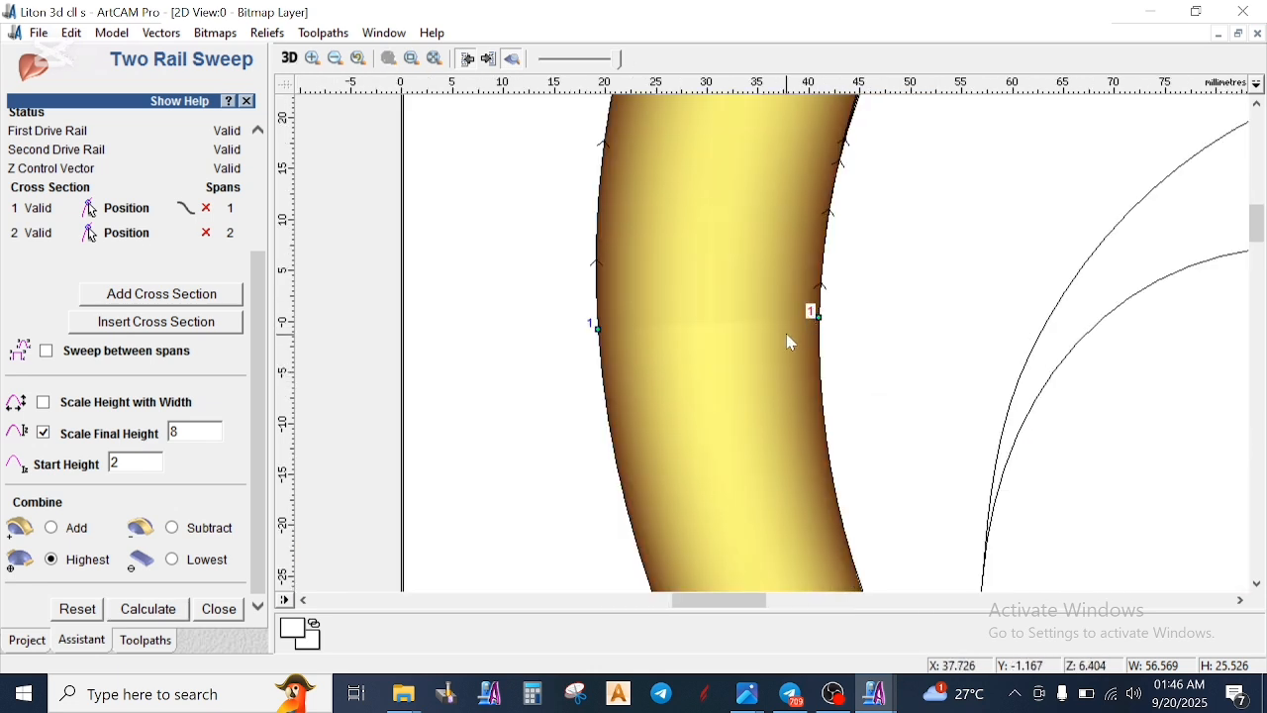
{"action": "scroll", "coordinate": [790, 342], "scroll_direction": "down", "scroll_amount": 6}
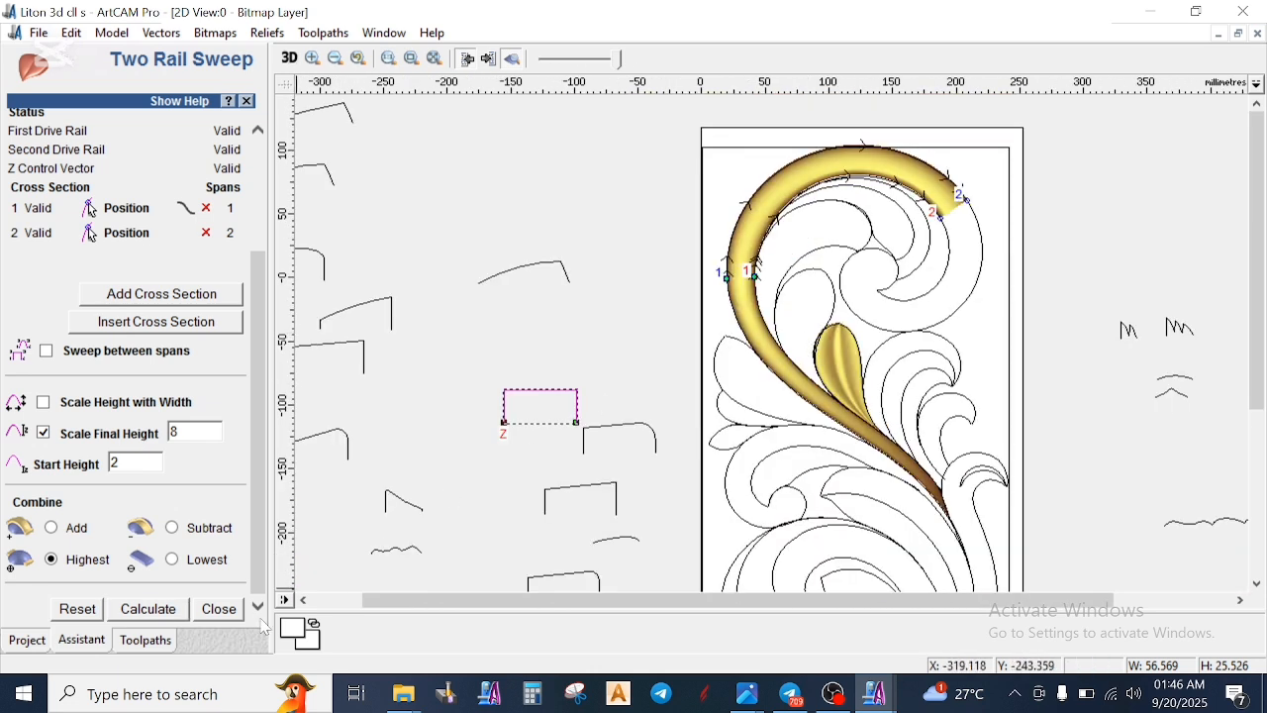
{"action": "left_click", "coordinate": [219, 609]}
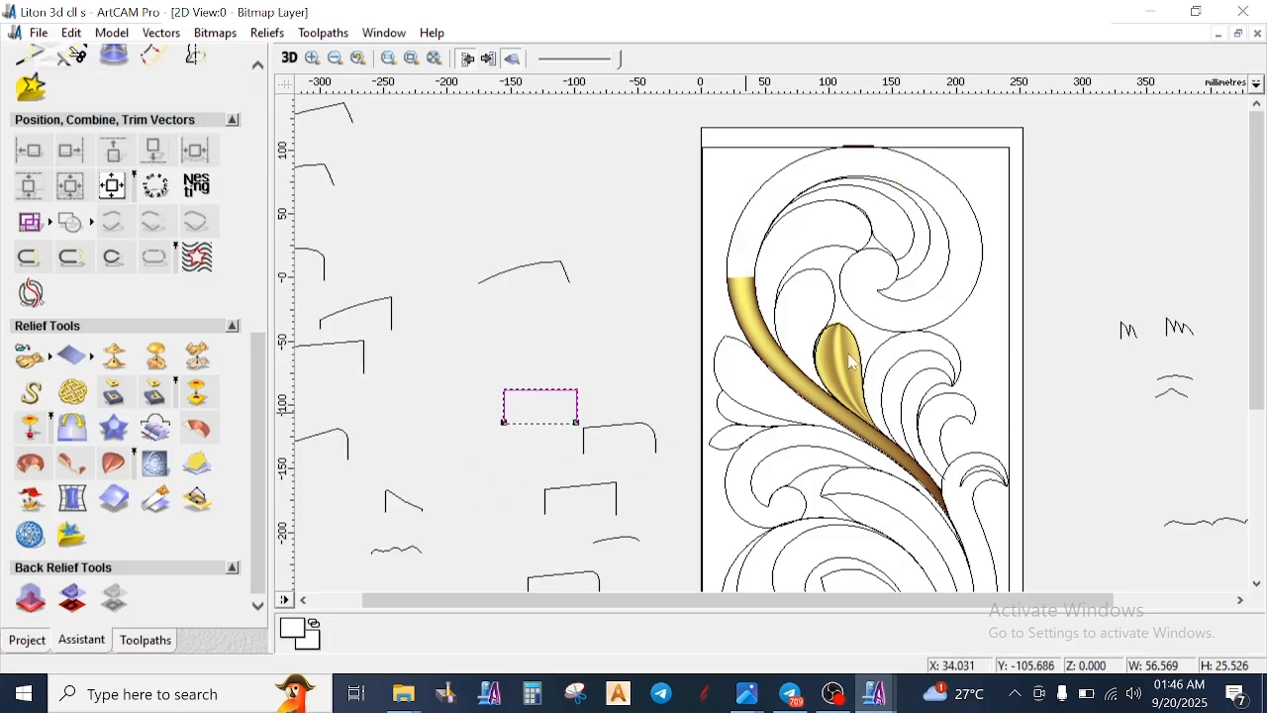
- Draw a rectangle about 67 x 94 mm over the upper part of the stem relief
{"action": "scroll", "coordinate": [1064, 315], "scroll_direction": "down", "scroll_amount": 1}
{"action": "scroll", "coordinate": [1034, 312], "scroll_direction": "up", "scroll_amount": 1}
{"action": "scroll", "coordinate": [862, 277], "scroll_direction": "down", "scroll_amount": 1}
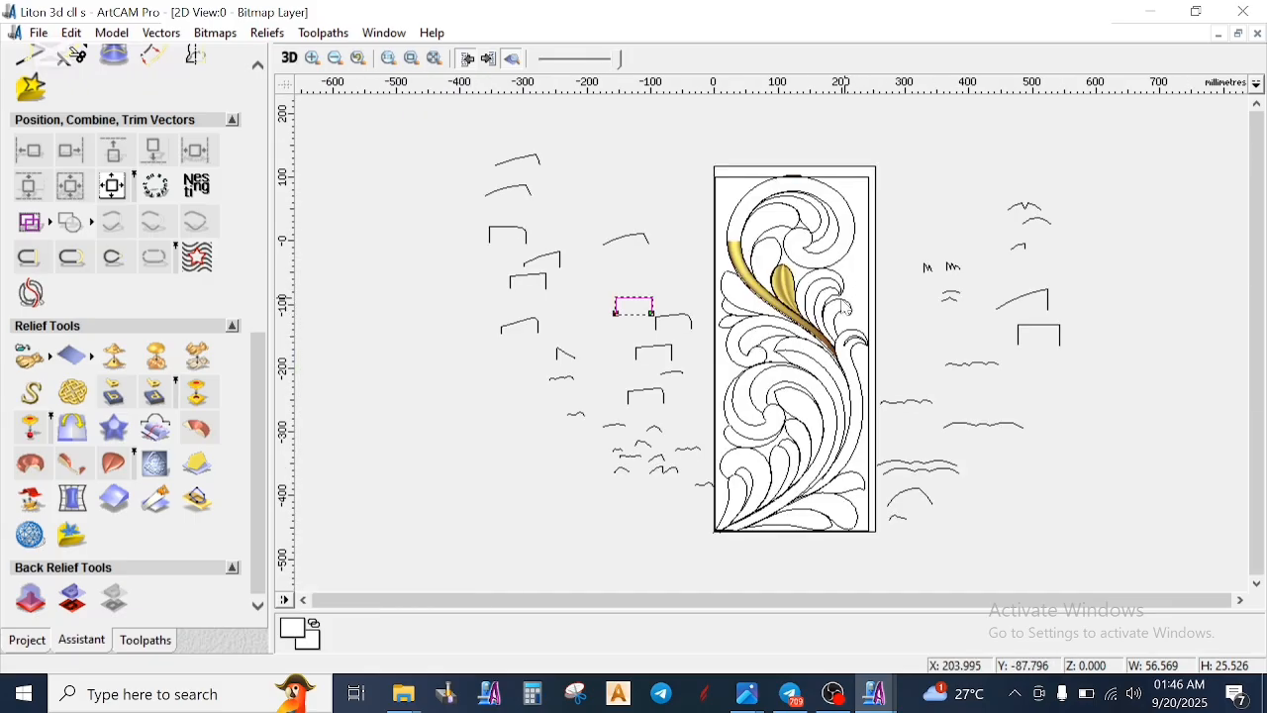
{"action": "scroll", "coordinate": [847, 310], "scroll_direction": "up", "scroll_amount": 1}
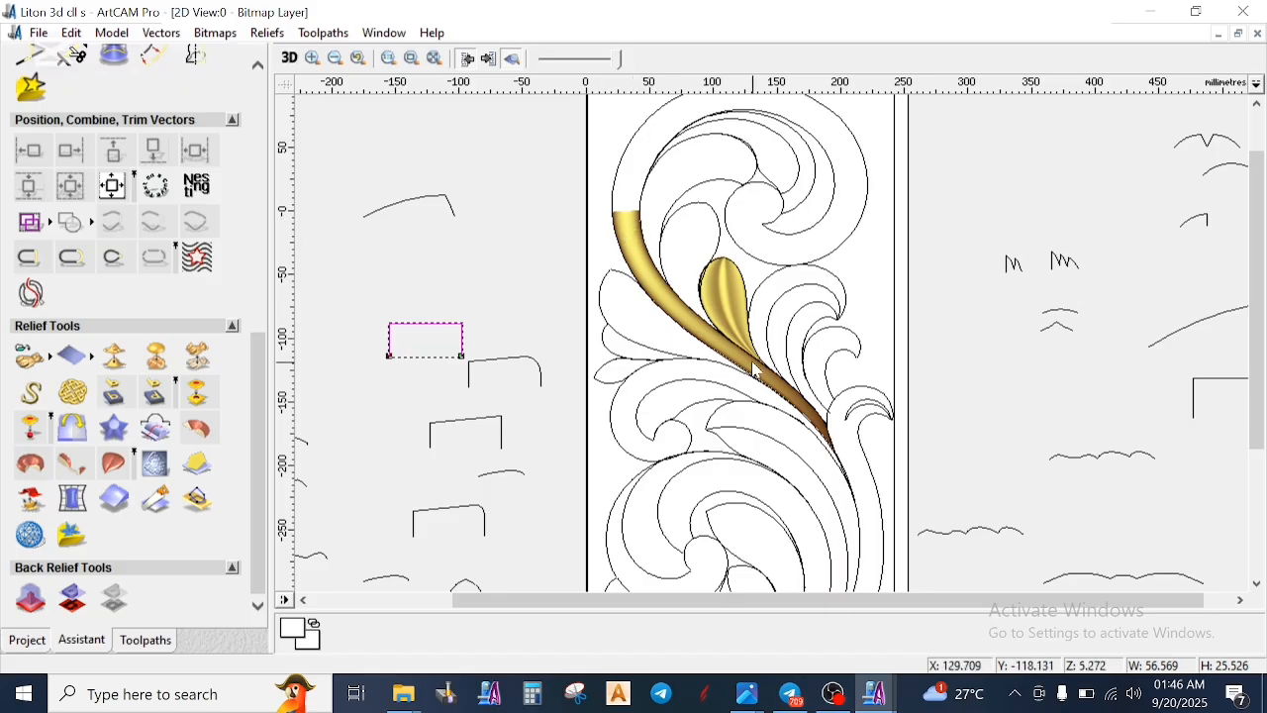
{"action": "scroll", "coordinate": [690, 290], "scroll_direction": "up", "scroll_amount": 2}
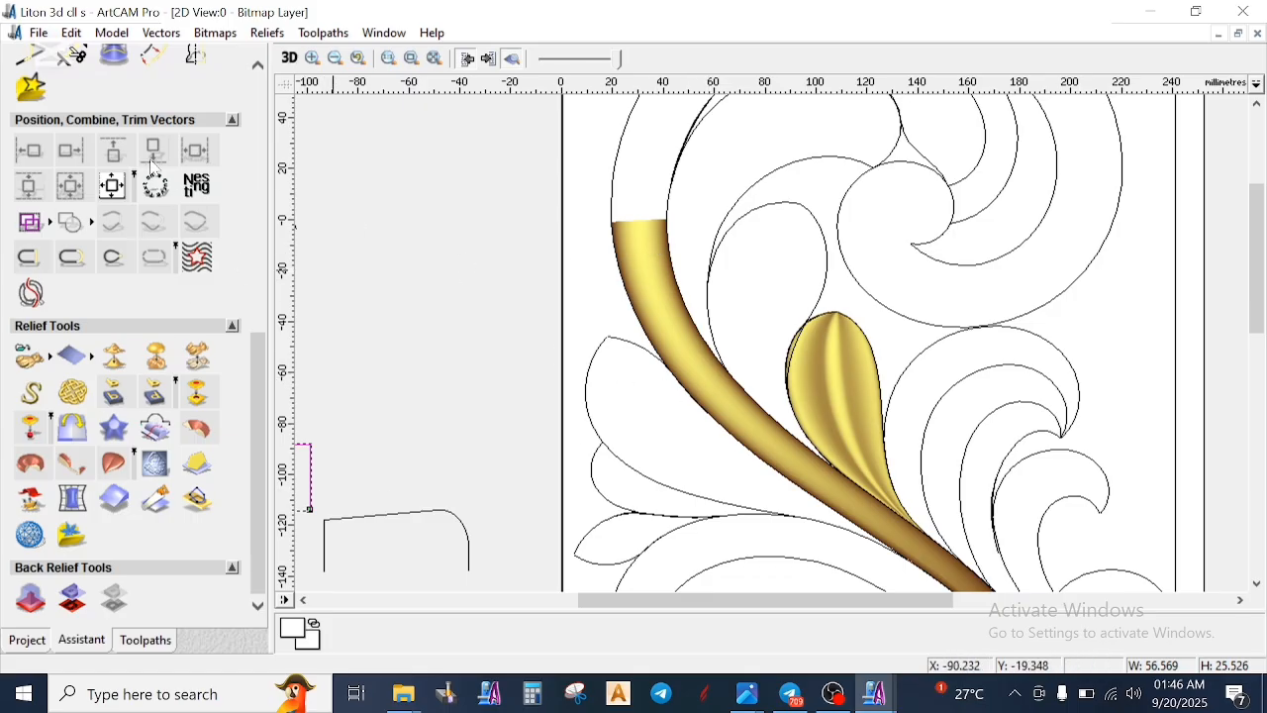
{"action": "scroll", "coordinate": [79, 274], "scroll_direction": "up", "scroll_amount": 3}
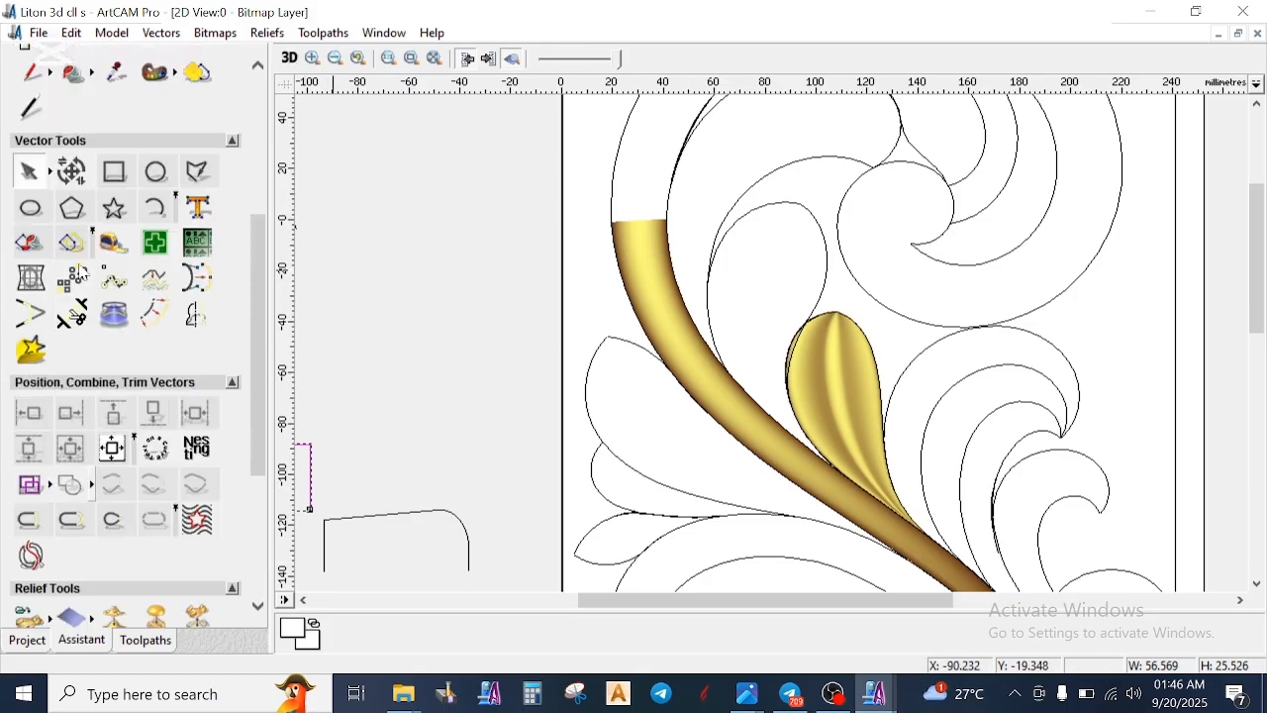
{"action": "left_click", "coordinate": [115, 171]}
{"action": "left_click_drag", "start_coordinate": [583, 176], "coordinate": [756, 414]}
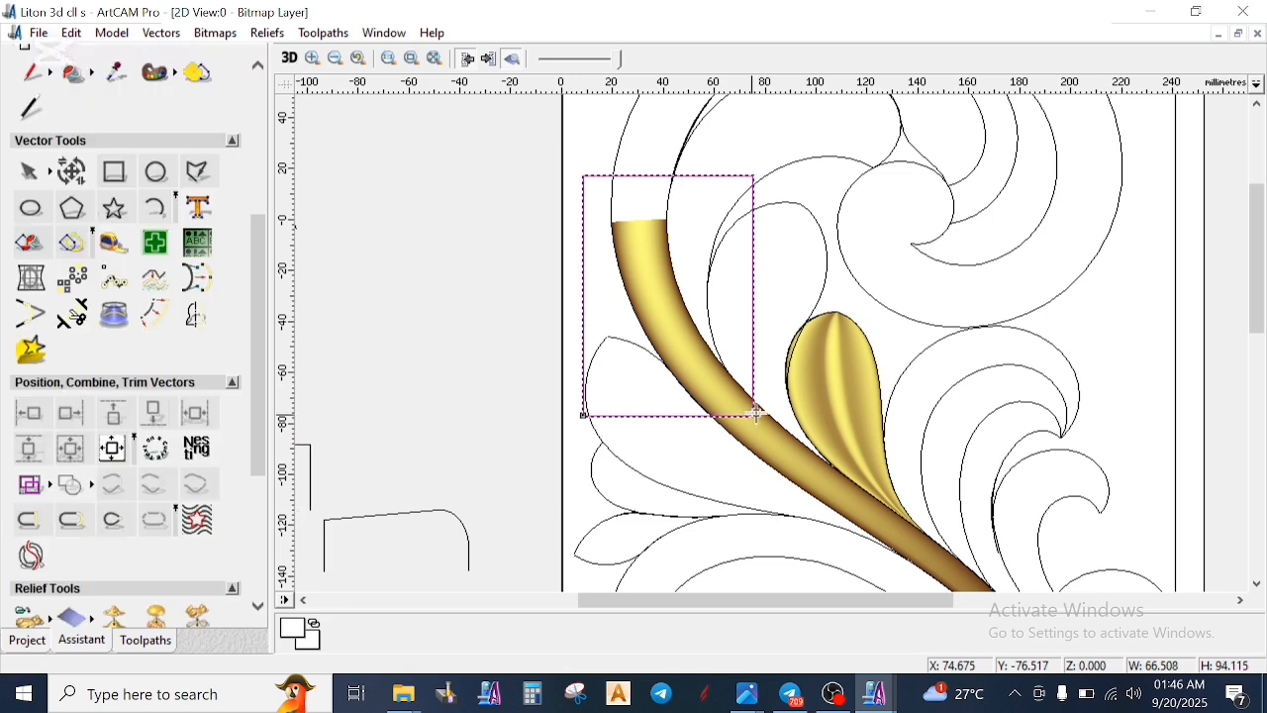
- Zero the relief inside the rectangle with the Shape Editor, and delete the rectangle
{"action": "right_click", "coordinate": [842, 206]}
{"action": "left_click", "coordinate": [945, 313]}
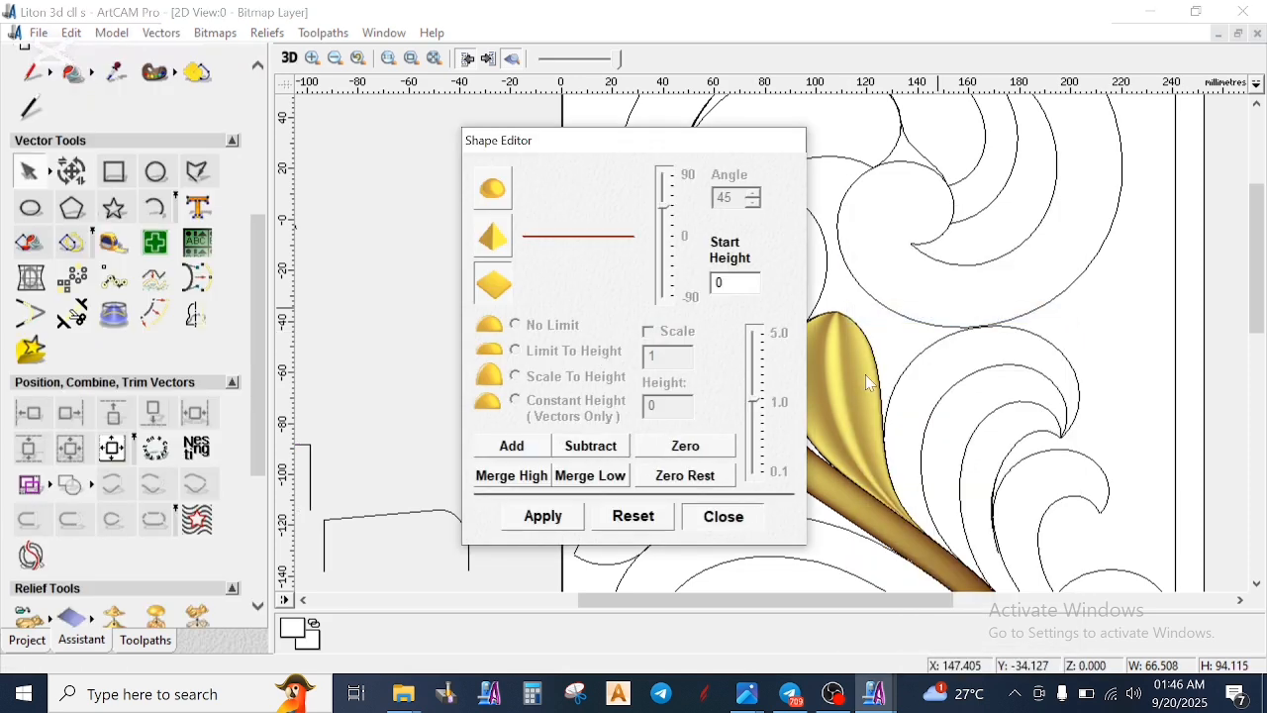
{"action": "right_click", "coordinate": [898, 337]}
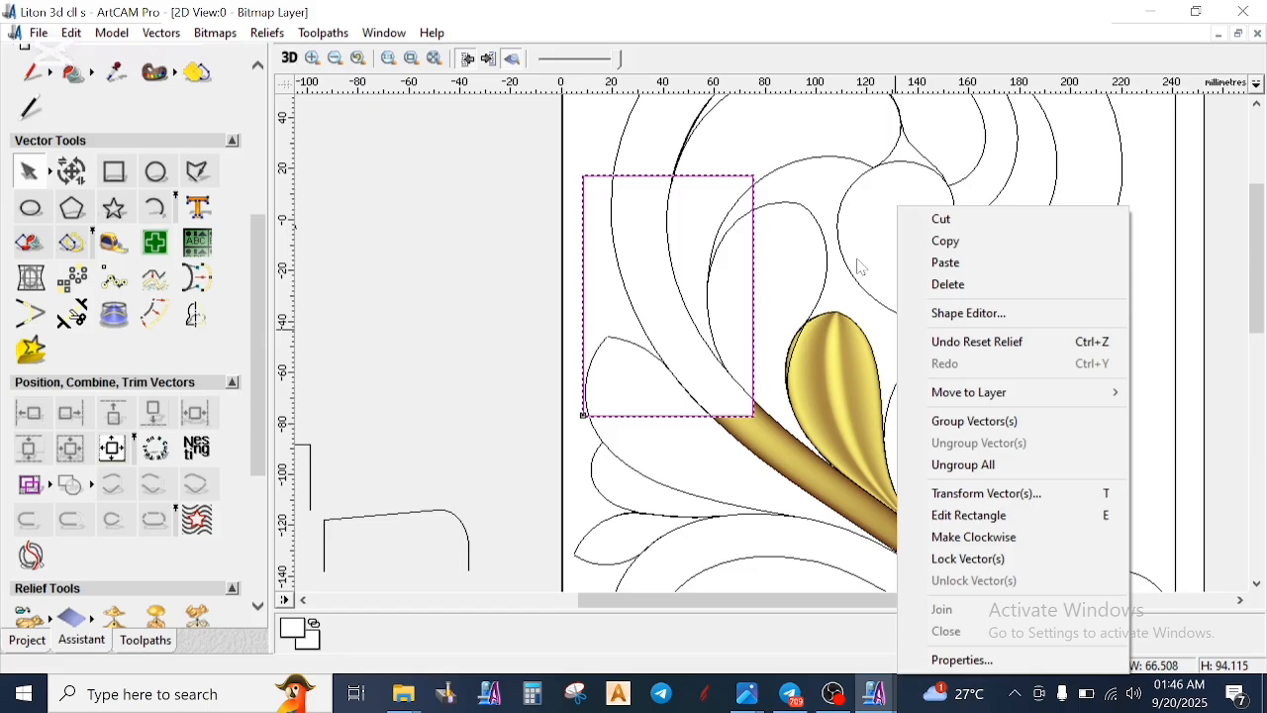
{"action": "left_click", "coordinate": [951, 283]}
- Move the plain arc up beside the V-notched profile, and move the profile's right half so its lower start meets the arc's start
{"action": "scroll", "coordinate": [896, 314], "scroll_direction": "down", "scroll_amount": 2}
{"action": "scroll", "coordinate": [1057, 295], "scroll_direction": "up", "scroll_amount": 2}
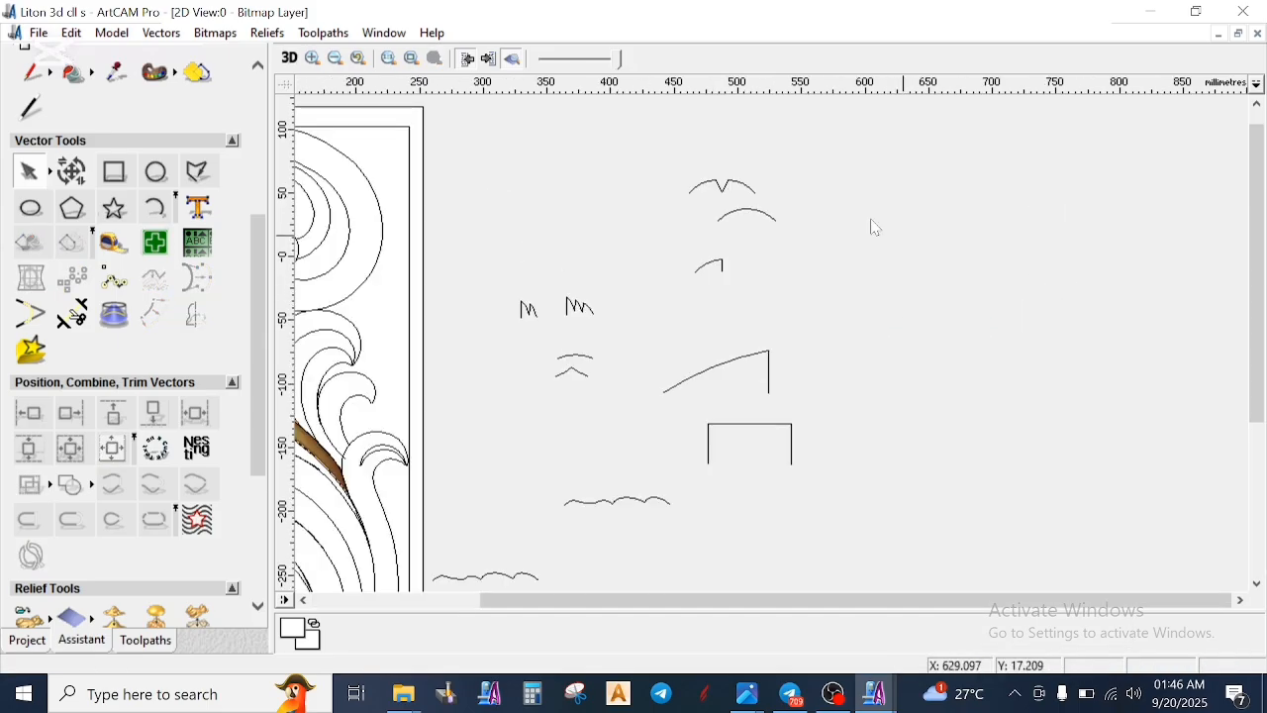
{"action": "scroll", "coordinate": [767, 260], "scroll_direction": "up", "scroll_amount": 1}
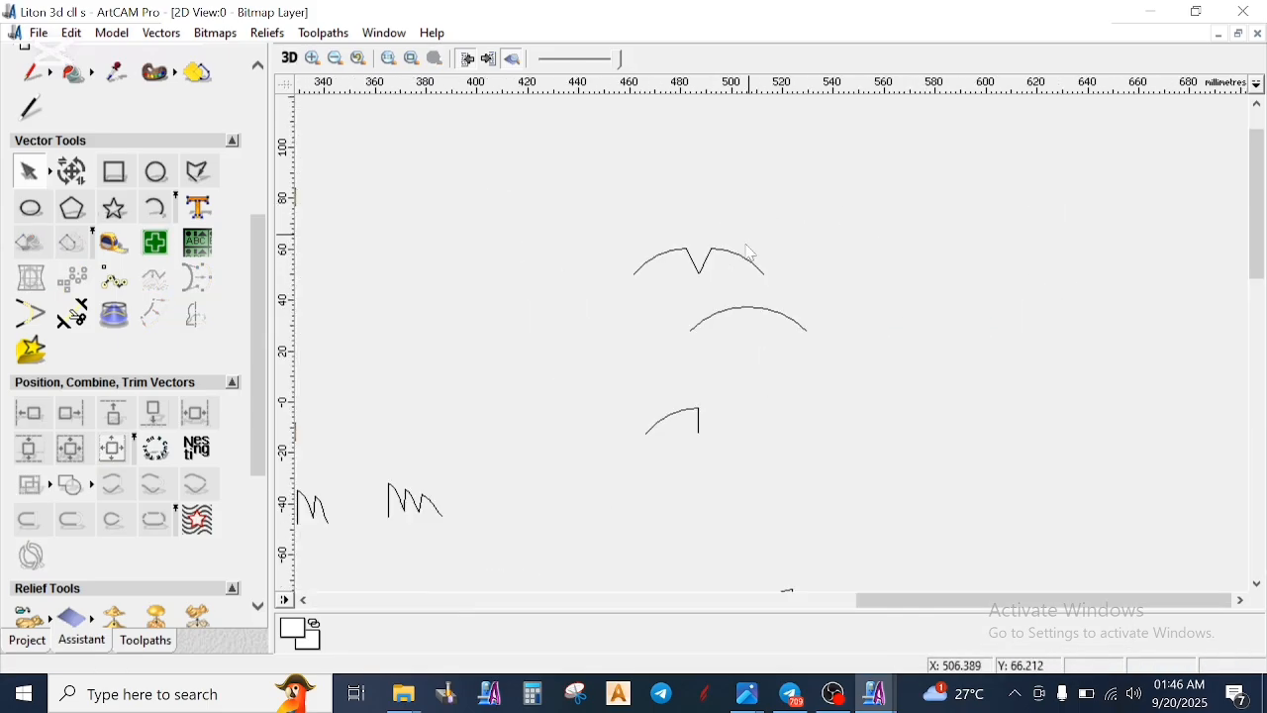
{"action": "left_click", "coordinate": [749, 316]}
{"action": "scroll", "coordinate": [753, 319], "scroll_direction": "up", "scroll_amount": 1}
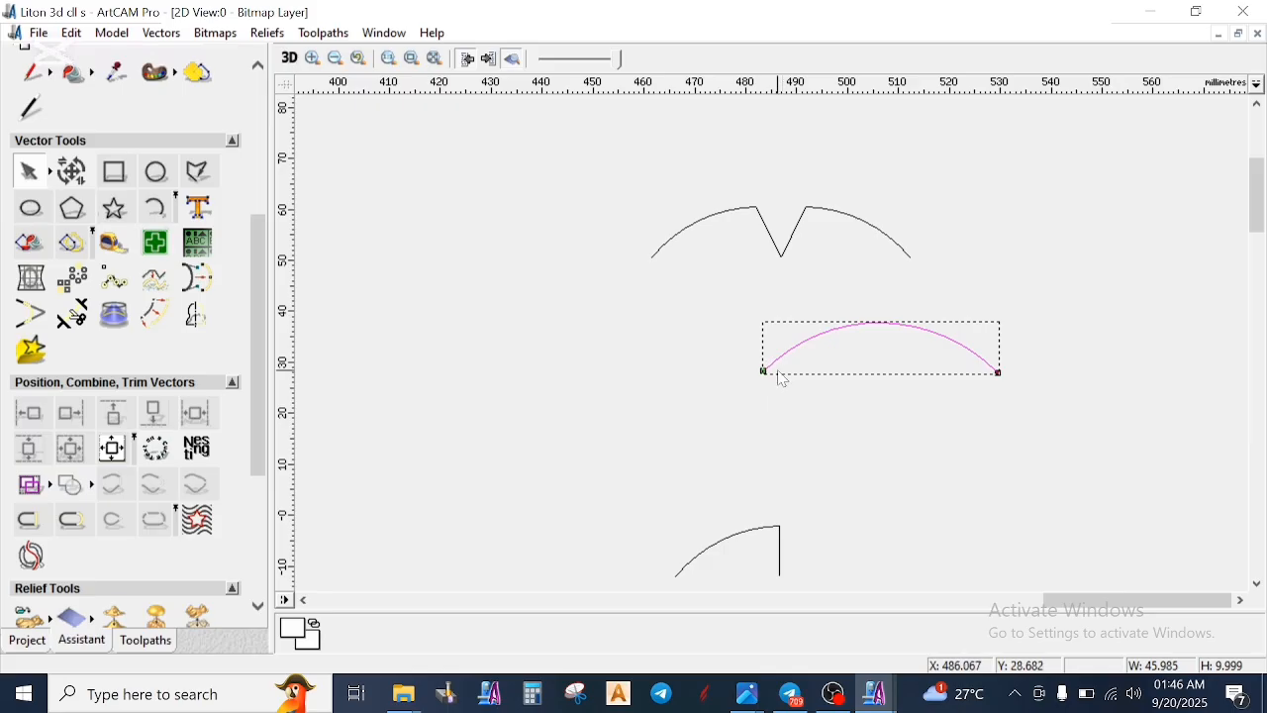
{"action": "left_click_drag", "start_coordinate": [768, 371], "coordinate": [792, 259]}
{"action": "scroll", "coordinate": [802, 297], "scroll_direction": "up", "scroll_amount": 1}
{"action": "left_click", "coordinate": [770, 401]}
{"action": "left_click", "coordinate": [749, 342]}
{"action": "left_click_drag", "start_coordinate": [749, 342], "coordinate": [775, 298]}
{"action": "left_click", "coordinate": [759, 339]}
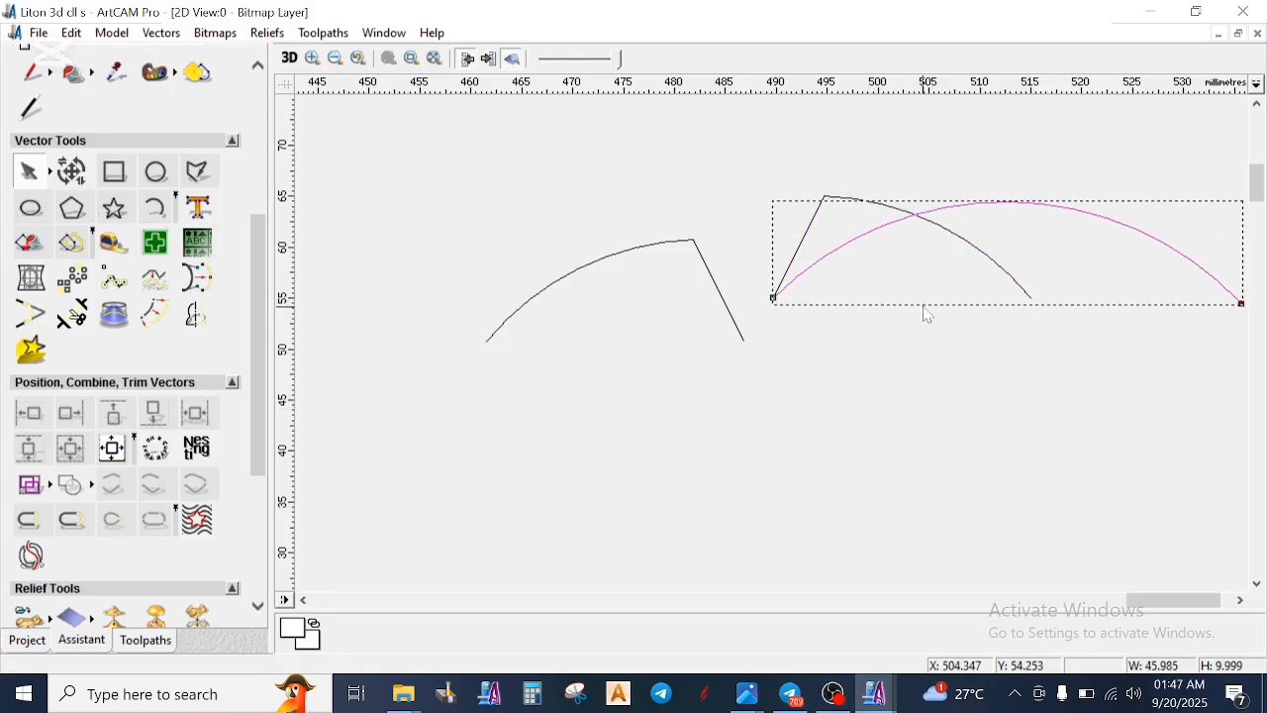
- Narrow the plain arc to about 25.6 mm to match the right half's width, and compare their end points
{"action": "key", "text": "t"}
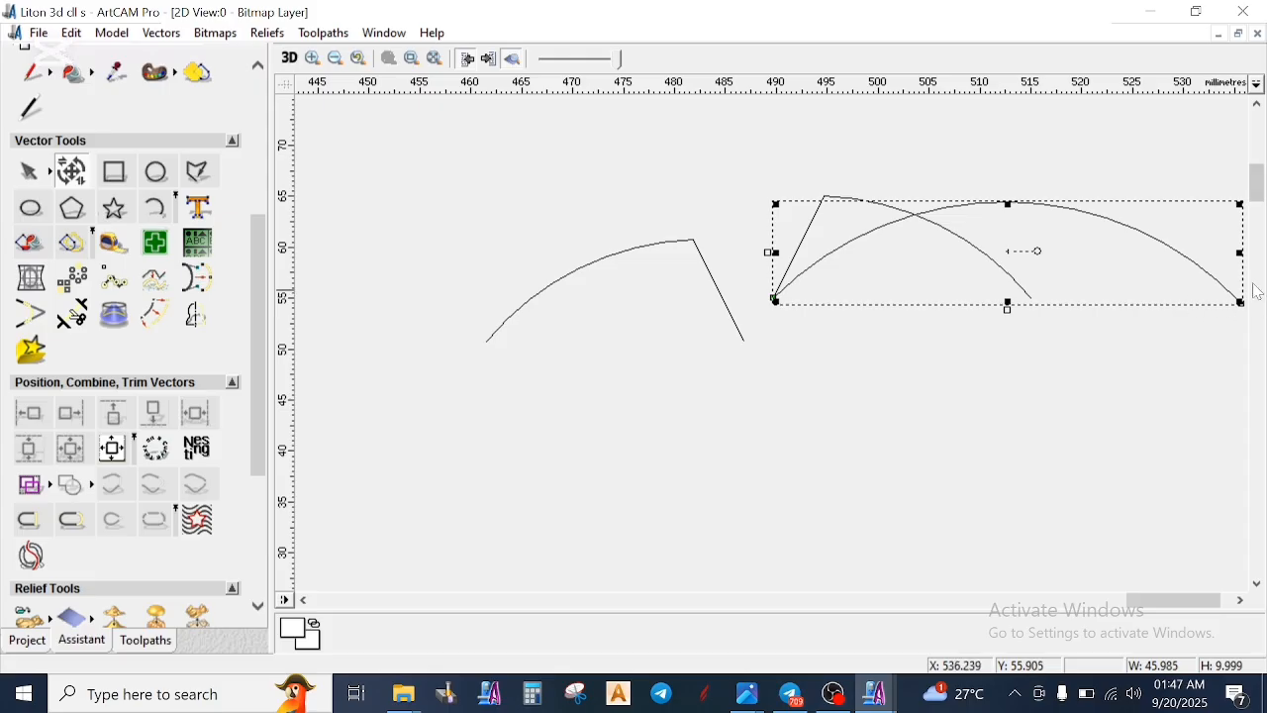
{"action": "left_click_drag", "start_coordinate": [1241, 253], "coordinate": [1031, 267]}
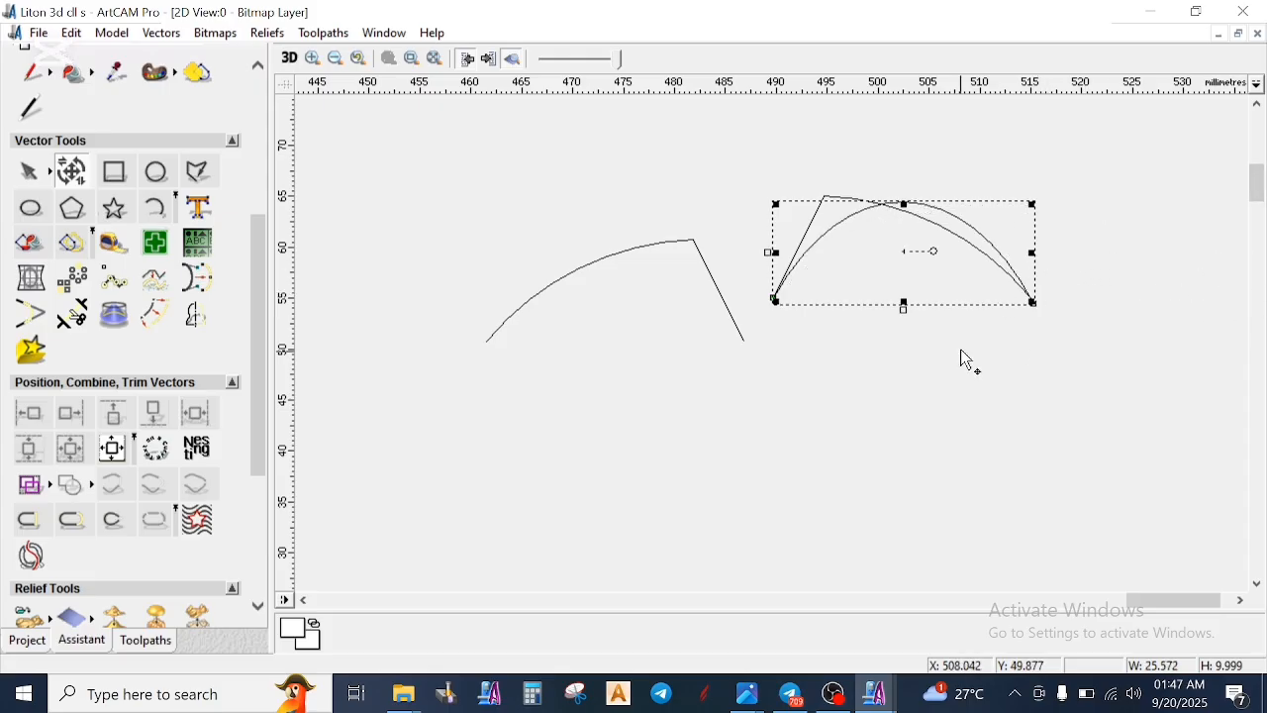
{"action": "left_click", "coordinate": [961, 350]}
{"action": "scroll", "coordinate": [1007, 273], "scroll_direction": "up", "scroll_amount": 1}
{"action": "left_click", "coordinate": [801, 386]}
{"action": "scroll", "coordinate": [801, 386], "scroll_direction": "up", "scroll_amount": 2}
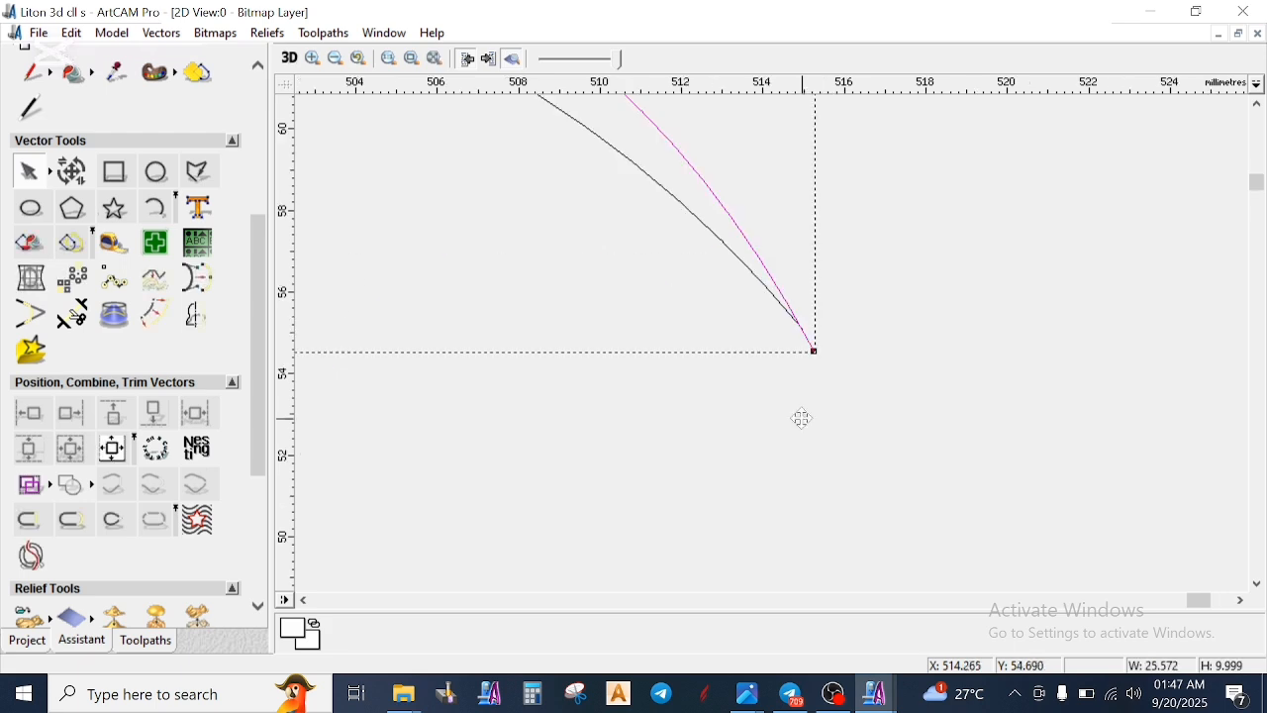
{"action": "left_click", "coordinate": [738, 308]}
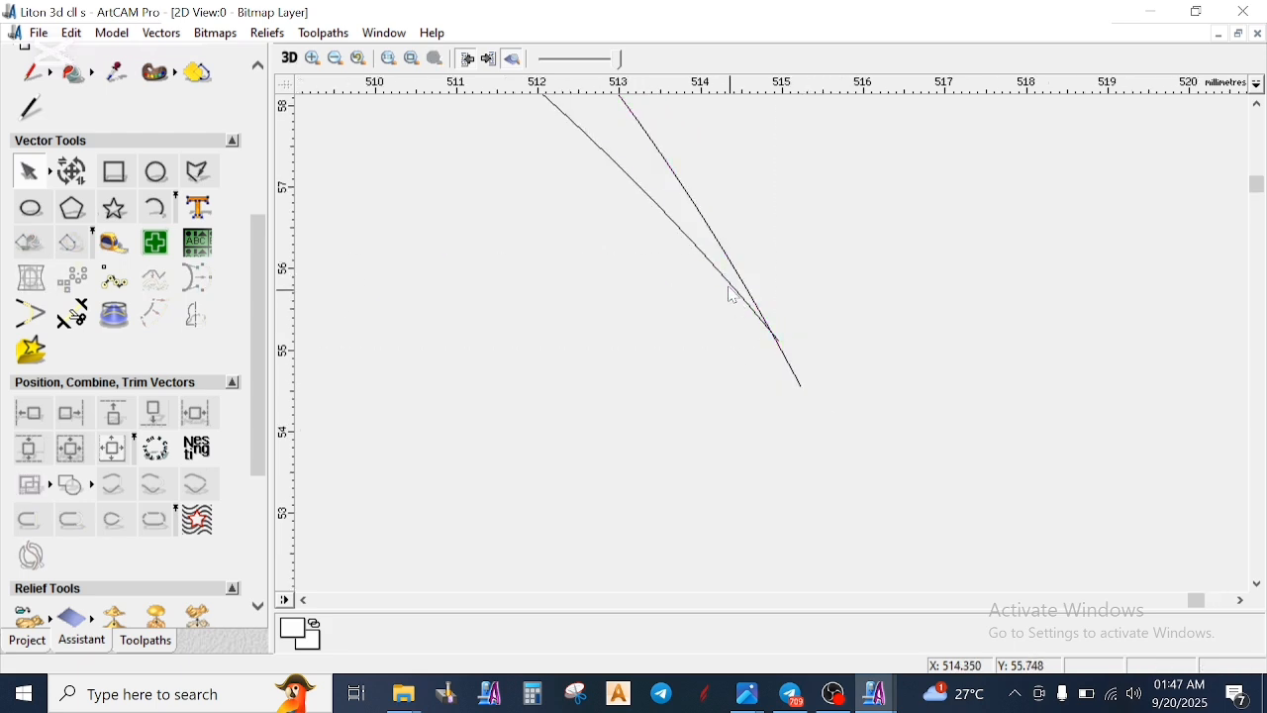
{"action": "left_click", "coordinate": [748, 309]}
{"action": "scroll", "coordinate": [757, 337], "scroll_direction": "down", "scroll_amount": 3}
{"action": "scroll", "coordinate": [711, 366], "scroll_direction": "up", "scroll_amount": 1}
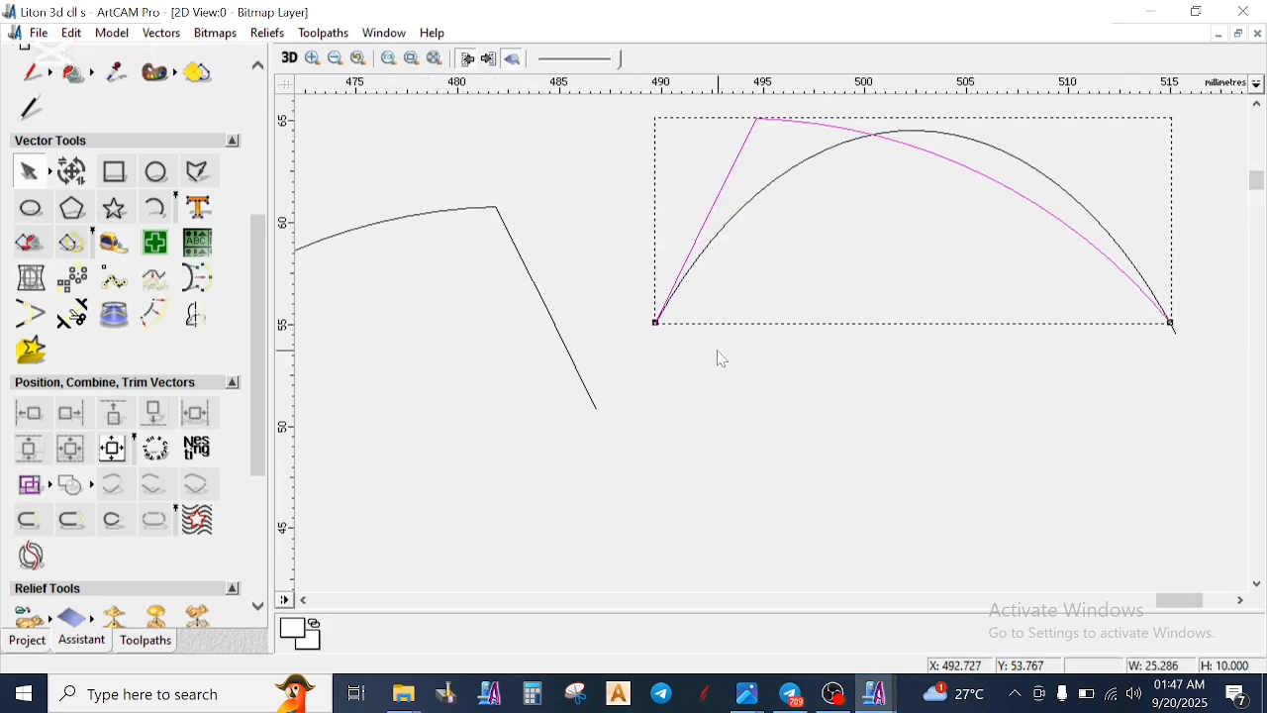
{"action": "left_click", "coordinate": [1178, 401]}
{"action": "left_click", "coordinate": [1178, 338]}
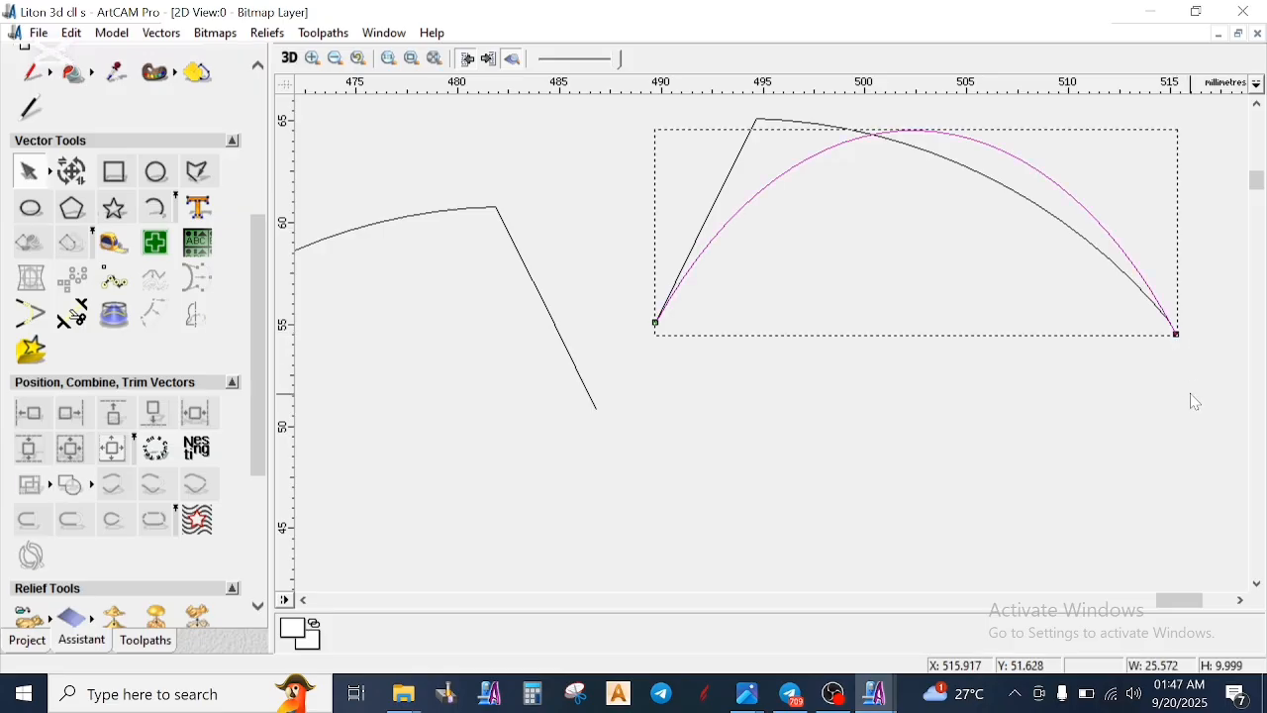
- Move the arc's end node closer to the right half's end point, and delete the arc
{"action": "key", "text": "n"}
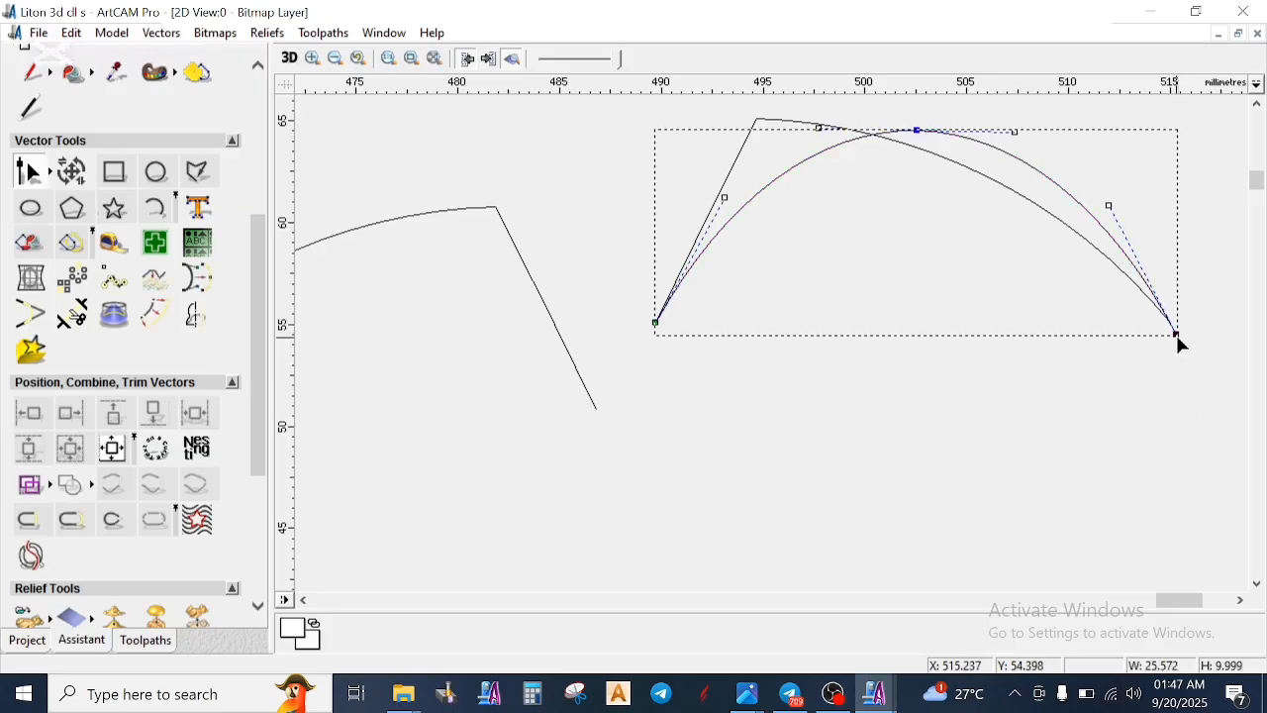
{"action": "left_click_drag", "start_coordinate": [1179, 335], "coordinate": [1176, 331]}
{"action": "right_click", "coordinate": [1166, 380]}
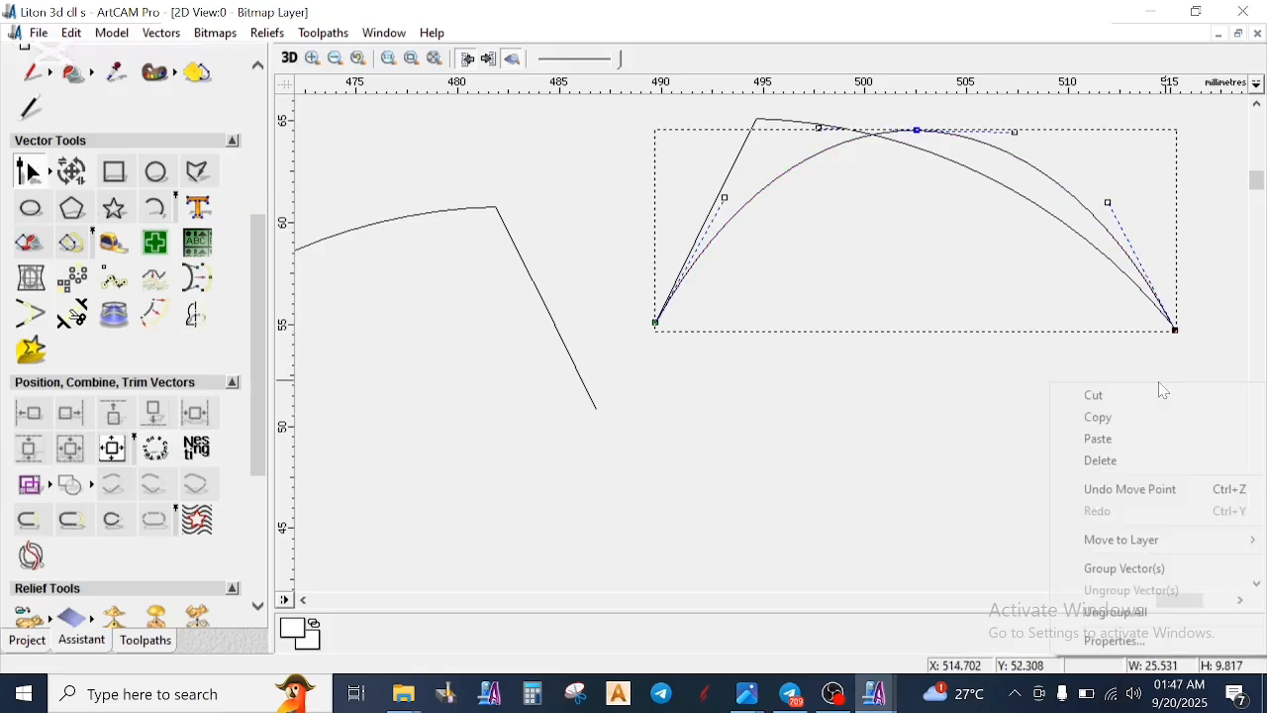
{"action": "left_click", "coordinate": [1119, 463]}
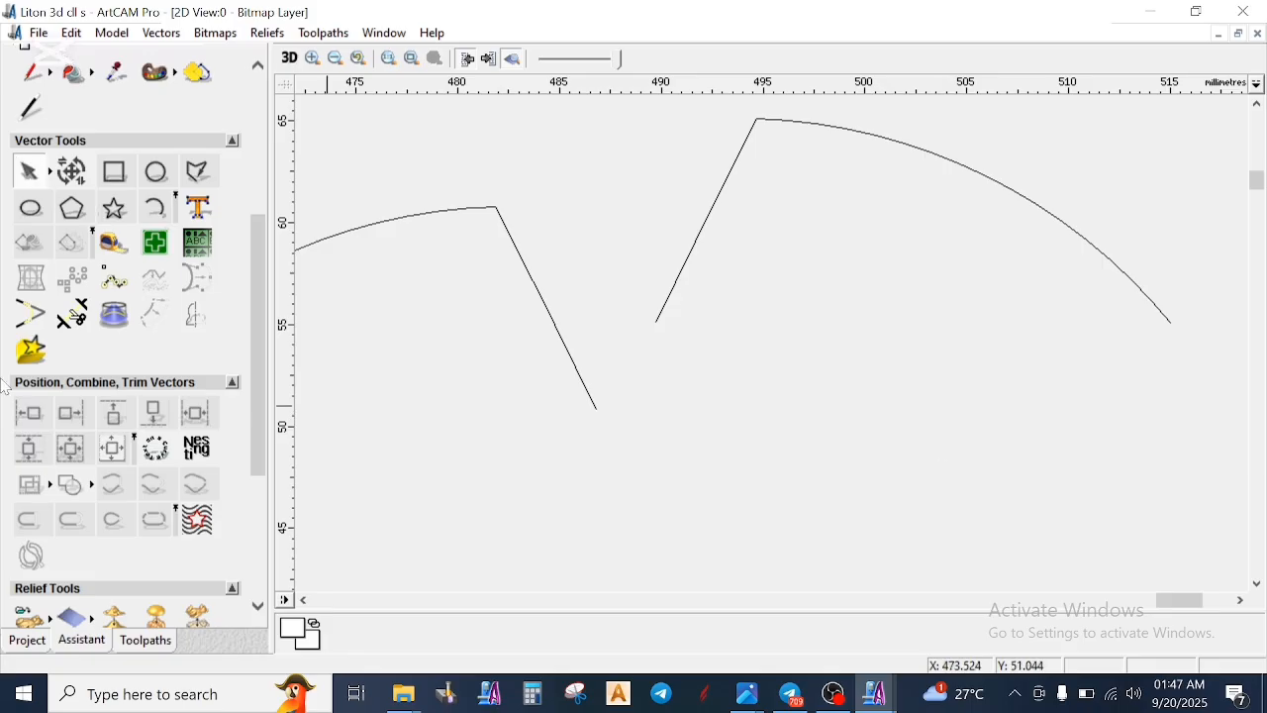
- Draw a three-point arc about 25.3 mm wide and 9.6 mm high between the end points of the V-notched profile's right half
{"action": "left_click", "coordinate": [159, 208]}
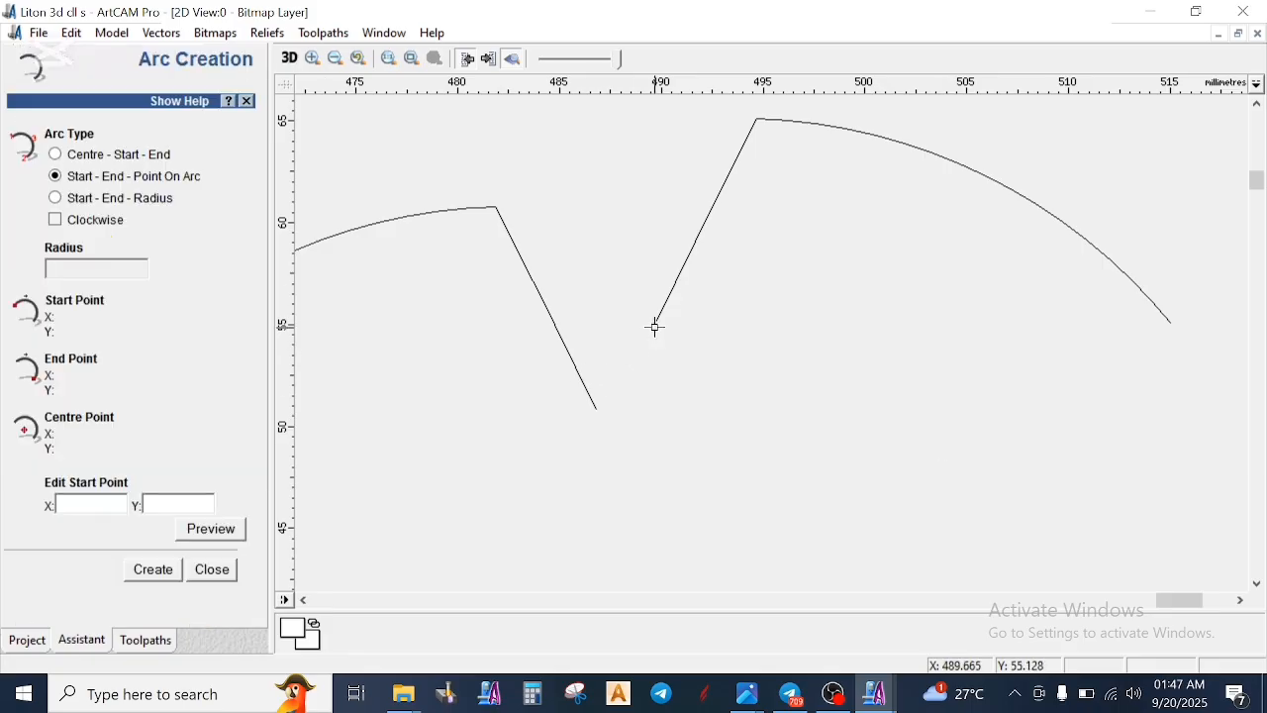
{"action": "left_click", "coordinate": [655, 322]}
{"action": "left_click", "coordinate": [1030, 394]}
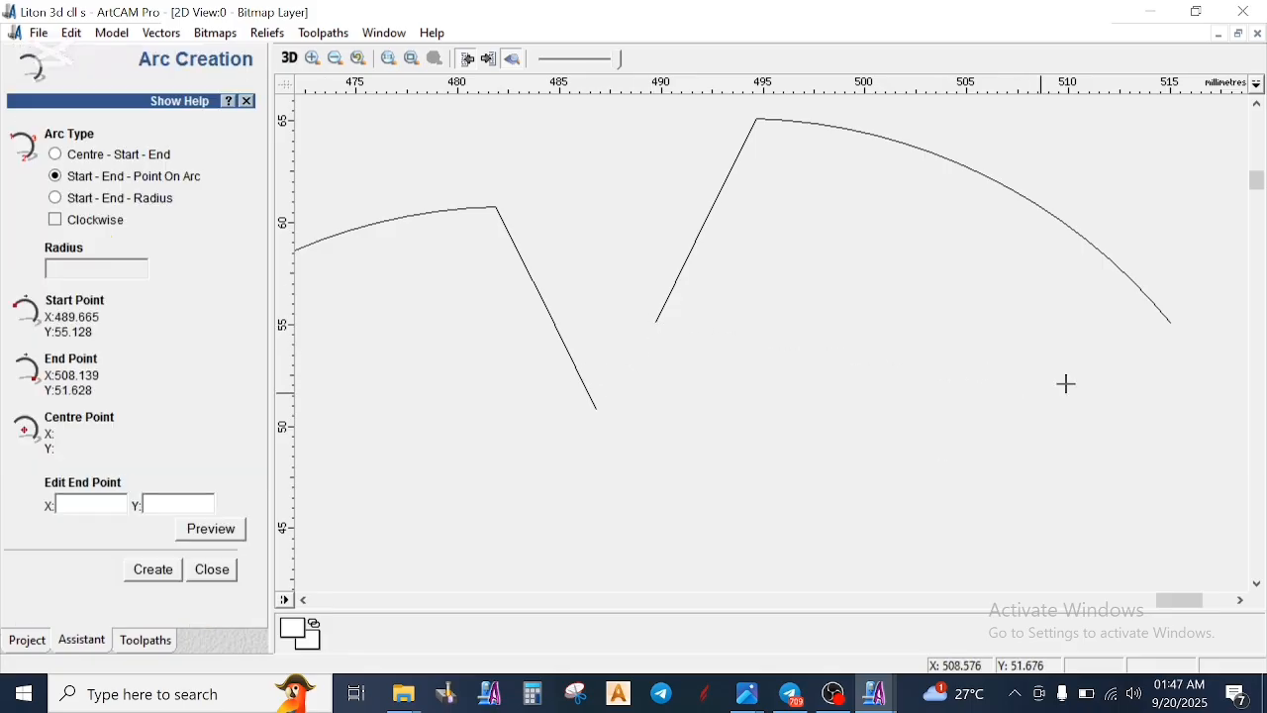
{"action": "left_click", "coordinate": [1171, 322]}
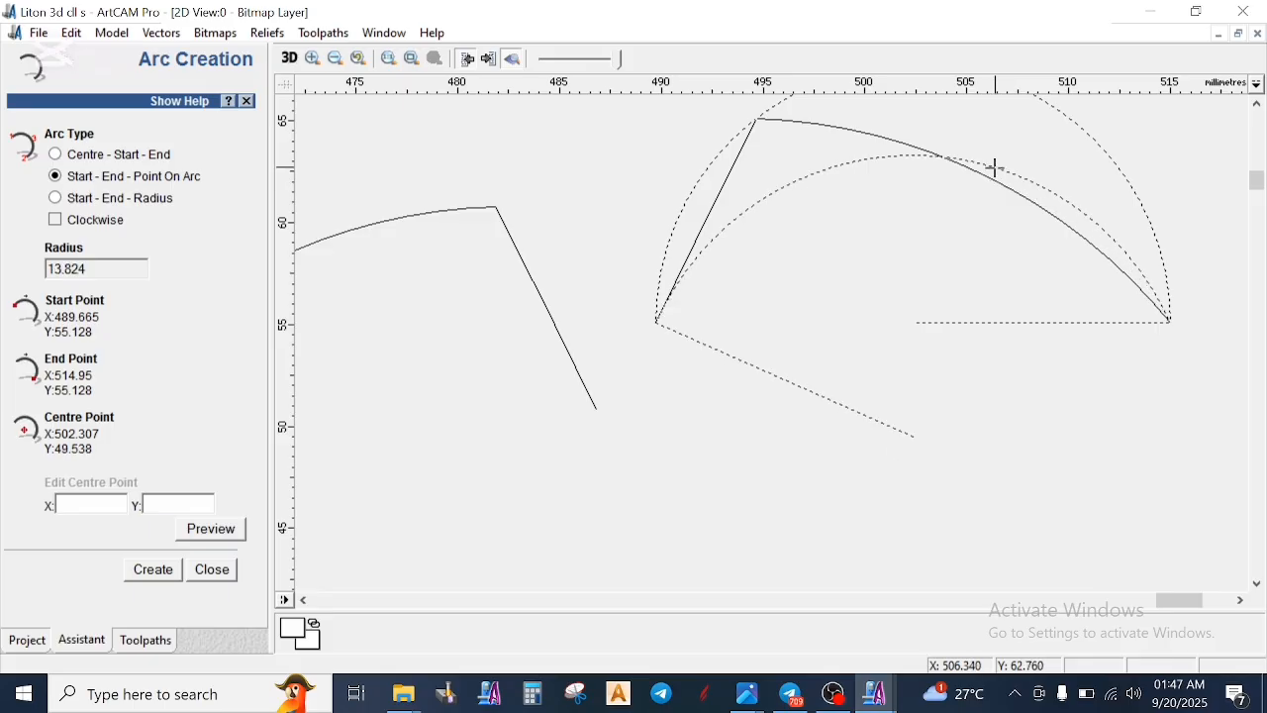
{"action": "left_click", "coordinate": [995, 141]}
{"action": "key", "text": "Escape"}
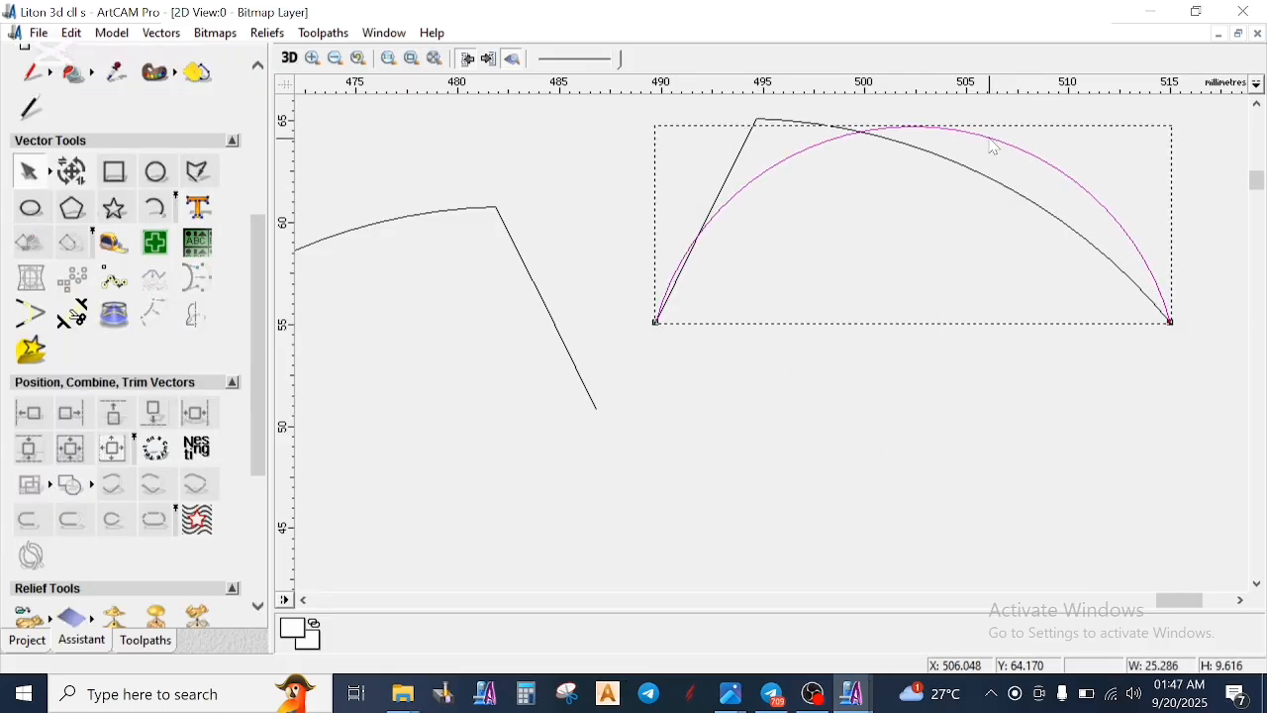
- Unlink the new arc's width and height, and set its height to 10 mm
{"action": "left_click", "coordinate": [68, 175]}
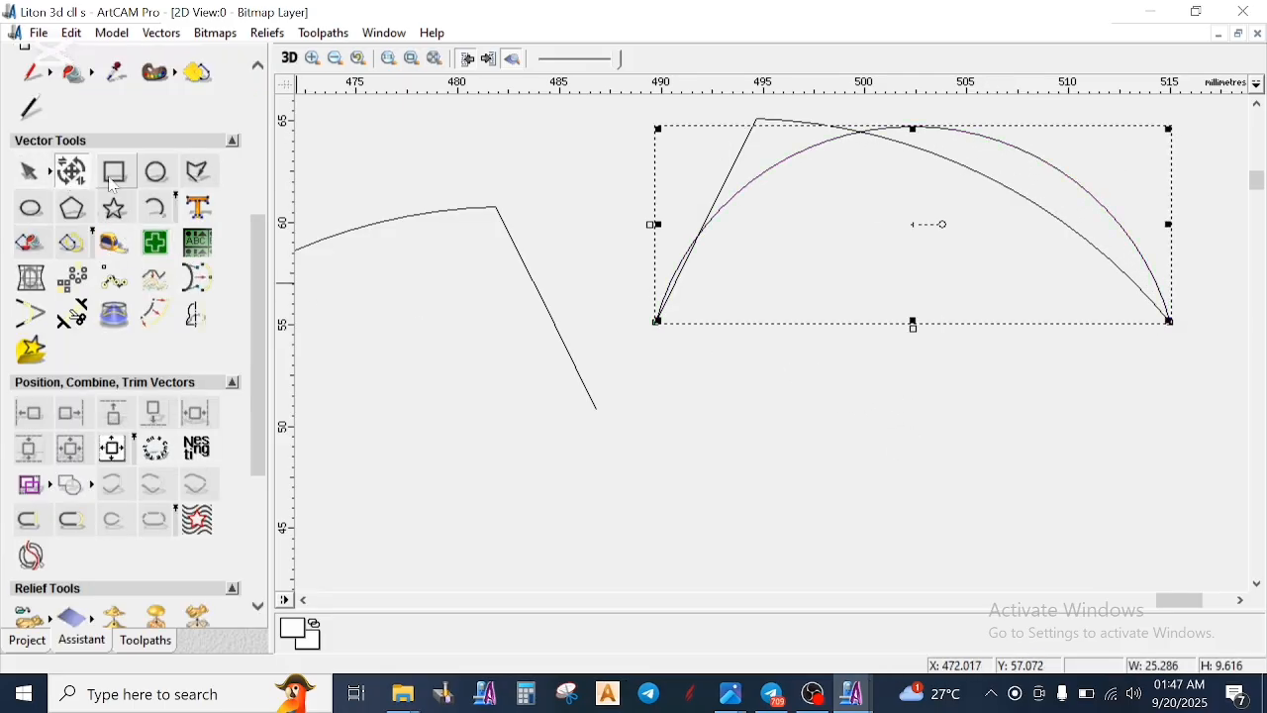
{"action": "scroll", "coordinate": [87, 295], "scroll_direction": "down", "scroll_amount": 2}
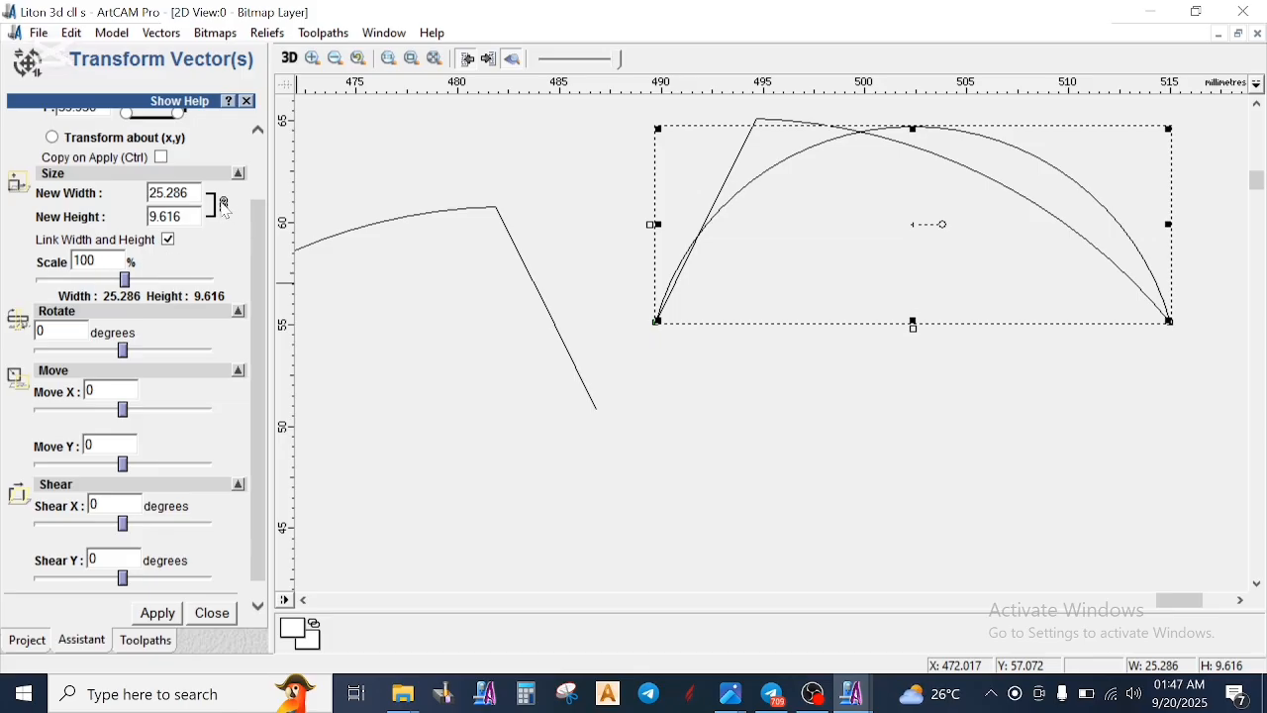
{"action": "scroll", "coordinate": [62, 250], "scroll_direction": "down", "scroll_amount": 1}
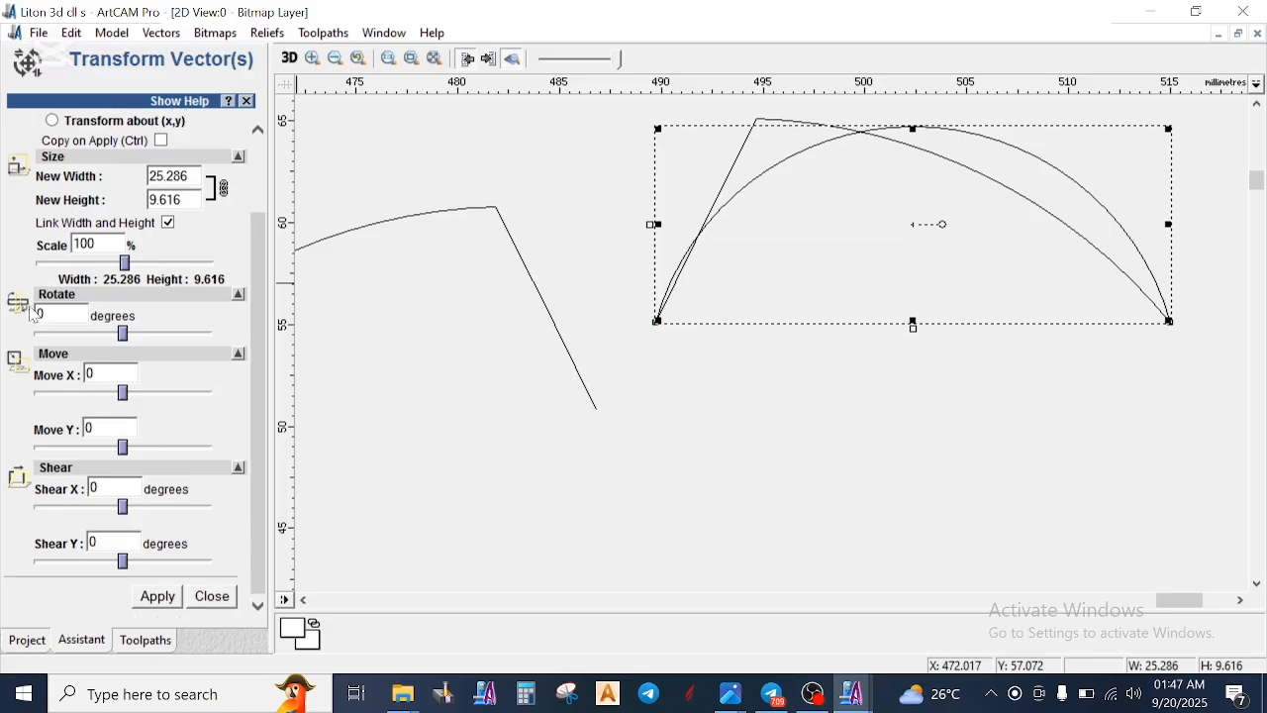
{"action": "left_click", "coordinate": [169, 224]}
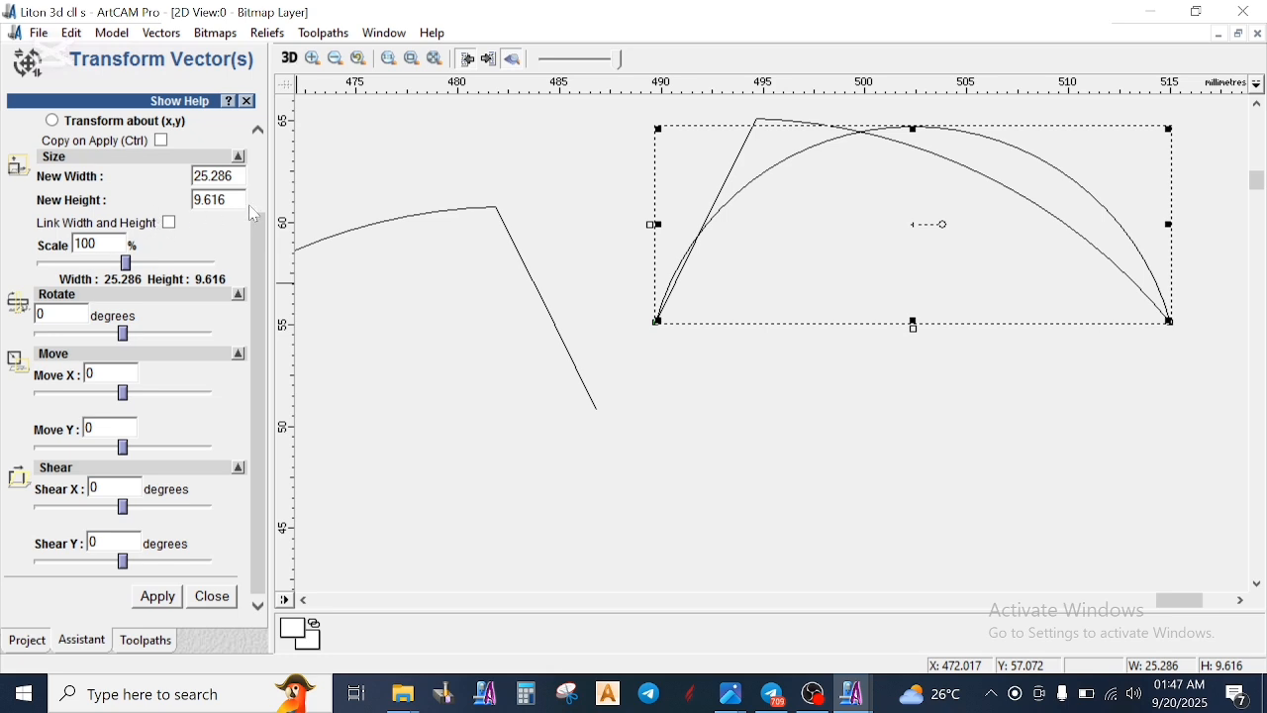
{"action": "key", "text": "Tab"}
{"action": "type", "text": "10"}
{"action": "left_click", "coordinate": [157, 597]}
{"action": "left_click", "coordinate": [213, 597]}
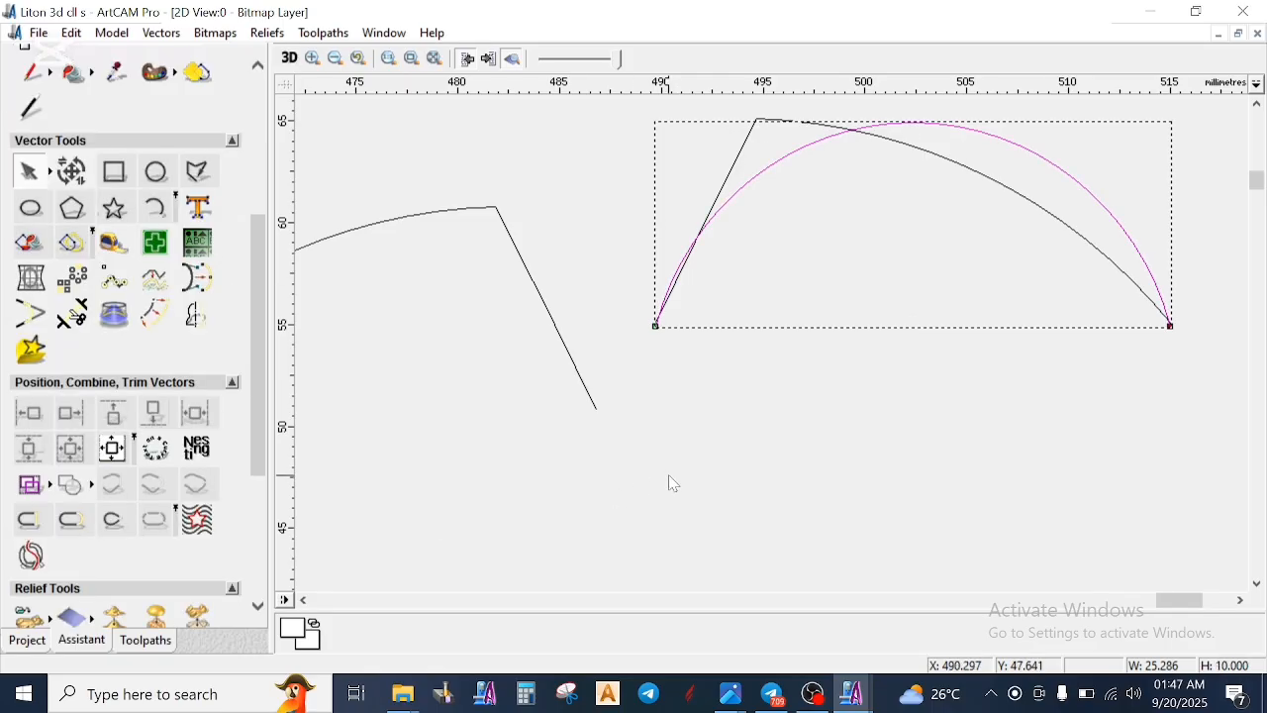
- Check the arc's dimensions, and move it clear below the V-notched profile's right half
{"action": "left_click", "coordinate": [80, 183]}
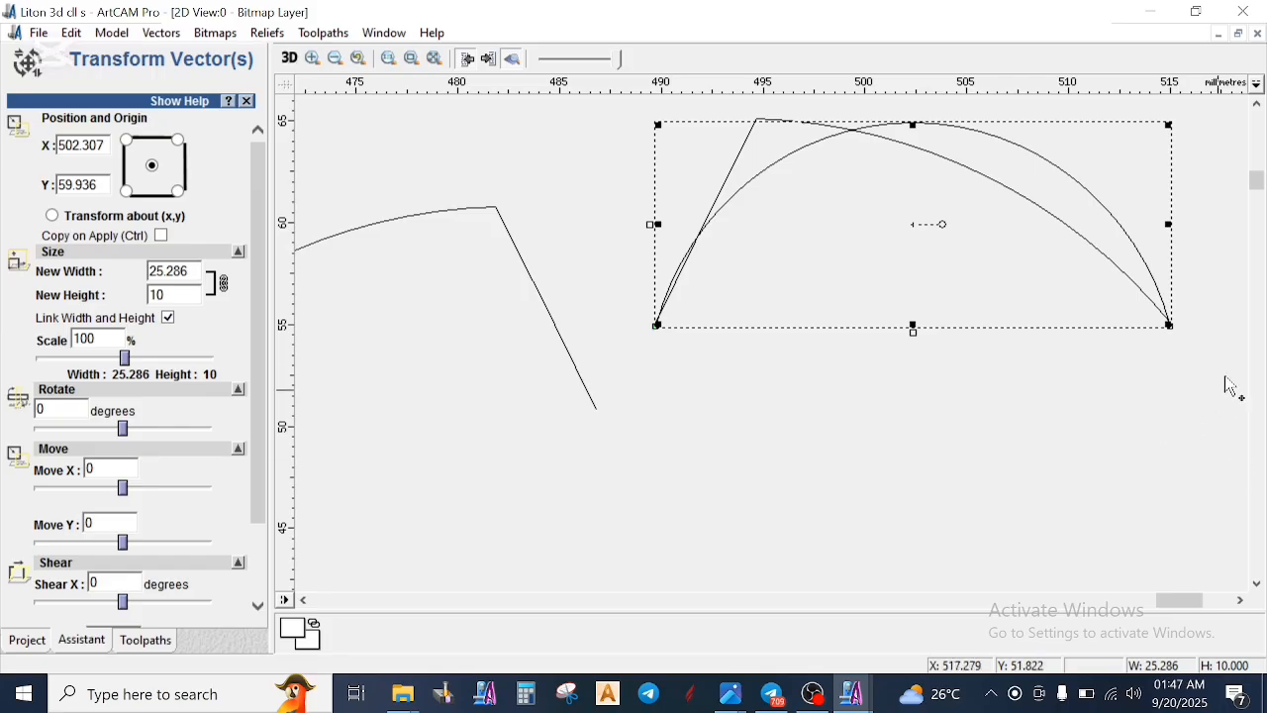
{"action": "scroll", "coordinate": [186, 269], "scroll_direction": "down", "scroll_amount": 3}
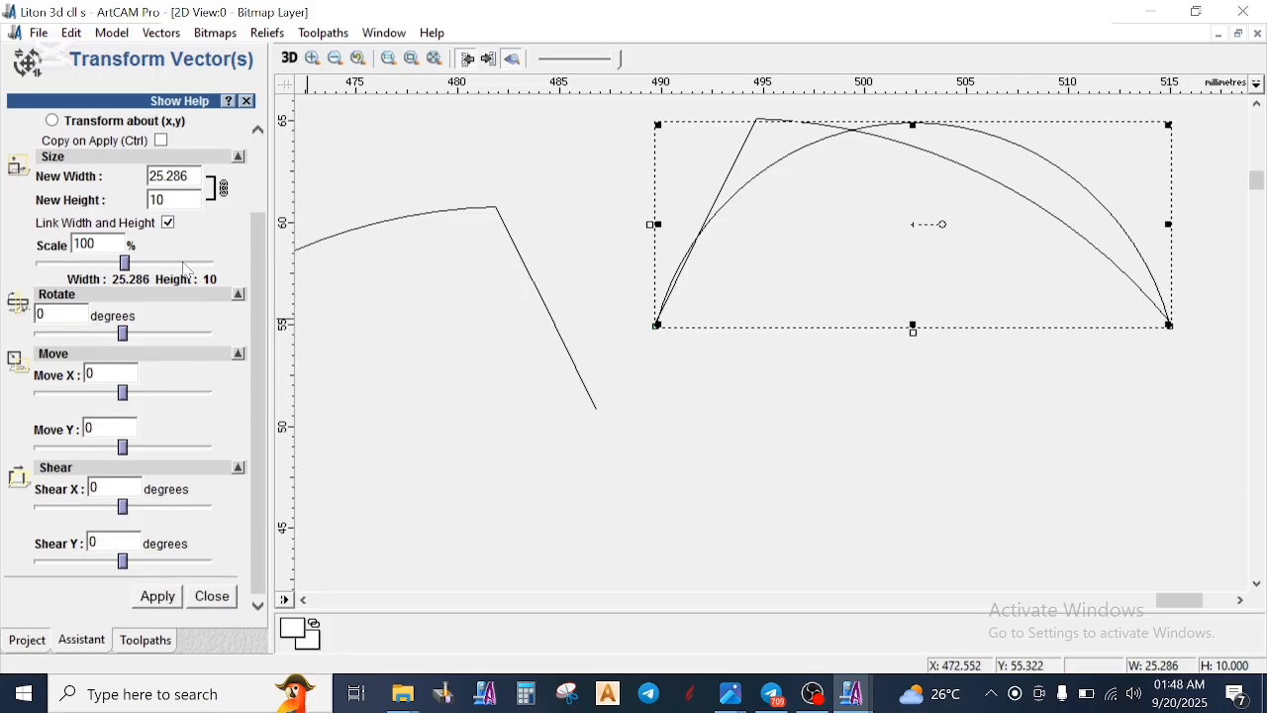
{"action": "left_click", "coordinate": [212, 597]}
{"action": "scroll", "coordinate": [713, 386], "scroll_direction": "down", "scroll_amount": 5}
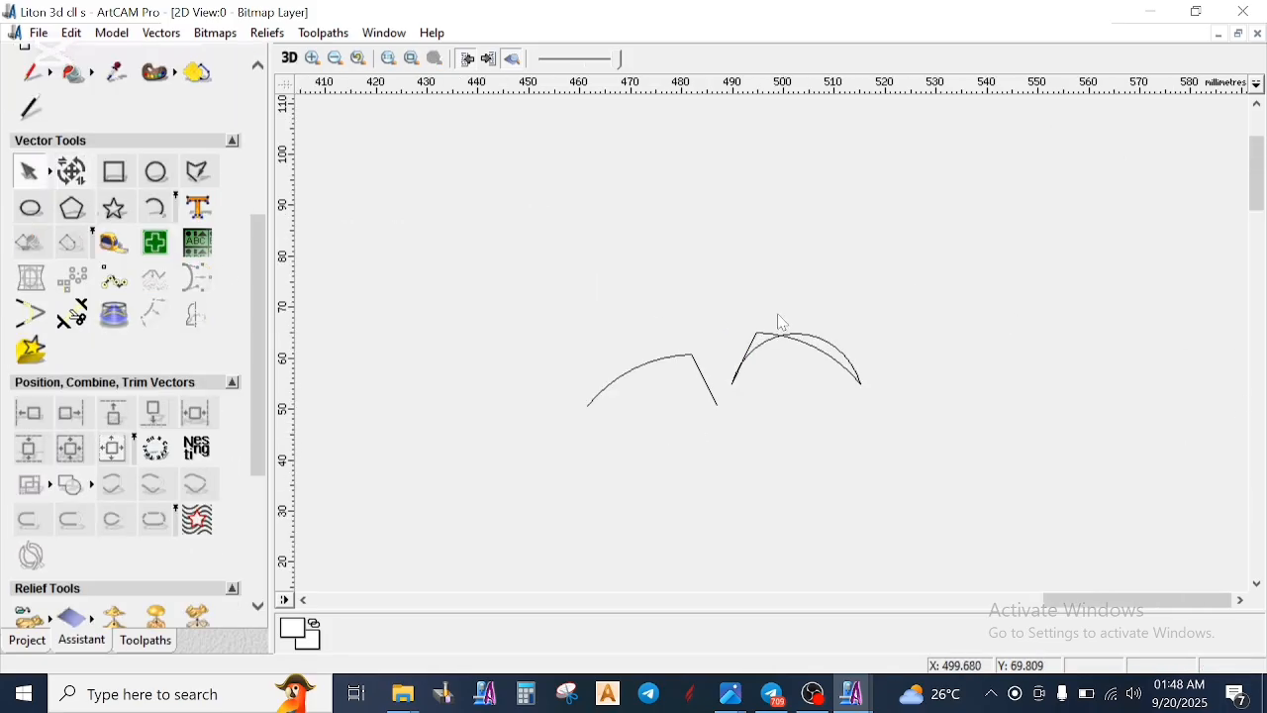
{"action": "left_click", "coordinate": [788, 332]}
{"action": "left_click_drag", "start_coordinate": [798, 333], "coordinate": [818, 407]}
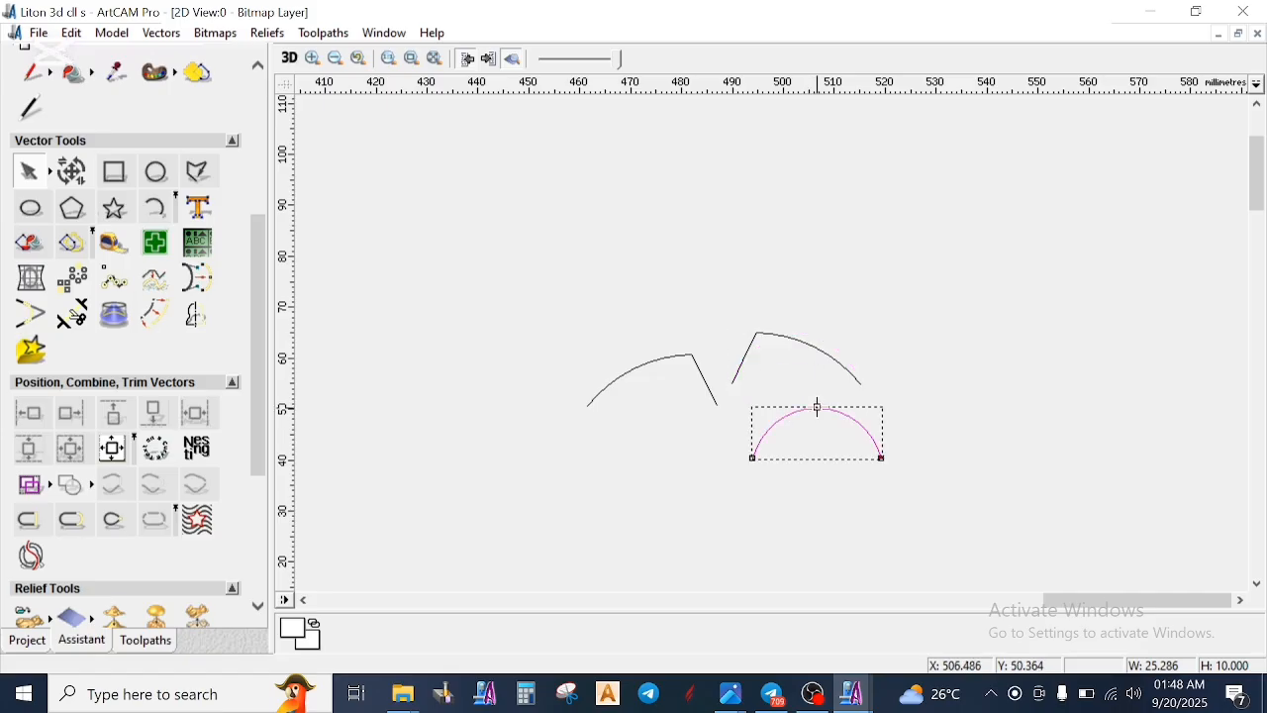
{"action": "left_click", "coordinate": [817, 492]}
- Start a Two Rail Sweep with the stem's two boundary vectors as drive rails
{"action": "scroll", "coordinate": [683, 375], "scroll_direction": "down", "scroll_amount": 2}
{"action": "scroll", "coordinate": [481, 386], "scroll_direction": "down", "scroll_amount": 1}
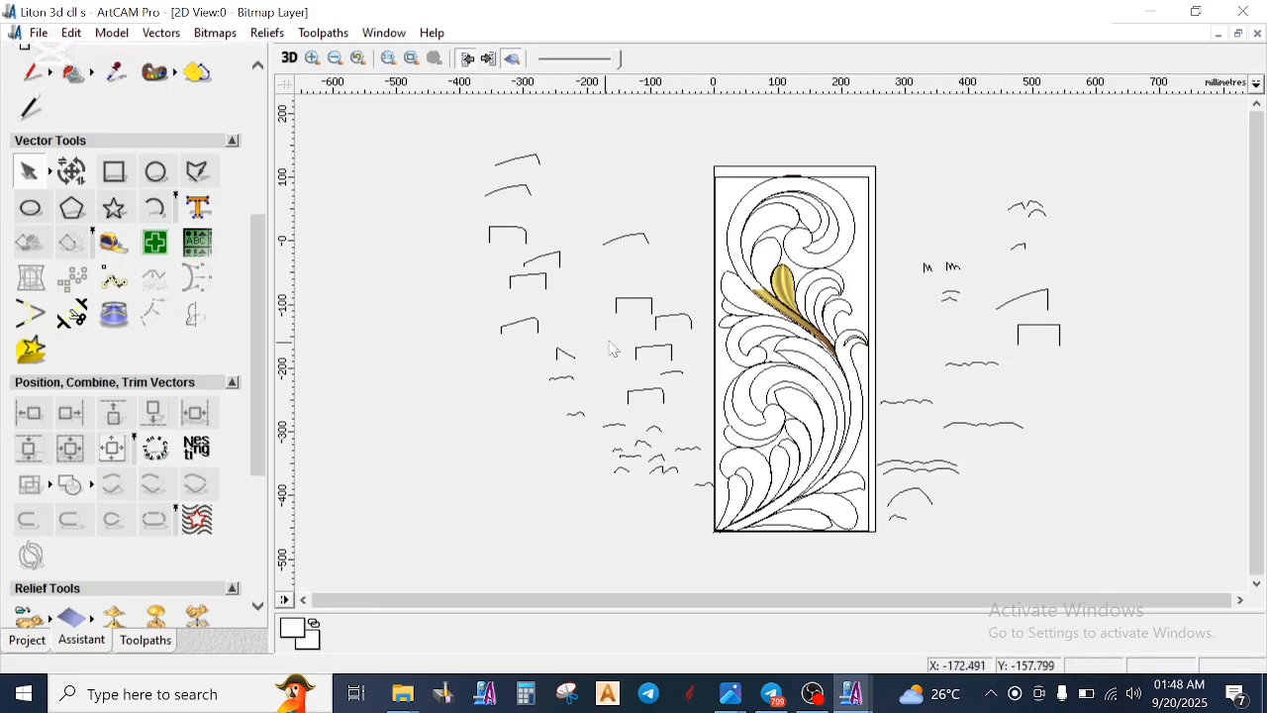
{"action": "scroll", "coordinate": [776, 313], "scroll_direction": "up", "scroll_amount": 1}
{"action": "left_click", "coordinate": [747, 303]}
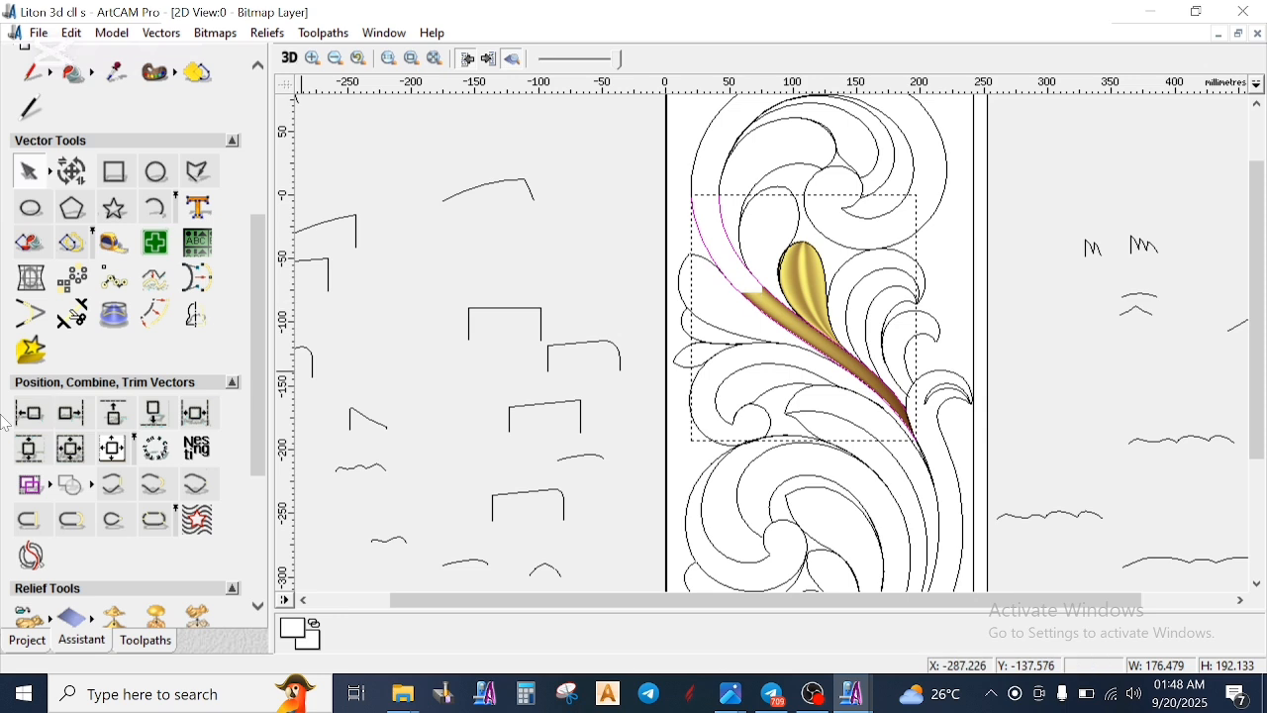
{"action": "scroll", "coordinate": [96, 500], "scroll_direction": "down", "scroll_amount": 5}
{"action": "left_click", "coordinate": [116, 472]}
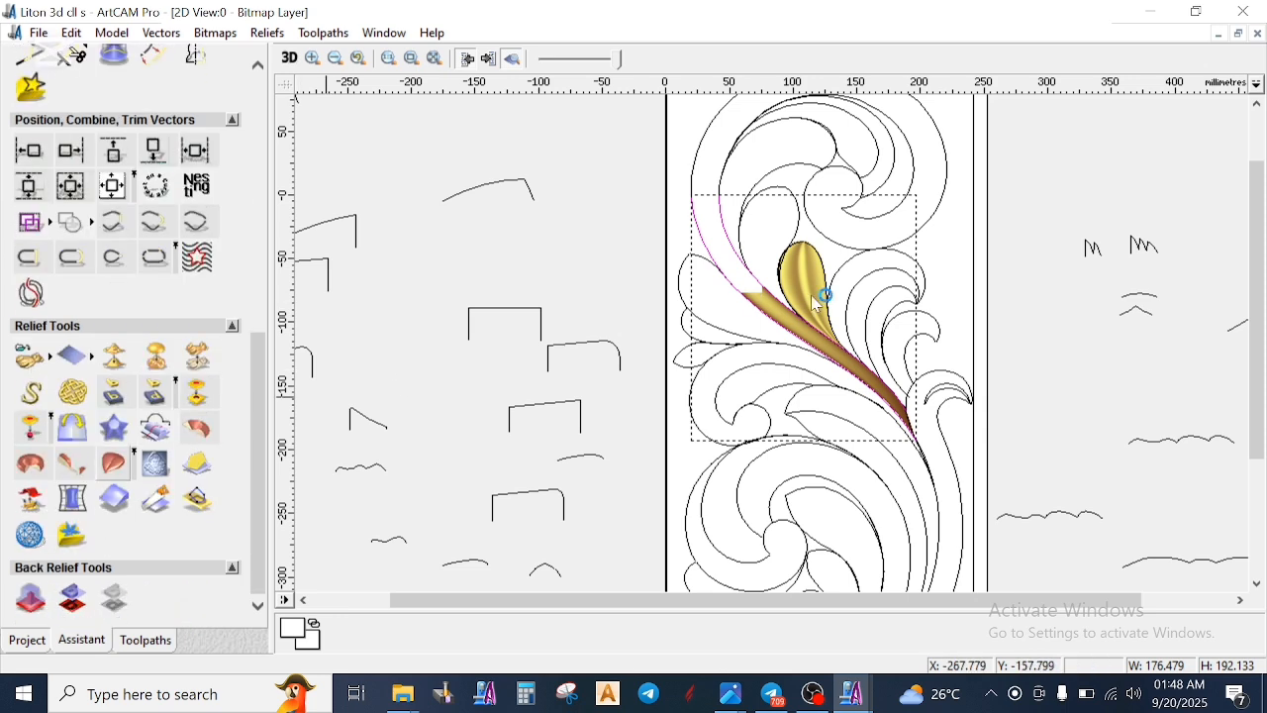
- Add the V-notched profile's right half as the first cross-section and the 10 mm high arc as the second
{"action": "scroll", "coordinate": [980, 230], "scroll_direction": "down", "scroll_amount": 1}
{"action": "scroll", "coordinate": [1054, 252], "scroll_direction": "up", "scroll_amount": 1}
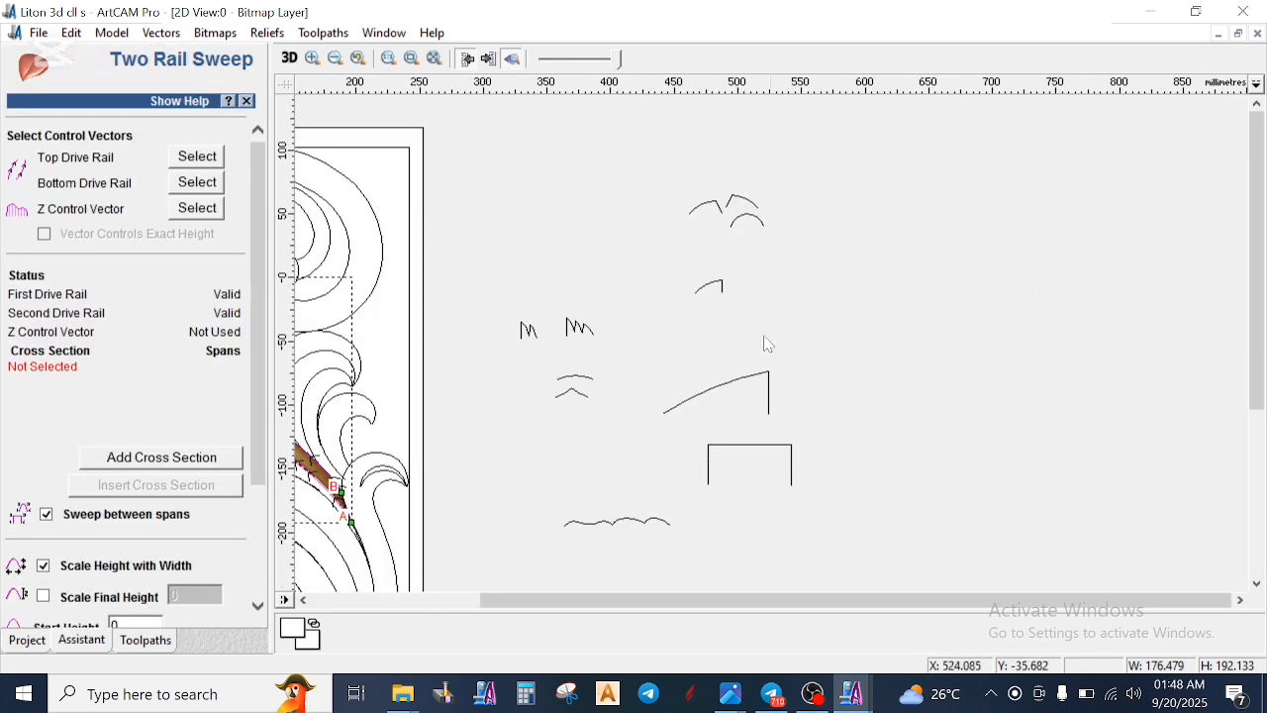
{"action": "scroll", "coordinate": [764, 342], "scroll_direction": "down", "scroll_amount": 2}
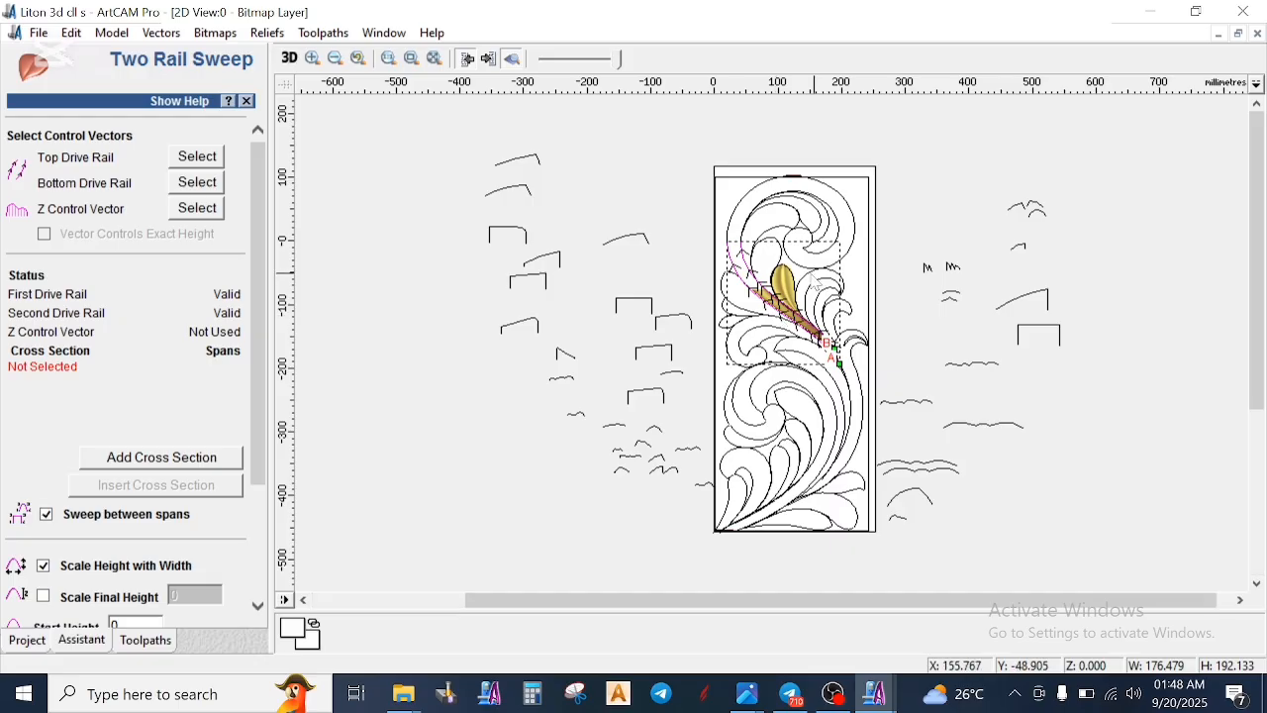
{"action": "scroll", "coordinate": [782, 302], "scroll_direction": "up", "scroll_amount": 1}
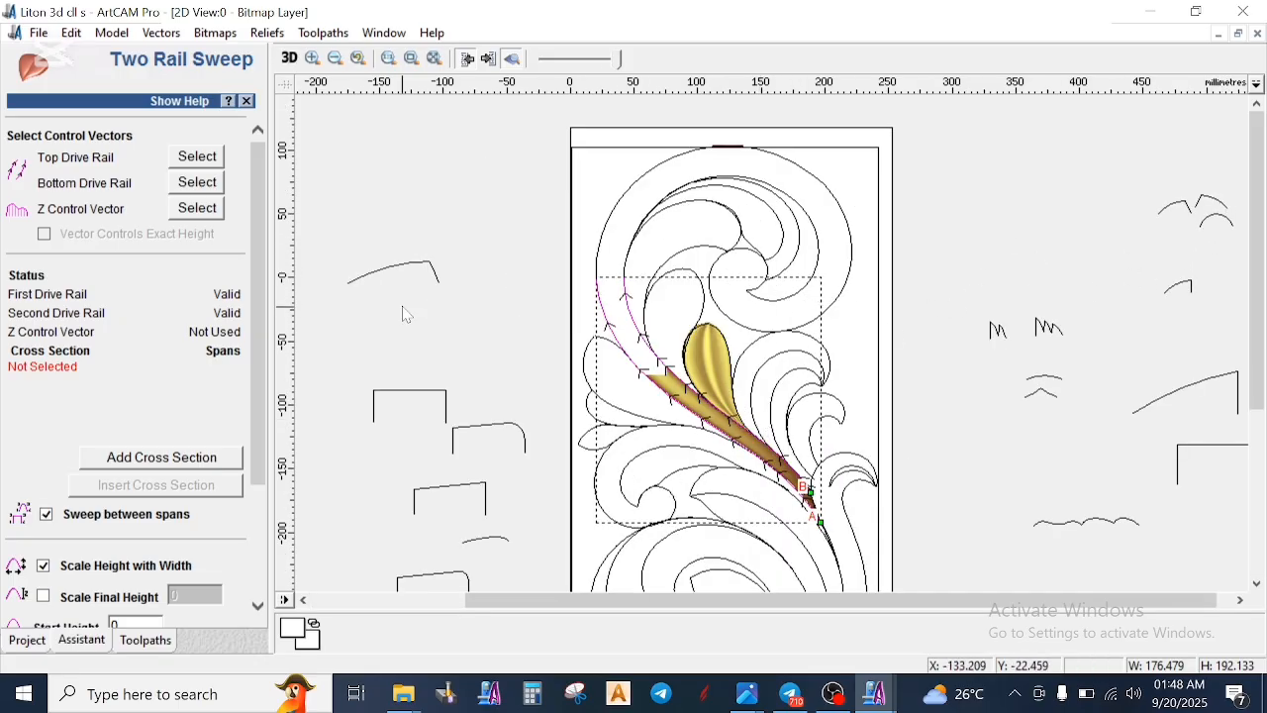
{"action": "scroll", "coordinate": [1129, 252], "scroll_direction": "down", "scroll_amount": 1}
{"action": "scroll", "coordinate": [830, 305], "scroll_direction": "up", "scroll_amount": 1}
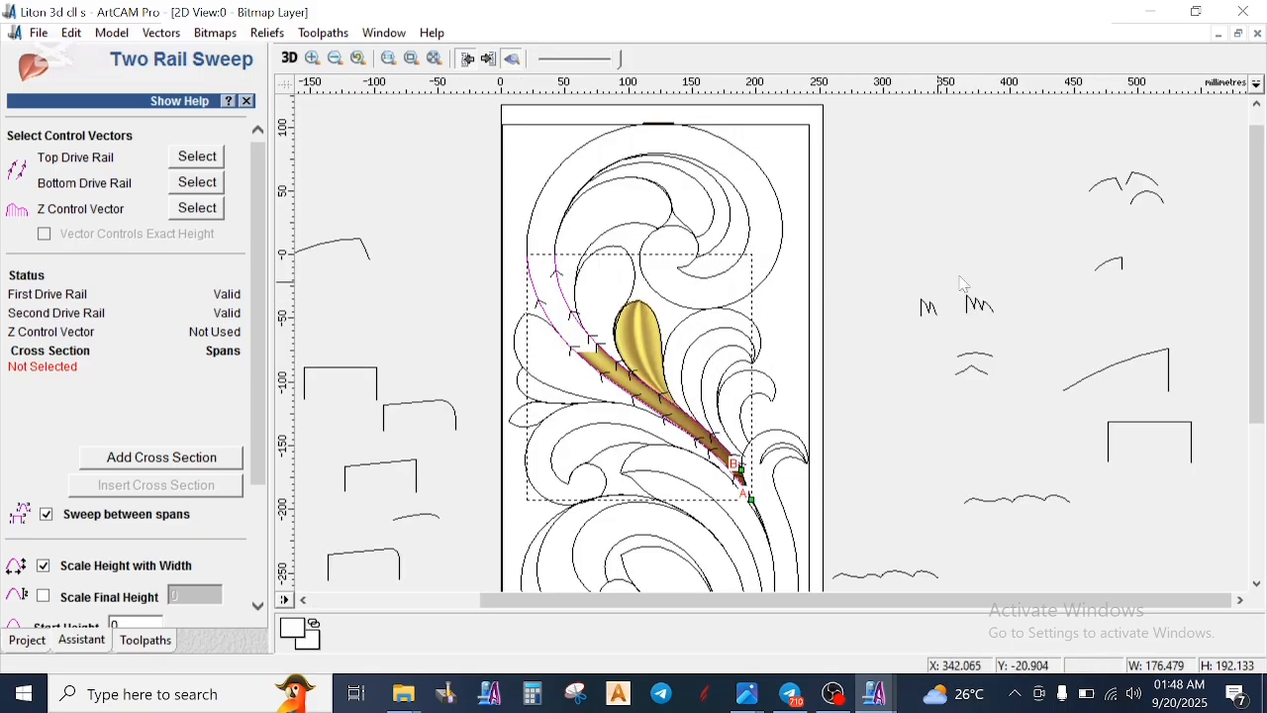
{"action": "left_click", "coordinate": [1152, 182]}
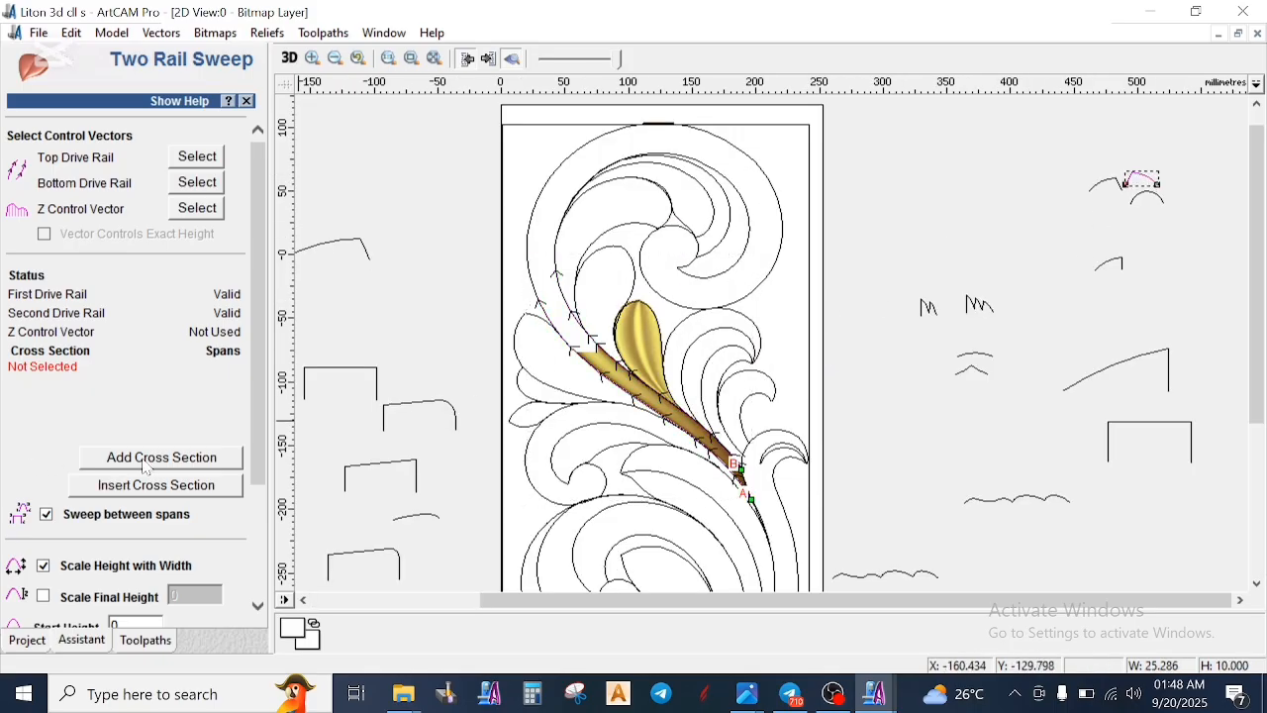
{"action": "left_click", "coordinate": [146, 457]}
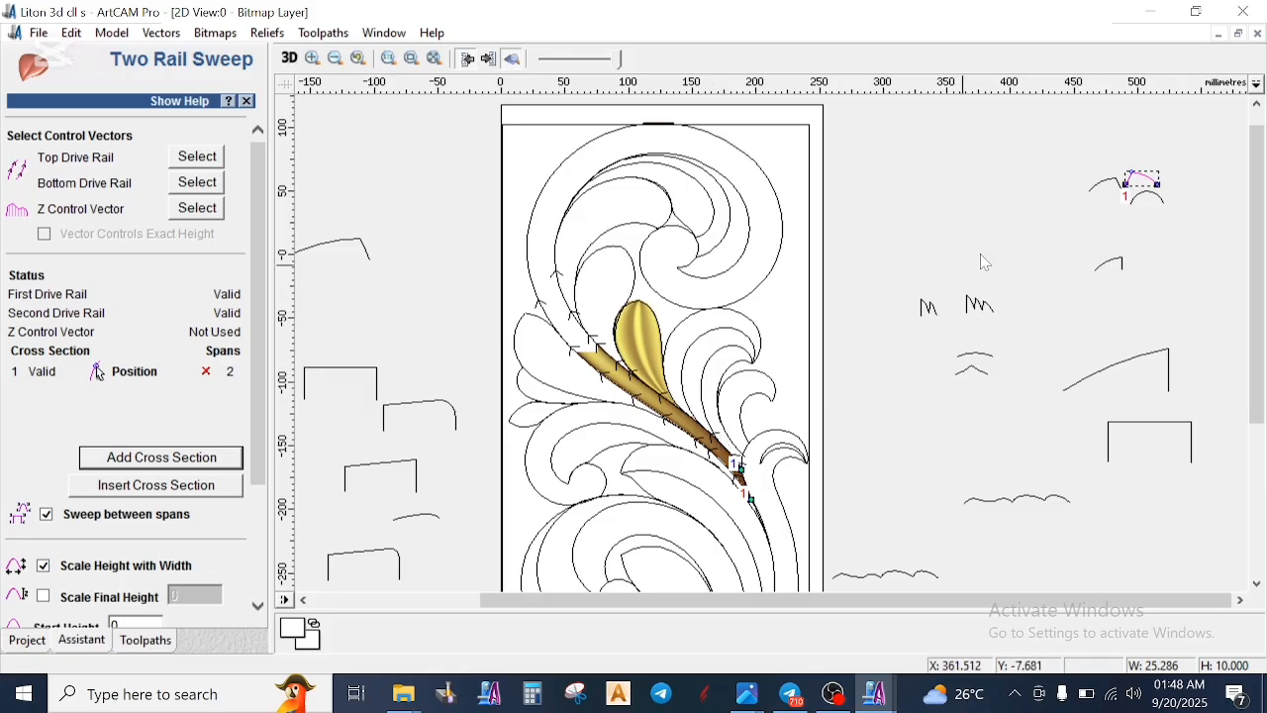
{"action": "left_click", "coordinate": [1166, 200]}
{"action": "left_click", "coordinate": [1156, 195]}
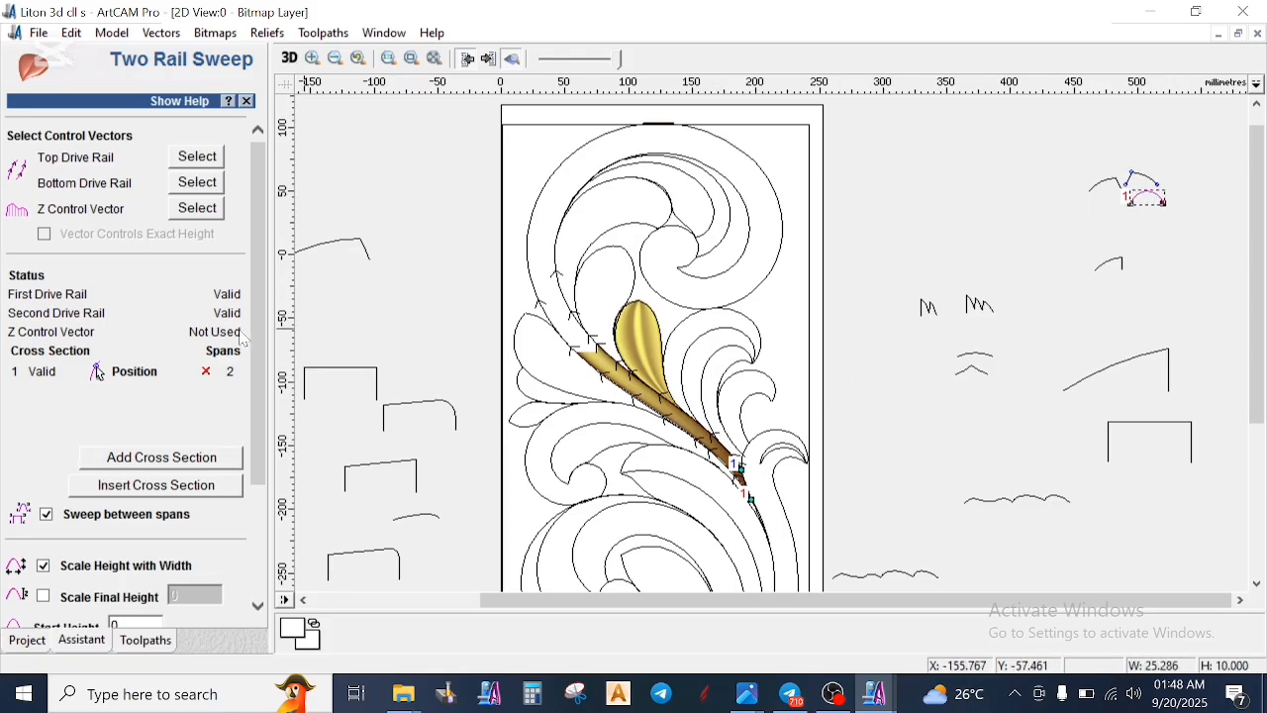
{"action": "left_click", "coordinate": [168, 457]}
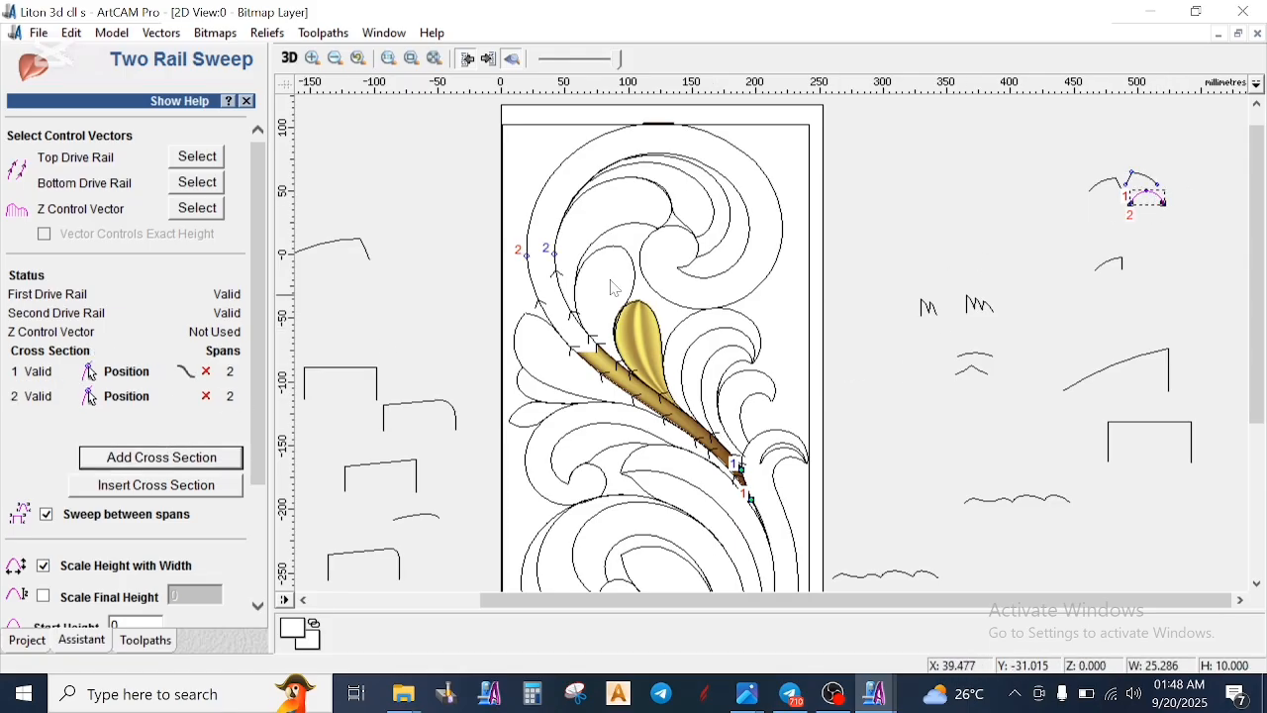
- Assign the large rising arc with the vertical end as Z control vector, and turn off Sweep between spans
{"action": "left_click", "coordinate": [1126, 365]}
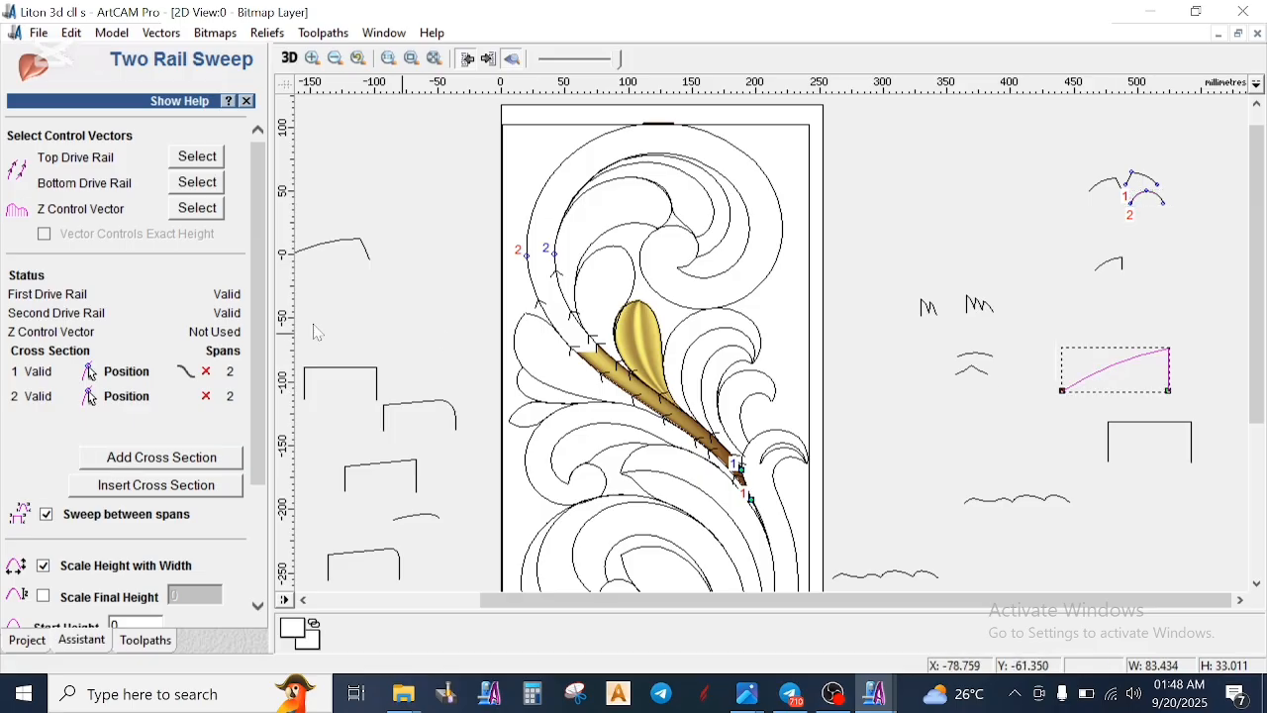
{"action": "left_click", "coordinate": [197, 208]}
{"action": "scroll", "coordinate": [45, 514], "scroll_direction": "down", "scroll_amount": 2}
{"action": "left_click", "coordinate": [47, 437]}
- Scale the final height to 8 without scaling height with width, set start height 2 and combine mode Highest, and calculate the stem
{"action": "left_click", "coordinate": [44, 518]}
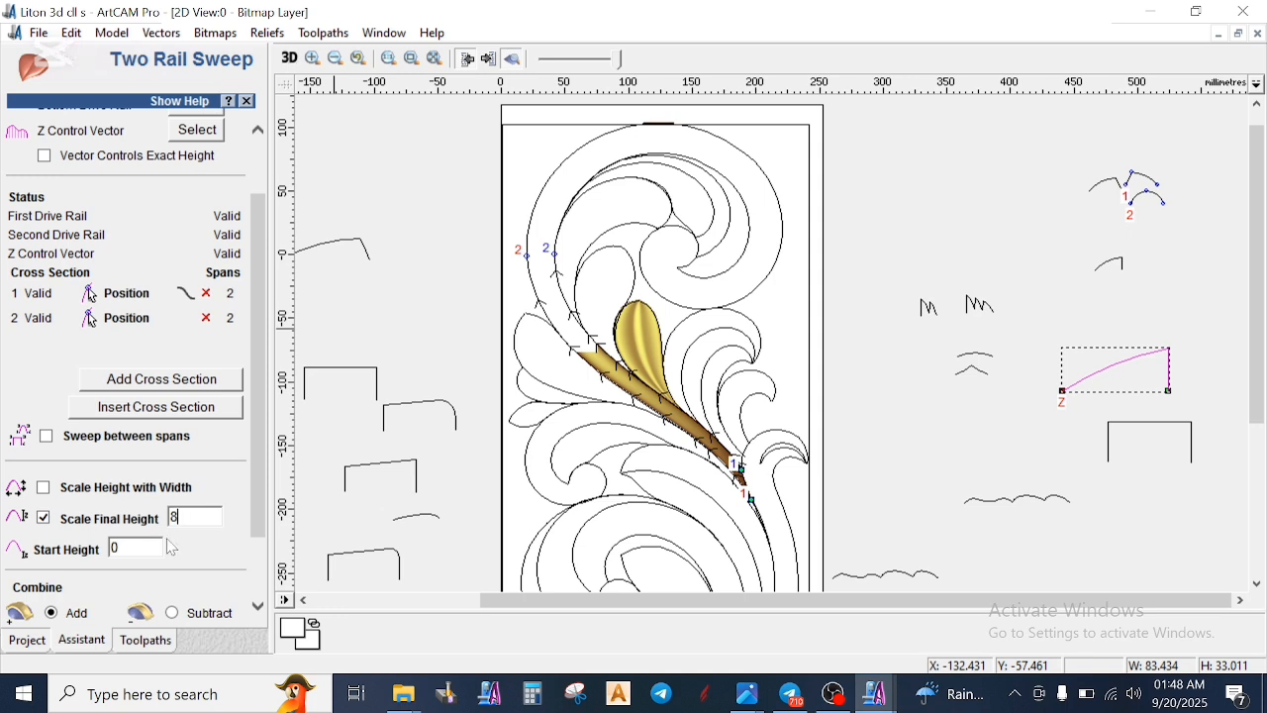
{"action": "type", "text": "2"}
{"action": "scroll", "coordinate": [100, 558], "scroll_direction": "down", "scroll_amount": 2}
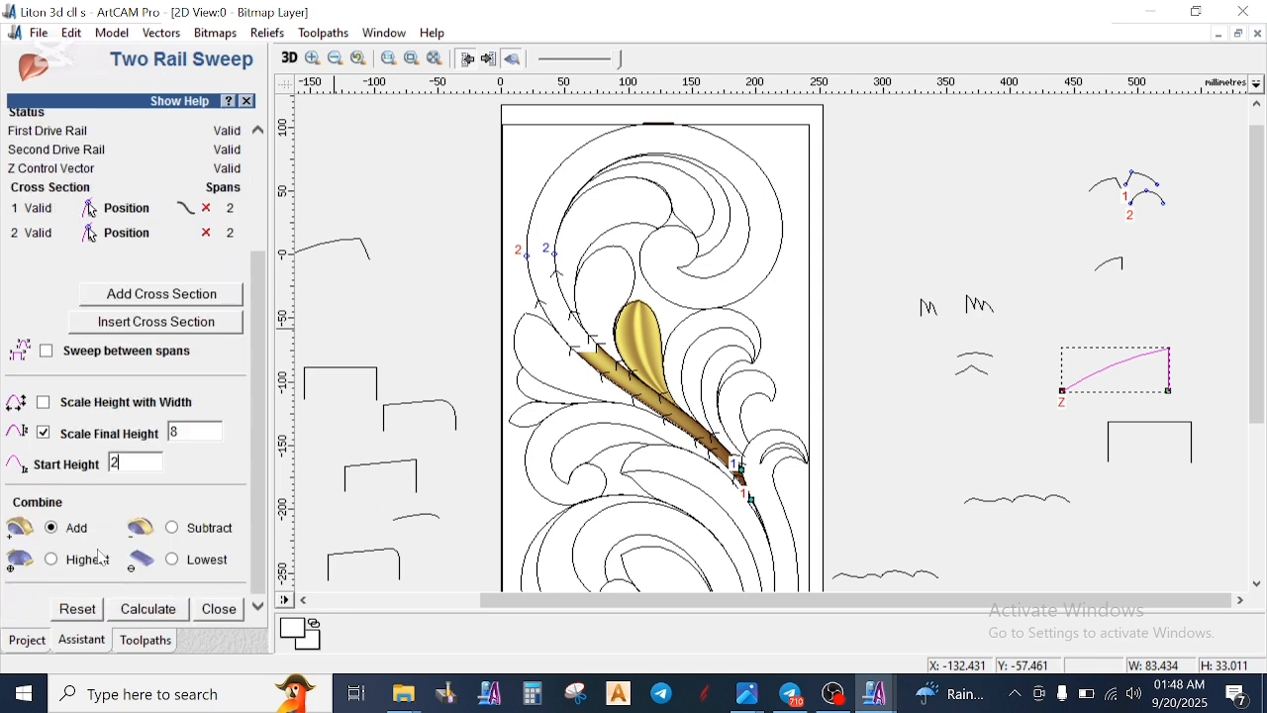
{"action": "left_click", "coordinate": [167, 609]}
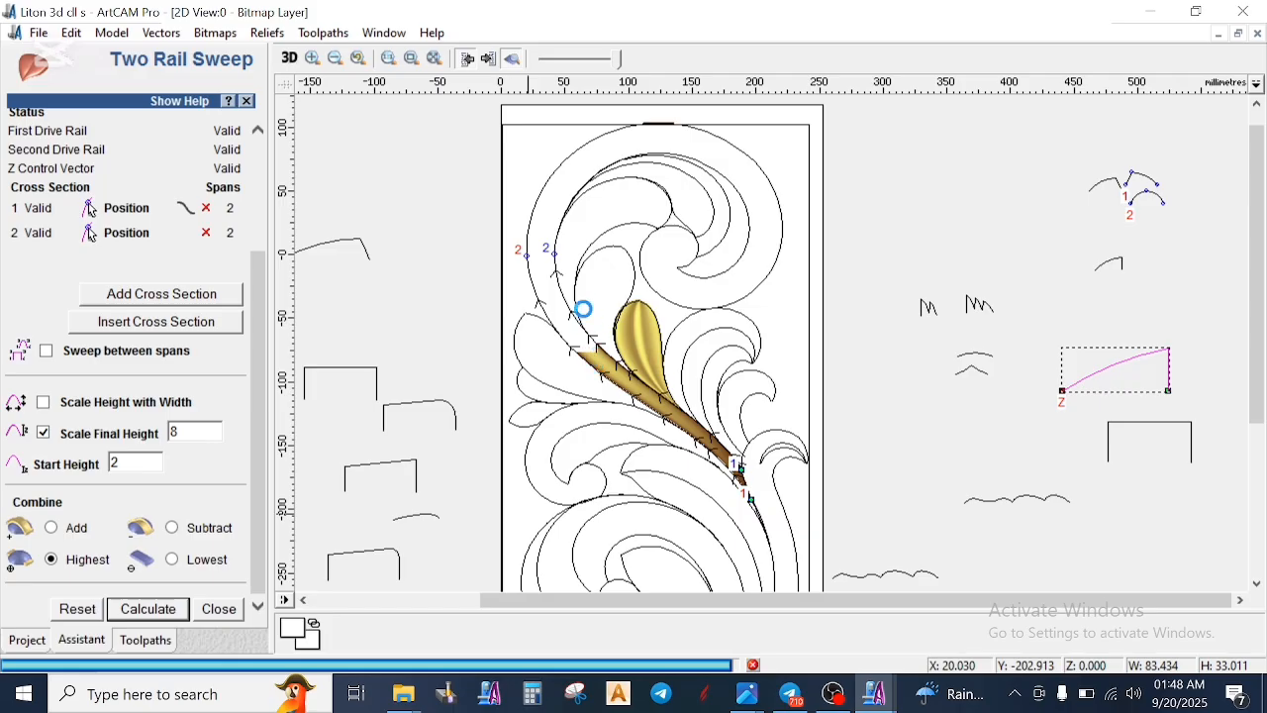
{"action": "scroll", "coordinate": [585, 316], "scroll_direction": "up", "scroll_amount": 1}
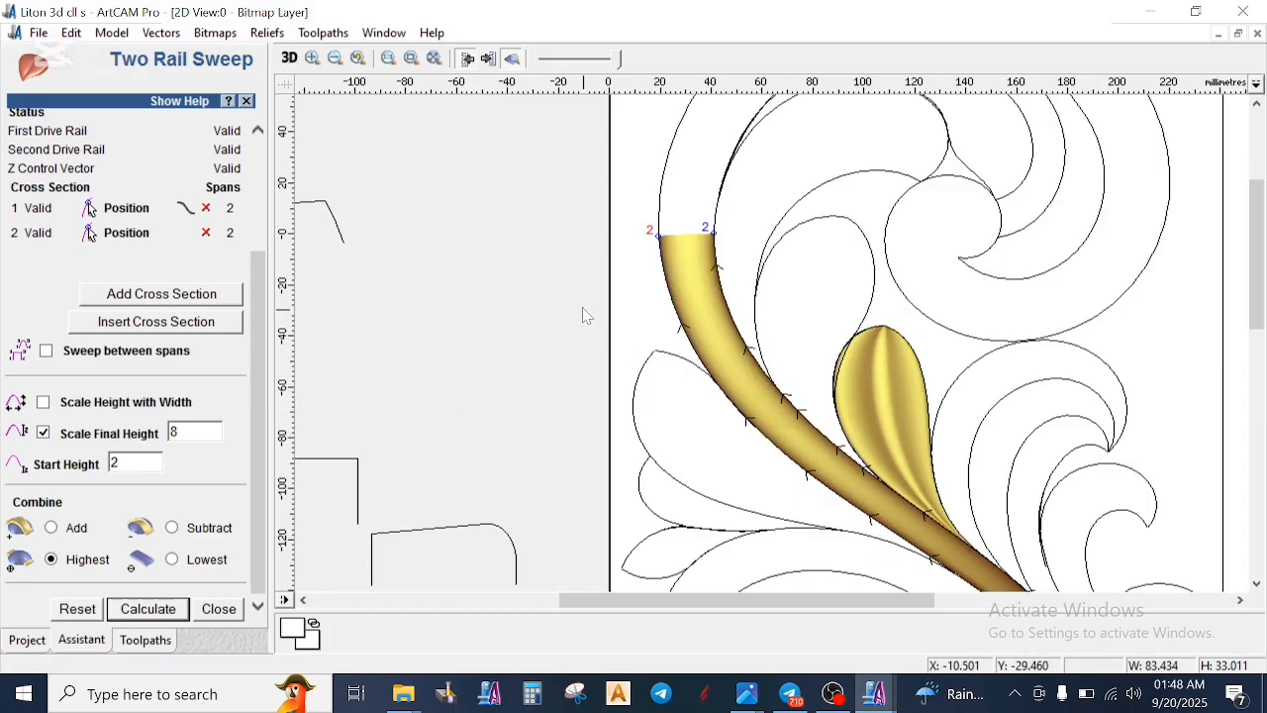
{"action": "scroll", "coordinate": [752, 305], "scroll_direction": "down", "scroll_amount": 2}
{"action": "scroll", "coordinate": [735, 265], "scroll_direction": "up", "scroll_amount": 1}
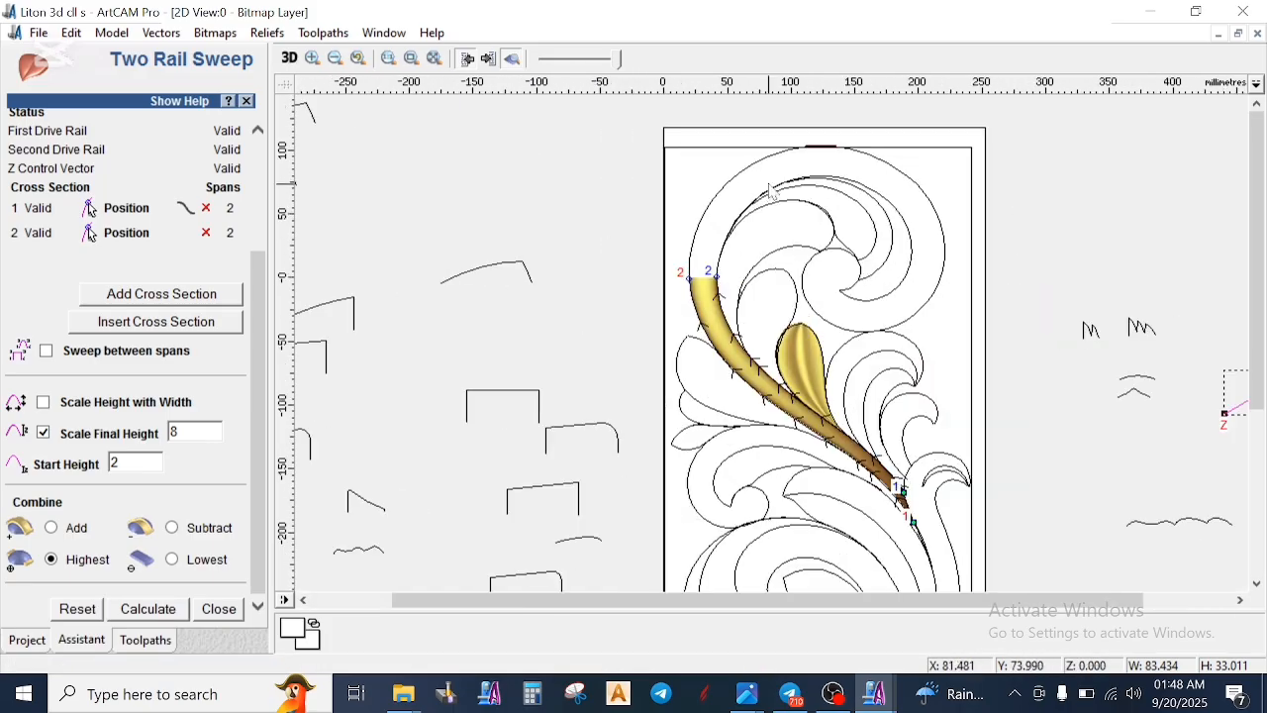
- Deselect the upper scroll's inner curve, and remove both cross-sections from the sweep
{"action": "left_click", "coordinate": [728, 270]}
{"action": "scroll", "coordinate": [732, 268], "scroll_direction": "down", "scroll_amount": 1}
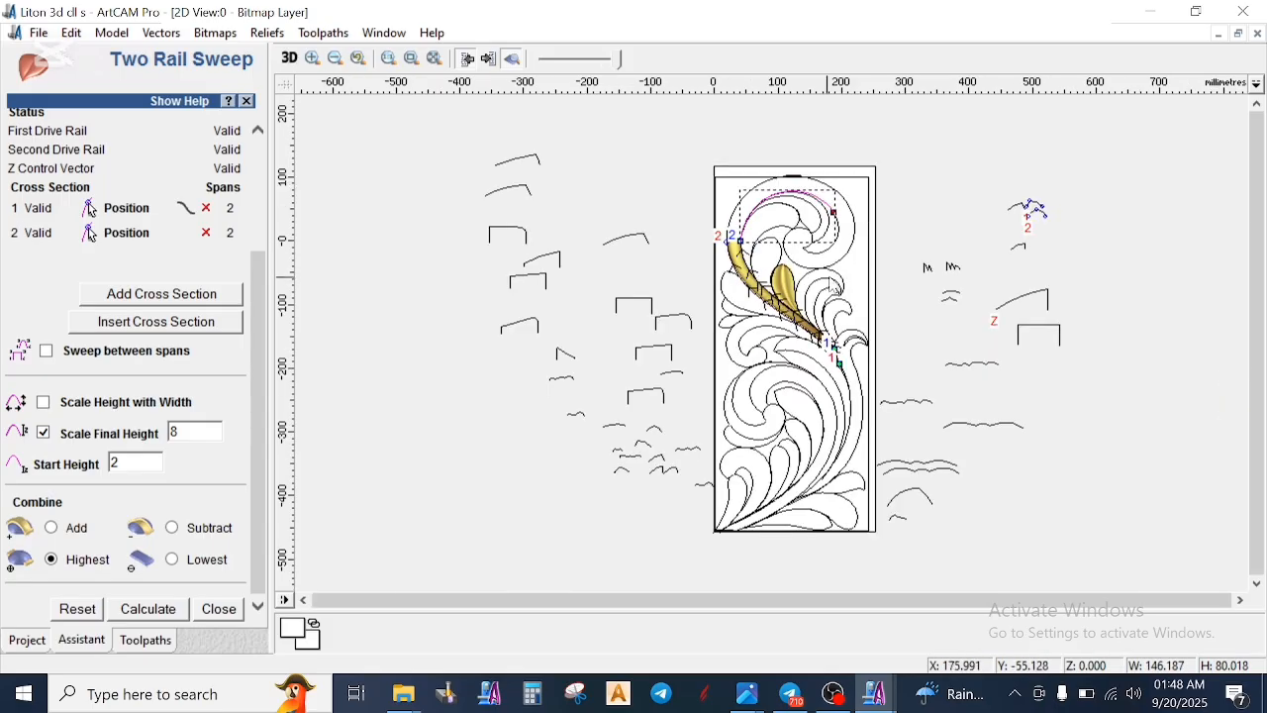
{"action": "scroll", "coordinate": [1049, 223], "scroll_direction": "up", "scroll_amount": 1}
{"action": "scroll", "coordinate": [666, 287], "scroll_direction": "down", "scroll_amount": 1}
{"action": "scroll", "coordinate": [831, 230], "scroll_direction": "up", "scroll_amount": 1}
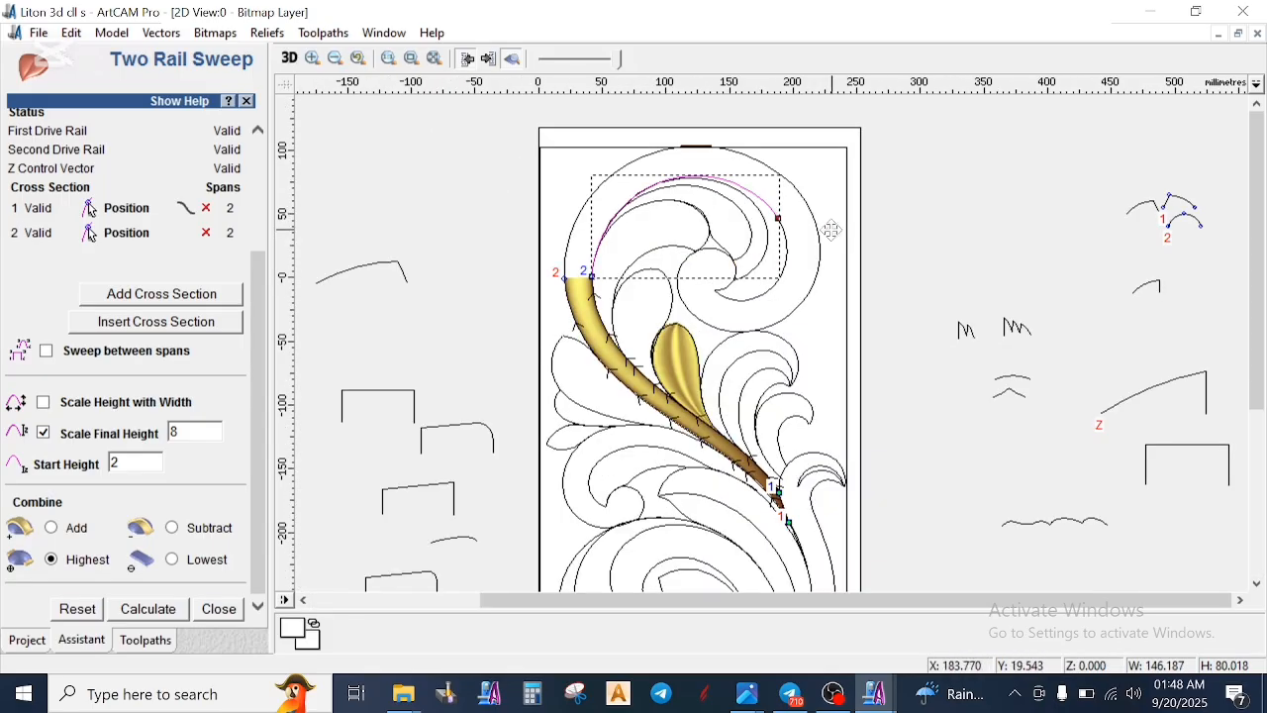
{"action": "left_click", "coordinate": [909, 291]}
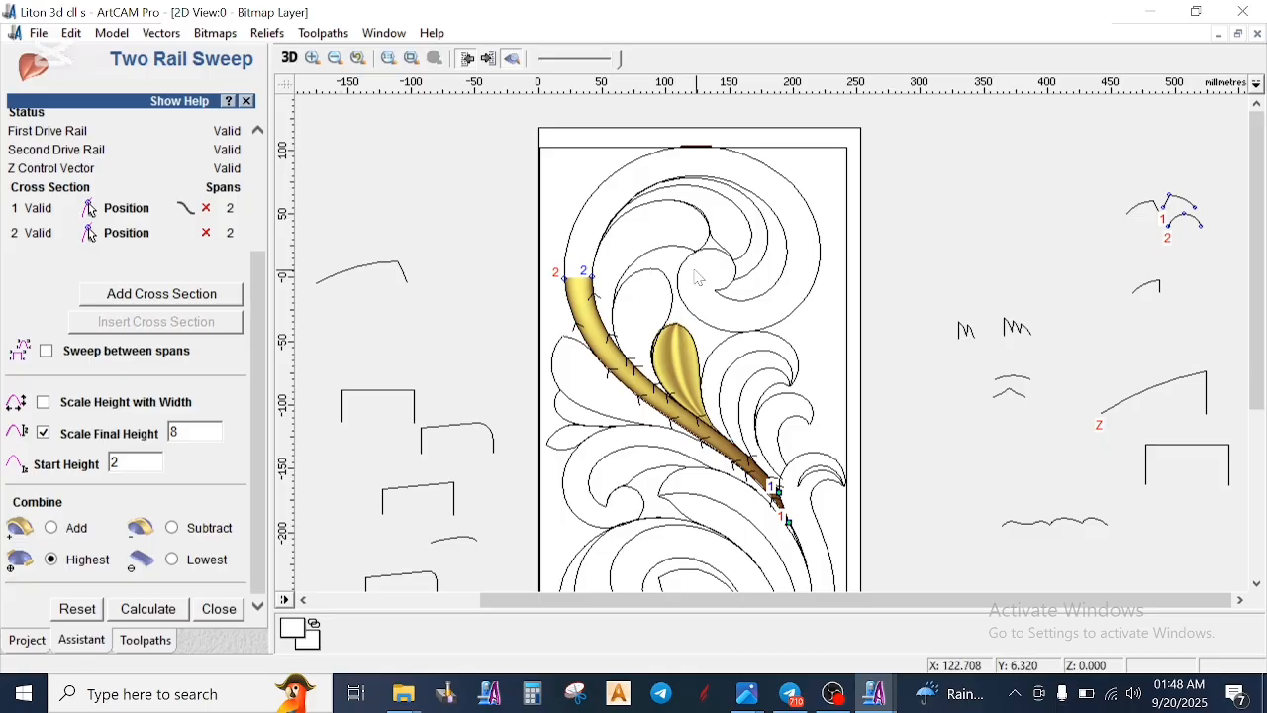
{"action": "left_click", "coordinate": [207, 208]}
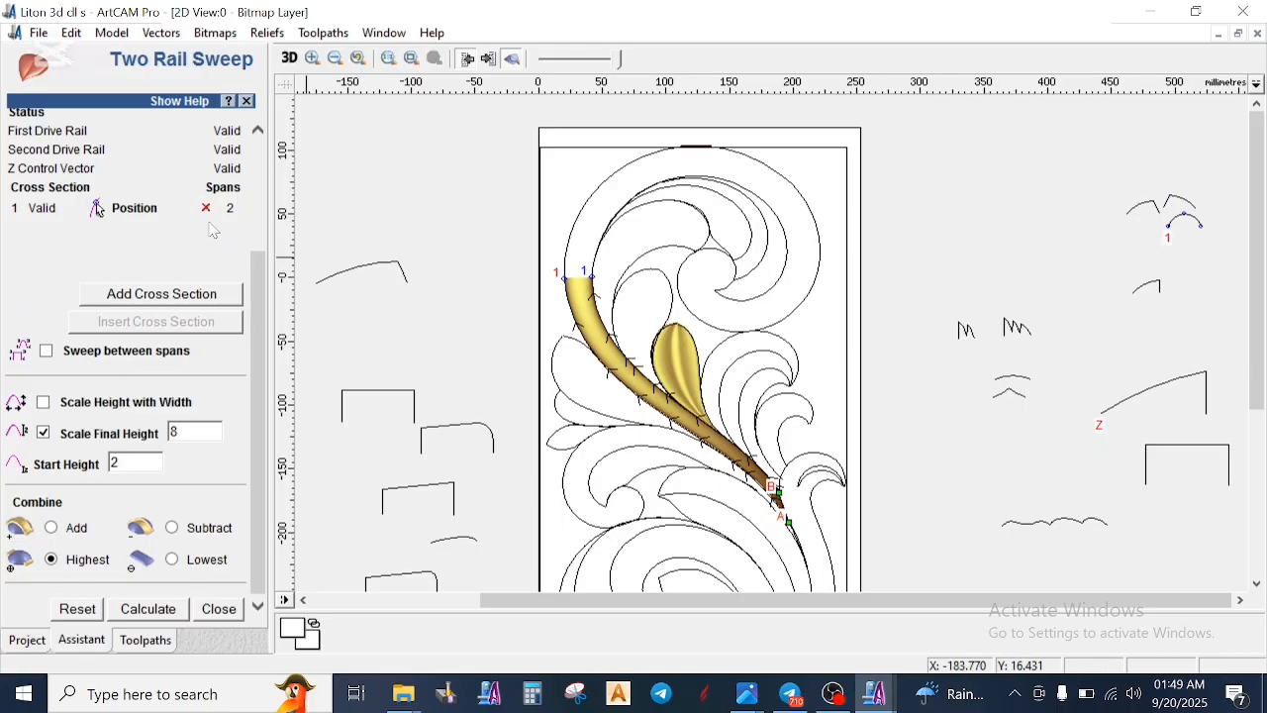
{"action": "left_click", "coordinate": [207, 208]}
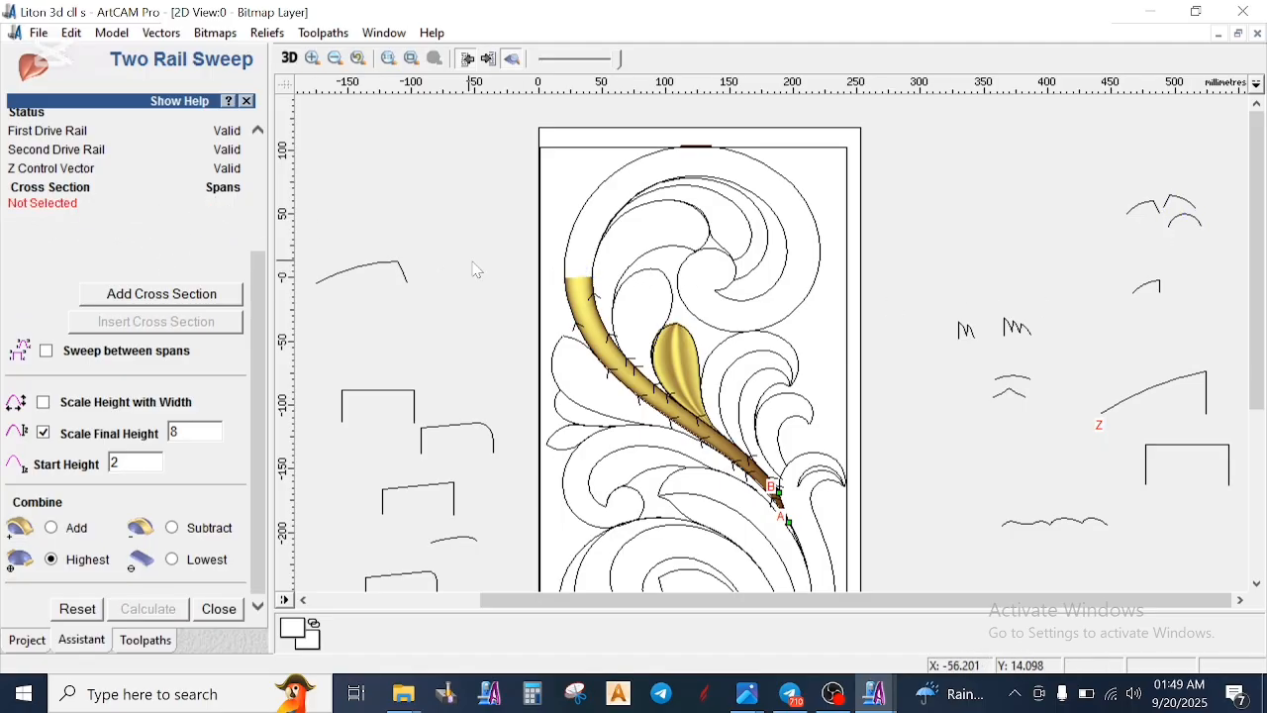
- Select the upper scroll's outer curve together with its inner curve and assign them as the sweep's two drive rails
{"action": "left_click", "coordinate": [572, 269]}
{"action": "scroll", "coordinate": [211, 178], "scroll_direction": "up", "scroll_amount": 3}
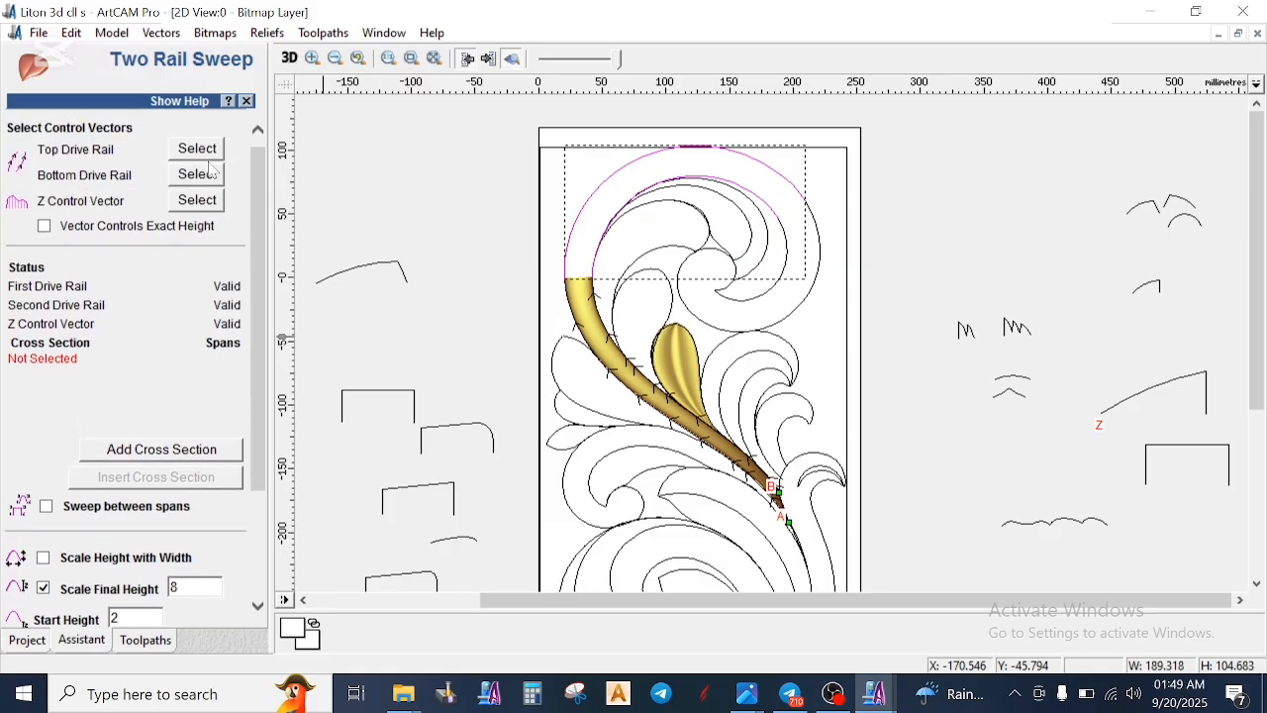
{"action": "scroll", "coordinate": [211, 170], "scroll_direction": "up", "scroll_amount": 1}
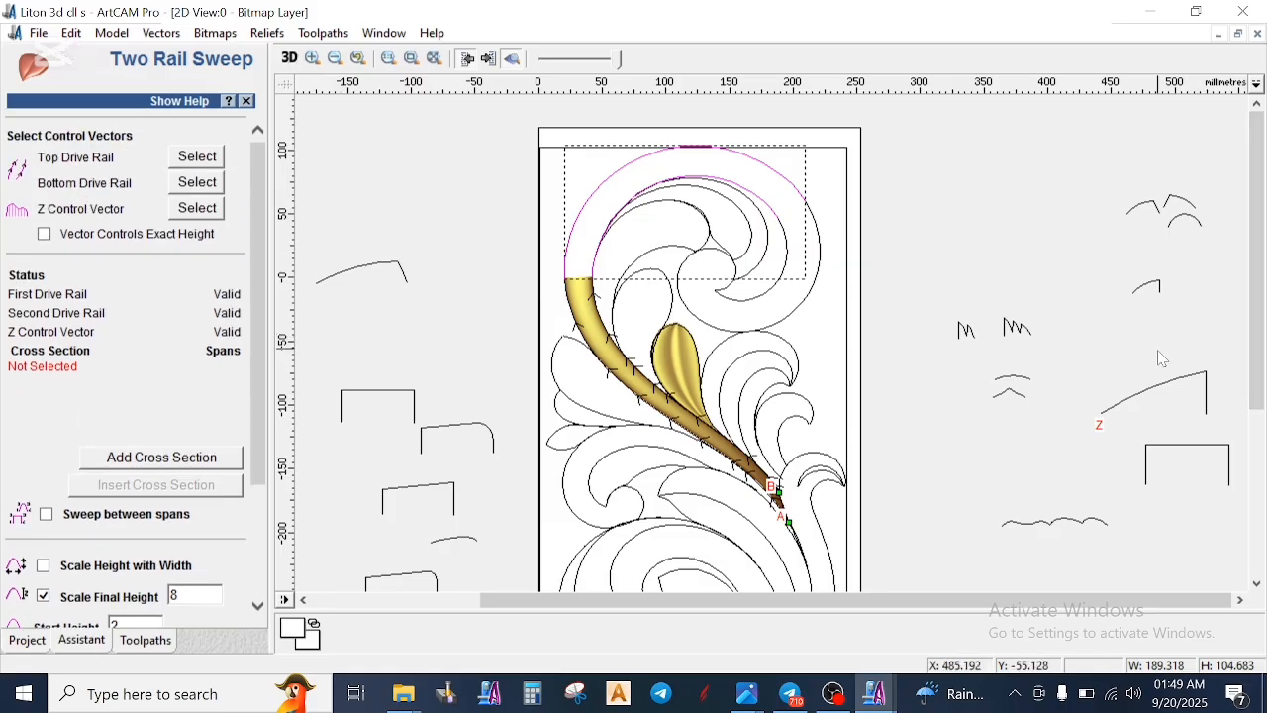
{"action": "scroll", "coordinate": [1163, 358], "scroll_direction": "down", "scroll_amount": 2}
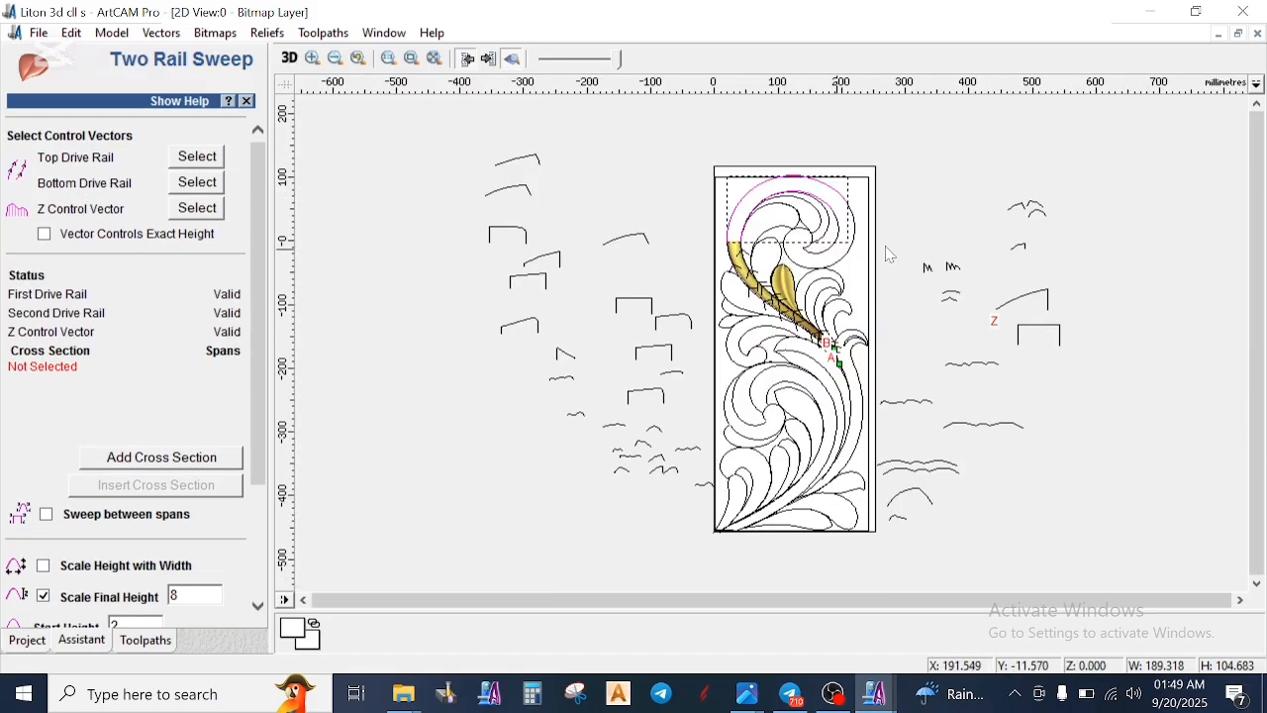
{"action": "scroll", "coordinate": [1051, 236], "scroll_direction": "up", "scroll_amount": 2}
{"action": "scroll", "coordinate": [776, 222], "scroll_direction": "up", "scroll_amount": 6}
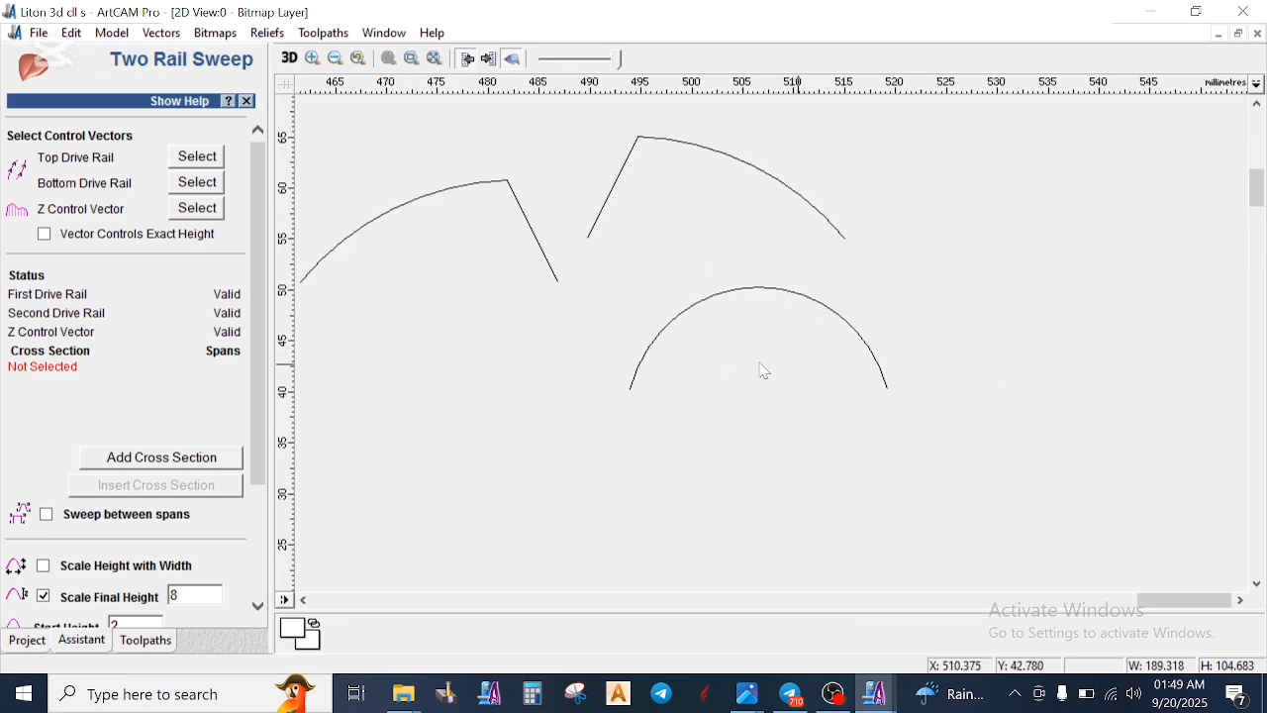
{"action": "scroll", "coordinate": [718, 356], "scroll_direction": "down", "scroll_amount": 6}
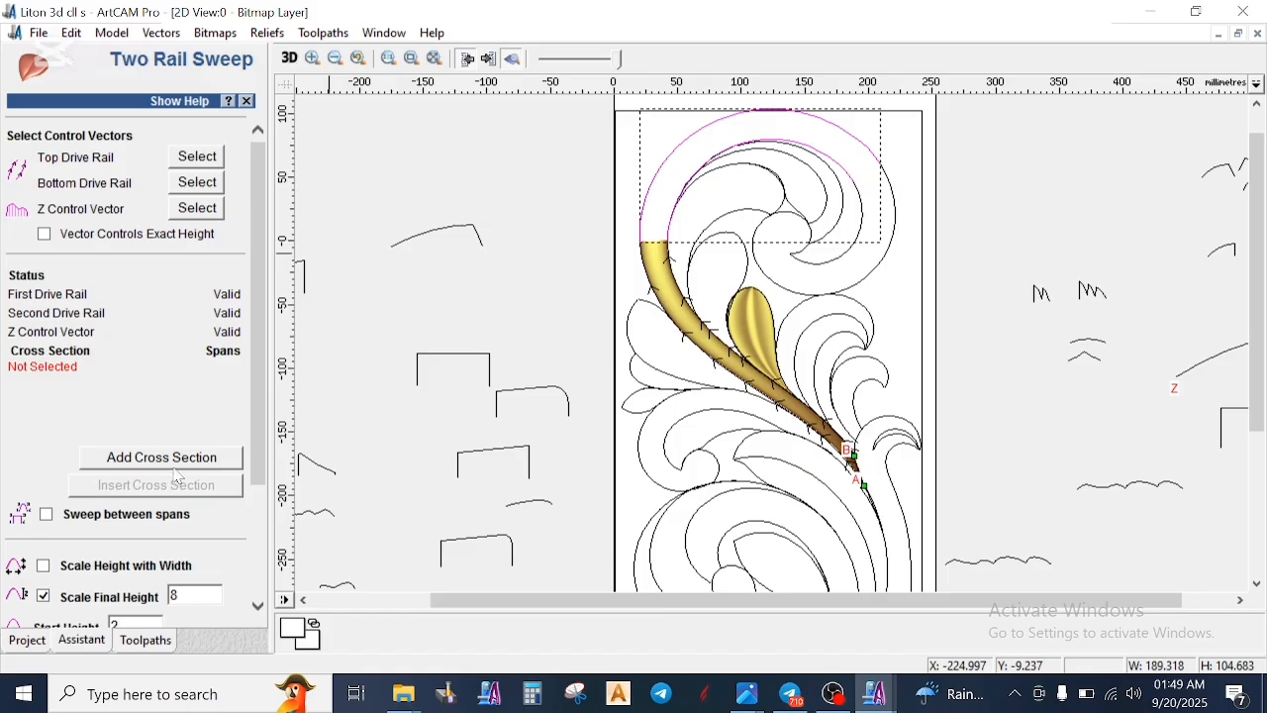
{"action": "left_click", "coordinate": [205, 158]}
- Add the symmetrical arc as the first cross-section and the adjacent arc with the slanted right end as the second
{"action": "scroll", "coordinate": [738, 271], "scroll_direction": "down", "scroll_amount": 1}
{"action": "scroll", "coordinate": [971, 299], "scroll_direction": "up", "scroll_amount": 1}
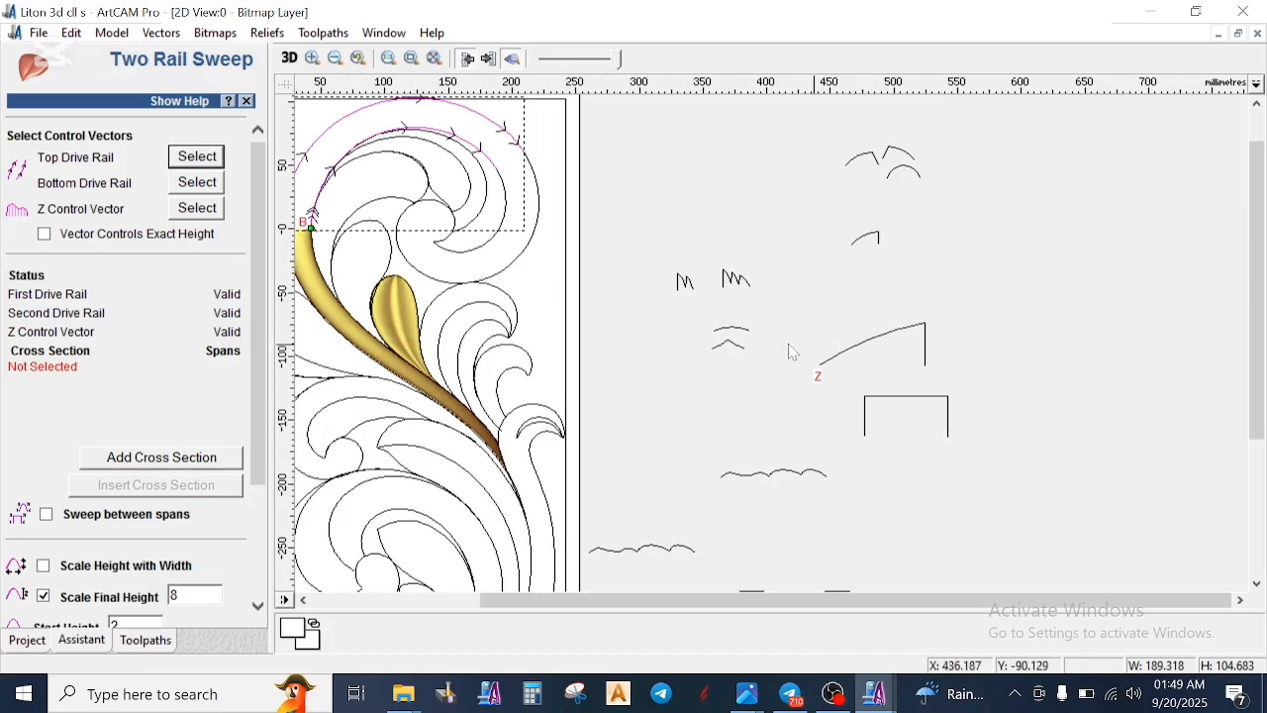
{"action": "left_click", "coordinate": [175, 457]}
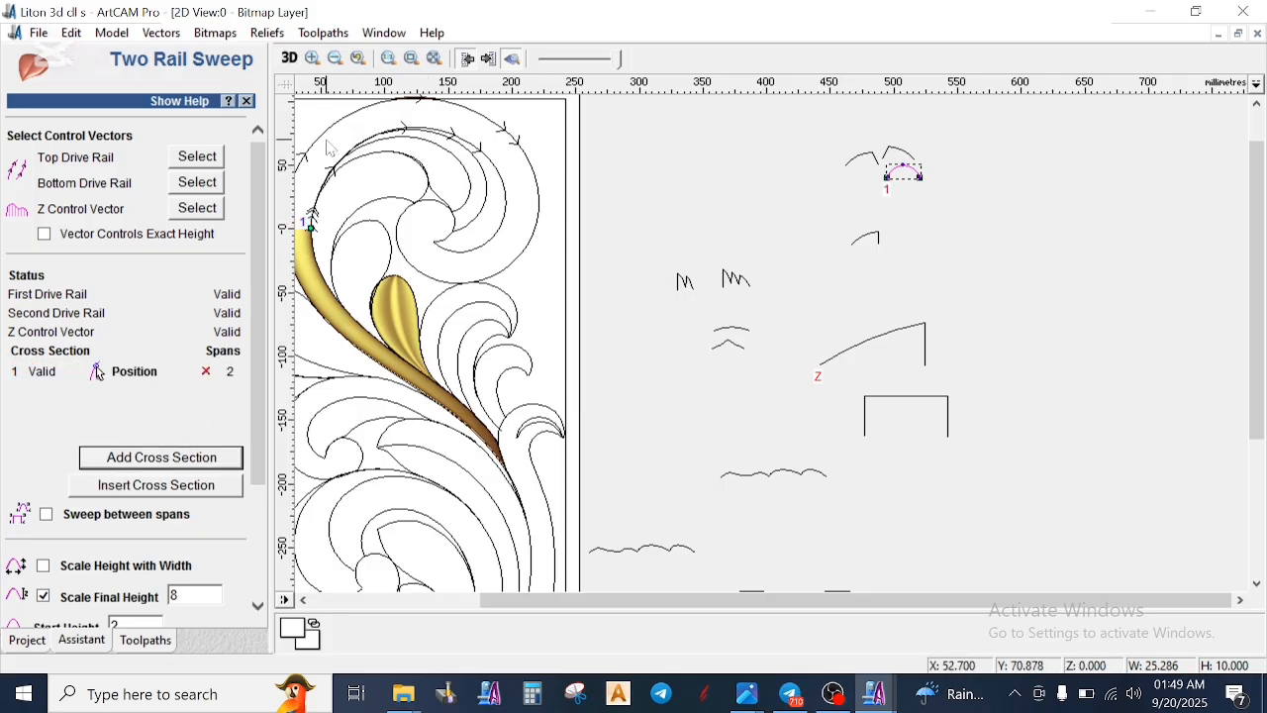
{"action": "left_click", "coordinate": [868, 161]}
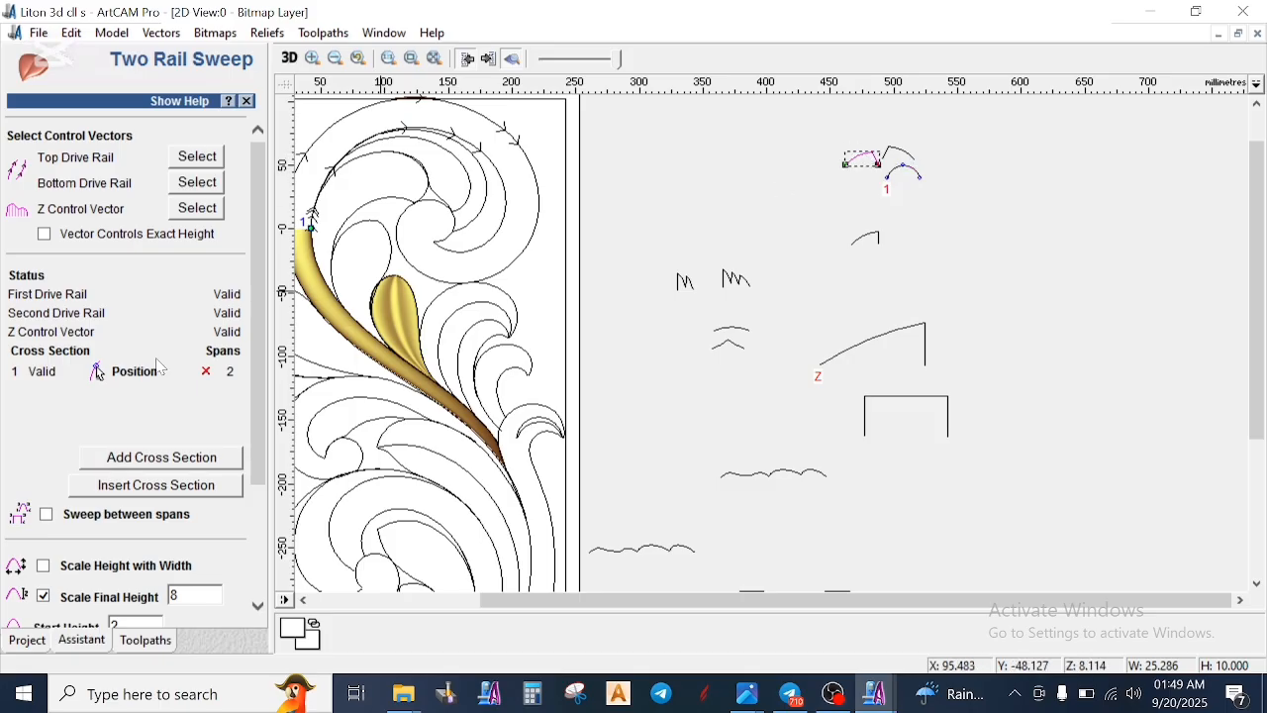
{"action": "left_click", "coordinate": [178, 460]}
- Assign the flat-topped open rectangle left of the model as Z control vector and calculate the upper scroll's sweep
{"action": "scroll", "coordinate": [465, 366], "scroll_direction": "down", "scroll_amount": 2}
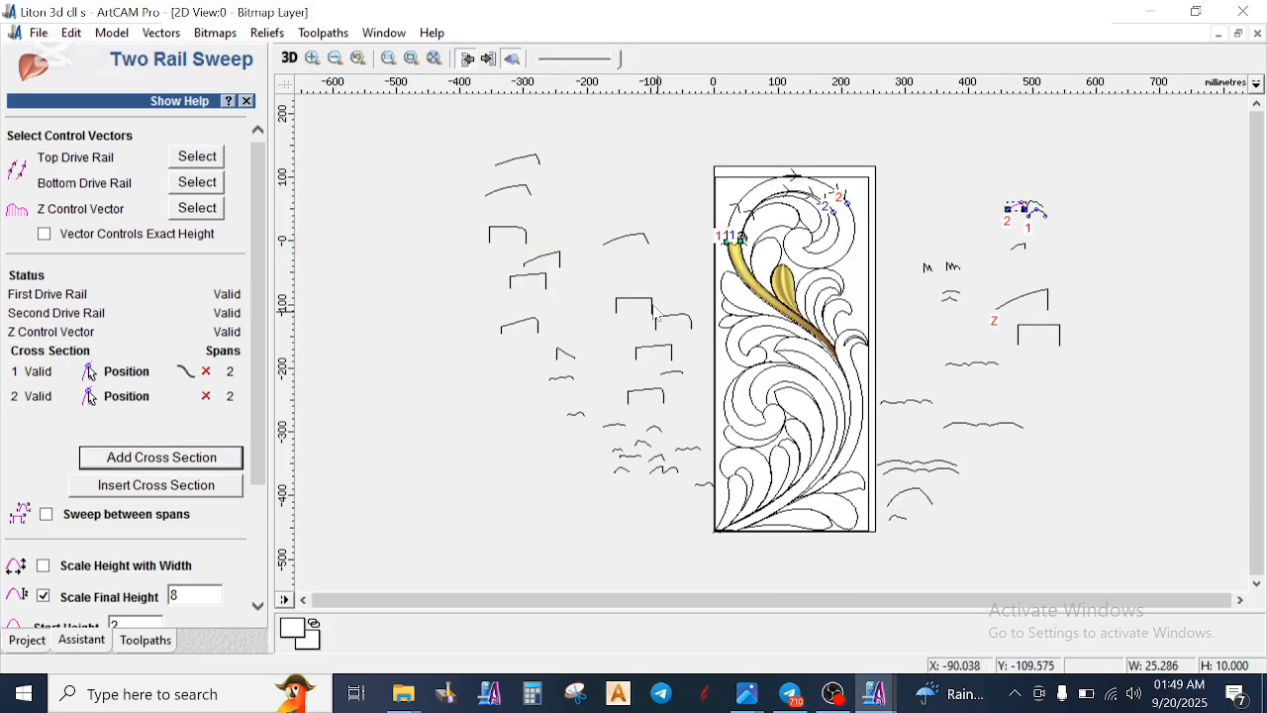
{"action": "left_click", "coordinate": [644, 301]}
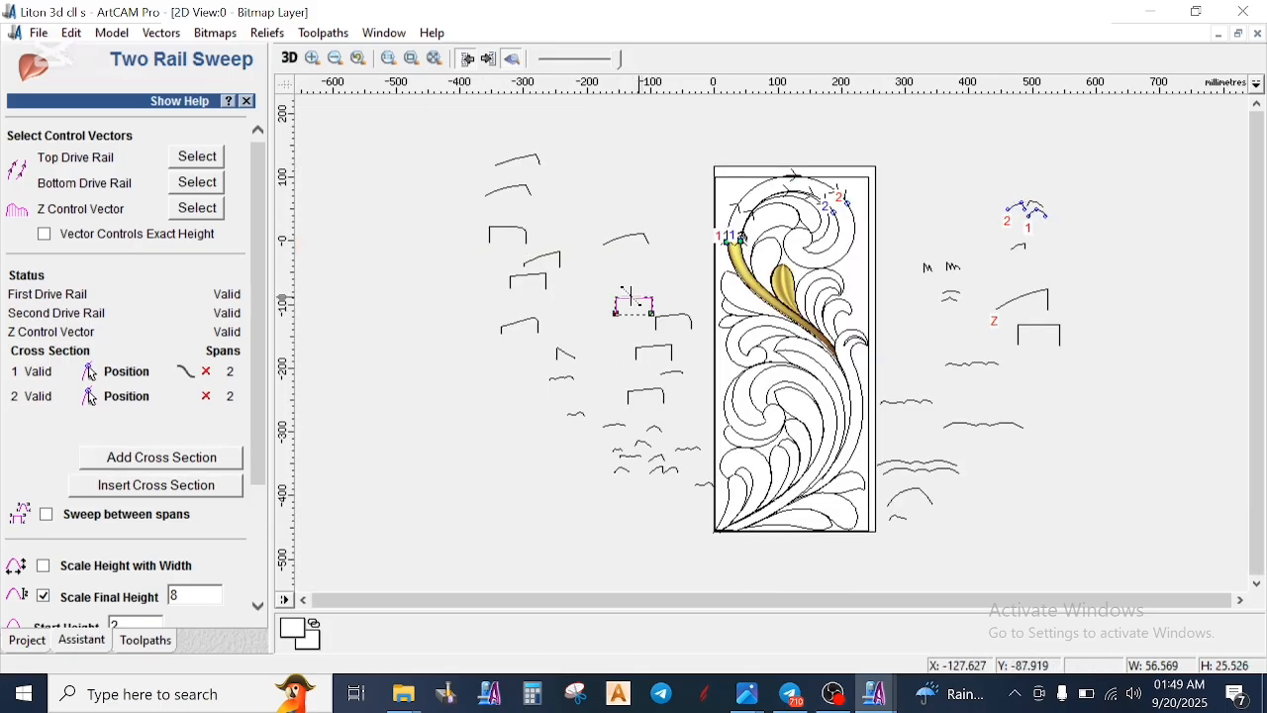
{"action": "left_click", "coordinate": [196, 209]}
{"action": "scroll", "coordinate": [92, 471], "scroll_direction": "down", "scroll_amount": 2}
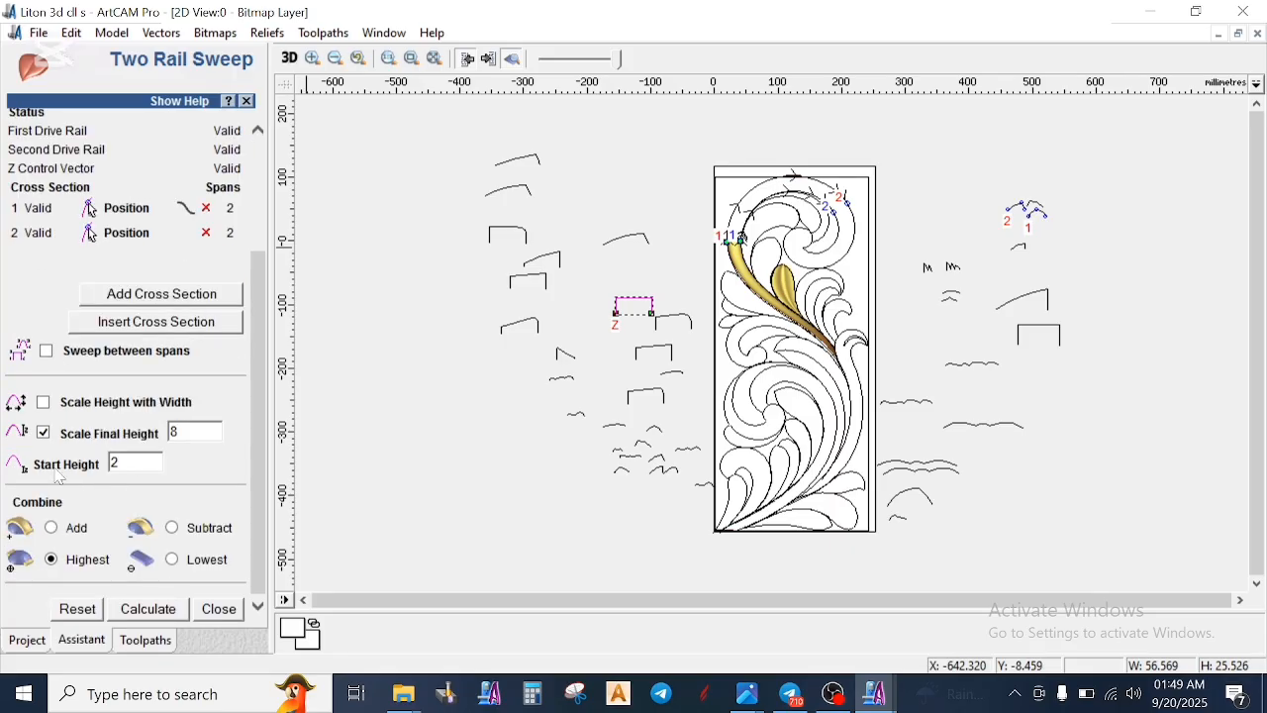
{"action": "left_click", "coordinate": [151, 609]}
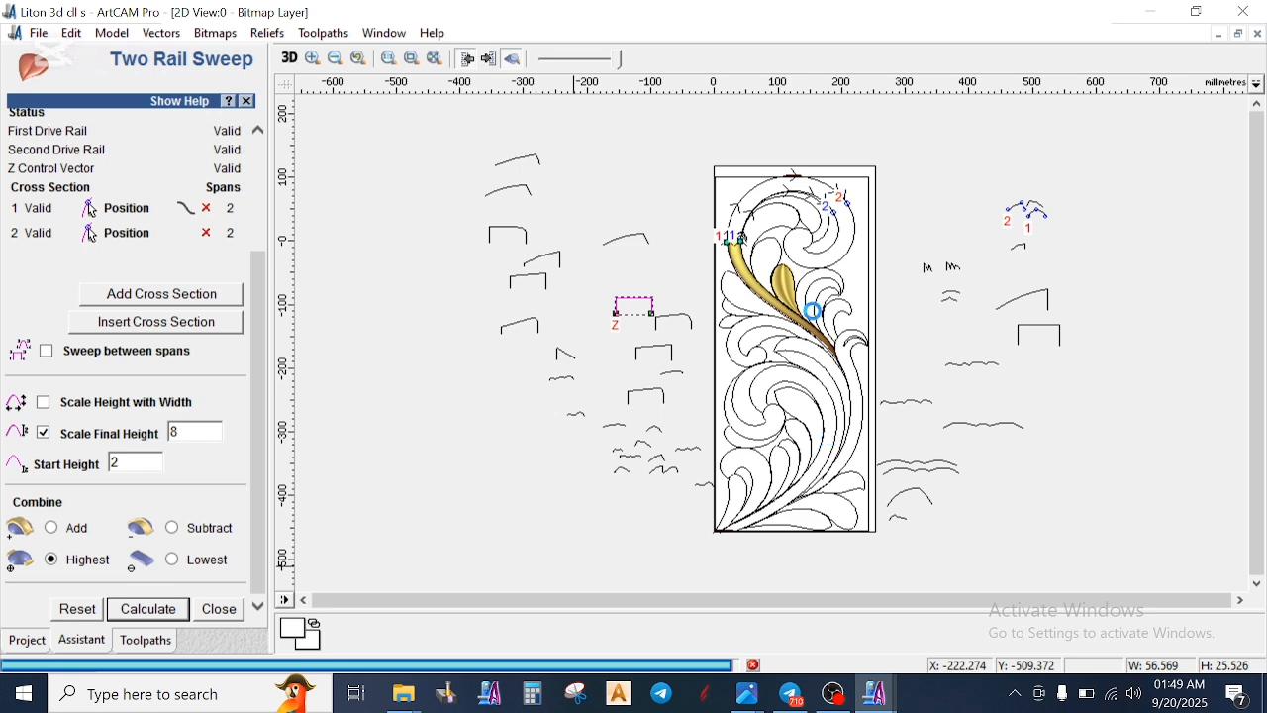
- Examine the join between the stem and the upper scroll, and compare the two cross-section profiles used for the sweep
{"action": "scroll", "coordinate": [767, 237], "scroll_direction": "up", "scroll_amount": 2}
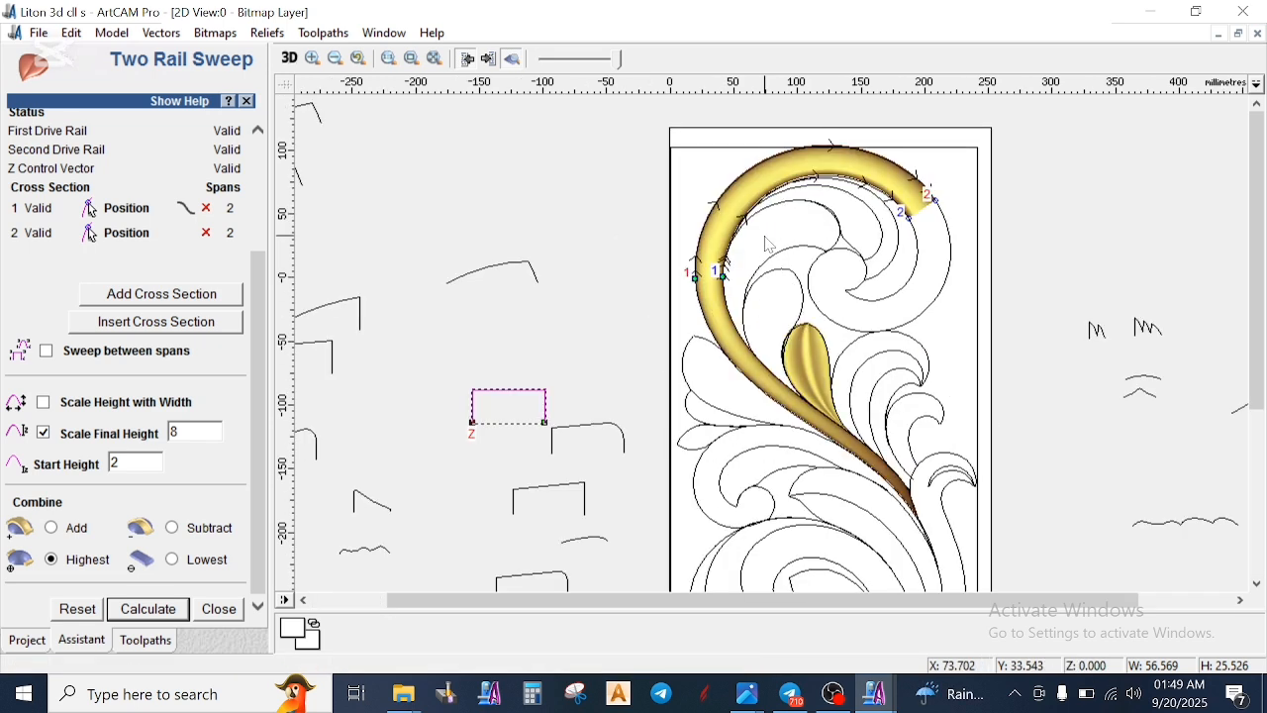
{"action": "scroll", "coordinate": [732, 284], "scroll_direction": "up", "scroll_amount": 2}
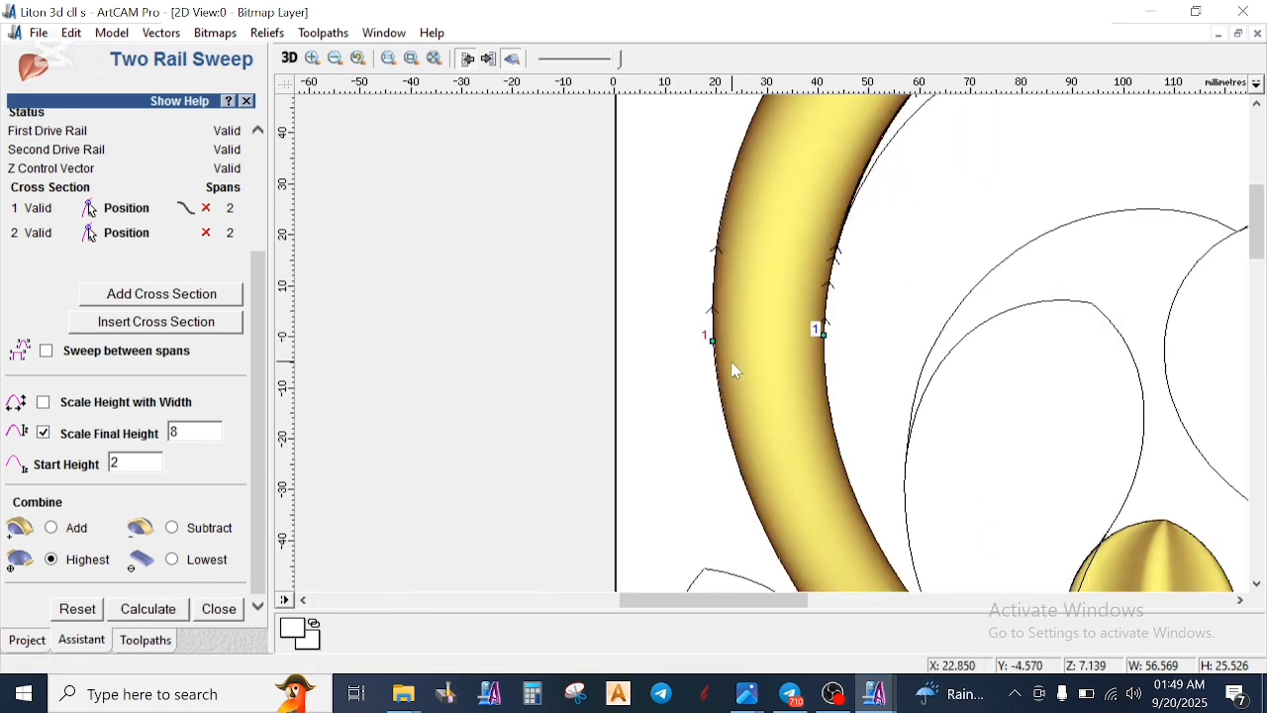
{"action": "scroll", "coordinate": [791, 349], "scroll_direction": "down", "scroll_amount": 1}
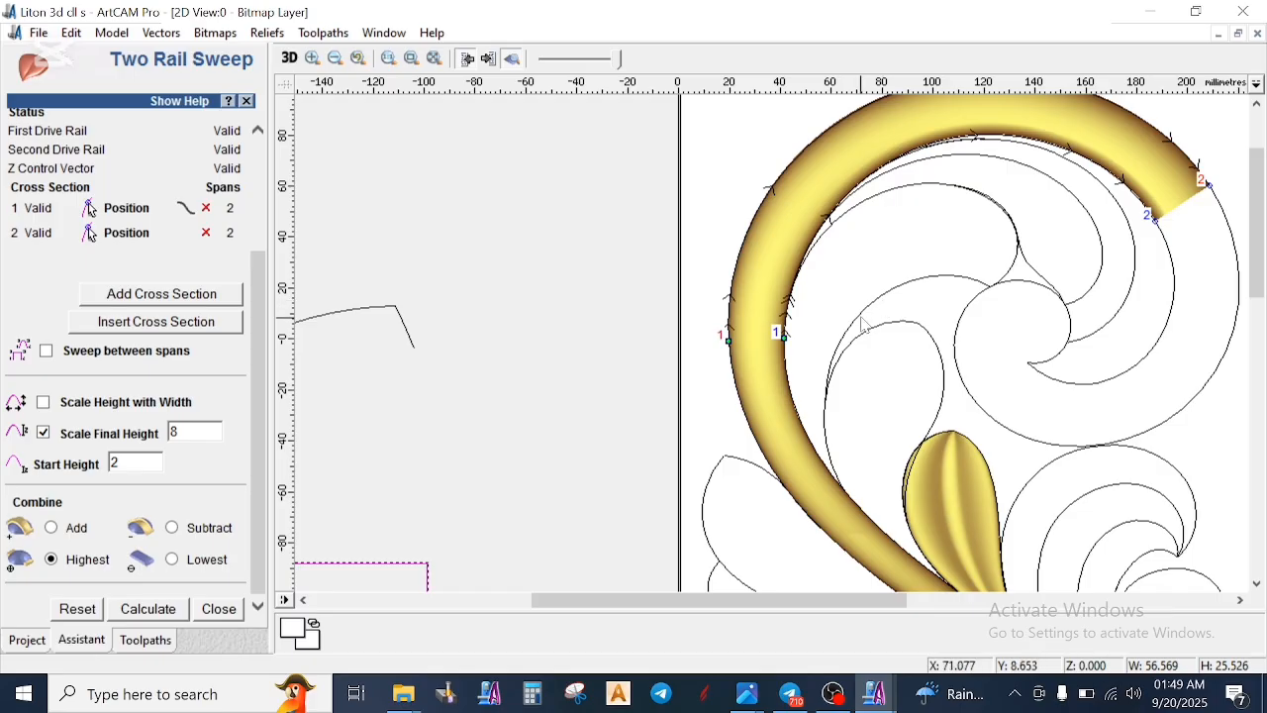
{"action": "scroll", "coordinate": [863, 327], "scroll_direction": "down", "scroll_amount": 3}
{"action": "scroll", "coordinate": [853, 273], "scroll_direction": "up", "scroll_amount": 1}
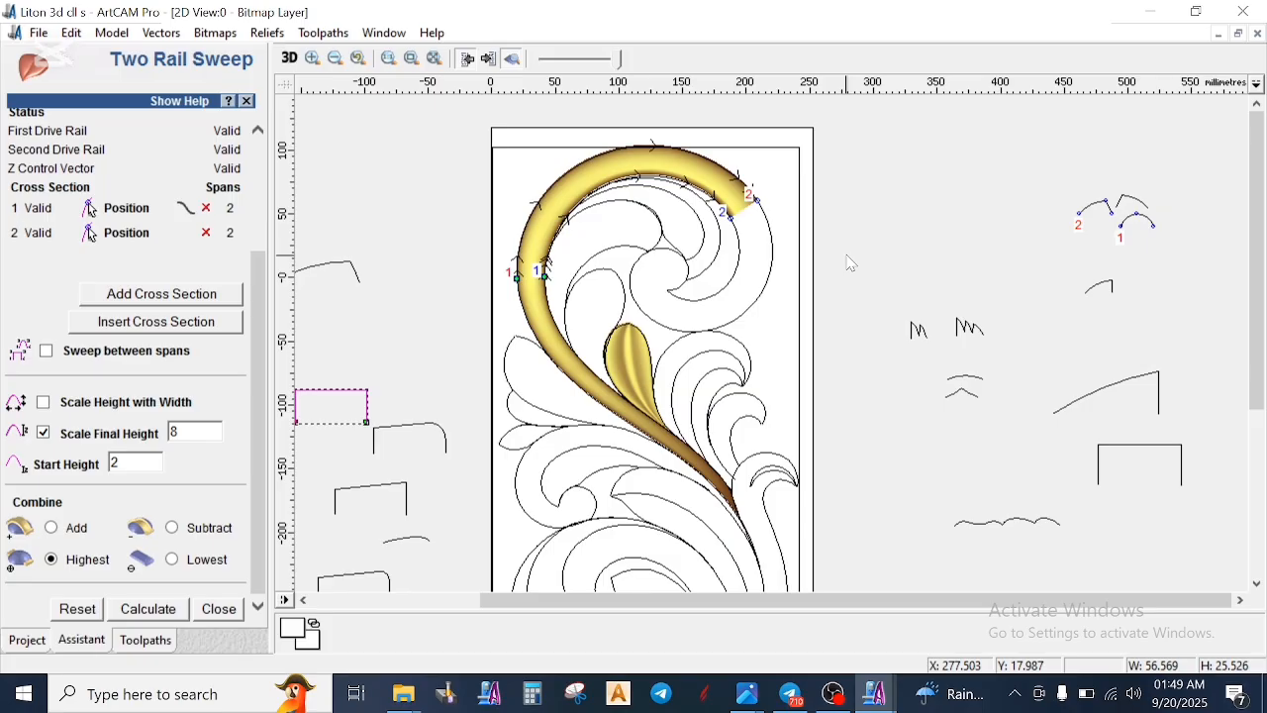
{"action": "scroll", "coordinate": [1139, 230], "scroll_direction": "up", "scroll_amount": 1}
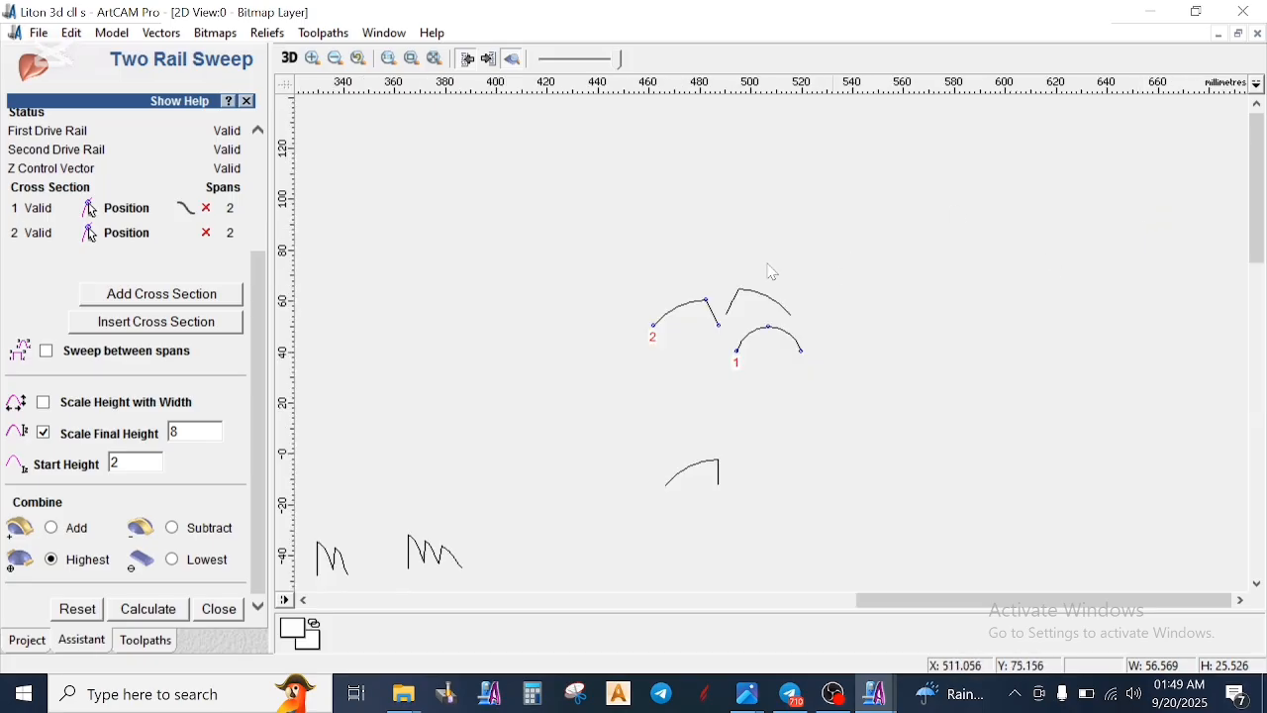
{"action": "scroll", "coordinate": [736, 277], "scroll_direction": "down", "scroll_amount": 1}
{"action": "scroll", "coordinate": [812, 357], "scroll_direction": "up", "scroll_amount": 3}
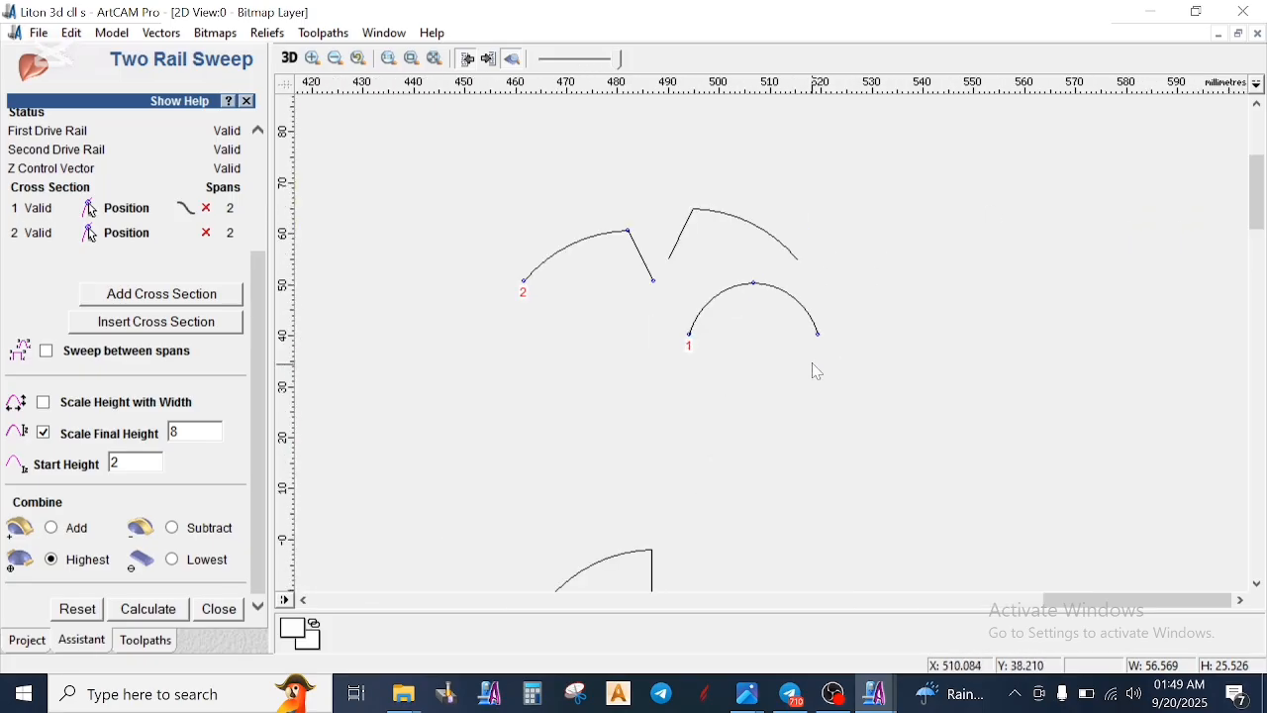
{"action": "left_click", "coordinate": [690, 344]}
{"action": "scroll", "coordinate": [733, 315], "scroll_direction": "down", "scroll_amount": 1}
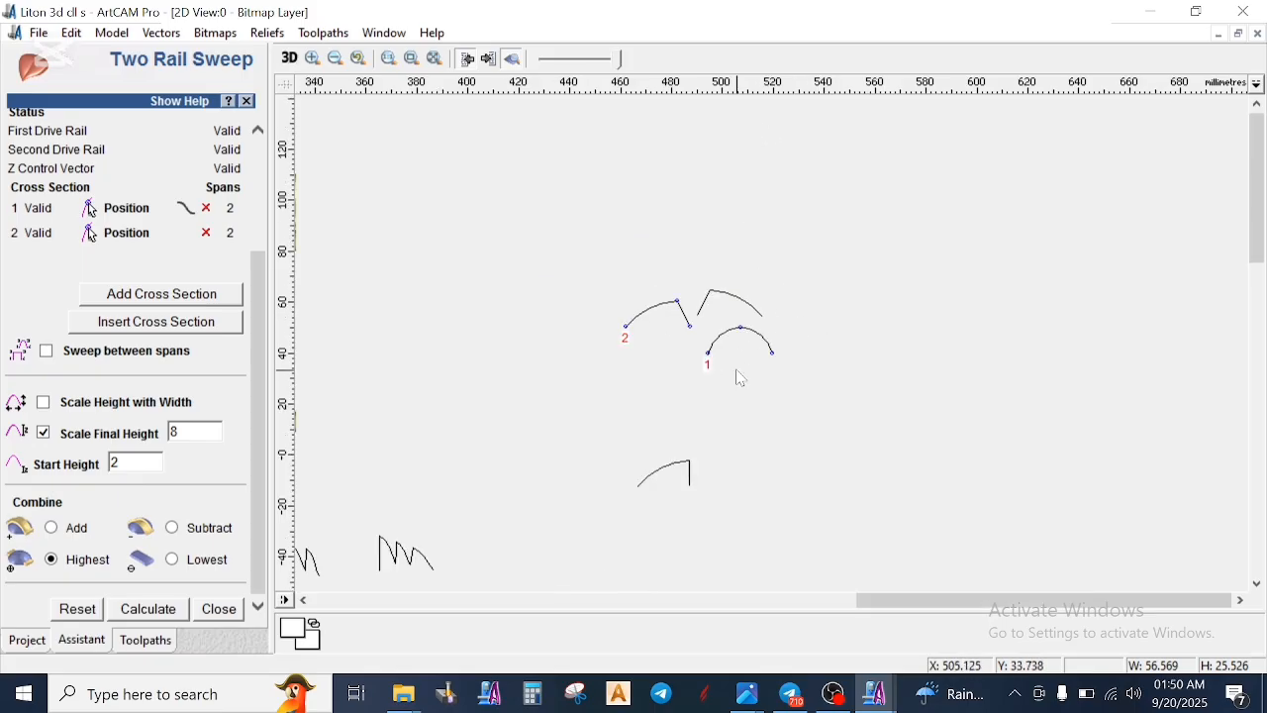
{"action": "scroll", "coordinate": [740, 378], "scroll_direction": "down", "scroll_amount": 1}
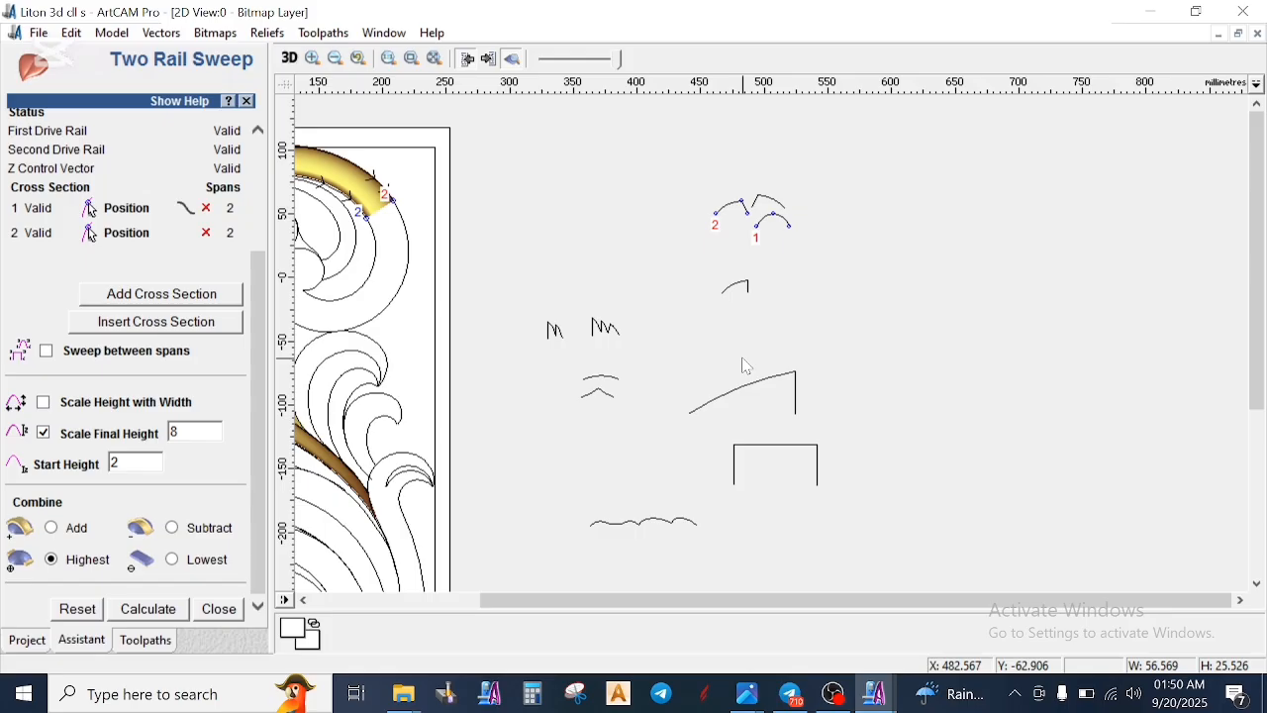
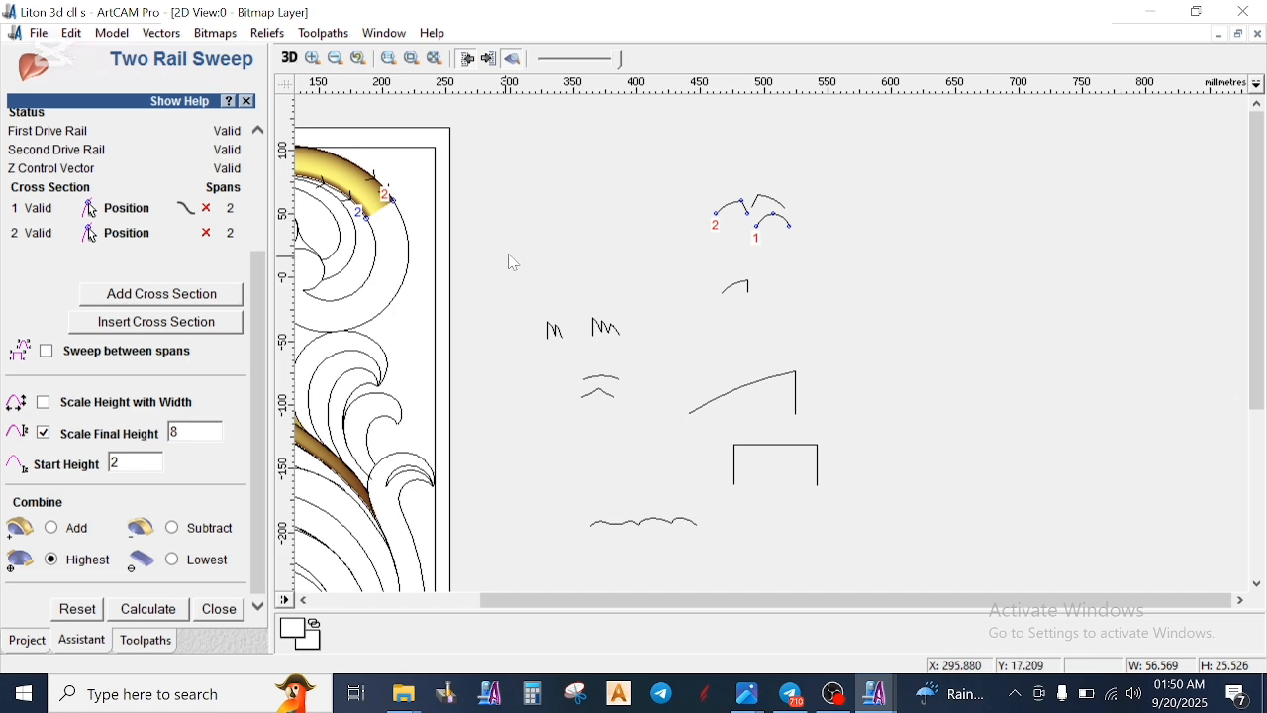
- Join the scroll's remaining outer curve with the central spiral curve to form one vector
{"action": "scroll", "coordinate": [782, 238], "scroll_direction": "down", "scroll_amount": 1}
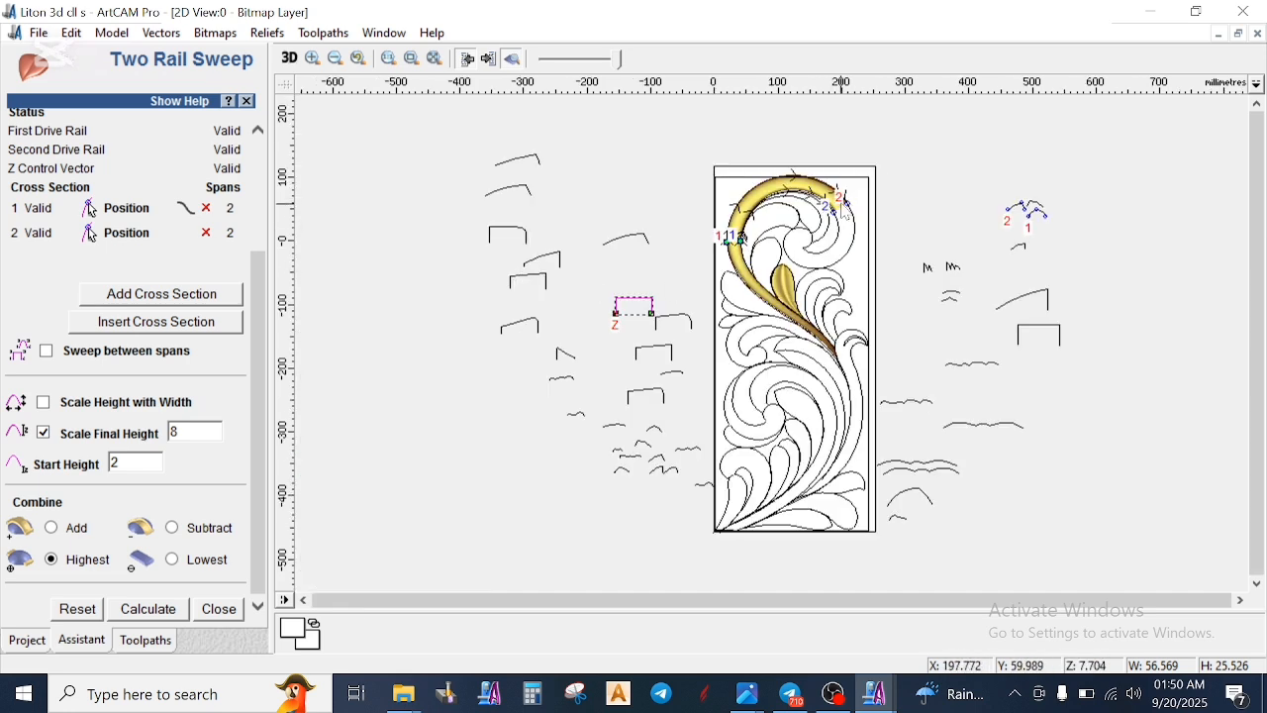
{"action": "scroll", "coordinate": [837, 225], "scroll_direction": "up", "scroll_amount": 1}
{"action": "scroll", "coordinate": [839, 229], "scroll_direction": "down", "scroll_amount": 1}
{"action": "scroll", "coordinate": [1008, 255], "scroll_direction": "up", "scroll_amount": 1}
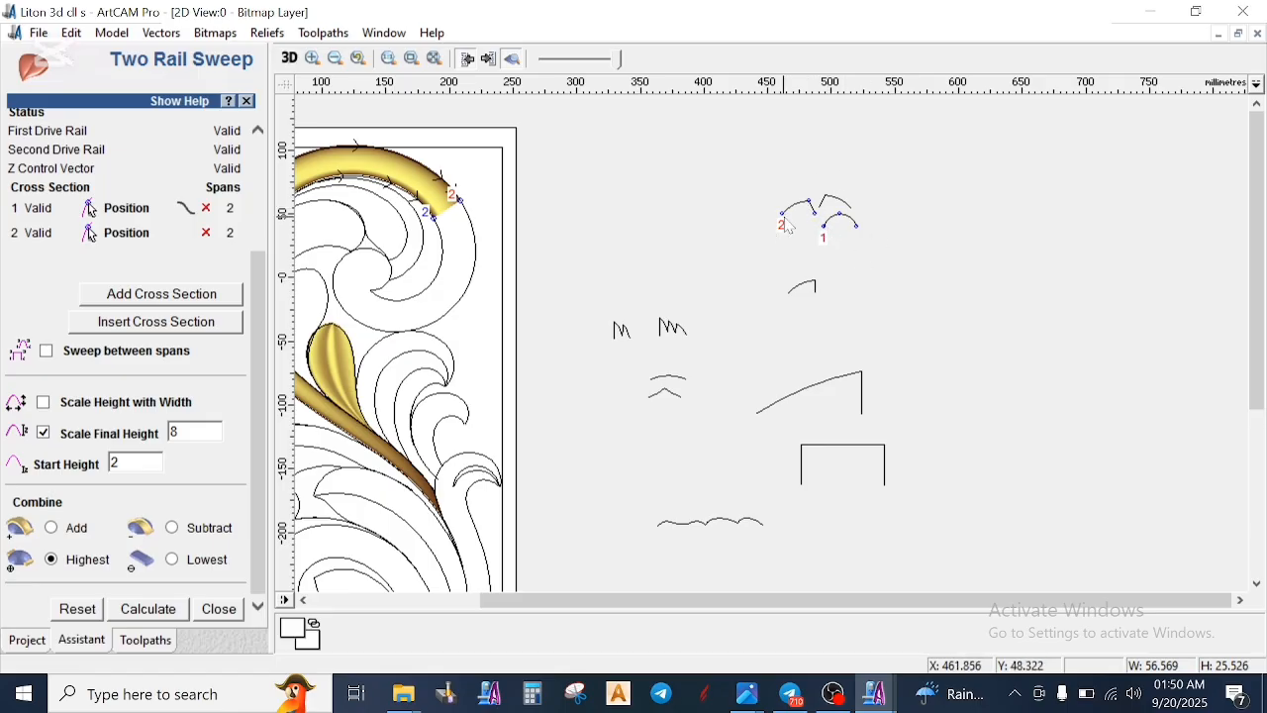
{"action": "scroll", "coordinate": [783, 230], "scroll_direction": "down", "scroll_amount": 1}
{"action": "scroll", "coordinate": [843, 209], "scroll_direction": "up", "scroll_amount": 1}
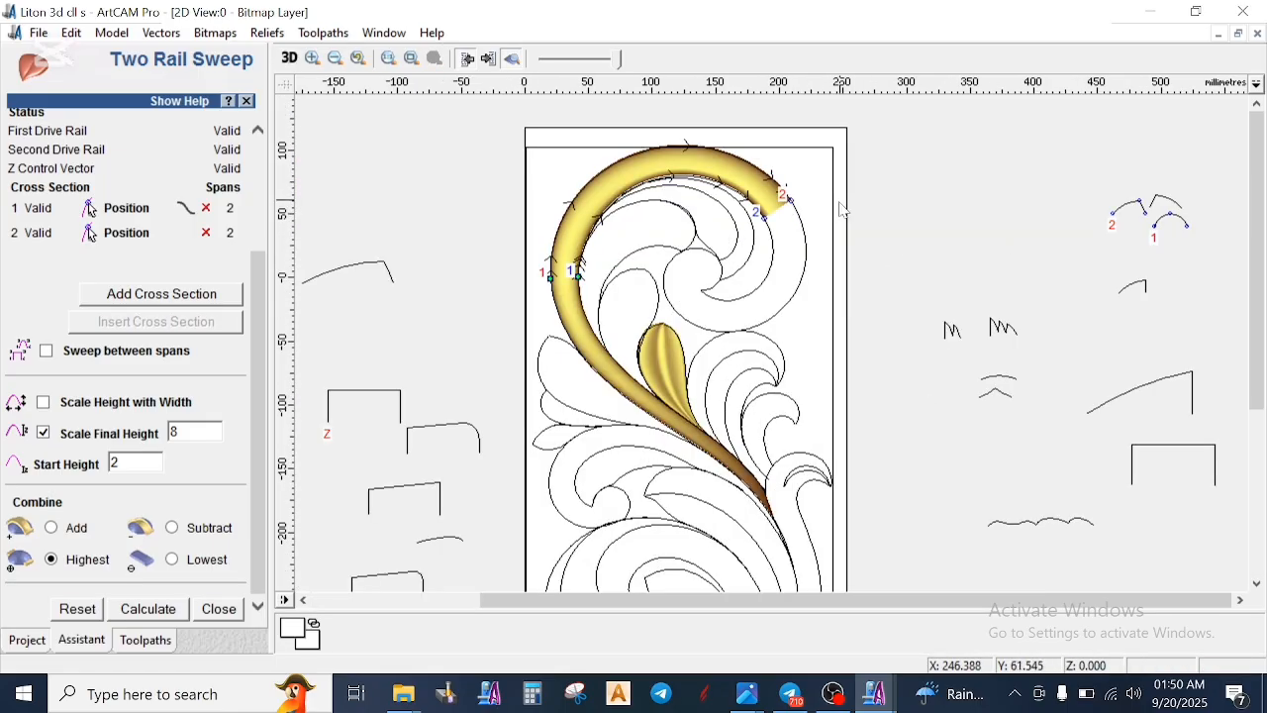
{"action": "scroll", "coordinate": [789, 289], "scroll_direction": "up", "scroll_amount": 1}
{"action": "left_click", "coordinate": [783, 389]}
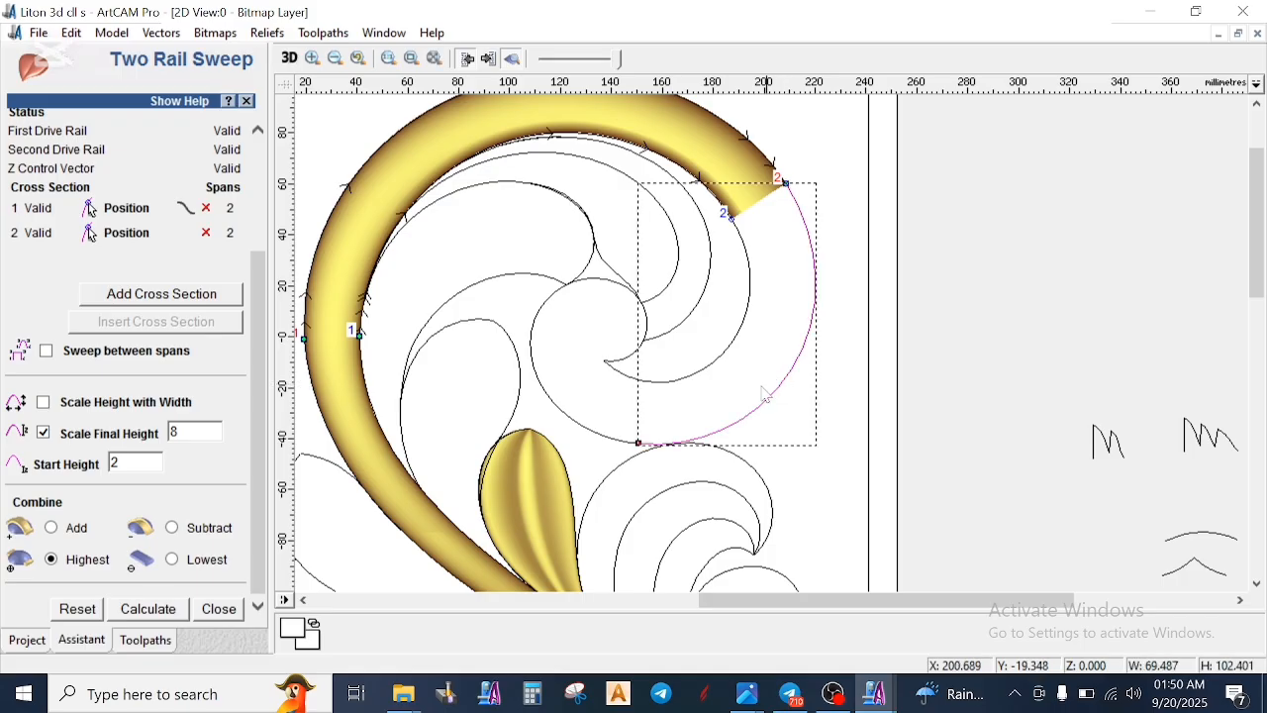
{"action": "left_click", "coordinate": [614, 443], "text": "shift"}
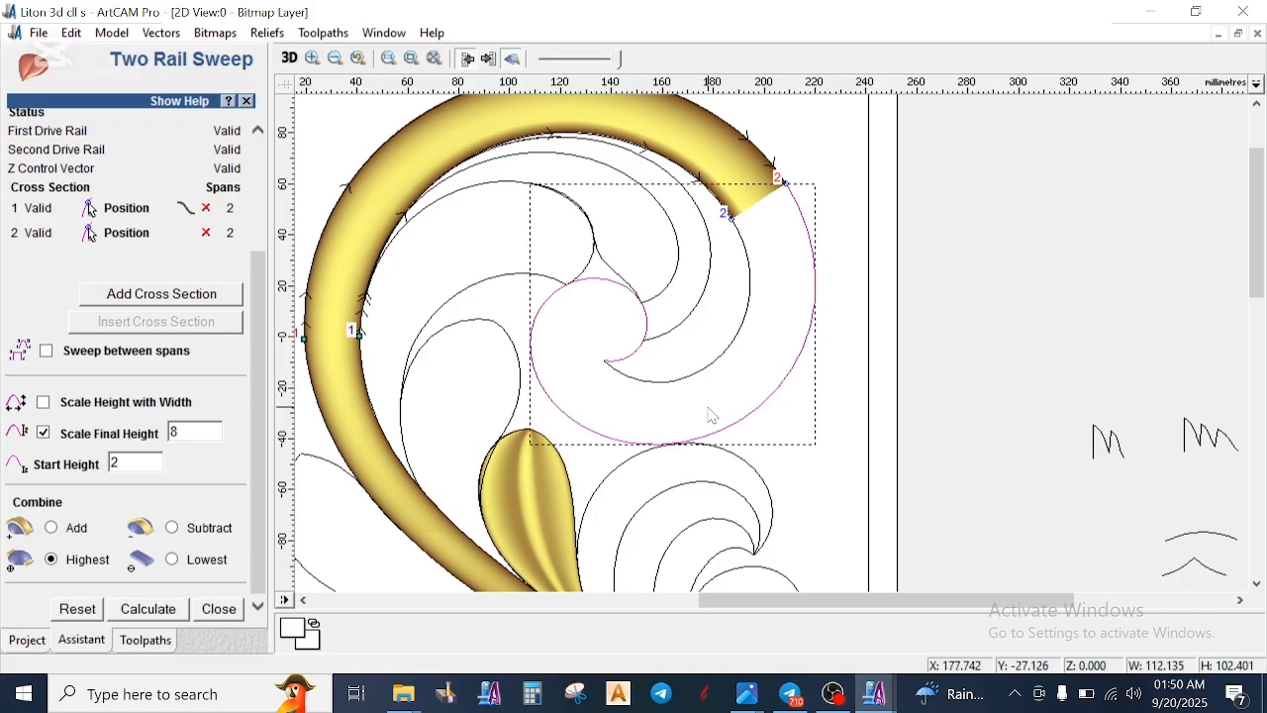
{"action": "right_click", "coordinate": [709, 416]}
{"action": "left_click", "coordinate": [757, 608]}
- Cut the joined curve at the spiral's lower-left side and cut the adjacent inner curve just short of its tip
{"action": "scroll", "coordinate": [672, 389], "scroll_direction": "up", "scroll_amount": 1}
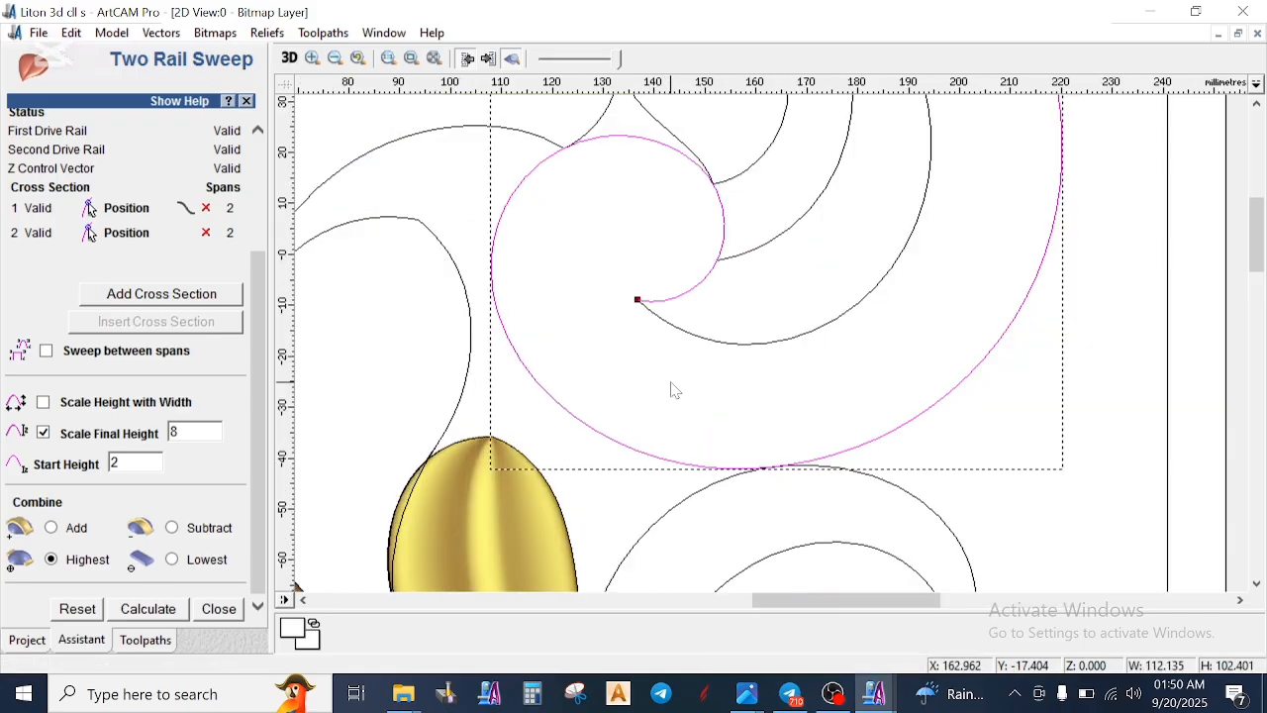
{"action": "left_click", "coordinate": [544, 388]}
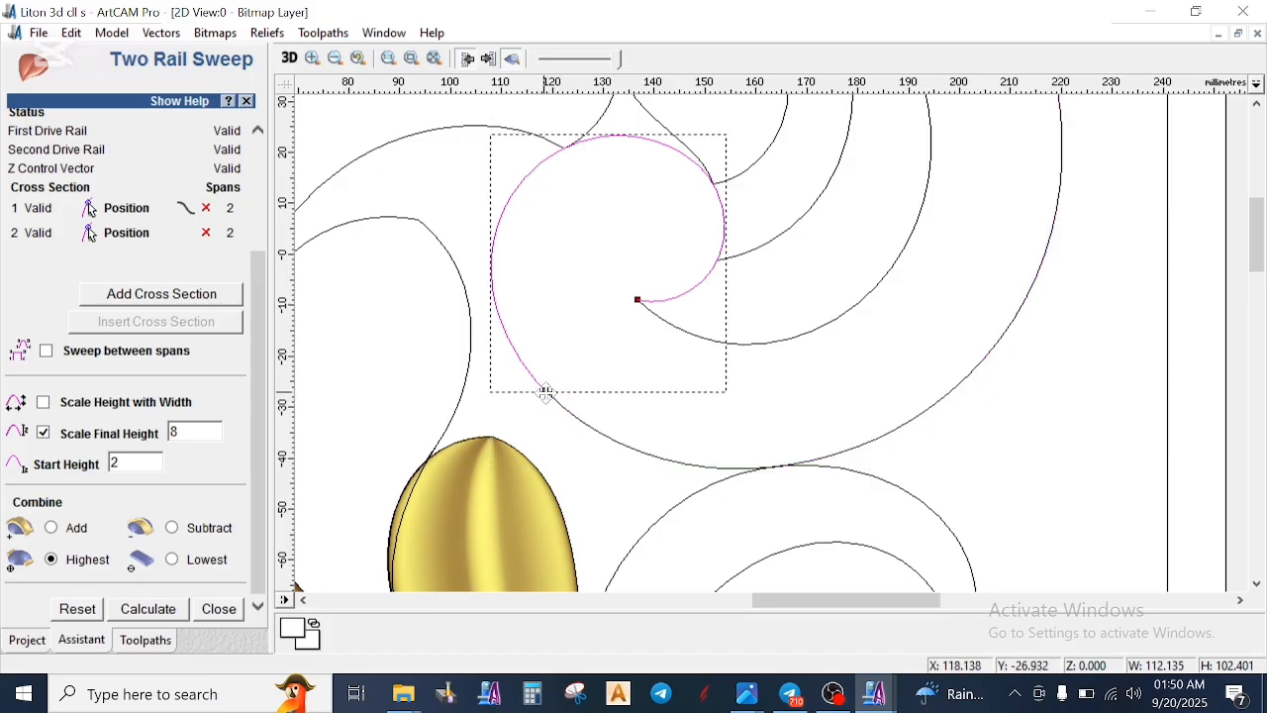
{"action": "left_click", "coordinate": [658, 317]}
{"action": "left_click", "coordinate": [658, 317]}
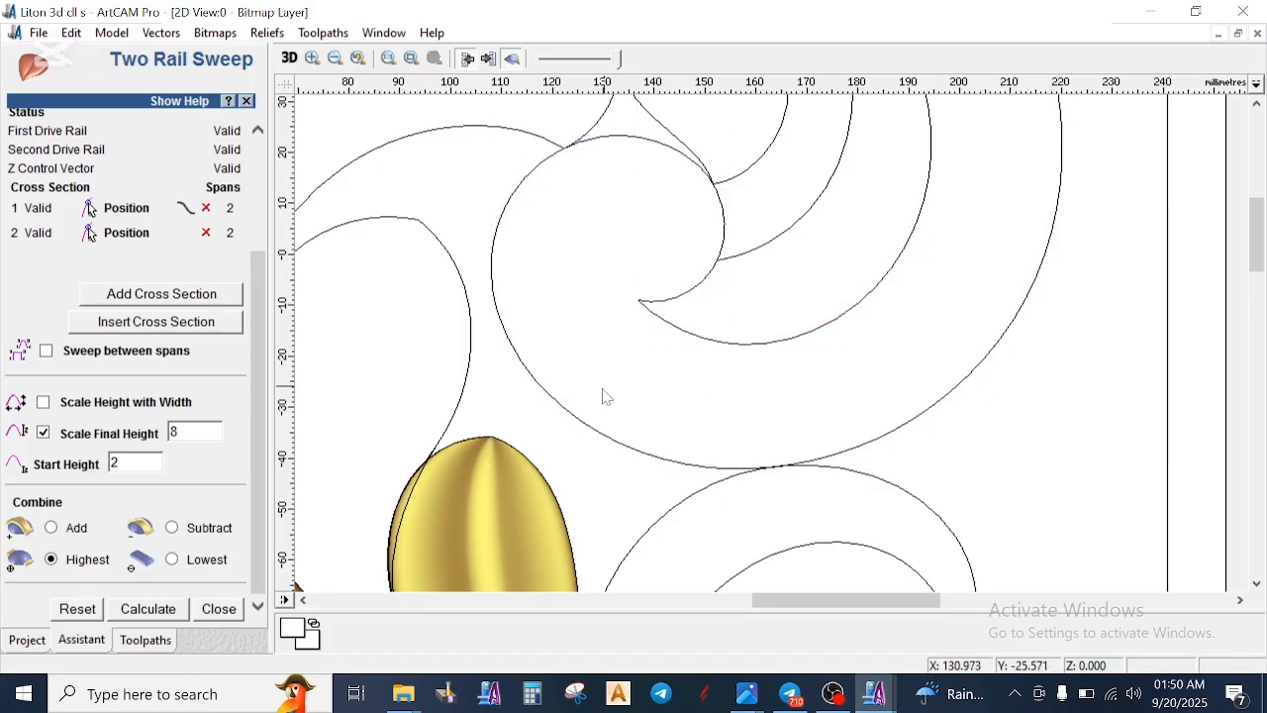
{"action": "left_click", "coordinate": [544, 390]}
{"action": "left_click", "coordinate": [655, 316]}
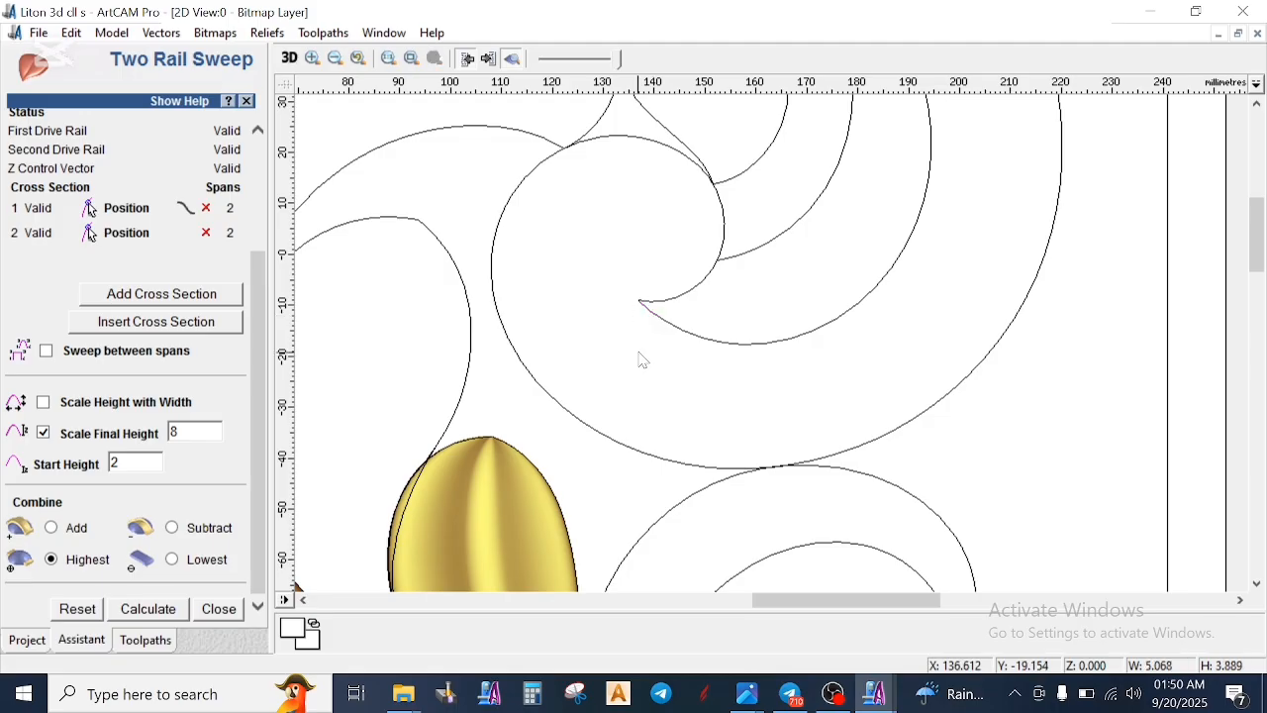
- Place a copy of the slanted-end arc below the original and open it for node editing
{"action": "scroll", "coordinate": [639, 357], "scroll_direction": "down", "scroll_amount": 3}
{"action": "scroll", "coordinate": [875, 306], "scroll_direction": "up", "scroll_amount": 3}
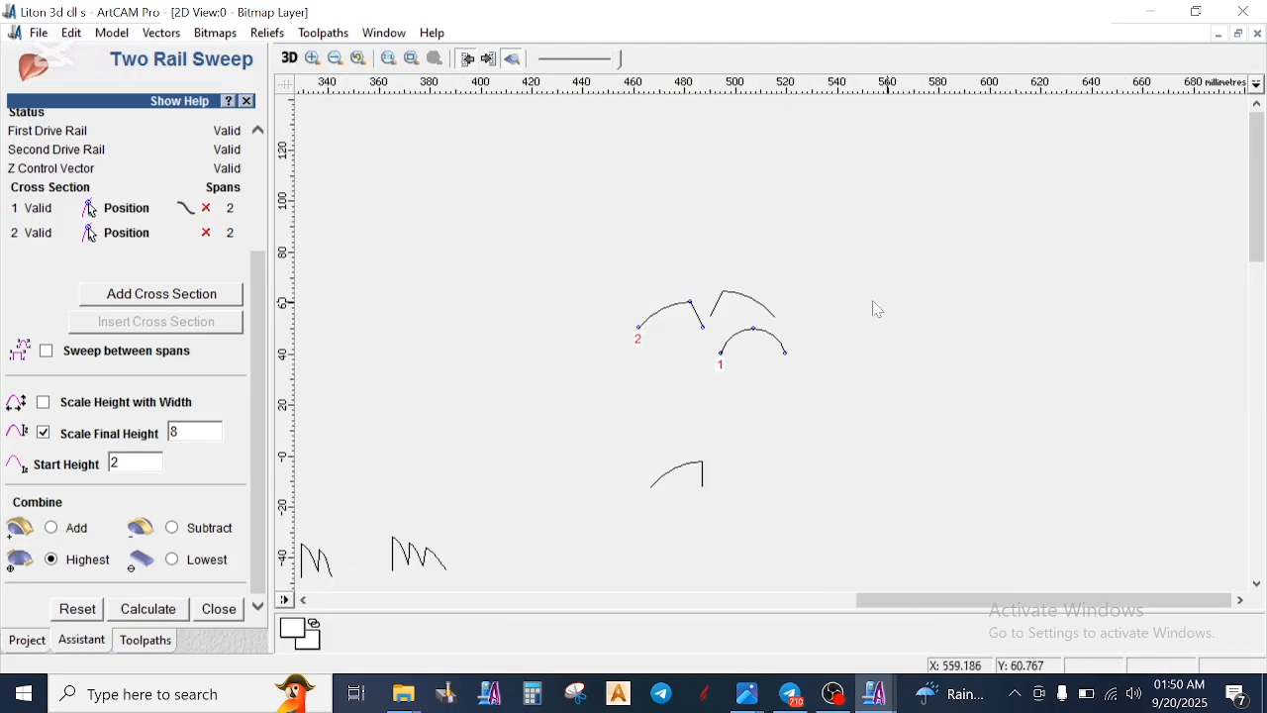
{"action": "scroll", "coordinate": [660, 342], "scroll_direction": "up", "scroll_amount": 2}
{"action": "left_click", "coordinate": [619, 302]}
{"action": "left_click_drag", "start_coordinate": [620, 302], "coordinate": [579, 396], "text": "ctrl"}
{"action": "scroll", "coordinate": [560, 398], "scroll_direction": "up", "scroll_amount": 1}
{"action": "left_click", "coordinate": [640, 399]}
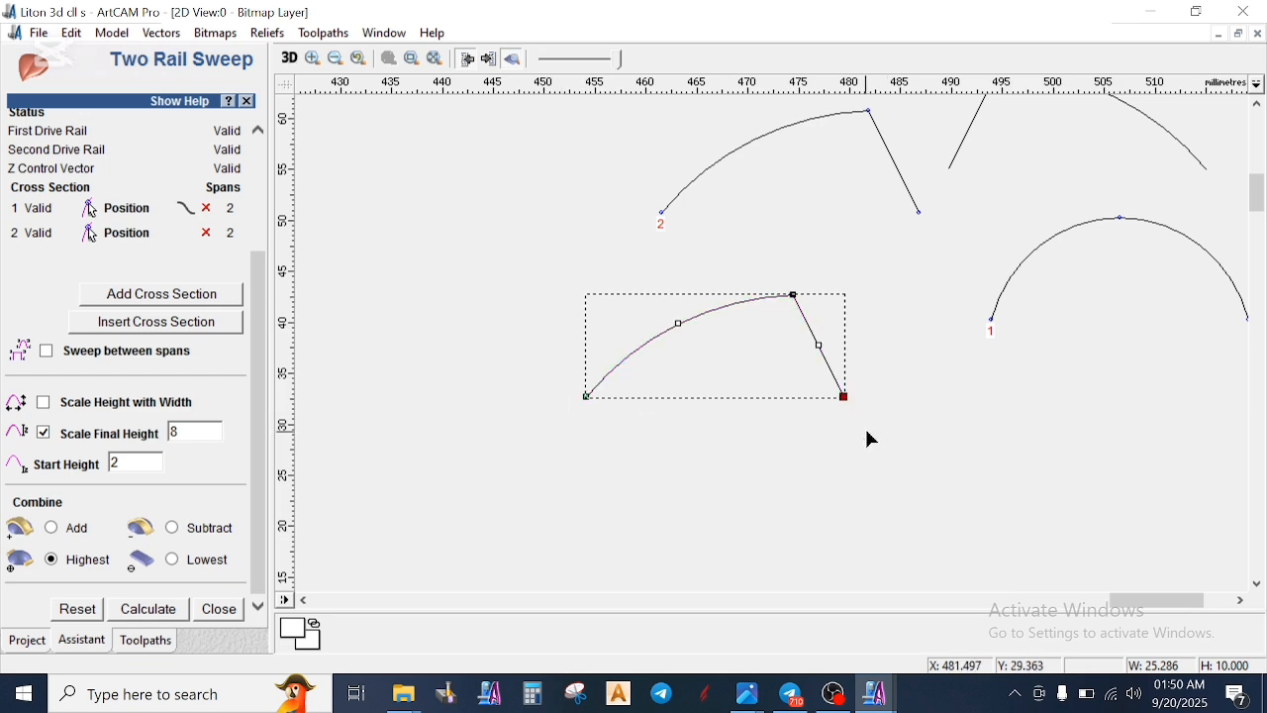
- Move the copy's lower right end point inward by about 5 mm so its slanted end stands nearly vertical
{"action": "key", "text": "Left"}
{"action": "key", "text": "Left"}
{"action": "key", "text": "Left"}
{"action": "key", "text": "Left"}
{"action": "key", "text": "Left"}
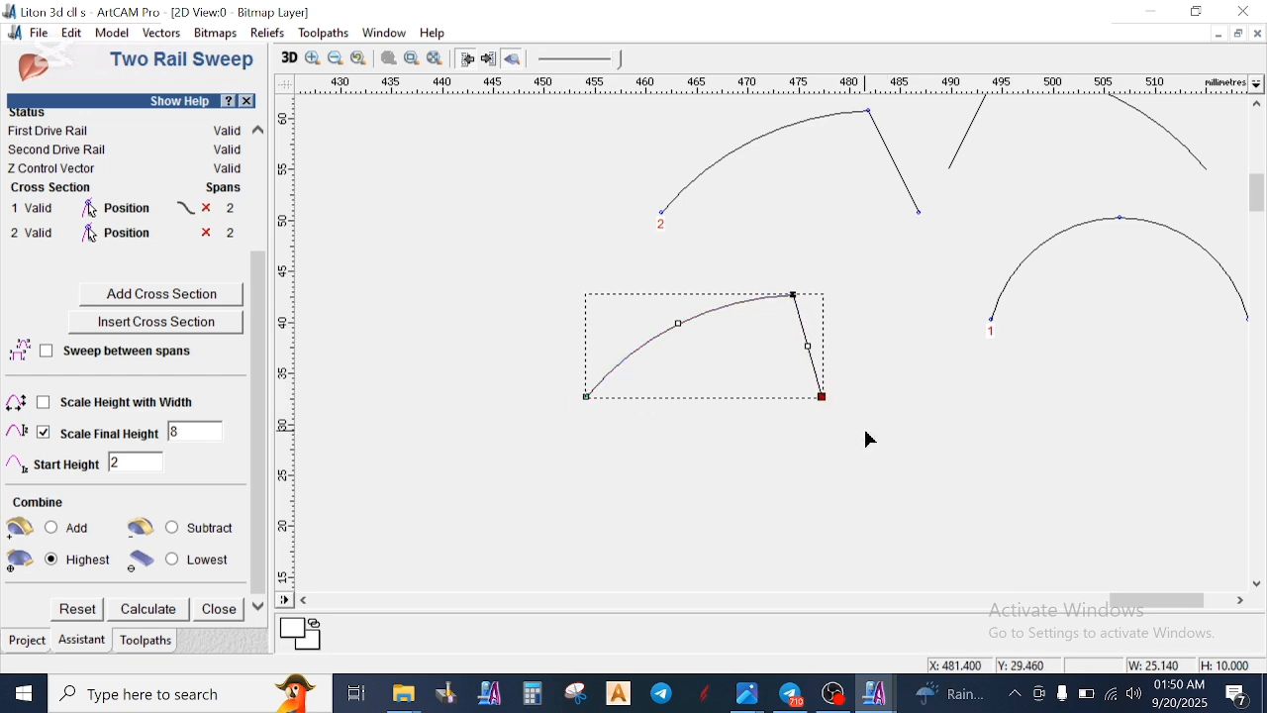
{"action": "key", "text": "Left"}
{"action": "key", "text": "Left"}
{"action": "key", "text": "Left"}
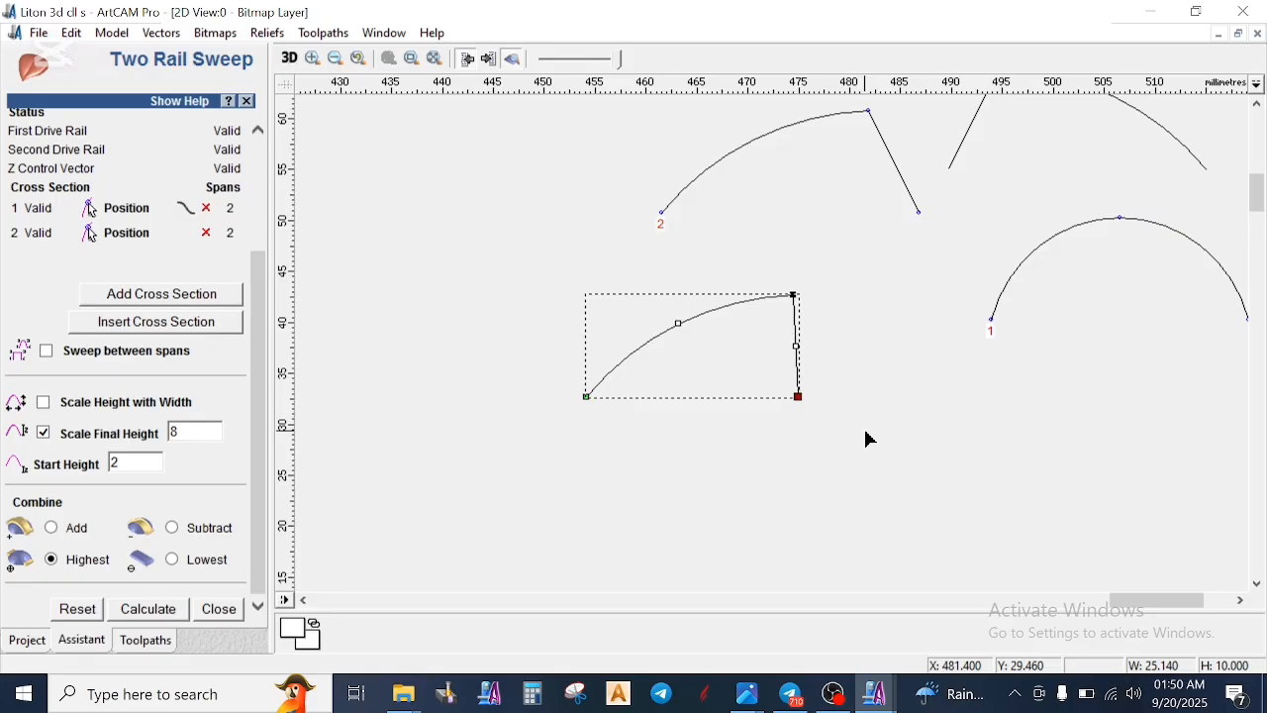
{"action": "key", "text": "Down"}
{"action": "scroll", "coordinate": [812, 414], "scroll_direction": "up", "scroll_amount": 5}
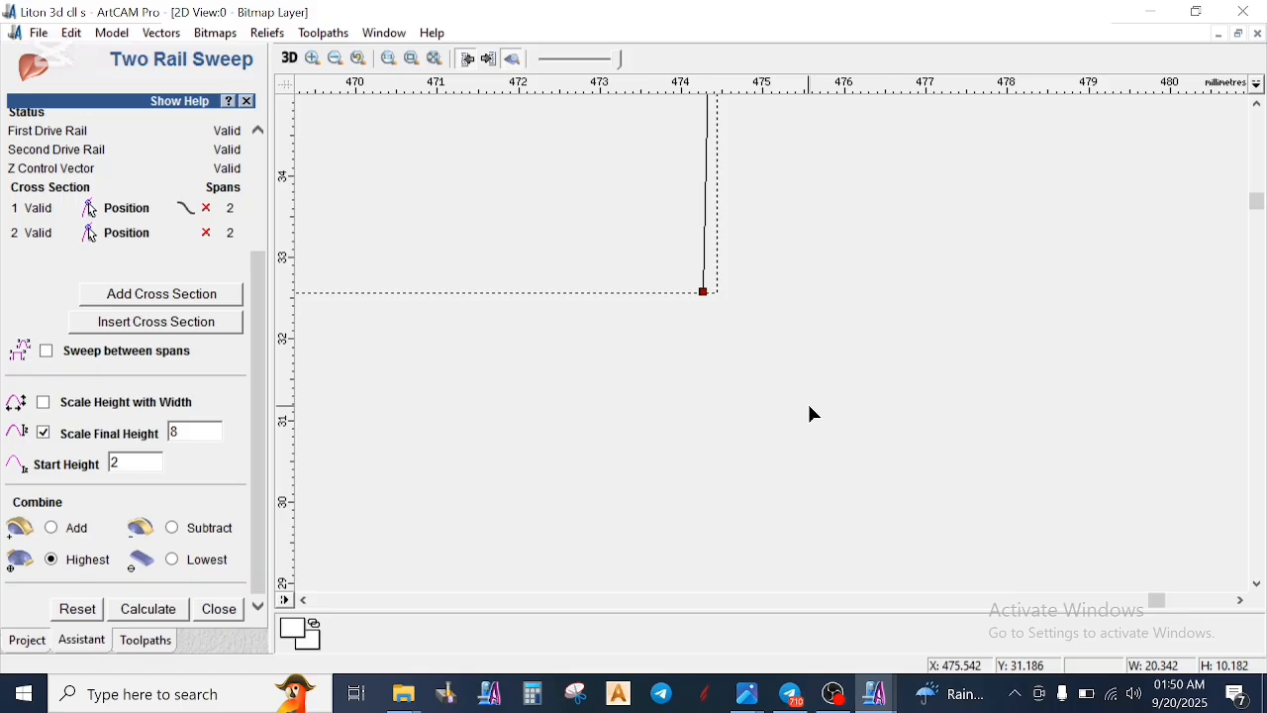
{"action": "scroll", "coordinate": [789, 389], "scroll_direction": "down", "scroll_amount": 3}
{"action": "key", "text": "Up"}
{"action": "scroll", "coordinate": [367, 259], "scroll_direction": "up", "scroll_amount": 2}
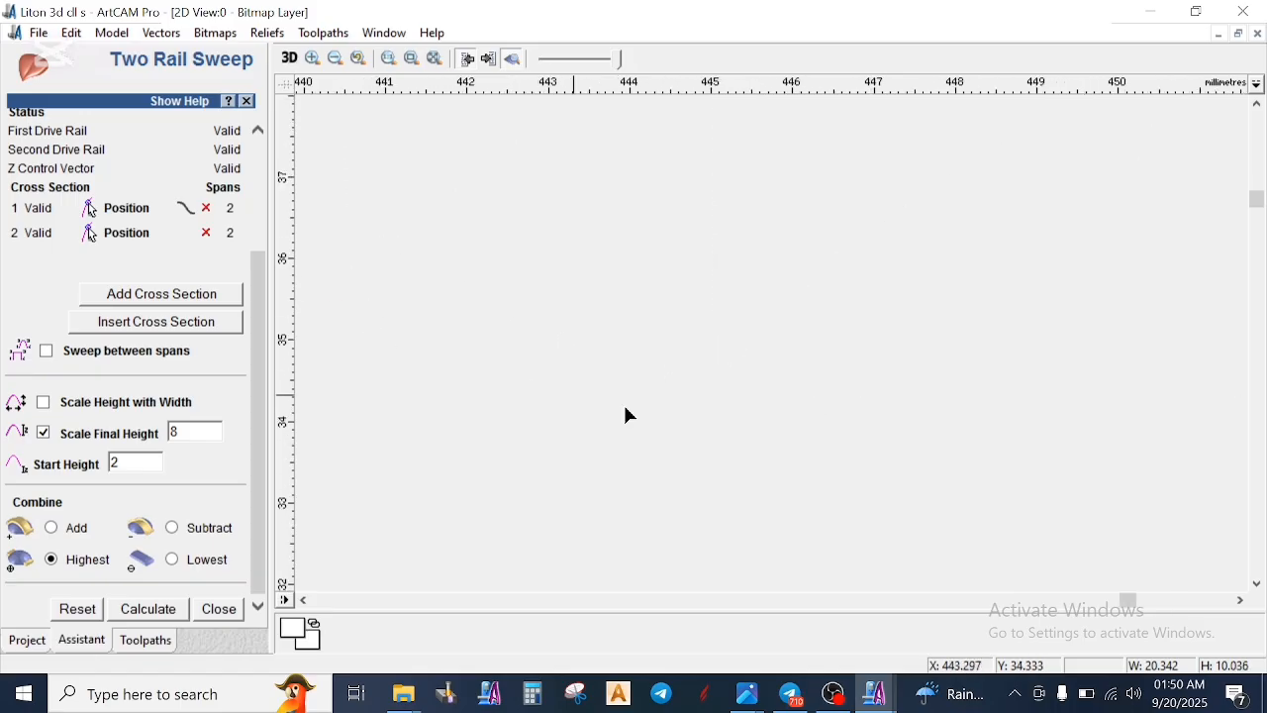
{"action": "scroll", "coordinate": [993, 444], "scroll_direction": "down", "scroll_amount": 1}
{"action": "scroll", "coordinate": [891, 337], "scroll_direction": "down", "scroll_amount": 3}
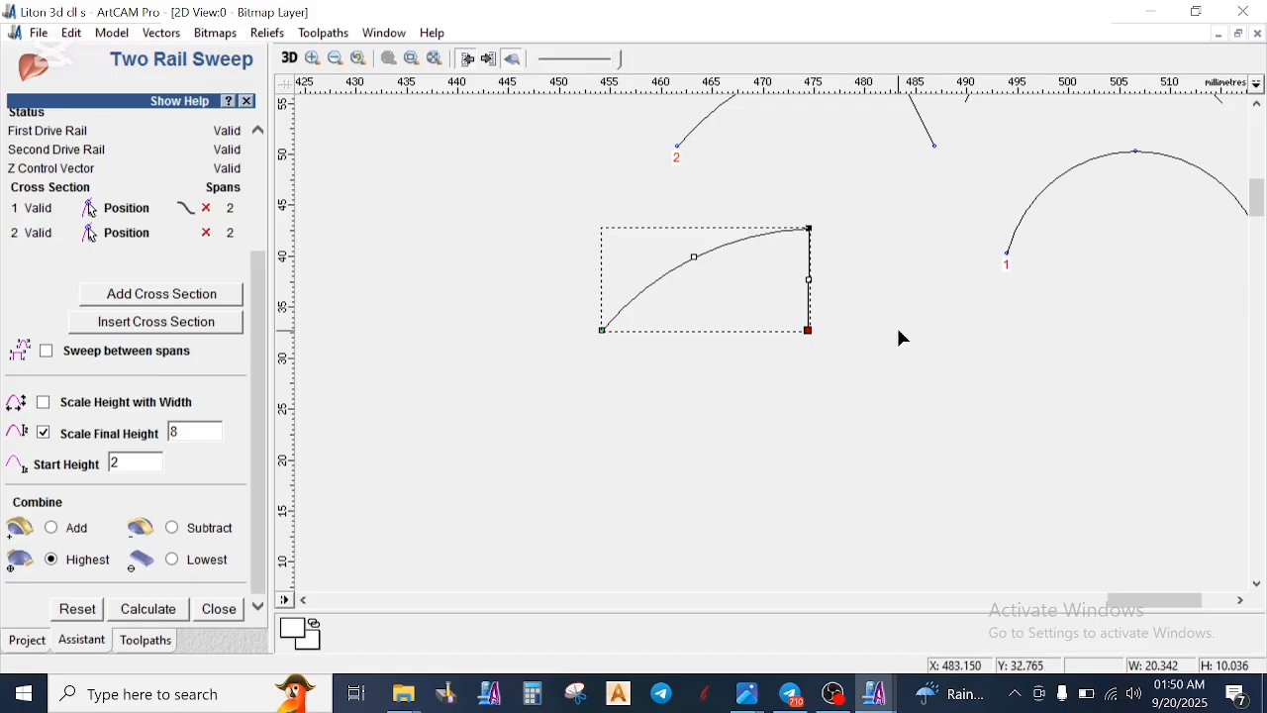
- Delete the straightened arc copy
{"action": "left_click", "coordinate": [903, 338]}
{"action": "right_click", "coordinate": [881, 348]}
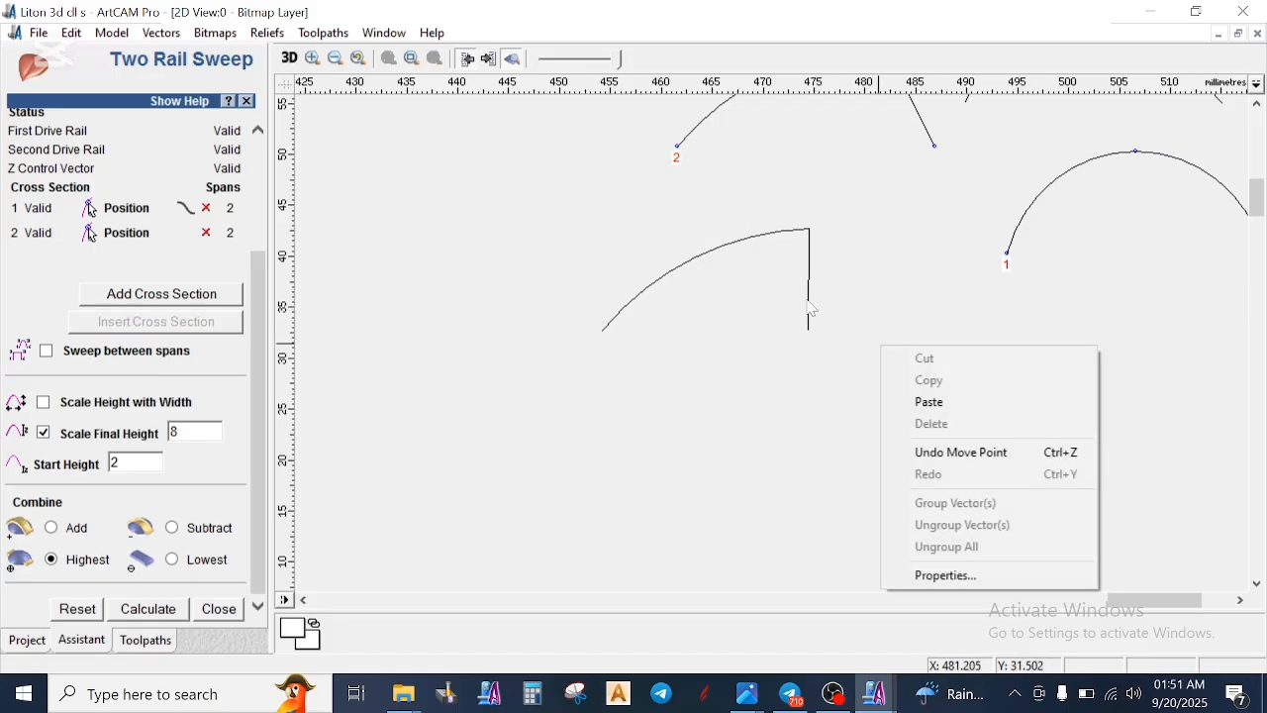
{"action": "right_click", "coordinate": [810, 310]}
{"action": "left_click", "coordinate": [931, 285]}
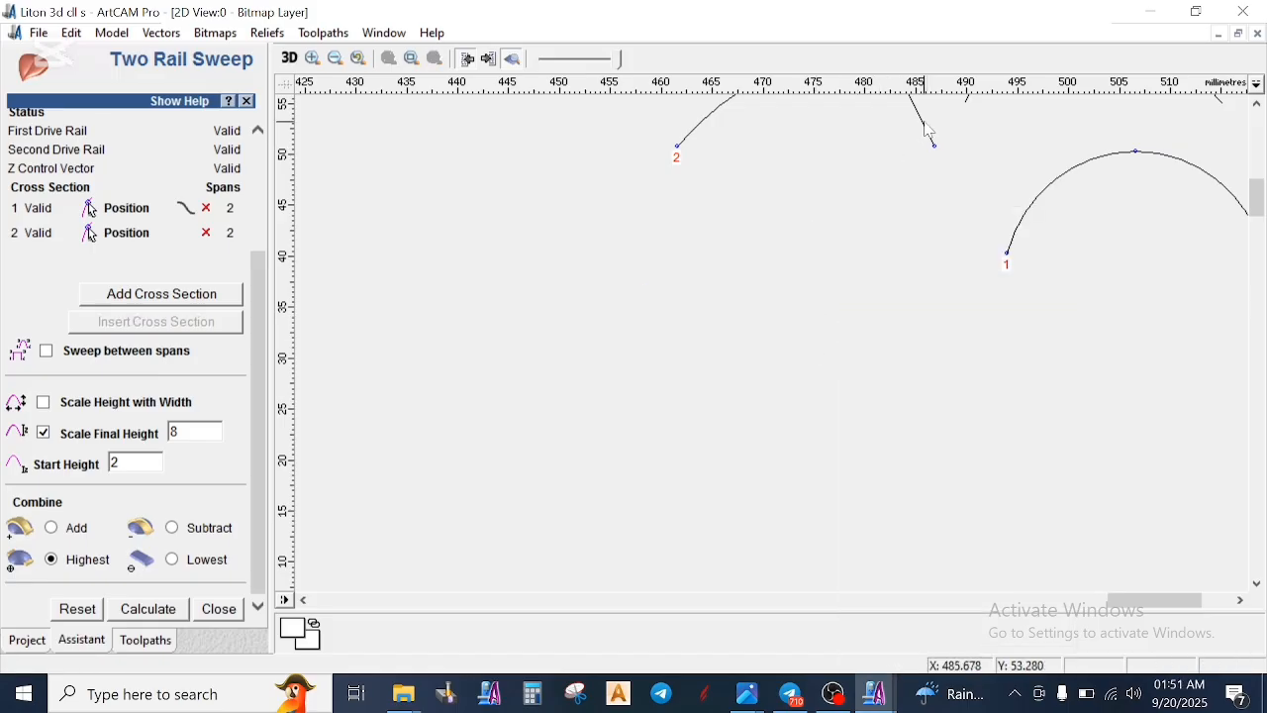
- Copy the slanted-end arc again below the original and open the new copy for node editing
{"action": "left_click", "coordinate": [931, 130]}
{"action": "left_click_drag", "start_coordinate": [931, 130], "coordinate": [857, 410], "text": "ctrl"}
{"action": "key", "text": "n"}
{"action": "scroll", "coordinate": [857, 432], "scroll_direction": "up", "scroll_amount": 3}
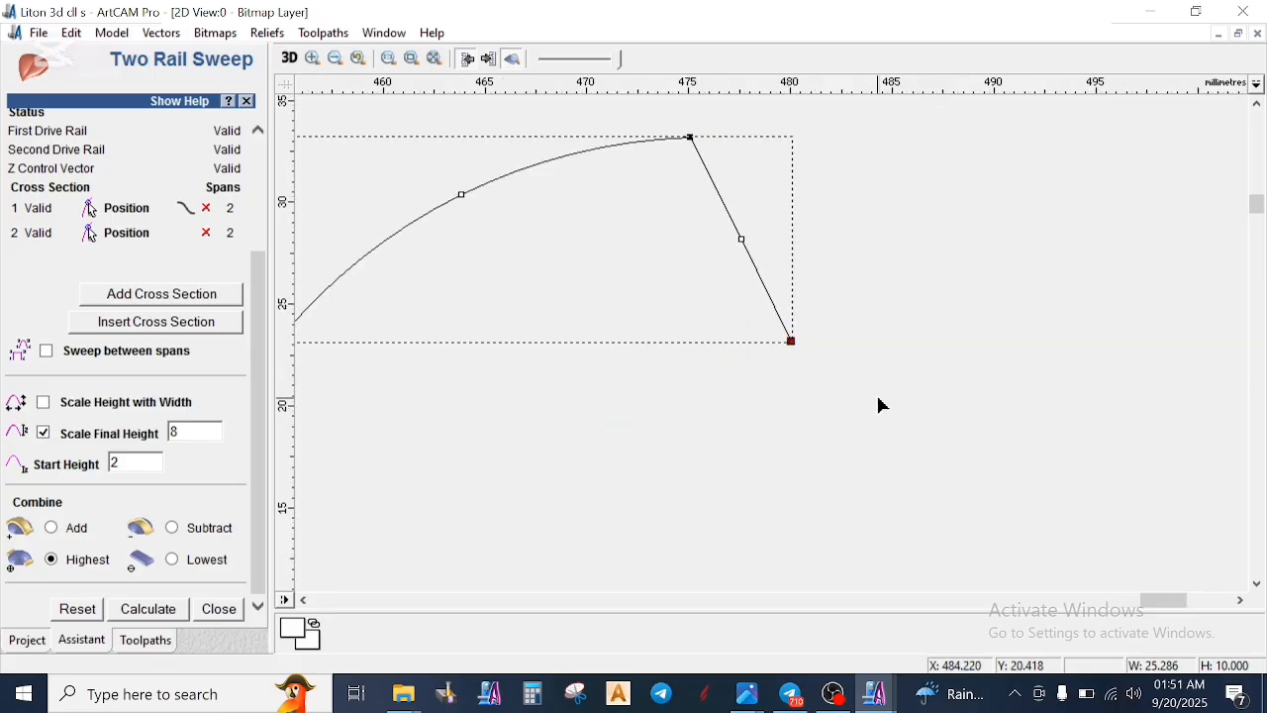
- Shift the new copy's slanted end point inward by about 5 mm to make the end vertical, and finish node editing
{"action": "key", "text": "Left"}
{"action": "key", "text": "Left"}
{"action": "key", "text": "Left"}
{"action": "key", "text": "Left"}
{"action": "key", "text": "Left"}
{"action": "key", "text": "Left"}
{"action": "key", "text": "Left"}
{"action": "key", "text": "Left"}
{"action": "key", "text": "Left"}
{"action": "key", "text": "Left"}
{"action": "key", "text": "Left"}
{"action": "key", "text": "Left"}
{"action": "key", "text": "Left"}
{"action": "key", "text": "Left"}
{"action": "key", "text": "Left"}
{"action": "key", "text": "Left"}
{"action": "key", "text": "Left"}
{"action": "key", "text": "Left"}
{"action": "key", "text": "Left"}
{"action": "key", "text": "Left"}
{"action": "key", "text": "Left"}
{"action": "key", "text": "Left"}
{"action": "key", "text": "Left"}
{"action": "key", "text": "Left"}
{"action": "key", "text": "Left"}
{"action": "key", "text": "Left"}
{"action": "key", "text": "Left"}
{"action": "key", "text": "Left"}
{"action": "key", "text": "Left"}
{"action": "key", "text": "Left"}
{"action": "key", "text": "Left"}
{"action": "key", "text": "Left"}
{"action": "key", "text": "Left"}
{"action": "key", "text": "Left"}
{"action": "key", "text": "Left"}
{"action": "key", "text": "Left"}
{"action": "key", "text": "Left"}
{"action": "key", "text": "Left"}
{"action": "key", "text": "Left"}
{"action": "key", "text": "Left"}
{"action": "key", "text": "Left"}
{"action": "key", "text": "Left"}
{"action": "key", "text": "Left"}
{"action": "scroll", "coordinate": [684, 345], "scroll_direction": "up", "scroll_amount": 4}
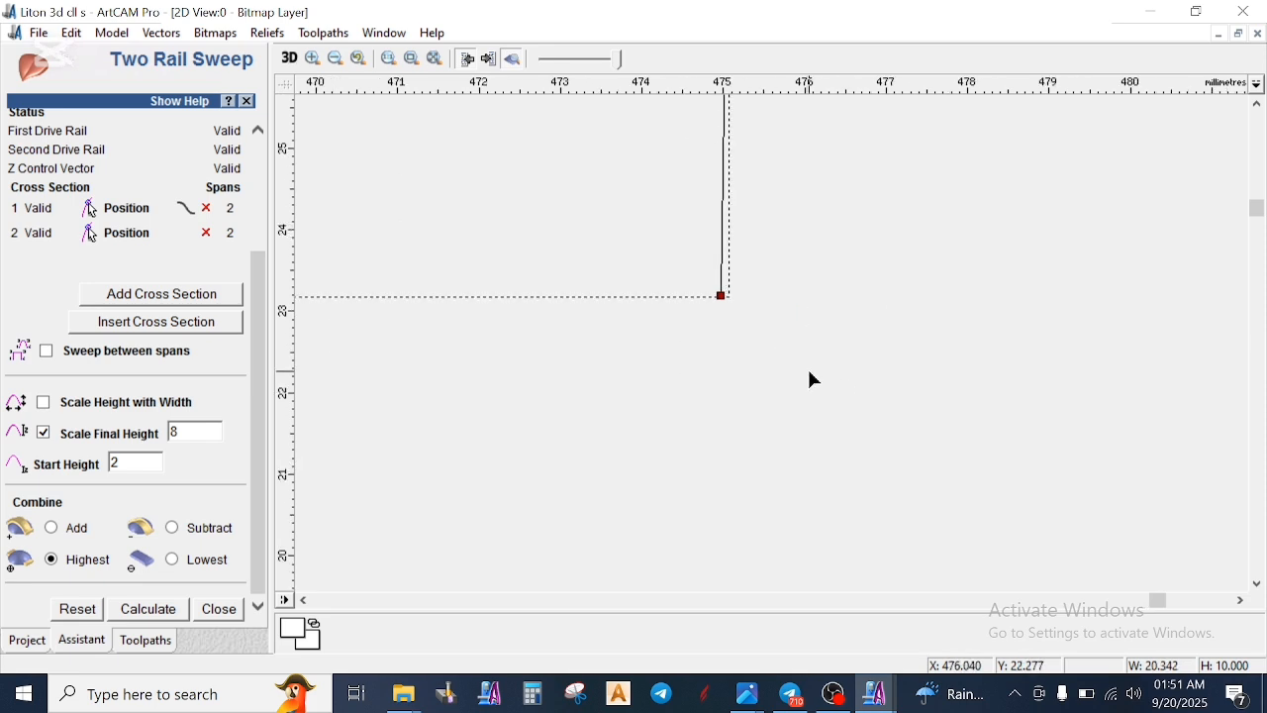
{"action": "key", "text": "Down"}
{"action": "key", "text": "Up"}
{"action": "key", "text": "Right"}
{"action": "key", "text": "Right"}
{"action": "key", "text": "Right"}
{"action": "scroll", "coordinate": [791, 305], "scroll_direction": "down", "scroll_amount": 2}
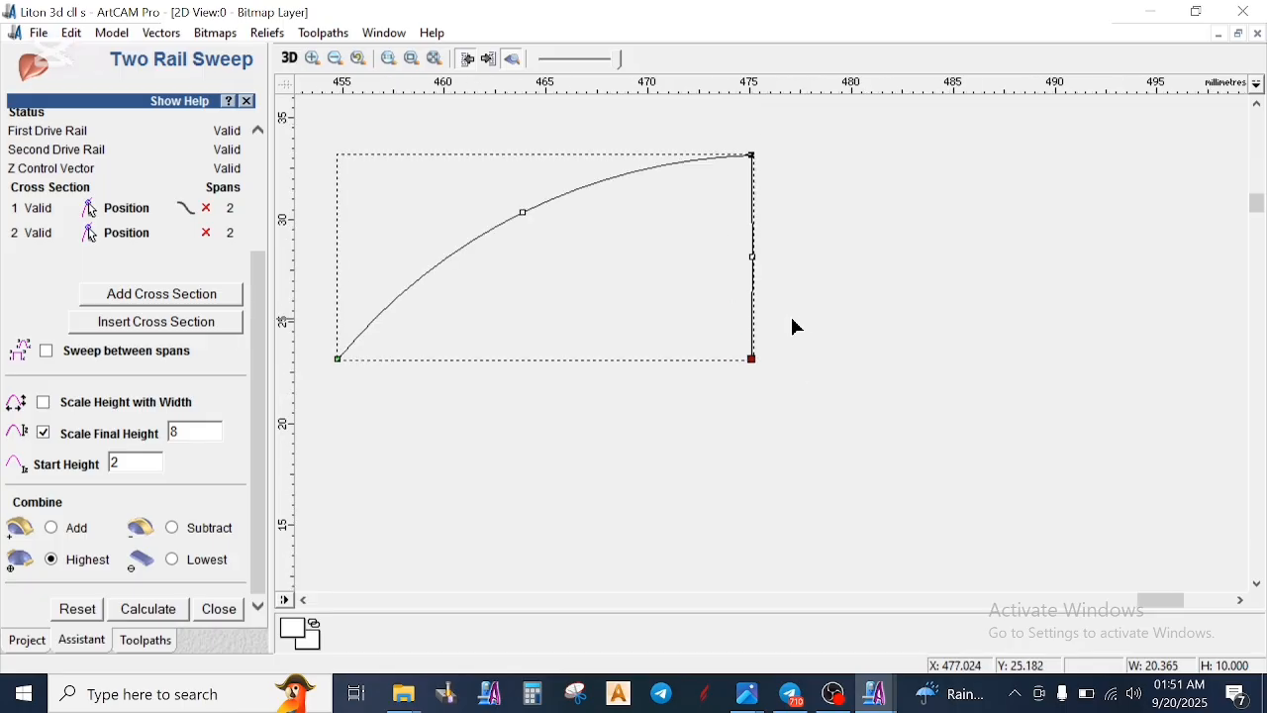
{"action": "left_click", "coordinate": [793, 278]}
{"action": "scroll", "coordinate": [808, 316], "scroll_direction": "down", "scroll_amount": 1}
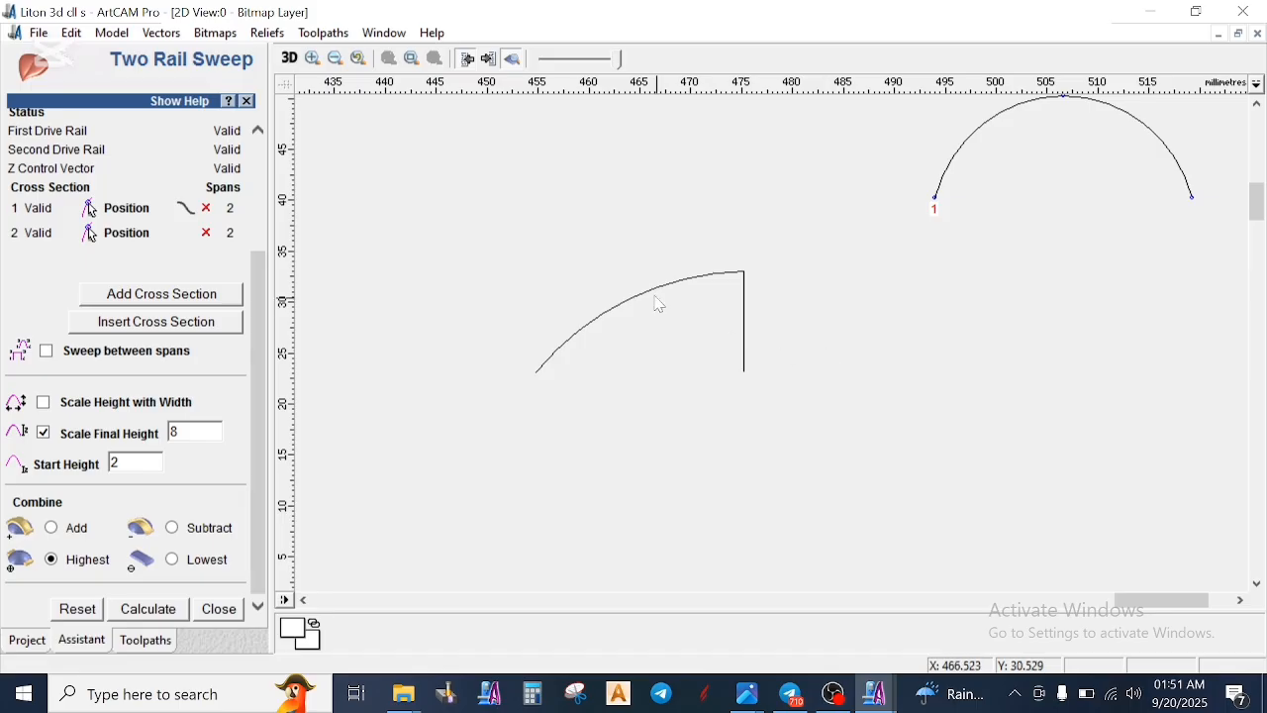
{"action": "scroll", "coordinate": [841, 381], "scroll_direction": "down", "scroll_amount": 3}
{"action": "left_click", "coordinate": [816, 363]}
{"action": "left_click", "coordinate": [747, 438]}
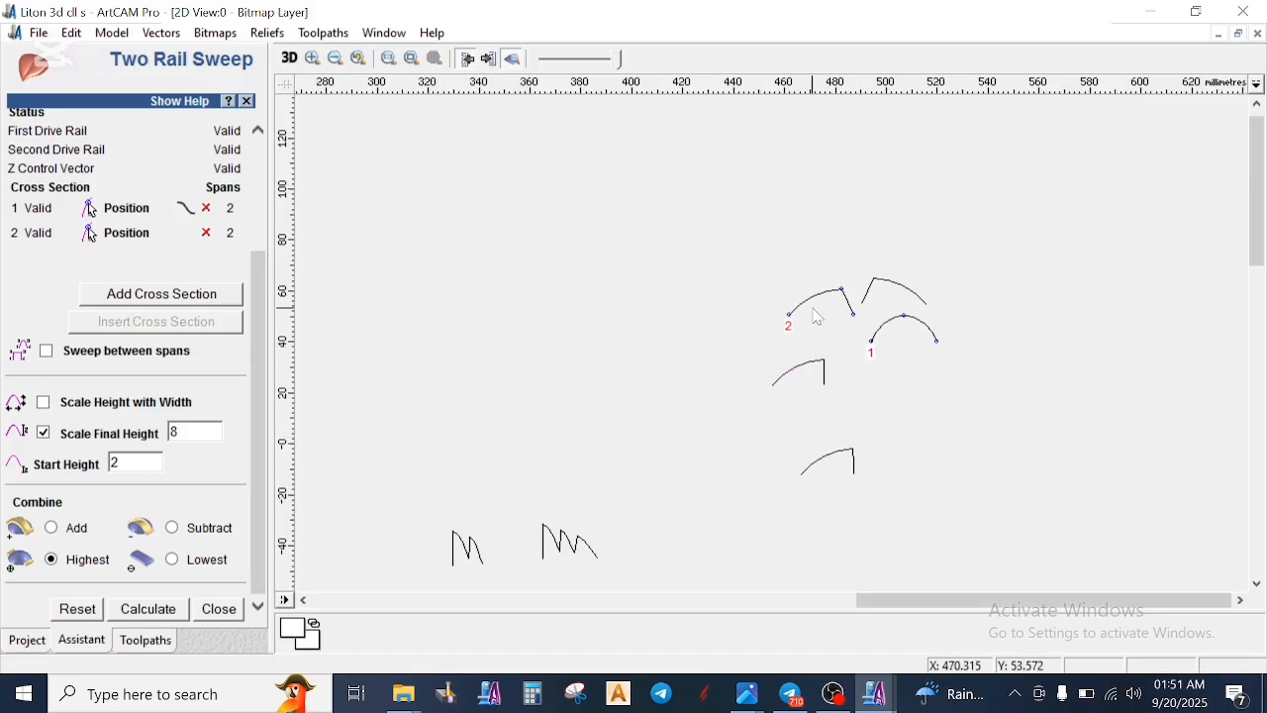
- Assign the scroll's cut outer and inner curves as the two drive rails and remove both previous cross-sections
{"action": "scroll", "coordinate": [782, 388], "scroll_direction": "down", "scroll_amount": 1}
{"action": "left_click", "coordinate": [462, 299]}
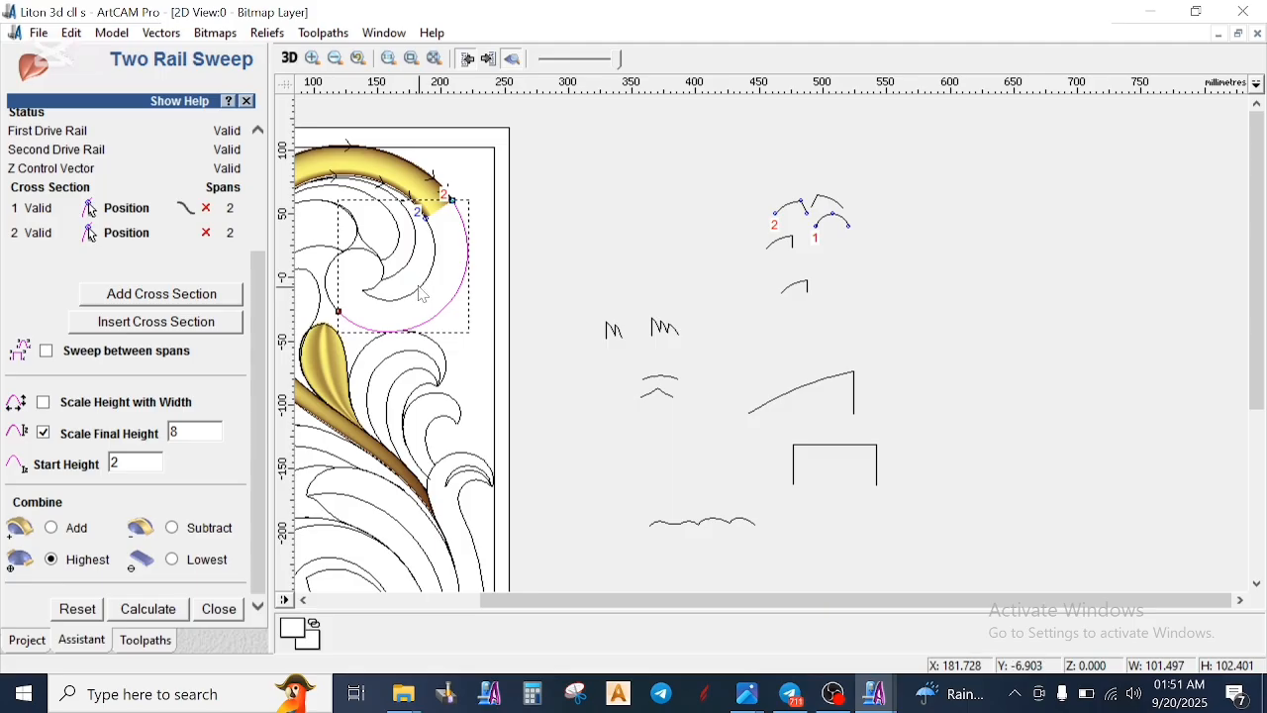
{"action": "scroll", "coordinate": [133, 257], "scroll_direction": "up", "scroll_amount": 3}
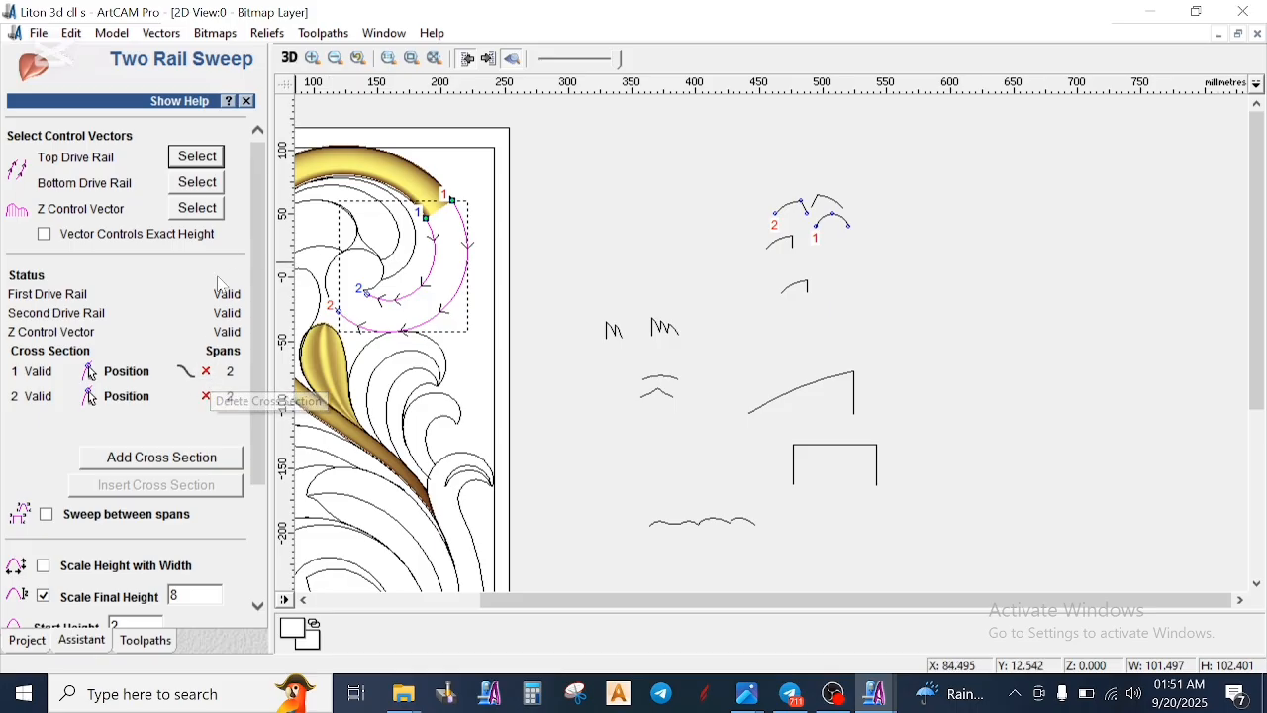
{"action": "left_click", "coordinate": [207, 373]}
{"action": "left_click", "coordinate": [207, 373]}
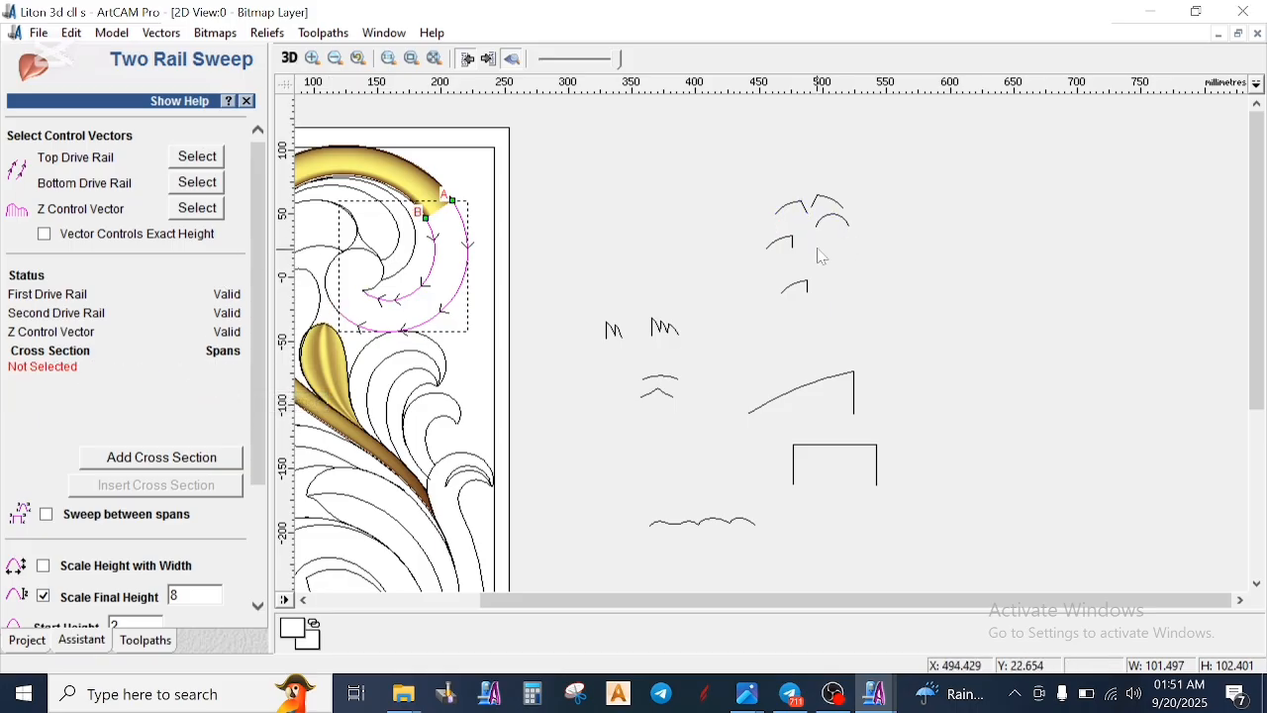
- Add the slanted-end arc as the first cross-section and its vertical-end copy as the second
{"action": "scroll", "coordinate": [822, 256], "scroll_direction": "up", "scroll_amount": 2}
{"action": "left_click", "coordinate": [734, 267]}
{"action": "scroll", "coordinate": [490, 400], "scroll_direction": "down", "scroll_amount": 4}
{"action": "left_click", "coordinate": [188, 460]}
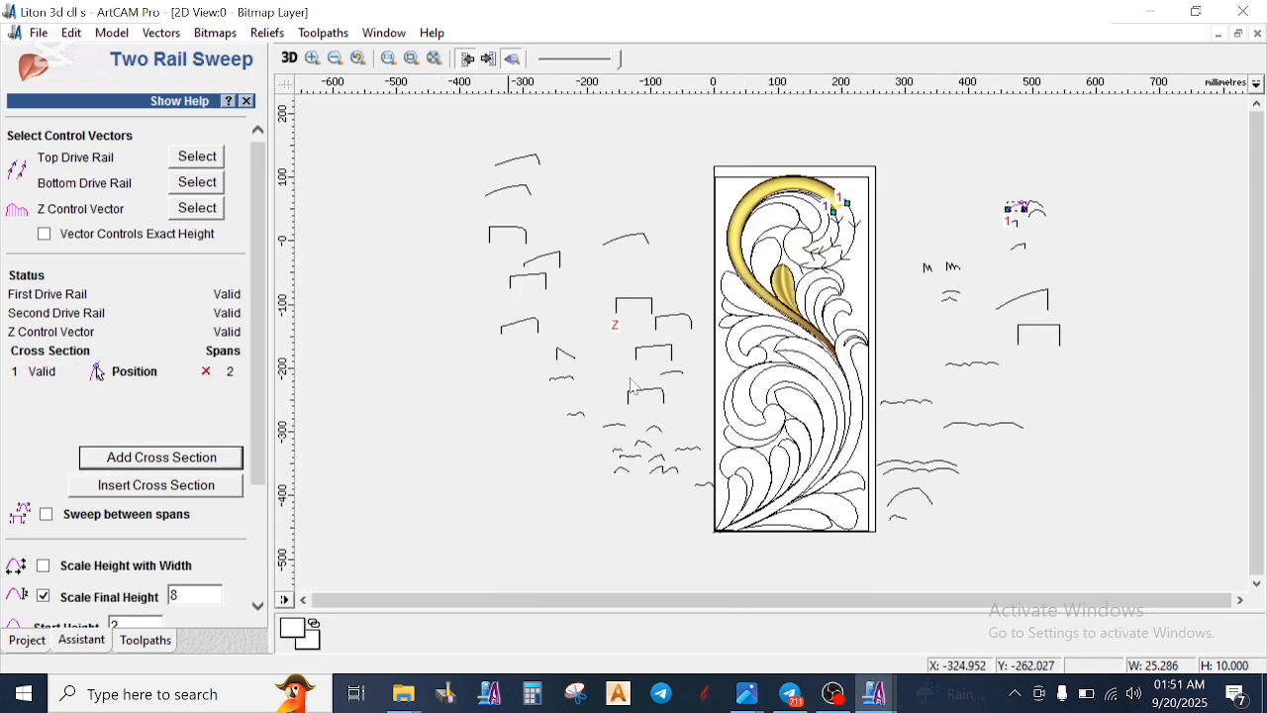
{"action": "scroll", "coordinate": [909, 297], "scroll_direction": "up", "scroll_amount": 2}
{"action": "scroll", "coordinate": [1035, 324], "scroll_direction": "up", "scroll_amount": 2}
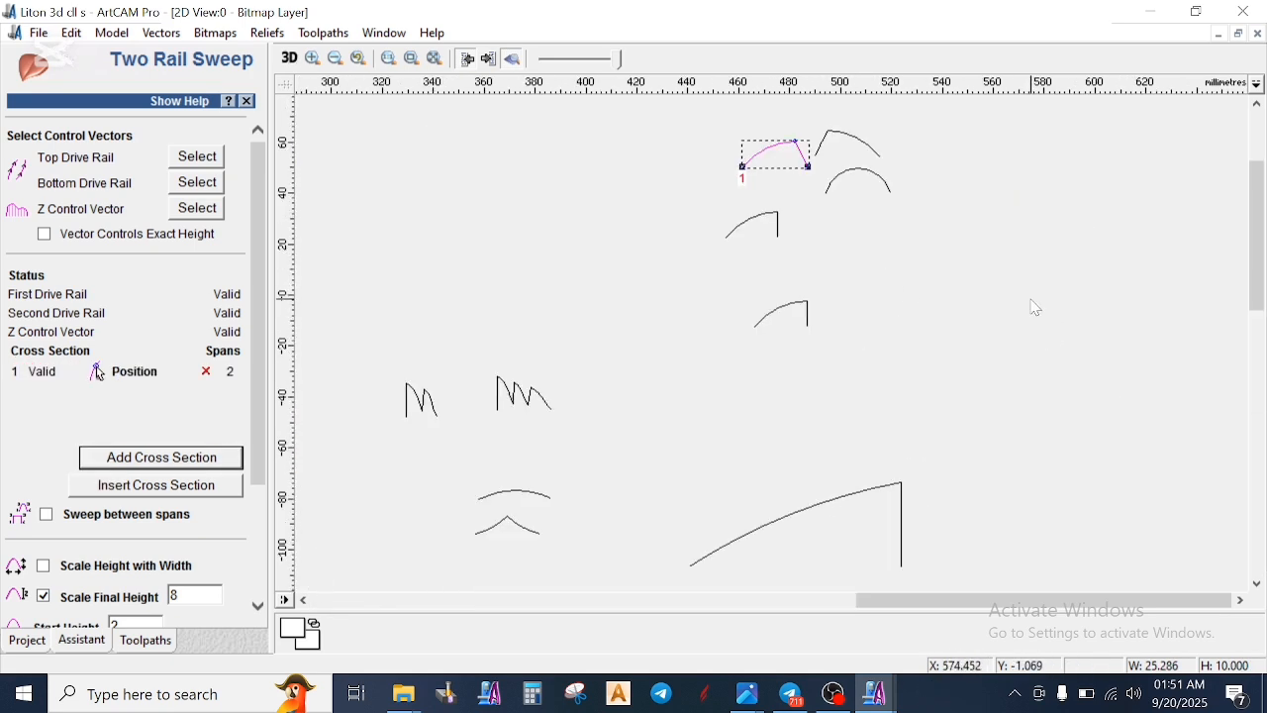
{"action": "scroll", "coordinate": [798, 280], "scroll_direction": "up", "scroll_amount": 2}
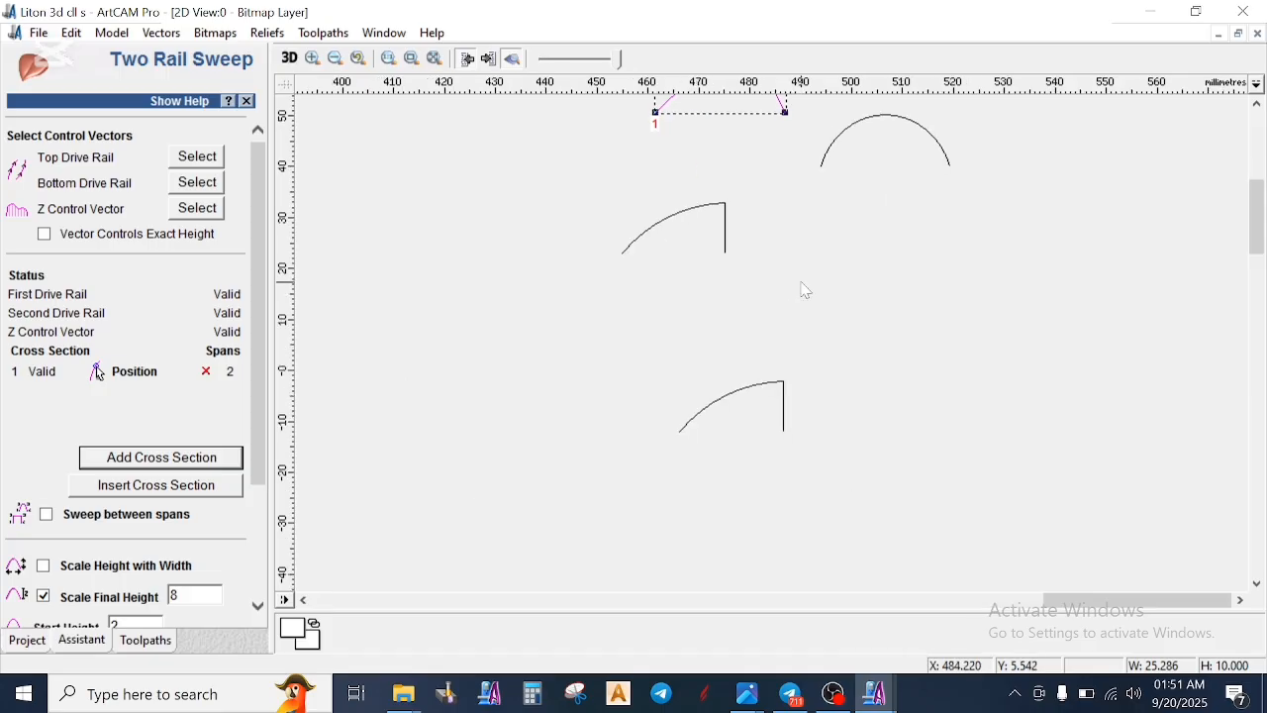
{"action": "left_click", "coordinate": [710, 215]}
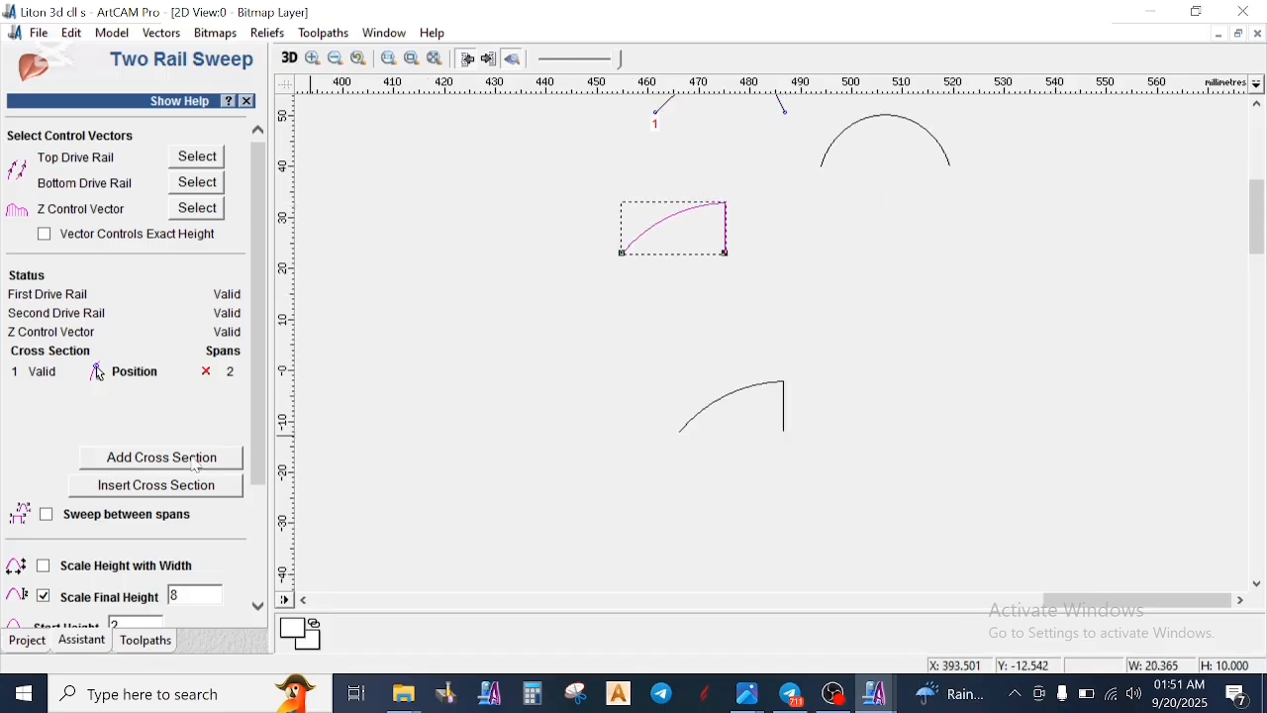
{"action": "left_click", "coordinate": [185, 465]}
- Calculate the sweep along the scroll's inward-curling section and inspect its join with the earlier swept section
{"action": "scroll", "coordinate": [689, 402], "scroll_direction": "down", "scroll_amount": 5}
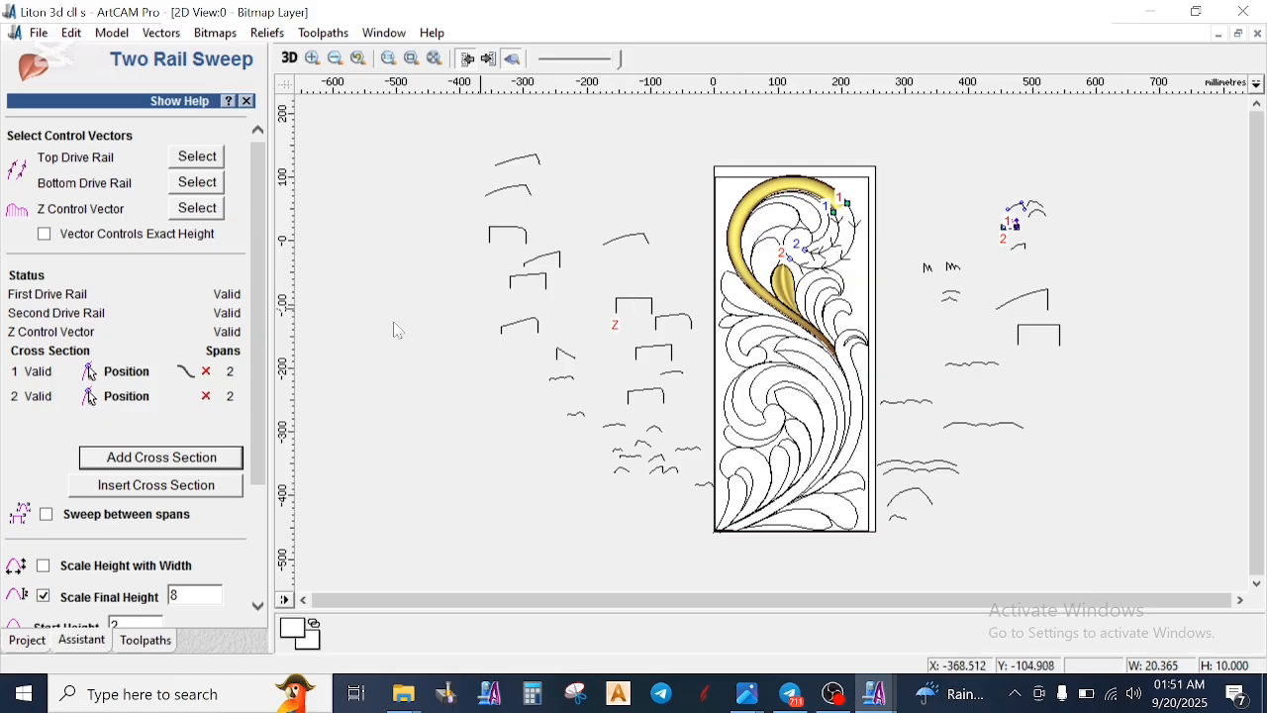
{"action": "scroll", "coordinate": [170, 484], "scroll_direction": "down", "scroll_amount": 3}
{"action": "left_click", "coordinate": [171, 611]}
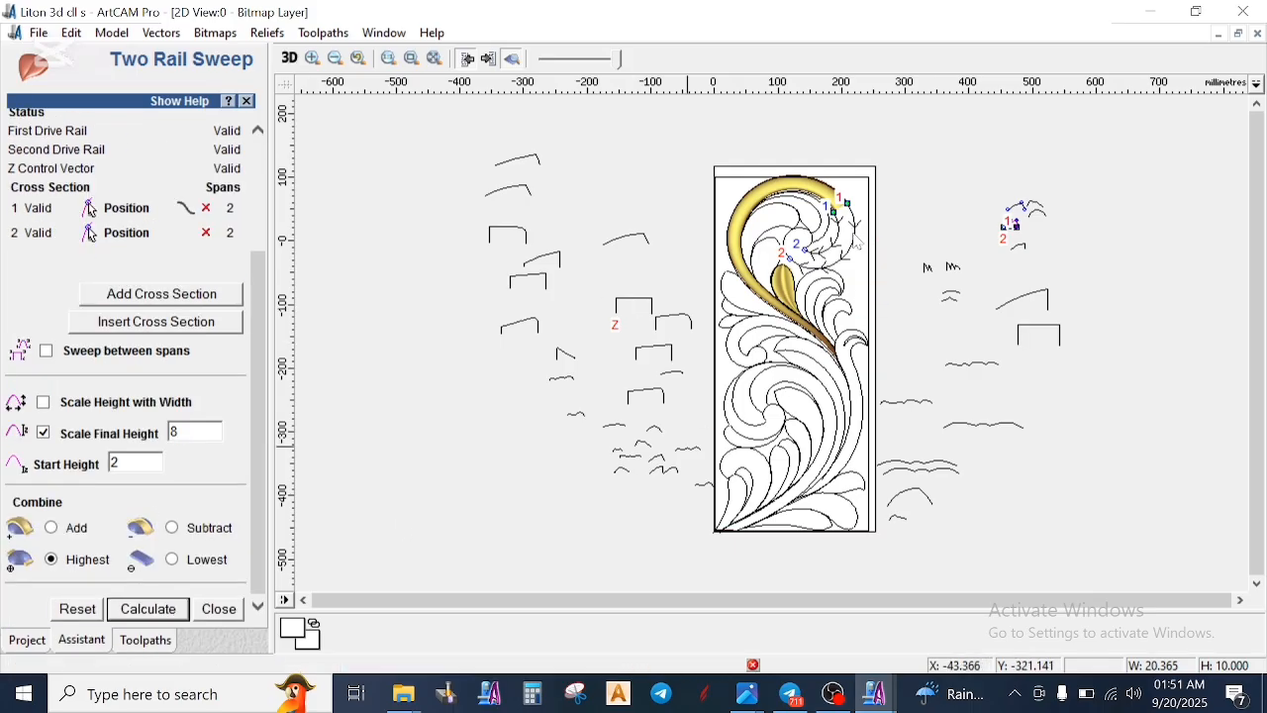
{"action": "scroll", "coordinate": [830, 255], "scroll_direction": "up", "scroll_amount": 2}
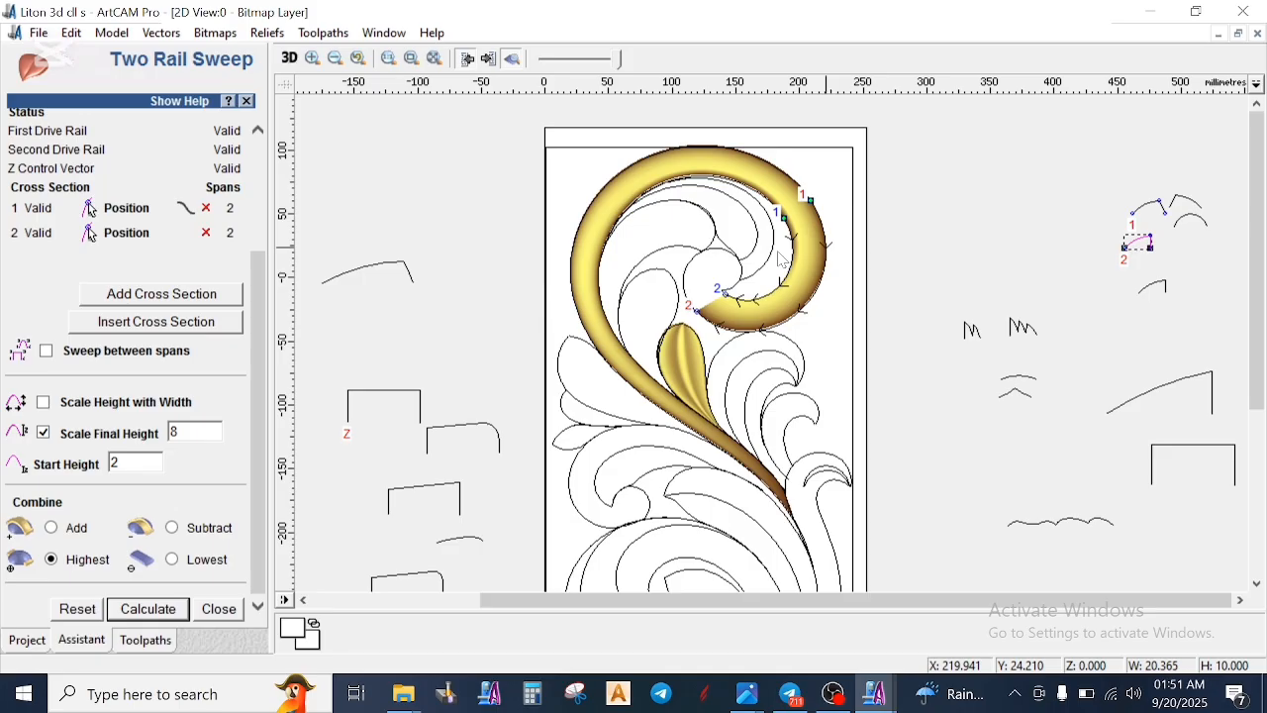
{"action": "scroll", "coordinate": [782, 261], "scroll_direction": "up", "scroll_amount": 2}
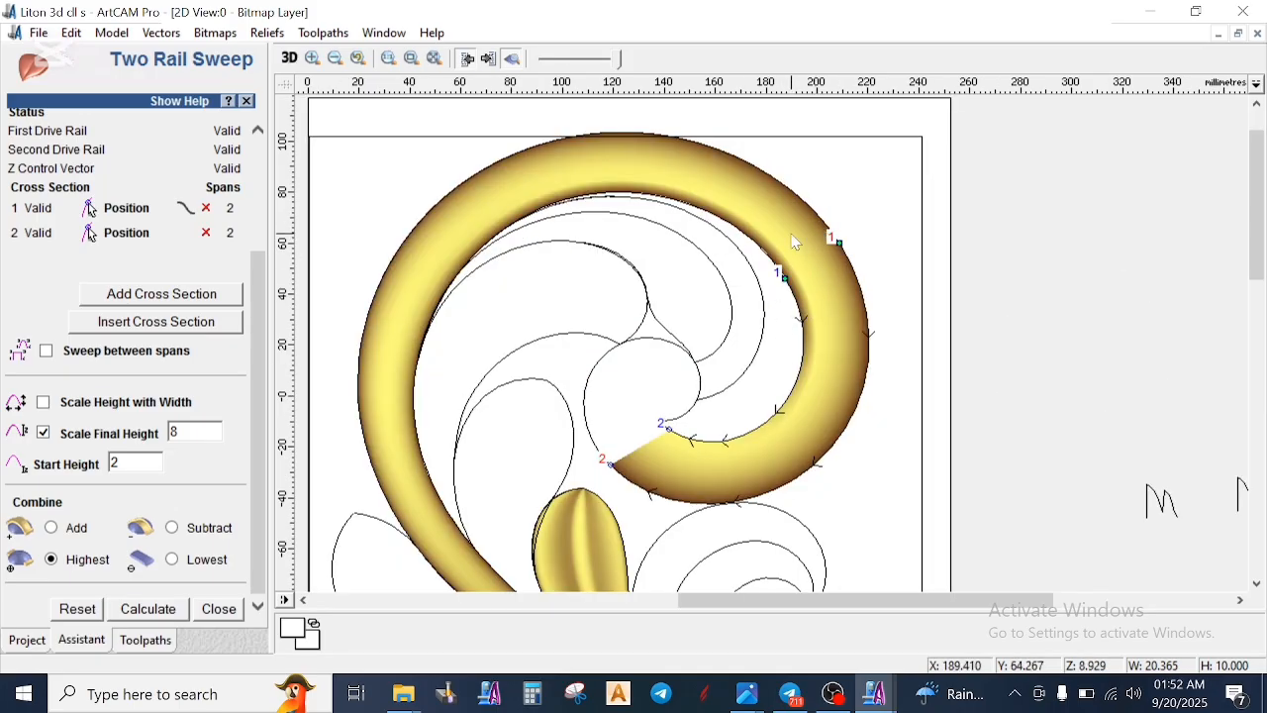
{"action": "scroll", "coordinate": [804, 256], "scroll_direction": "up", "scroll_amount": 2}
{"action": "scroll", "coordinate": [802, 300], "scroll_direction": "down", "scroll_amount": 5}
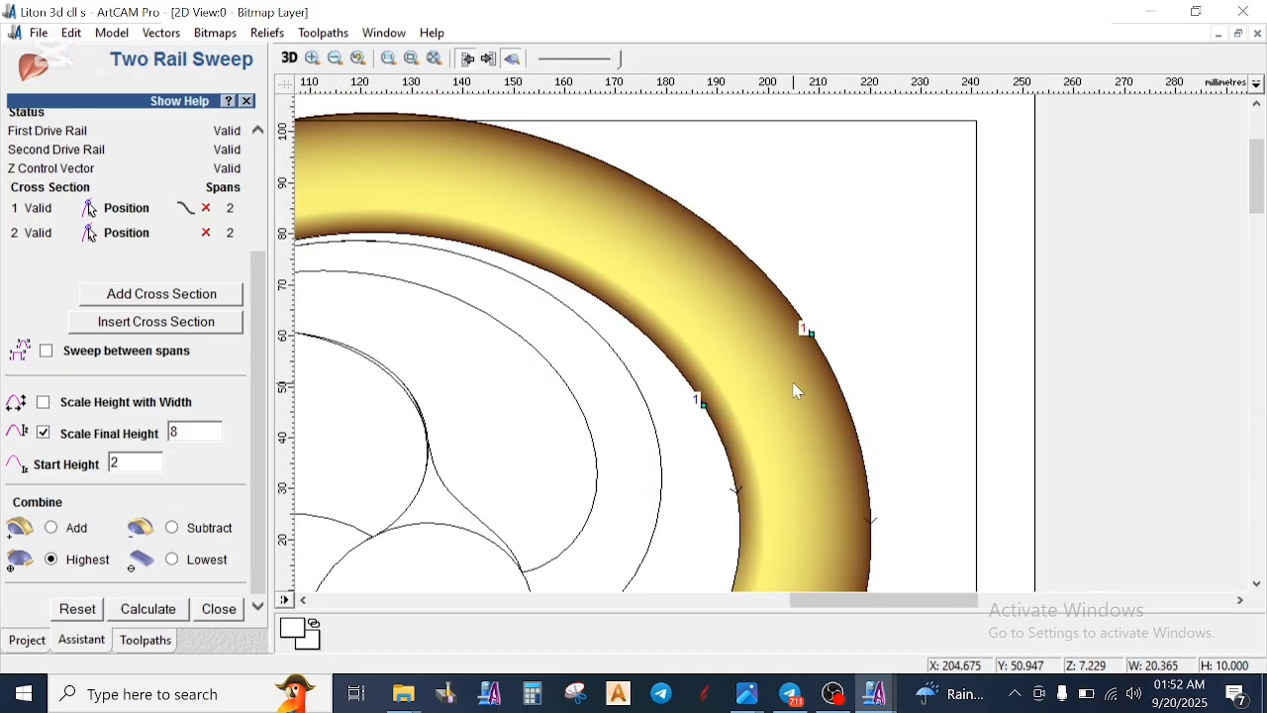
- Assign the scroll's innermost spiral arc and the short segment at its point as drive rails, and remove both previous cross-sections
{"action": "scroll", "coordinate": [723, 313], "scroll_direction": "up", "scroll_amount": 4}
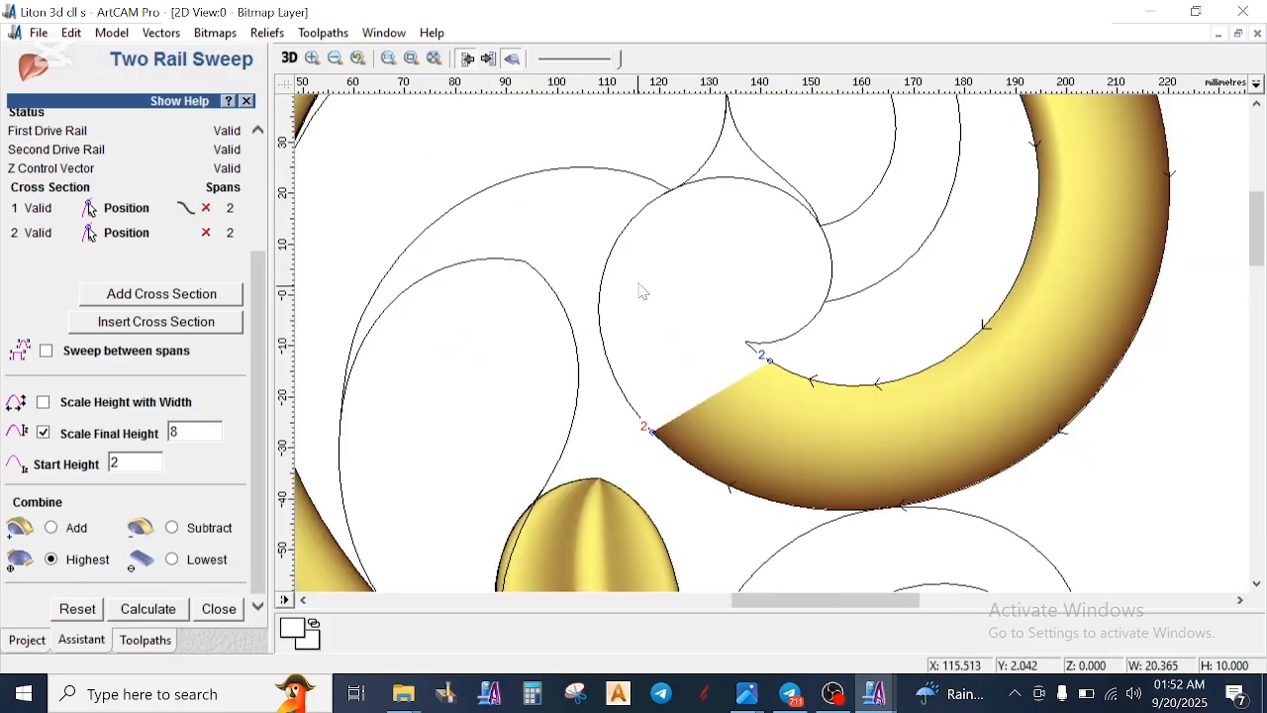
{"action": "left_click", "coordinate": [625, 244]}
{"action": "left_click", "coordinate": [768, 364]}
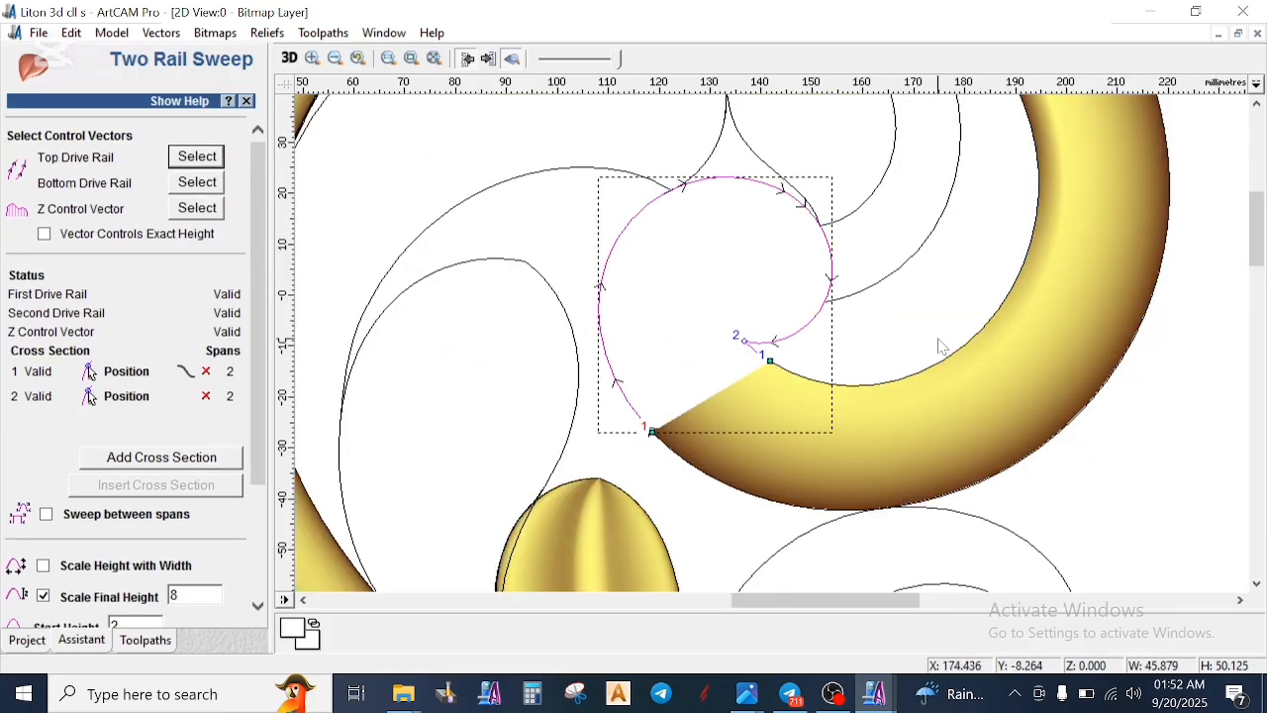
{"action": "scroll", "coordinate": [777, 376], "scroll_direction": "up", "scroll_amount": 4}
{"action": "scroll", "coordinate": [765, 334], "scroll_direction": "down", "scroll_amount": 6}
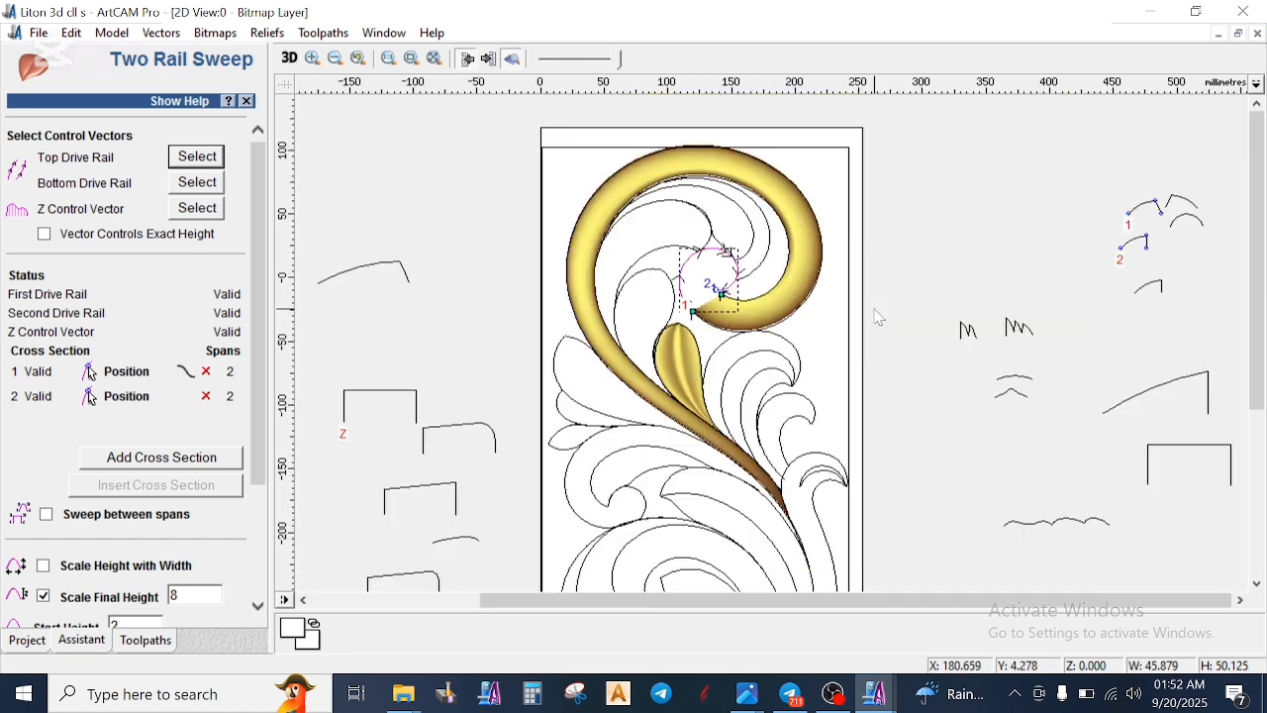
{"action": "left_click", "coordinate": [207, 397]}
{"action": "left_click", "coordinate": [205, 371]}
{"action": "scroll", "coordinate": [881, 320], "scroll_direction": "up", "scroll_amount": 1}
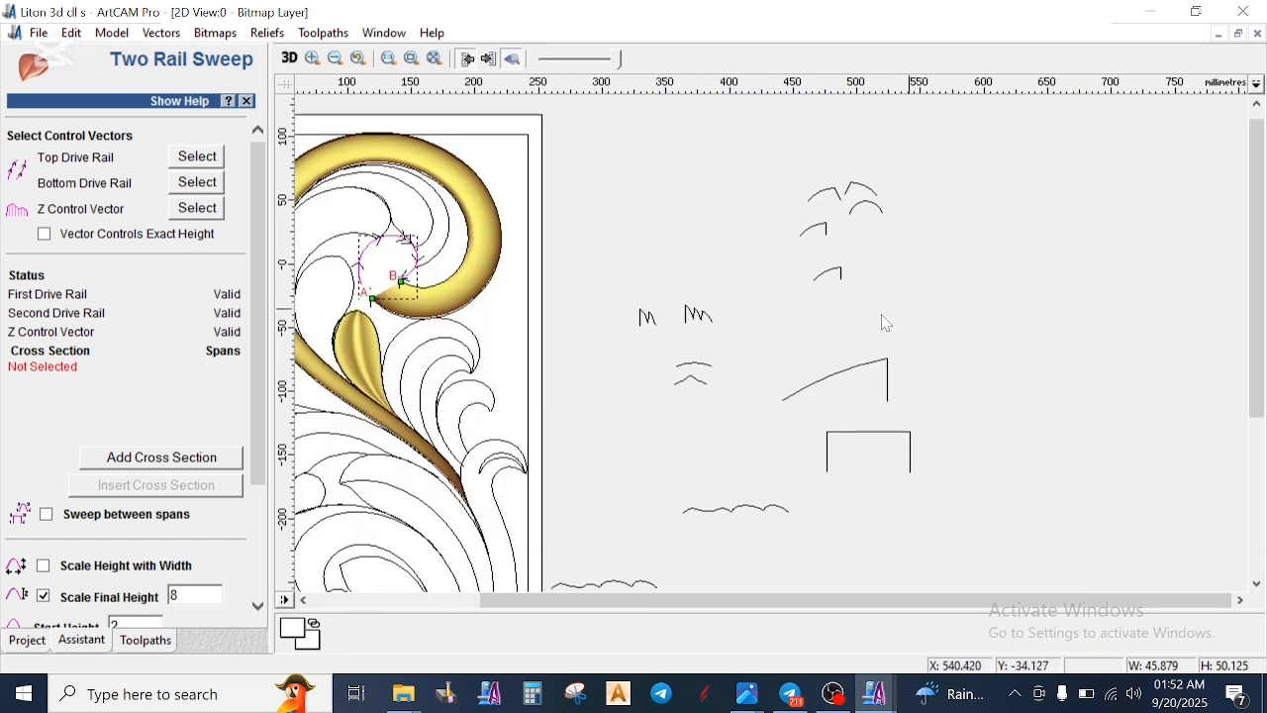
- Add the vertical-end arc copy as the only cross-section of the scroll-tip sweep
{"action": "left_click", "coordinate": [823, 234]}
{"action": "left_click", "coordinate": [159, 458]}
{"action": "scroll", "coordinate": [782, 287], "scroll_direction": "down", "scroll_amount": 2}
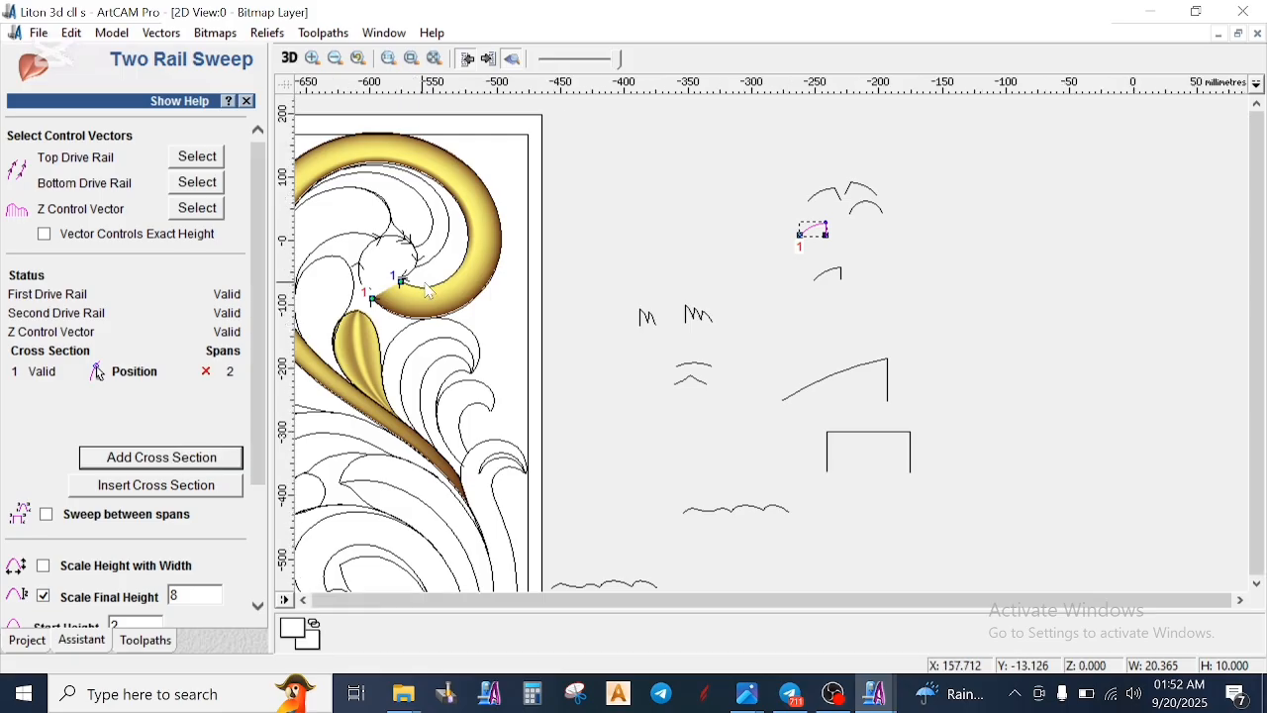
- Calculate the sweep over the scroll's innermost curl with highest combining, final height 8 and start height 2
{"action": "scroll", "coordinate": [861, 259], "scroll_direction": "up", "scroll_amount": 2}
{"action": "scroll", "coordinate": [862, 259], "scroll_direction": "up", "scroll_amount": 2}
{"action": "scroll", "coordinate": [195, 586], "scroll_direction": "down", "scroll_amount": 3}
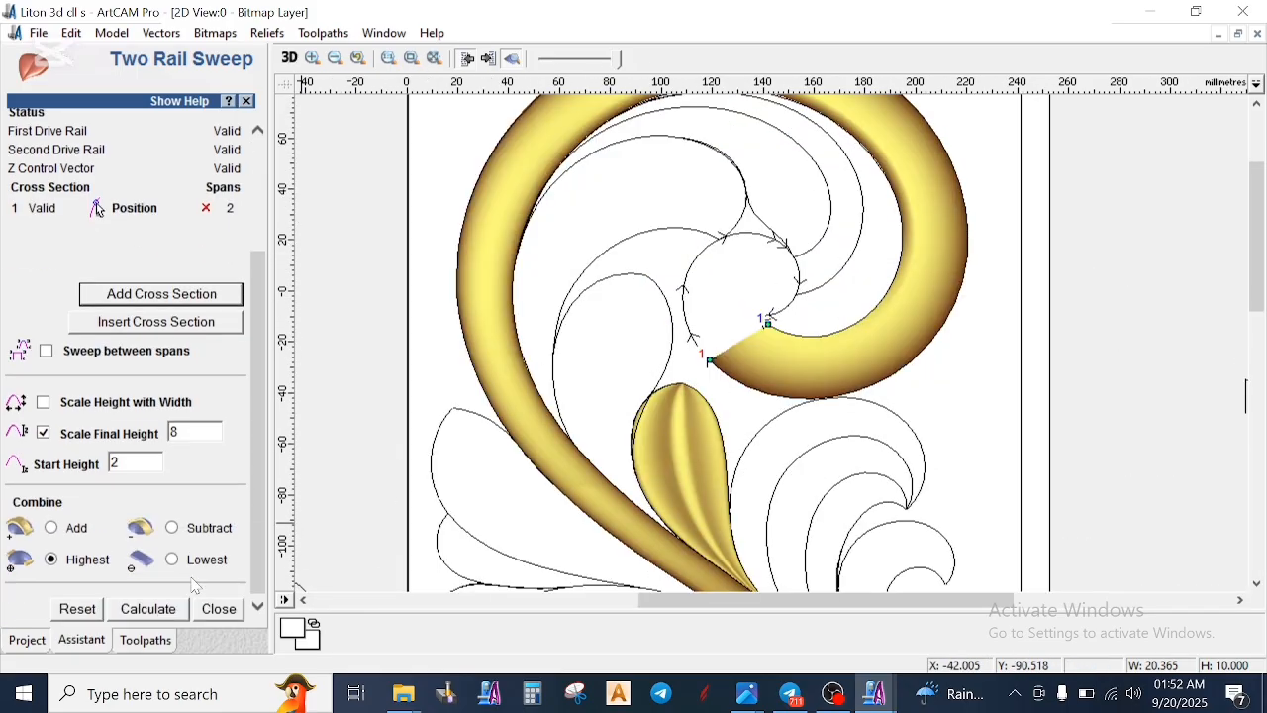
{"action": "left_click", "coordinate": [159, 614]}
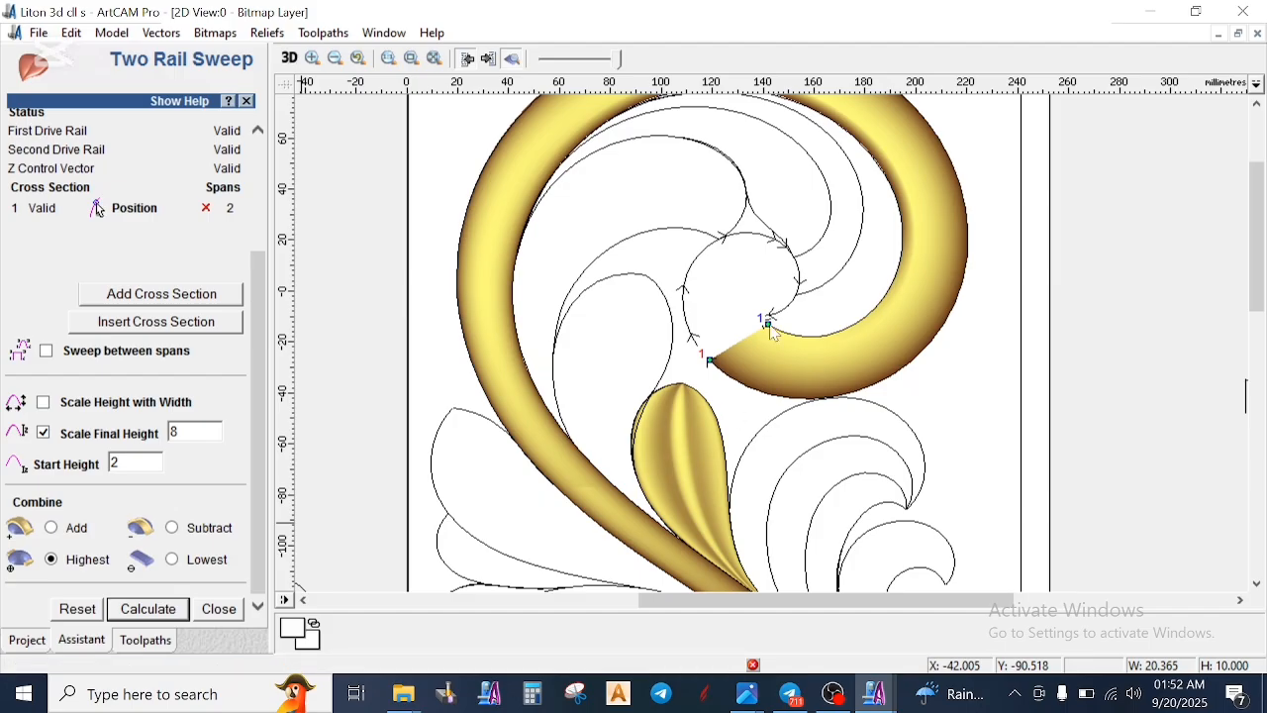
{"action": "scroll", "coordinate": [773, 325], "scroll_direction": "up", "scroll_amount": 2}
{"action": "scroll", "coordinate": [773, 356], "scroll_direction": "up", "scroll_amount": 2}
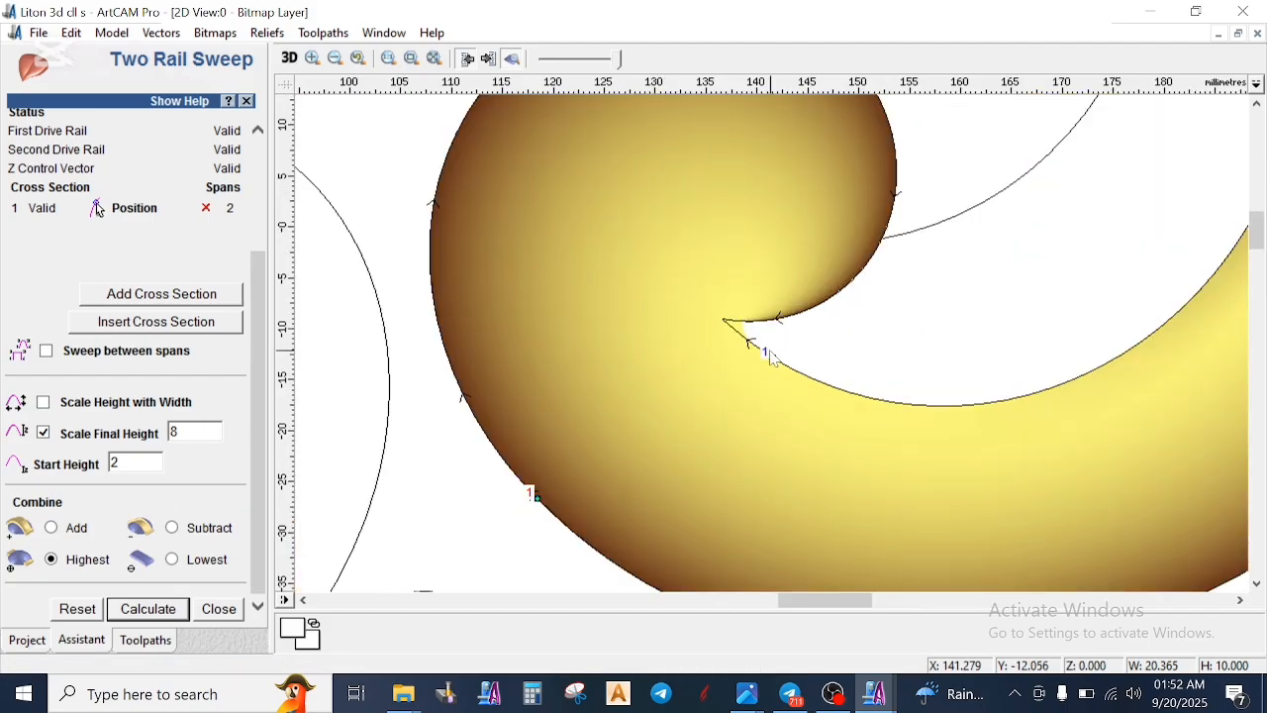
- Inspect the swept curl around its sharp inner point and undo that sweep
{"action": "scroll", "coordinate": [767, 337], "scroll_direction": "up", "scroll_amount": 1}
{"action": "scroll", "coordinate": [765, 321], "scroll_direction": "down", "scroll_amount": 1}
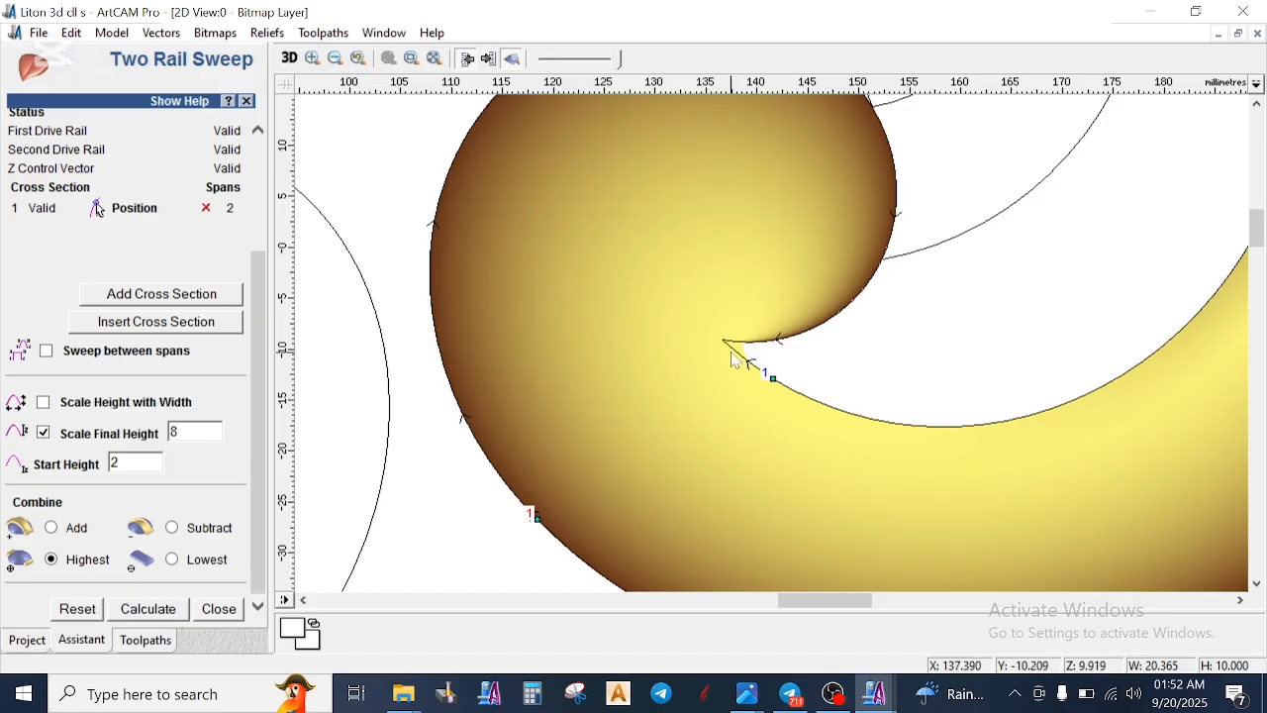
{"action": "scroll", "coordinate": [751, 351], "scroll_direction": "down", "scroll_amount": 2}
{"action": "scroll", "coordinate": [753, 351], "scroll_direction": "up", "scroll_amount": 1}
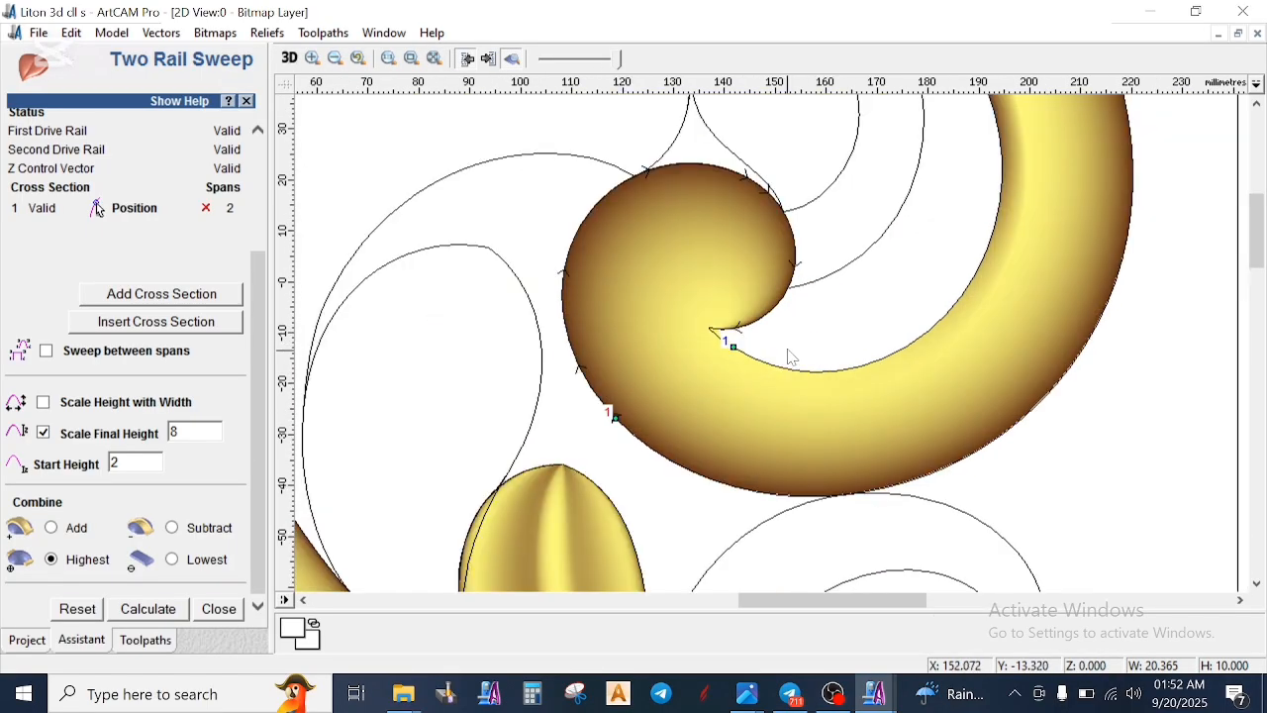
{"action": "left_click", "coordinate": [747, 354]}
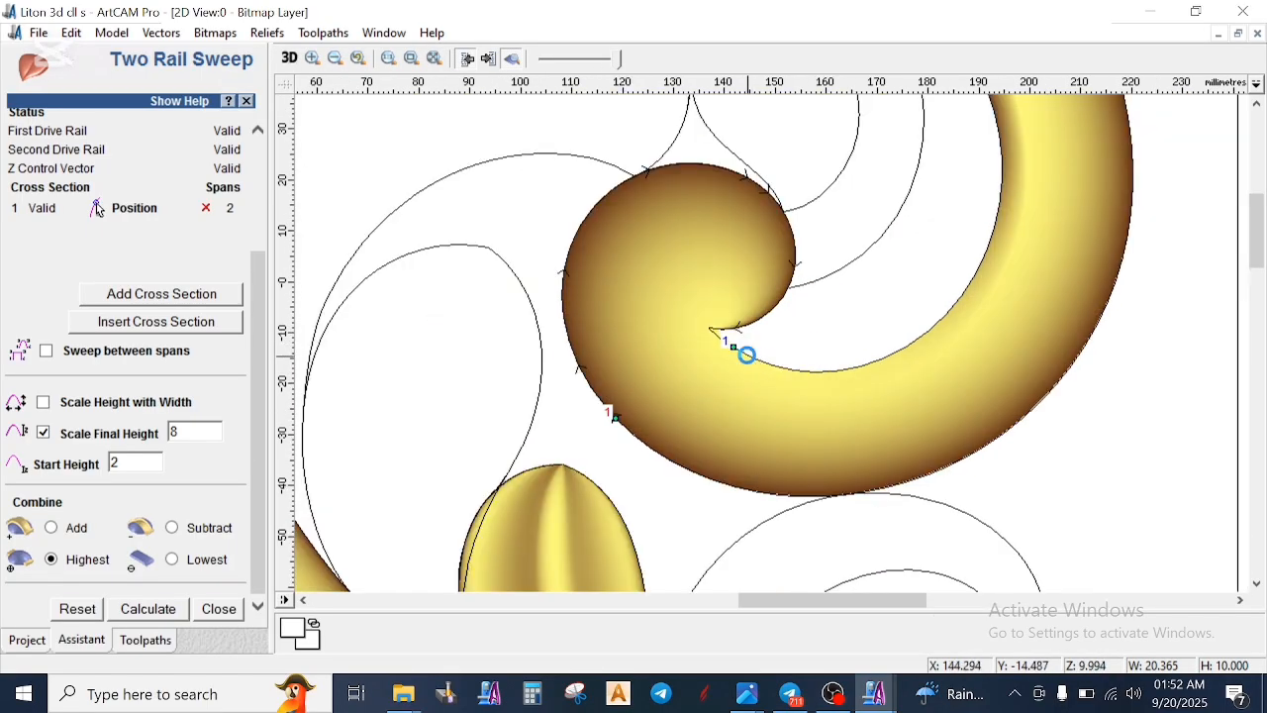
{"action": "scroll", "coordinate": [758, 341], "scroll_direction": "down", "scroll_amount": 1}
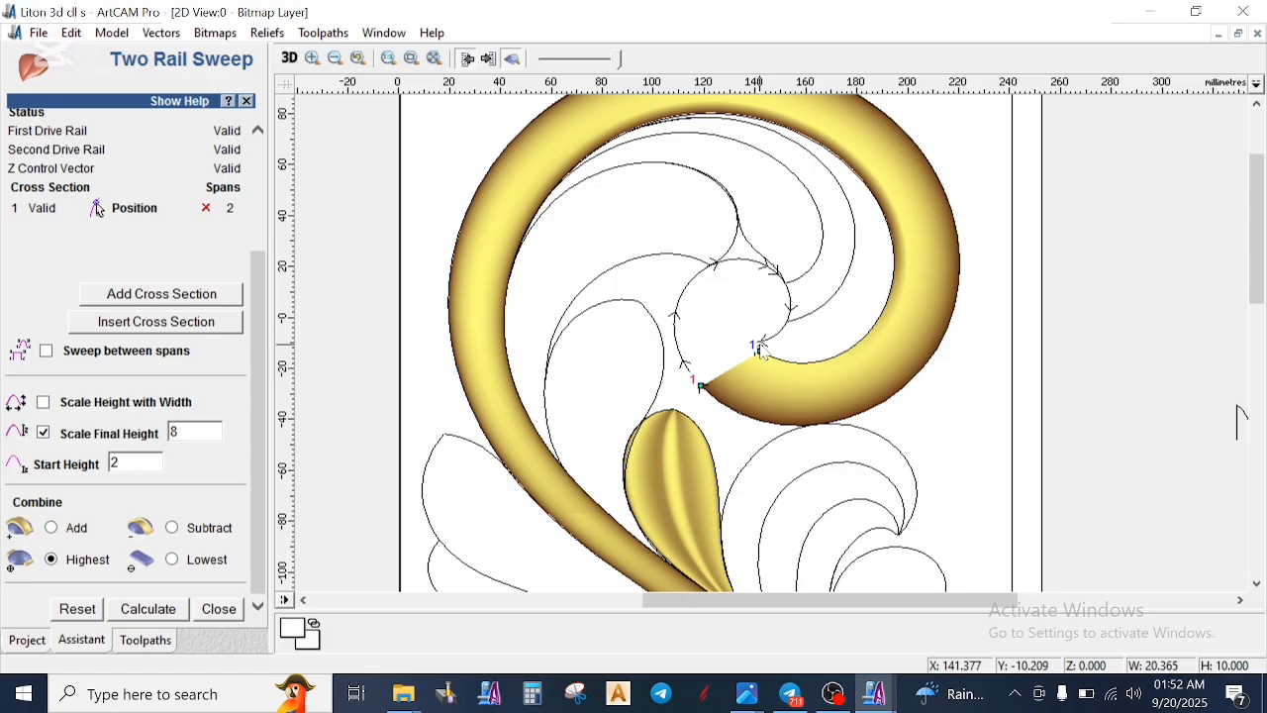
- Replace the Z control vector with the flat-topped profile that has one rounded corner
{"action": "scroll", "coordinate": [736, 312], "scroll_direction": "down", "scroll_amount": 2}
{"action": "scroll", "coordinate": [654, 320], "scroll_direction": "up", "scroll_amount": 1}
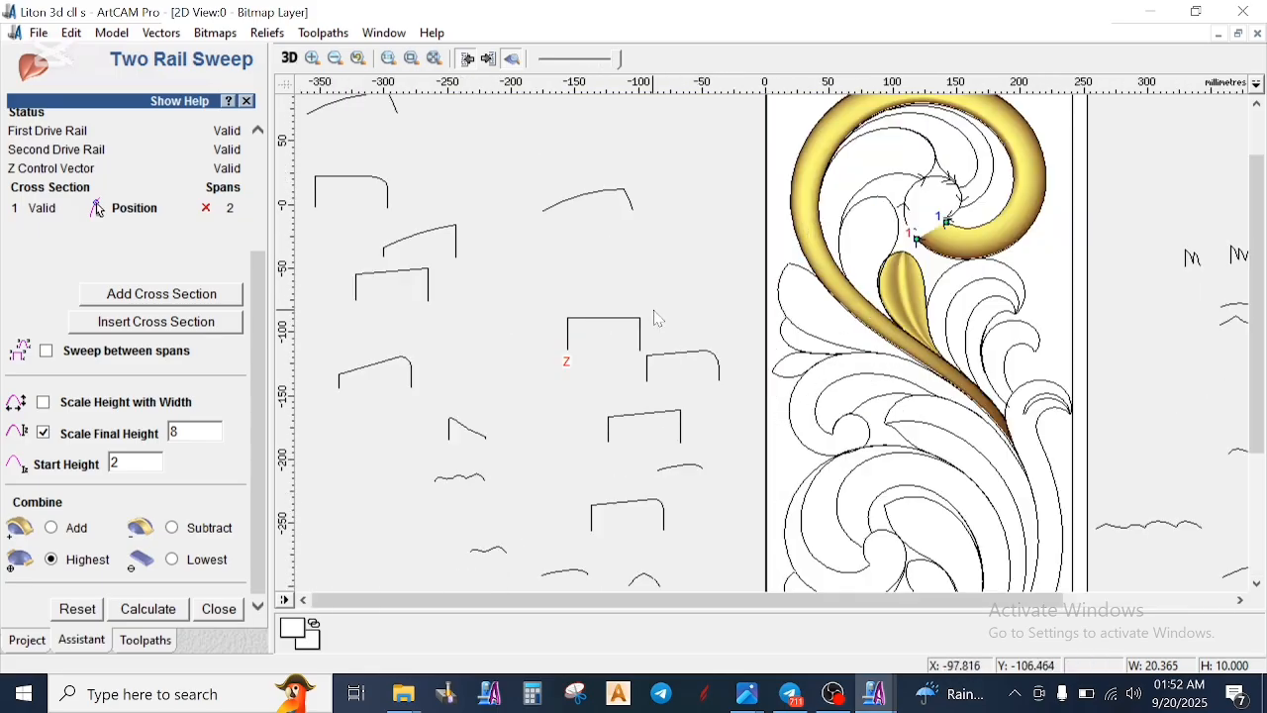
{"action": "left_click", "coordinate": [359, 185]}
{"action": "scroll", "coordinate": [203, 210], "scroll_direction": "up", "scroll_amount": 3}
{"action": "left_click", "coordinate": [201, 212]}
- Recalculate the innermost curl's sweep with highest combining, inspect its joins, and finish the two-rail sweep
{"action": "scroll", "coordinate": [806, 259], "scroll_direction": "up", "scroll_amount": 2}
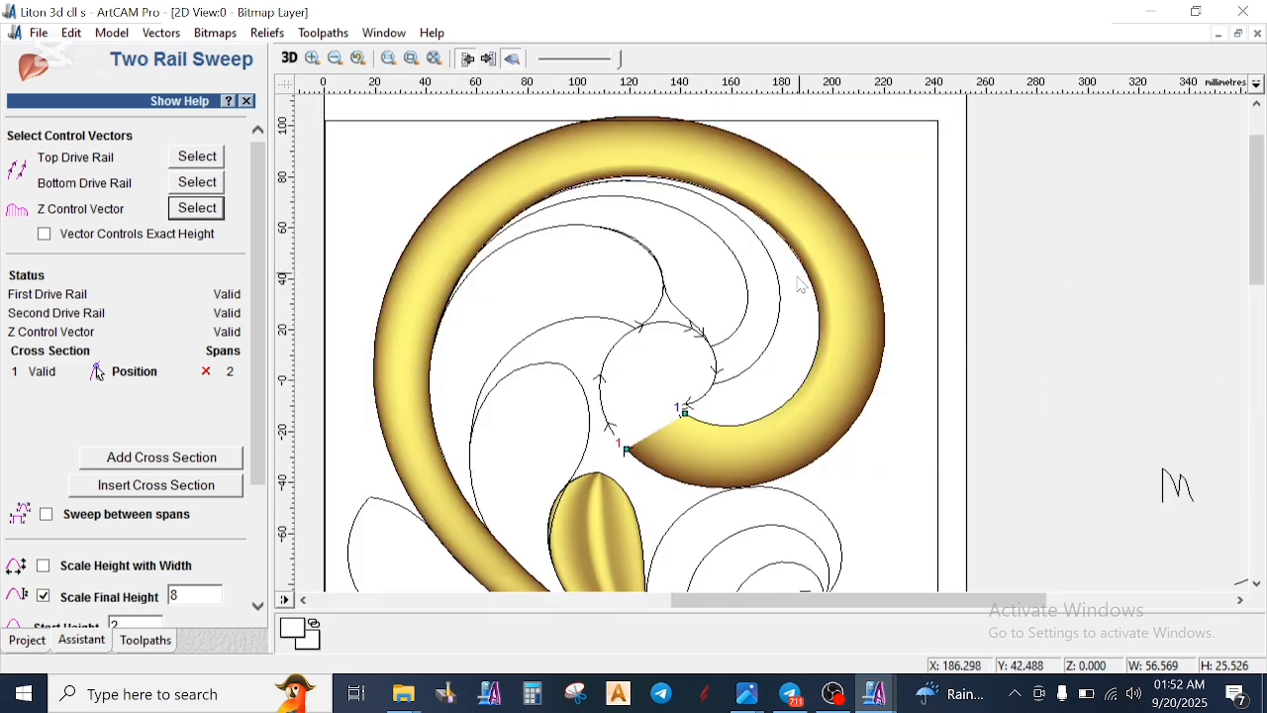
{"action": "scroll", "coordinate": [109, 570], "scroll_direction": "down", "scroll_amount": 3}
{"action": "left_click", "coordinate": [161, 614]}
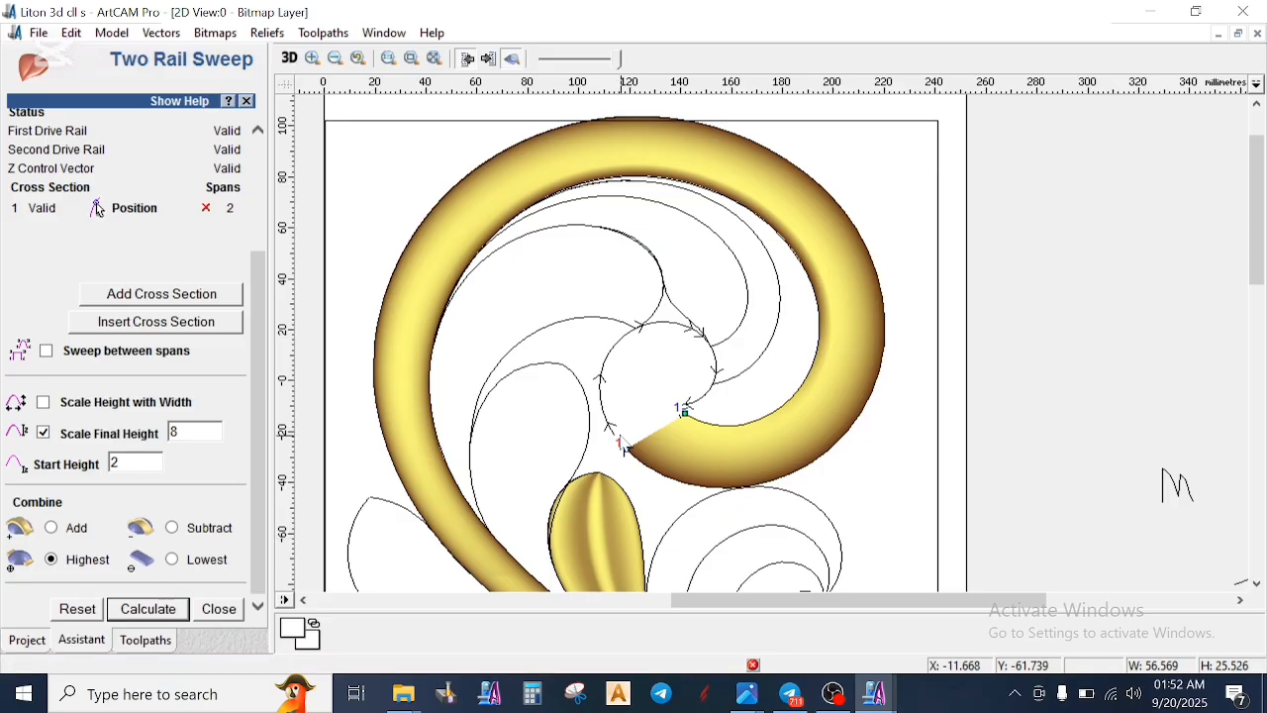
{"action": "scroll", "coordinate": [687, 415], "scroll_direction": "up", "scroll_amount": 3}
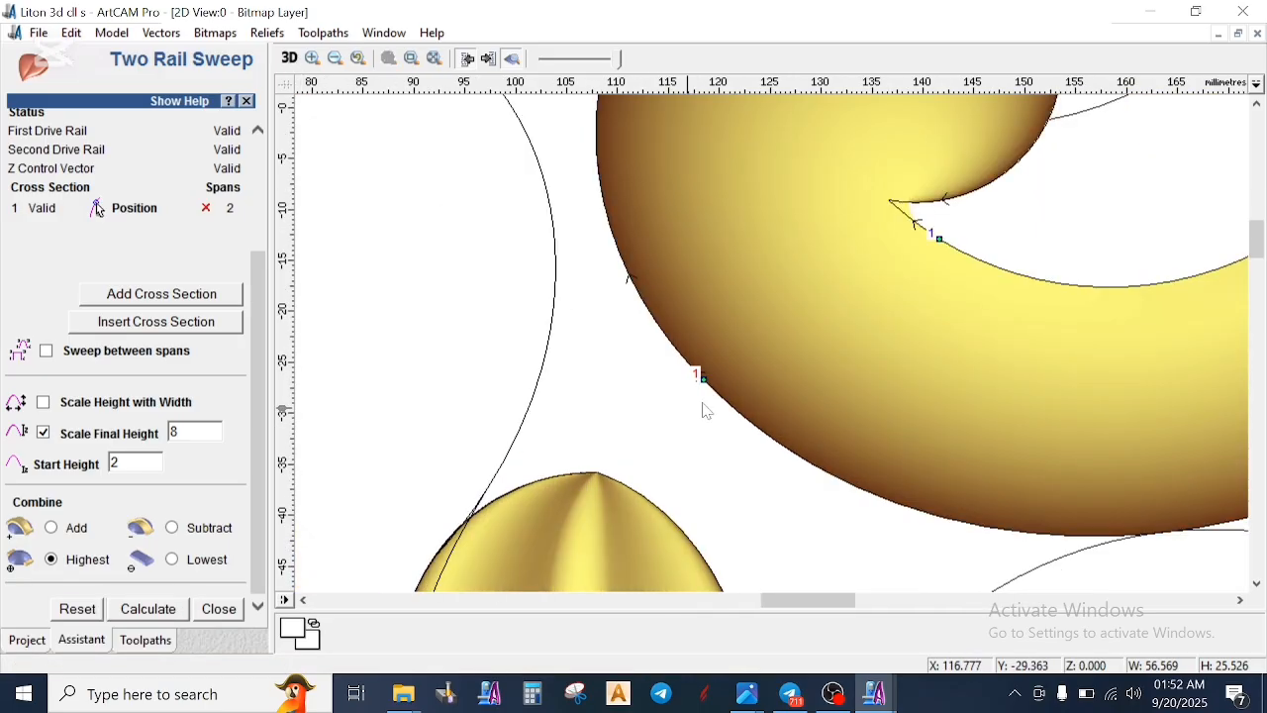
{"action": "scroll", "coordinate": [941, 253], "scroll_direction": "up", "scroll_amount": 1}
{"action": "scroll", "coordinate": [905, 251], "scroll_direction": "down", "scroll_amount": 3}
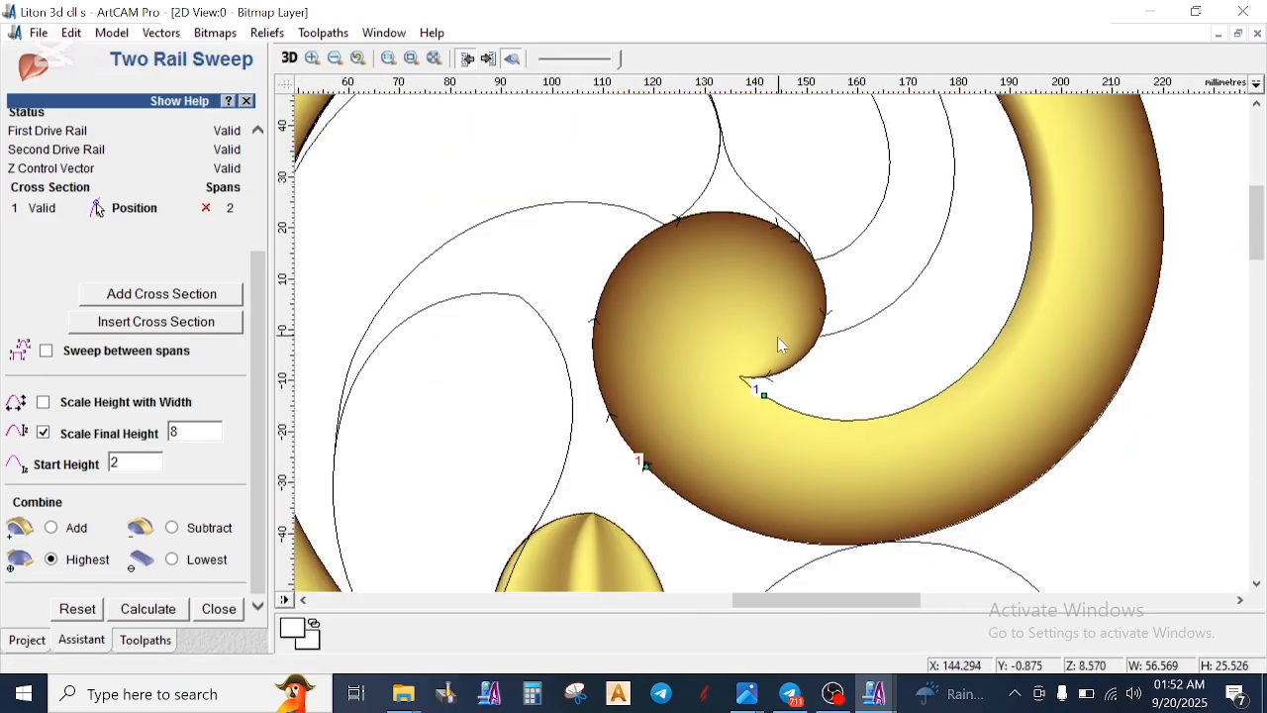
{"action": "scroll", "coordinate": [780, 345], "scroll_direction": "up", "scroll_amount": 2}
{"action": "scroll", "coordinate": [802, 376], "scroll_direction": "up", "scroll_amount": 2}
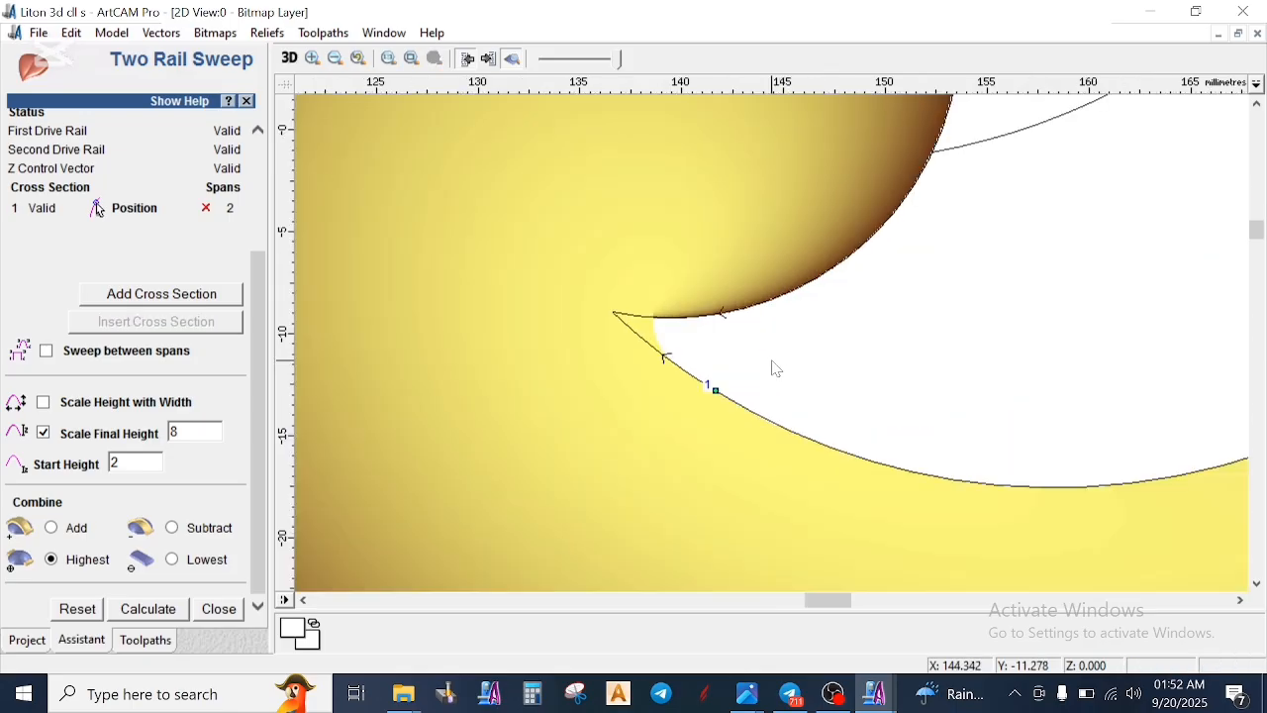
{"action": "left_click", "coordinate": [219, 609]}
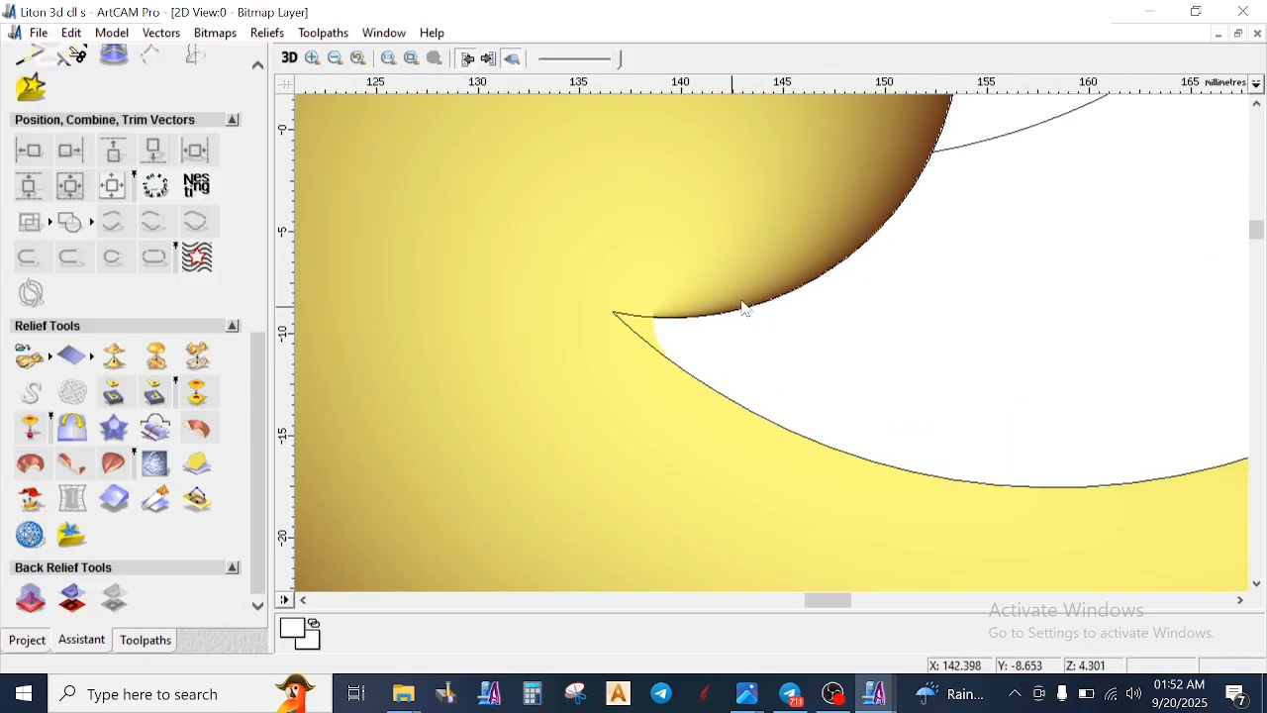
- Join the short segment at the curl's inner point with the adjoining spiral arc
{"action": "scroll", "coordinate": [741, 306], "scroll_direction": "down", "scroll_amount": 2}
{"action": "scroll", "coordinate": [785, 334], "scroll_direction": "up", "scroll_amount": 2}
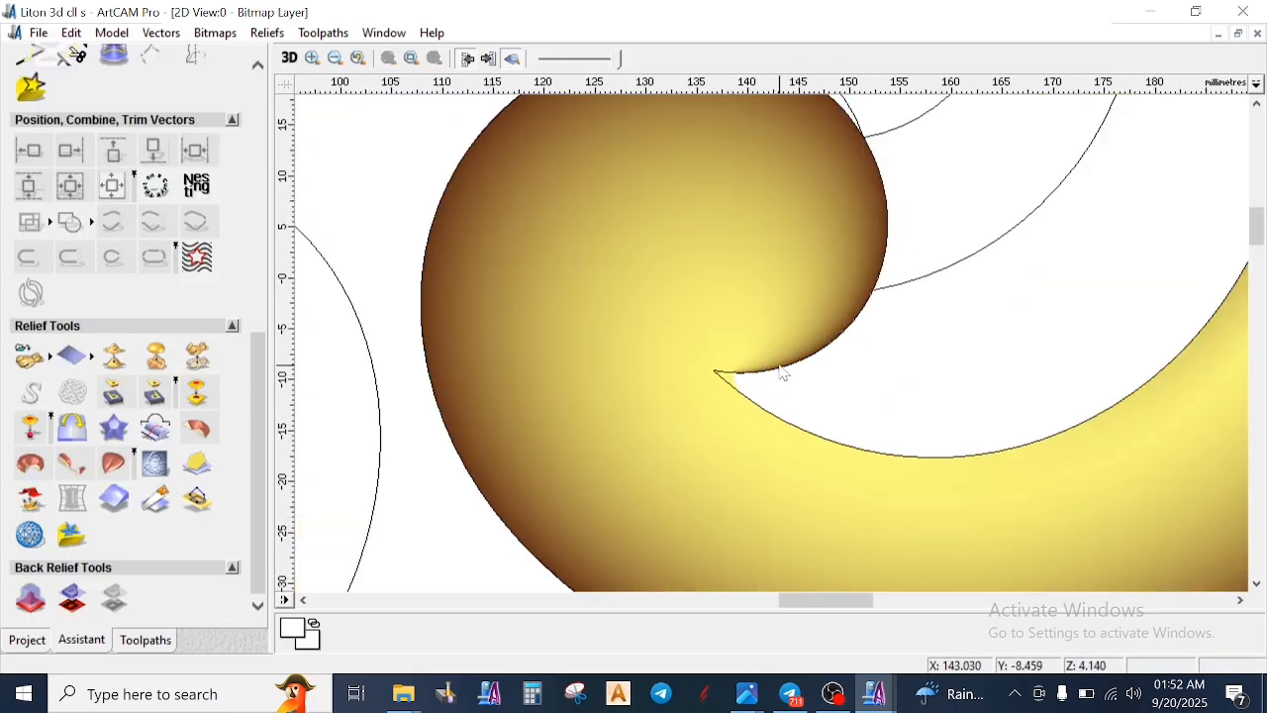
{"action": "scroll", "coordinate": [730, 383], "scroll_direction": "up", "scroll_amount": 3}
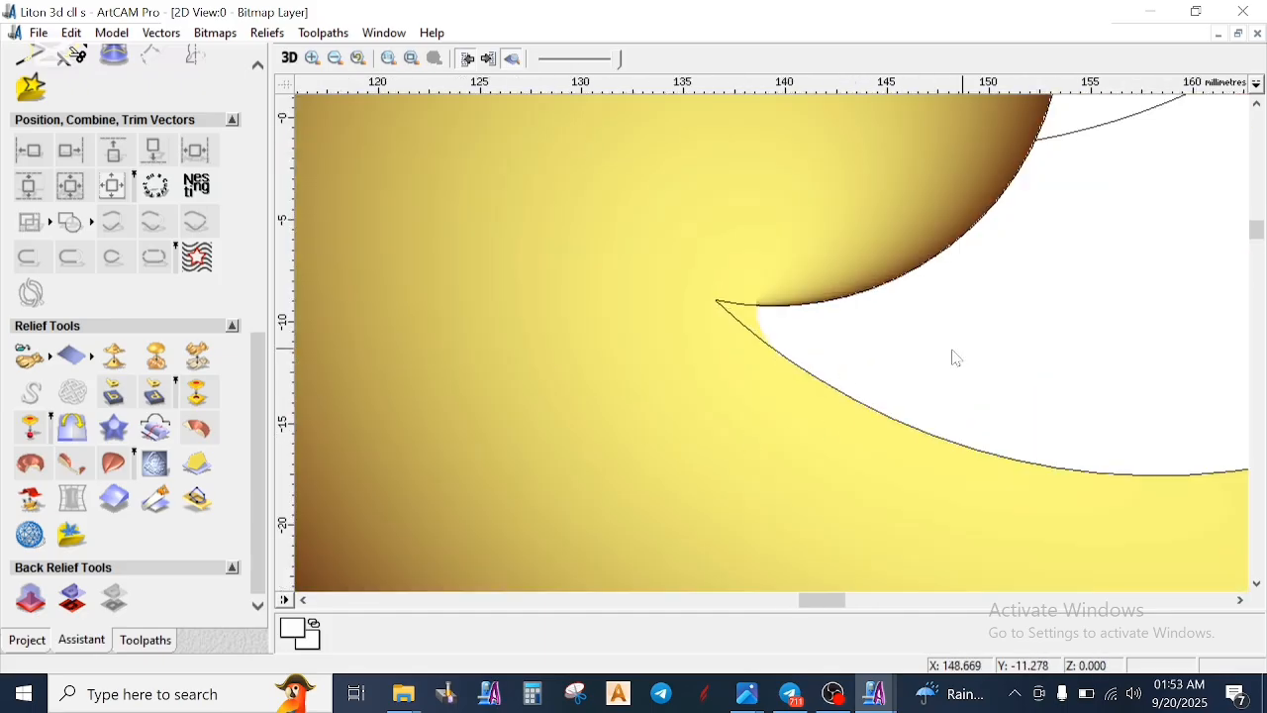
{"action": "scroll", "coordinate": [762, 335], "scroll_direction": "up", "scroll_amount": 2}
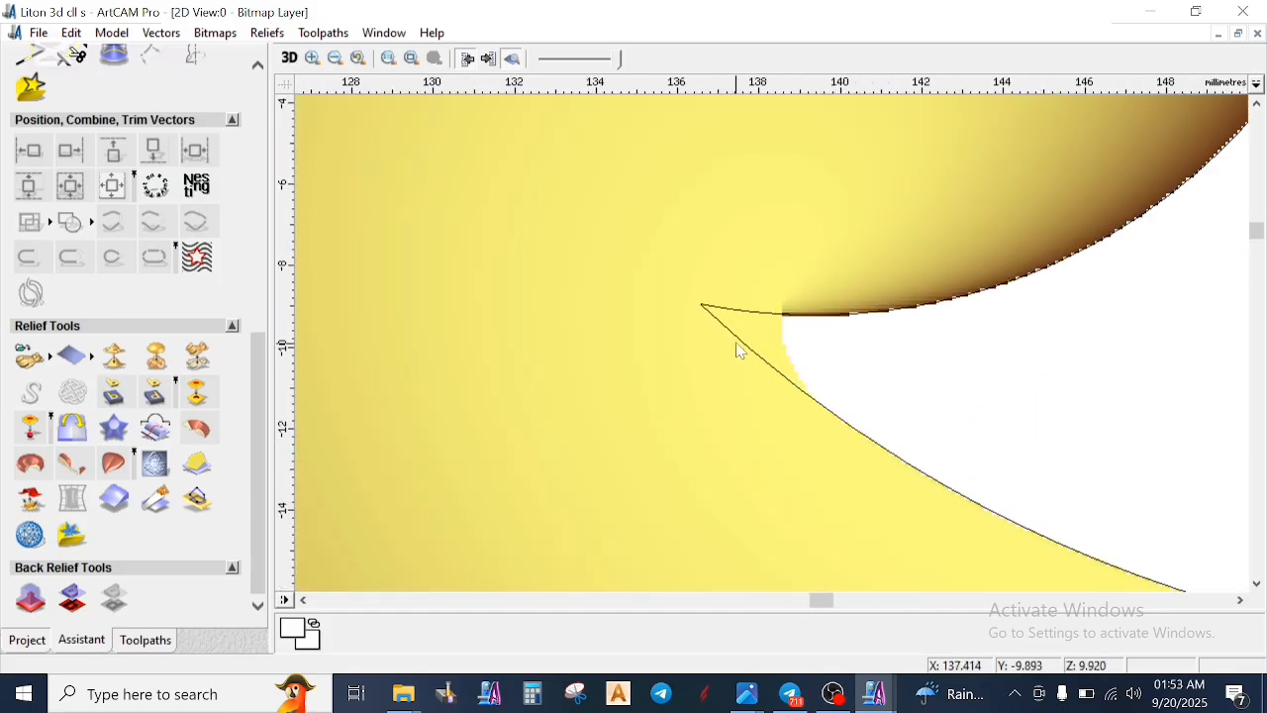
{"action": "left_click", "coordinate": [739, 340]}
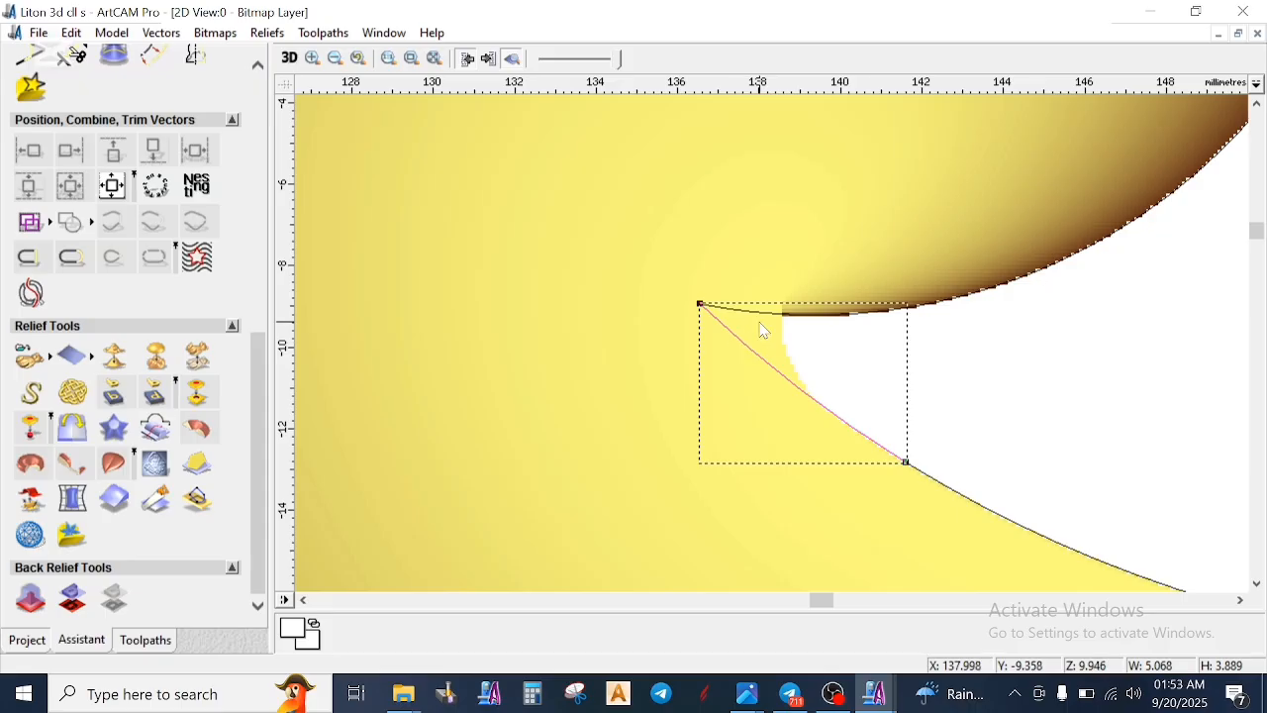
{"action": "left_click", "coordinate": [764, 319], "text": "shift"}
{"action": "right_click", "coordinate": [800, 351]}
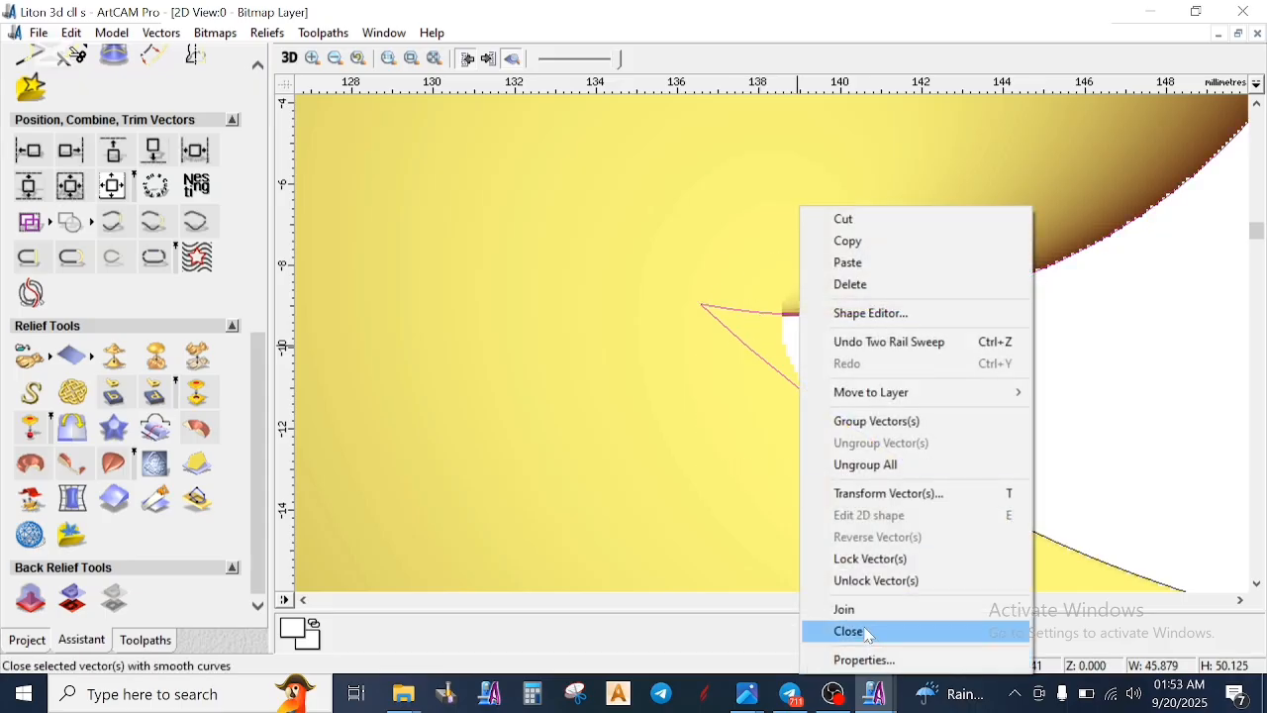
{"action": "left_click", "coordinate": [840, 607]}
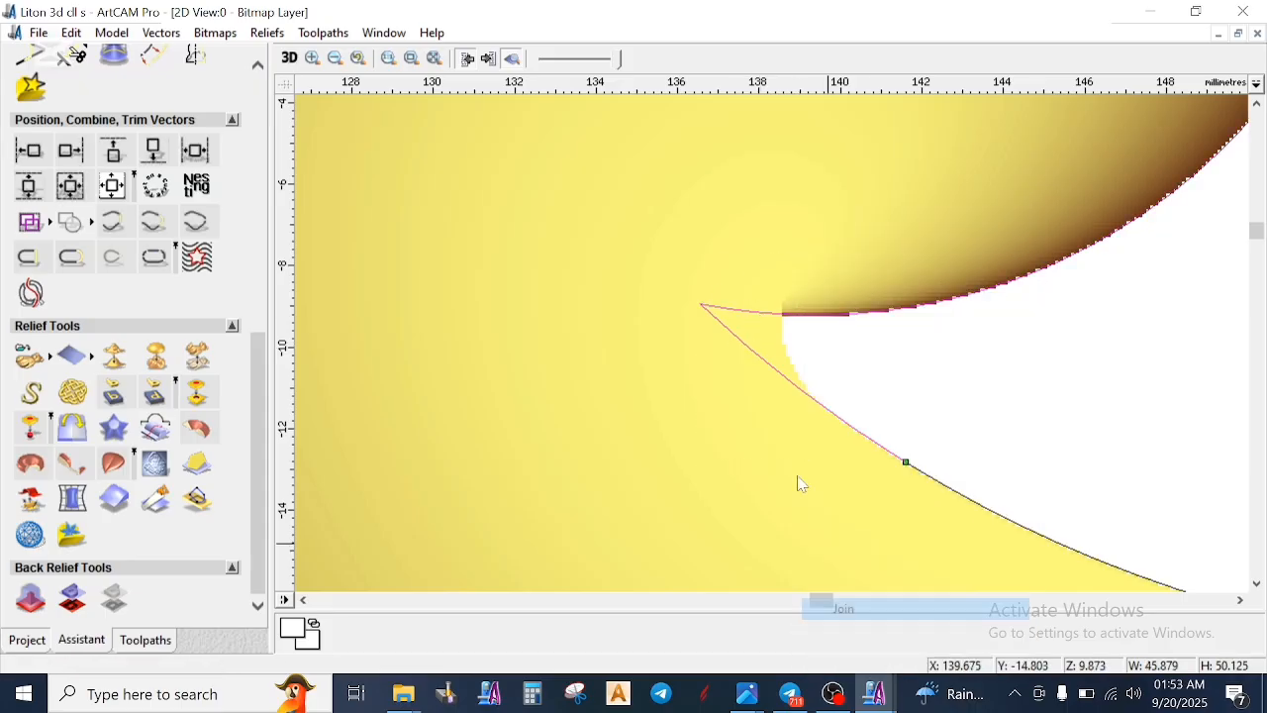
- Split the joined vector just beyond the inner notch and close the small V-shaped piece with a smooth curve
{"action": "left_click", "coordinate": [962, 295]}
{"action": "left_click", "coordinate": [949, 312]}
{"action": "right_click", "coordinate": [990, 367]}
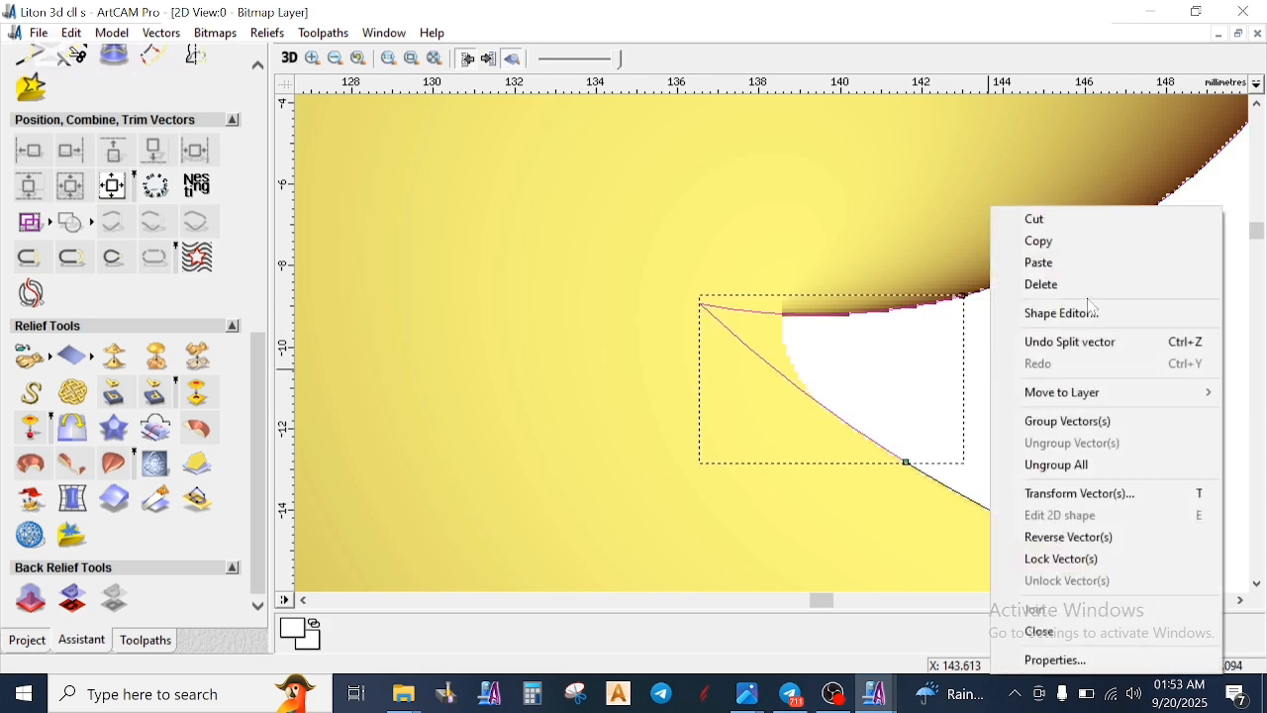
{"action": "left_click", "coordinate": [1069, 640]}
- Zero the relief inside the closed notch vector using the Shape Editor's flat shape with start height 0
{"action": "right_click", "coordinate": [557, 416]}
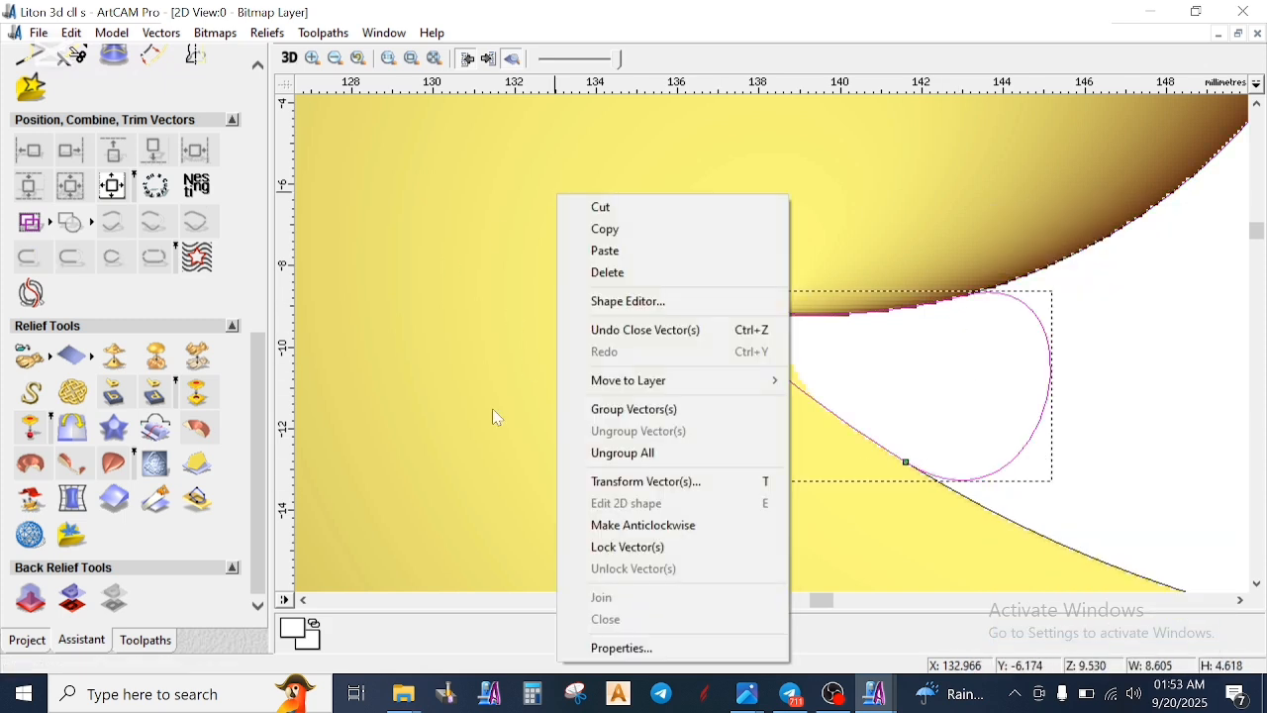
{"action": "left_click", "coordinate": [651, 304]}
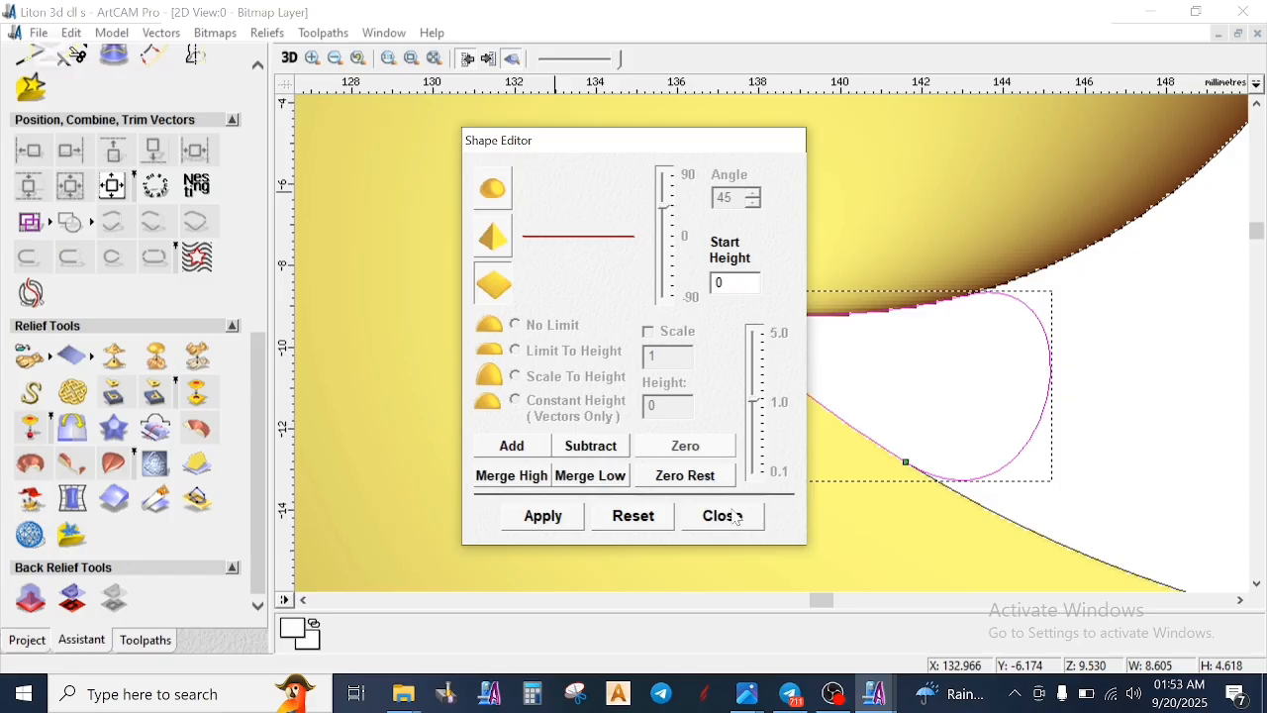
{"action": "left_click", "coordinate": [908, 390]}
{"action": "scroll", "coordinate": [905, 376], "scroll_direction": "down", "scroll_amount": 2}
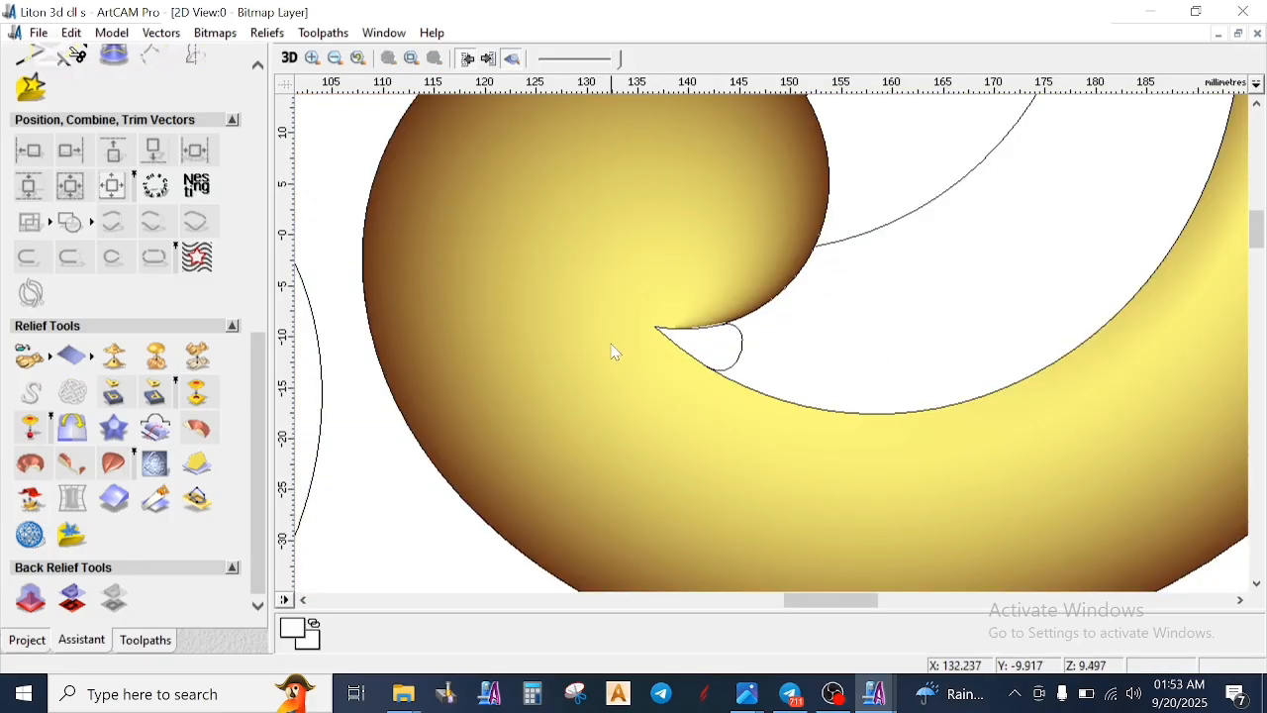
- Start Interactive Sculpting in the 3D view and set the Smooth brush to diameter 100 and strength 8% for the curl's inner notch
{"action": "scroll", "coordinate": [614, 351], "scroll_direction": "down", "scroll_amount": 1}
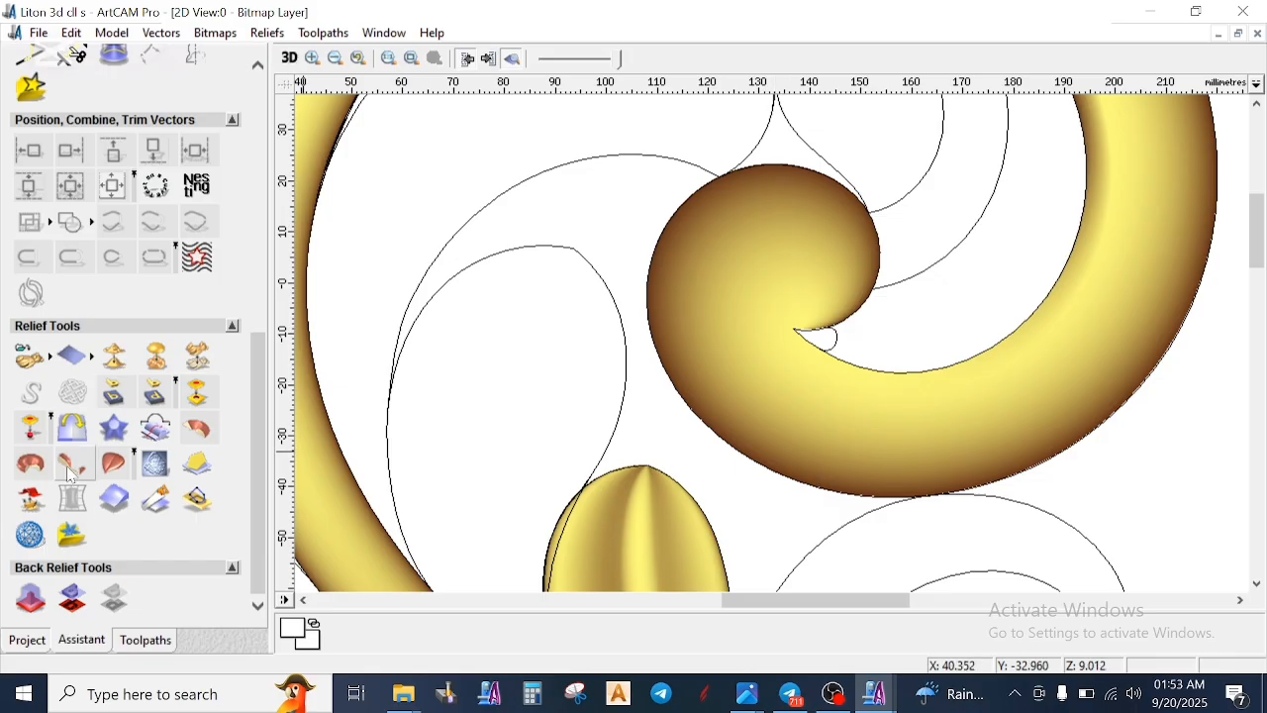
{"action": "key", "text": "F3"}
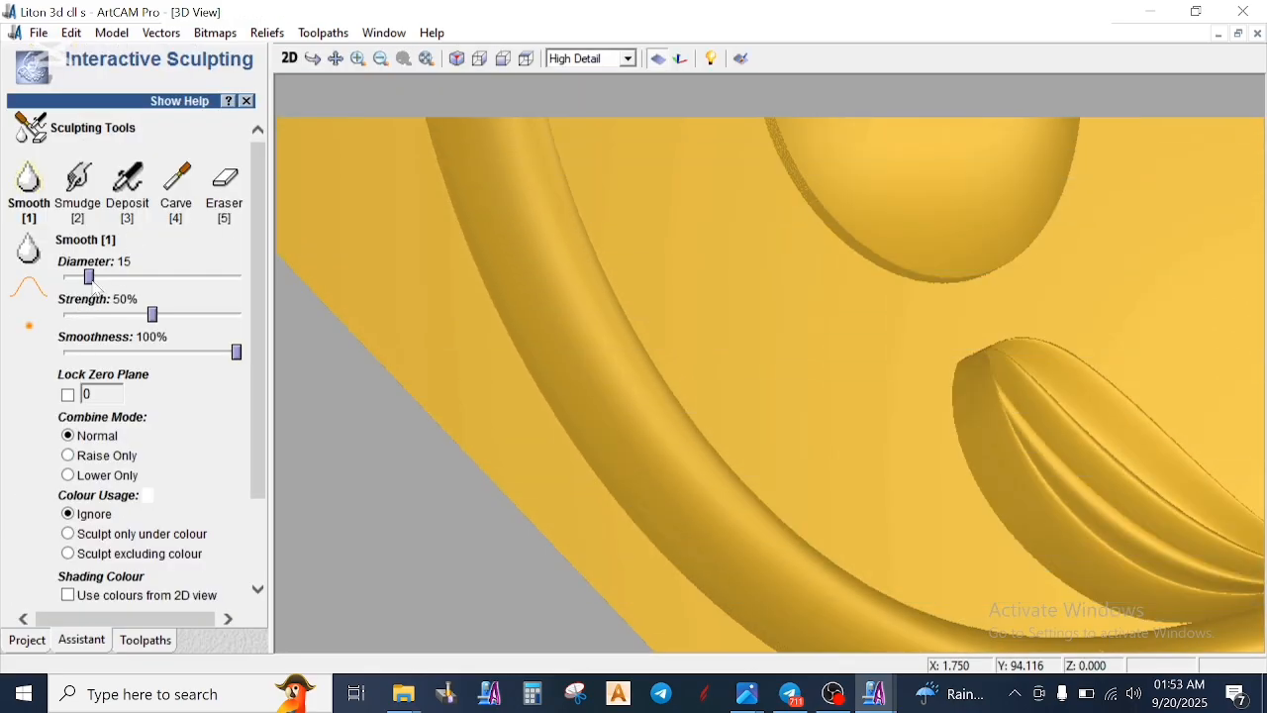
{"action": "left_click_drag", "start_coordinate": [92, 281], "coordinate": [320, 286]}
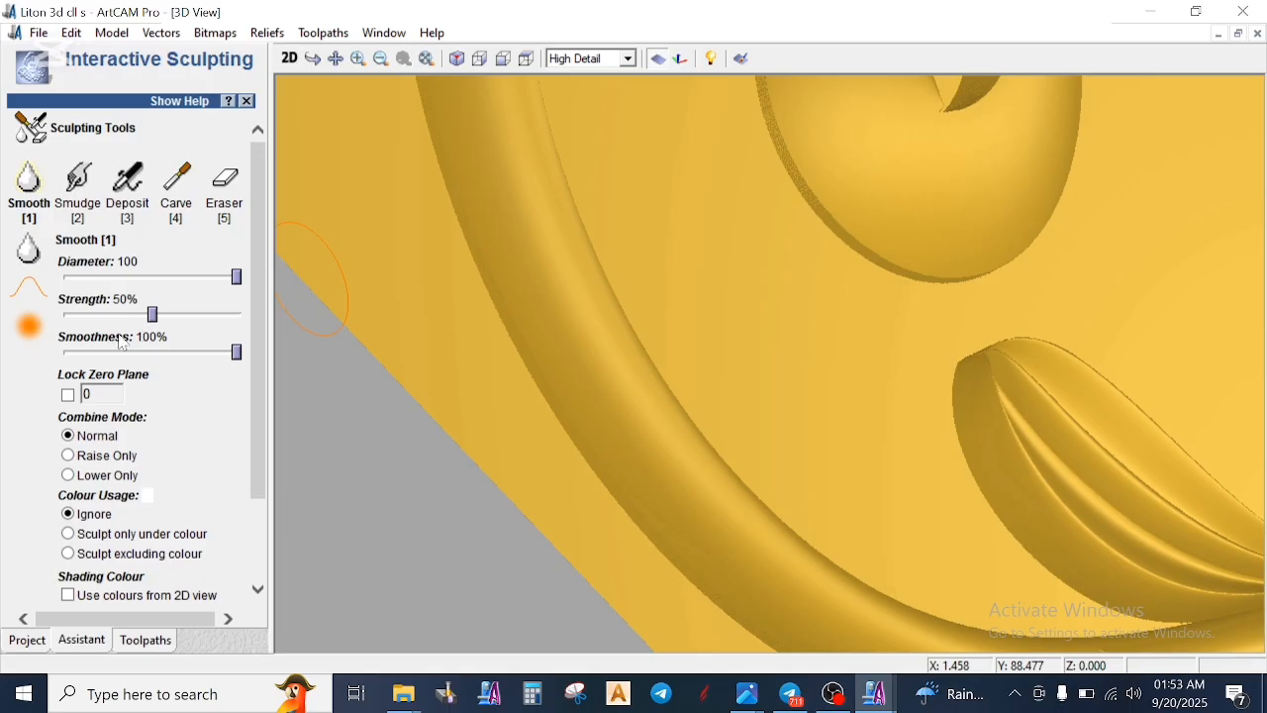
{"action": "left_click_drag", "start_coordinate": [148, 322], "coordinate": [79, 322]}
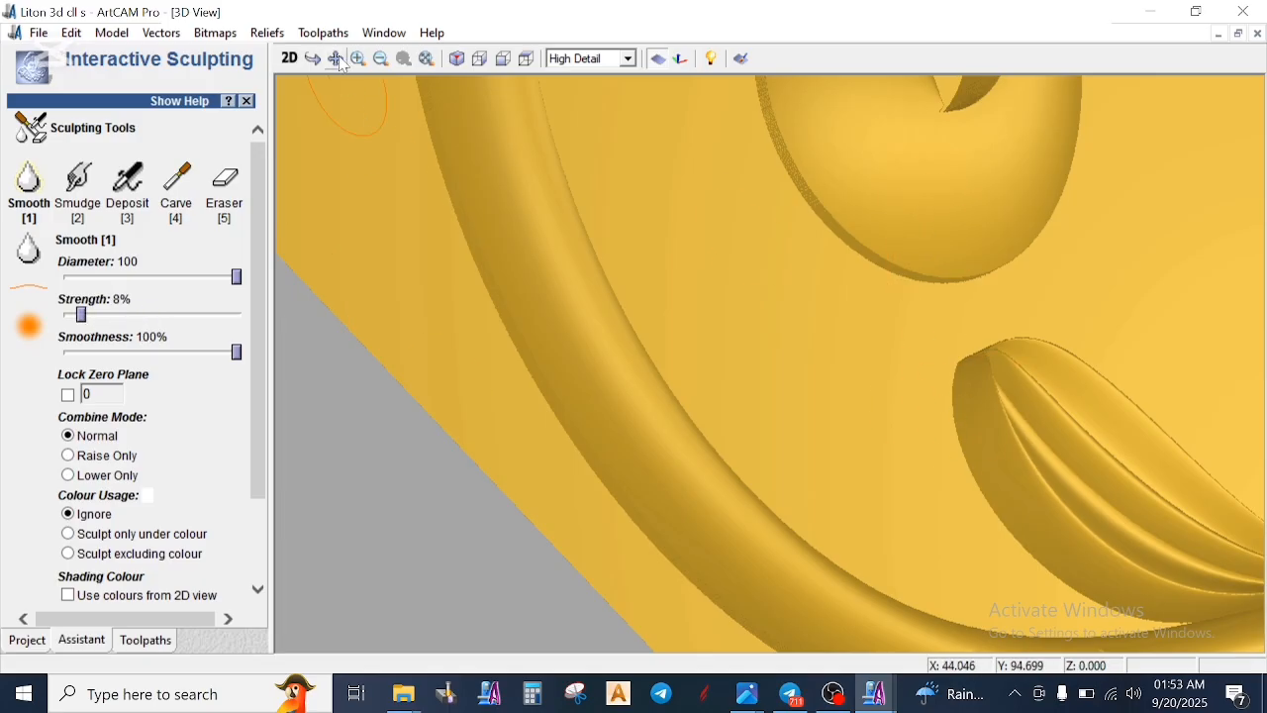
{"action": "left_click", "coordinate": [380, 59]}
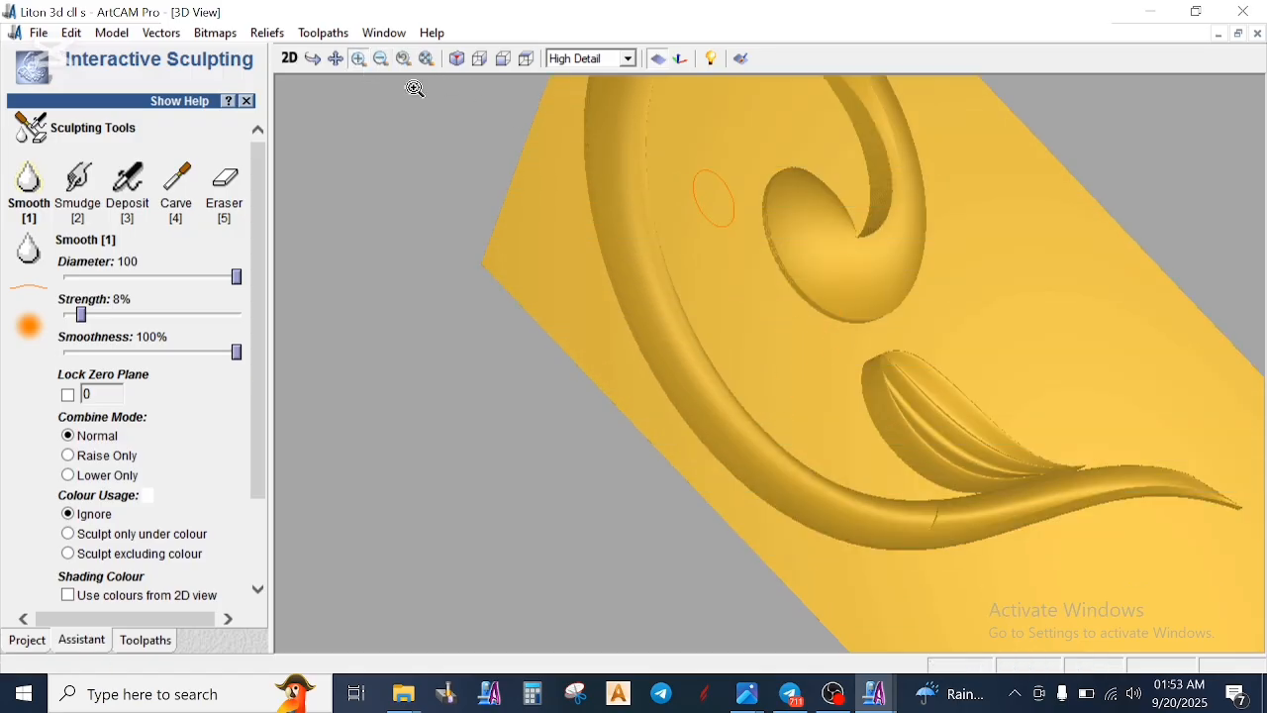
{"action": "left_click_drag", "start_coordinate": [798, 173], "coordinate": [931, 297]}
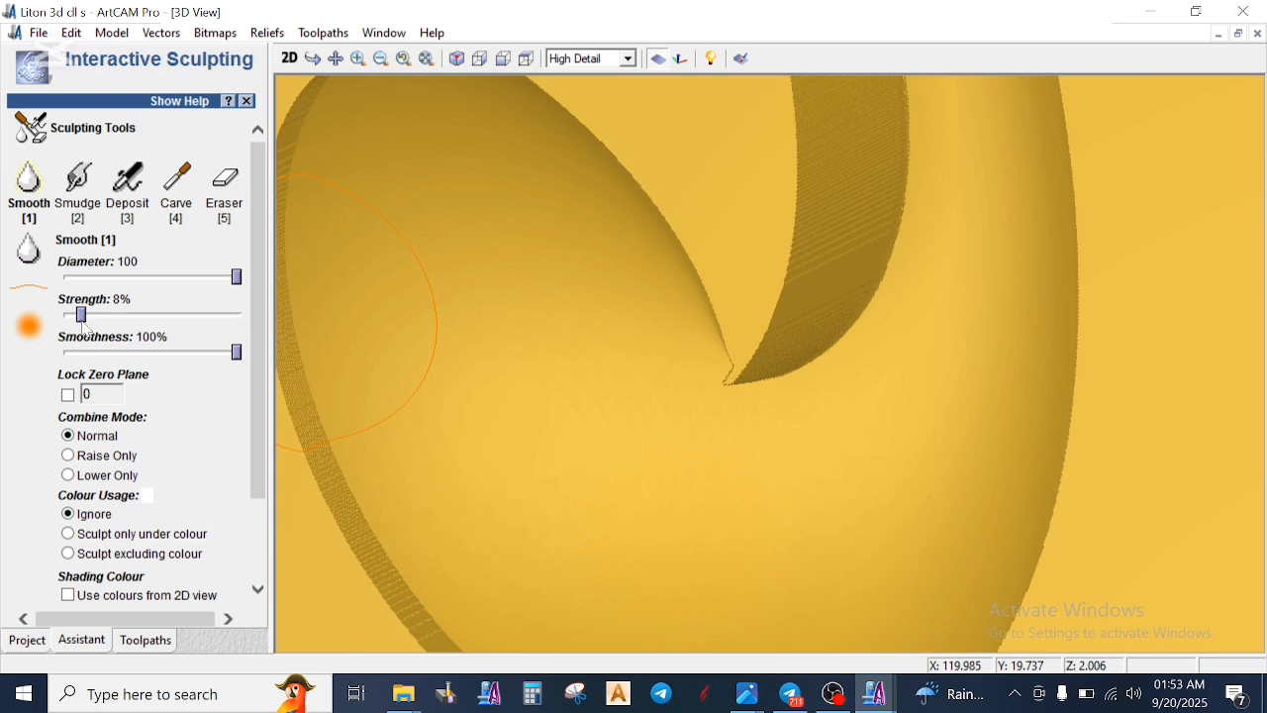
- Set the Smooth brush to strength 5% and diameter 61 and smooth across the curl's inner notch
{"action": "left_click_drag", "start_coordinate": [81, 317], "coordinate": [78, 317]}
{"action": "left_click_drag", "start_coordinate": [237, 277], "coordinate": [170, 278]}
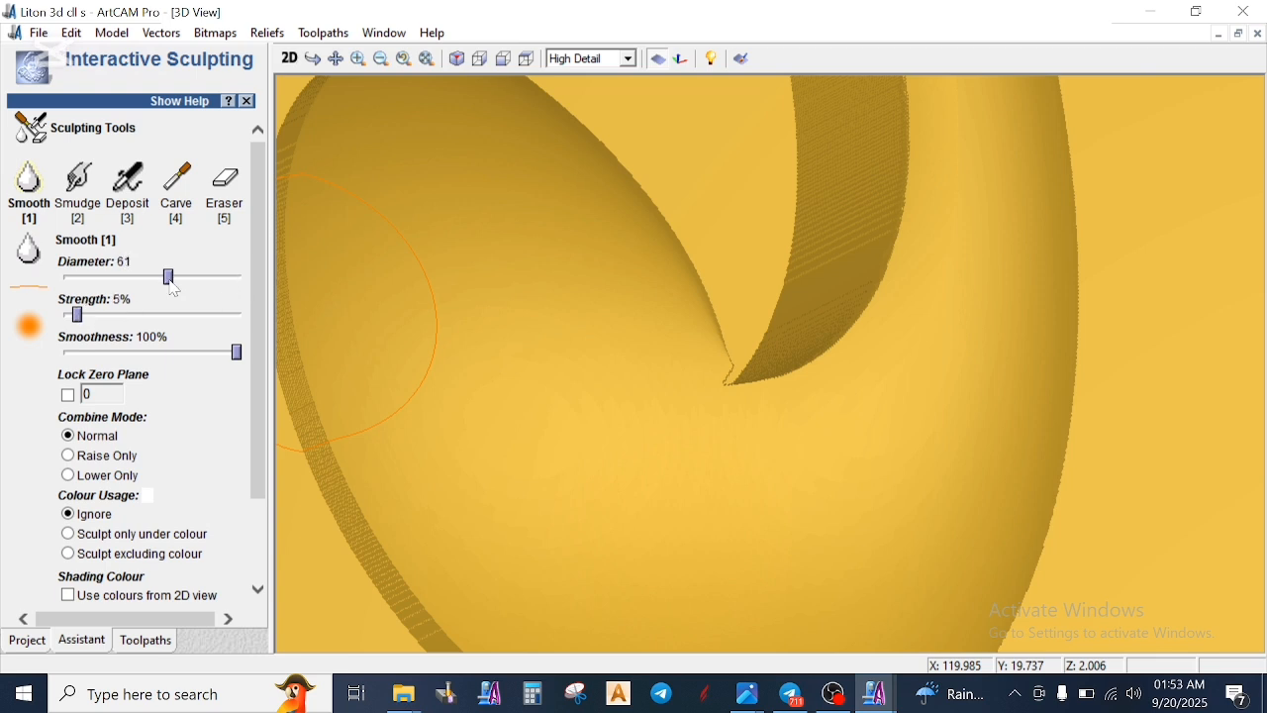
{"action": "mouse_move", "coordinate": [640, 344]}
{"action": "left_mouse_down"}
{"action": "mouse_move", "coordinate": [743, 370]}
{"action": "mouse_move", "coordinate": [716, 356]}
{"action": "mouse_move", "coordinate": [757, 338]}
{"action": "mouse_move", "coordinate": [704, 373]}
{"action": "mouse_move", "coordinate": [897, 269]}
{"action": "mouse_move", "coordinate": [853, 288]}
{"action": "left_mouse_up"}
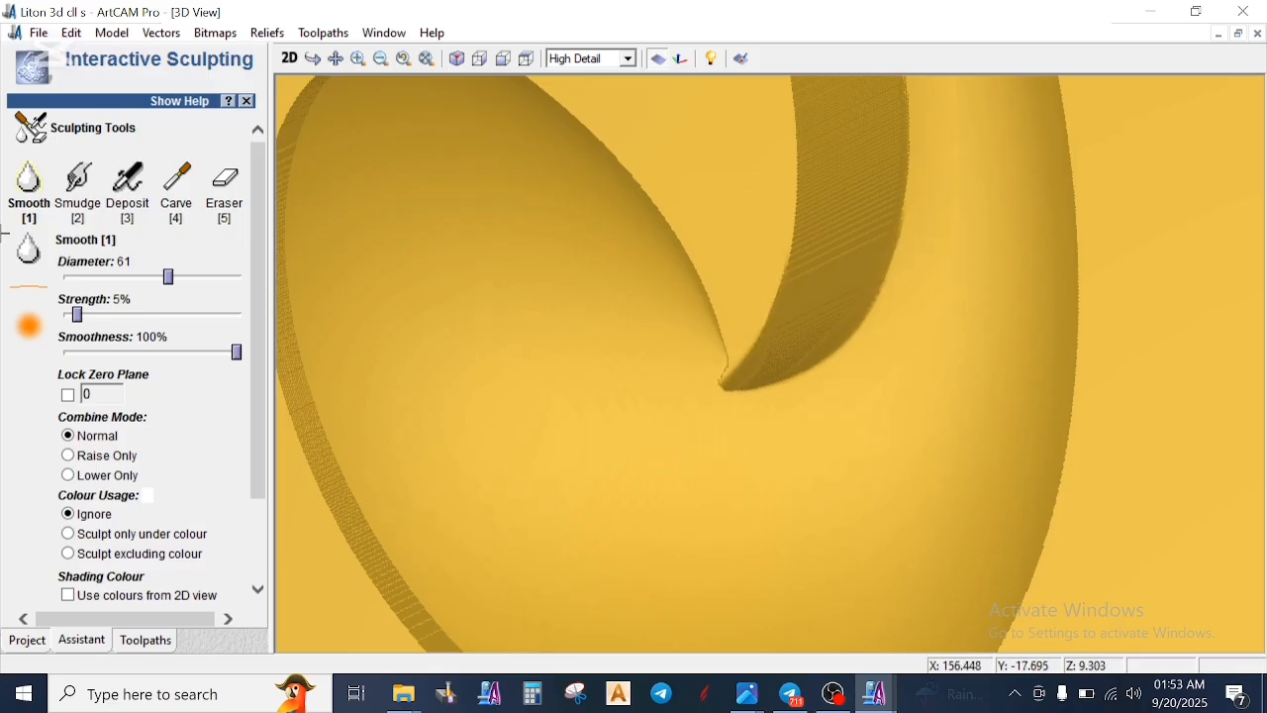
- Raise the Smooth brush strength to 47%, smooth the notch tip and both edges of its inner wall, and finish sculpting
{"action": "left_click_drag", "start_coordinate": [80, 315], "coordinate": [149, 315]}
{"action": "mouse_move", "coordinate": [679, 345]}
{"action": "left_mouse_down"}
{"action": "mouse_move", "coordinate": [694, 373]}
{"action": "mouse_move", "coordinate": [730, 343]}
{"action": "mouse_move", "coordinate": [707, 367]}
{"action": "mouse_move", "coordinate": [719, 360]}
{"action": "left_mouse_up"}
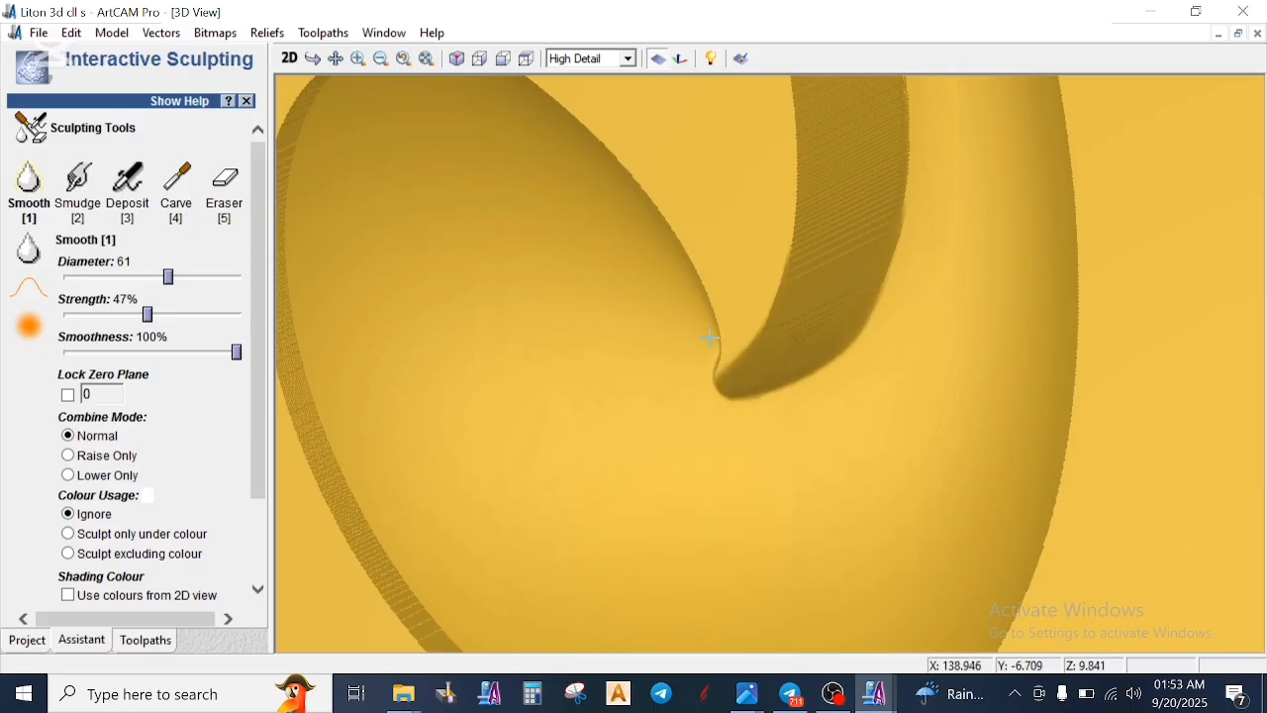
{"action": "mouse_move", "coordinate": [823, 313]}
{"action": "left_mouse_down"}
{"action": "mouse_move", "coordinate": [860, 329]}
{"action": "mouse_move", "coordinate": [912, 128]}
{"action": "mouse_move", "coordinate": [907, 45]}
{"action": "mouse_move", "coordinate": [792, 300]}
{"action": "mouse_move", "coordinate": [785, 353]}
{"action": "left_mouse_up"}
{"action": "mouse_move", "coordinate": [887, 215]}
{"action": "left_mouse_down"}
{"action": "mouse_move", "coordinate": [809, 356]}
{"action": "mouse_move", "coordinate": [660, 370]}
{"action": "mouse_move", "coordinate": [713, 345]}
{"action": "mouse_move", "coordinate": [707, 365]}
{"action": "left_mouse_up"}
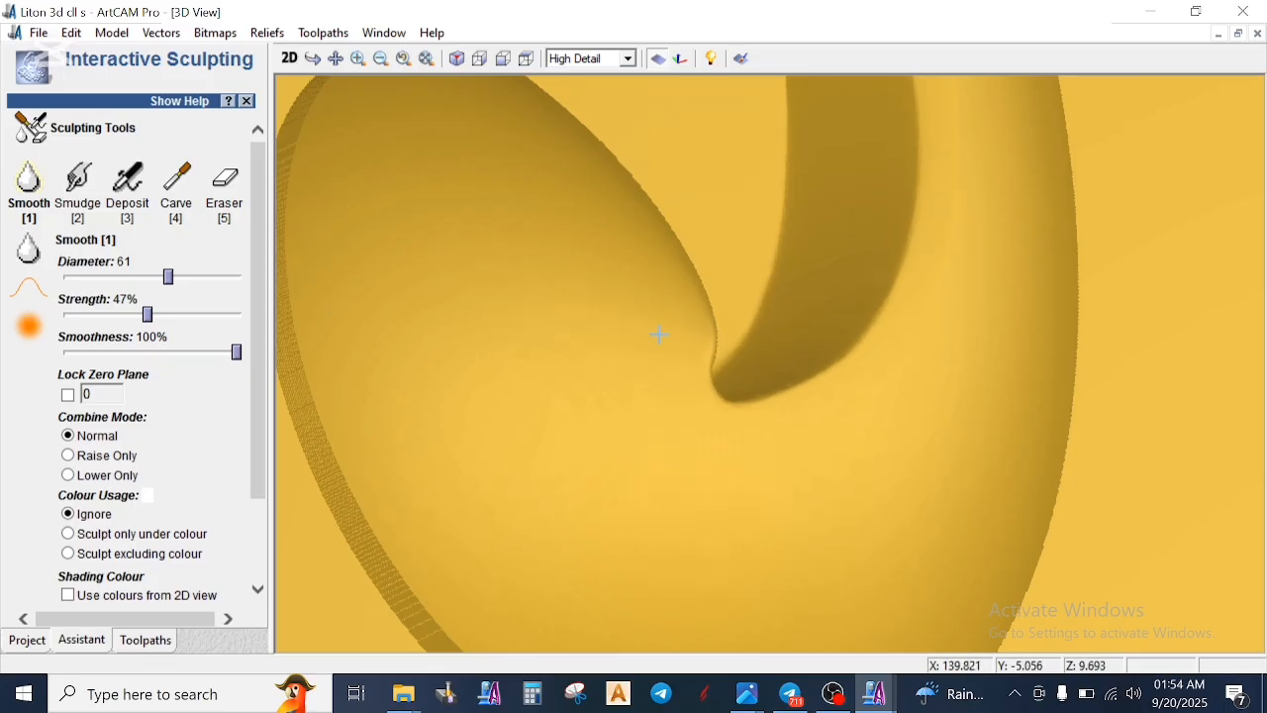
{"action": "mouse_move", "coordinate": [713, 311]}
{"action": "left_mouse_down"}
{"action": "mouse_move", "coordinate": [699, 357]}
{"action": "mouse_move", "coordinate": [798, 376]}
{"action": "mouse_move", "coordinate": [889, 303]}
{"action": "left_mouse_up"}
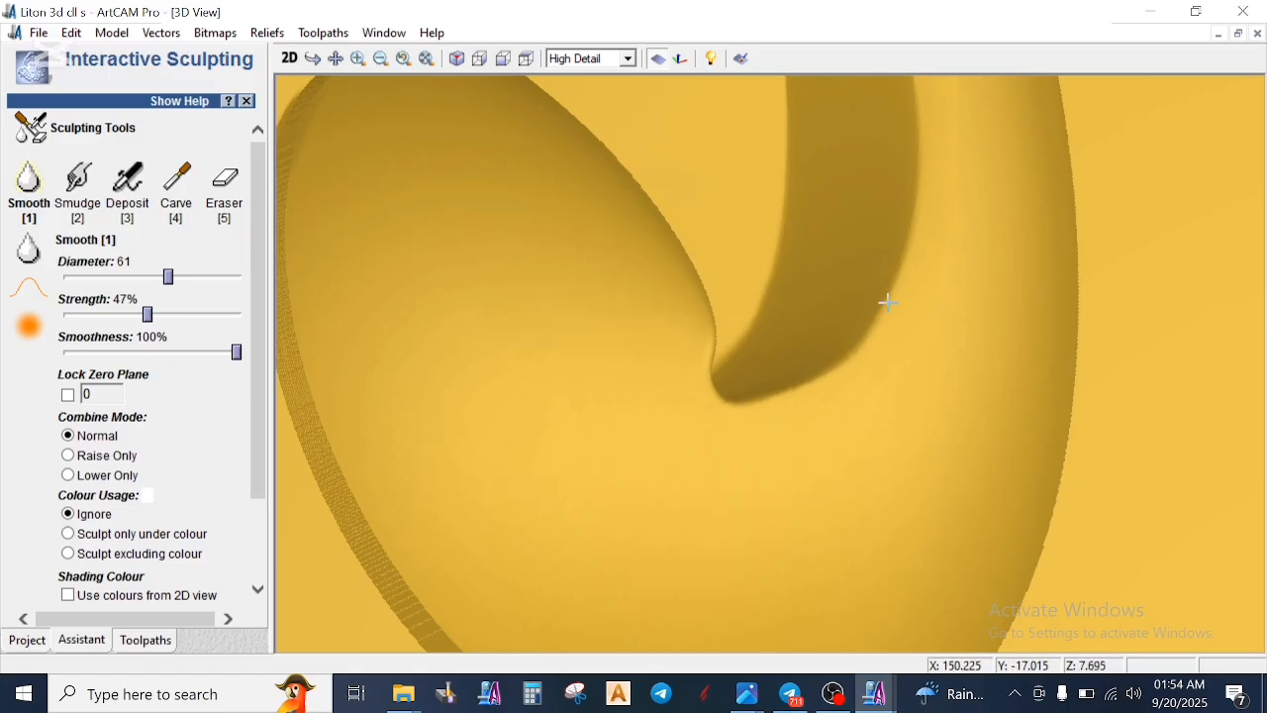
{"action": "scroll", "coordinate": [229, 624], "scroll_direction": "down", "scroll_amount": 2}
{"action": "left_click", "coordinate": [222, 600]}
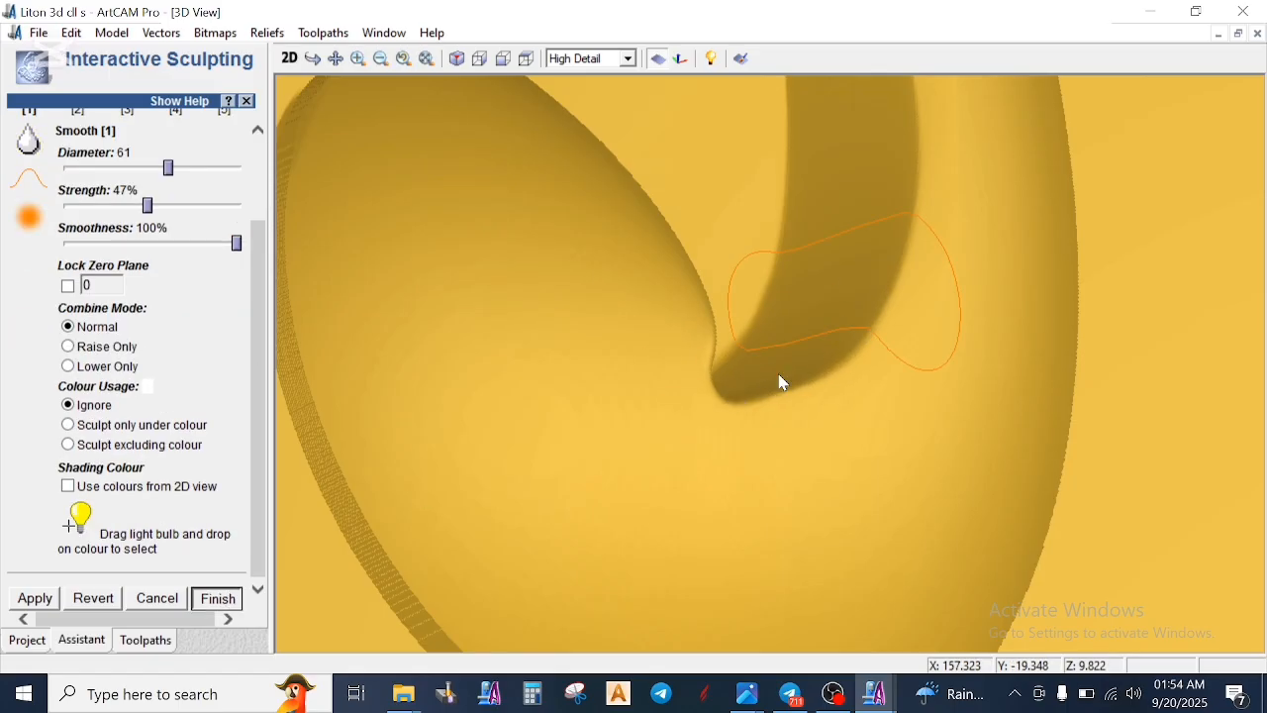
- Examine the smoothed curl, the scroll stem and the leaf from several angles in the 3D view
{"action": "right_click_drag", "start_coordinate": [910, 440], "coordinate": [449, 455]}
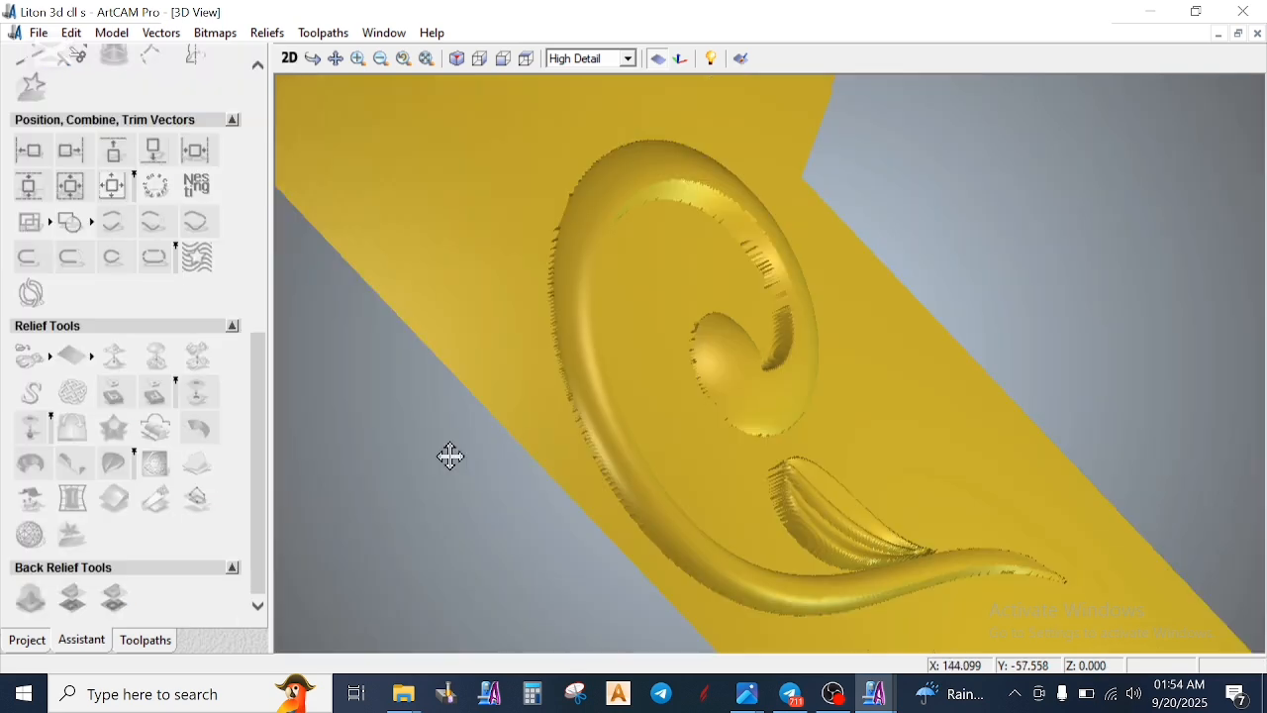
{"action": "mouse_move", "coordinate": [815, 405]}
{"action": "left_mouse_down"}
{"action": "mouse_move", "coordinate": [679, 419]}
{"action": "mouse_move", "coordinate": [522, 513]}
{"action": "left_mouse_up"}
{"action": "left_click_drag", "start_coordinate": [826, 342], "coordinate": [864, 279]}
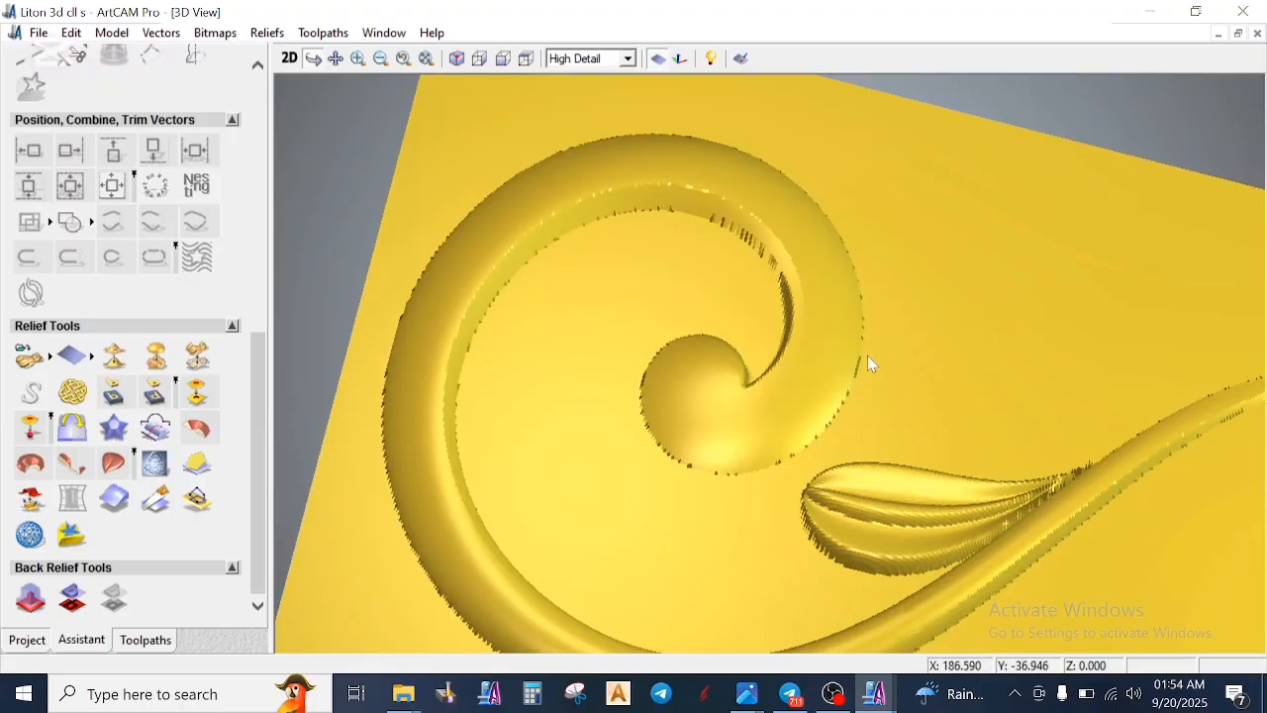
{"action": "scroll", "coordinate": [885, 393], "scroll_direction": "down", "scroll_amount": 3}
{"action": "scroll", "coordinate": [921, 447], "scroll_direction": "up", "scroll_amount": 3}
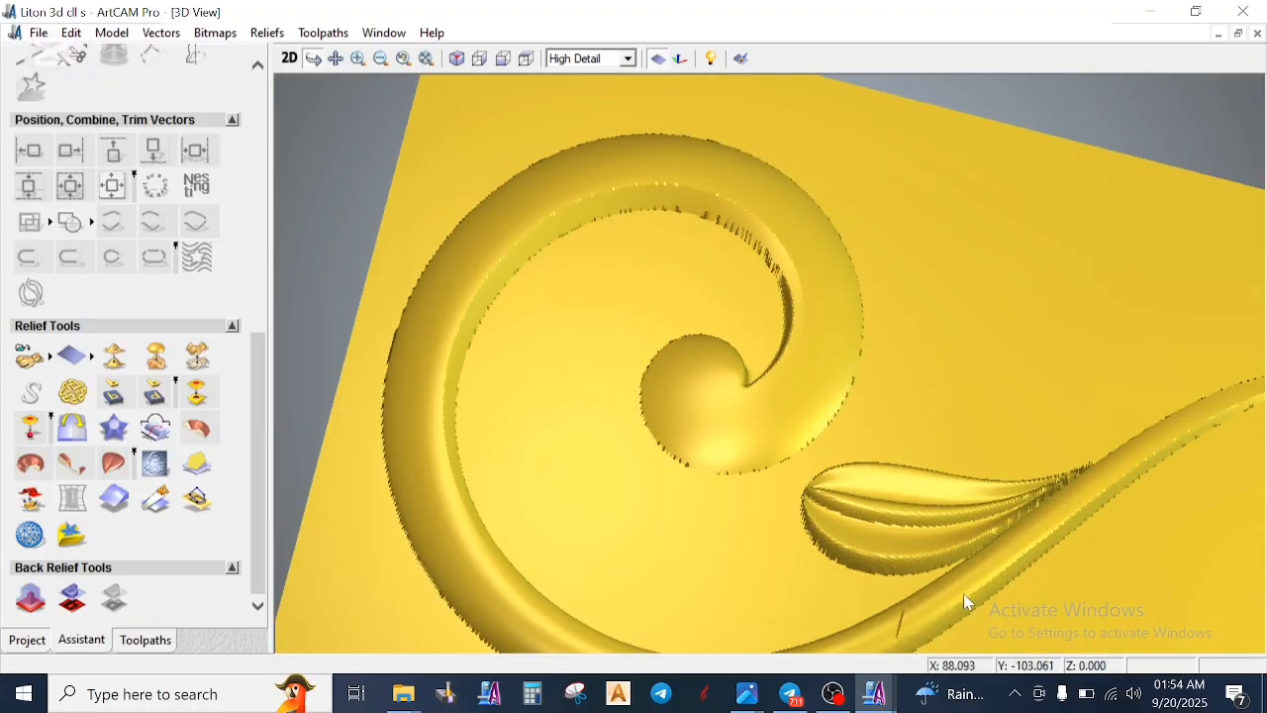
{"action": "left_click_drag", "start_coordinate": [965, 596], "coordinate": [957, 481]}
{"action": "left_click_drag", "start_coordinate": [834, 565], "coordinate": [951, 544]}
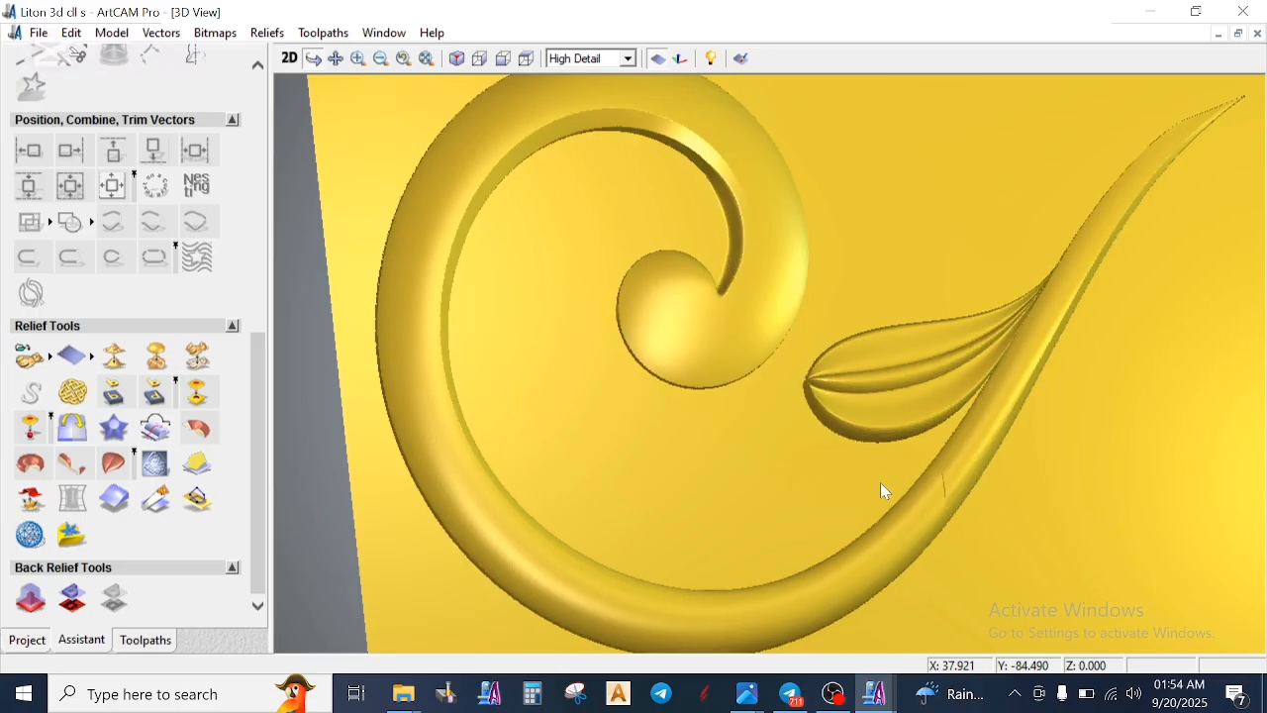
{"action": "left_click_drag", "start_coordinate": [883, 489], "coordinate": [925, 427]}
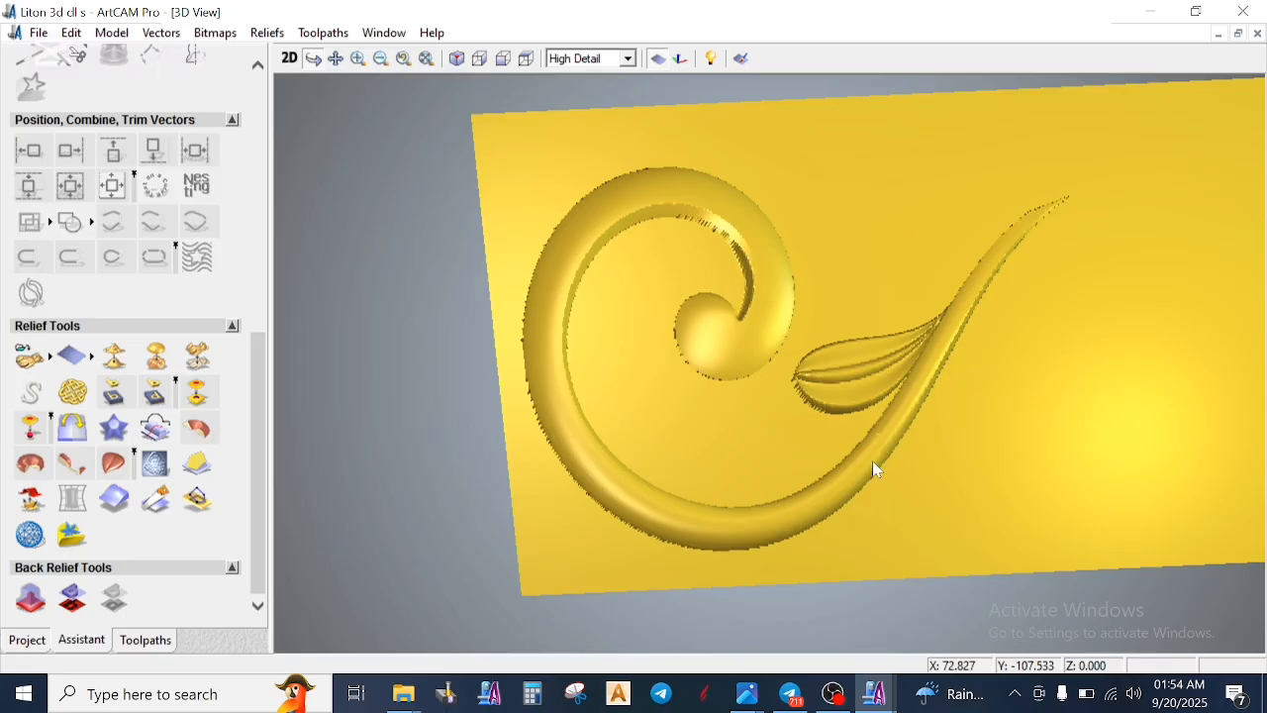
{"action": "left_click_drag", "start_coordinate": [828, 339], "coordinate": [974, 349]}
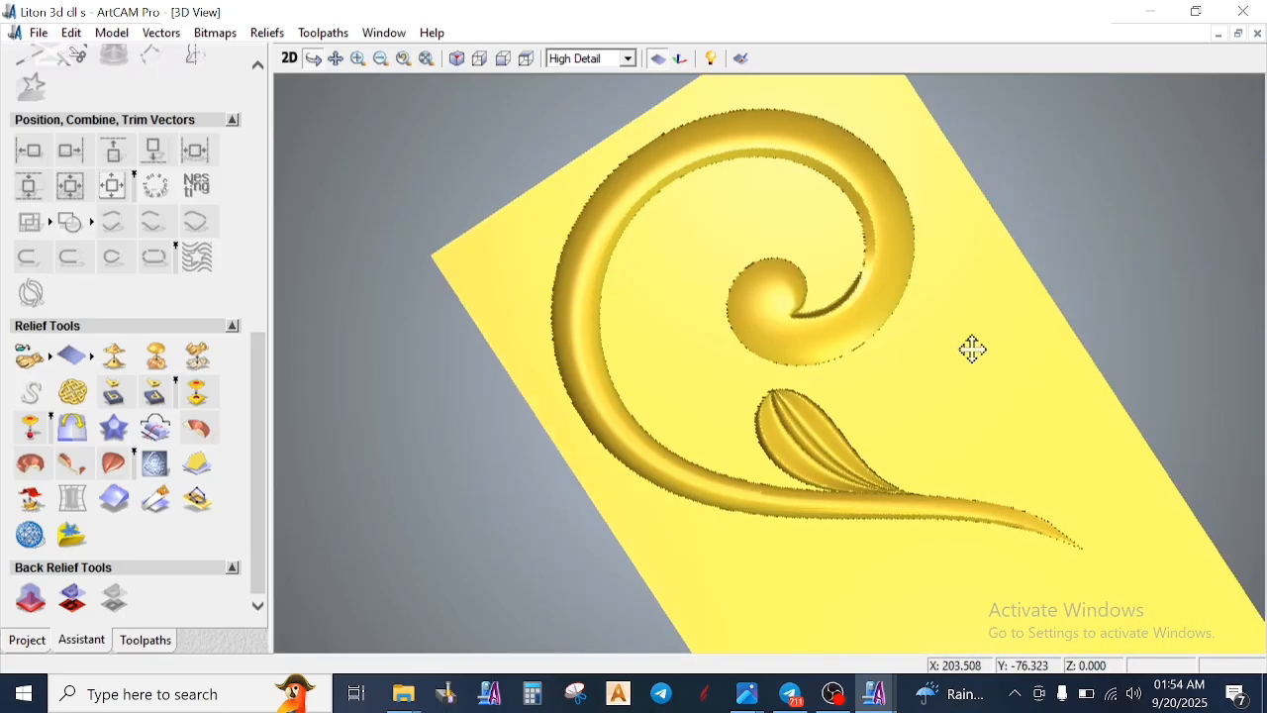
- Return to the 2D view and examine the remaining unmodelled vectors around the small curl below the finished scroll
{"action": "left_click", "coordinate": [290, 62]}
{"action": "scroll", "coordinate": [858, 257], "scroll_direction": "down", "scroll_amount": 5}
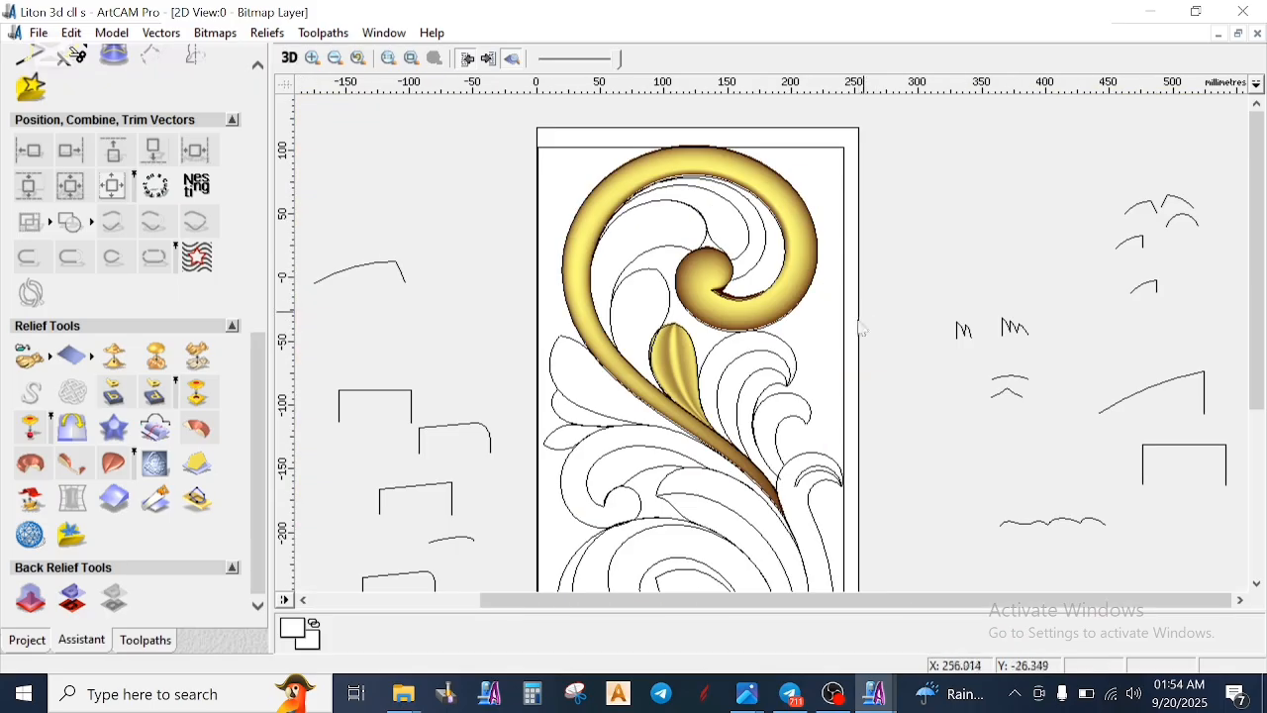
{"action": "scroll", "coordinate": [804, 453], "scroll_direction": "up", "scroll_amount": 3}
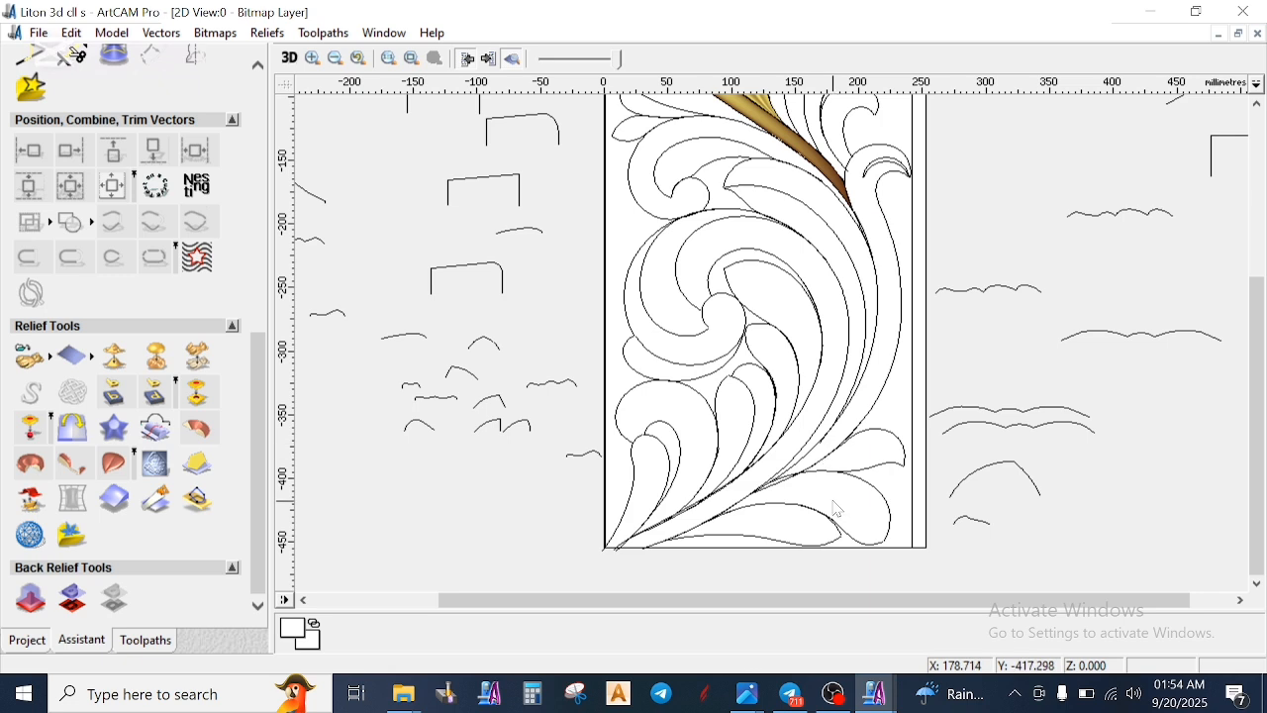
{"action": "scroll", "coordinate": [856, 182], "scroll_direction": "down", "scroll_amount": 3}
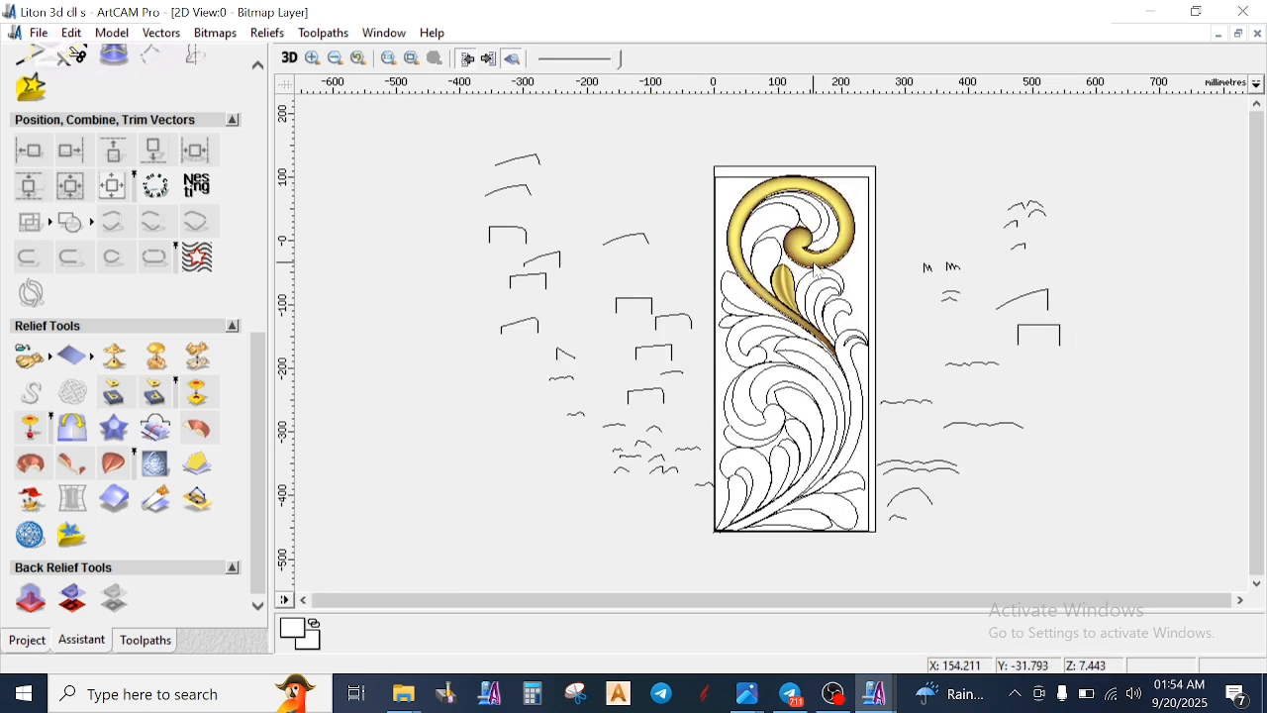
{"action": "scroll", "coordinate": [818, 272], "scroll_direction": "up", "scroll_amount": 3}
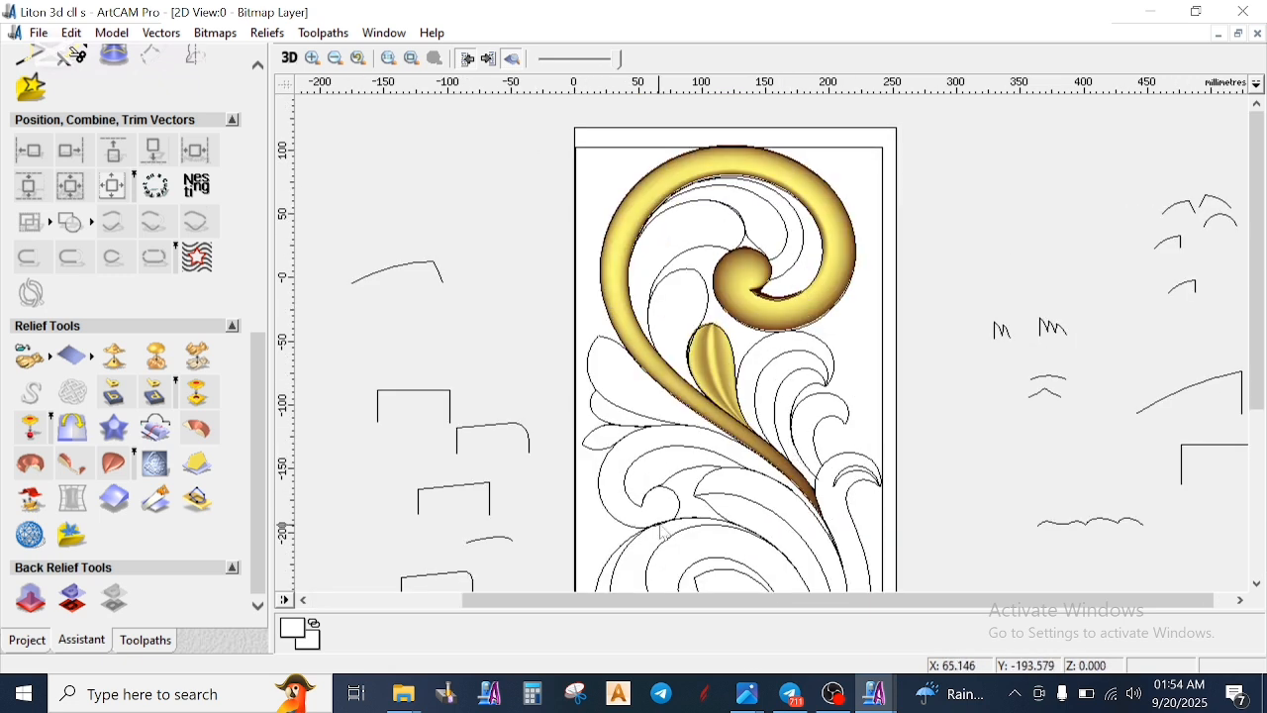
{"action": "scroll", "coordinate": [663, 522], "scroll_direction": "up", "scroll_amount": 3}
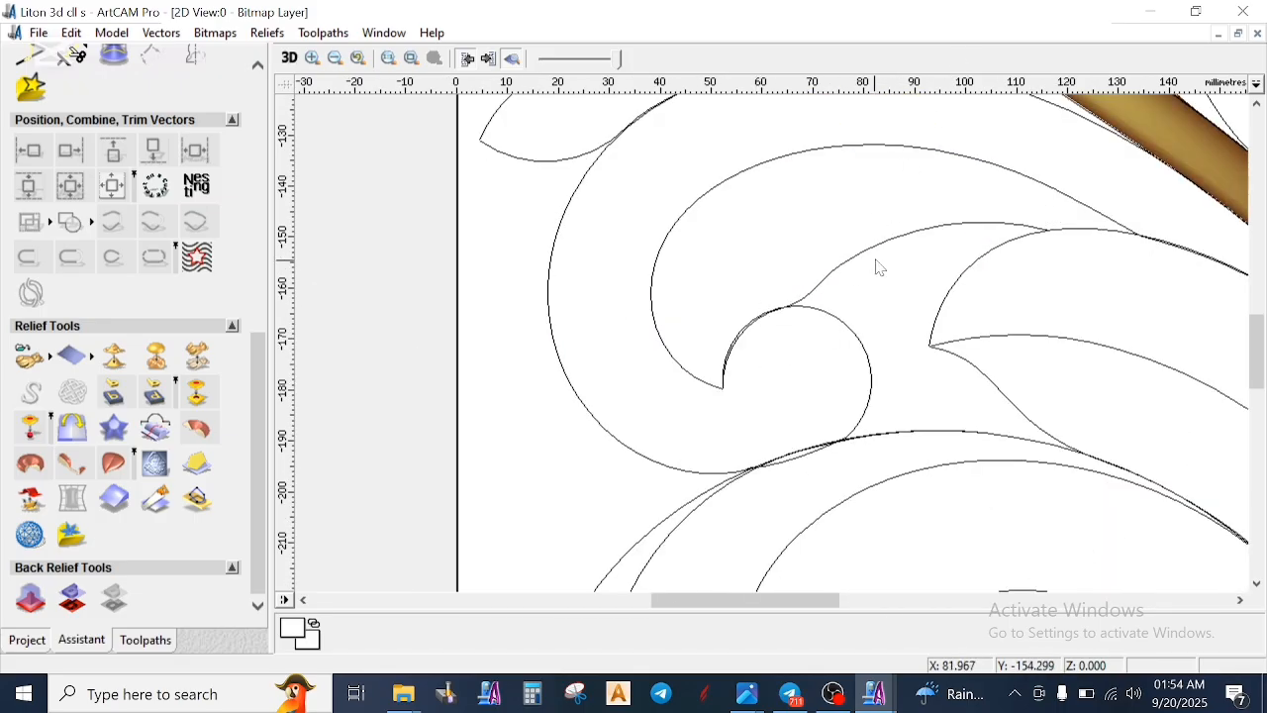
{"action": "scroll", "coordinate": [876, 272], "scroll_direction": "down", "scroll_amount": 3}
{"action": "scroll", "coordinate": [753, 426], "scroll_direction": "up", "scroll_amount": 3}
- Select the small curl's outline vector to check how it runs where it meets the large spiral below
{"action": "left_click", "coordinate": [696, 420]}
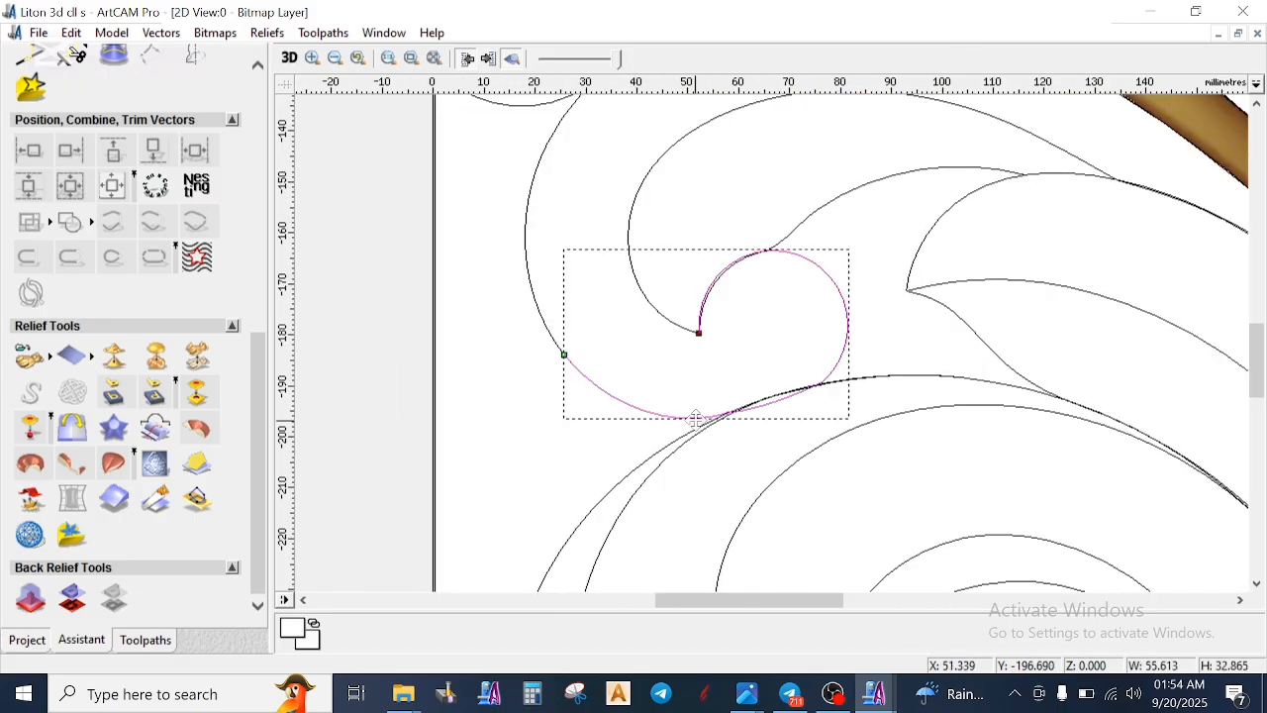
{"action": "scroll", "coordinate": [743, 379], "scroll_direction": "up", "scroll_amount": 2}
{"action": "left_click", "coordinate": [747, 373]}
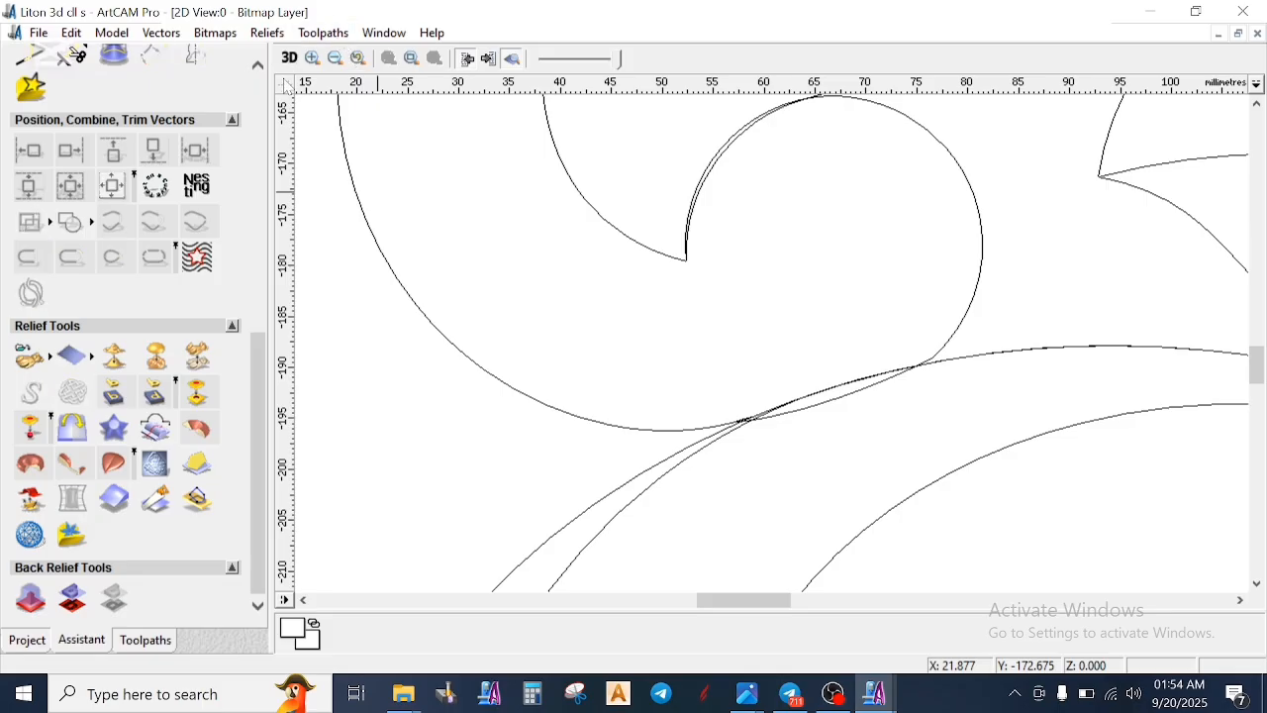
{"action": "scroll", "coordinate": [896, 310], "scroll_direction": "down", "scroll_amount": 2}
{"action": "left_click", "coordinate": [739, 414]}
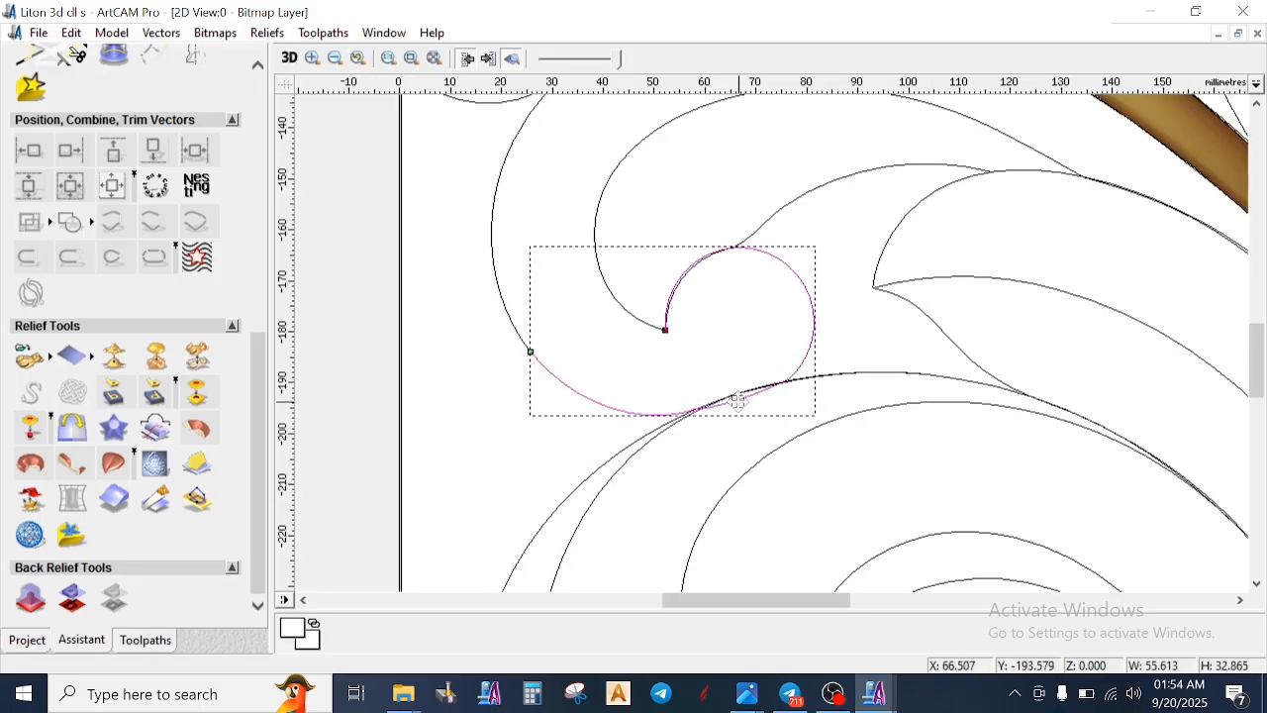
{"action": "left_click", "coordinate": [716, 319]}
{"action": "scroll", "coordinate": [740, 332], "scroll_direction": "down", "scroll_amount": 2}
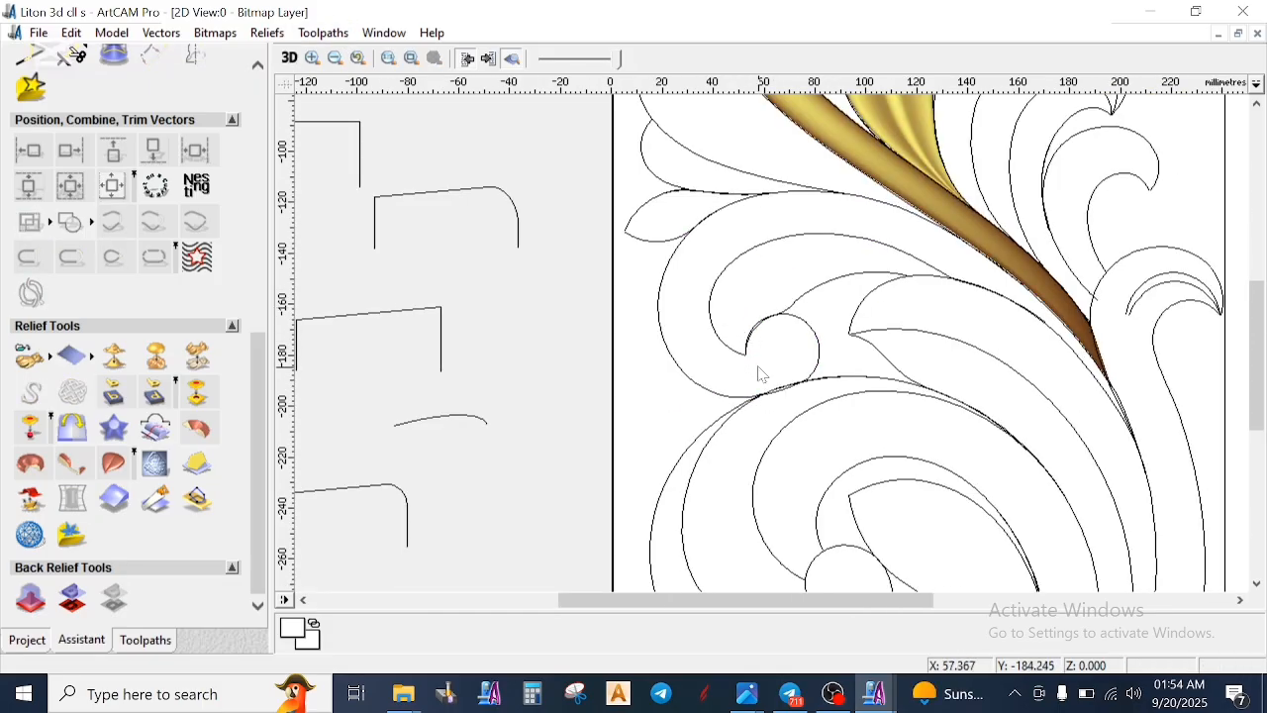
- Draw a Start - End - Point On Arc arc inside the small curl, from X 66.143, Y -163.285 to about X 68.16, Y -192.607
{"action": "scroll", "coordinate": [759, 368], "scroll_direction": "up", "scroll_amount": 2}
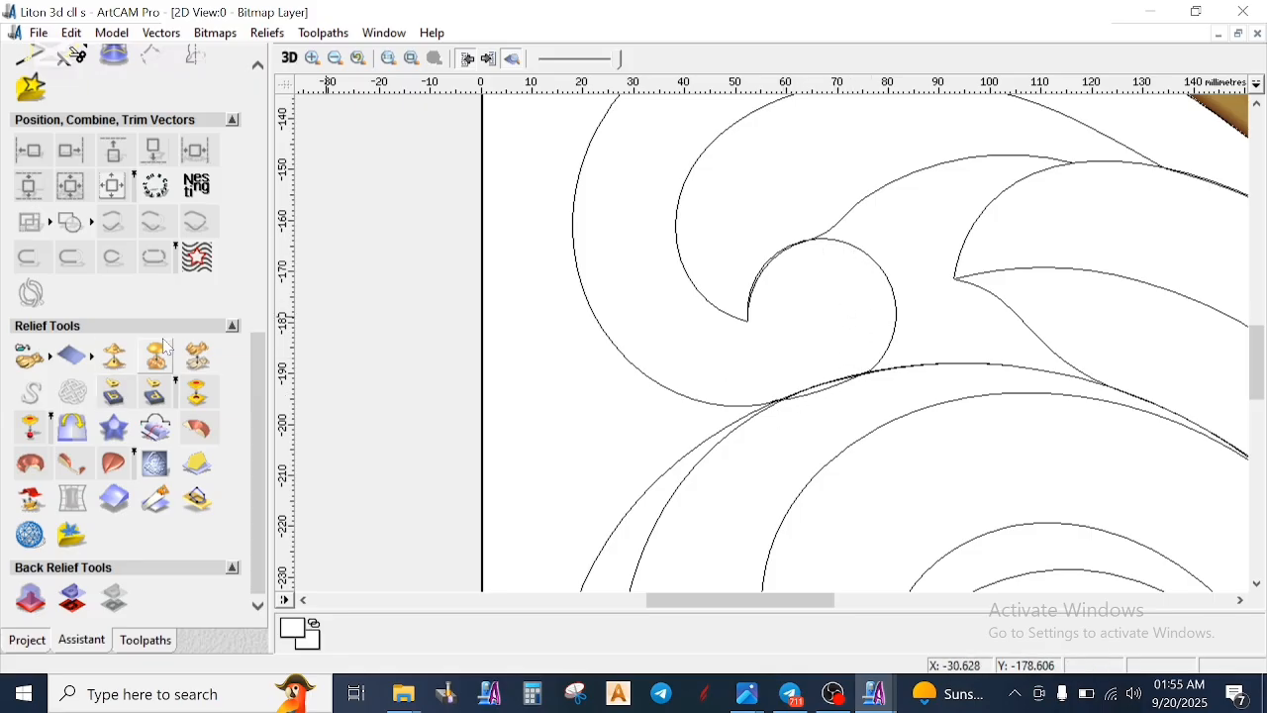
{"action": "scroll", "coordinate": [149, 222], "scroll_direction": "up", "scroll_amount": 3}
{"action": "left_click", "coordinate": [155, 207]}
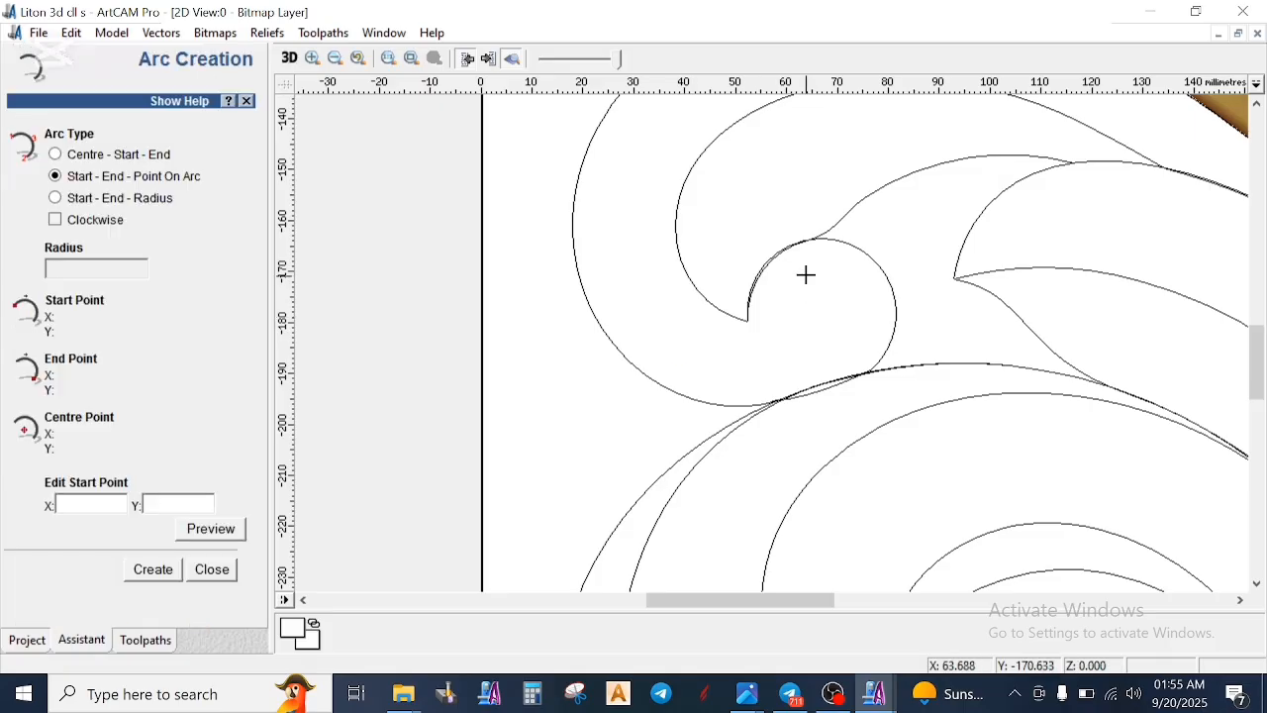
{"action": "left_click", "coordinate": [817, 238]}
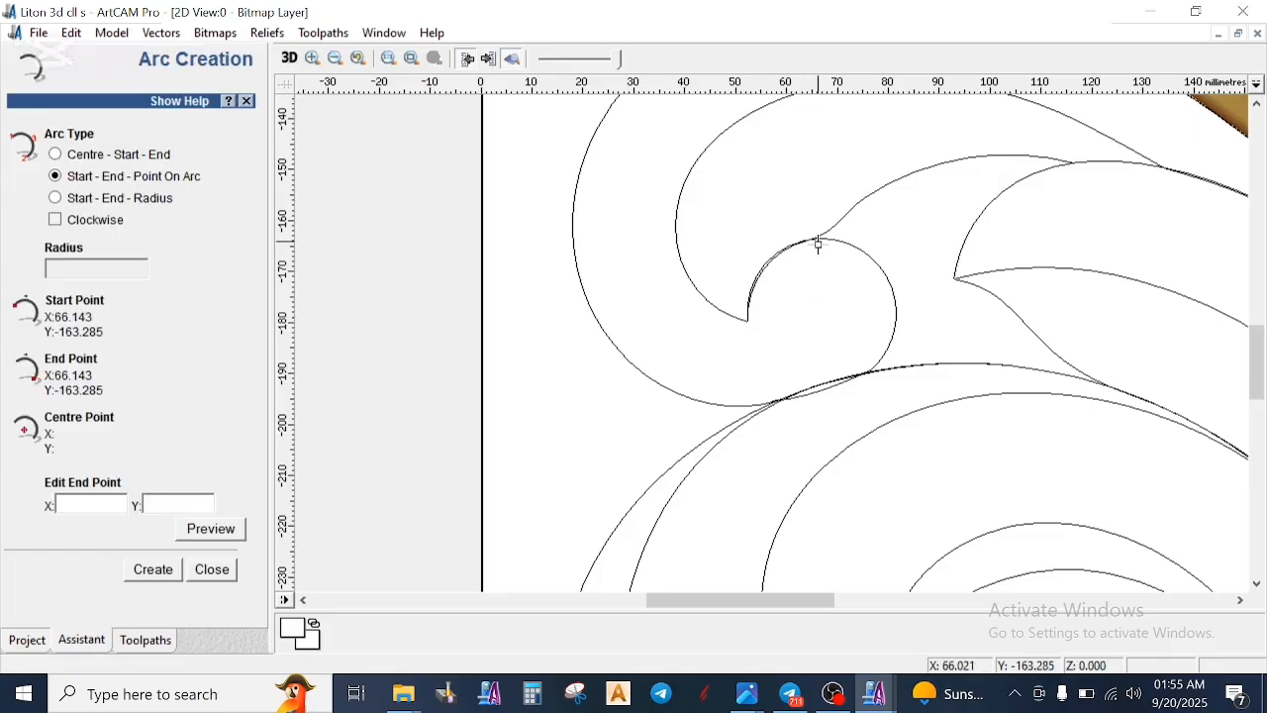
{"action": "left_click", "coordinate": [829, 387]}
{"action": "left_click", "coordinate": [880, 323]}
{"action": "key", "text": "Escape"}
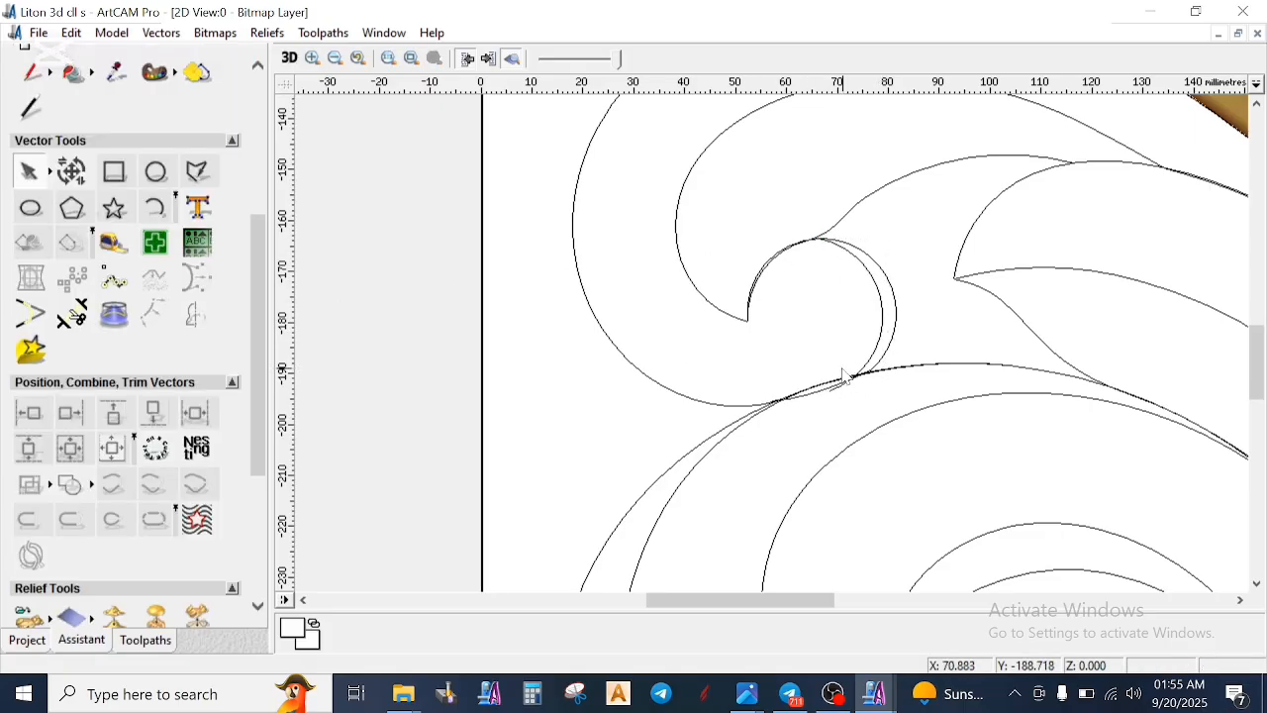
{"action": "left_click", "coordinate": [894, 289]}
{"action": "left_click", "coordinate": [843, 280]}
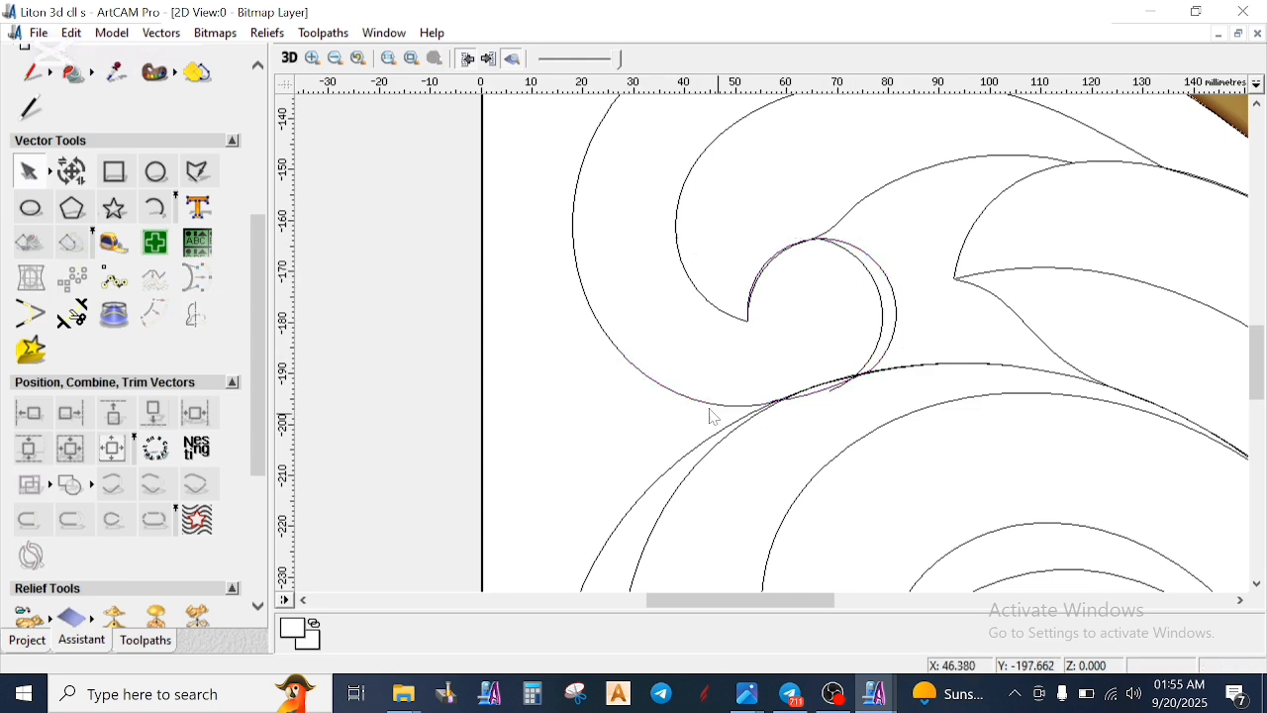
- Review the new arc at the small curl and compare the modelled scroll with the rest of the vector layout
{"action": "scroll", "coordinate": [866, 285], "scroll_direction": "down", "scroll_amount": 3}
{"action": "scroll", "coordinate": [797, 340], "scroll_direction": "up", "scroll_amount": 3}
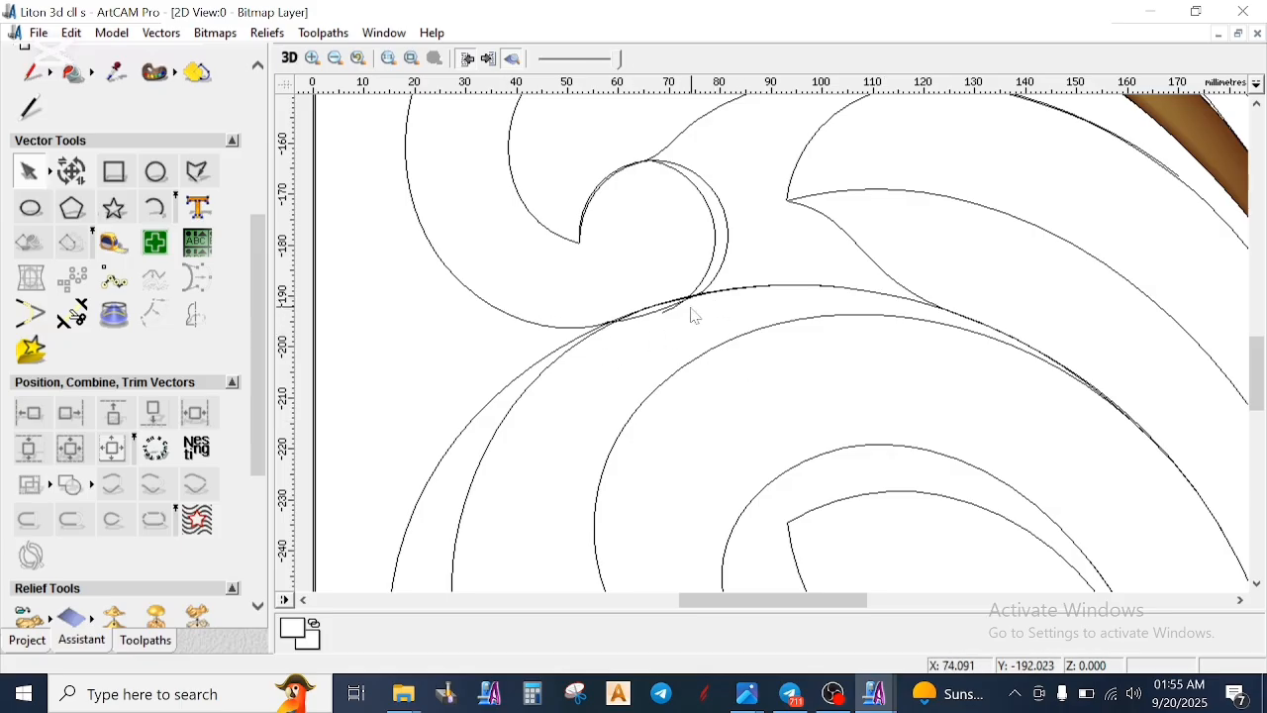
{"action": "scroll", "coordinate": [753, 246], "scroll_direction": "down", "scroll_amount": 3}
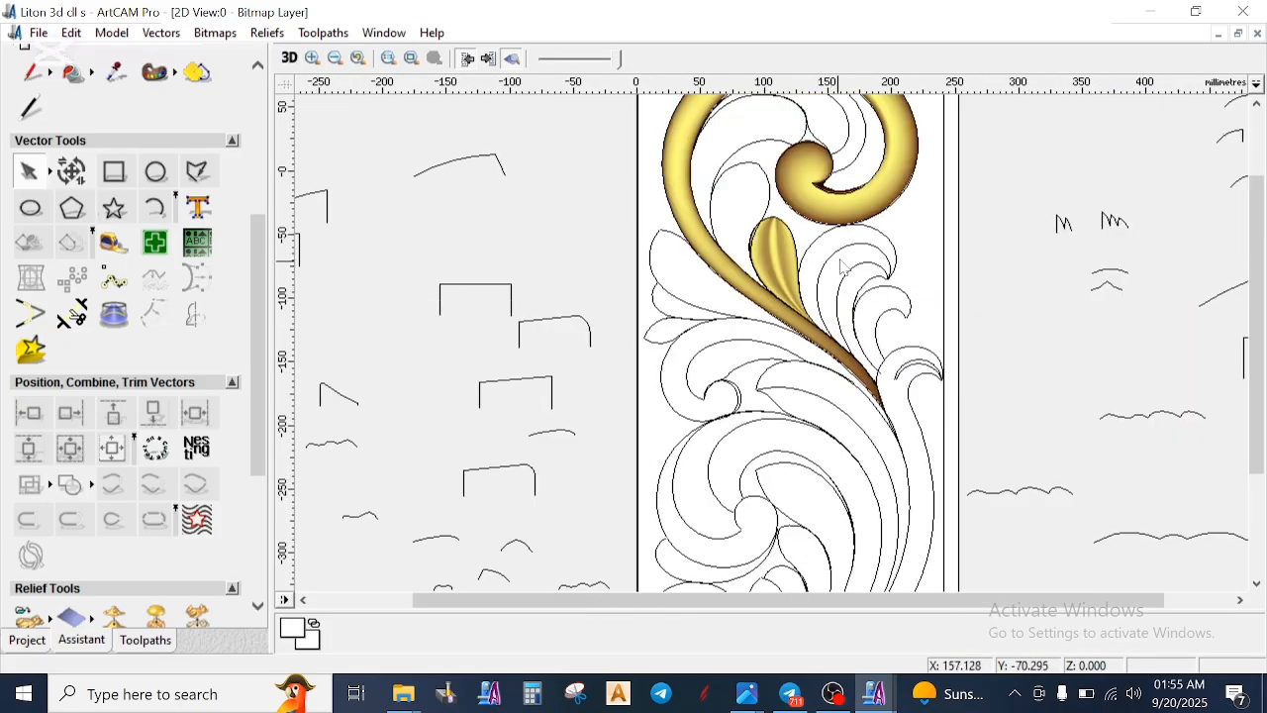
{"action": "scroll", "coordinate": [843, 263], "scroll_direction": "down", "scroll_amount": 2}
{"action": "scroll", "coordinate": [838, 283], "scroll_direction": "up", "scroll_amount": 2}
{"action": "scroll", "coordinate": [829, 297], "scroll_direction": "down", "scroll_amount": 2}
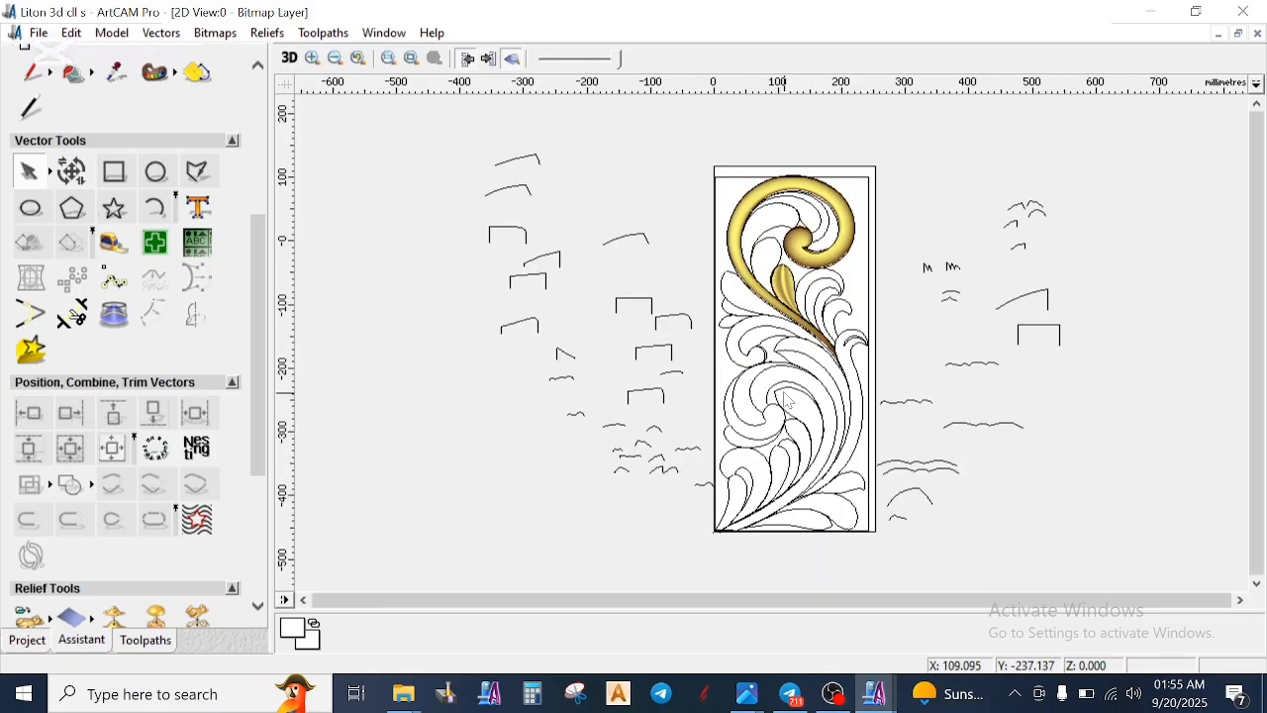
{"action": "scroll", "coordinate": [865, 386], "scroll_direction": "up", "scroll_amount": 2}
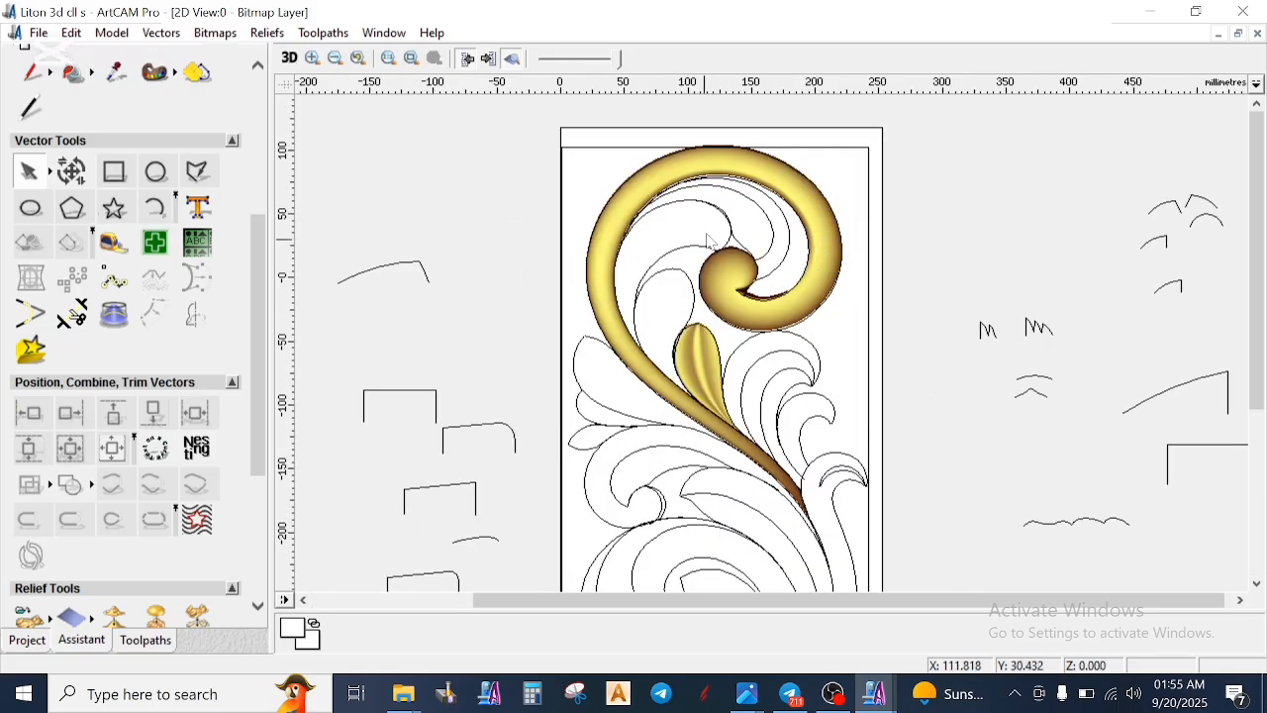
{"action": "scroll", "coordinate": [754, 371], "scroll_direction": "down", "scroll_amount": 2}
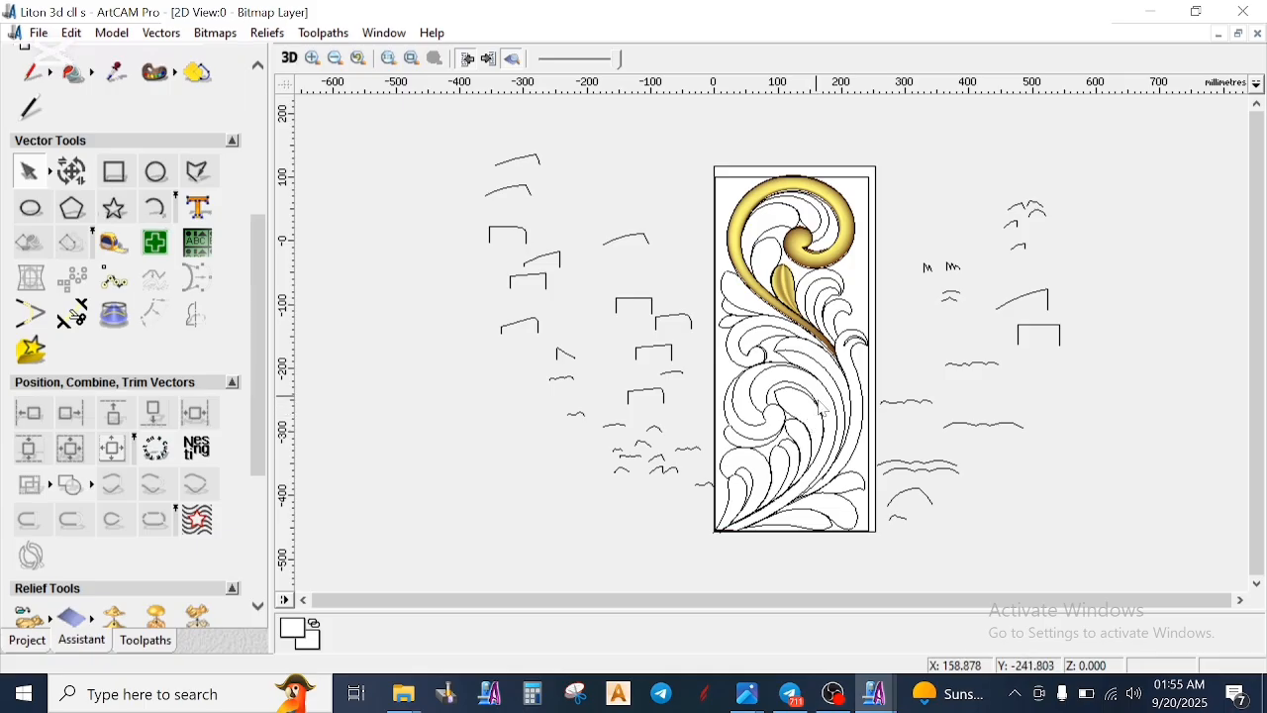
{"action": "scroll", "coordinate": [821, 411], "scroll_direction": "down", "scroll_amount": 2}
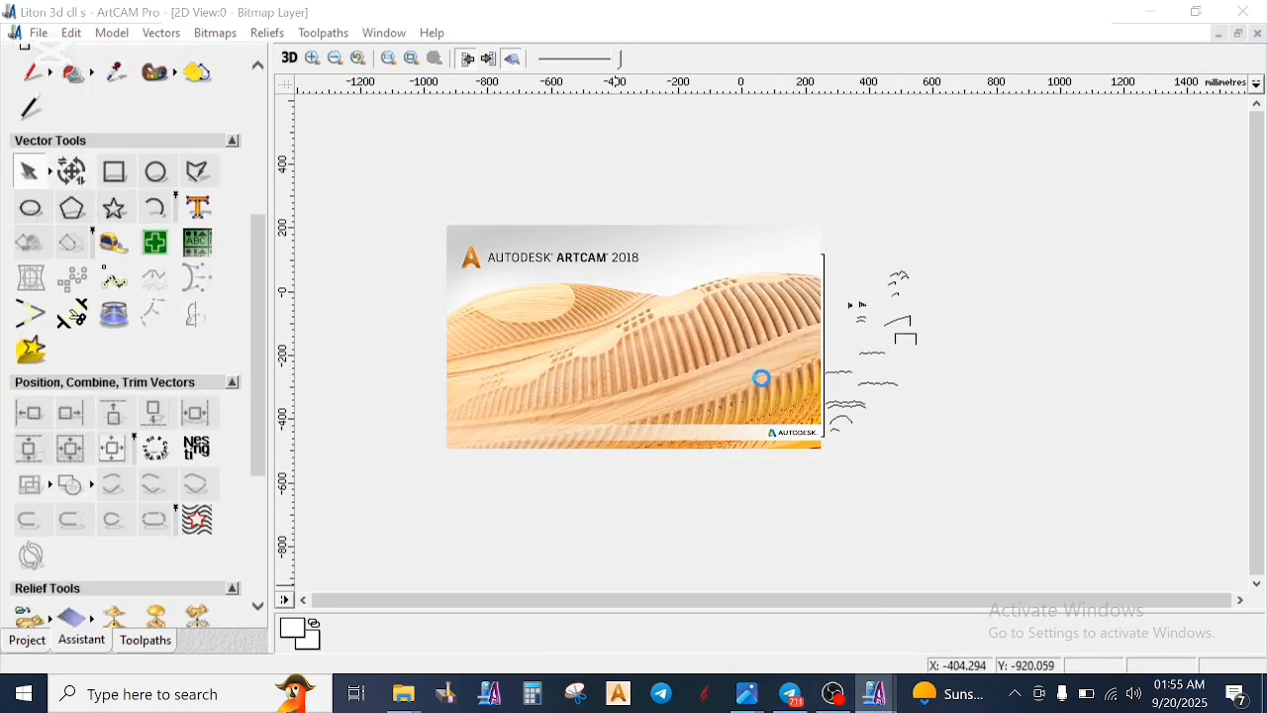
- Open the completed reference model of the carving and examine its upper scroll, curled tips and lower leaves in 2D
{"action": "scroll", "coordinate": [749, 367], "scroll_direction": "up", "scroll_amount": 2}
{"action": "scroll", "coordinate": [804, 354], "scroll_direction": "down", "scroll_amount": 2}
{"action": "scroll", "coordinate": [794, 260], "scroll_direction": "up", "scroll_amount": 1}
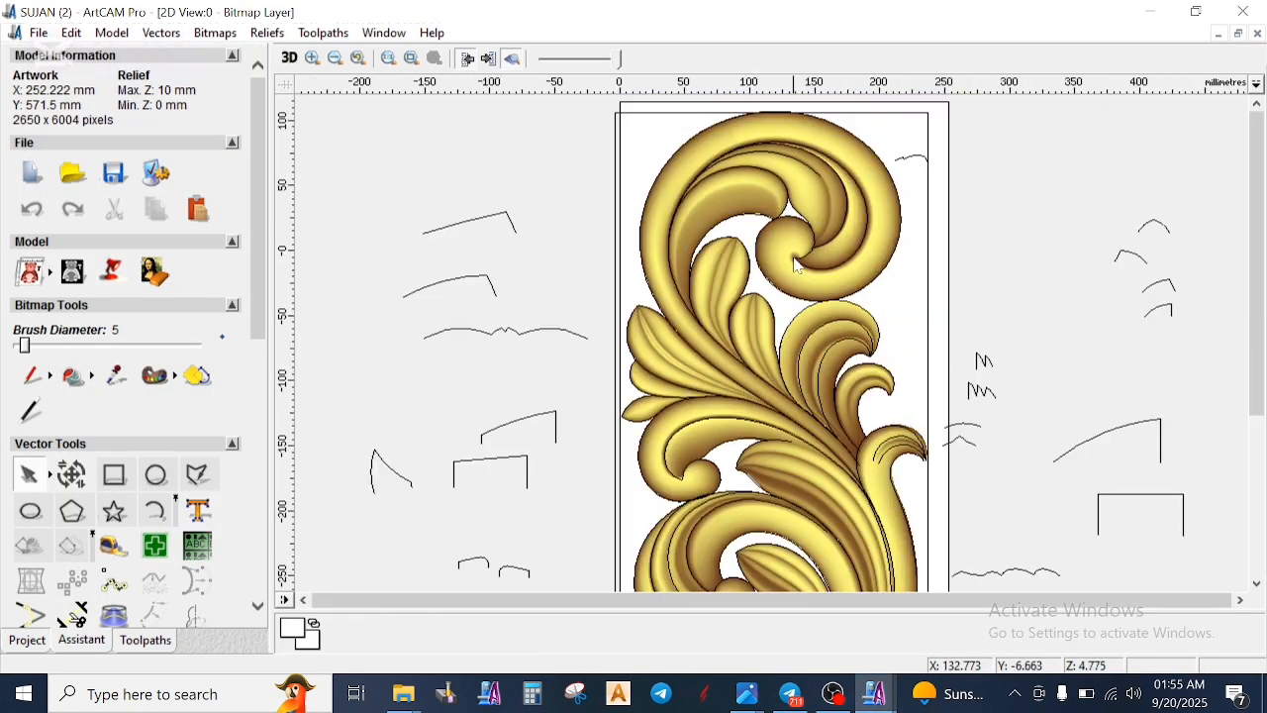
{"action": "scroll", "coordinate": [798, 268], "scroll_direction": "up", "scroll_amount": 2}
{"action": "scroll", "coordinate": [781, 334], "scroll_direction": "down", "scroll_amount": 2}
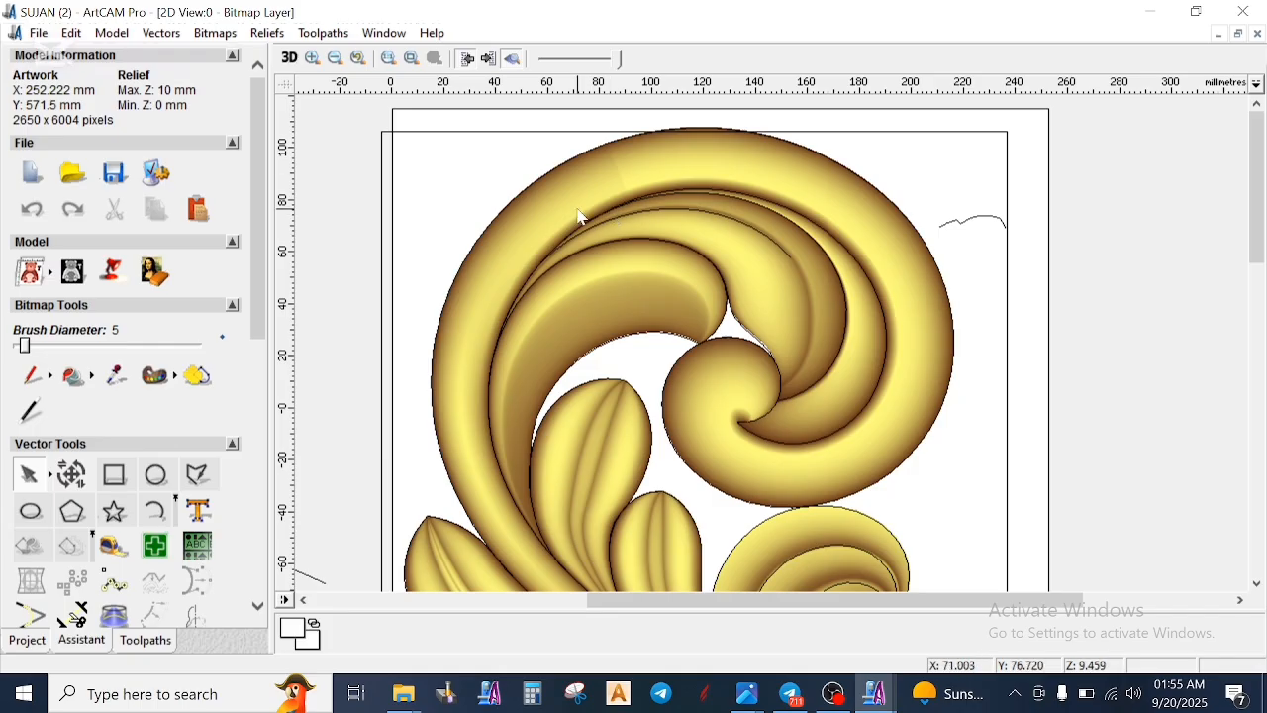
{"action": "scroll", "coordinate": [748, 424], "scroll_direction": "down", "scroll_amount": 2}
{"action": "scroll", "coordinate": [762, 435], "scroll_direction": "up", "scroll_amount": 1}
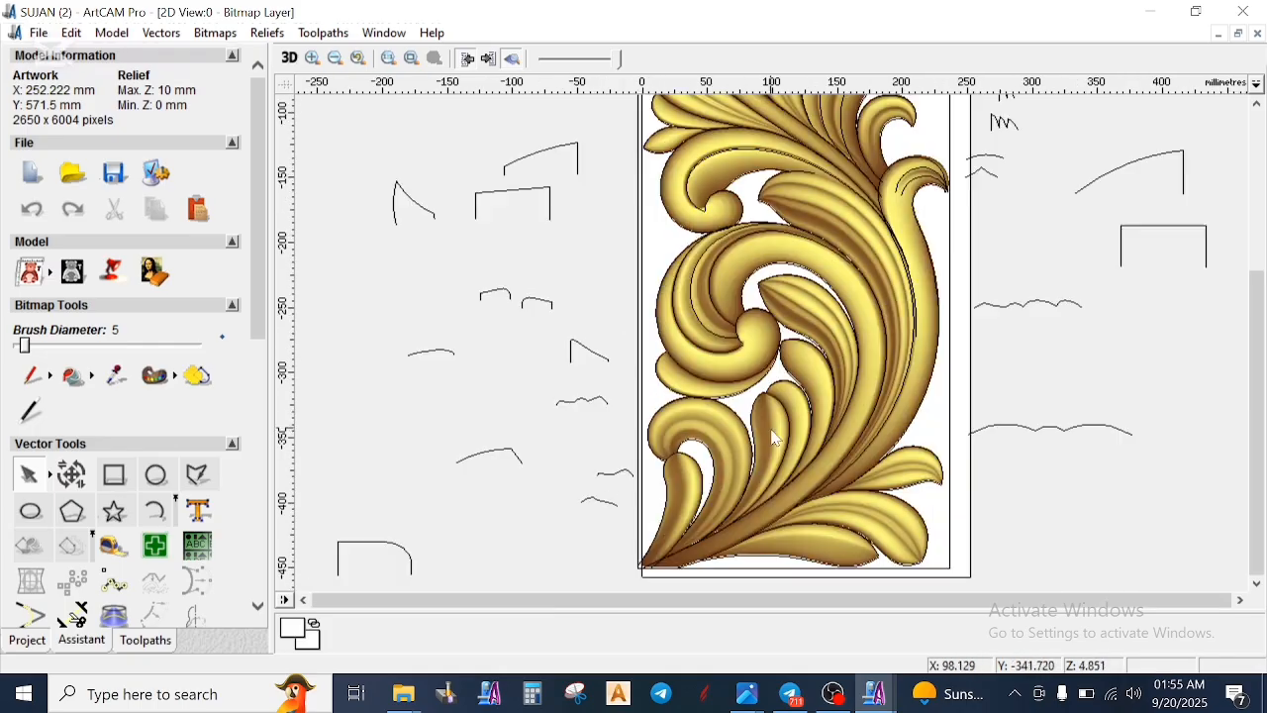
- Examine the large lower spiral of the completed reference carving, where its curled tip overlaps the inner bands
{"action": "scroll", "coordinate": [746, 338], "scroll_direction": "up", "scroll_amount": 1}
{"action": "scroll", "coordinate": [750, 363], "scroll_direction": "up", "scroll_amount": 1}
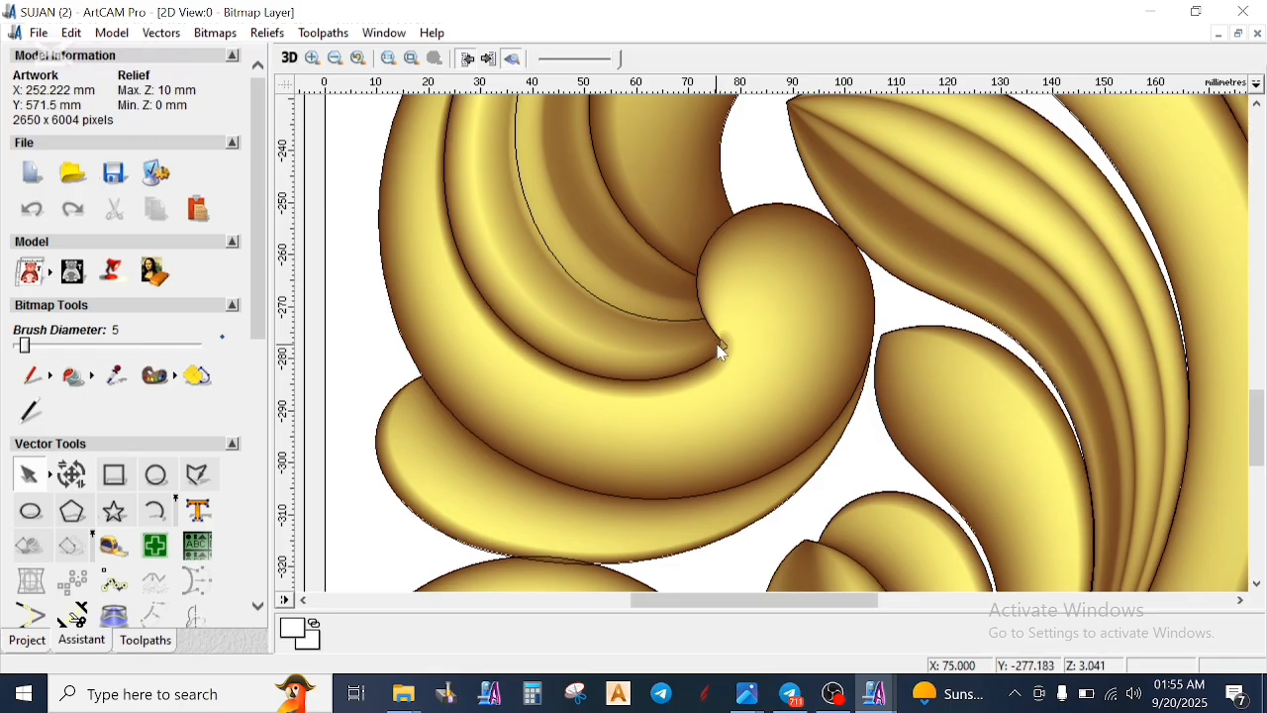
{"action": "scroll", "coordinate": [730, 361], "scroll_direction": "down", "scroll_amount": 3}
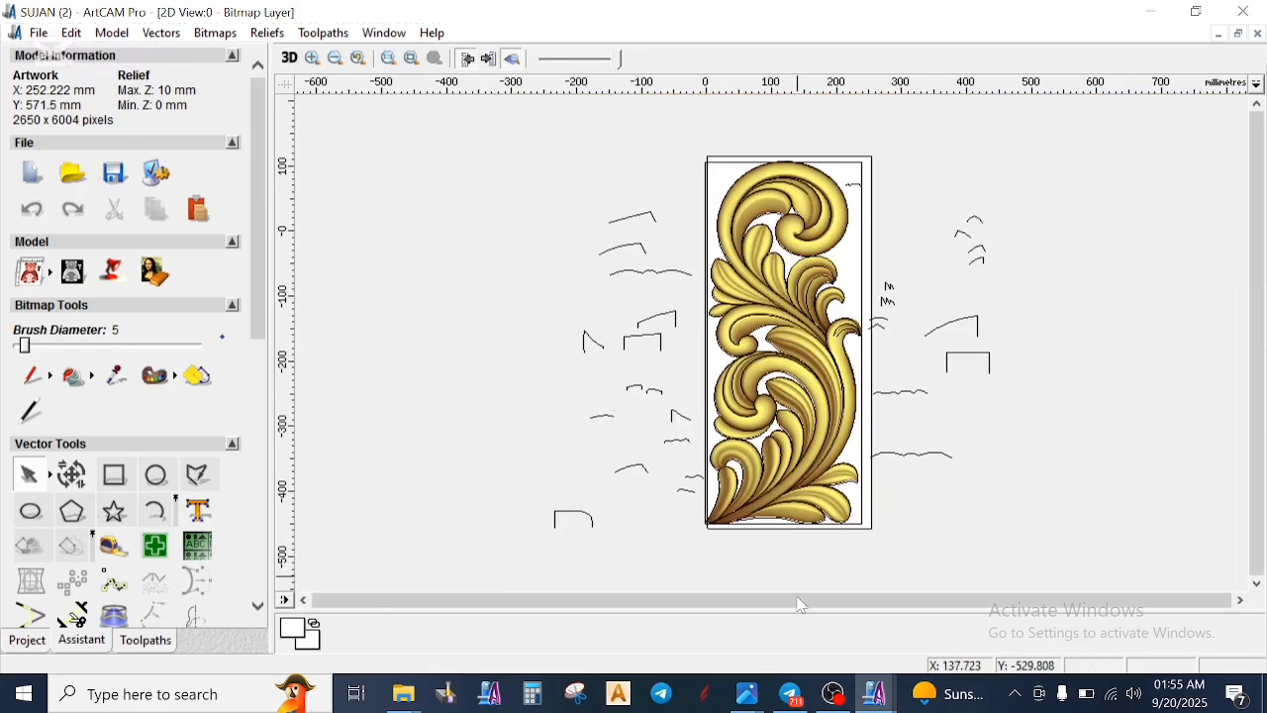
- Switch to the other completed carving model and examine its upper scroll, large lower spiral and lower leaves in 2D
{"action": "mouse_move", "coordinate": [875, 693]}
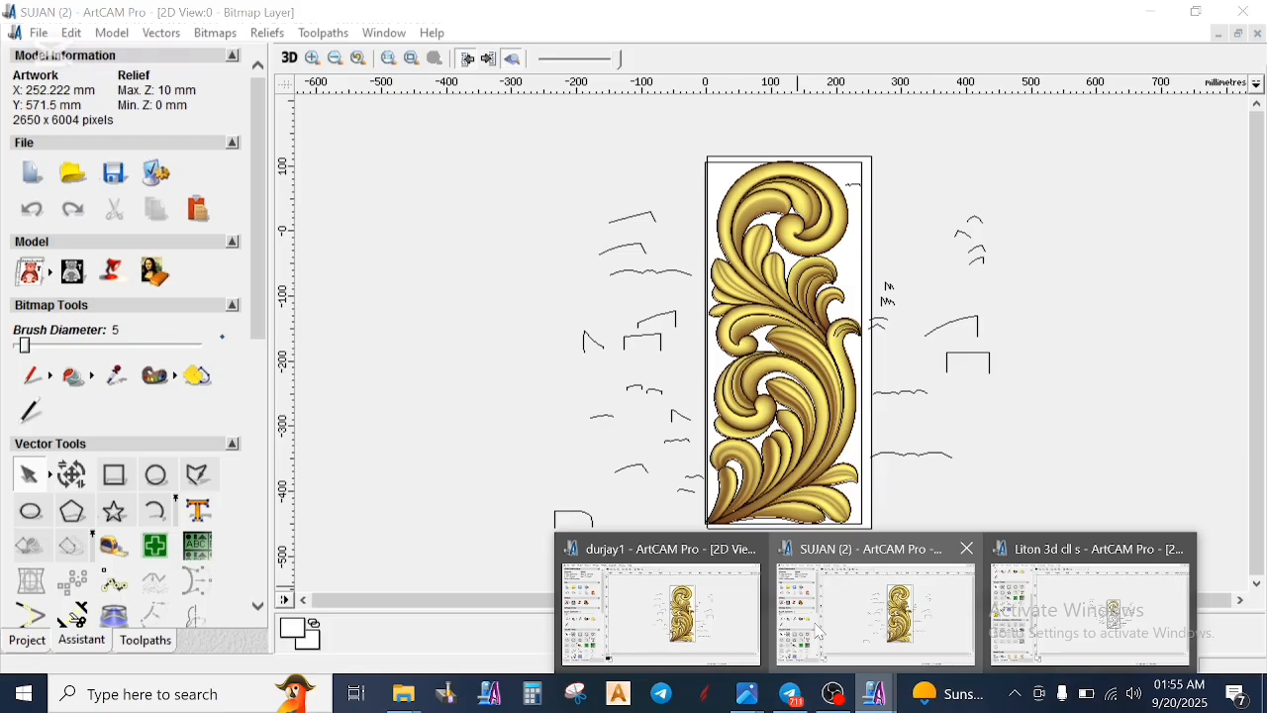
{"action": "left_click", "coordinate": [742, 613]}
{"action": "scroll", "coordinate": [772, 361], "scroll_direction": "up", "scroll_amount": 2}
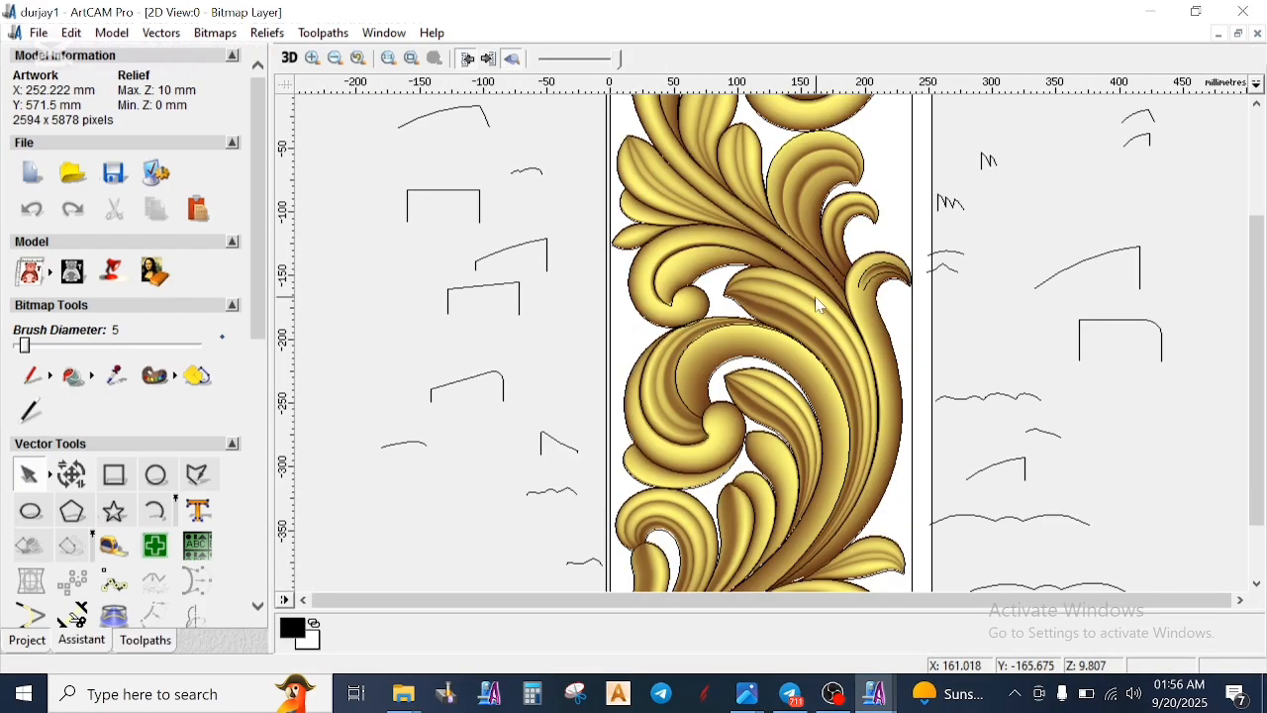
{"action": "scroll", "coordinate": [821, 303], "scroll_direction": "up", "scroll_amount": 1}
{"action": "scroll", "coordinate": [821, 291], "scroll_direction": "down", "scroll_amount": 3}
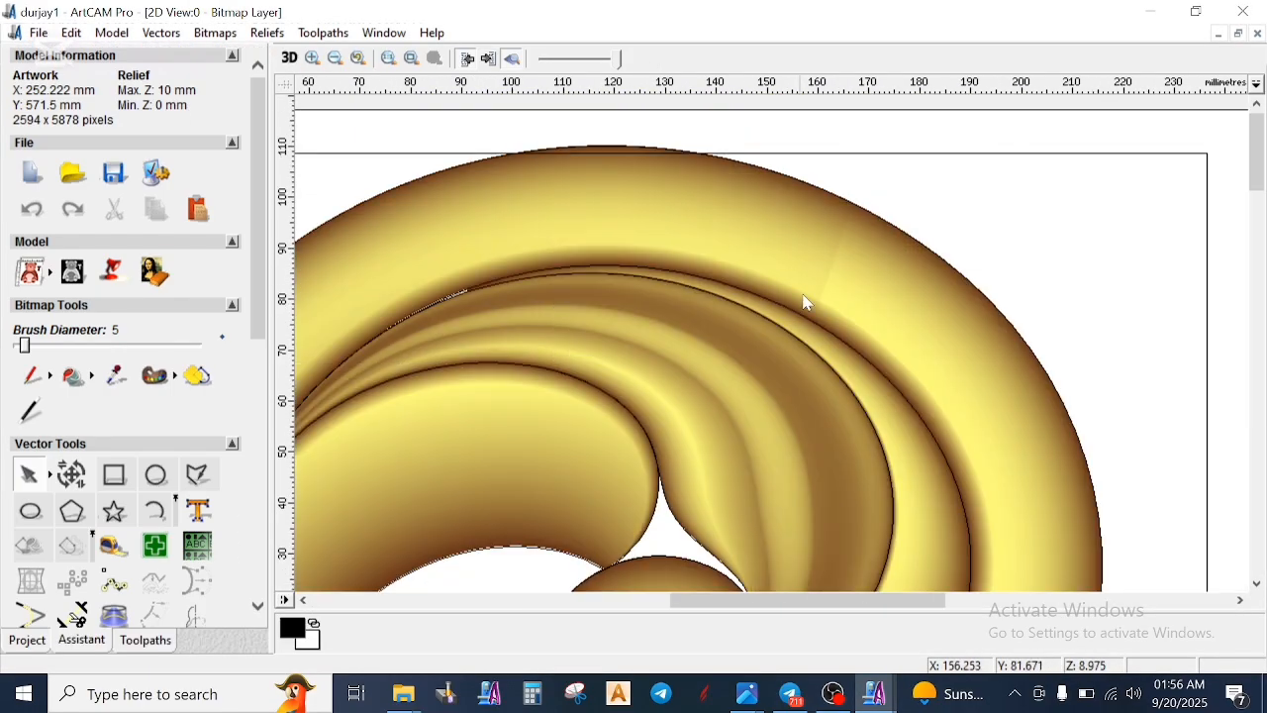
{"action": "scroll", "coordinate": [838, 299], "scroll_direction": "down", "scroll_amount": 4}
{"action": "scroll", "coordinate": [791, 391], "scroll_direction": "up", "scroll_amount": 5}
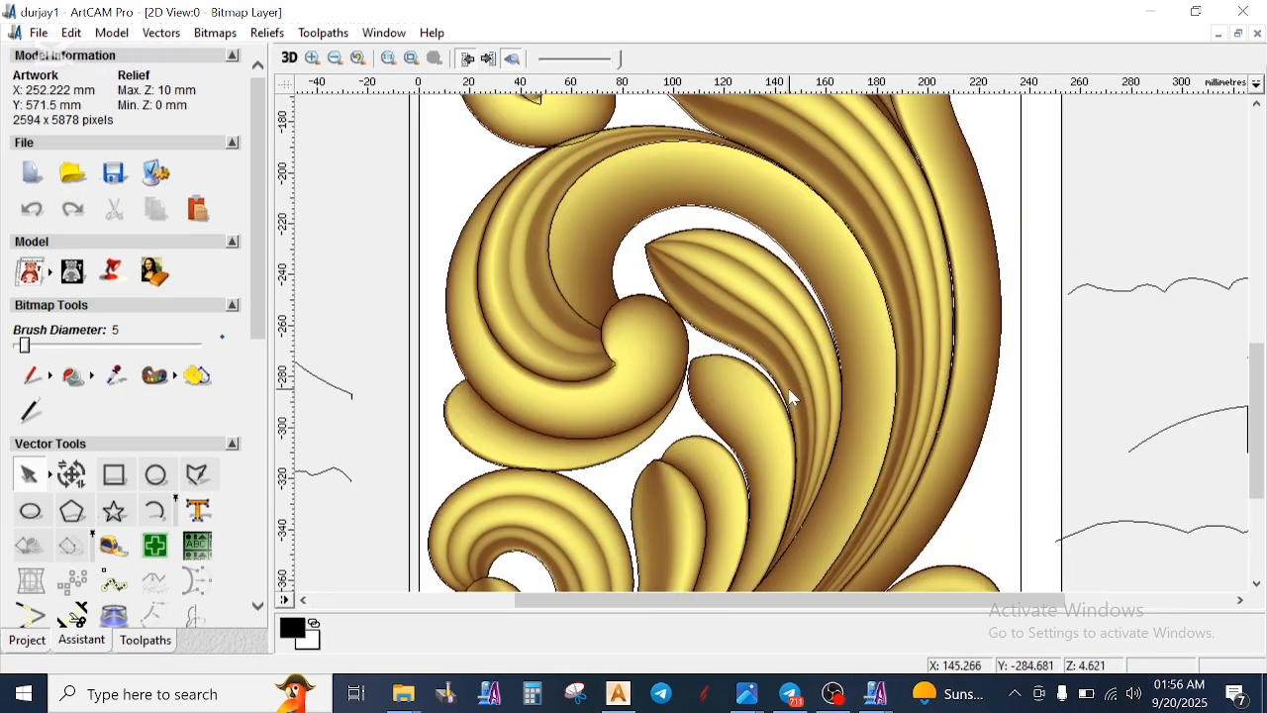
{"action": "scroll", "coordinate": [792, 398], "scroll_direction": "down", "scroll_amount": 3}
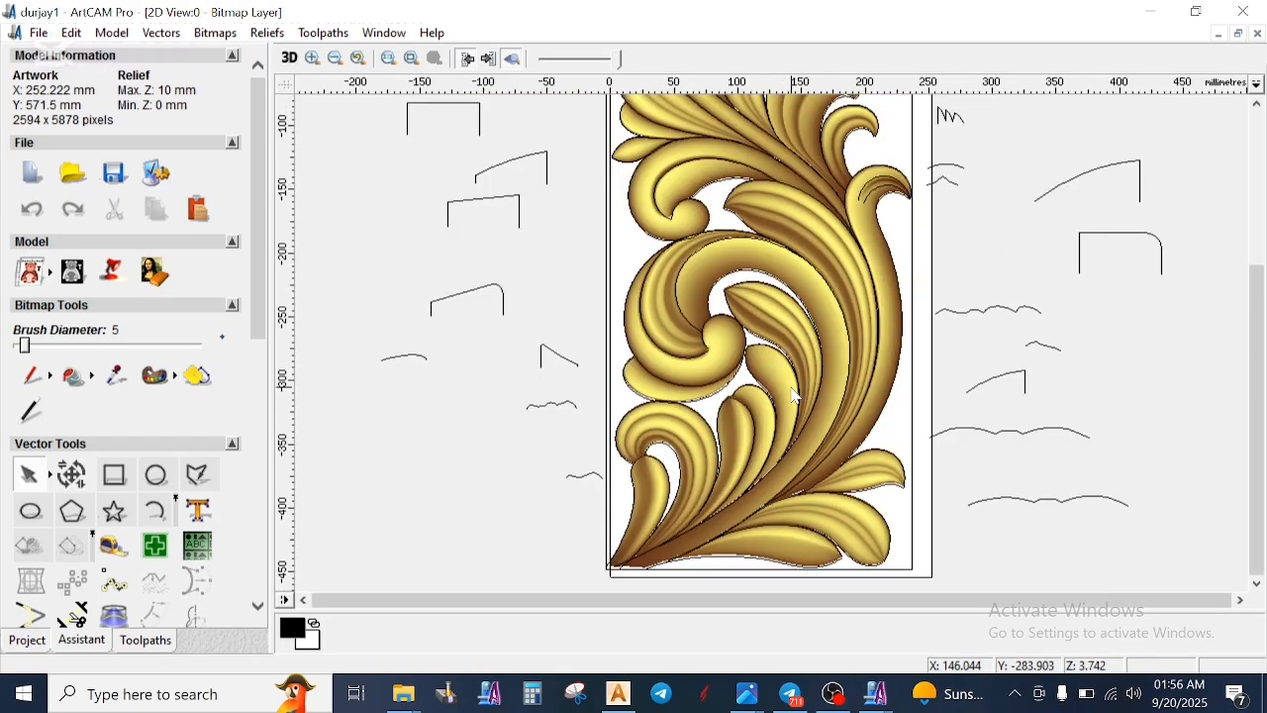
{"action": "scroll", "coordinate": [797, 397], "scroll_direction": "down", "scroll_amount": 2}
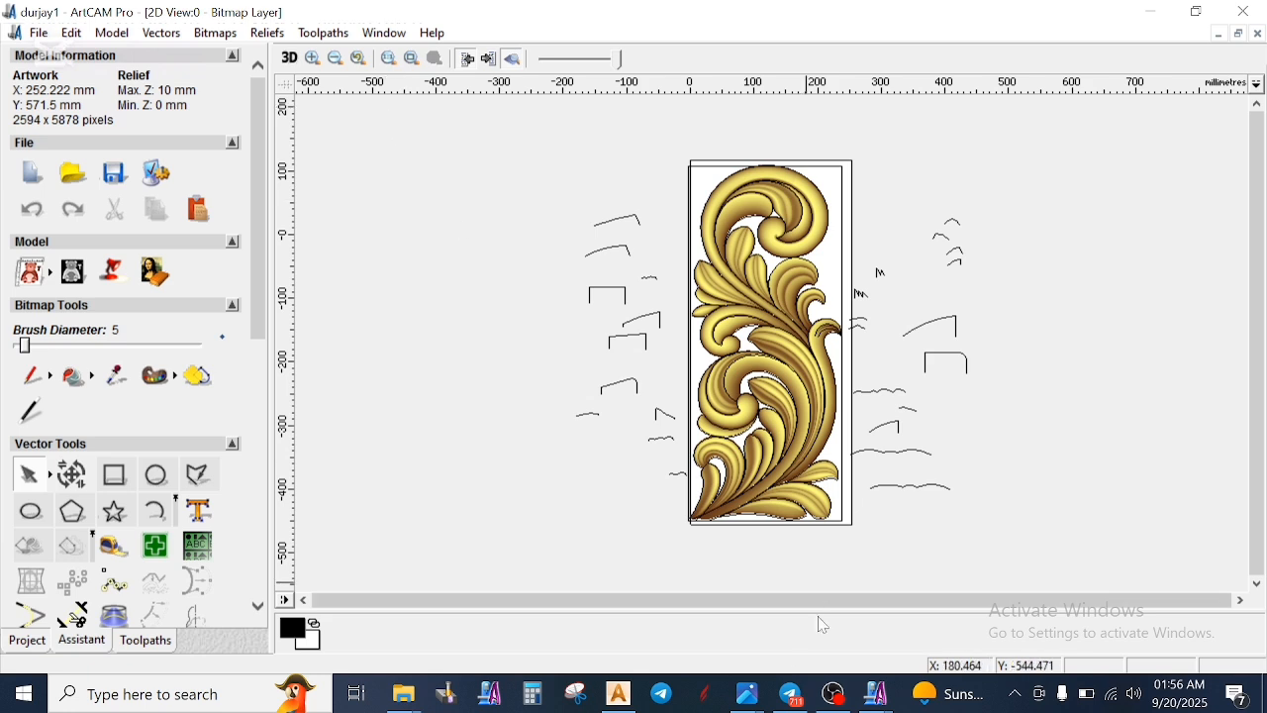
- Return to the first completed reference model and compare its whole carving and surrounding profile vectors in 2D
{"action": "mouse_move", "coordinate": [876, 693]}
{"action": "left_click", "coordinate": [948, 626]}
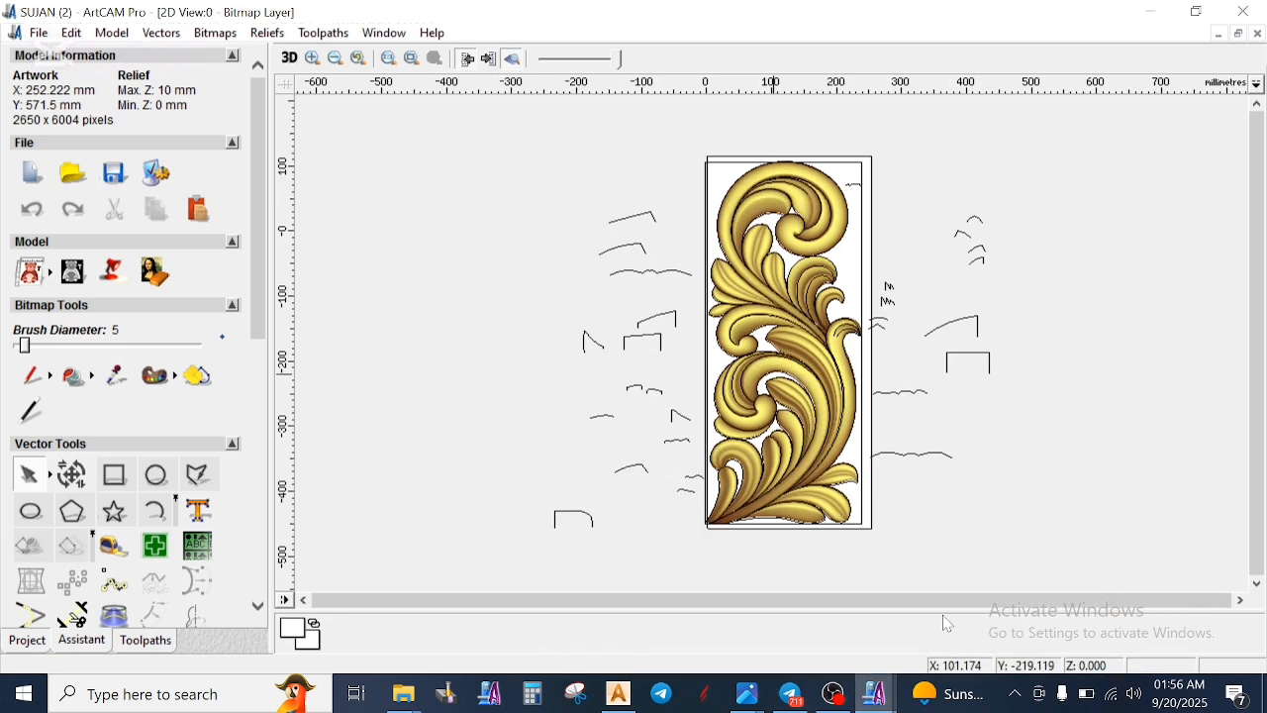
{"action": "scroll", "coordinate": [757, 302], "scroll_direction": "up", "scroll_amount": 2}
{"action": "scroll", "coordinate": [758, 302], "scroll_direction": "down", "scroll_amount": 2}
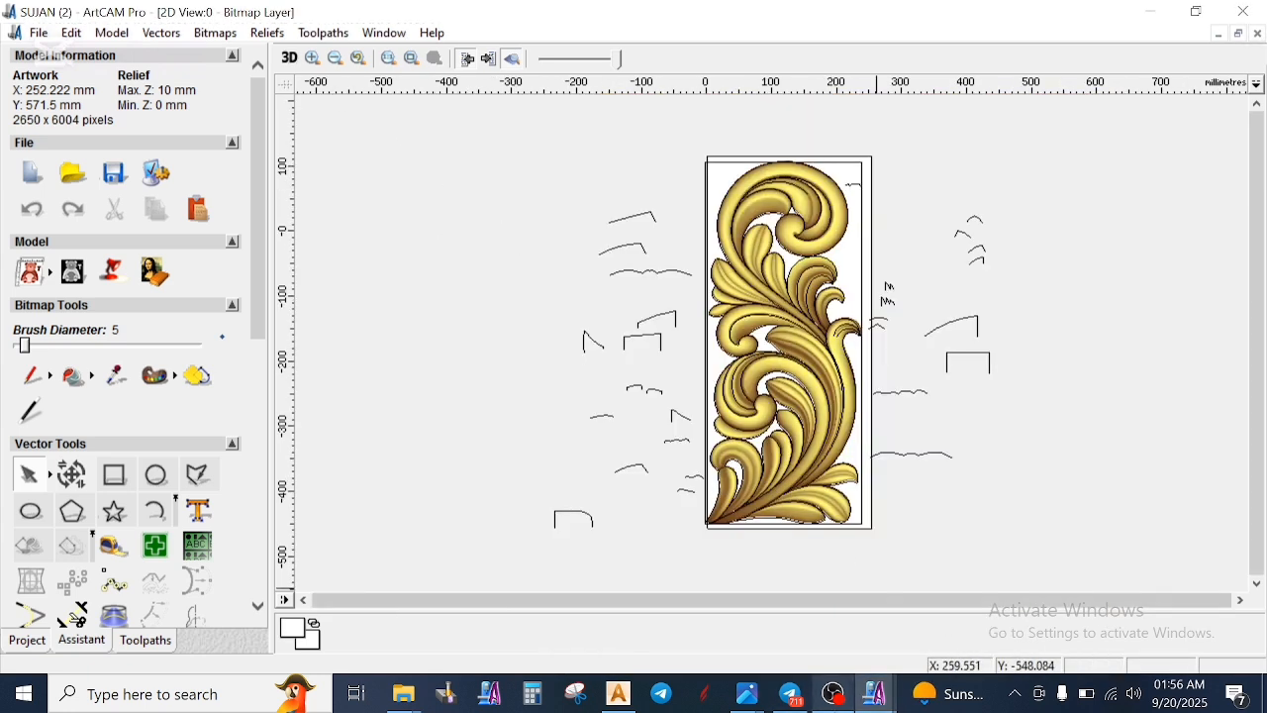